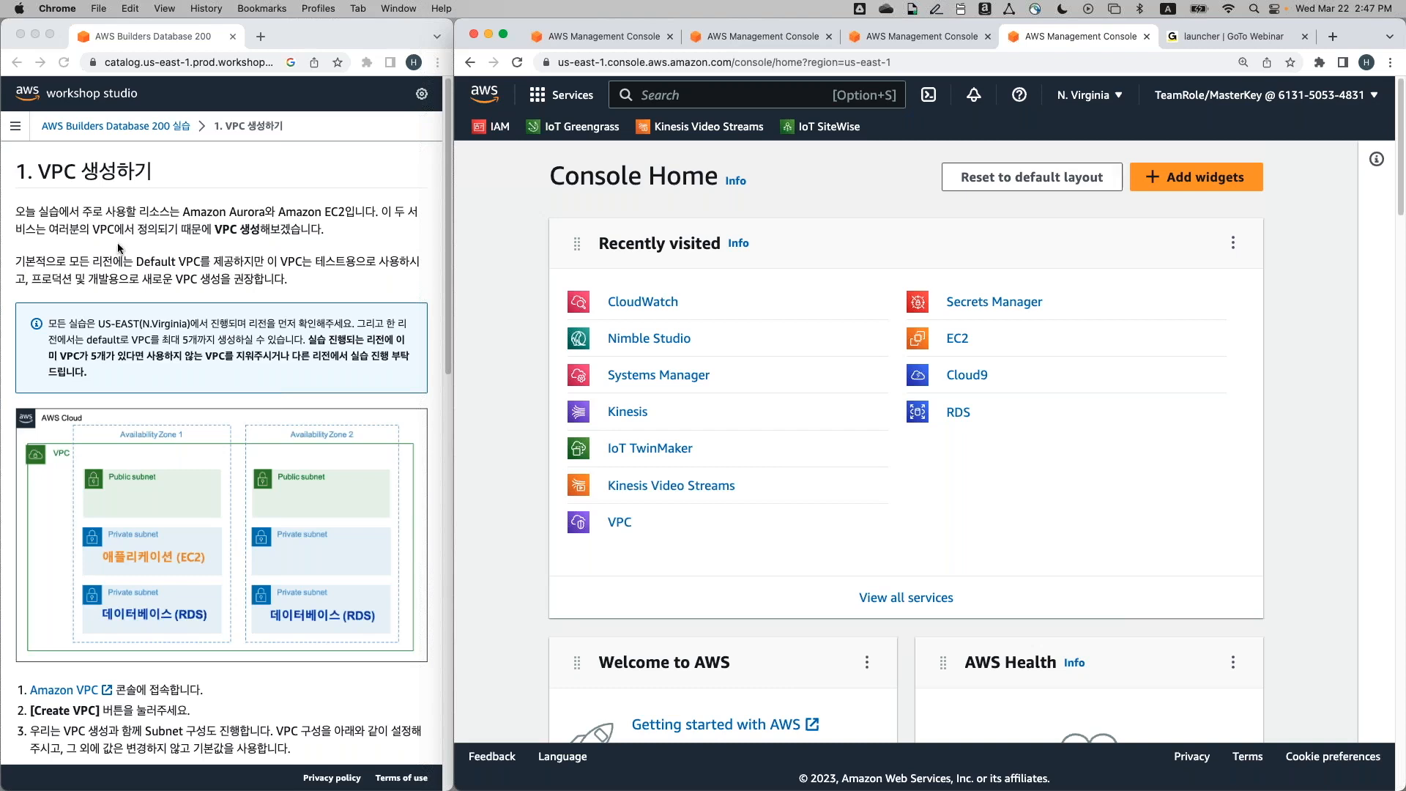
Select the workshop guide's page address, then switch back to the AWS console
left_click(231, 67)
key("super+a")
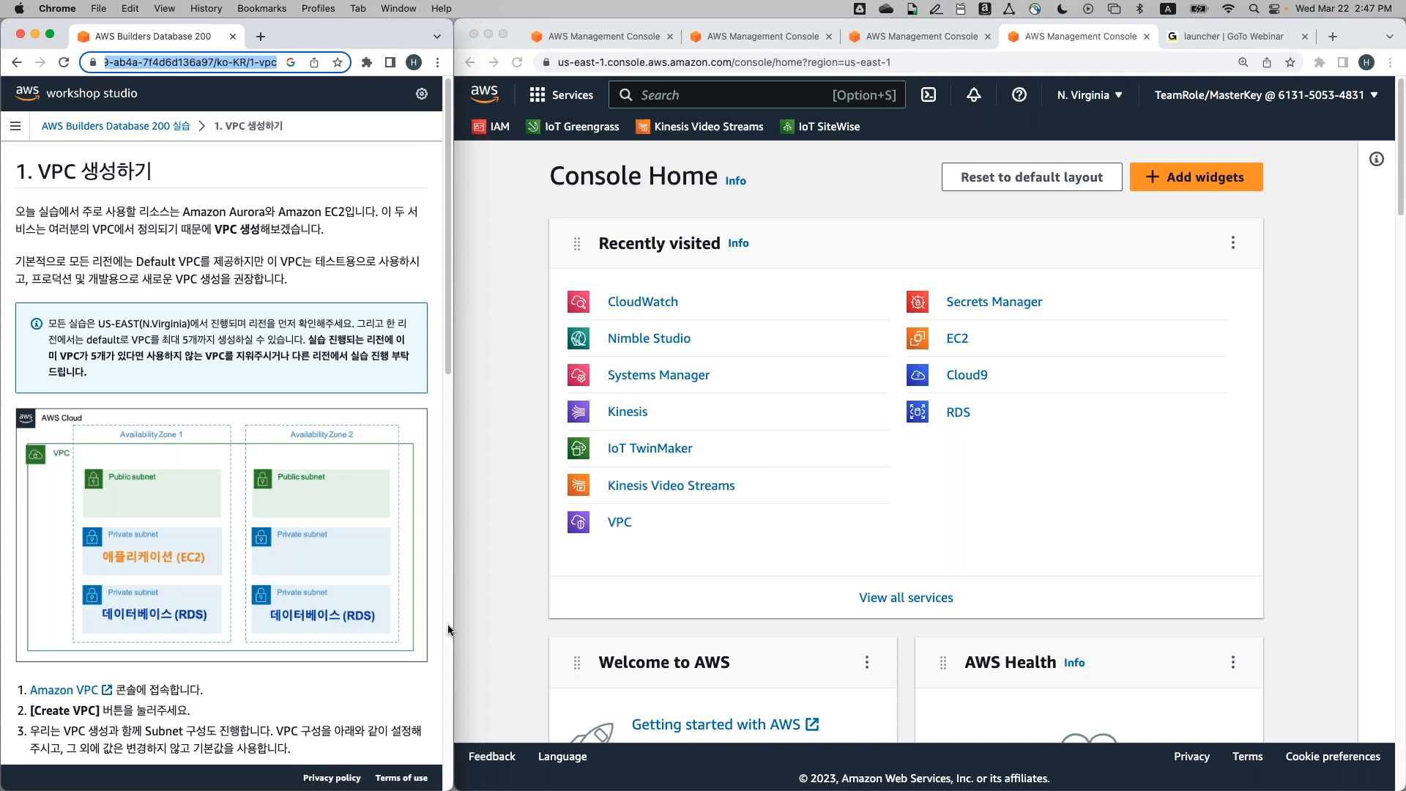
left_click(828, 515)
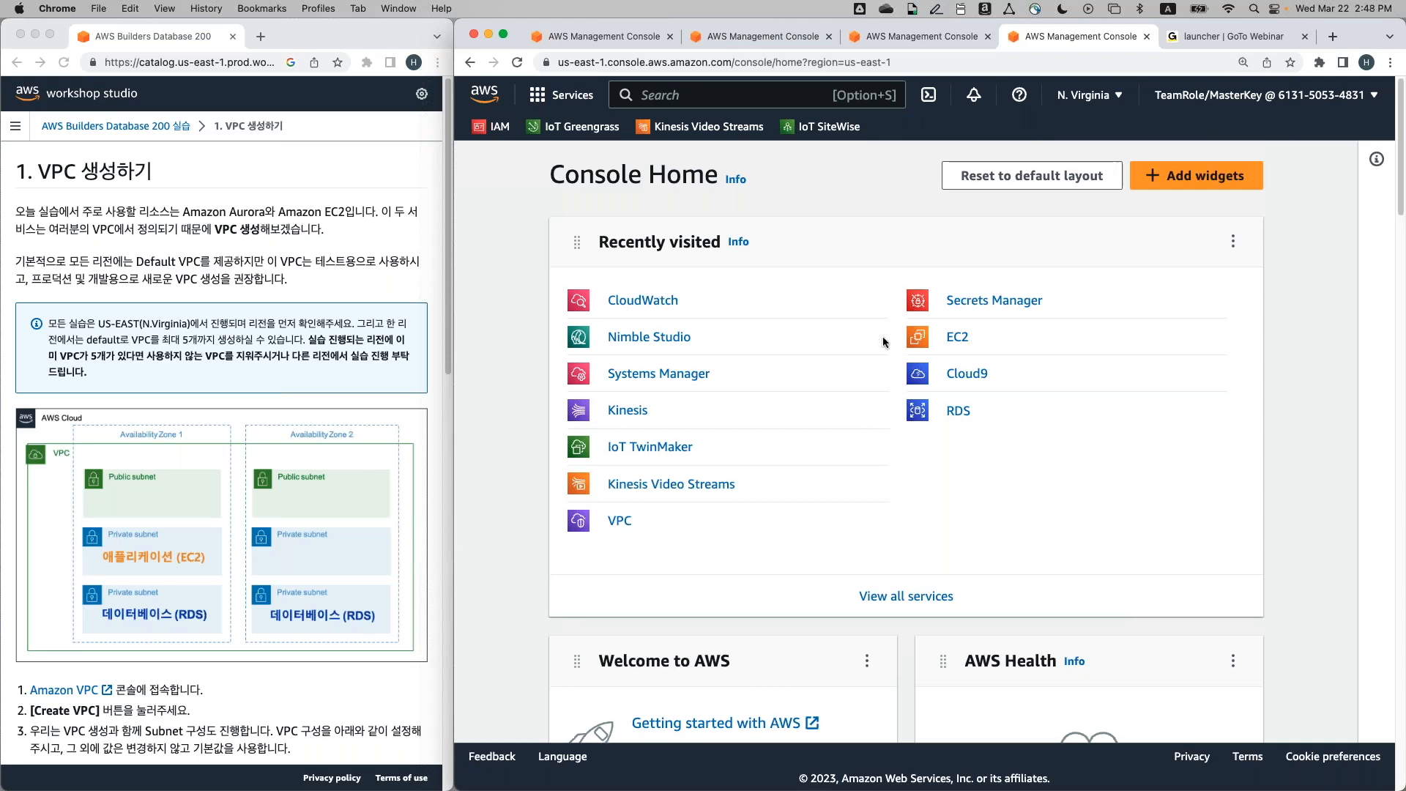
Search the console for vpc and open the VPC dashboard
scroll(882, 342, "down", 1)
scroll(882, 342, "up", 1)
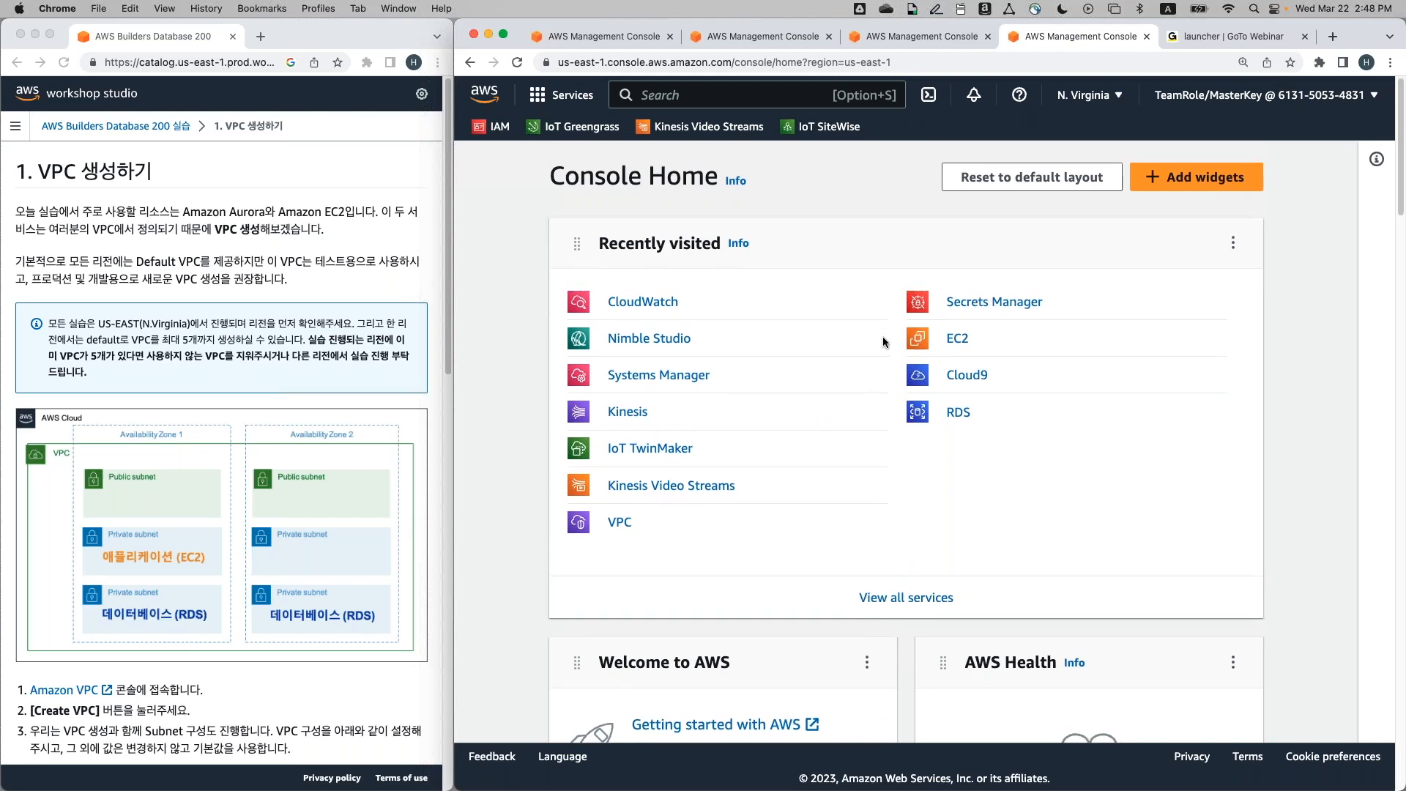
left_click(724, 97)
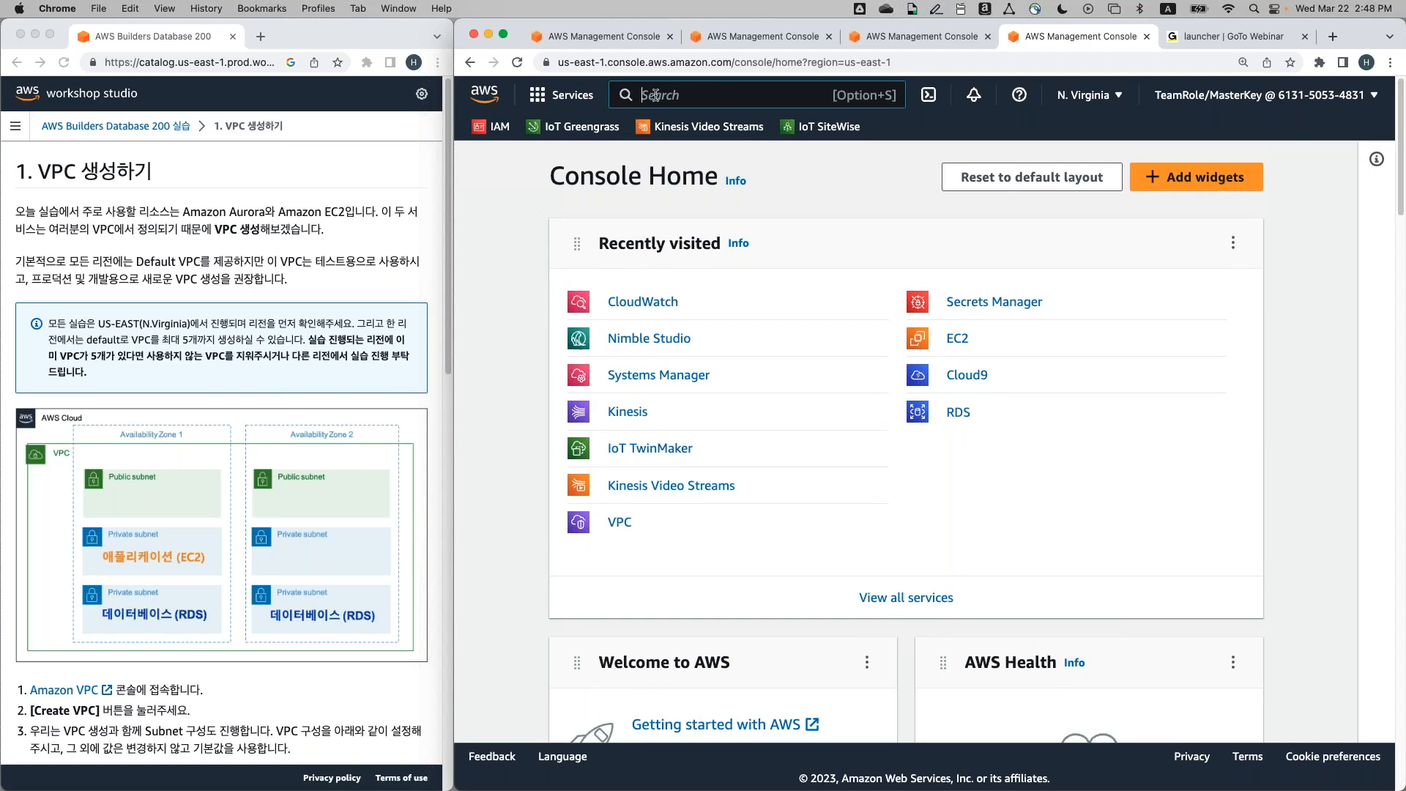
type("vpc")
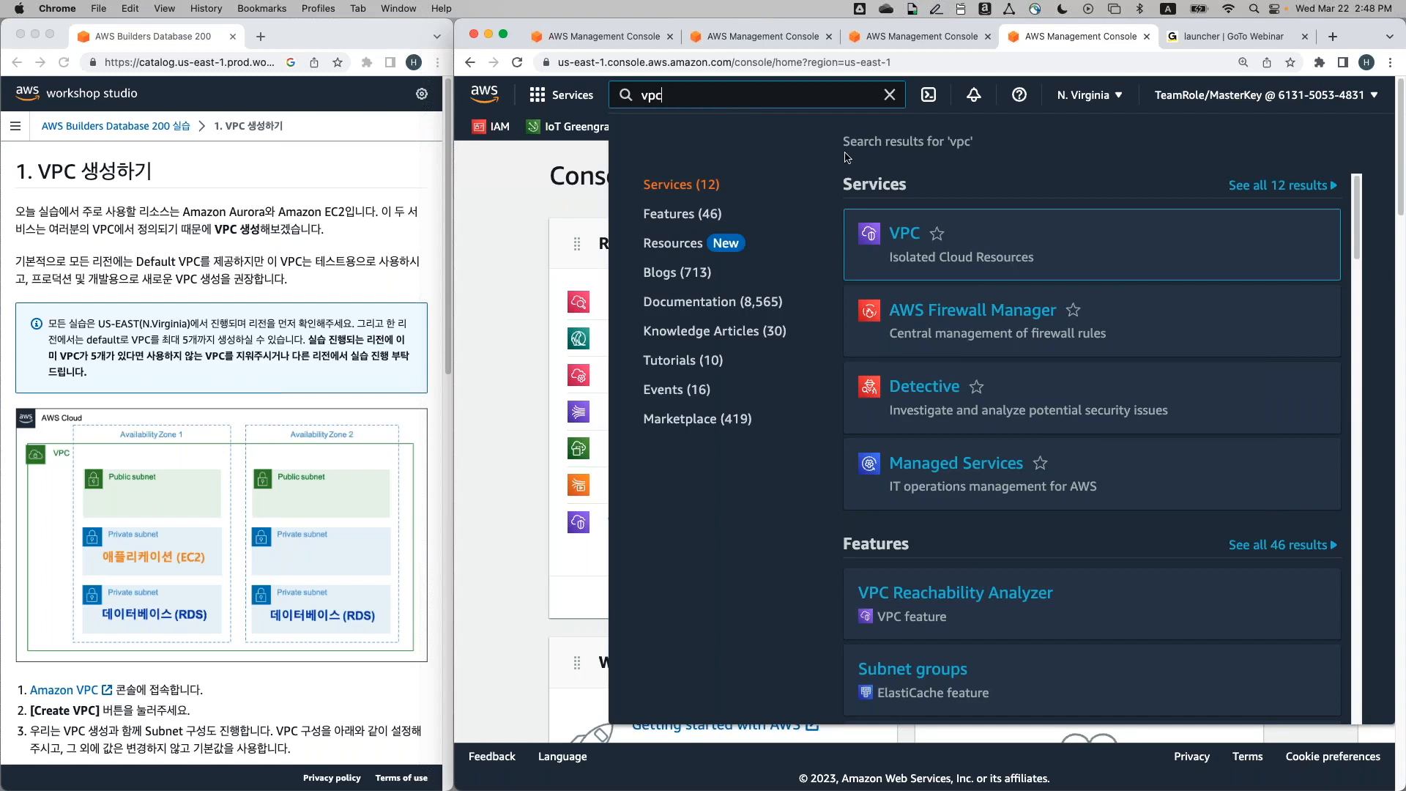
mouse_move(902, 242)
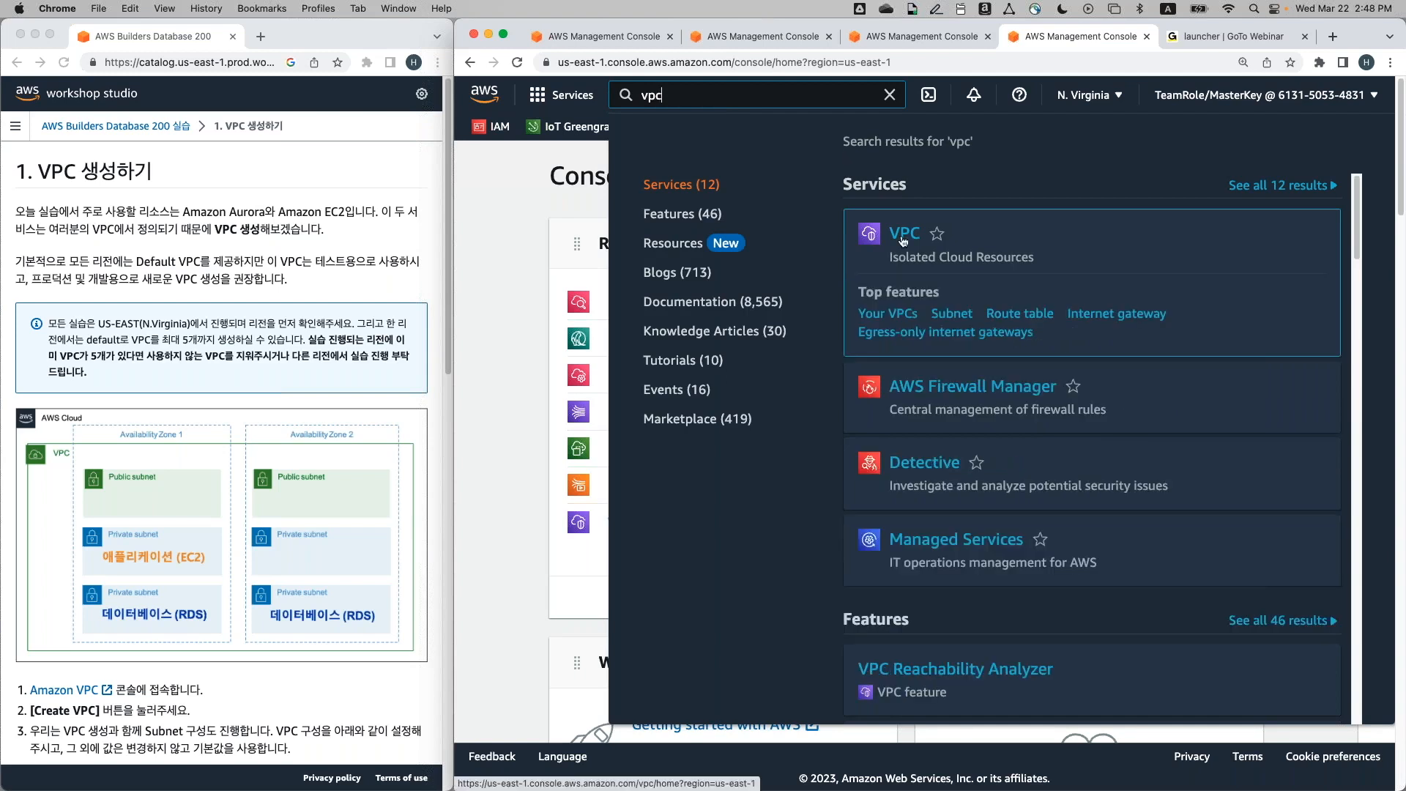
left_click(903, 242)
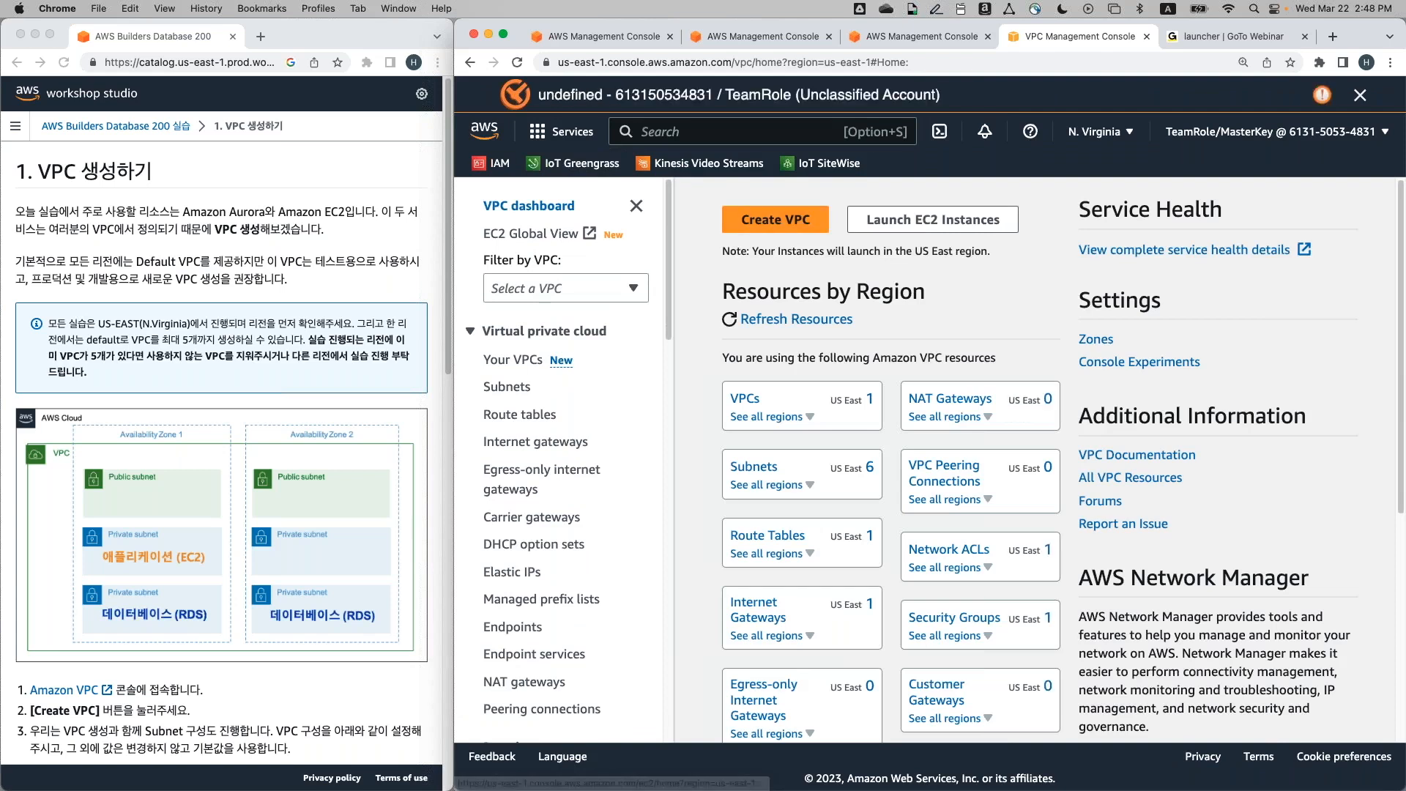
Check the Region list keeping N. Virginia, then open Settings from the account menu
left_click(1131, 148)
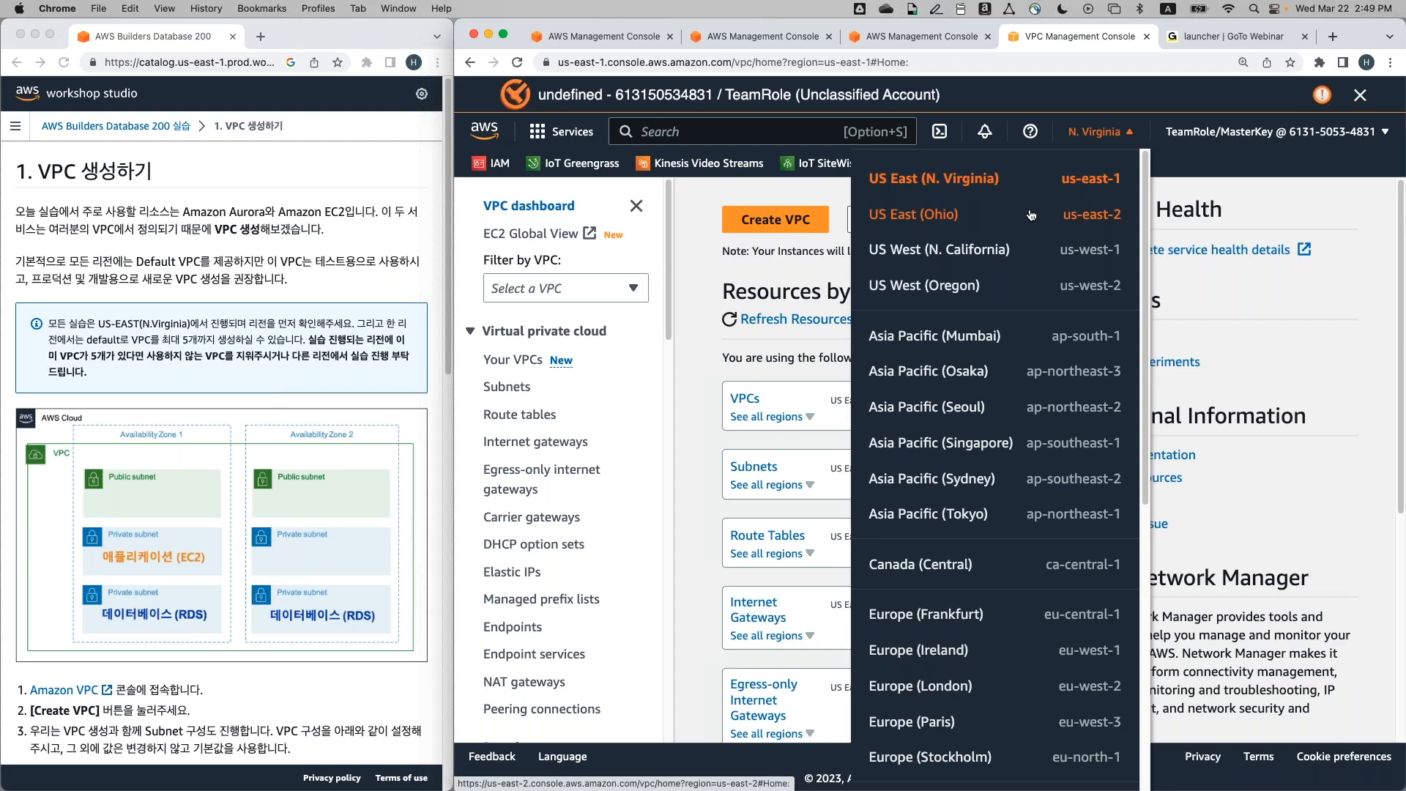
left_click(1104, 190)
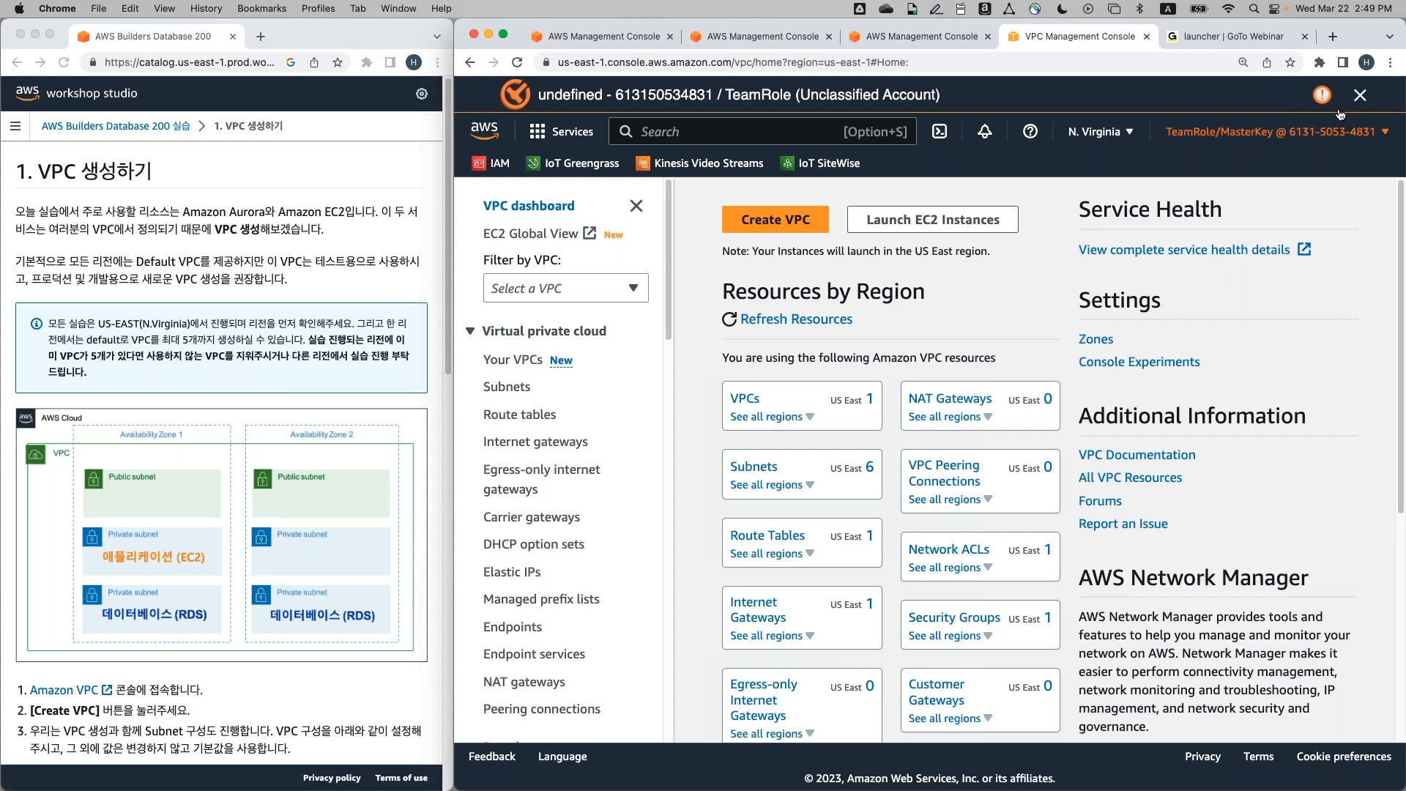
left_click(1359, 94)
left_click(1303, 94)
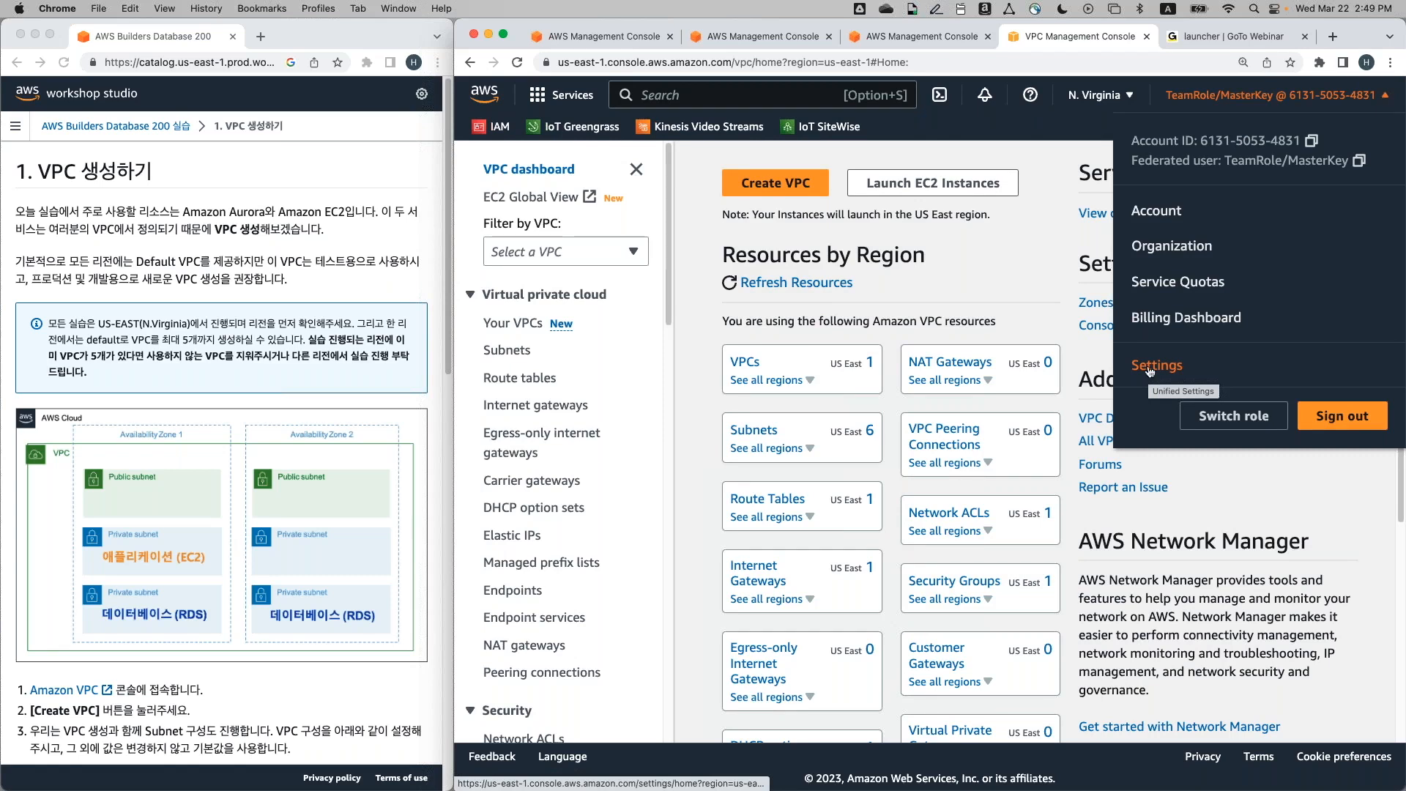
left_click(1334, 96)
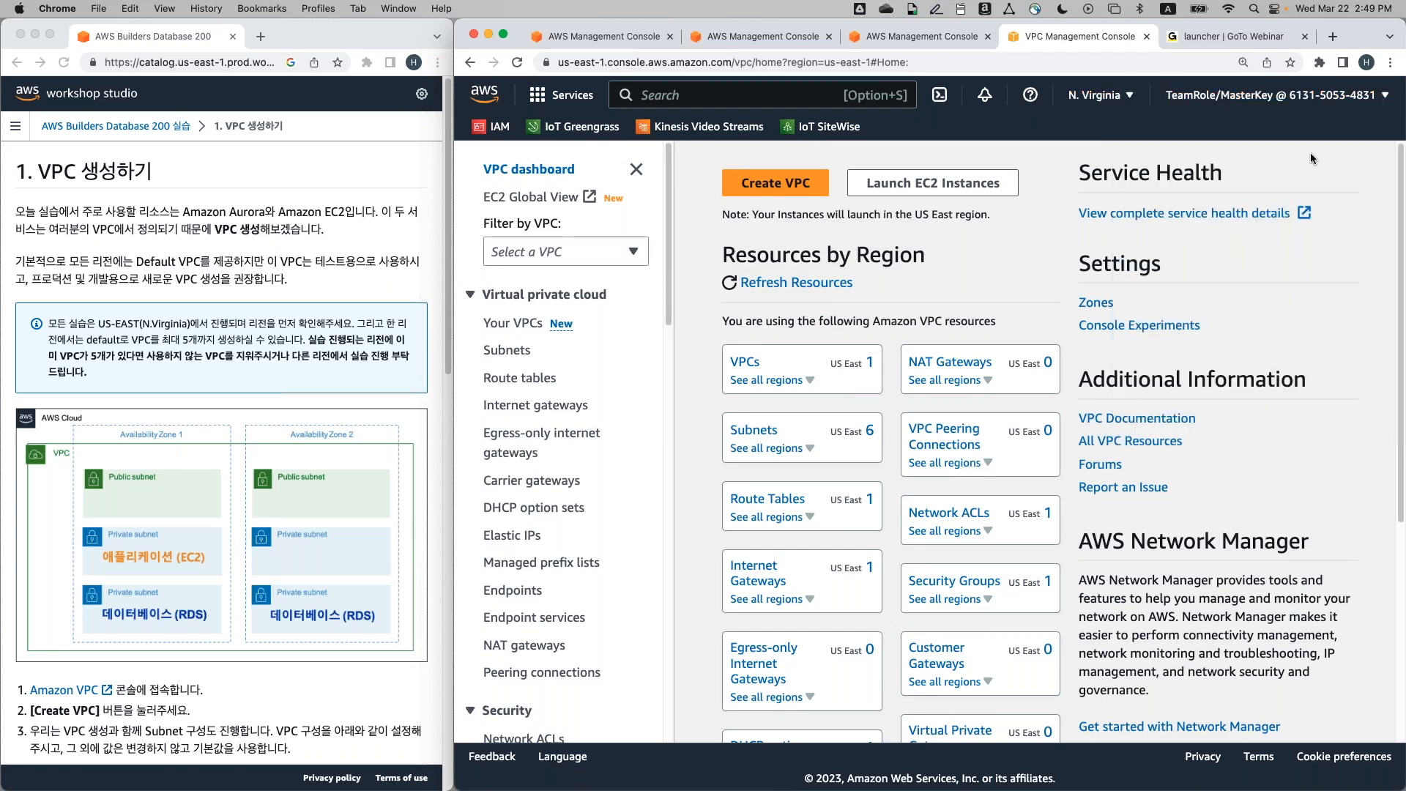
left_click(1303, 92)
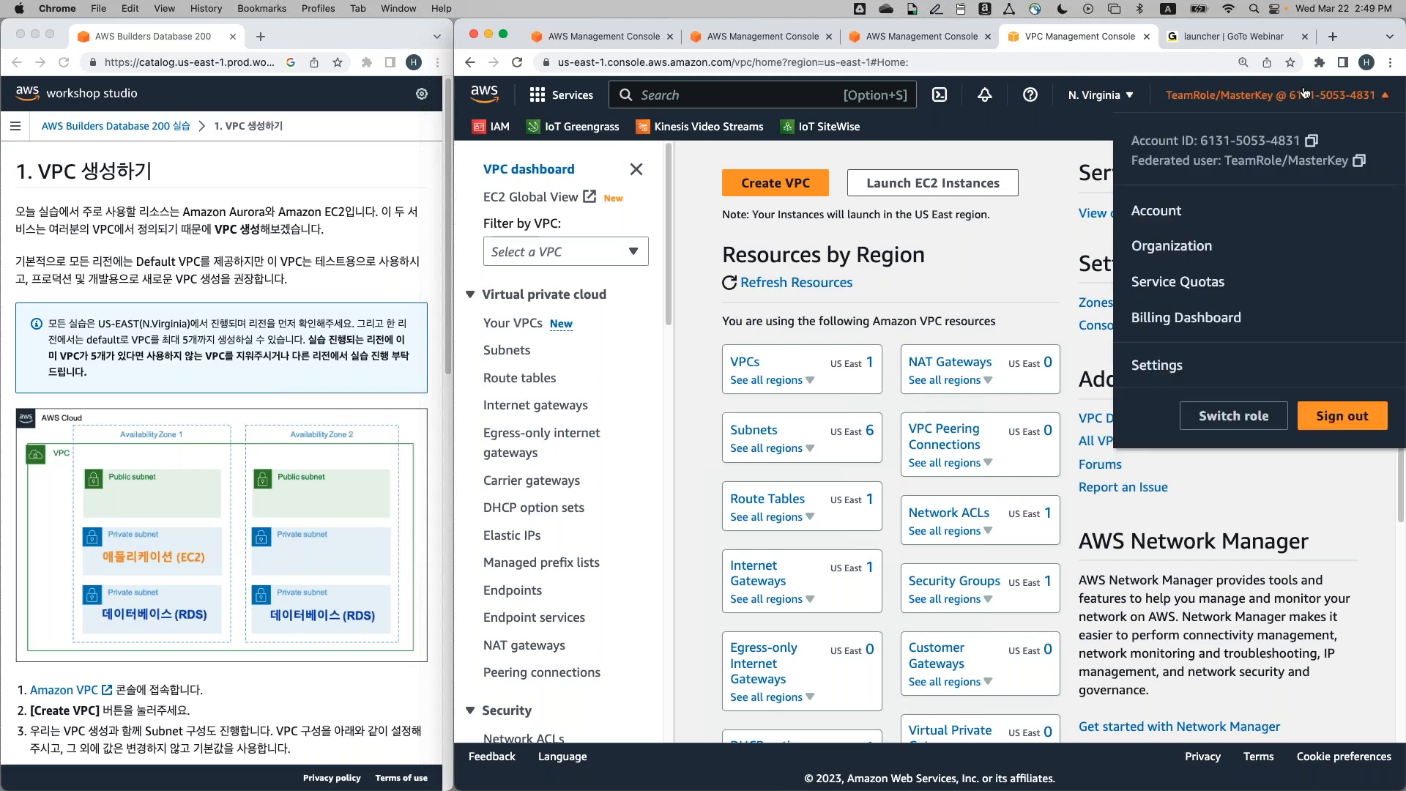
left_click(1167, 366)
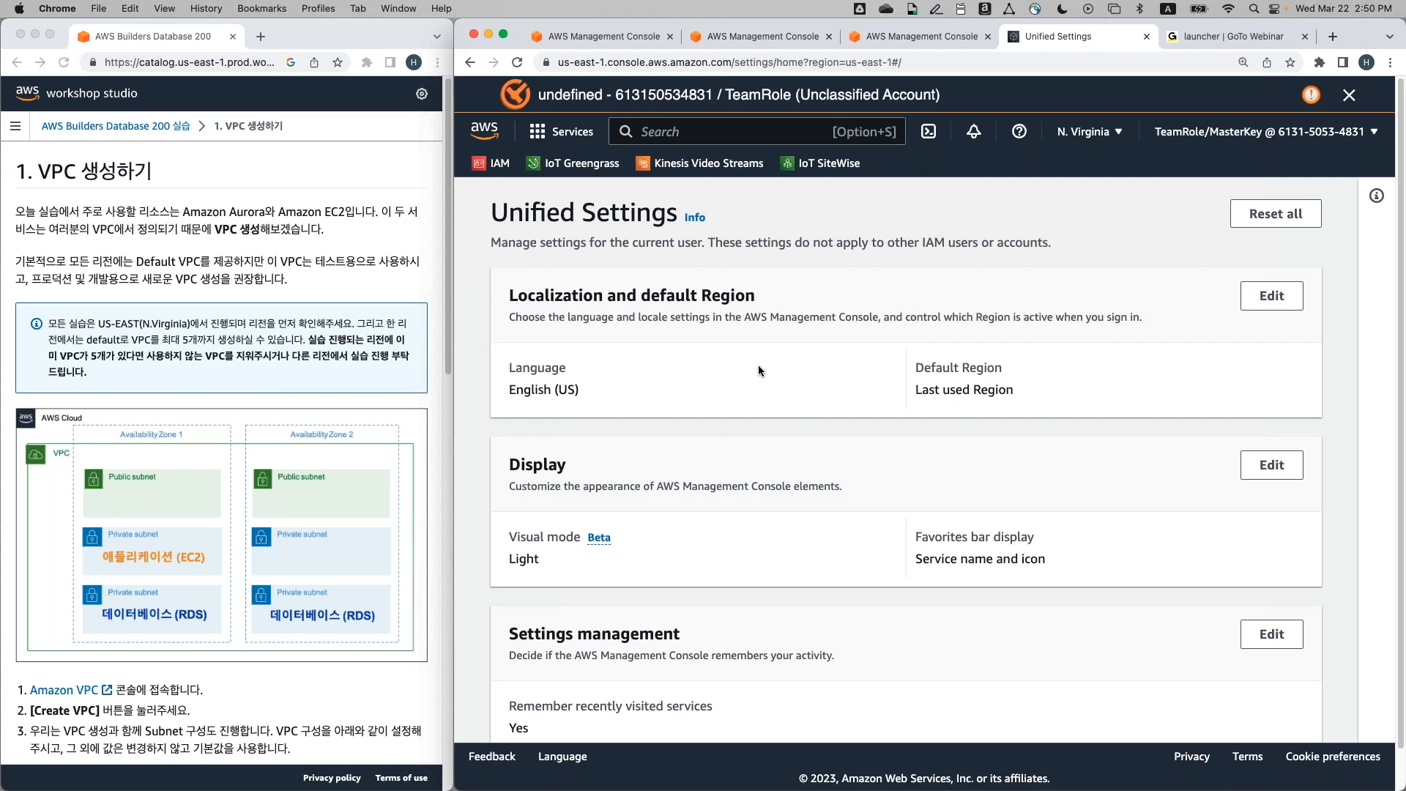
Go back to the console home and search vpc to reopen the VPC dashboard
left_click(1351, 96)
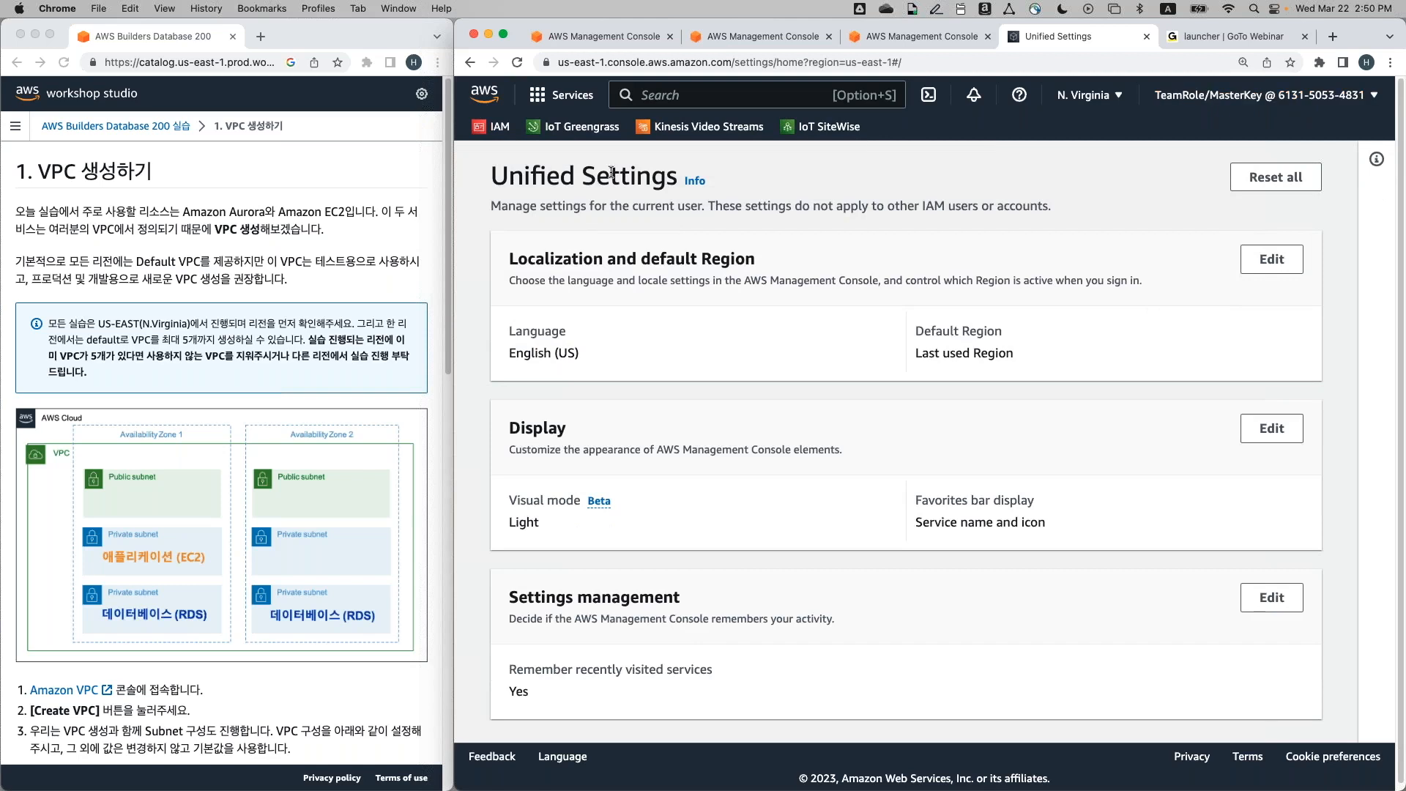
left_click(487, 93)
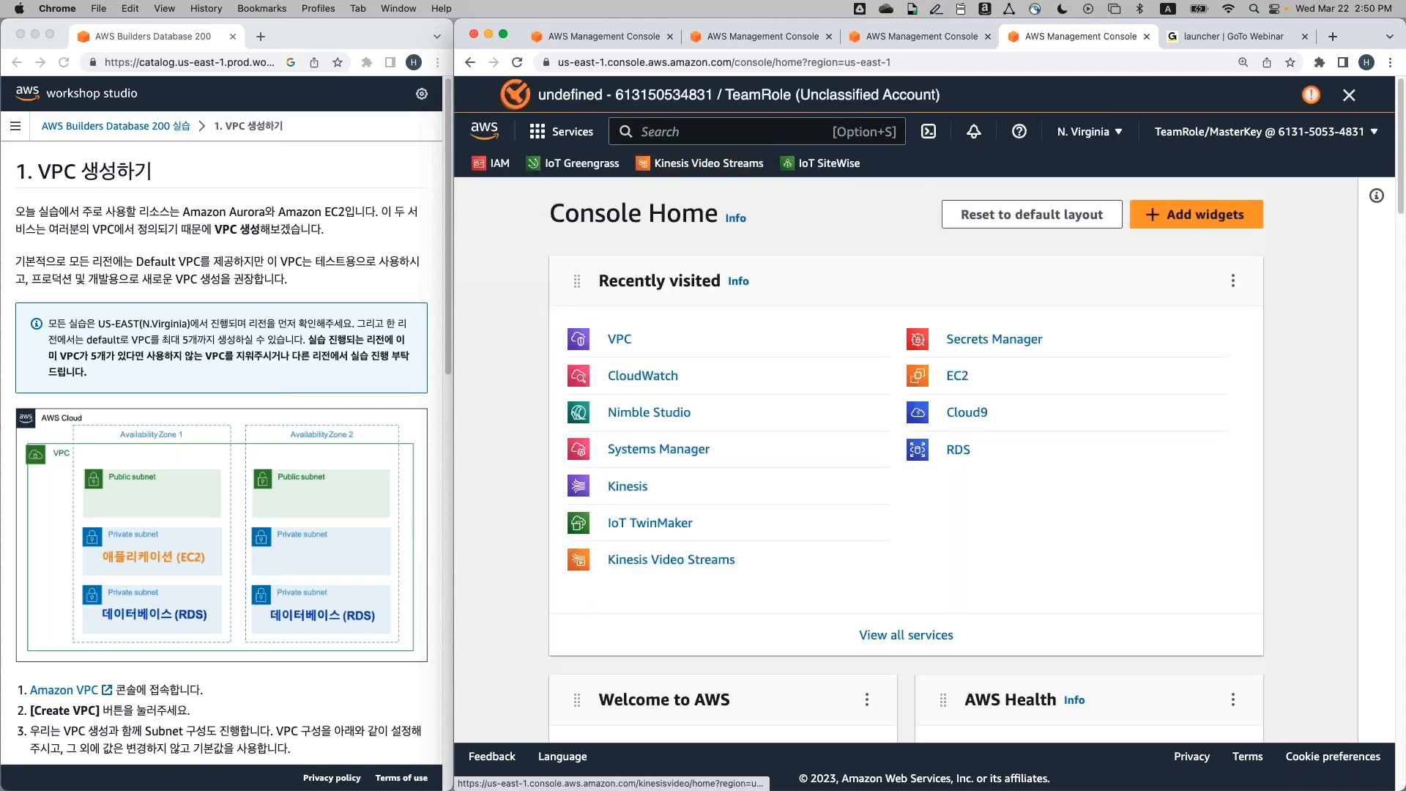
left_click(1349, 95)
left_click(776, 94)
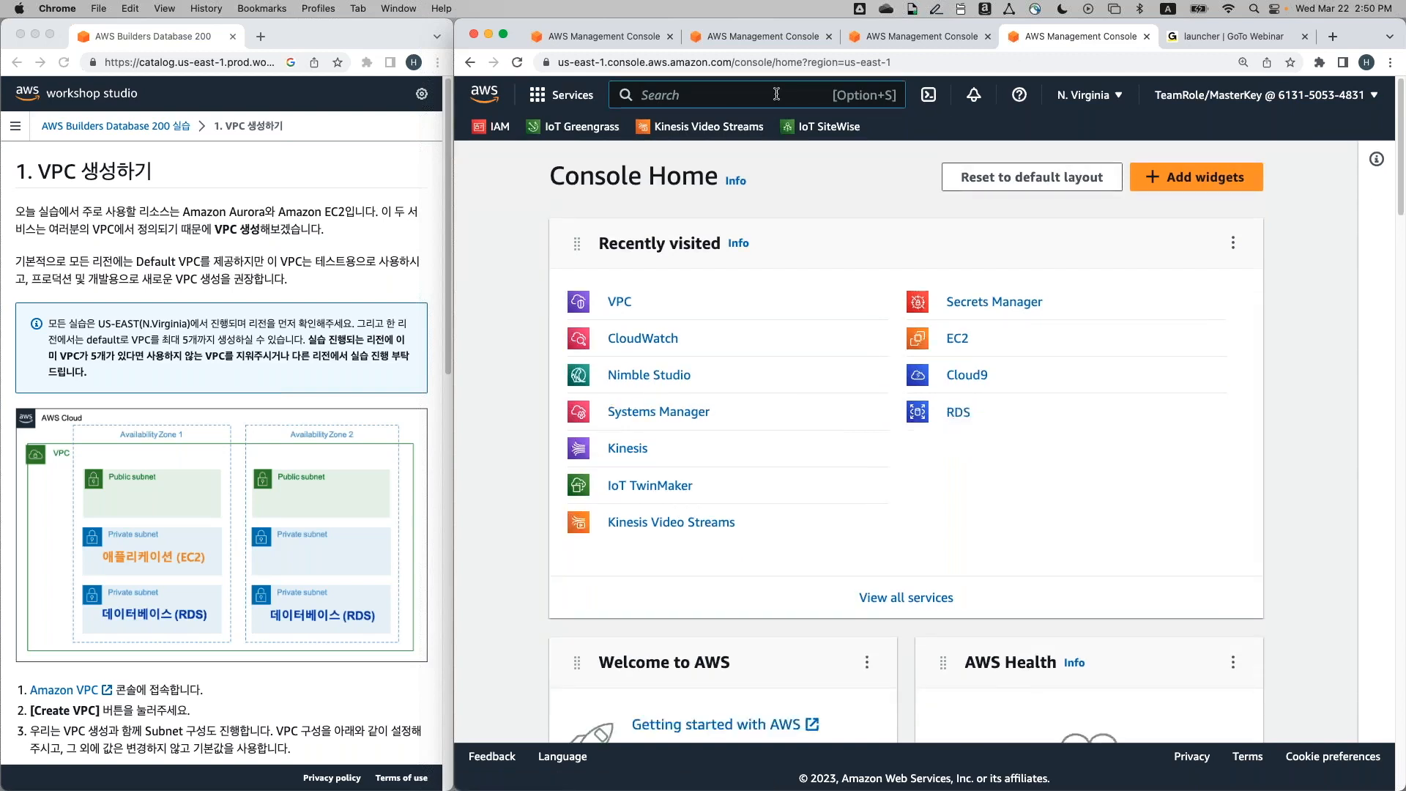
type("vpc")
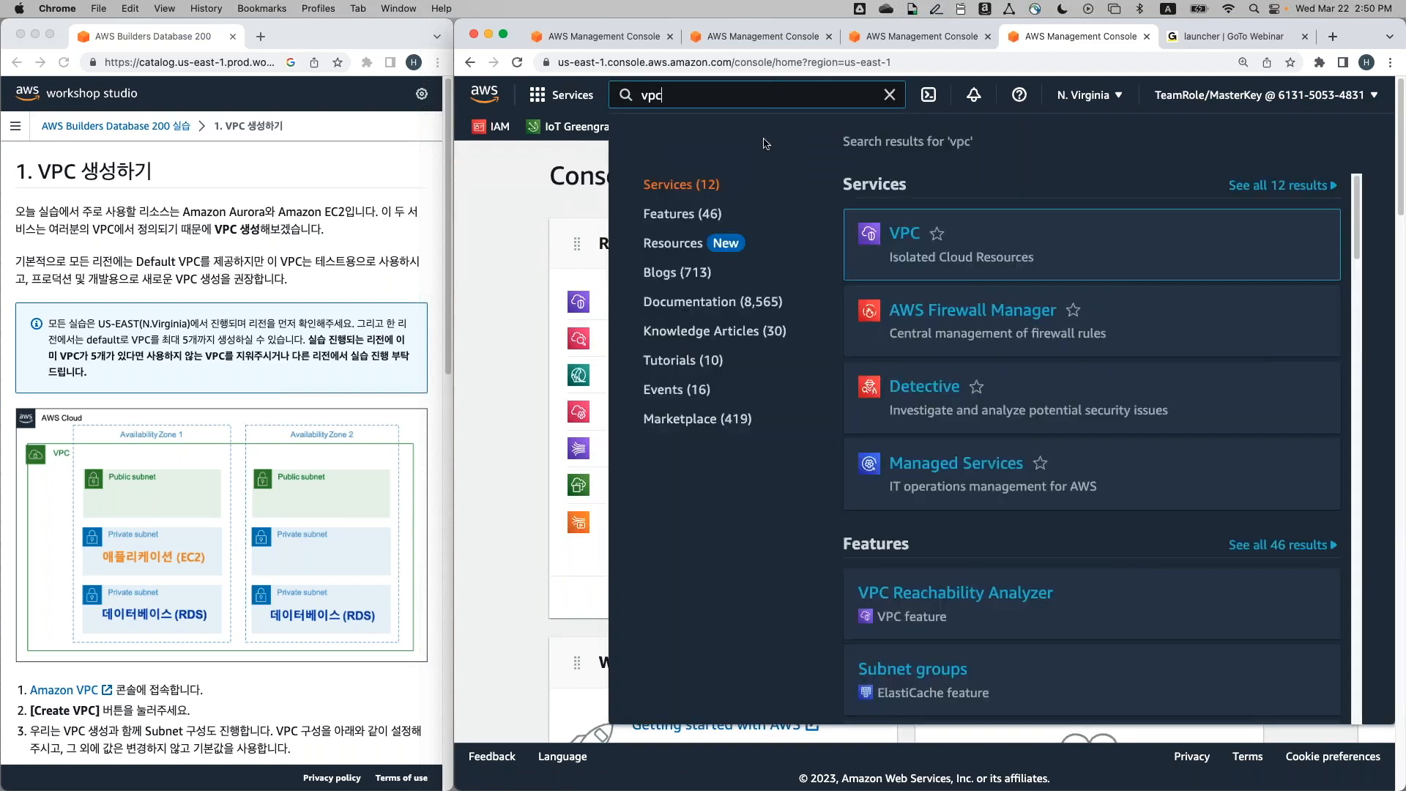
mouse_move(914, 236)
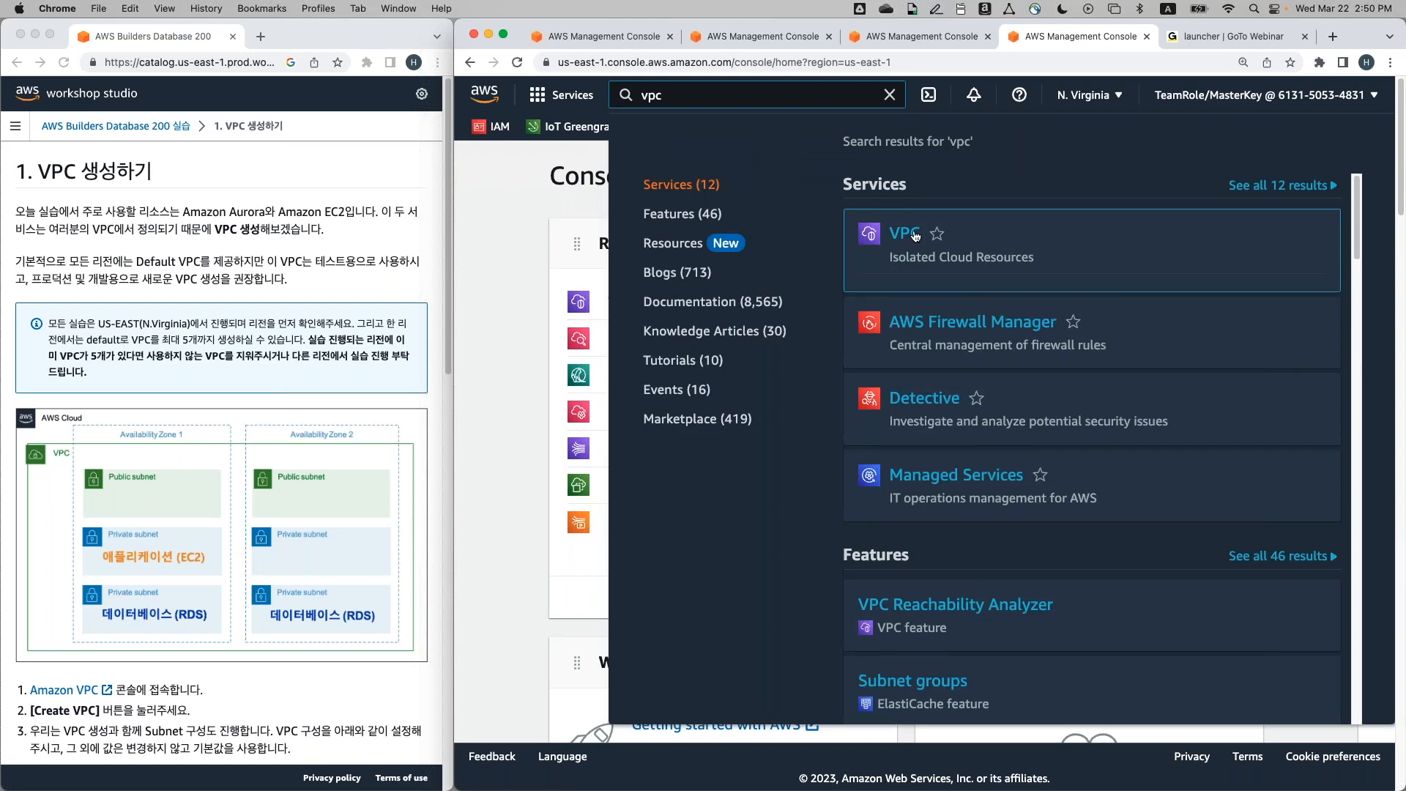
left_click(915, 236)
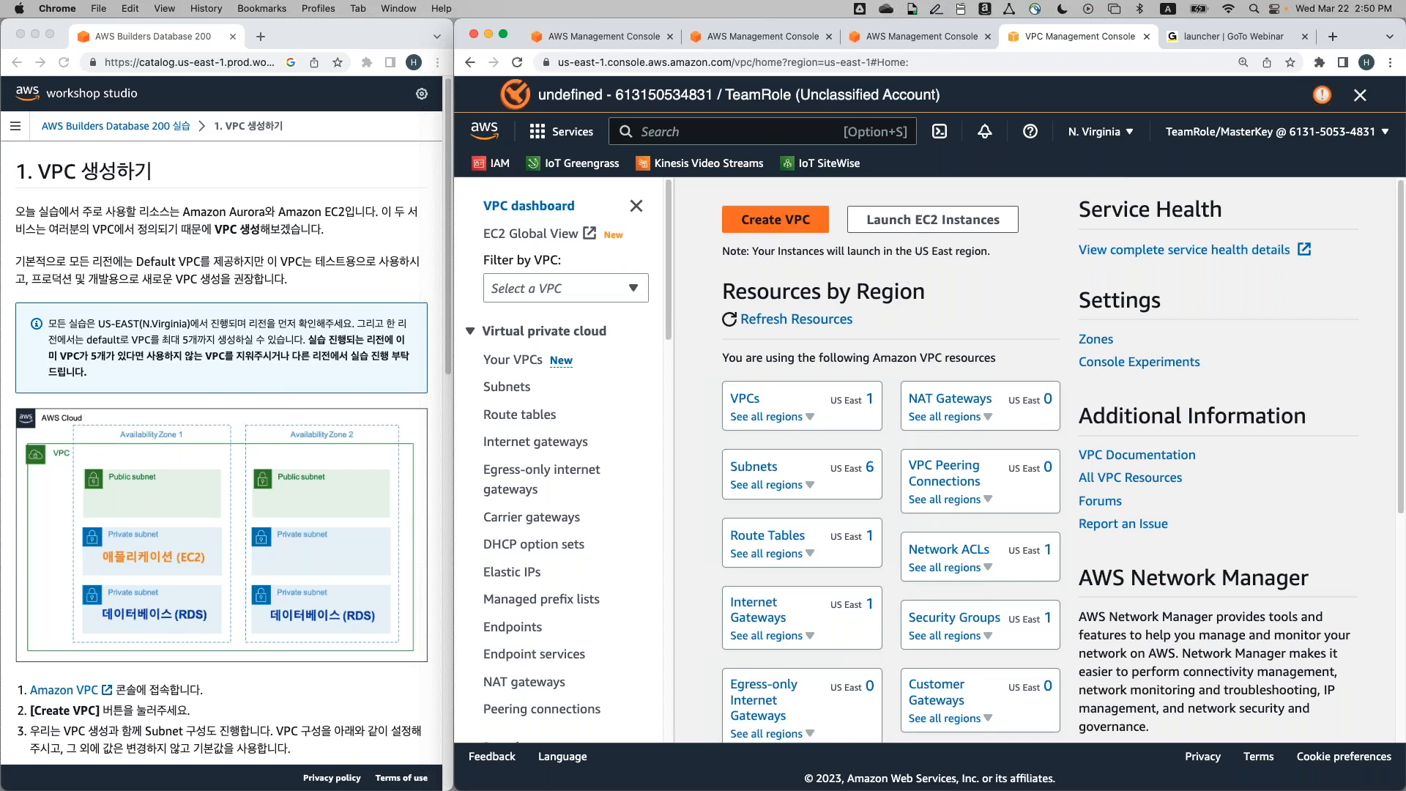
Open the Create VPC form and resize the console and workshop guide windows side by side
left_click(748, 221)
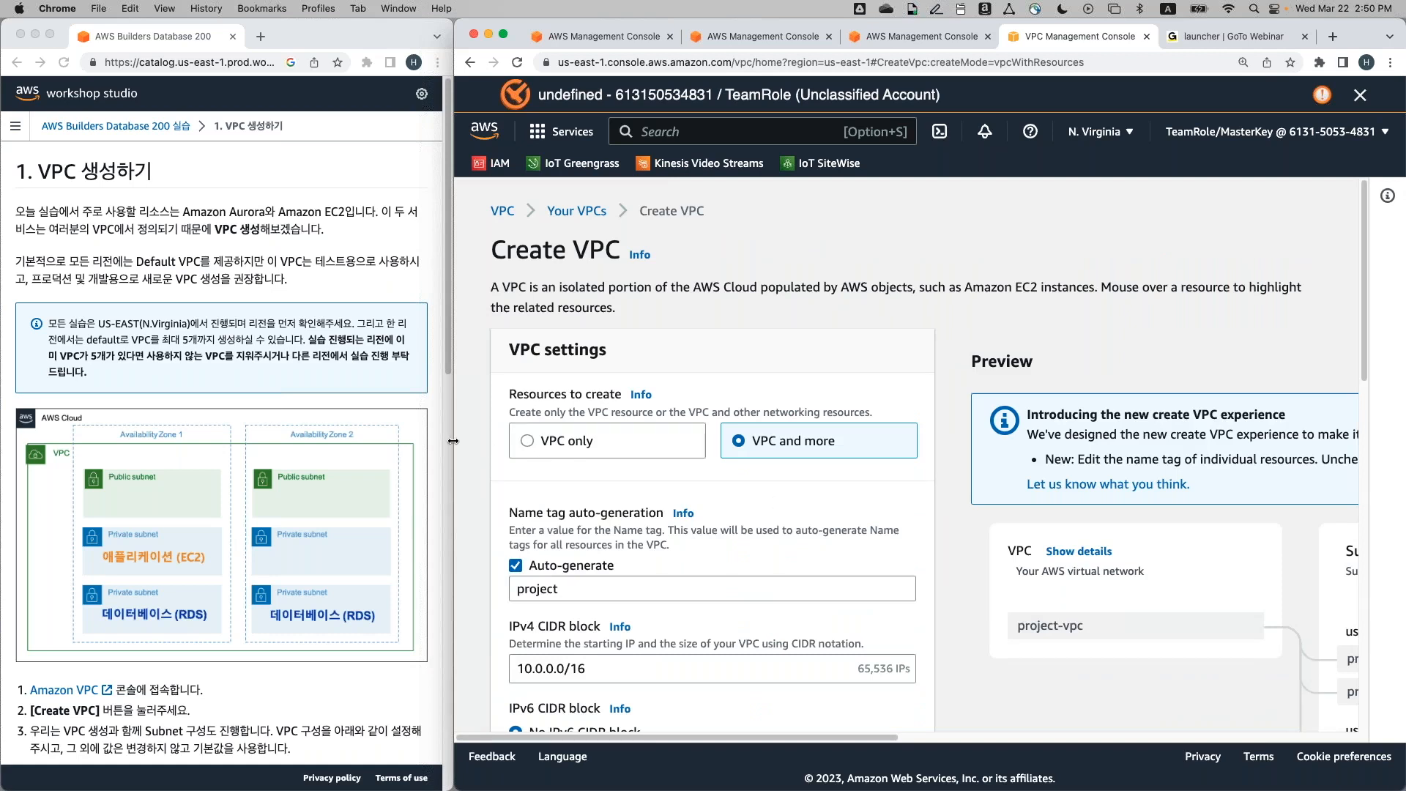
left_click_drag(454, 440, 435, 441)
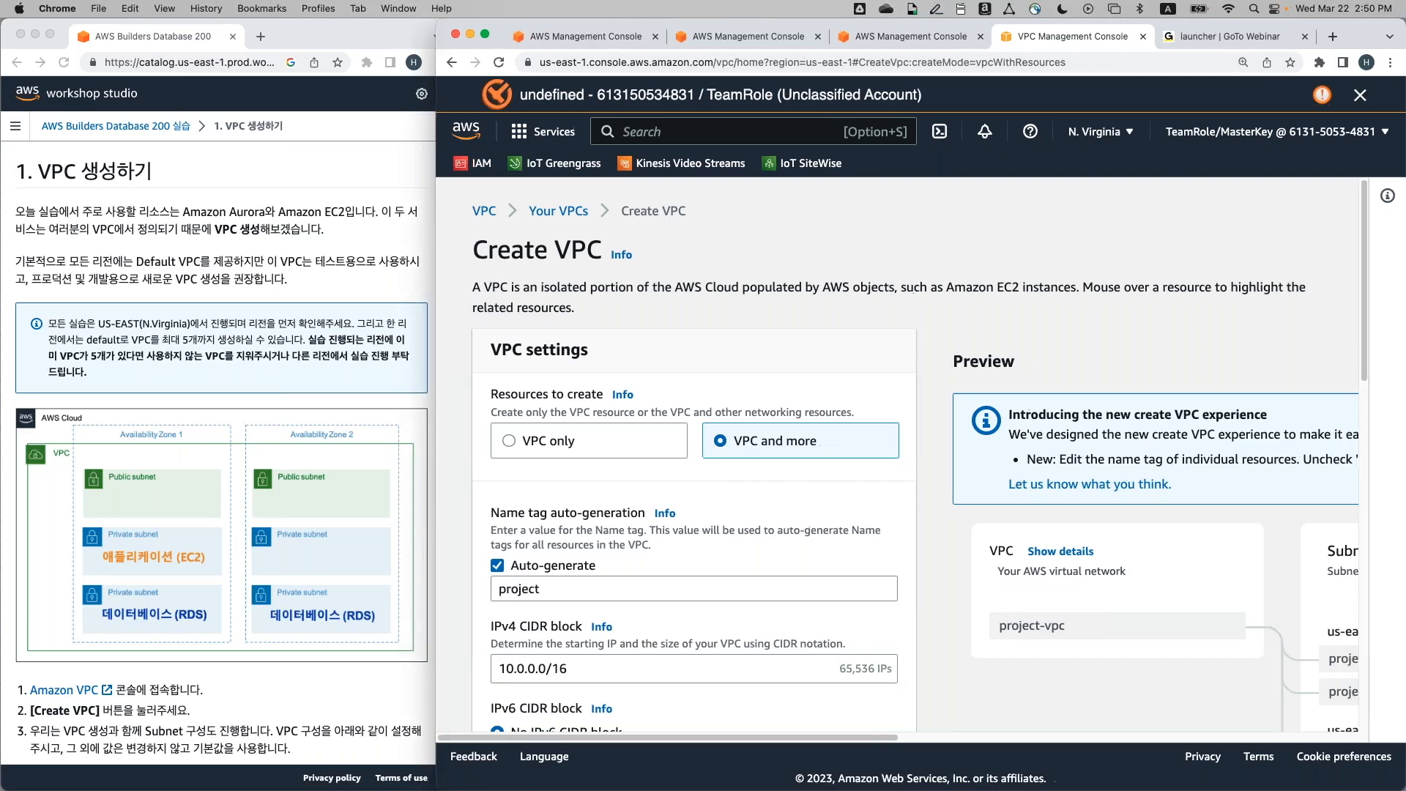
left_click(415, 414)
left_click_drag(453, 410, 425, 414)
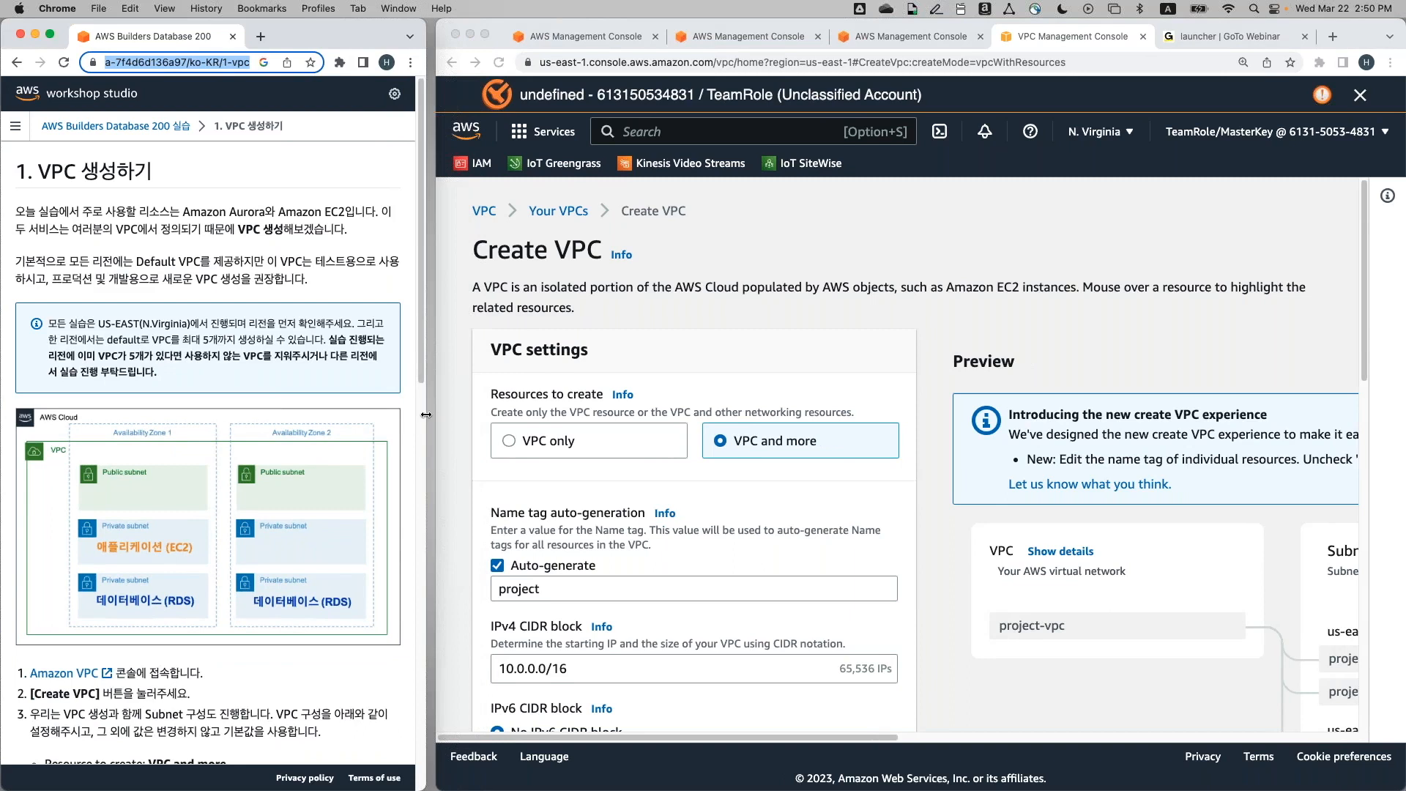
Scroll the workshop guide to its required VPC settings list and review the form
scroll(511, 433, "down", 4)
scroll(511, 433, "up", 2)
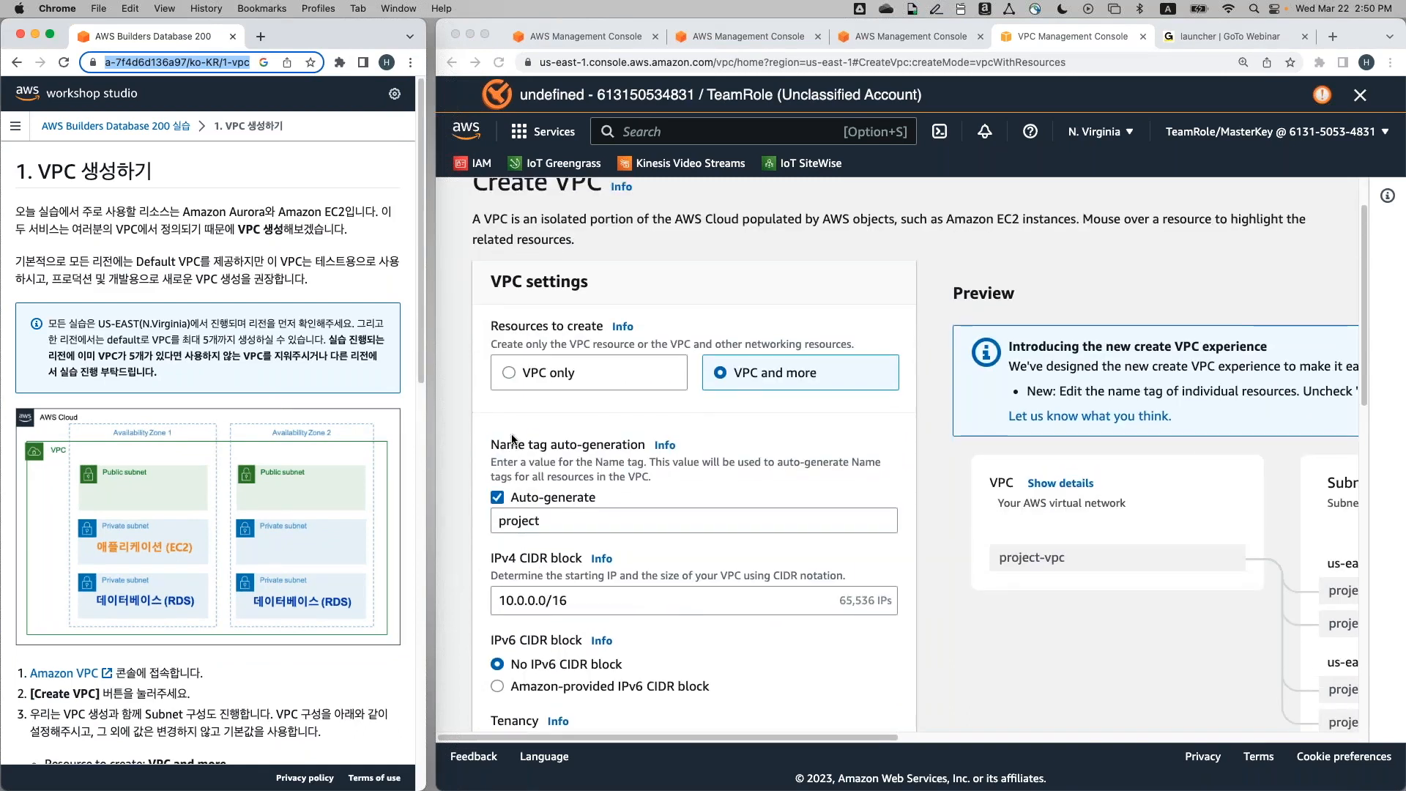
scroll(511, 440, "up", 1)
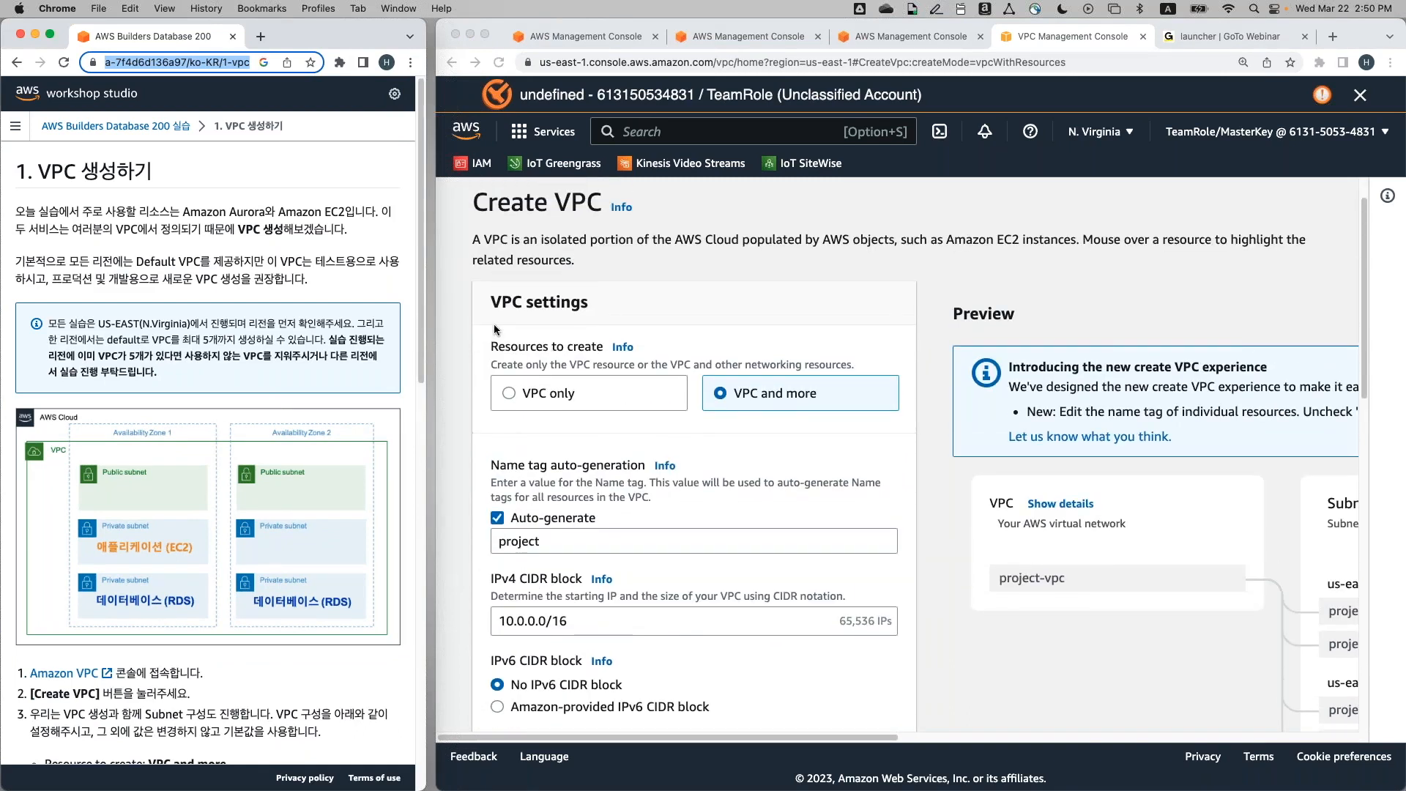
scroll(329, 432, "down", 5)
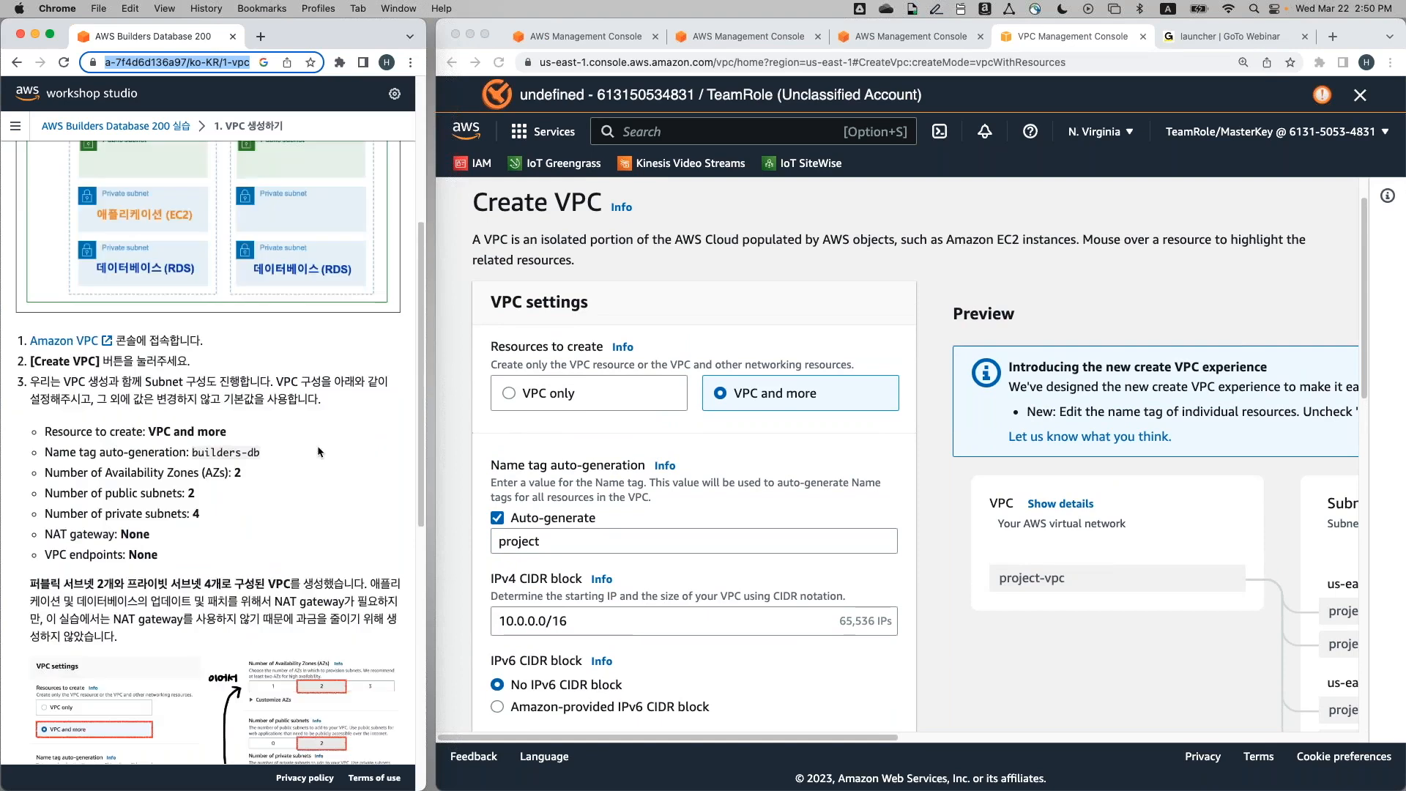
scroll(320, 452, "down", 3)
left_click(649, 420)
scroll(649, 423, "down", 1)
scroll(718, 389, "down", 2)
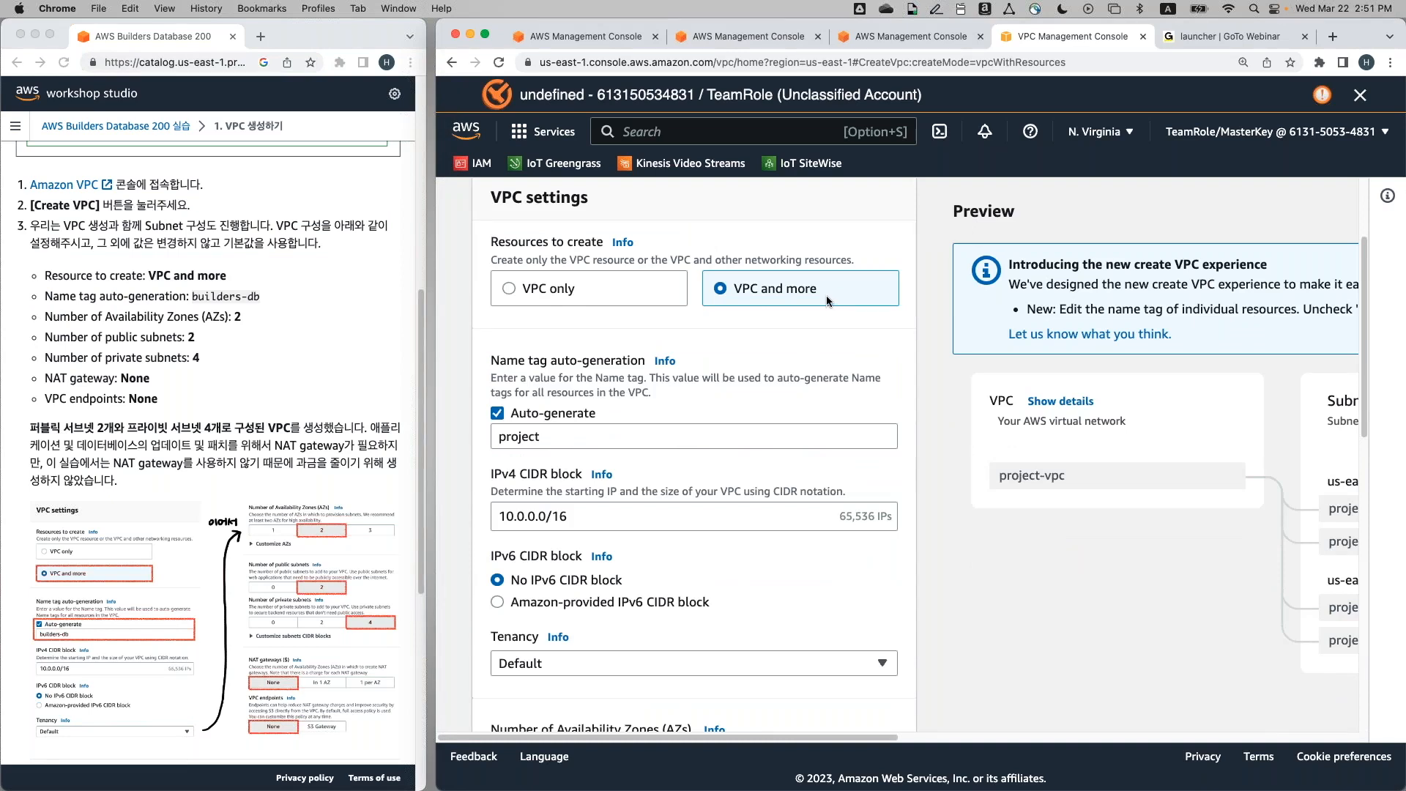
Replace the VPC name tag 'project' with 'builders-db' and review the subnet options
left_click(615, 443)
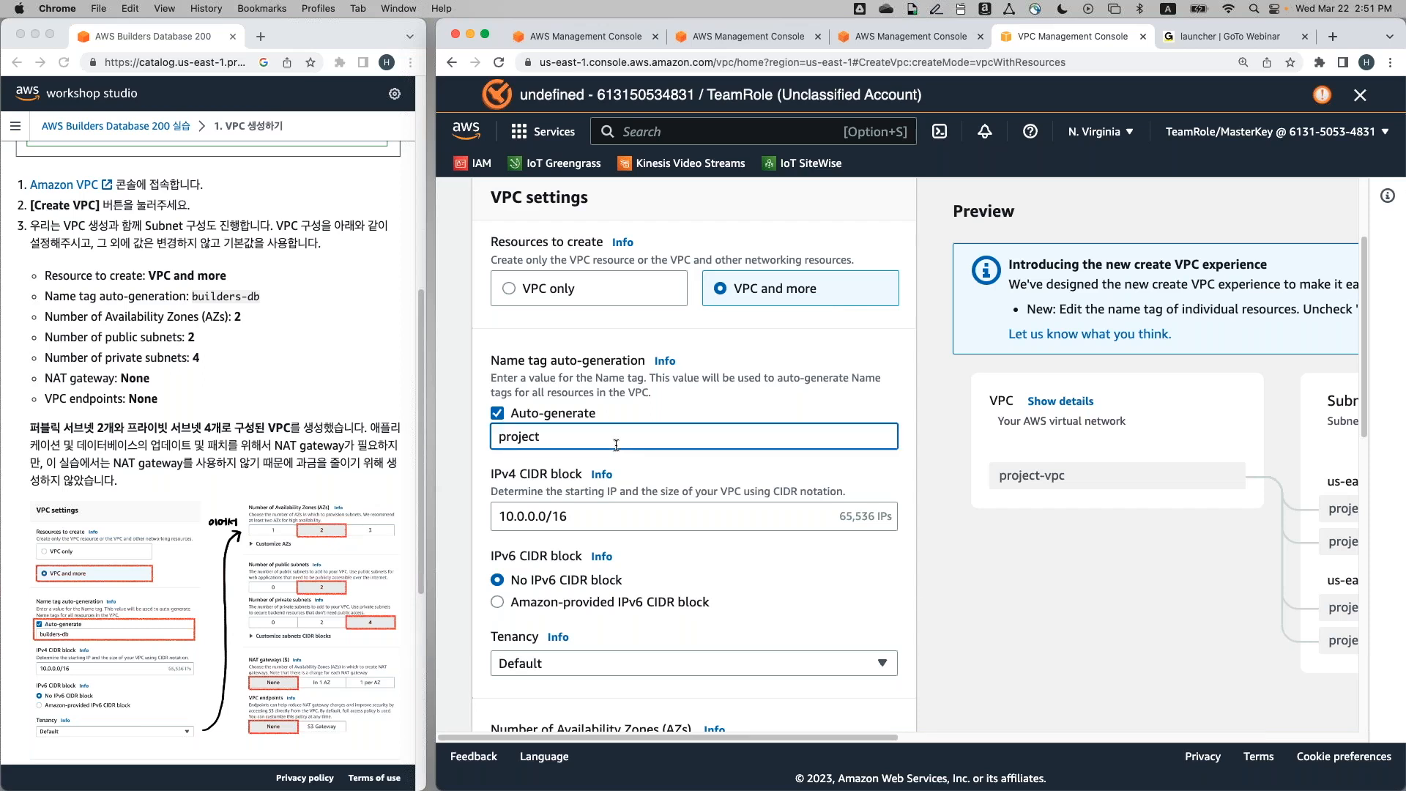
double_click(616, 443)
left_click(194, 295)
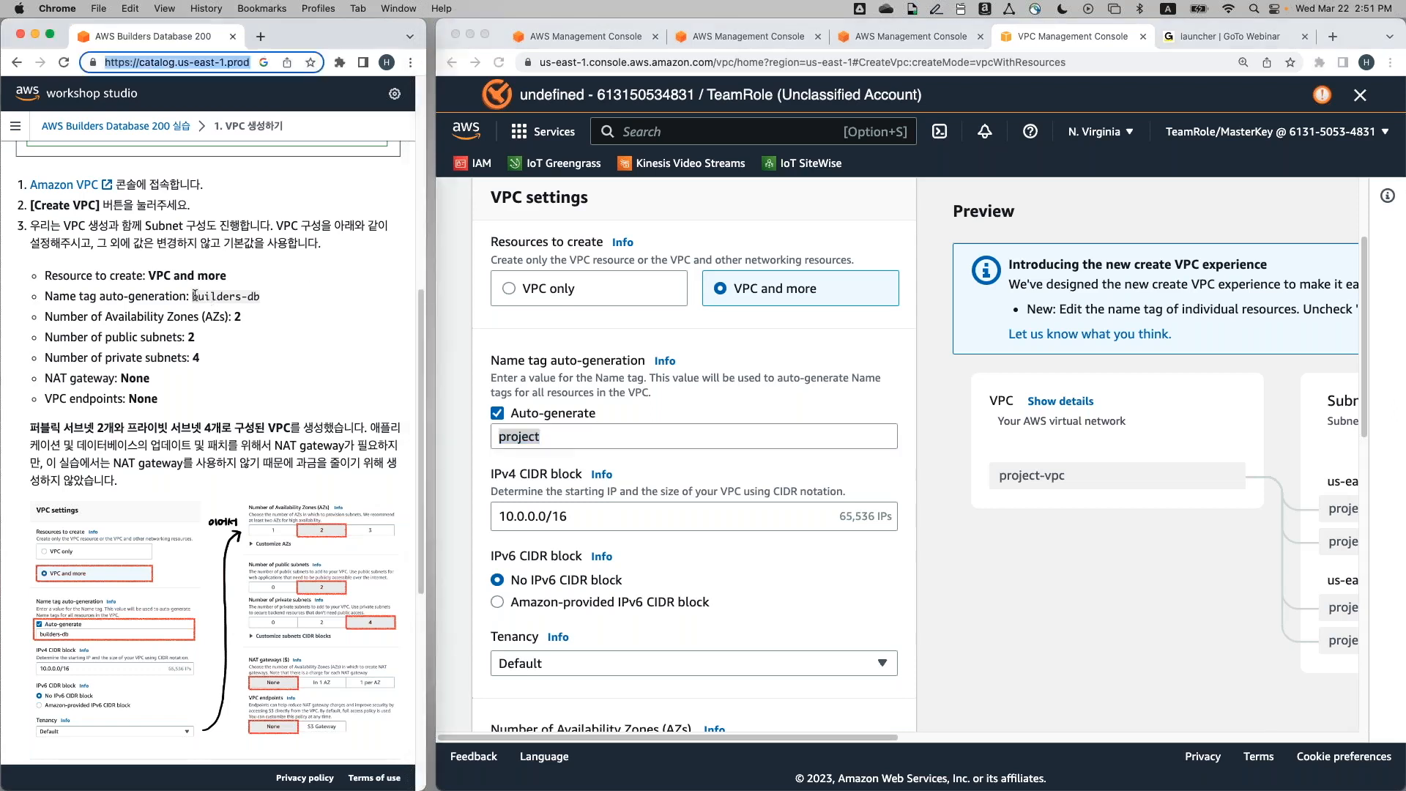
left_click(564, 433)
type("builder")
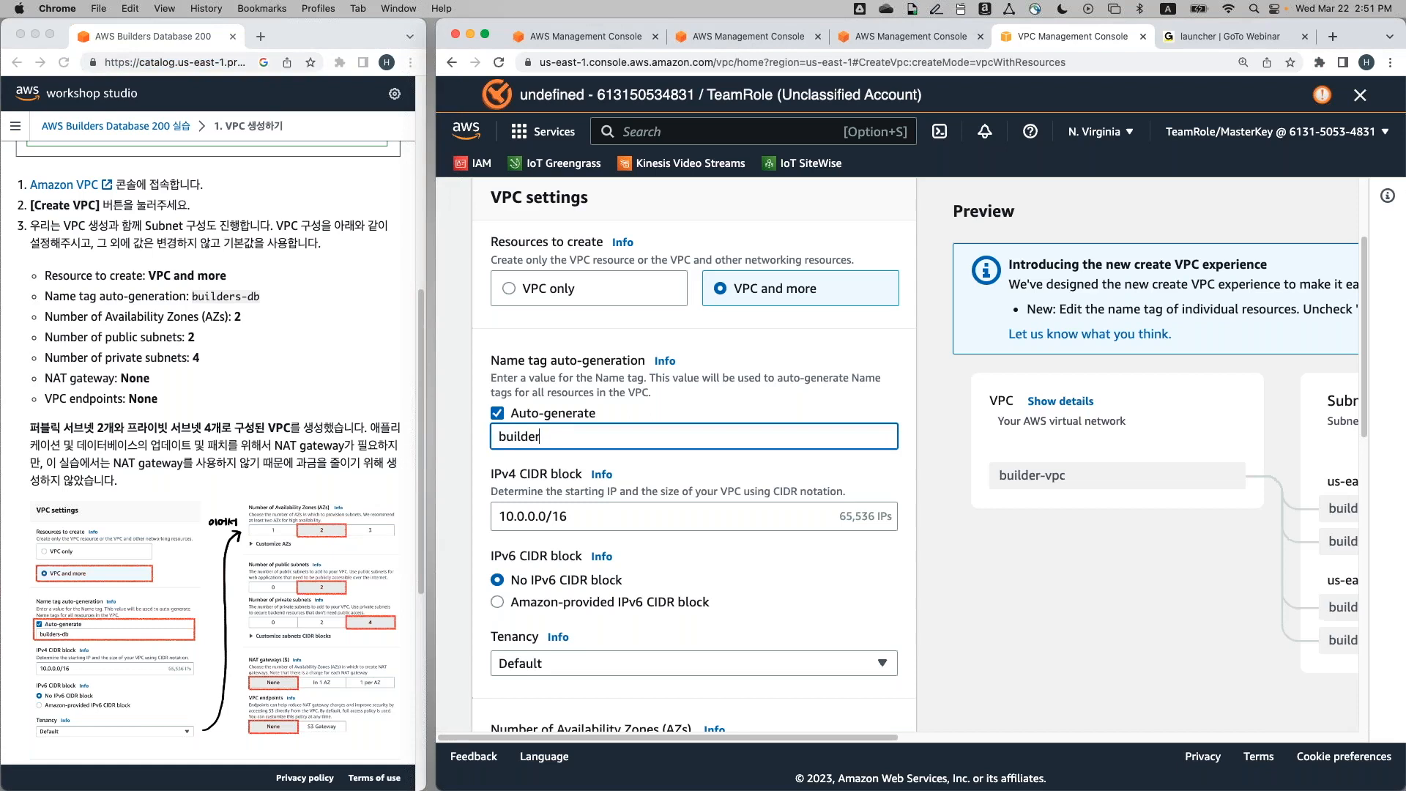
type("s-db")
scroll(608, 437, "down", 2)
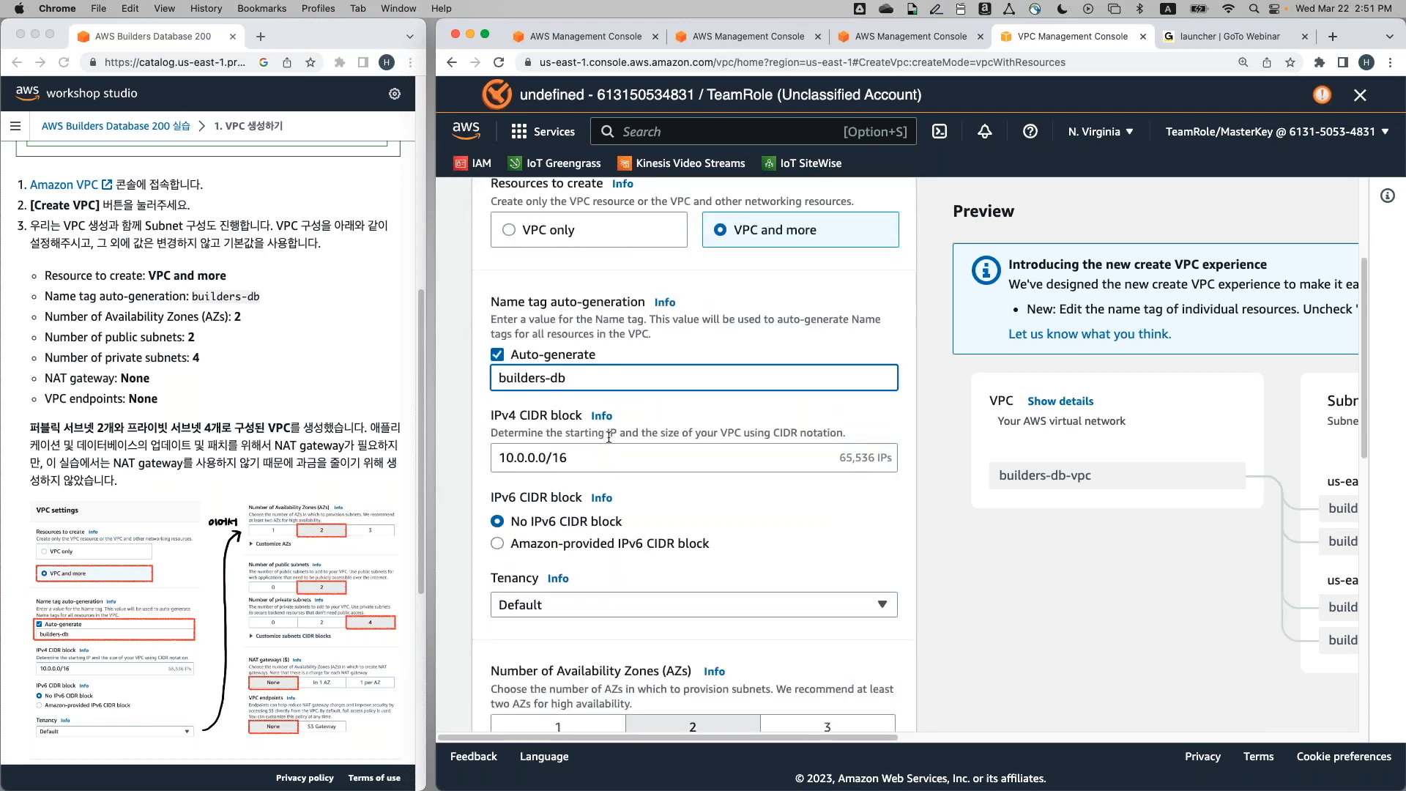
scroll(608, 437, "down", 8)
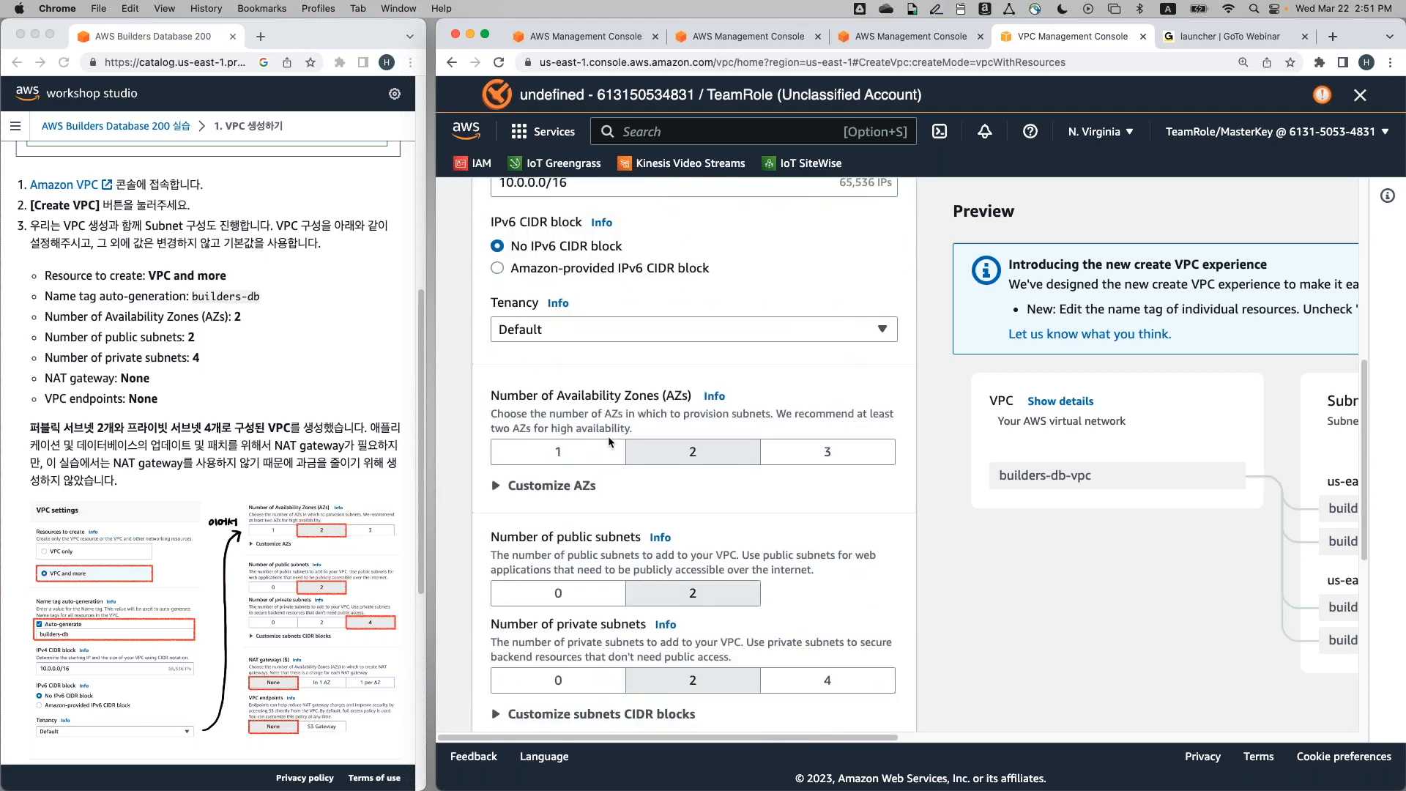
scroll(608, 437, "down", 3)
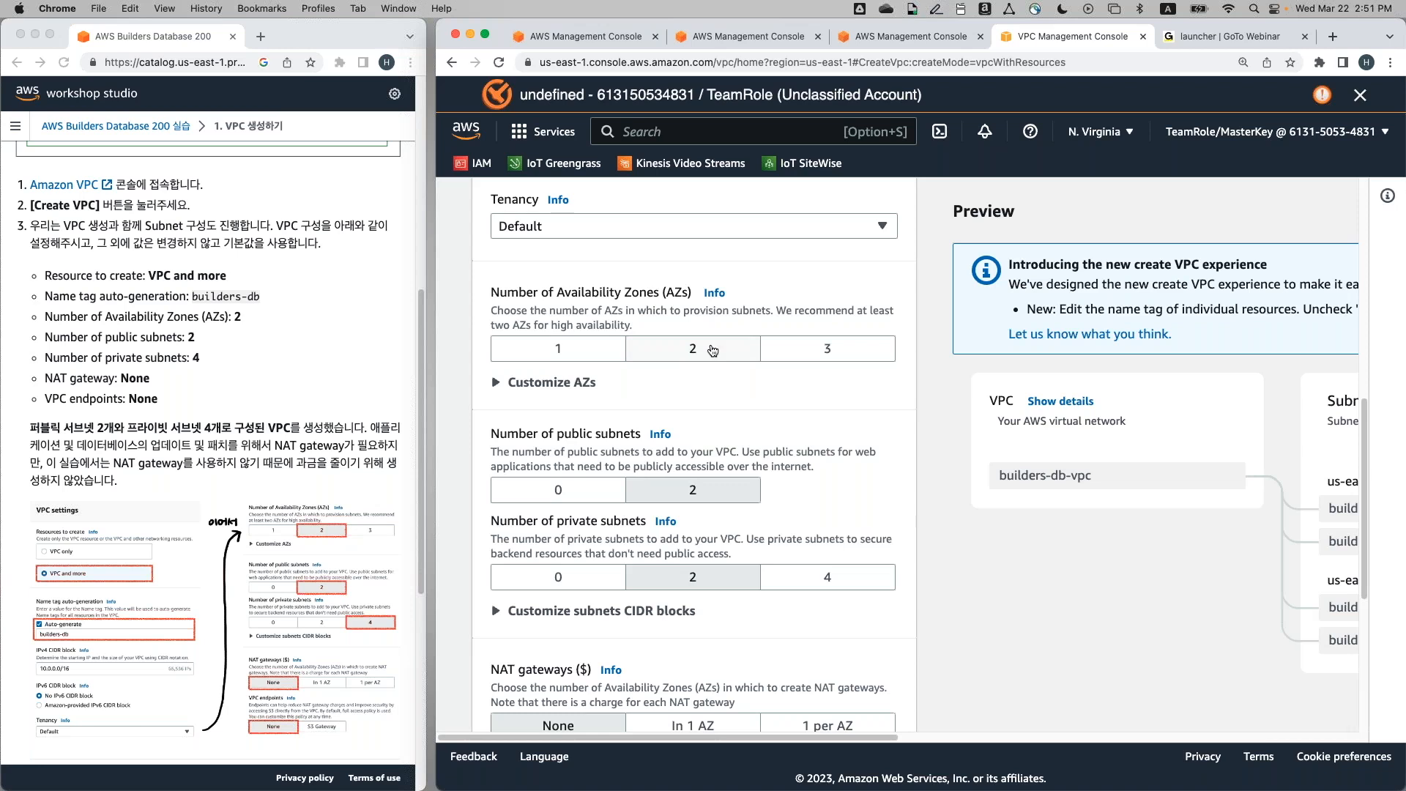
scroll(711, 351, "down", 2)
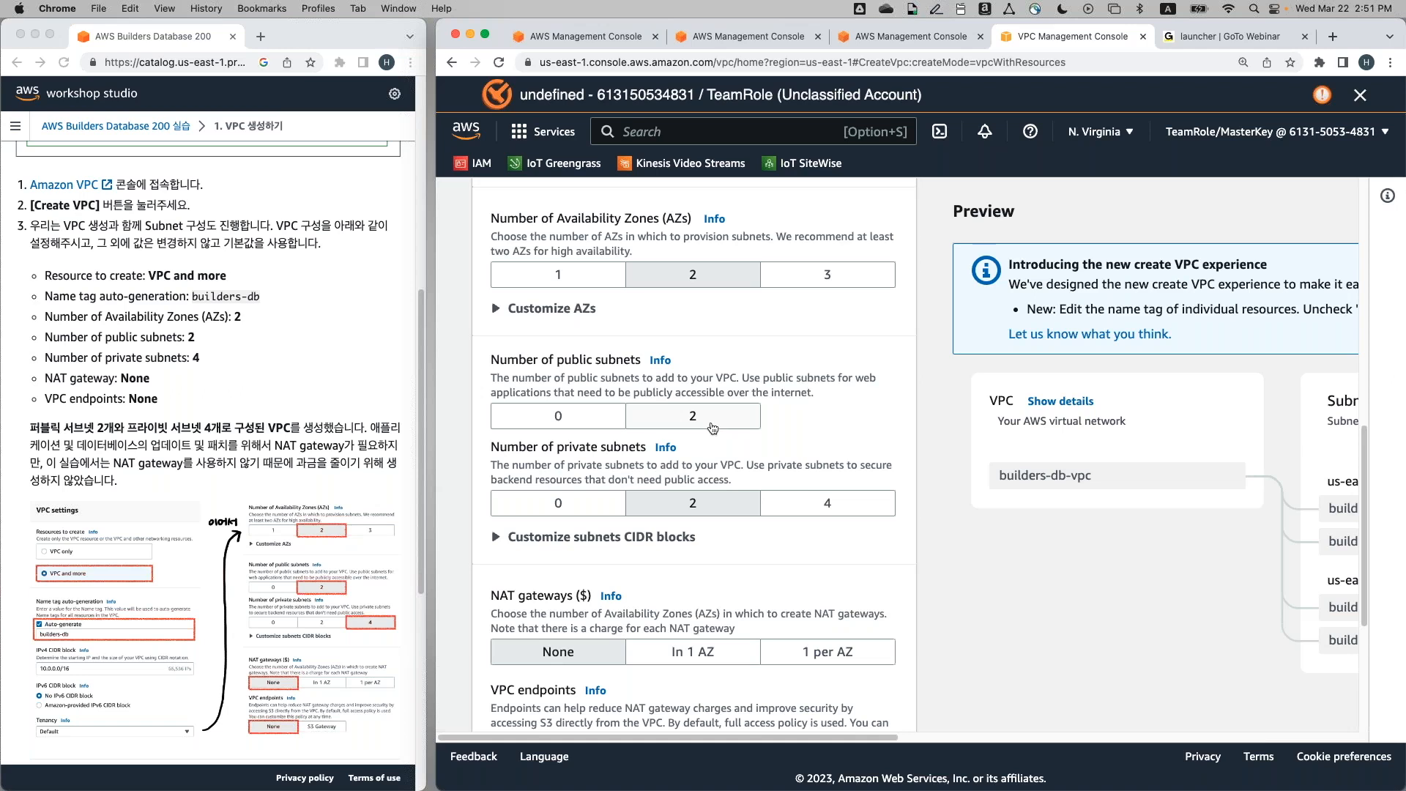
scroll(725, 409, "down", 1)
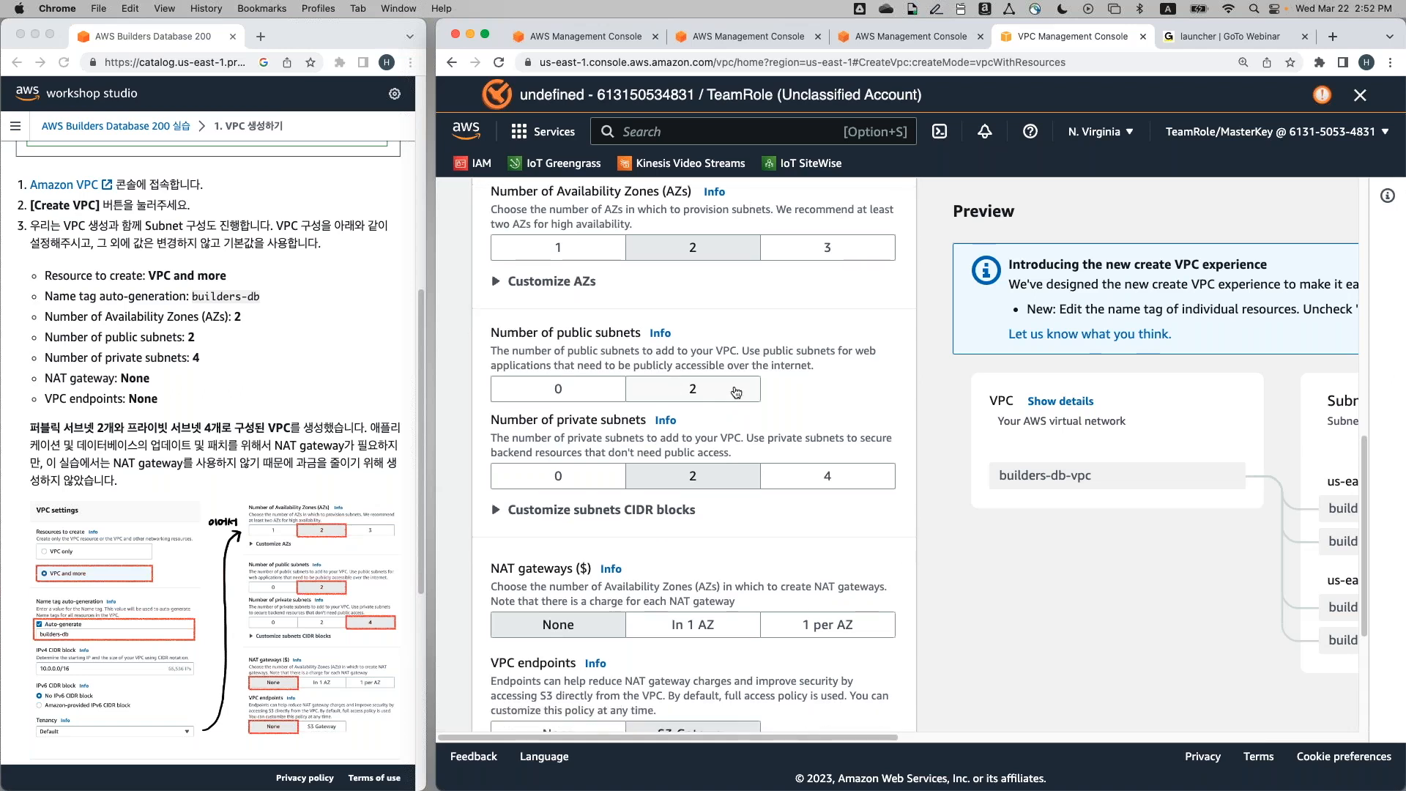
Choose 2 public and 4 private subnets, no NAT gateways and no VPC endpoints
left_click(736, 392)
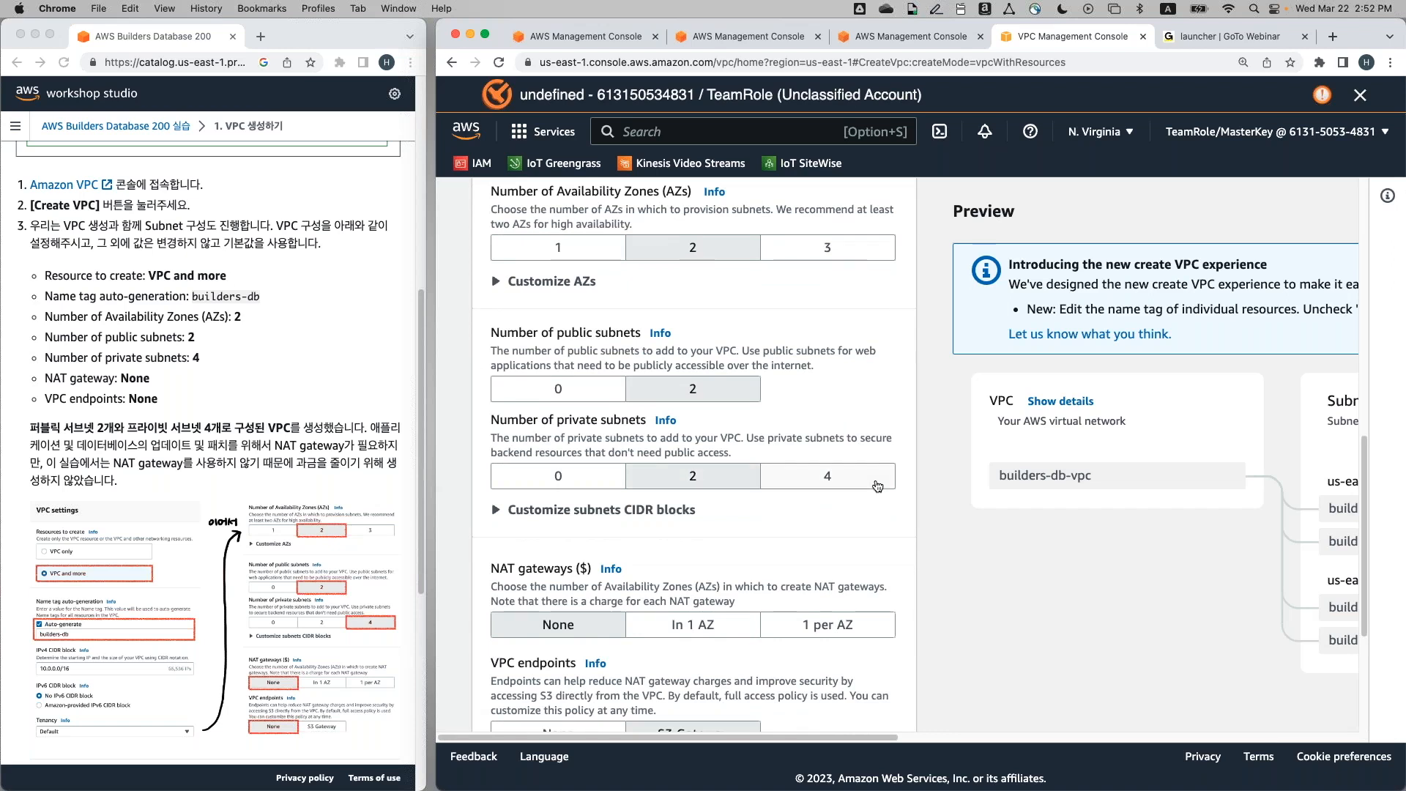
left_click(877, 486)
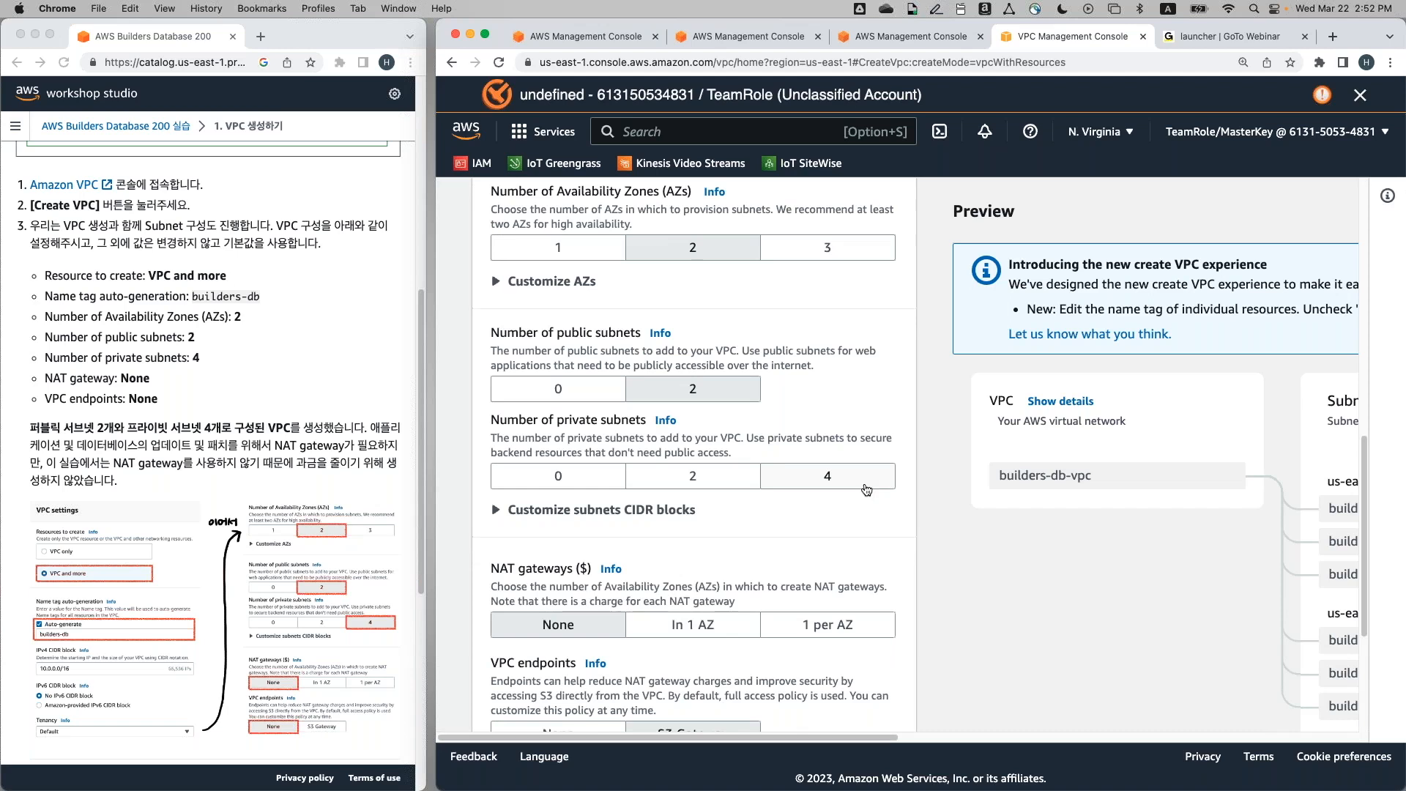
scroll(692, 454, "down", 3)
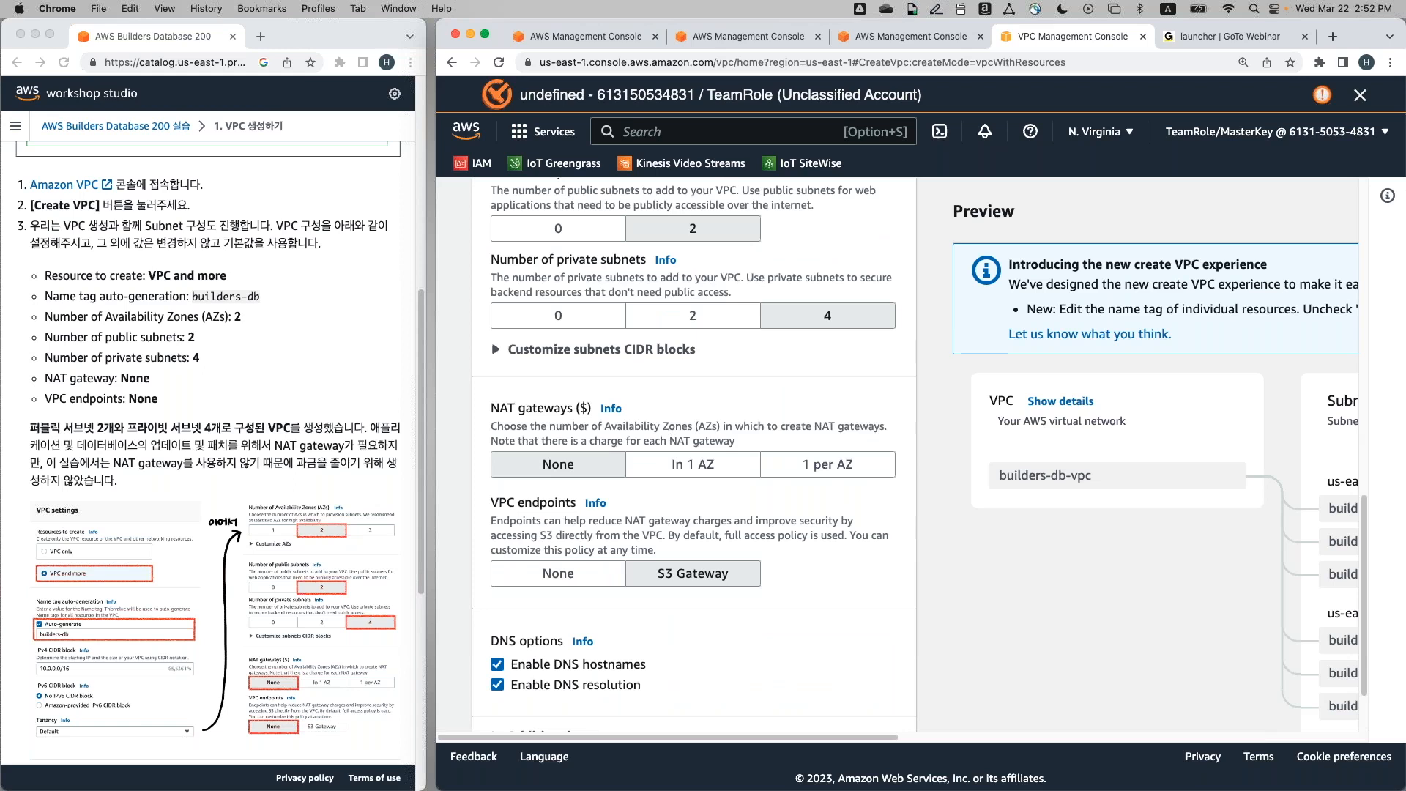
left_click(595, 585)
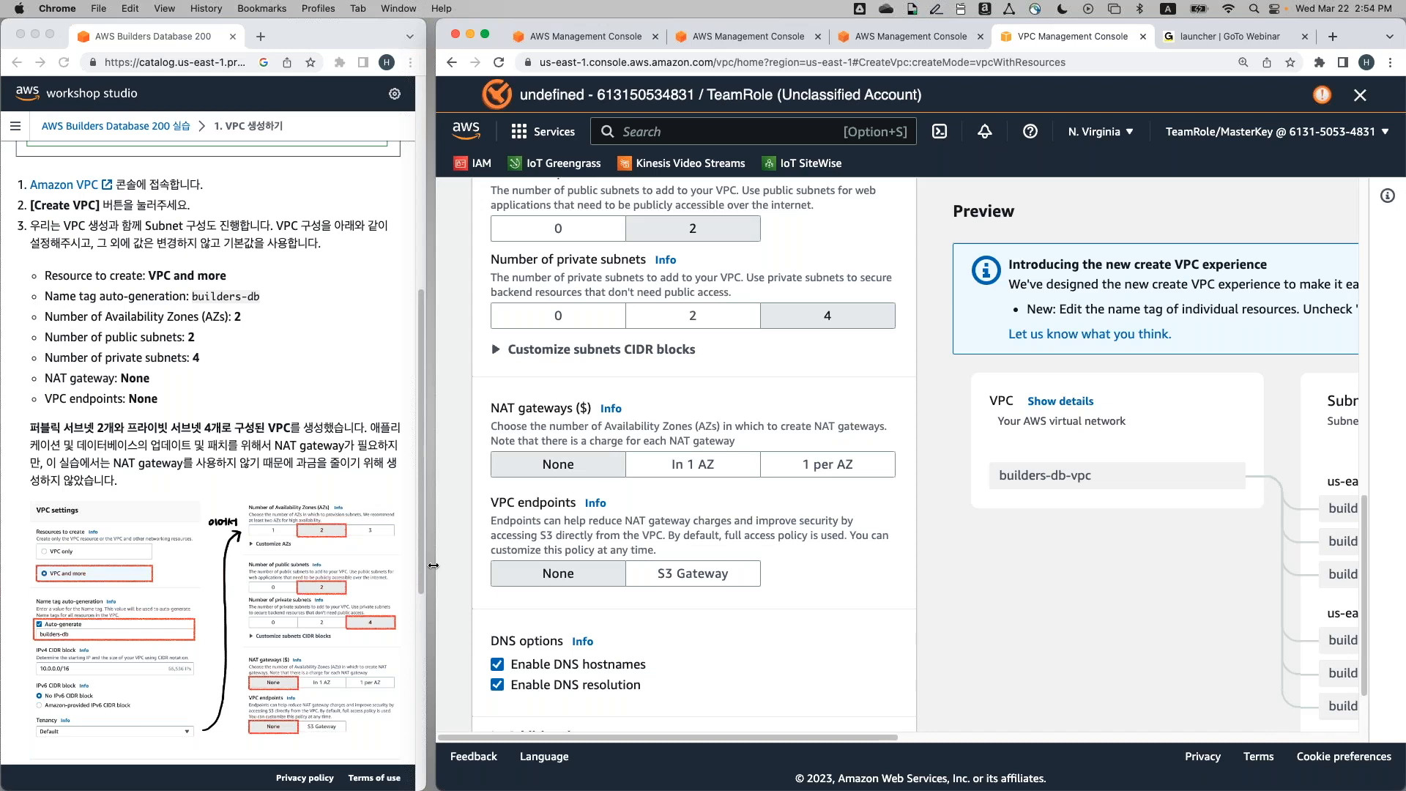
scroll(414, 587, "down", 2)
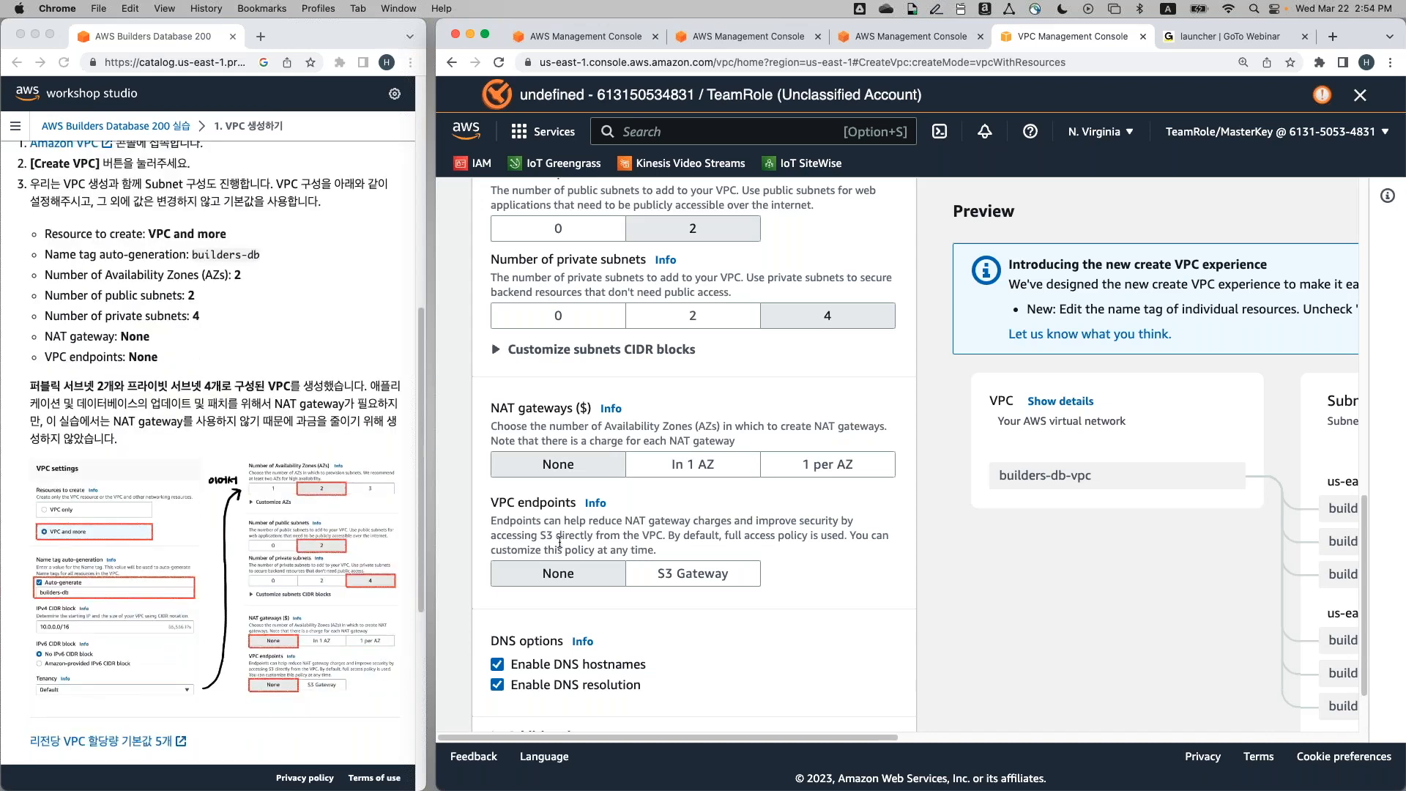
scroll(559, 542, "down", 3)
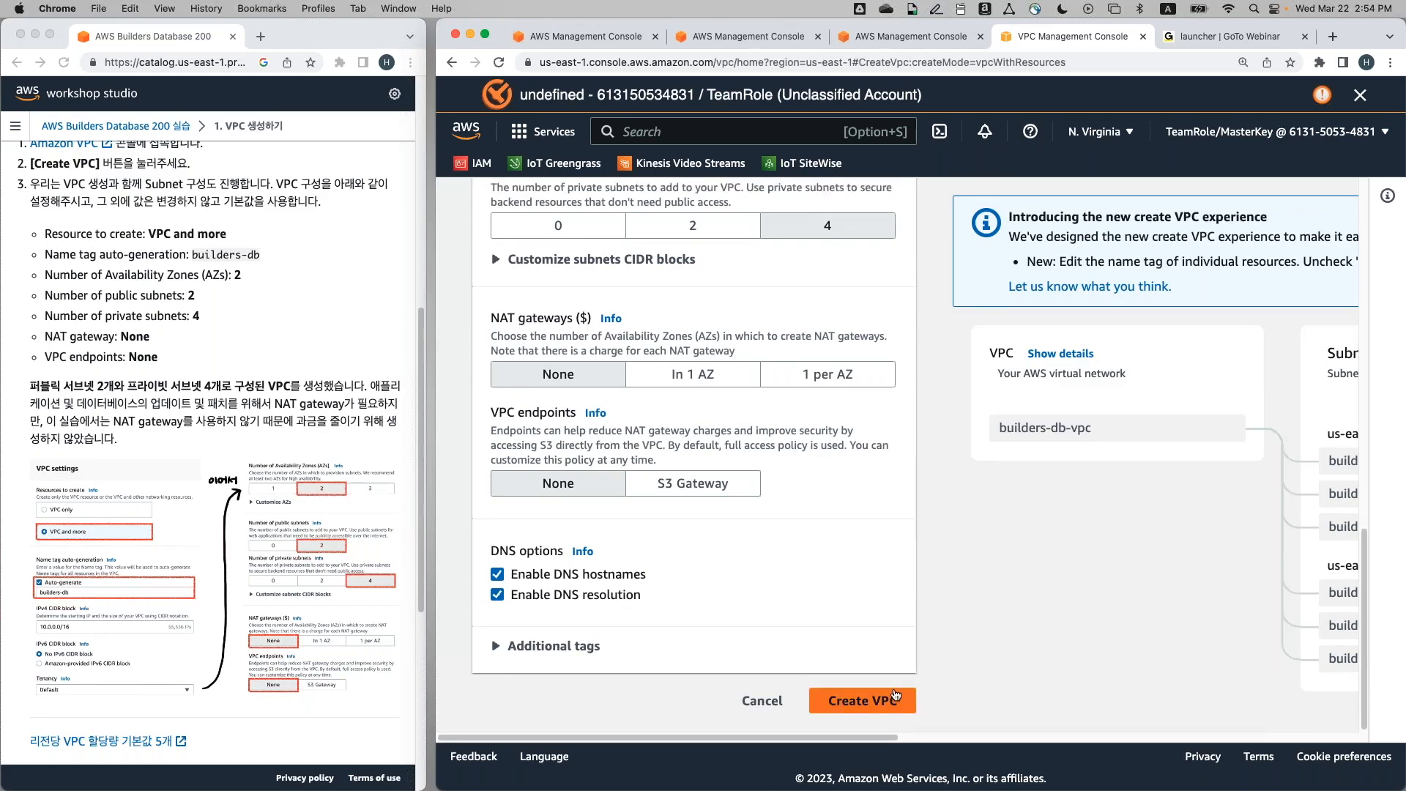
Submit the builders-db VPC creation and open its details once every workflow step completes
left_click(895, 697)
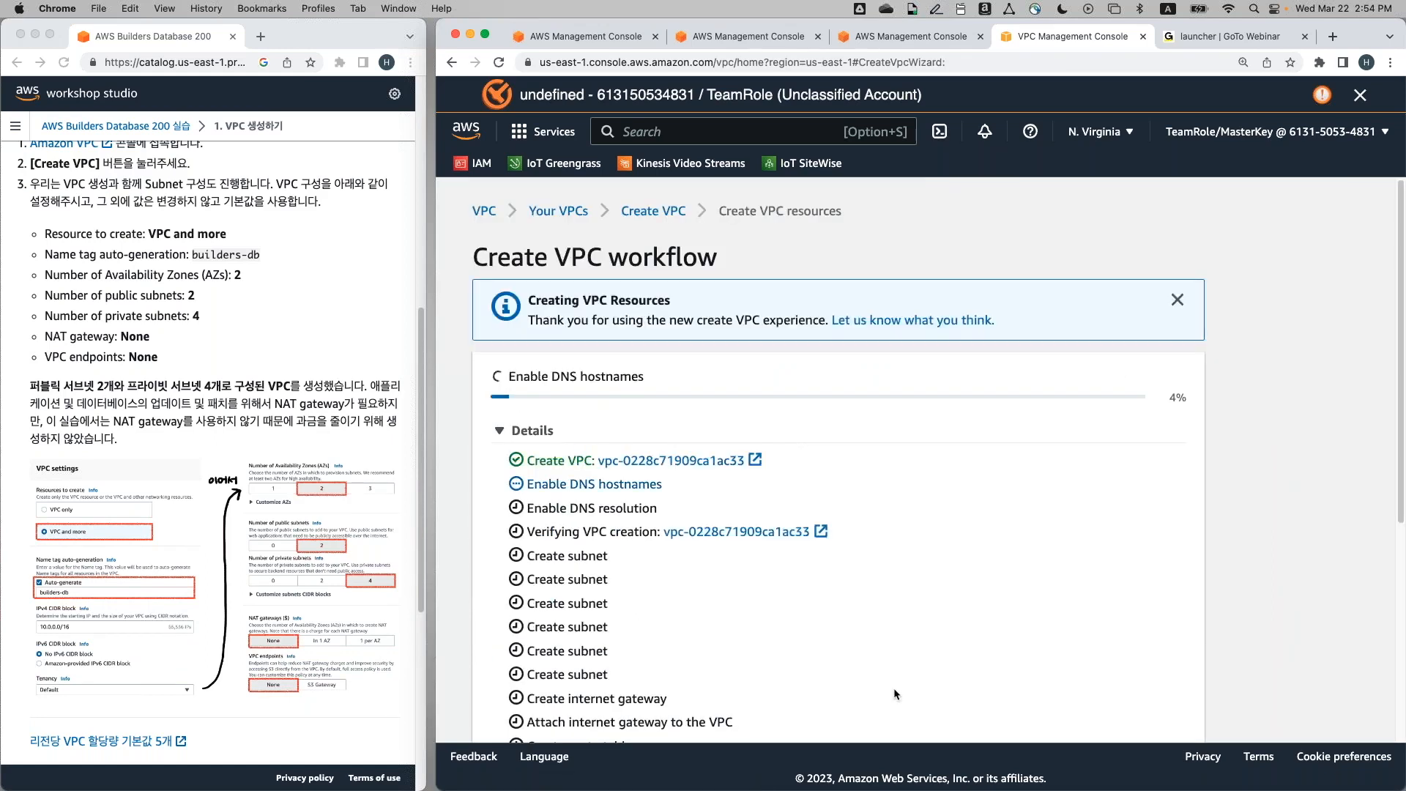
scroll(893, 688, "down", 3)
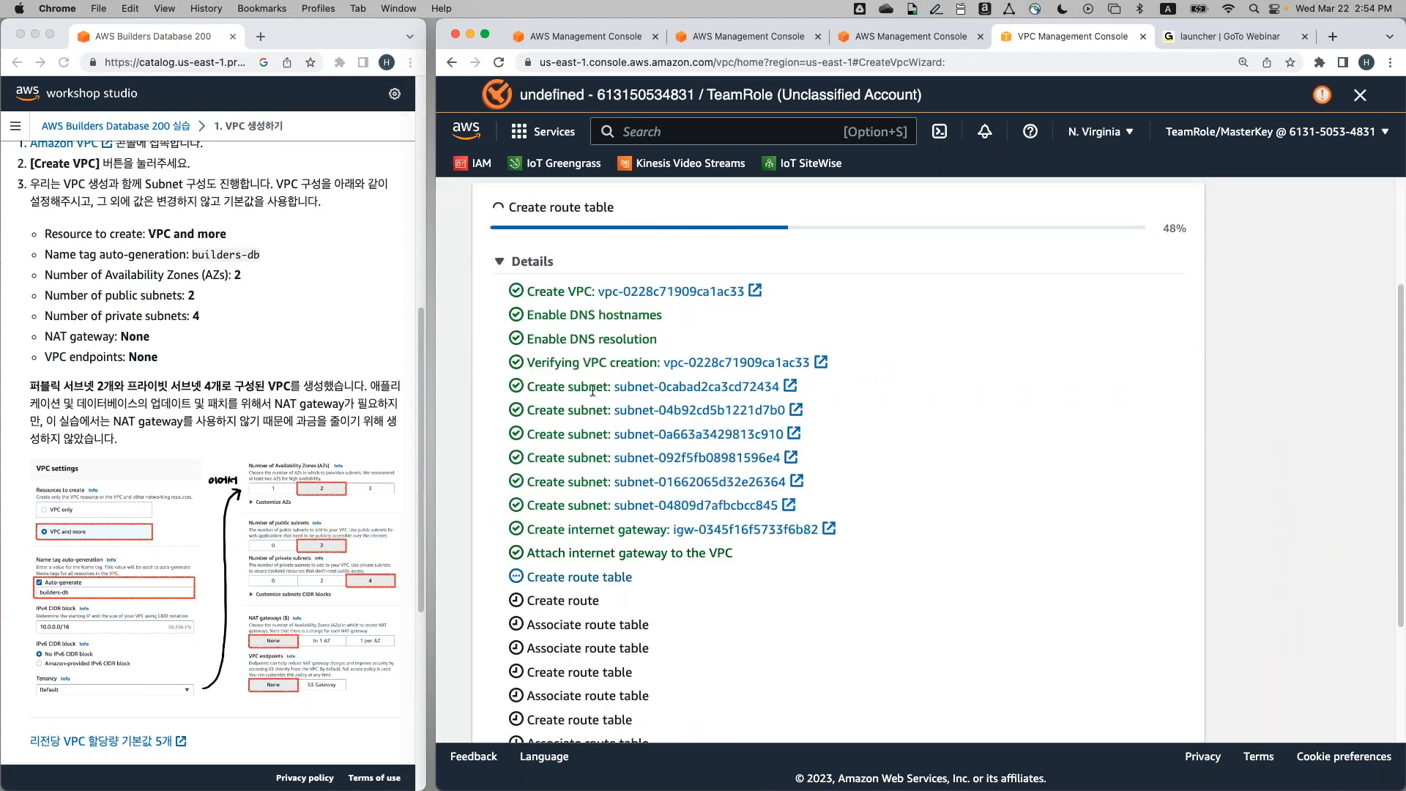
scroll(592, 389, "down", 1)
scroll(820, 462, "down", 1)
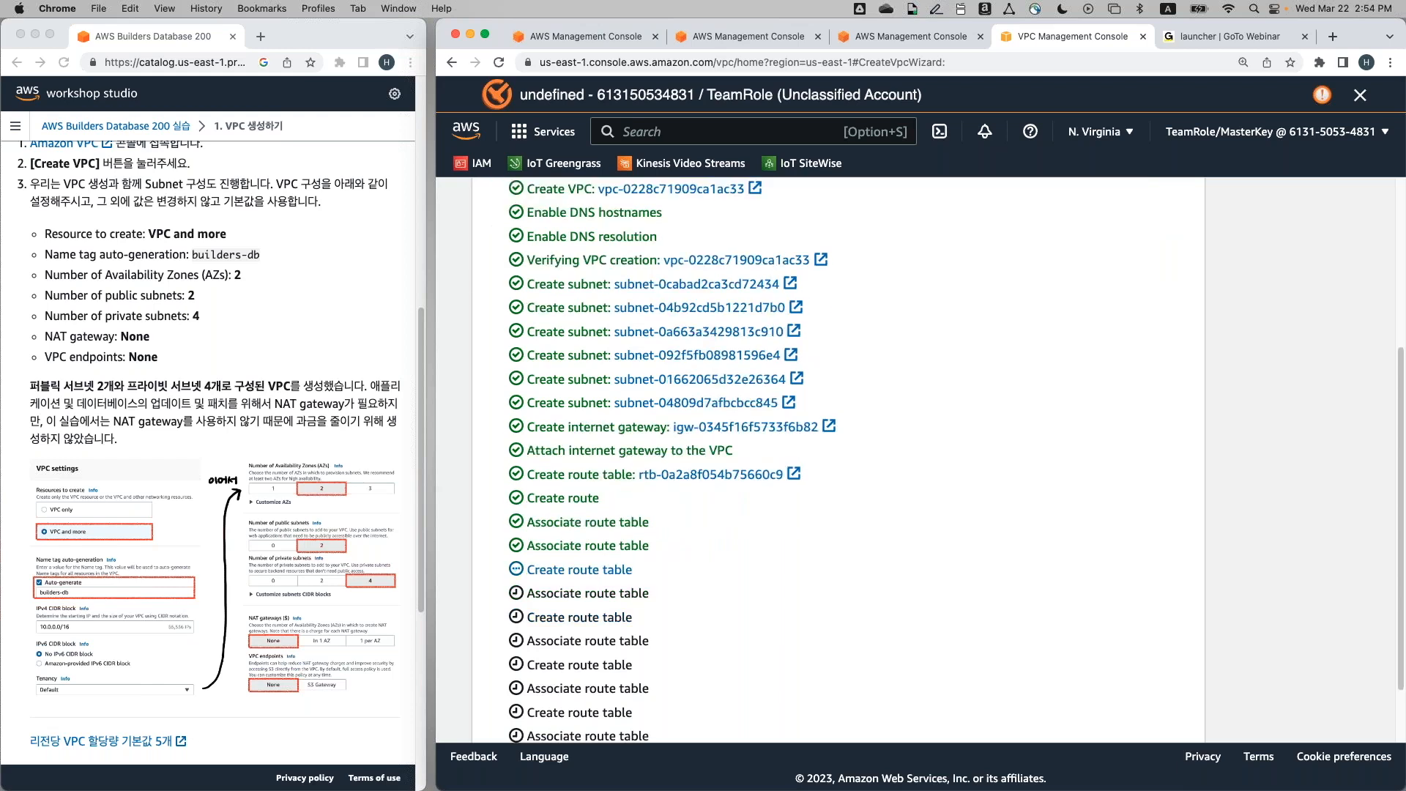
scroll(606, 535, "down", 2)
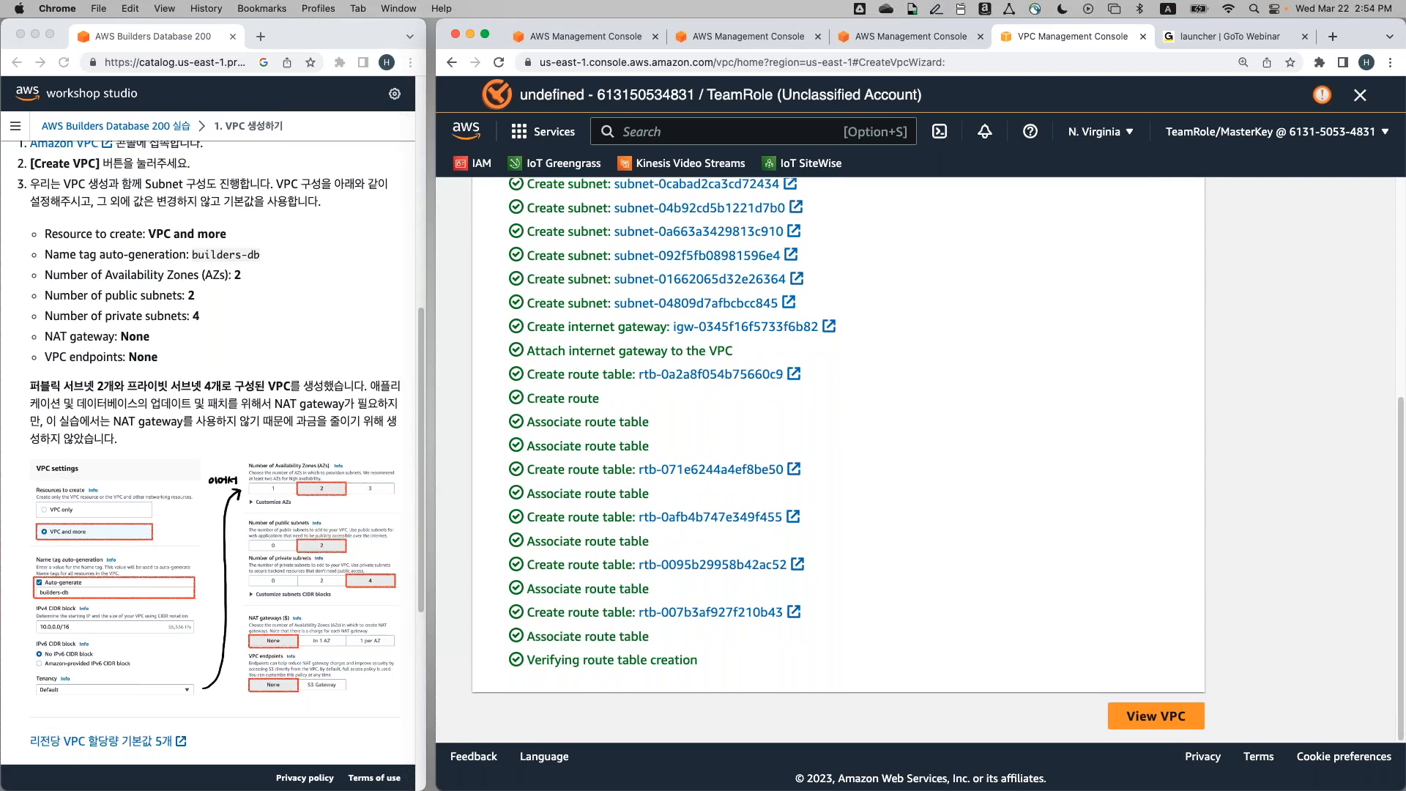
scroll(357, 615, "down", 4)
scroll(357, 611, "down", 4)
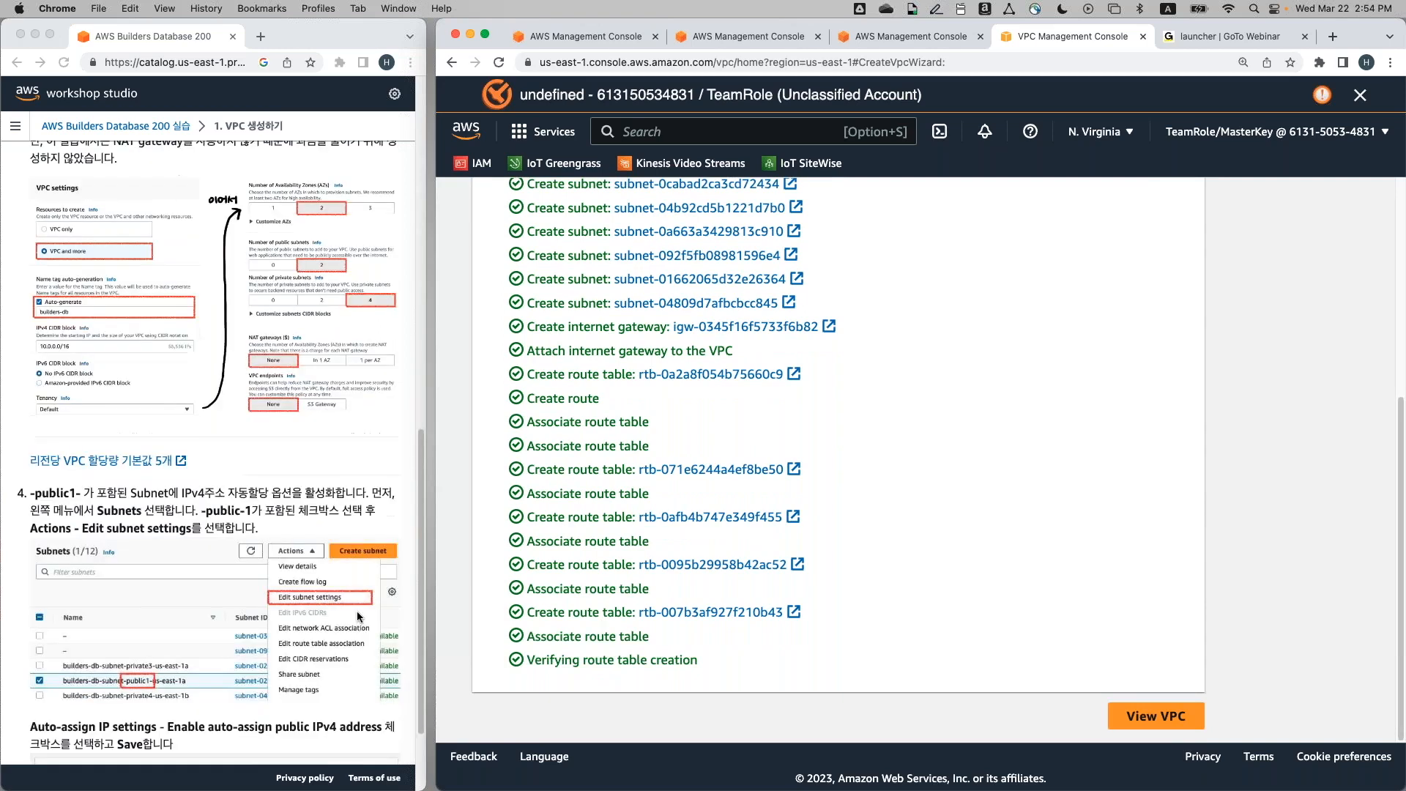
left_click(1142, 712)
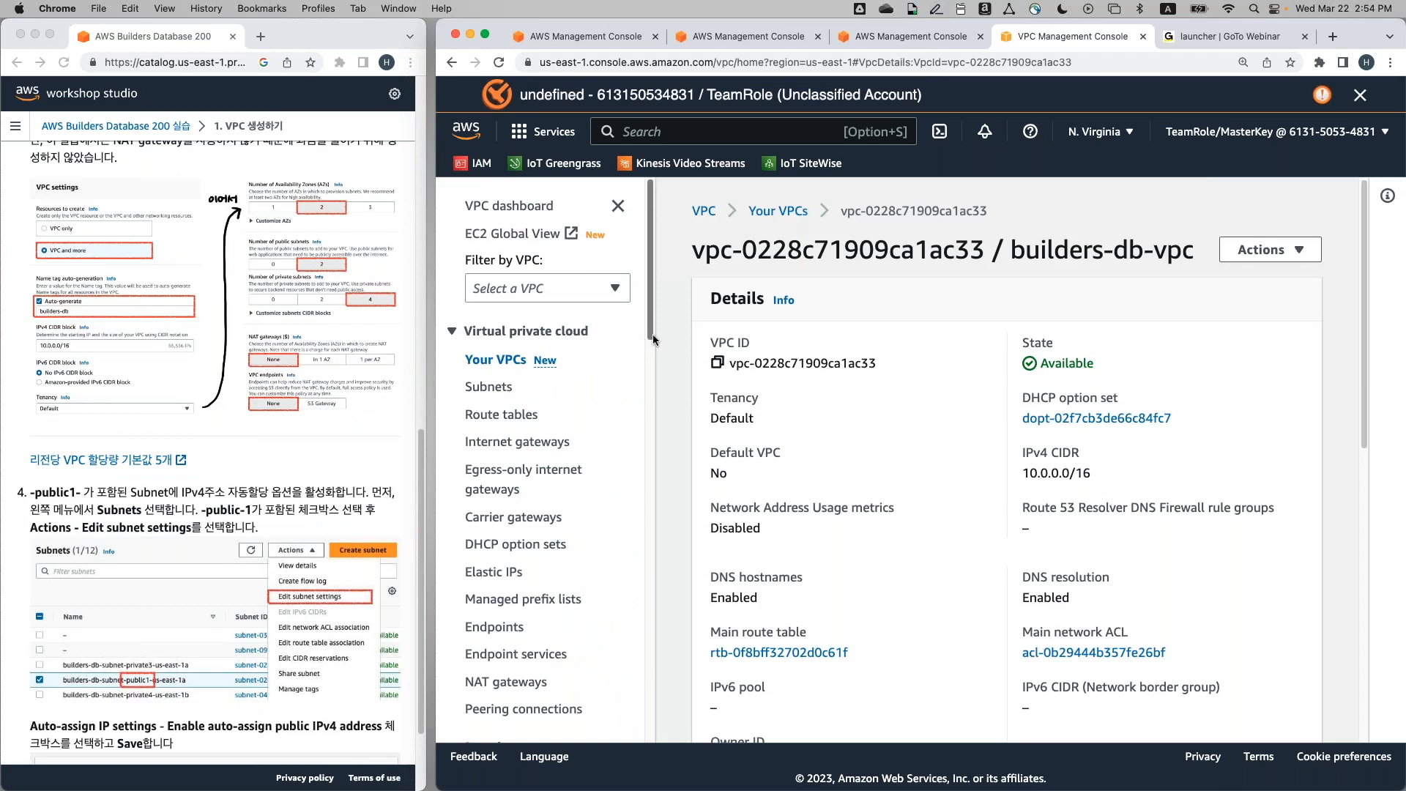
Show the Your VPCs list with builders-db-vpc and the unnamed default VPC
scroll(867, 318, "down", 8)
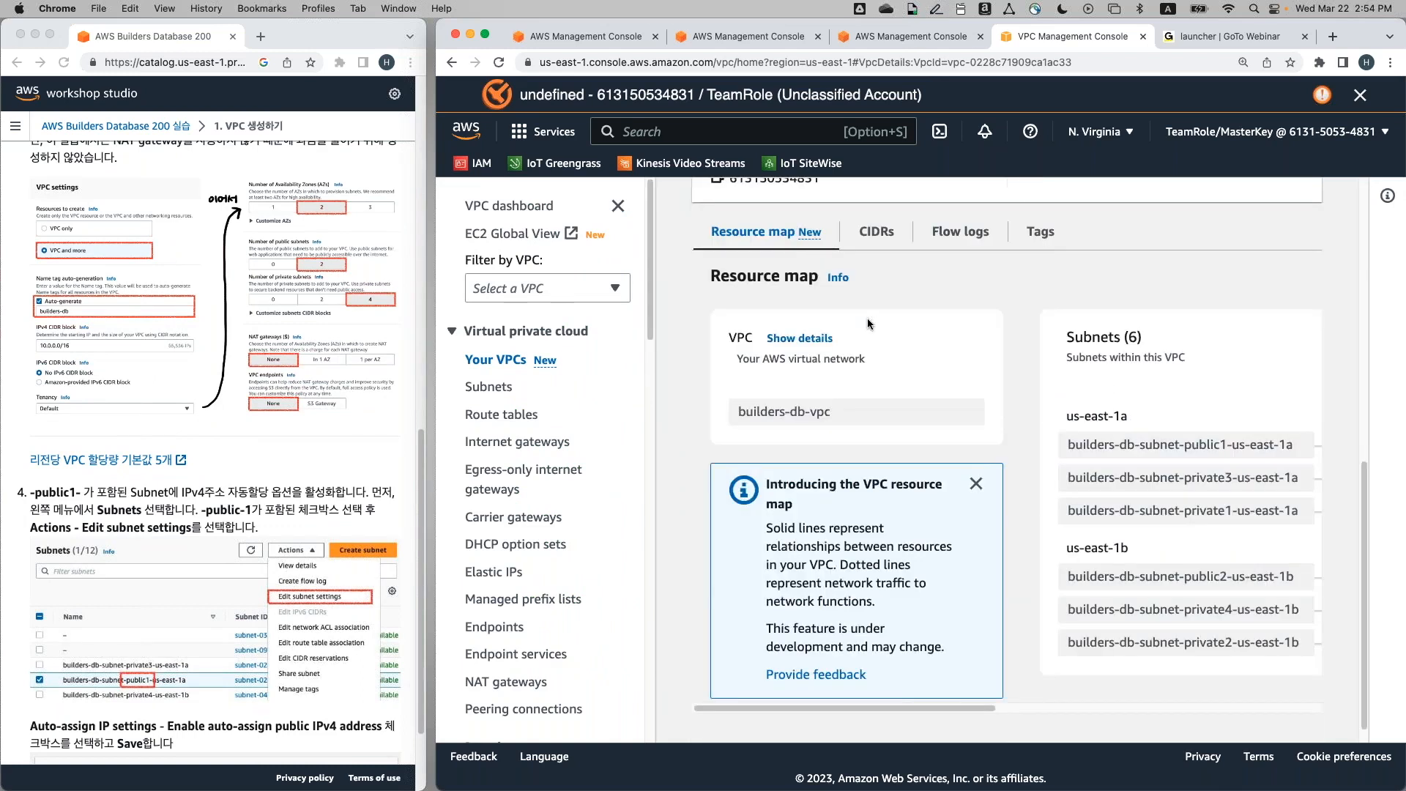
scroll(866, 317, "up", 9)
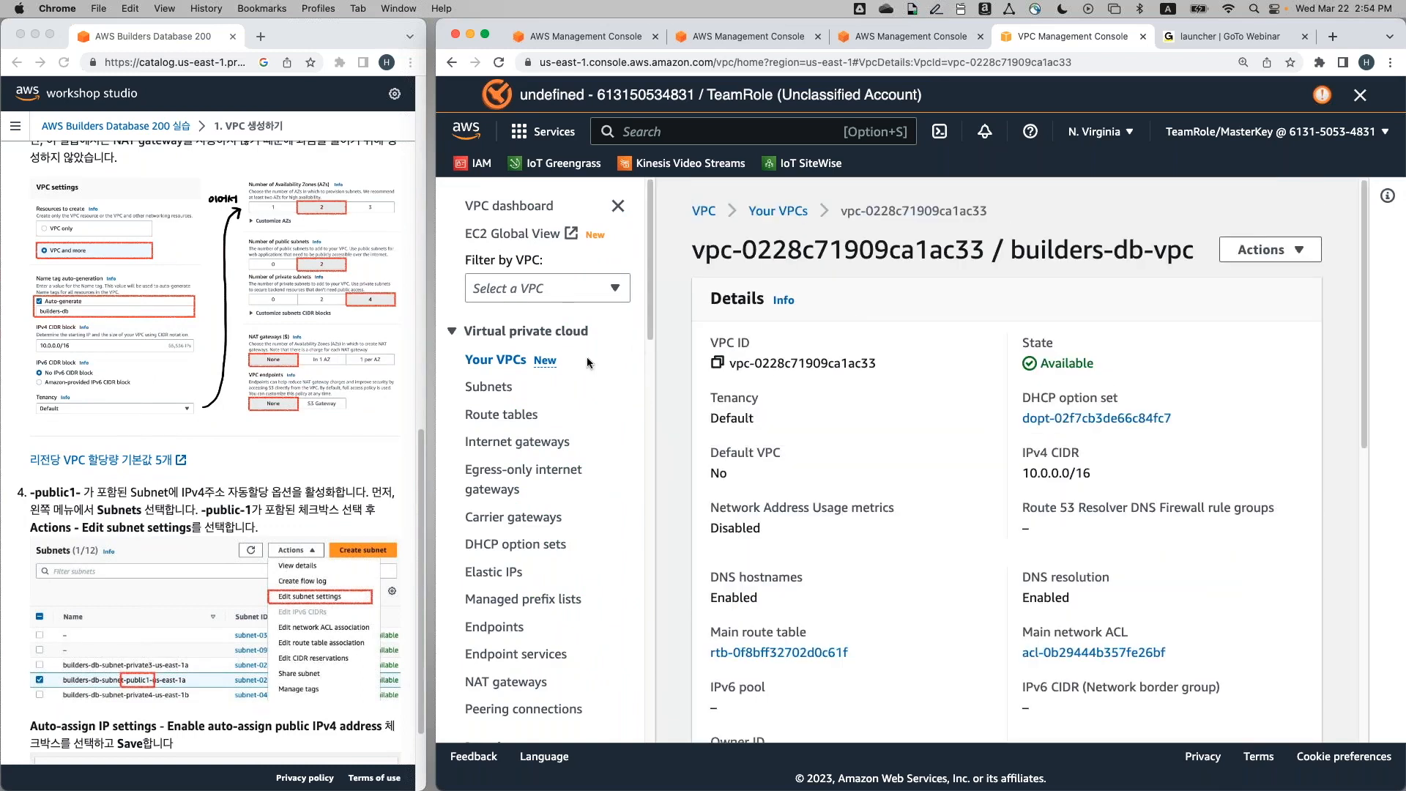
left_click(502, 364)
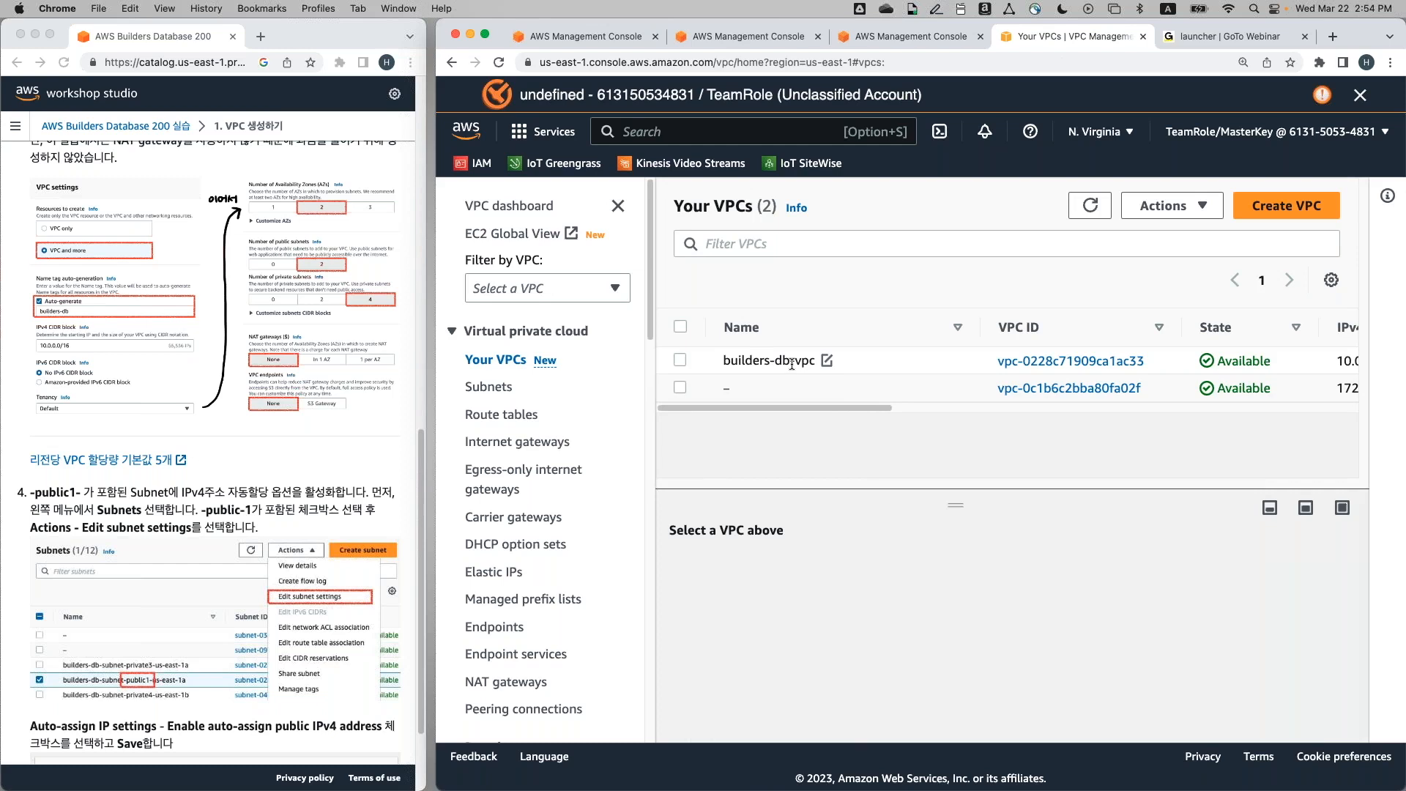
double_click(727, 389)
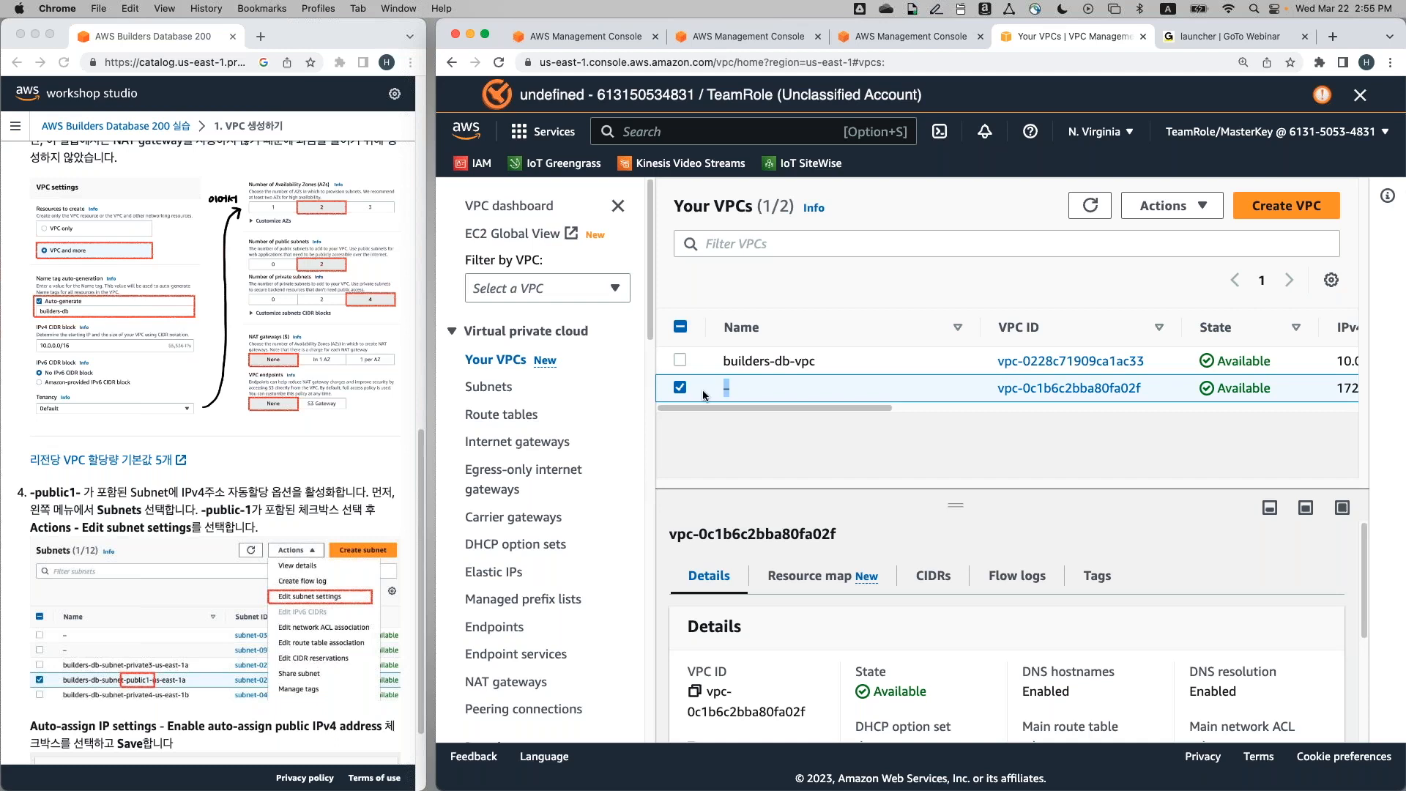
left_click(680, 388)
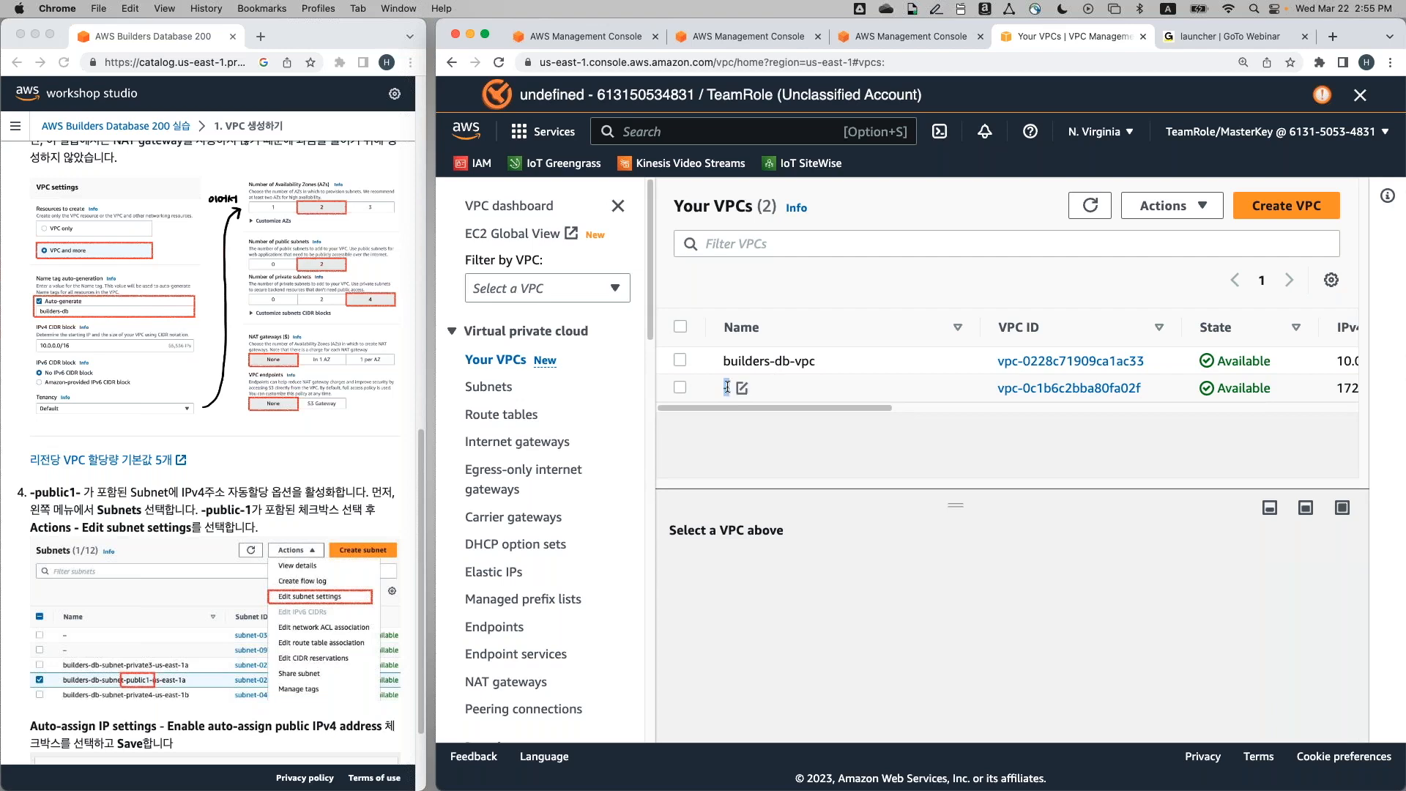
scroll(308, 545, "down", 2)
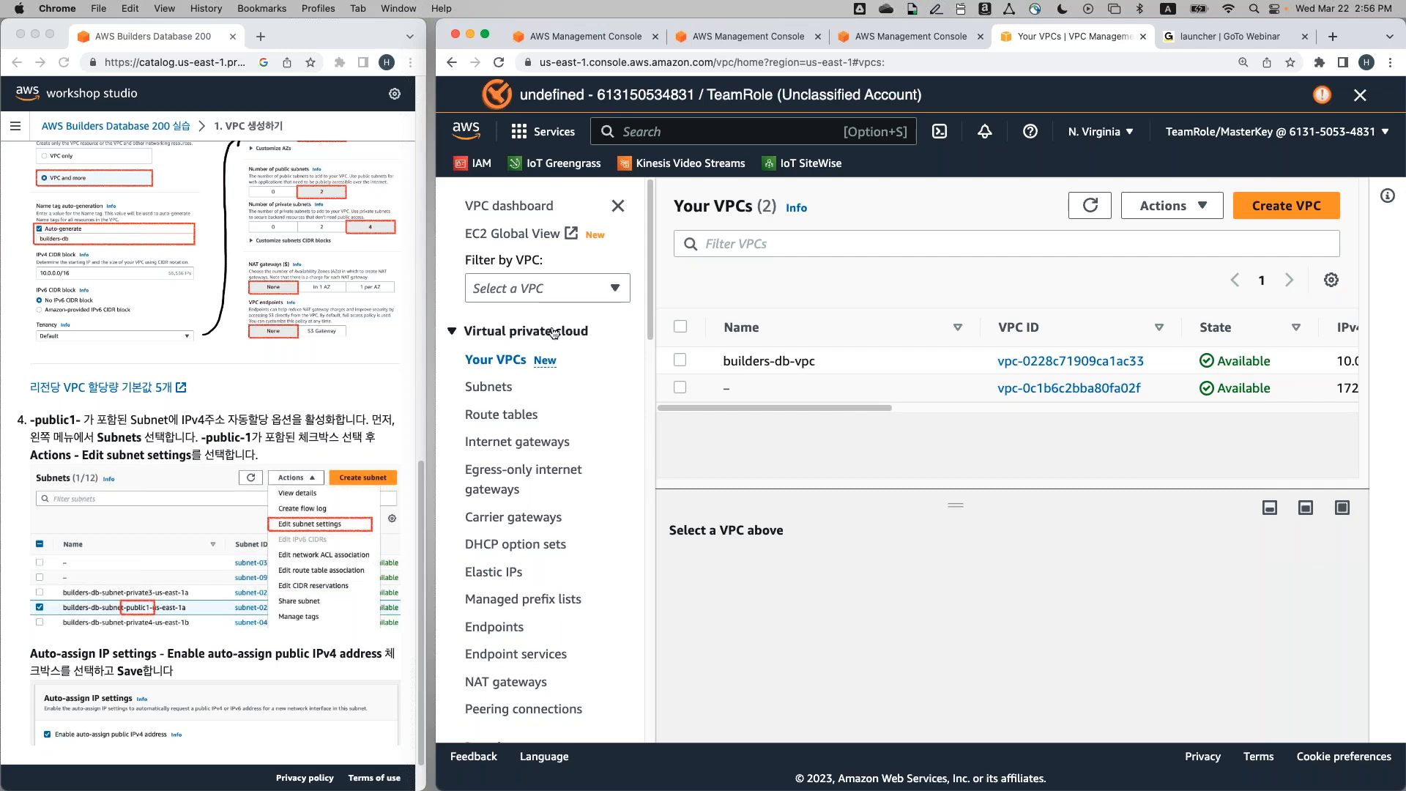
On the Subnets page, select builders-db-subnet-public1-us-east-1a and open its Actions menu
left_click(503, 390)
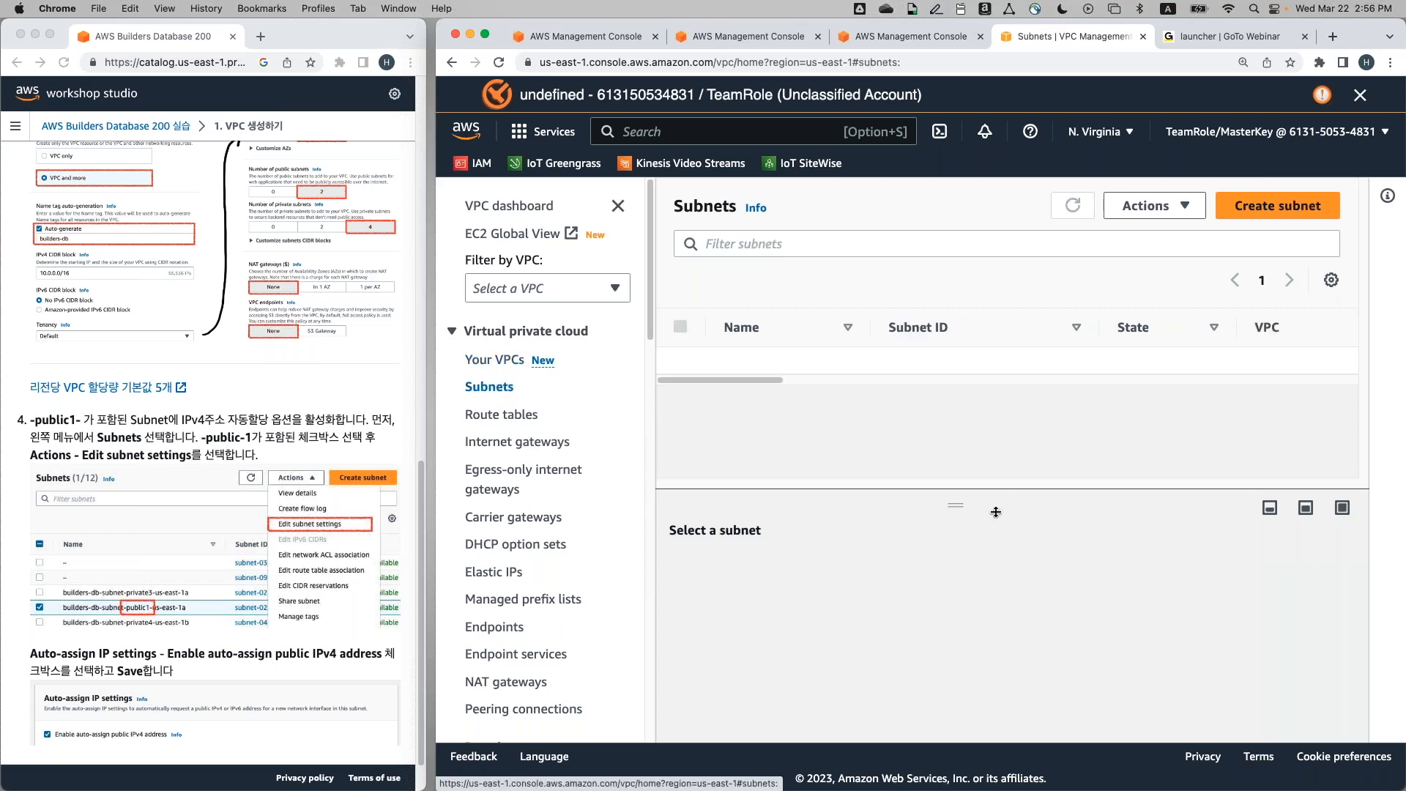
left_click_drag(967, 505, 959, 729)
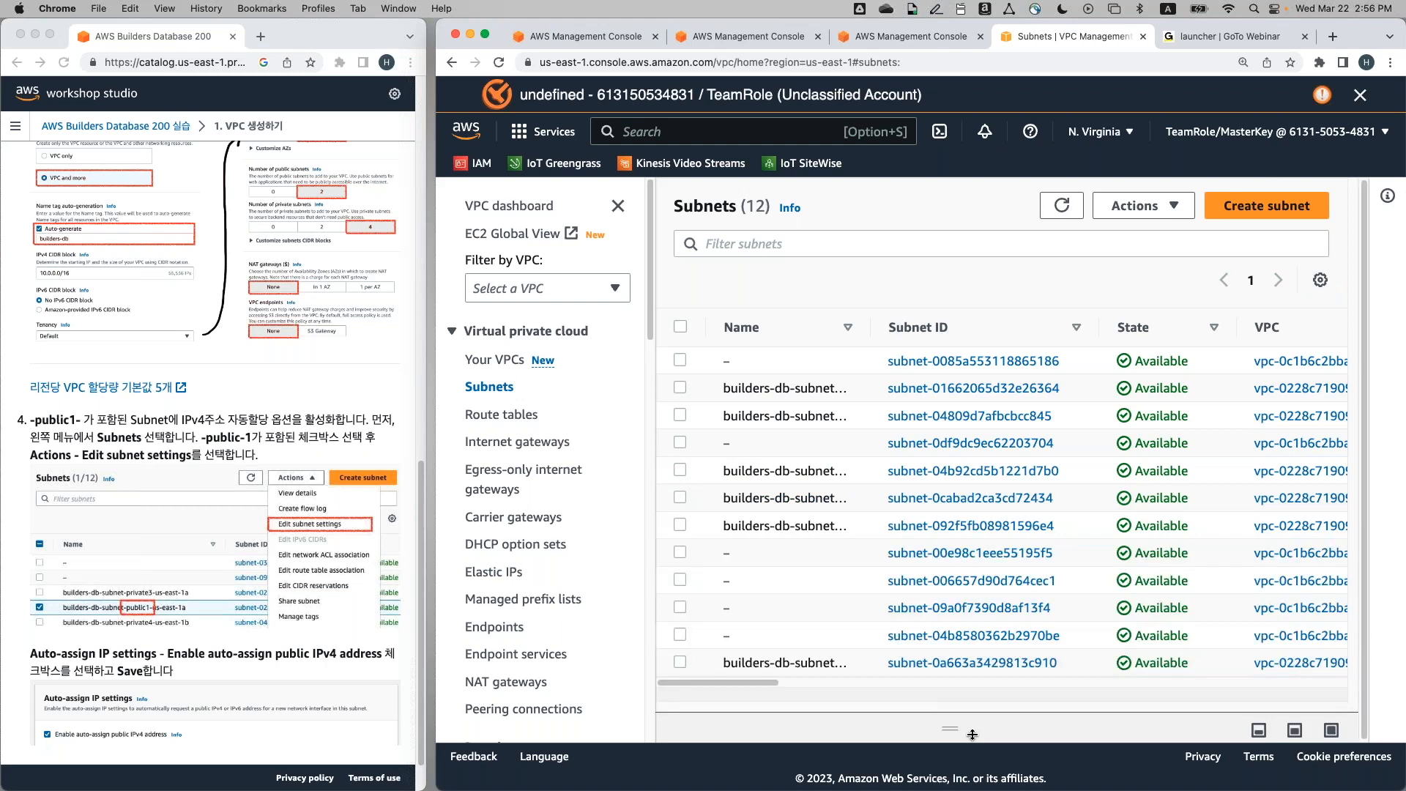
scroll(763, 393, "down", 1)
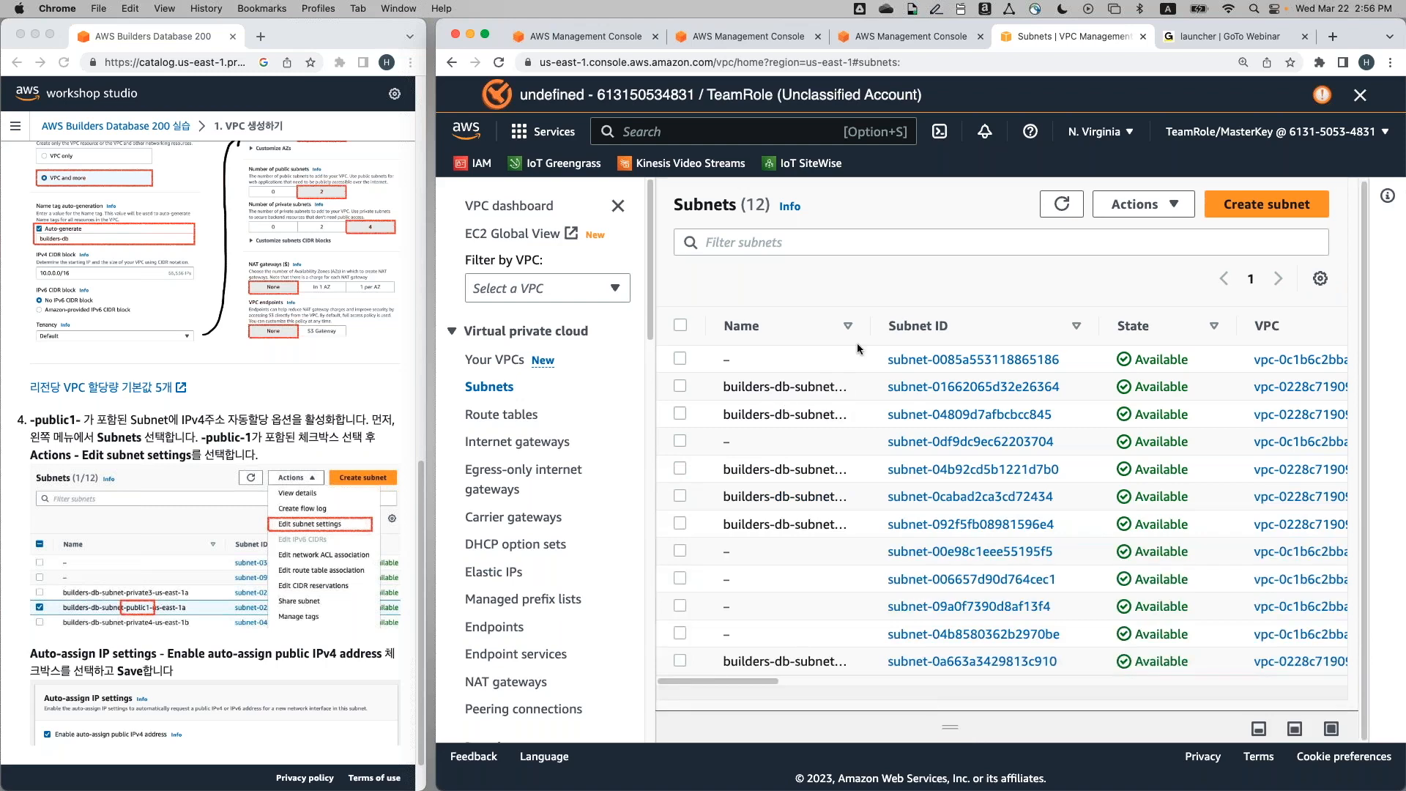
left_click_drag(871, 333, 994, 334)
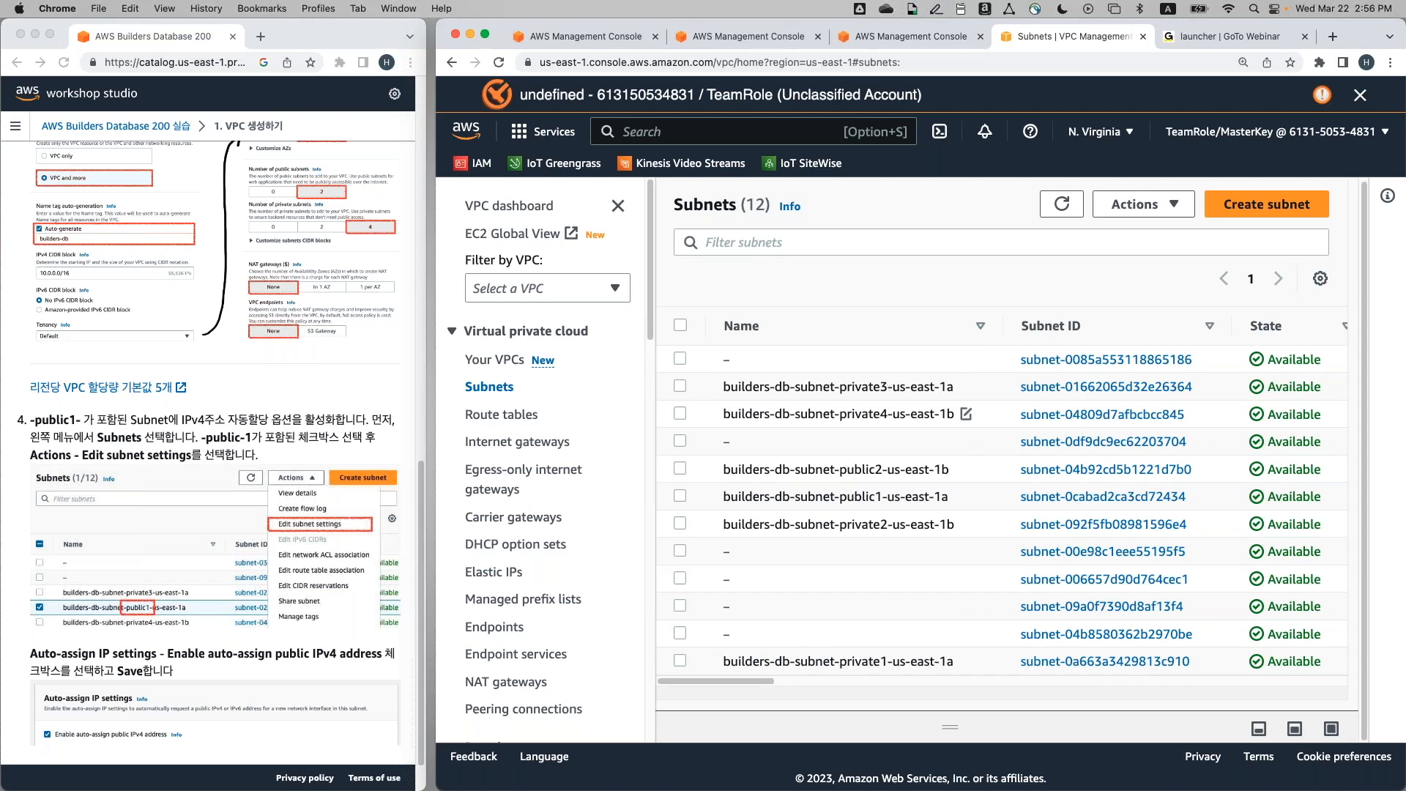
left_click(670, 497)
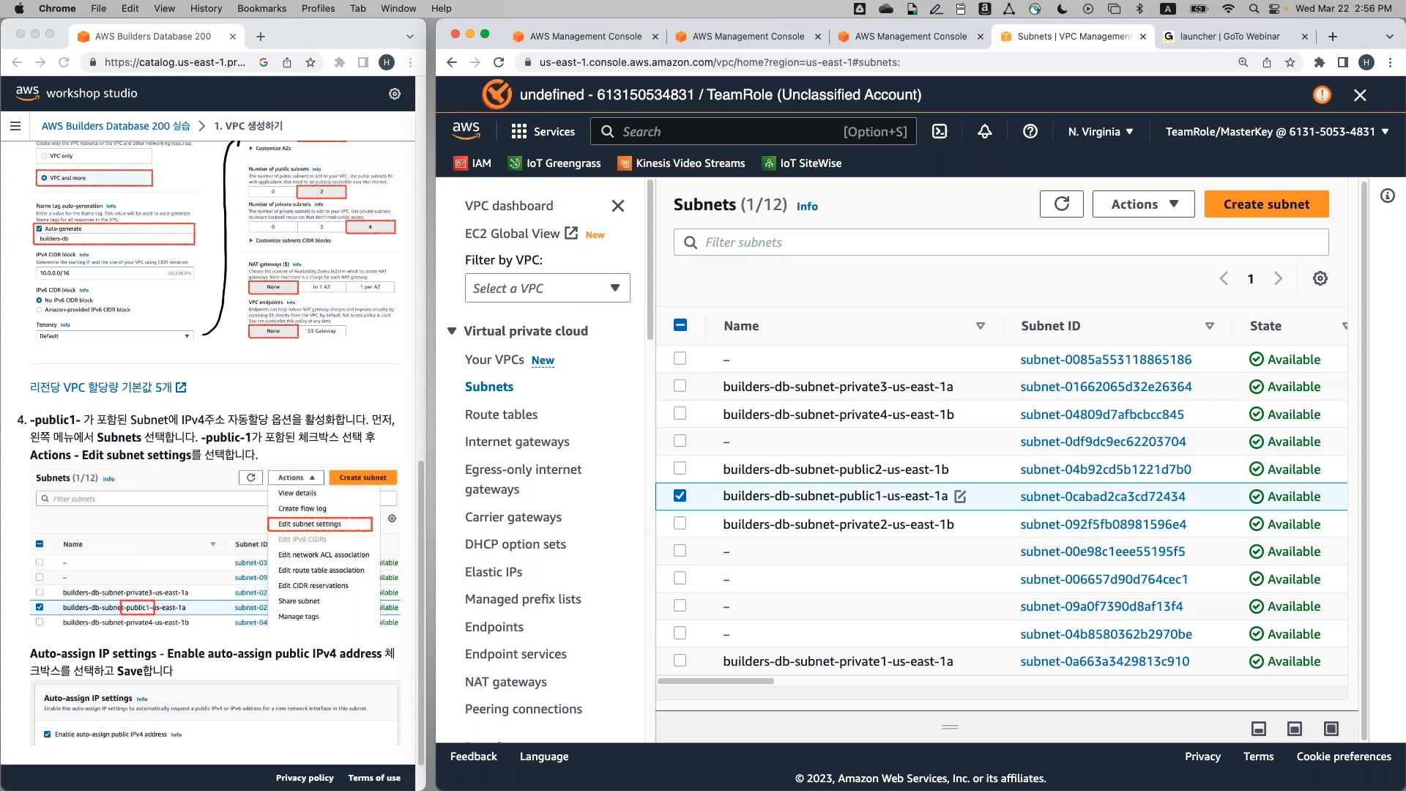
double_click(882, 500)
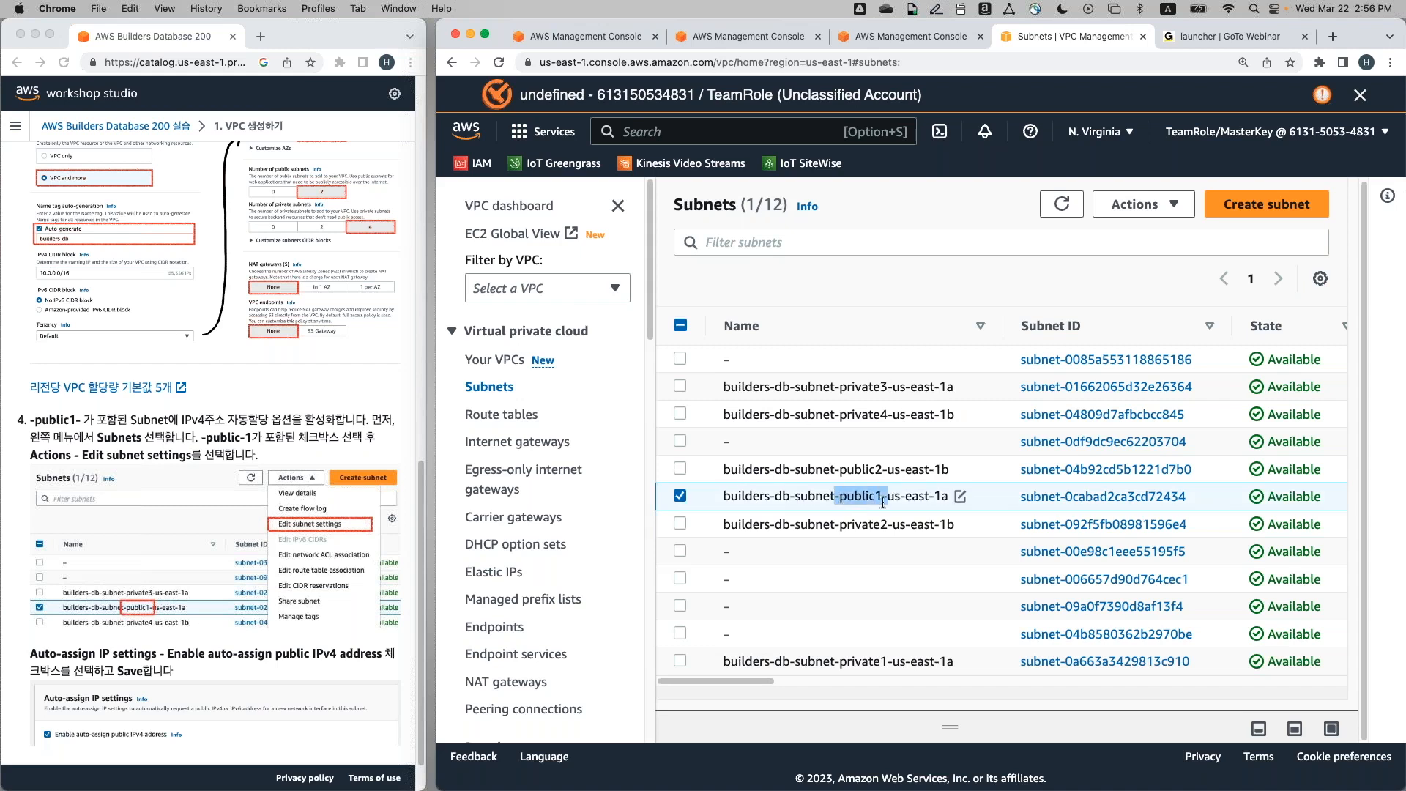
left_click_drag(883, 502, 888, 502)
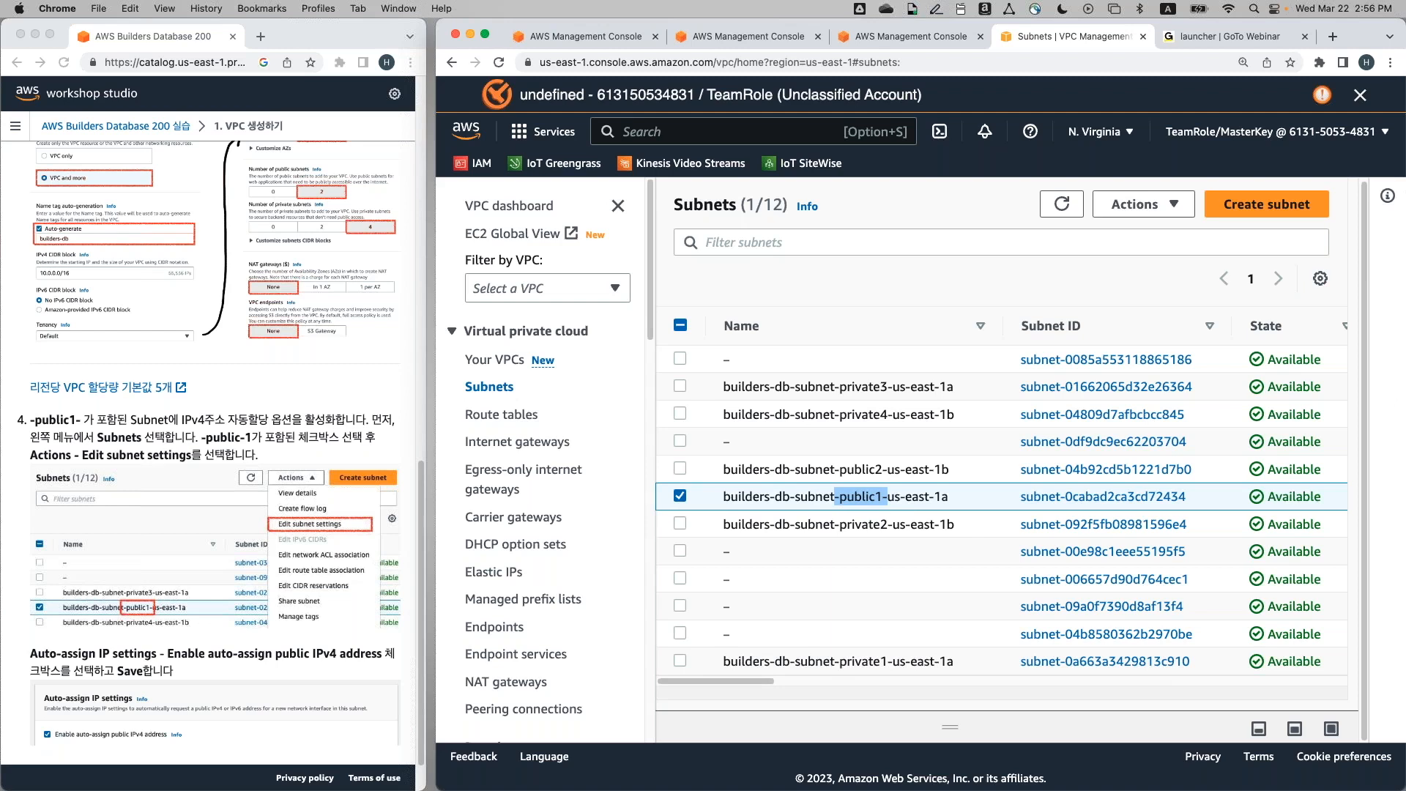
left_click(1137, 206)
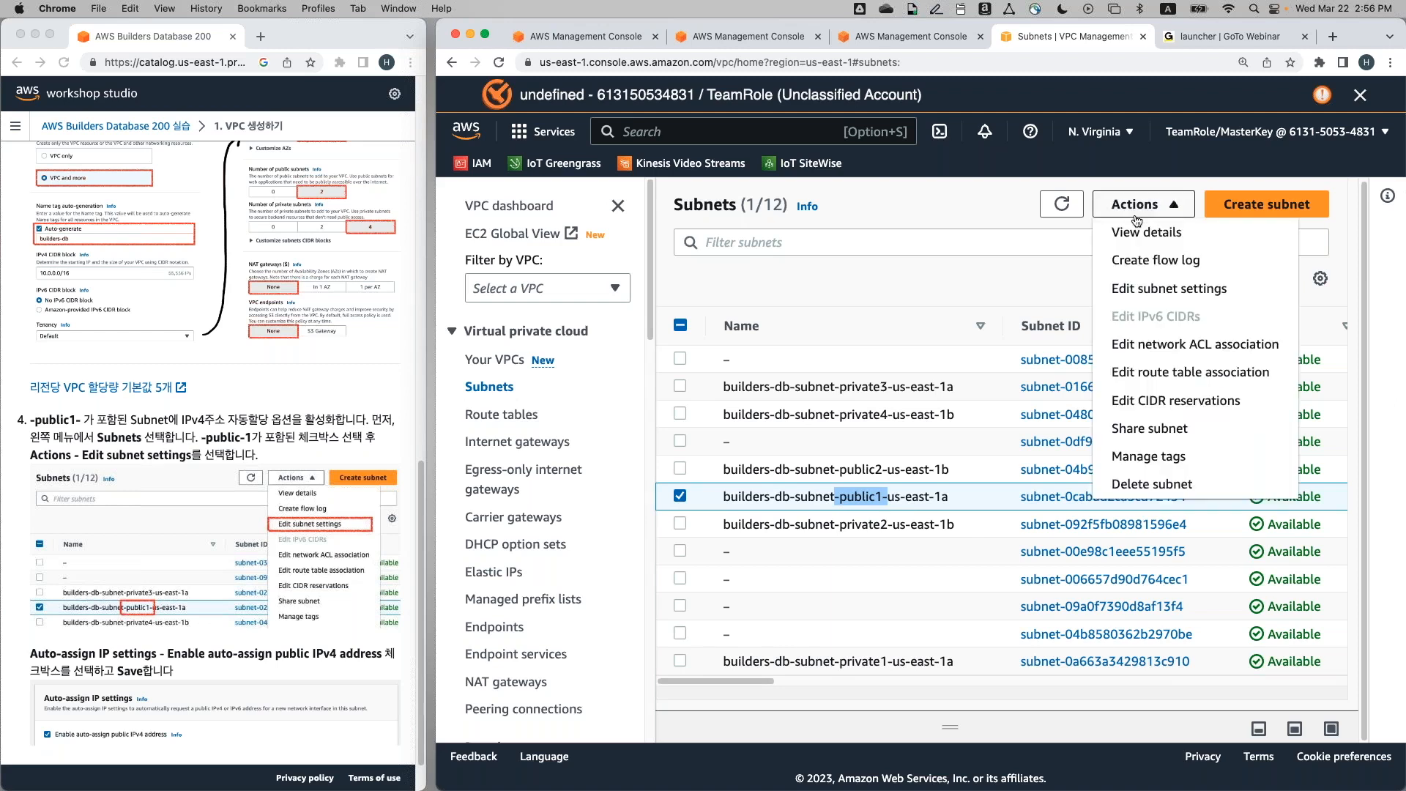
Edit the public1 subnet settings to enable auto-assign public IPv4 addresses and save
left_click(1247, 298)
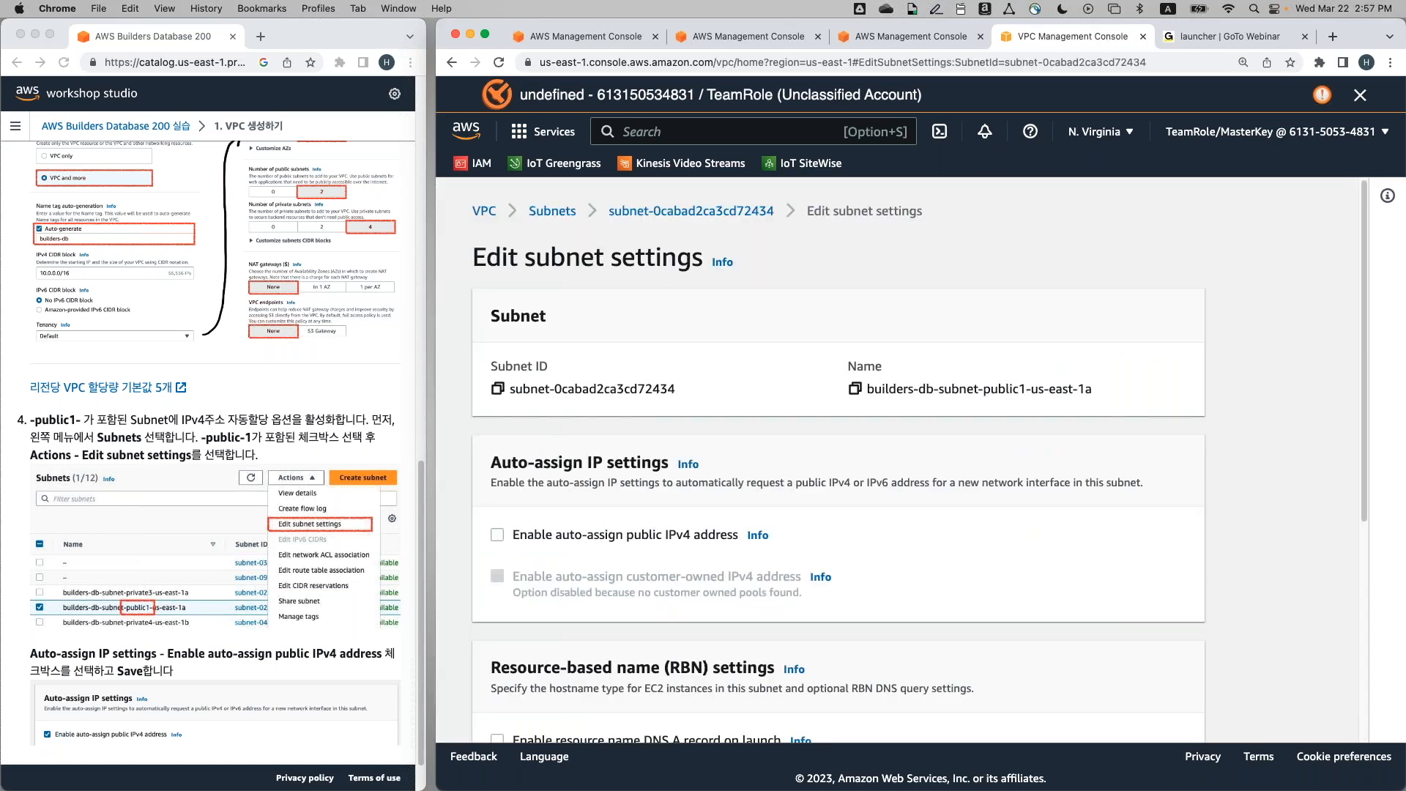
scroll(1181, 433, "down", 2)
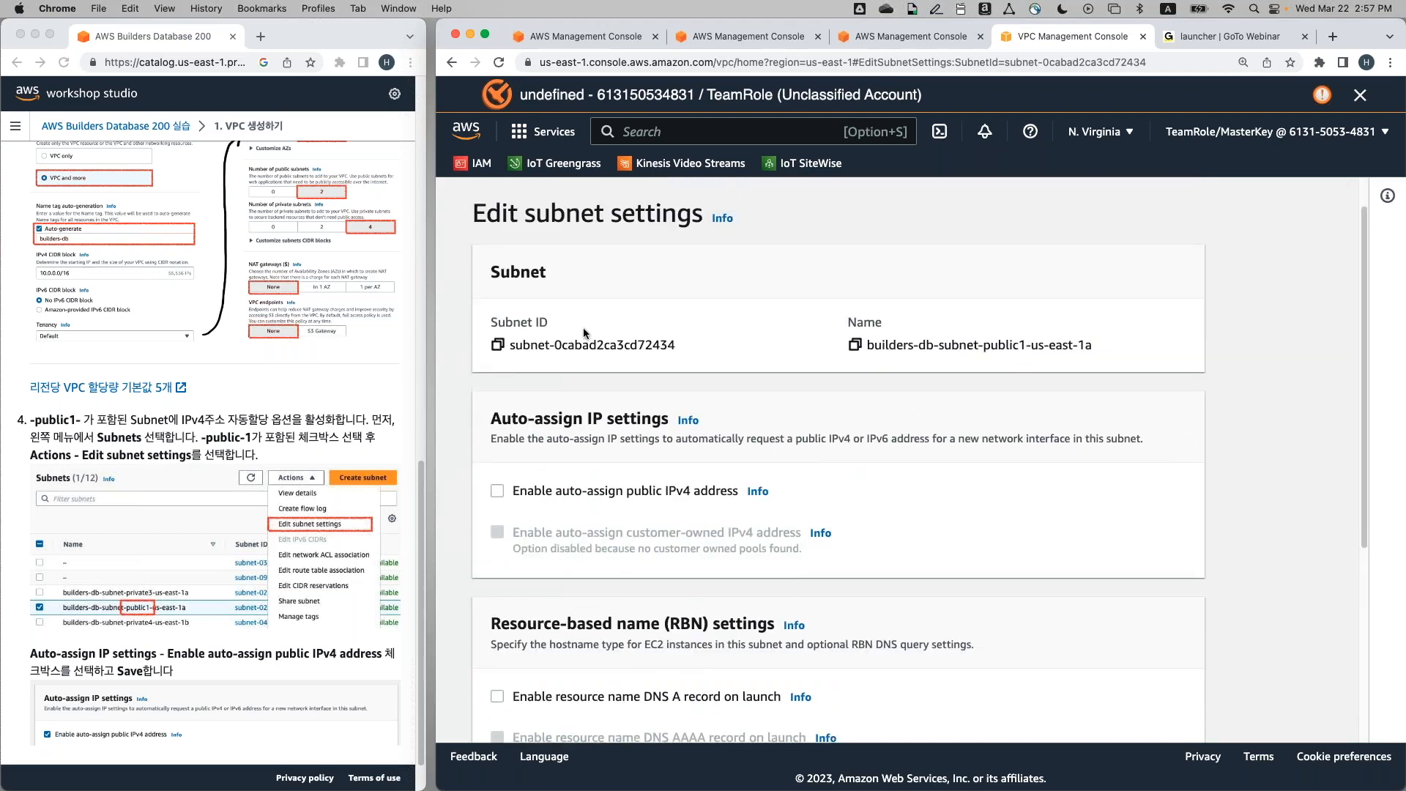
scroll(838, 454, "down", 5)
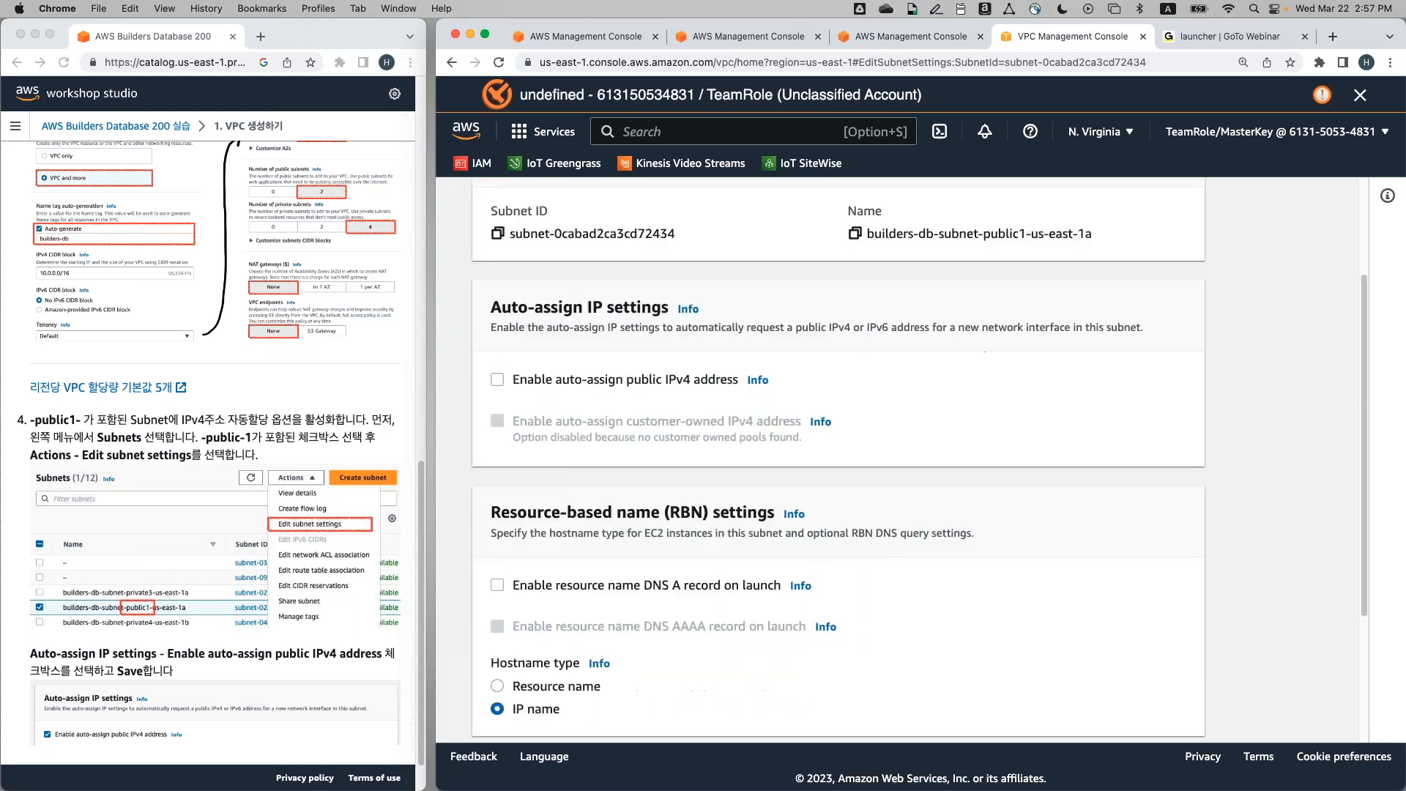
scroll(838, 454, "up", 4)
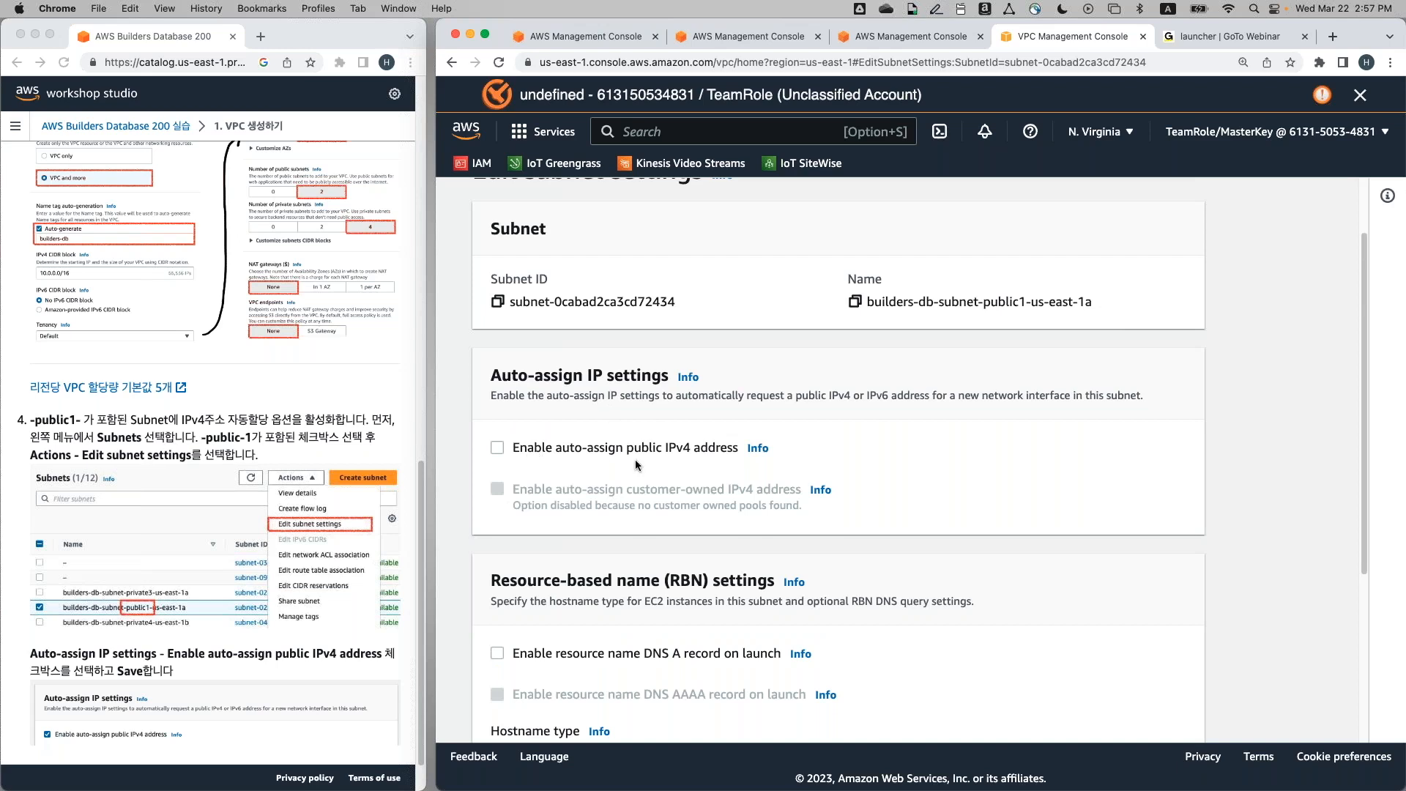
left_click(496, 451)
scroll(1058, 527, "down", 3)
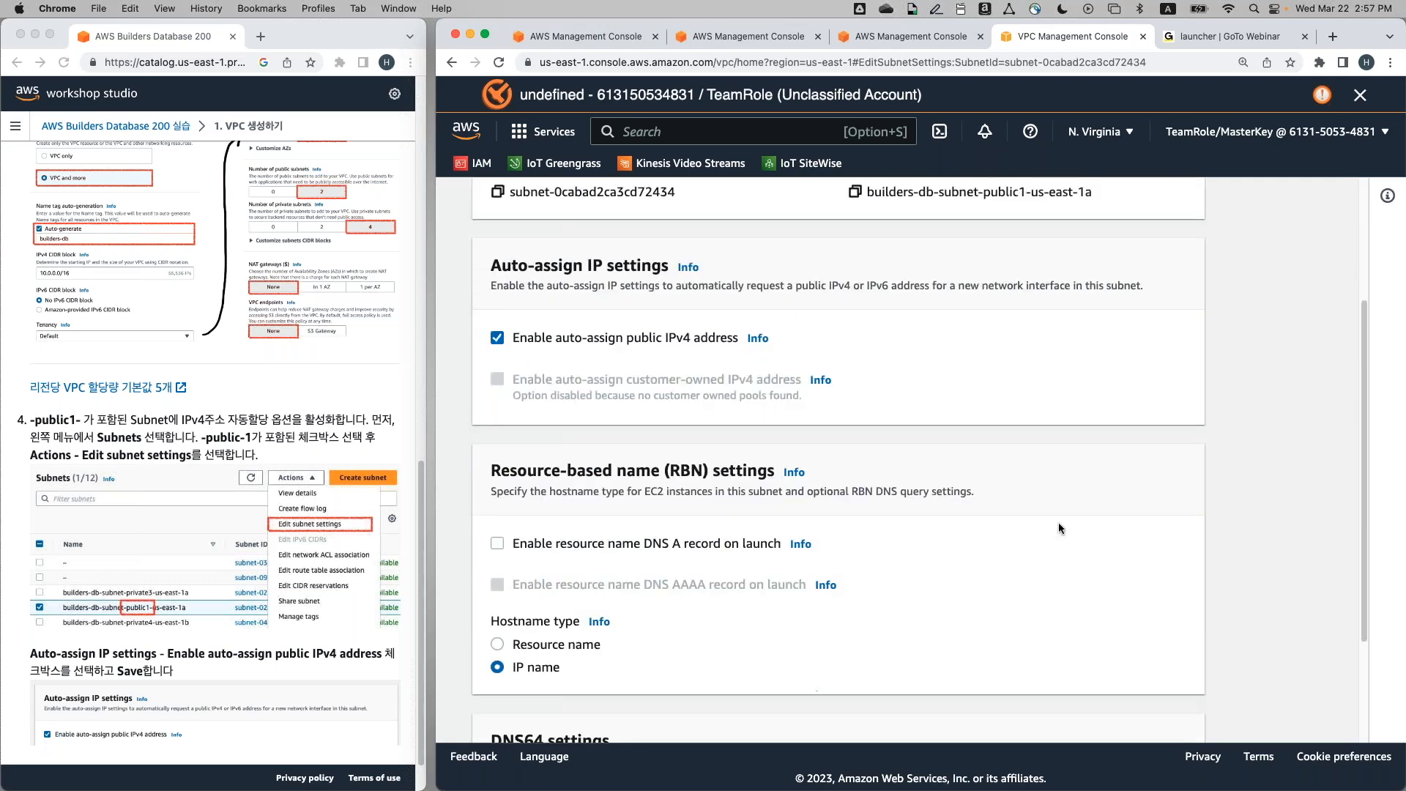
scroll(1057, 522, "down", 3)
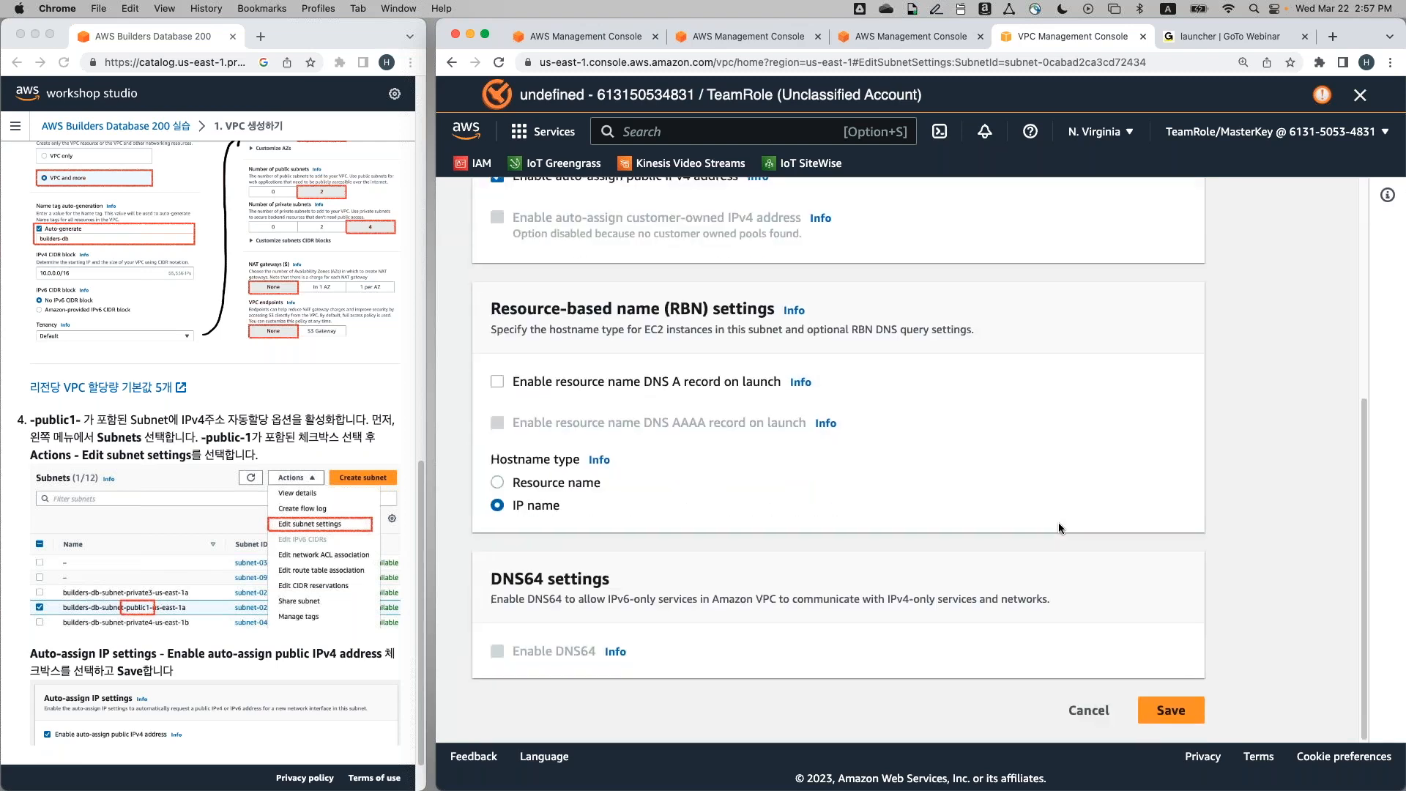
left_click(1170, 710)
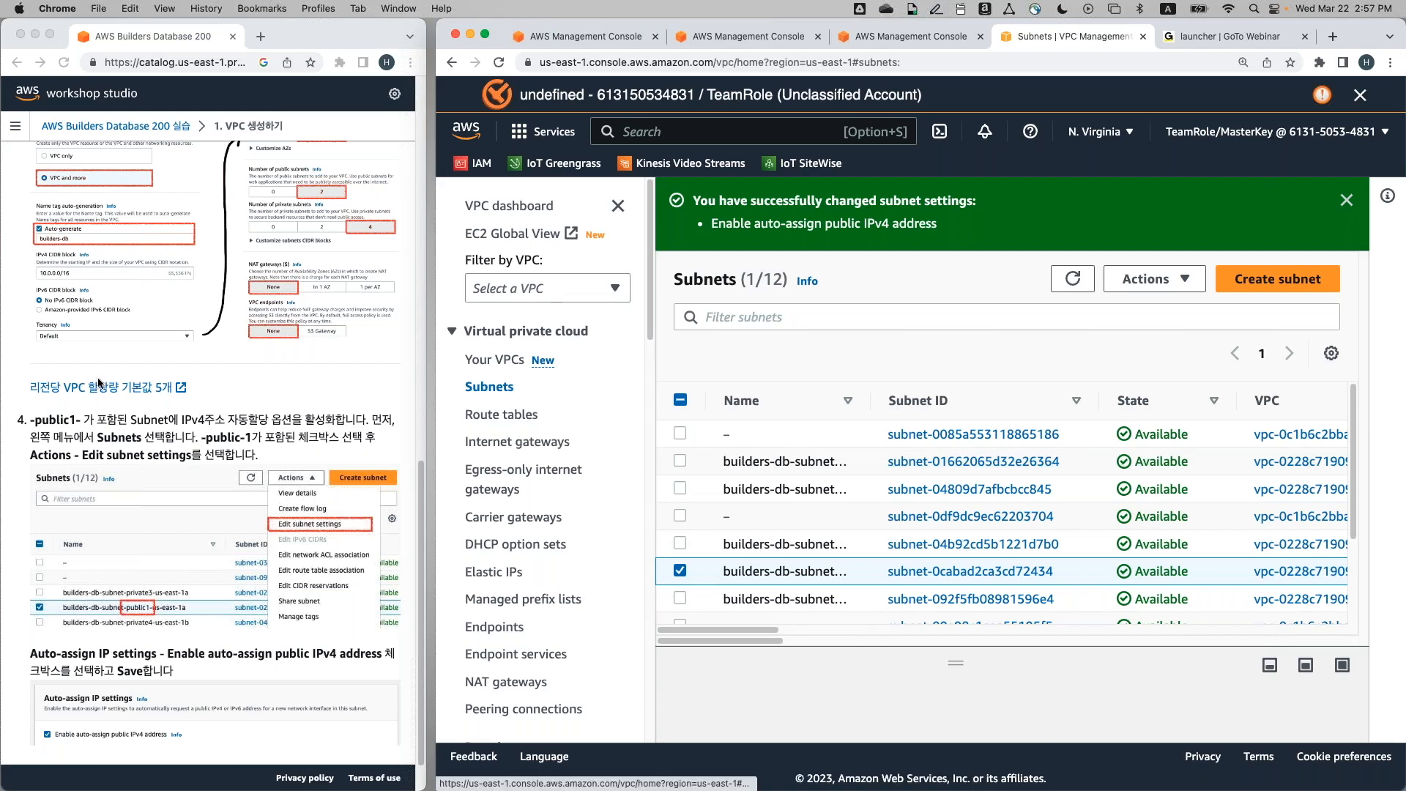
Advance the workshop guide to step 2, Creating Amazon Aurora, and refocus the console window
scroll(139, 496, "down", 2)
left_click(371, 739)
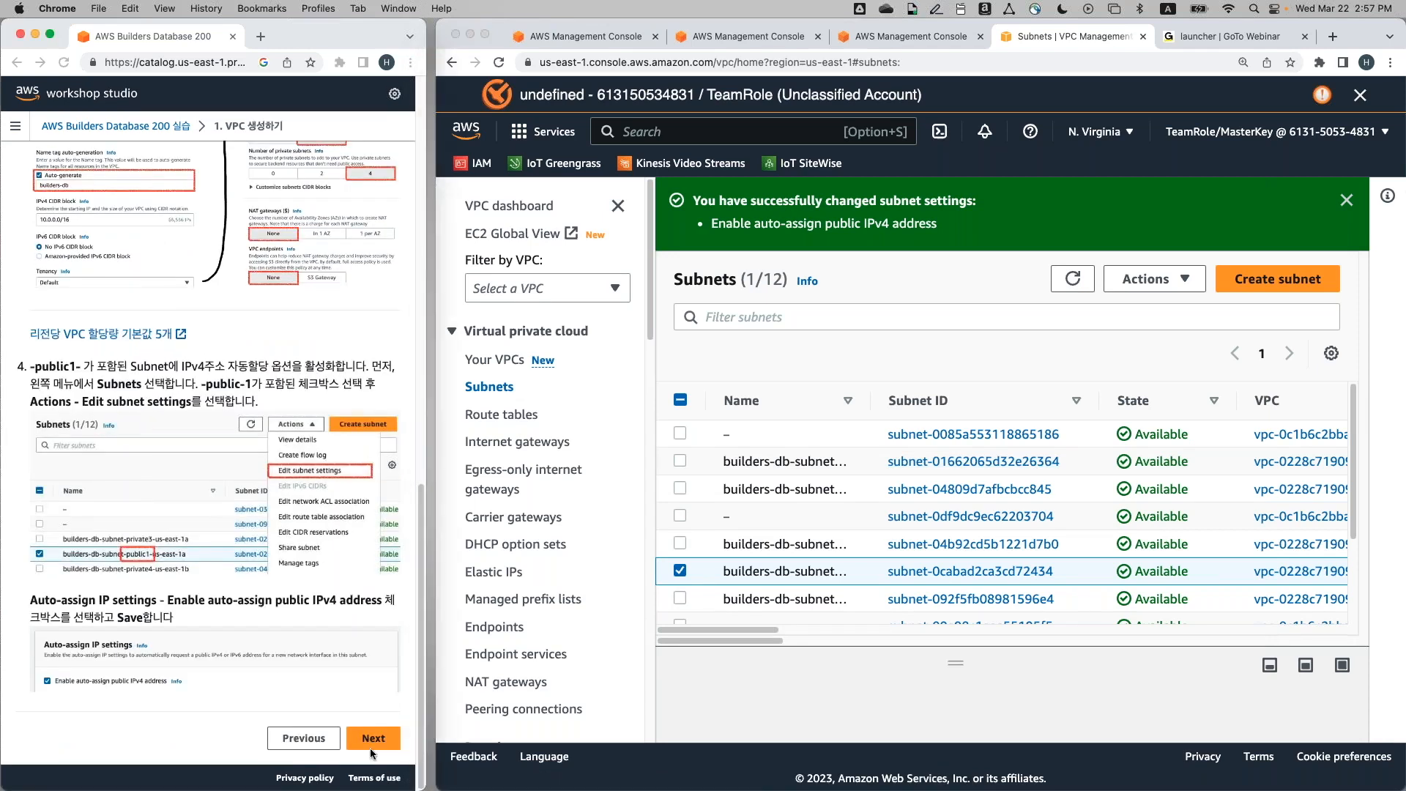
left_click(370, 745)
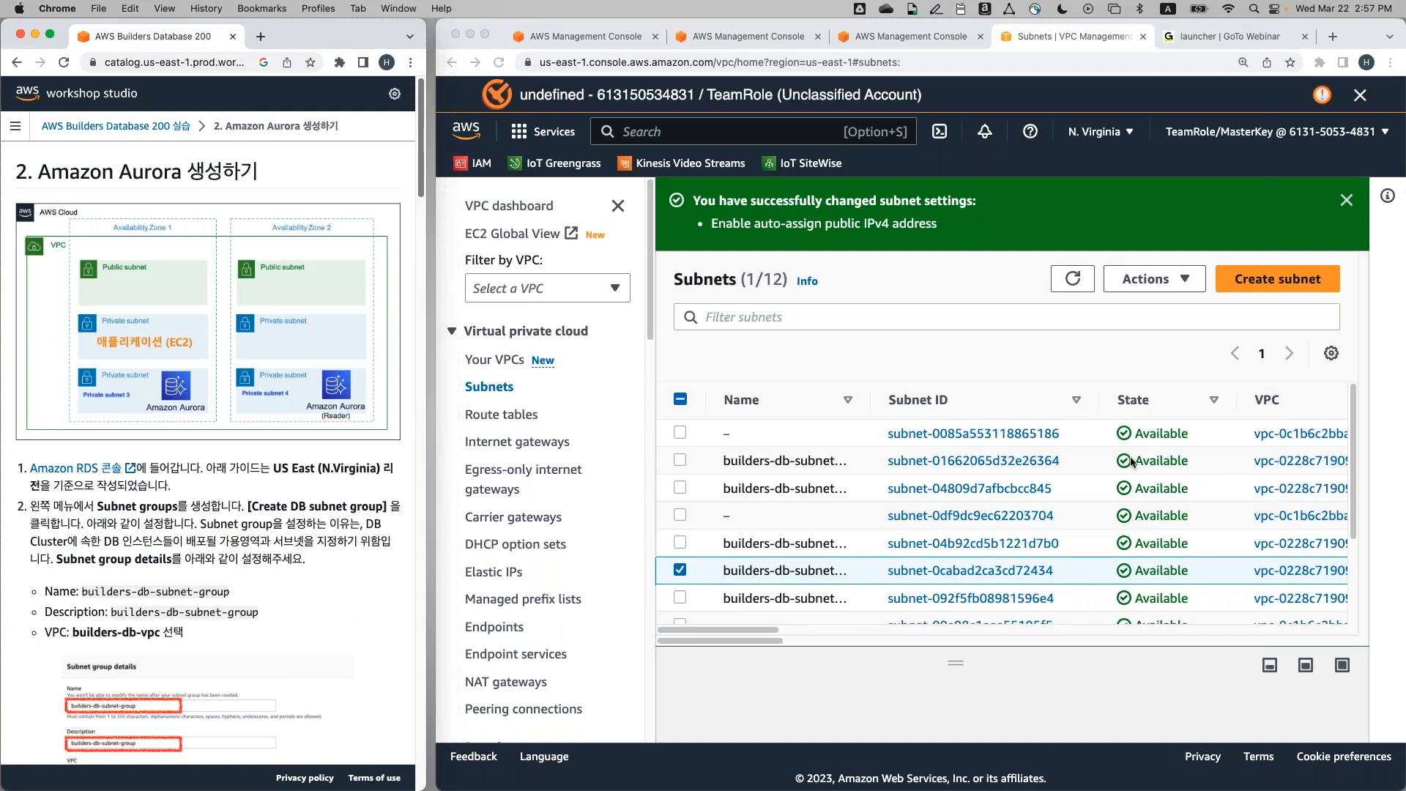
scroll(1131, 460, "down", 3)
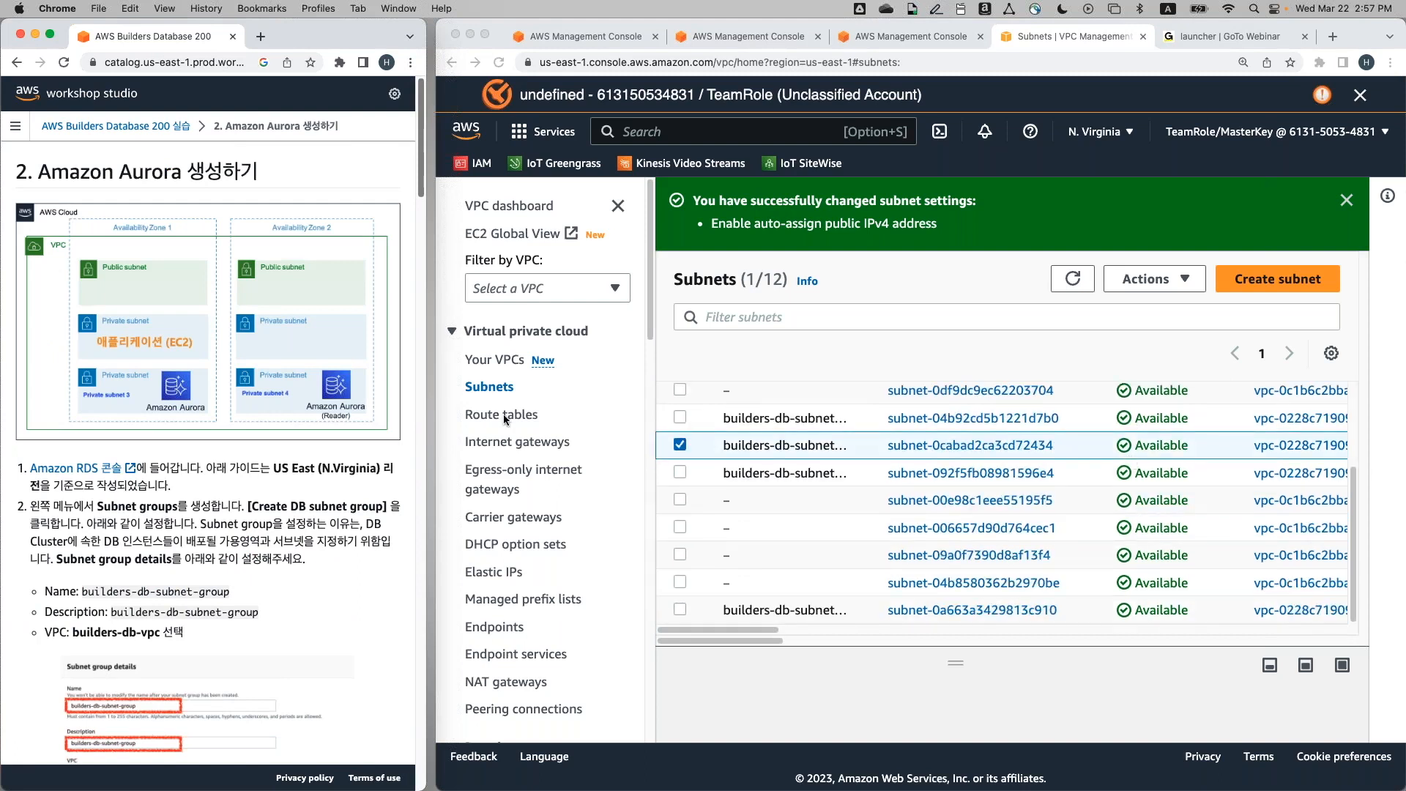
scroll(399, 637, "down", 3)
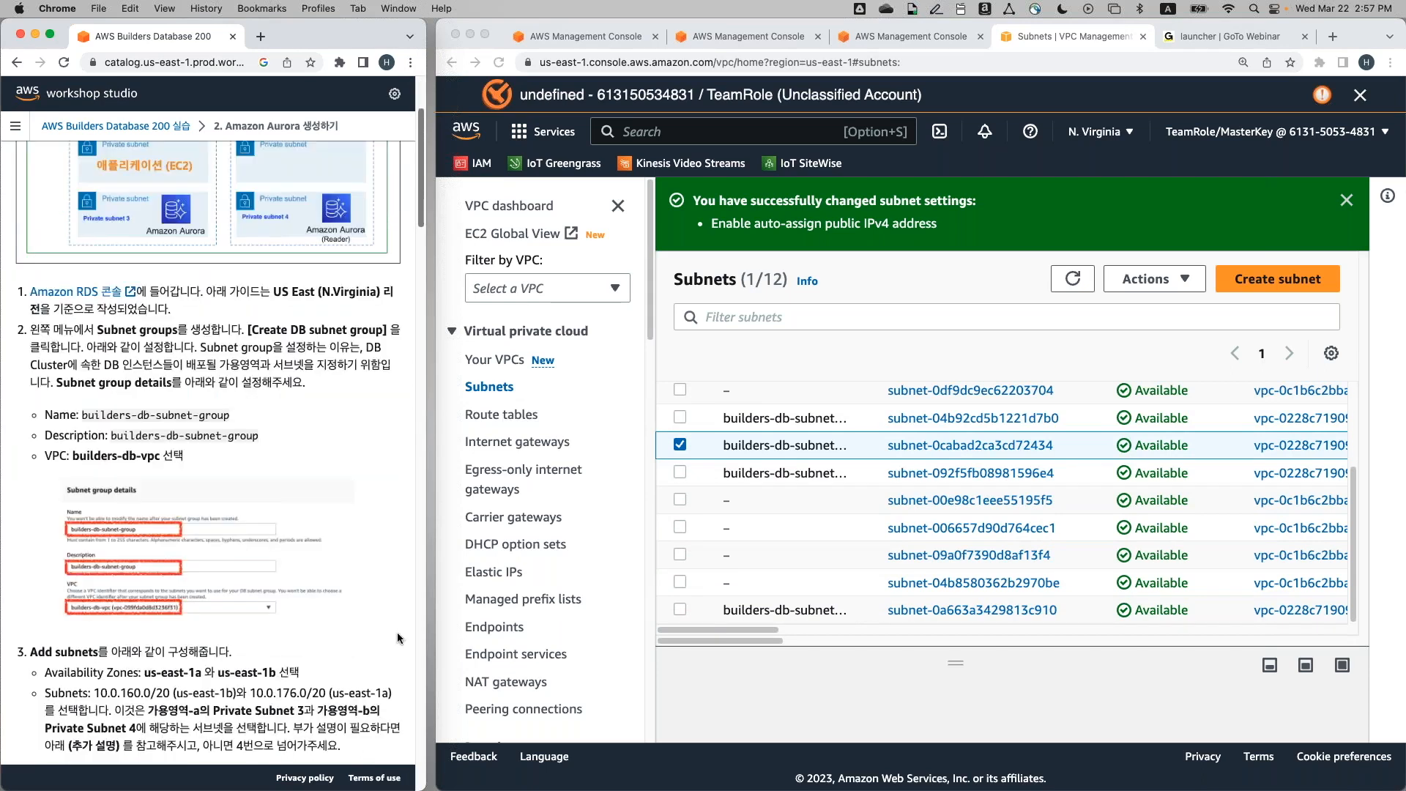
scroll(399, 637, "up", 4)
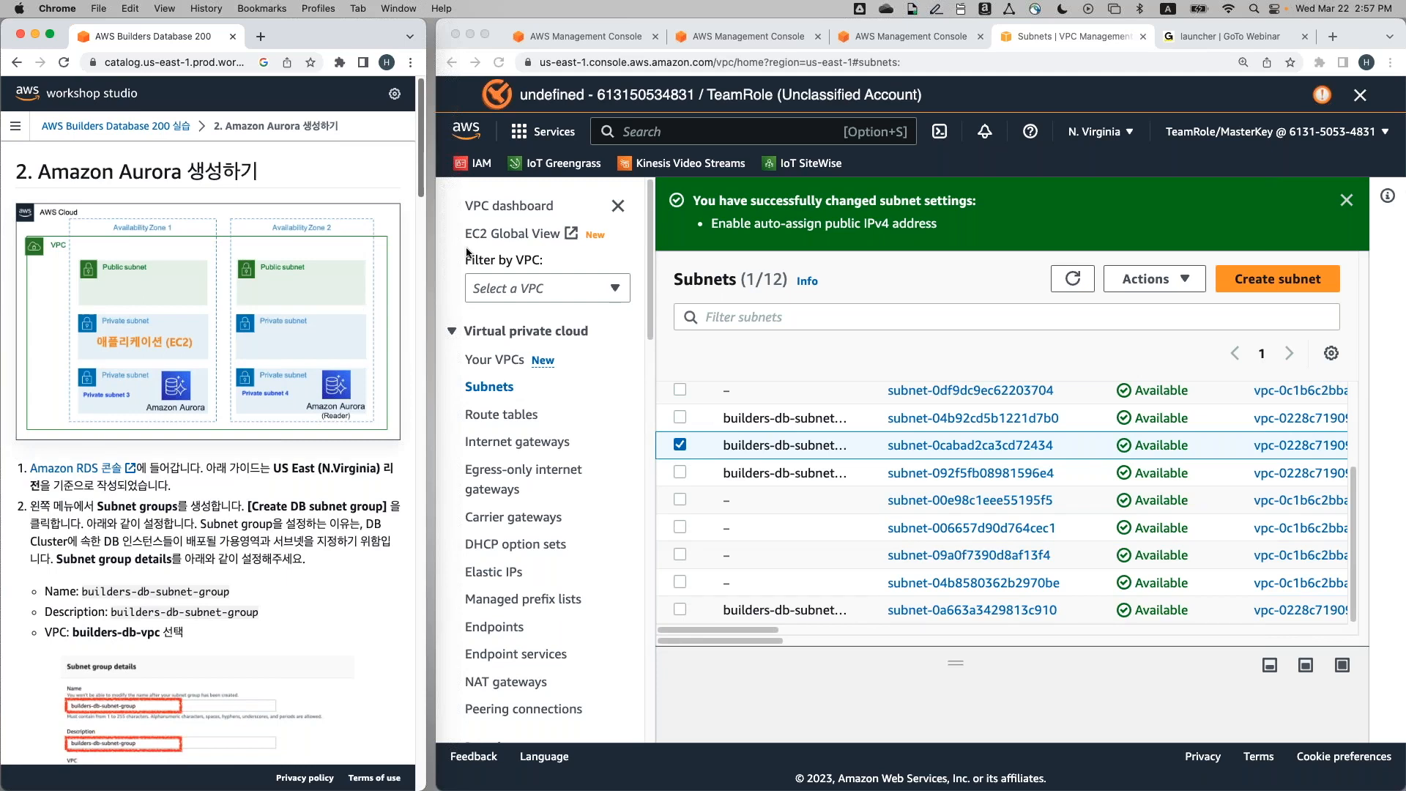
left_click(1004, 334)
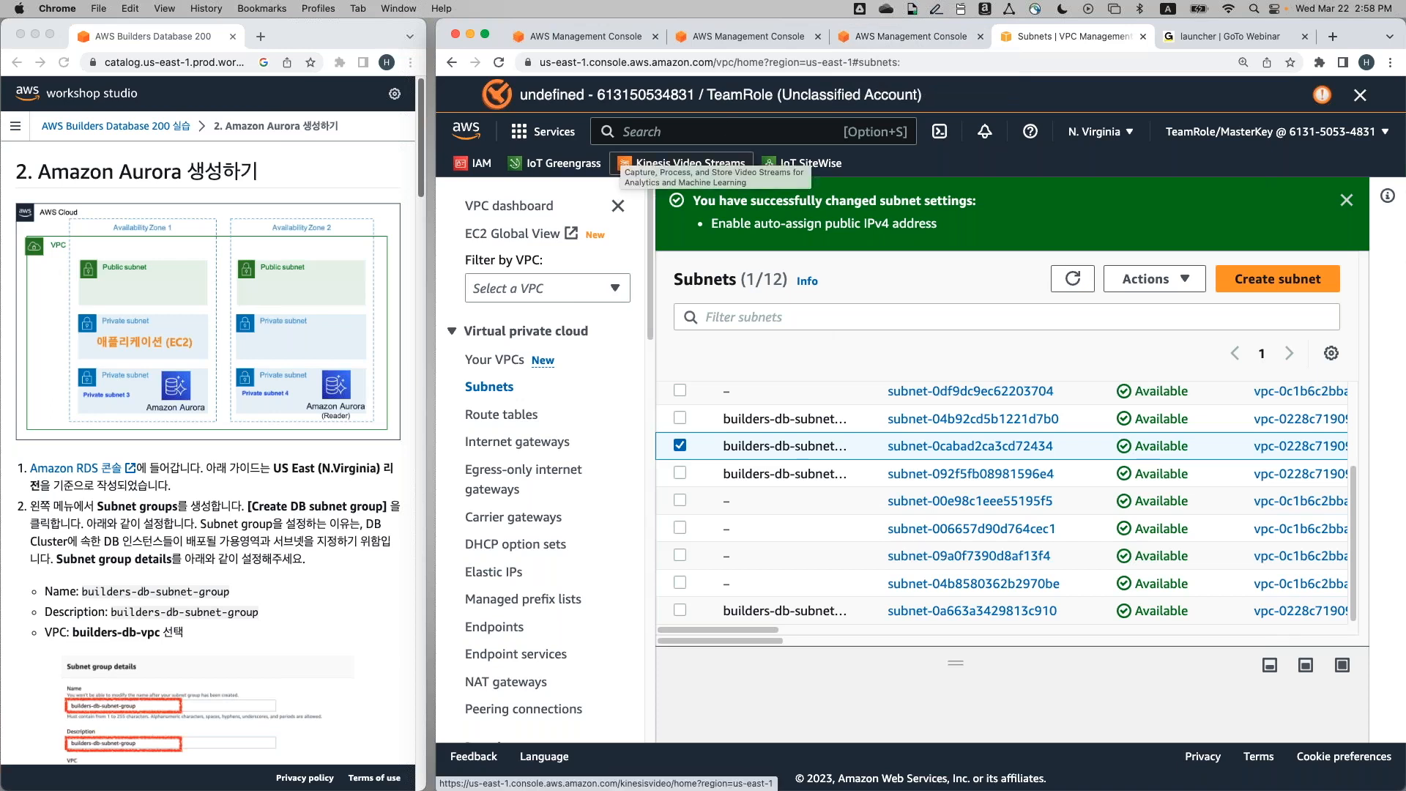
Search the console for 'rds' and open the RDS service dashboard
left_click(704, 139)
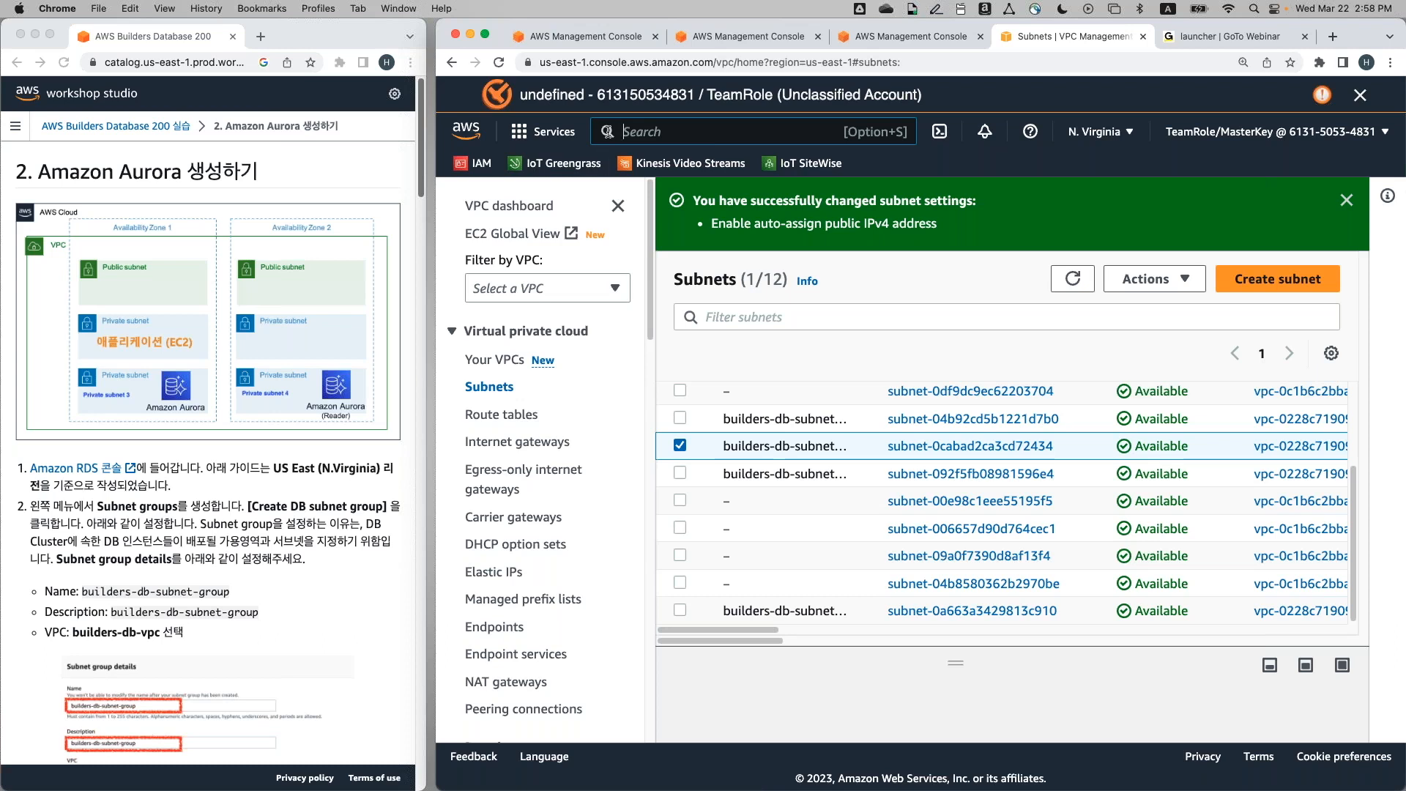
type("rds")
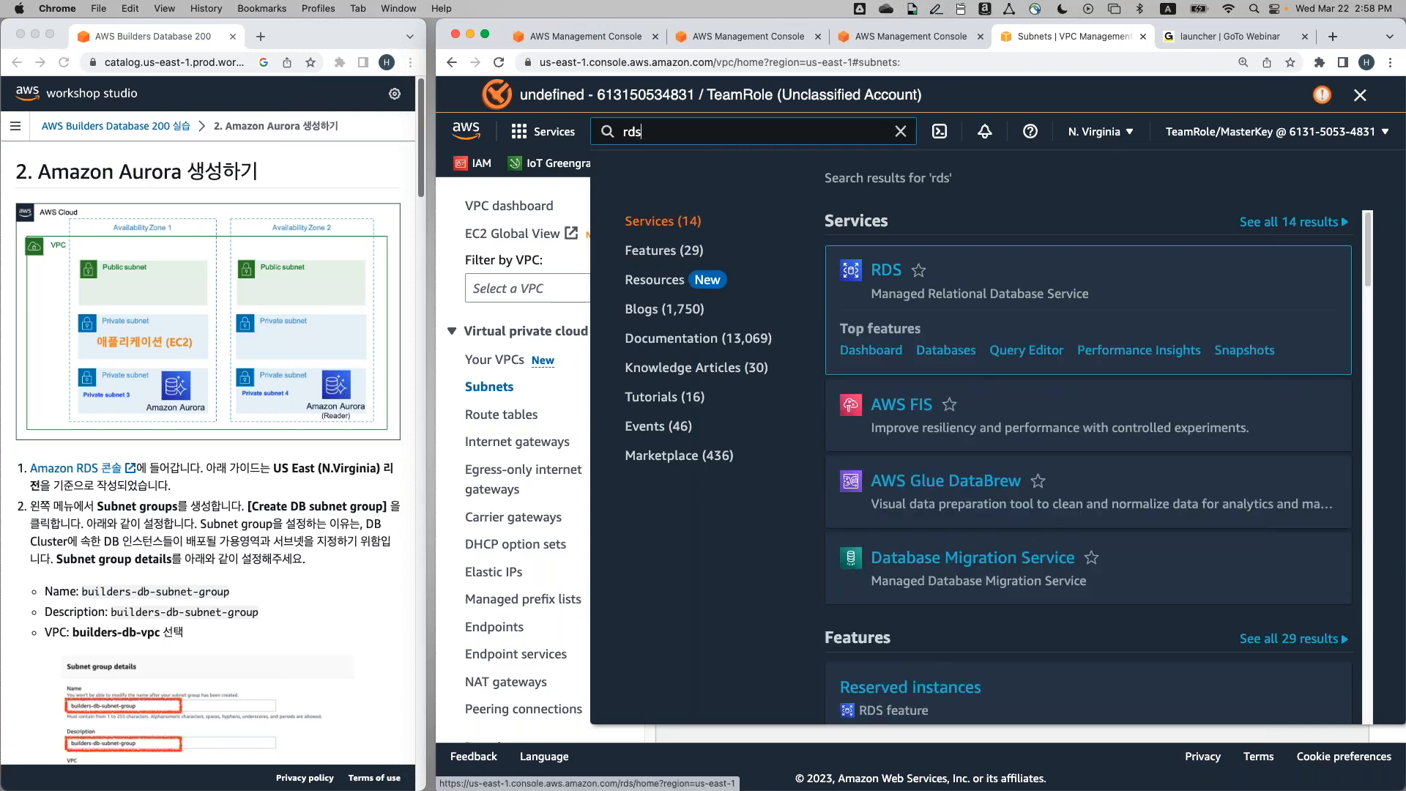
left_click(886, 273)
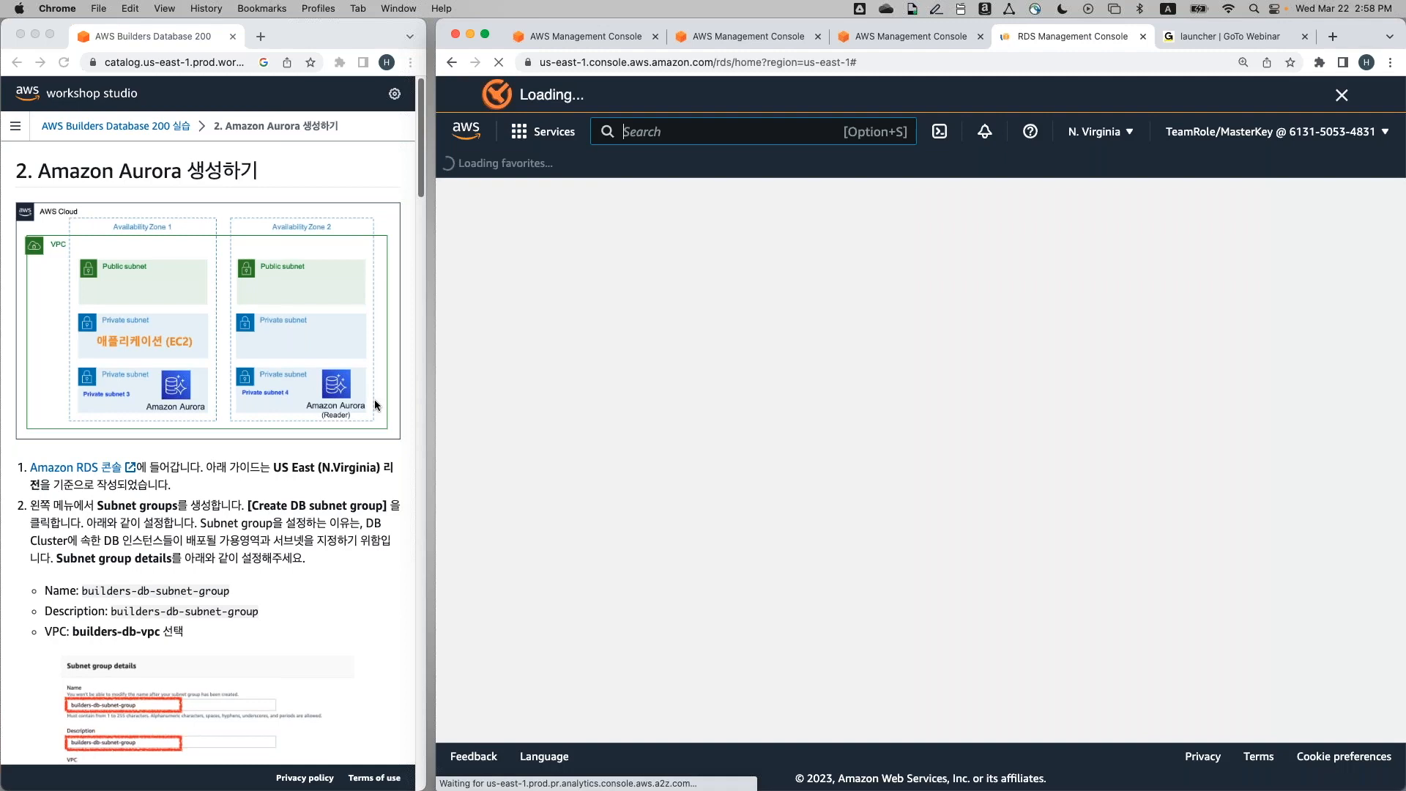
scroll(375, 404, "down", 3)
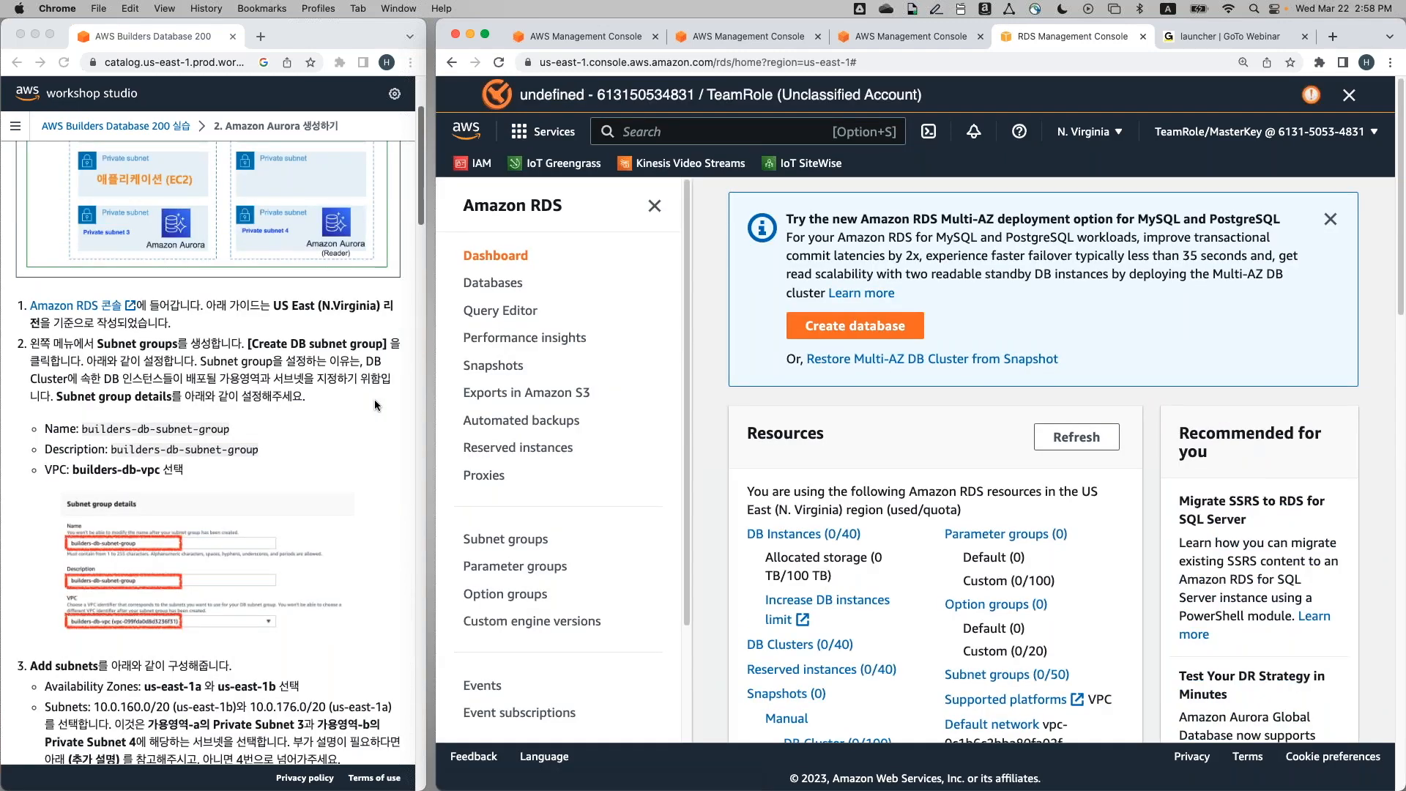
scroll(375, 398, "up", 2)
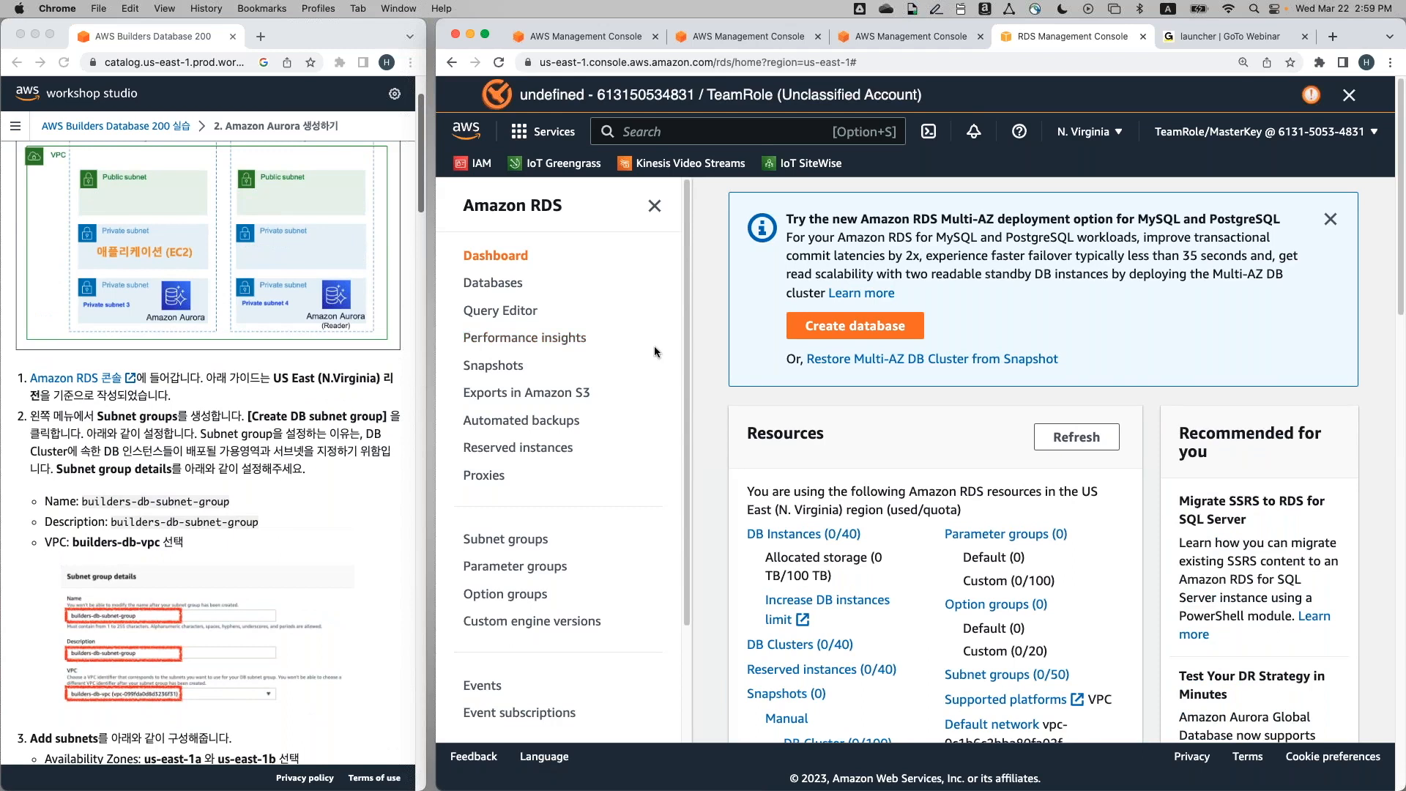
scroll(335, 448, "down", 2)
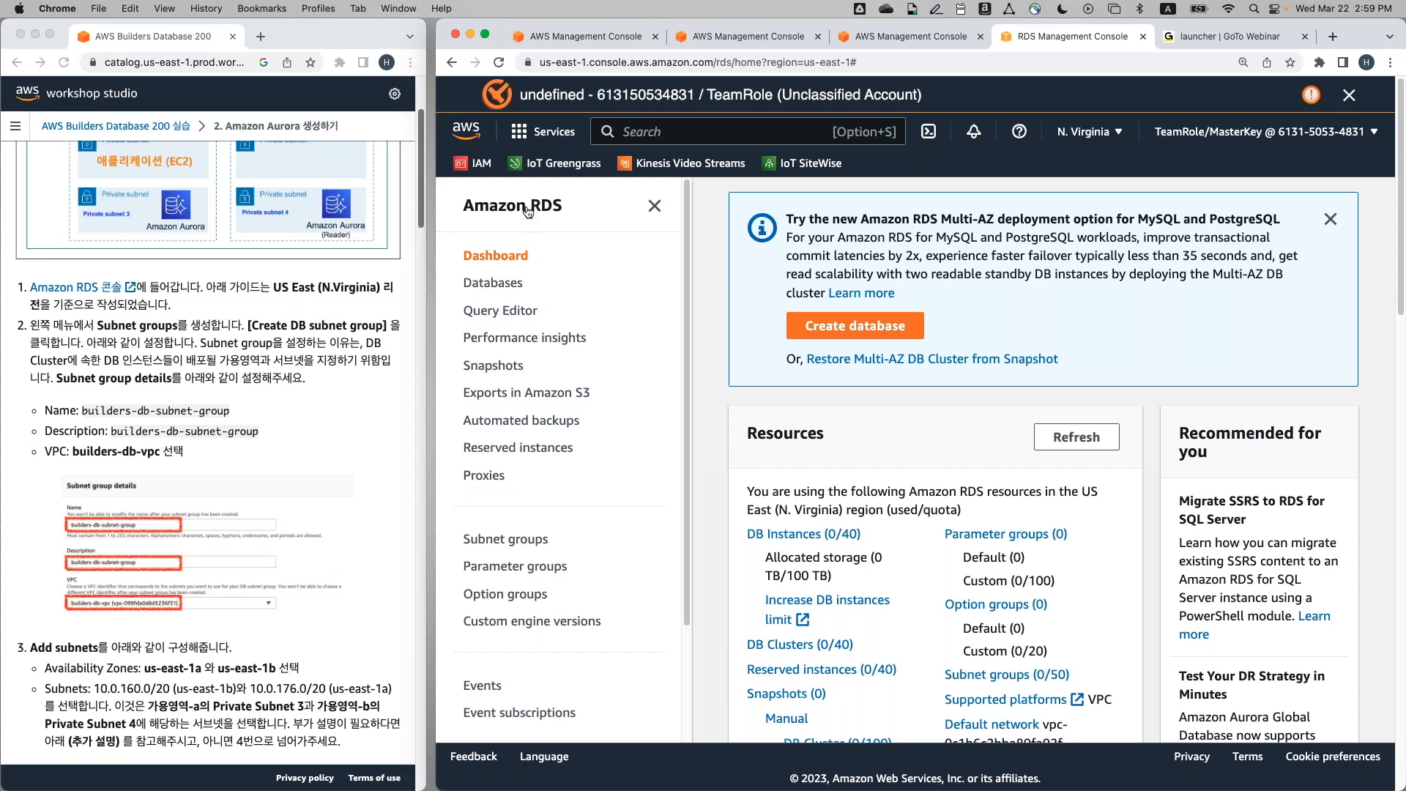
Start a new DB subnet group with name and description both builders-db-subnet-group
left_click(544, 542)
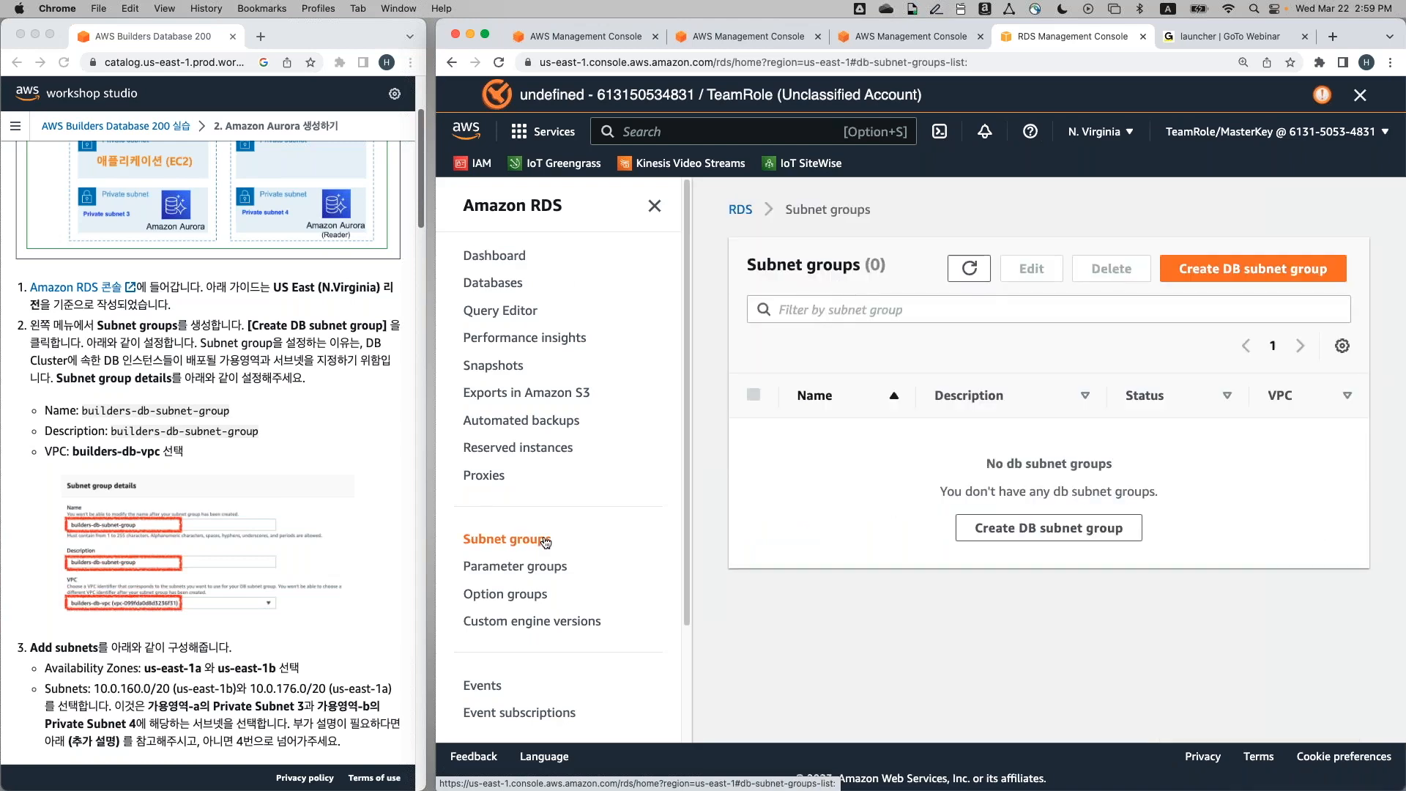
left_click(1266, 272)
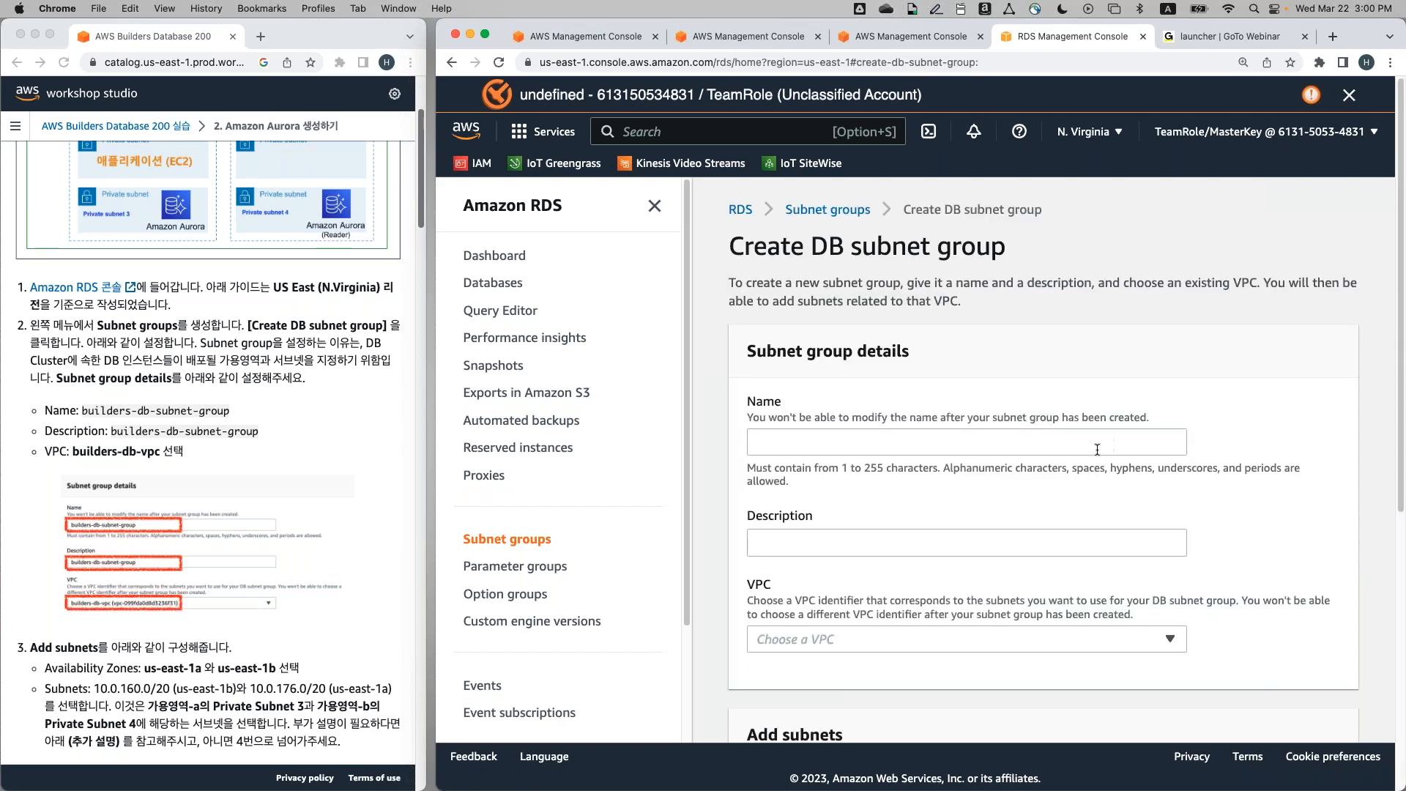
scroll(1097, 449, "down", 4)
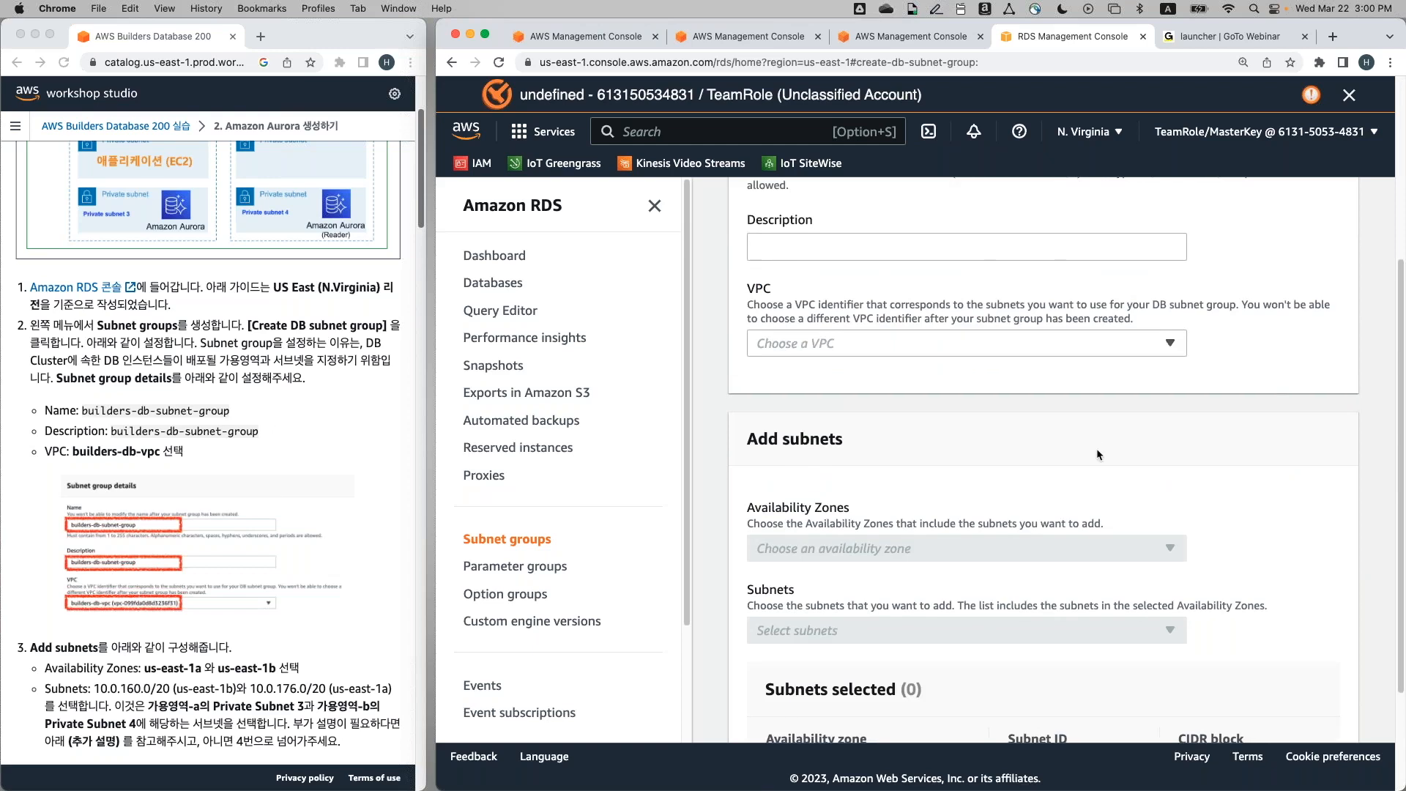
scroll(1096, 448, "up", 3)
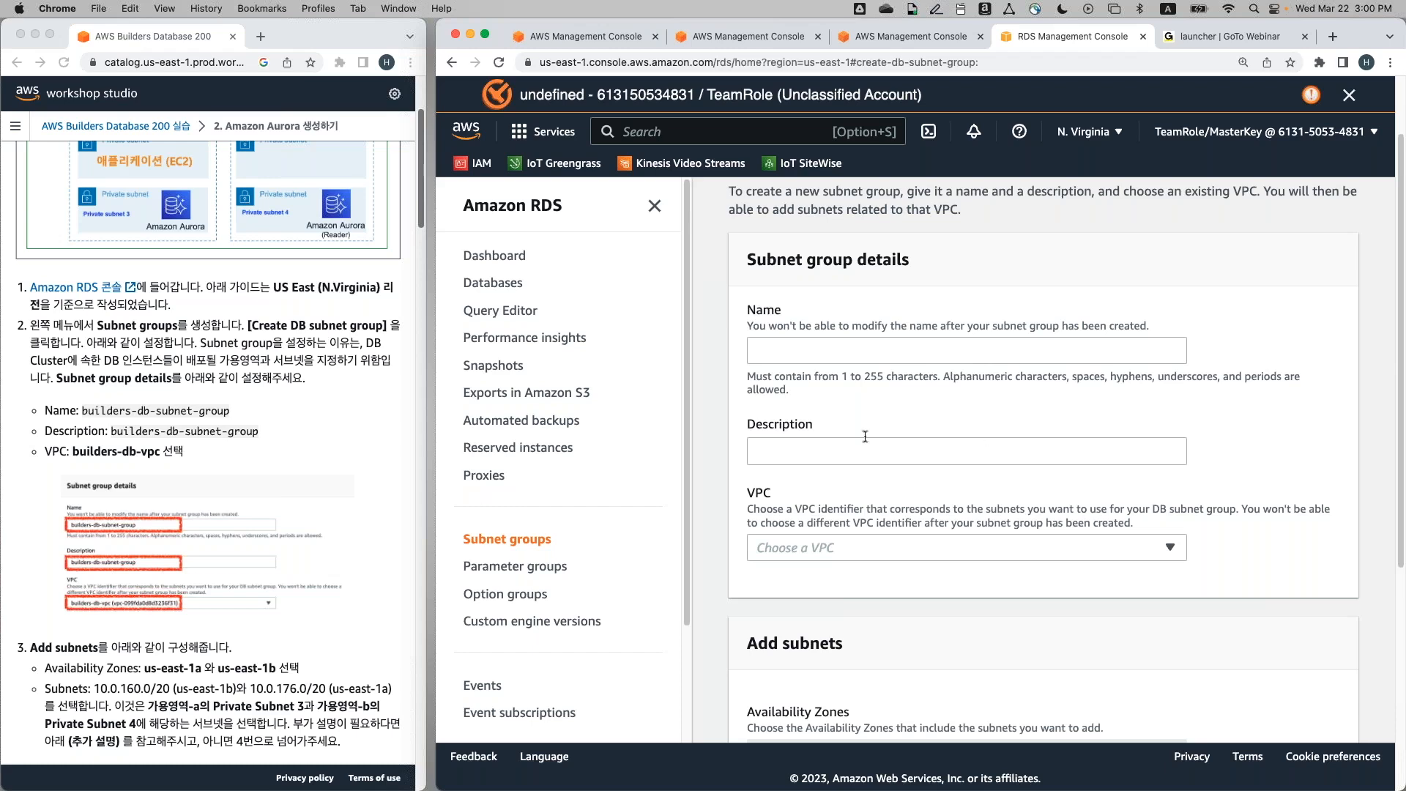
left_click(838, 351)
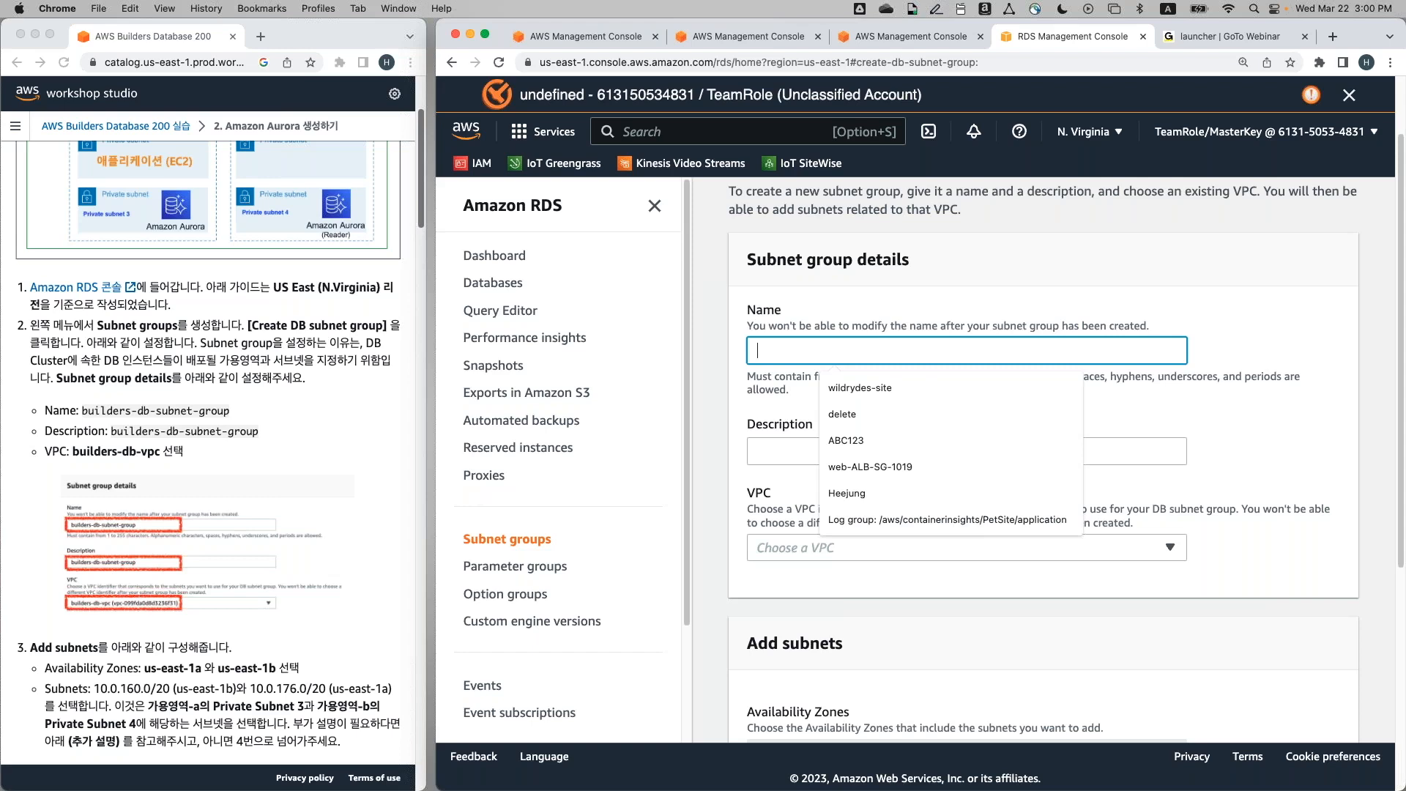
type("builders-")
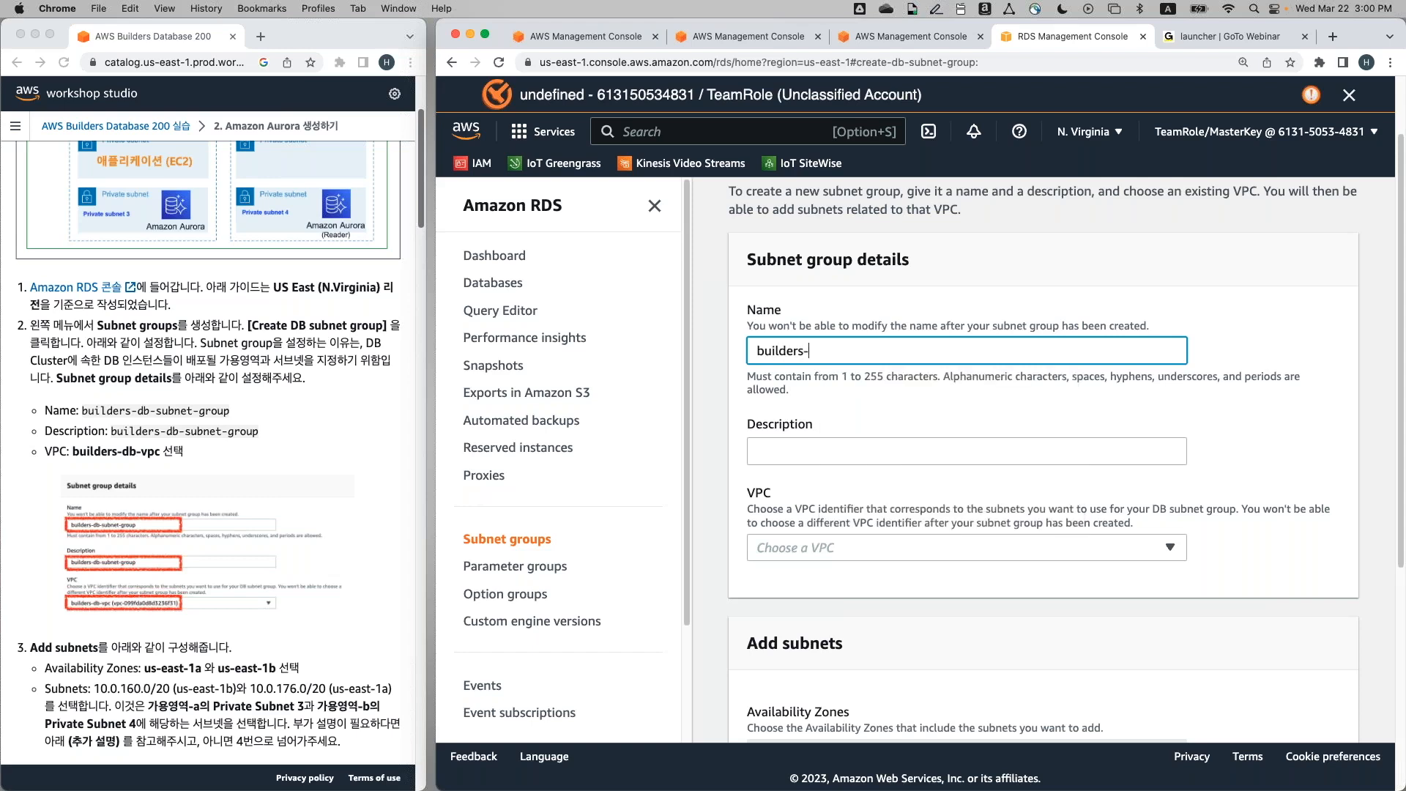
type("db-subnet-group")
left_click(794, 450)
type("builders")
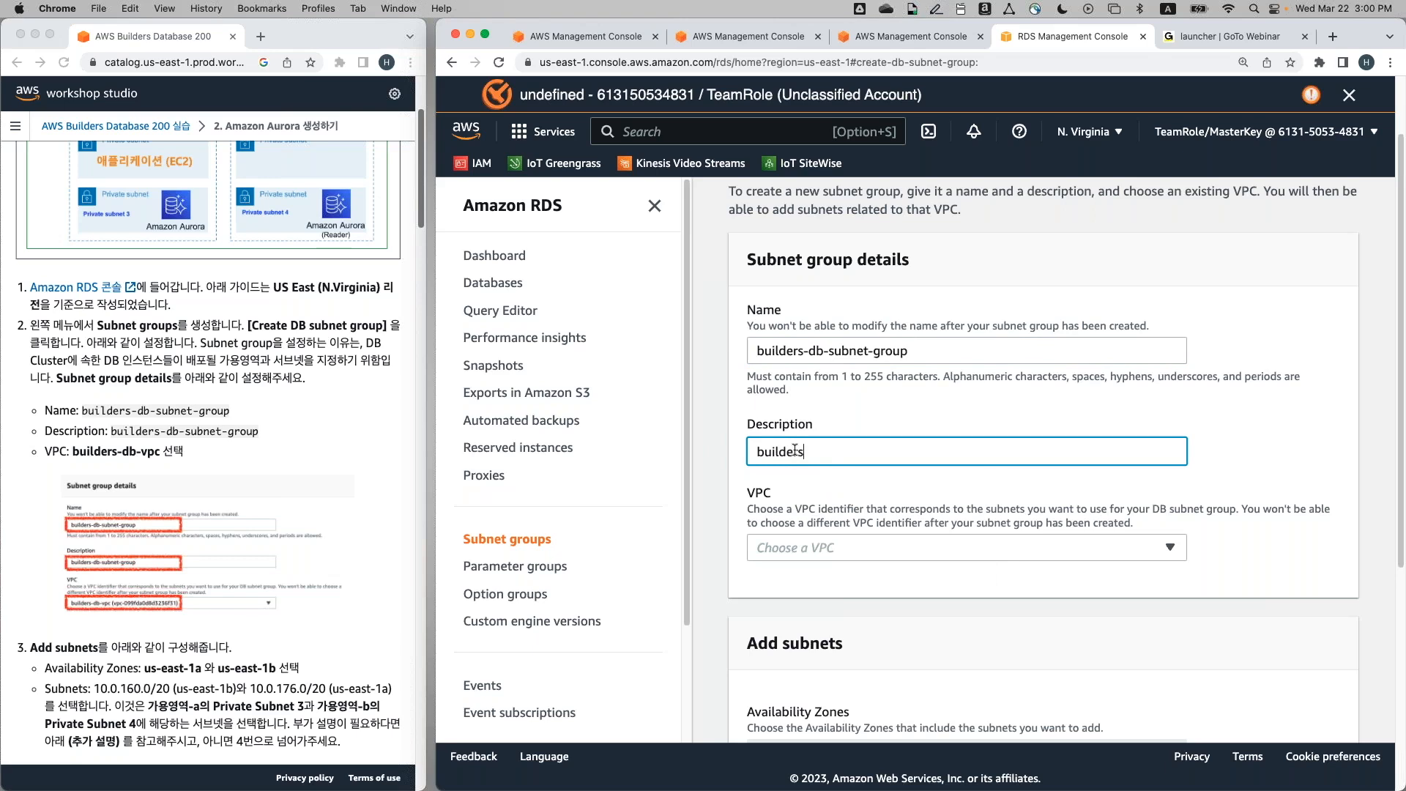
type("-db-subnet-group")
Select builders-db-vpc as the subnet group's VPC
scroll(790, 476, "down", 2)
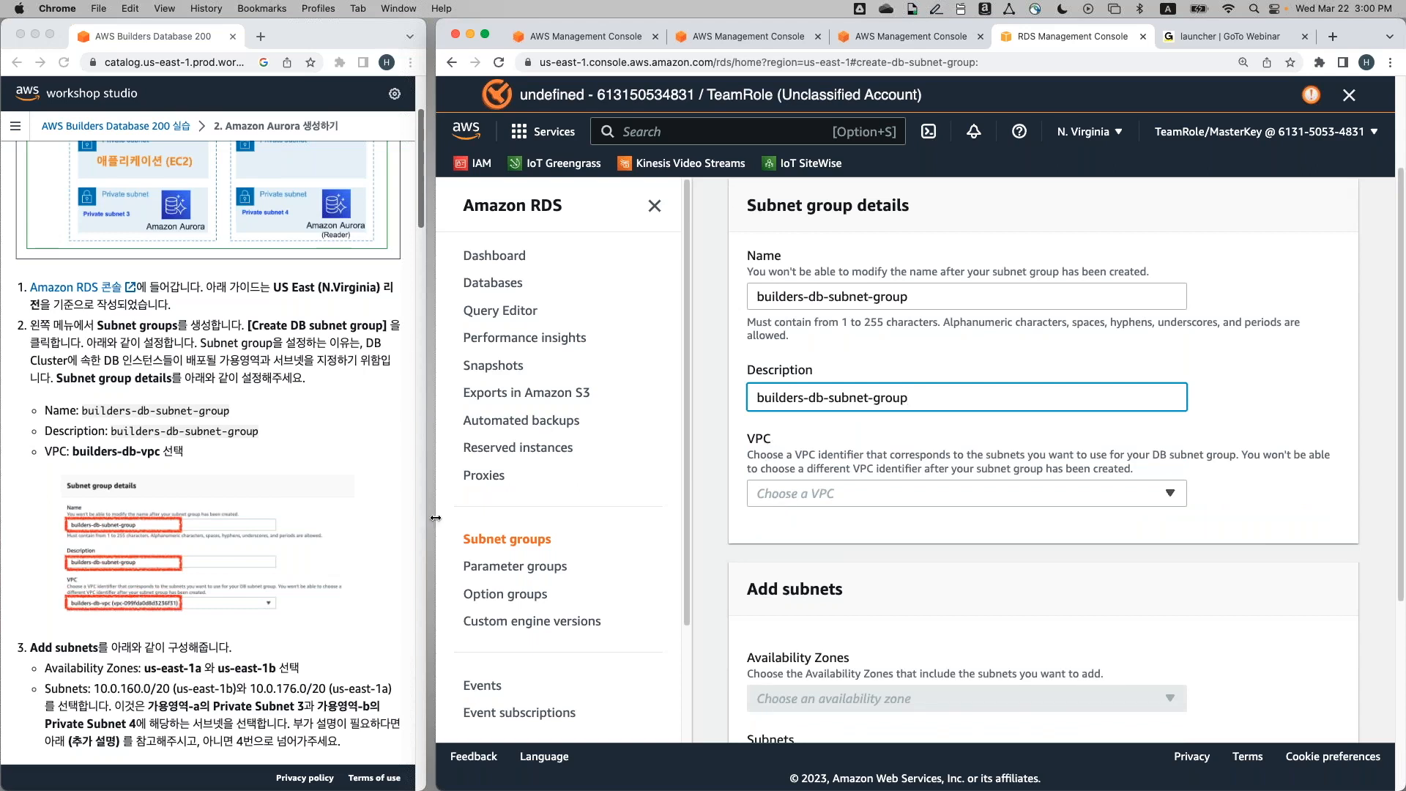
left_click_drag(426, 518, 417, 517)
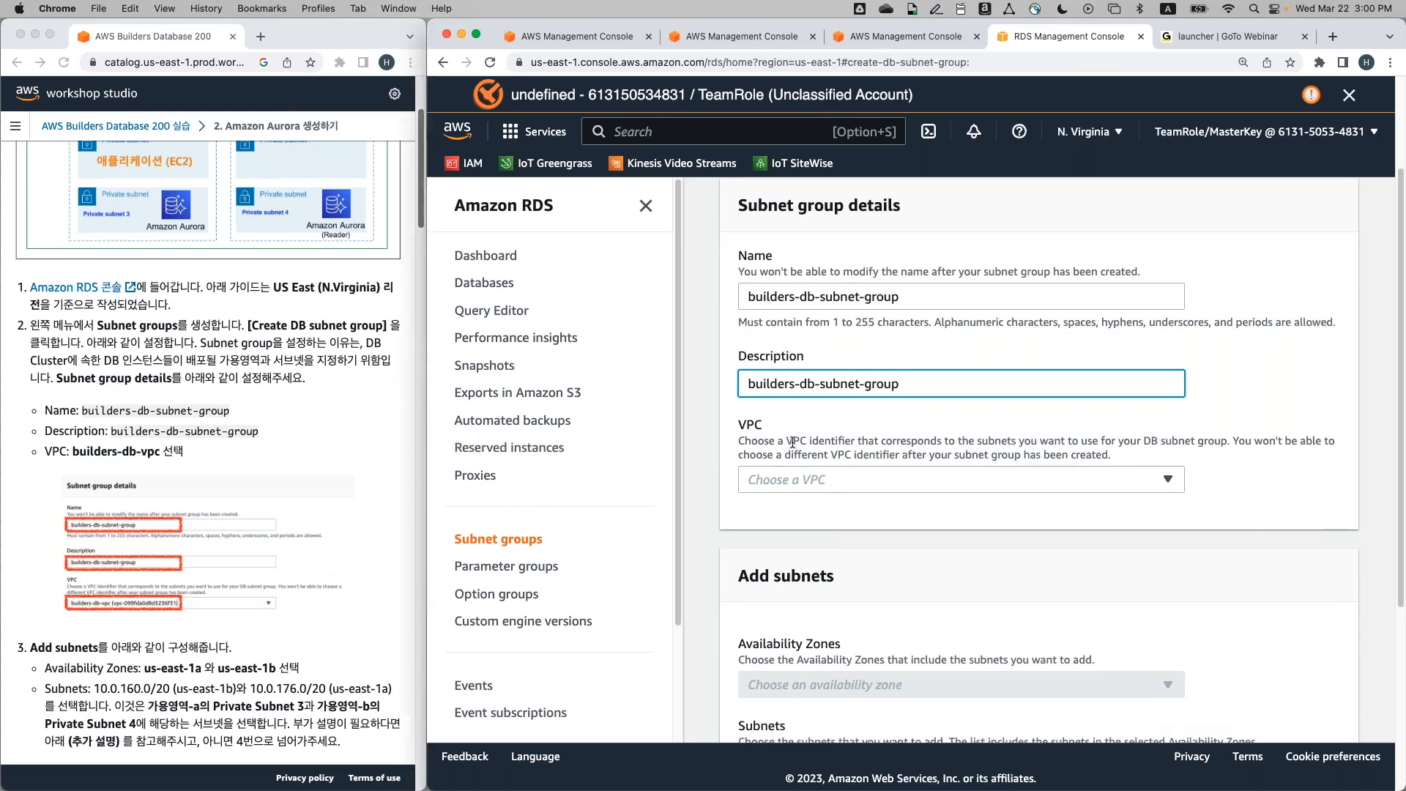
left_click(823, 474)
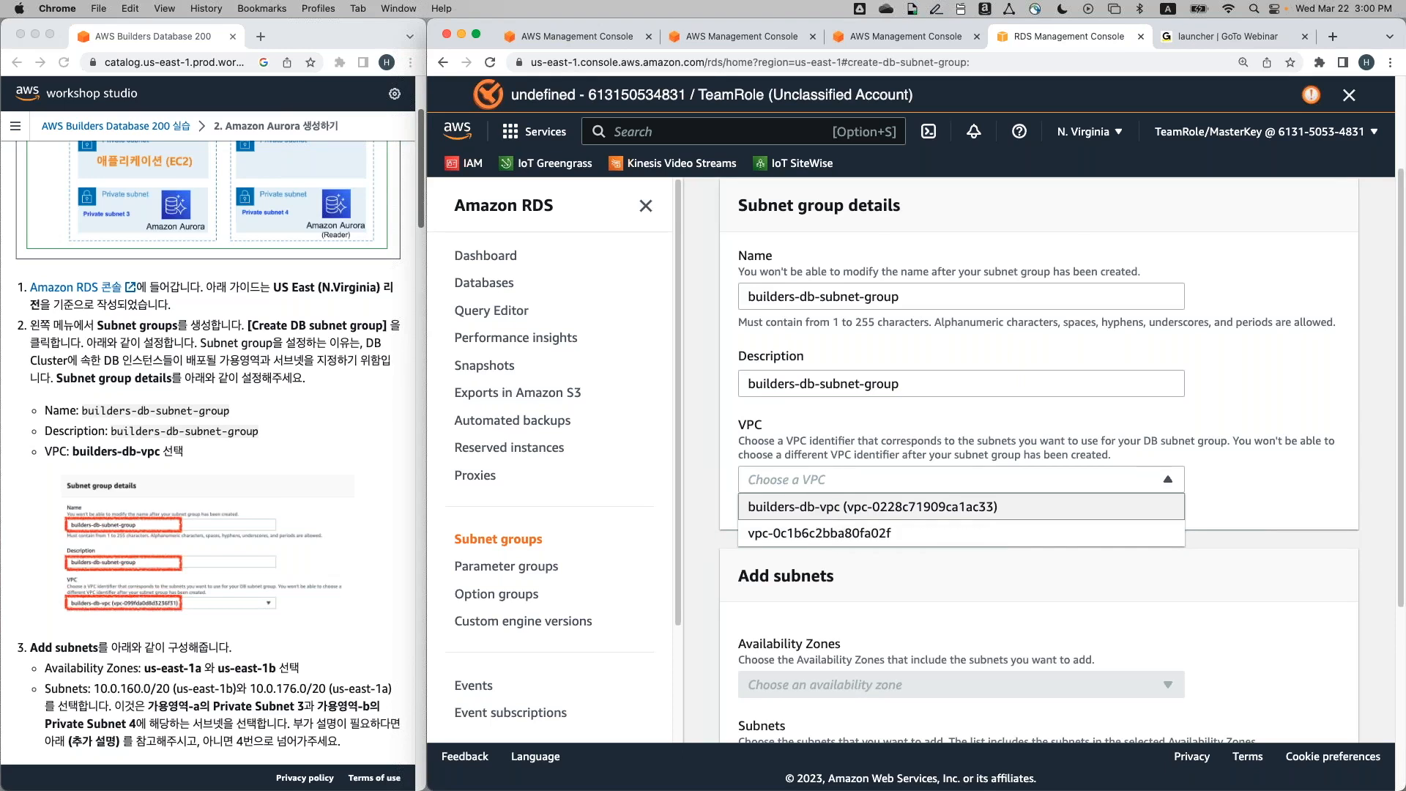
key("Return")
left_click(819, 485)
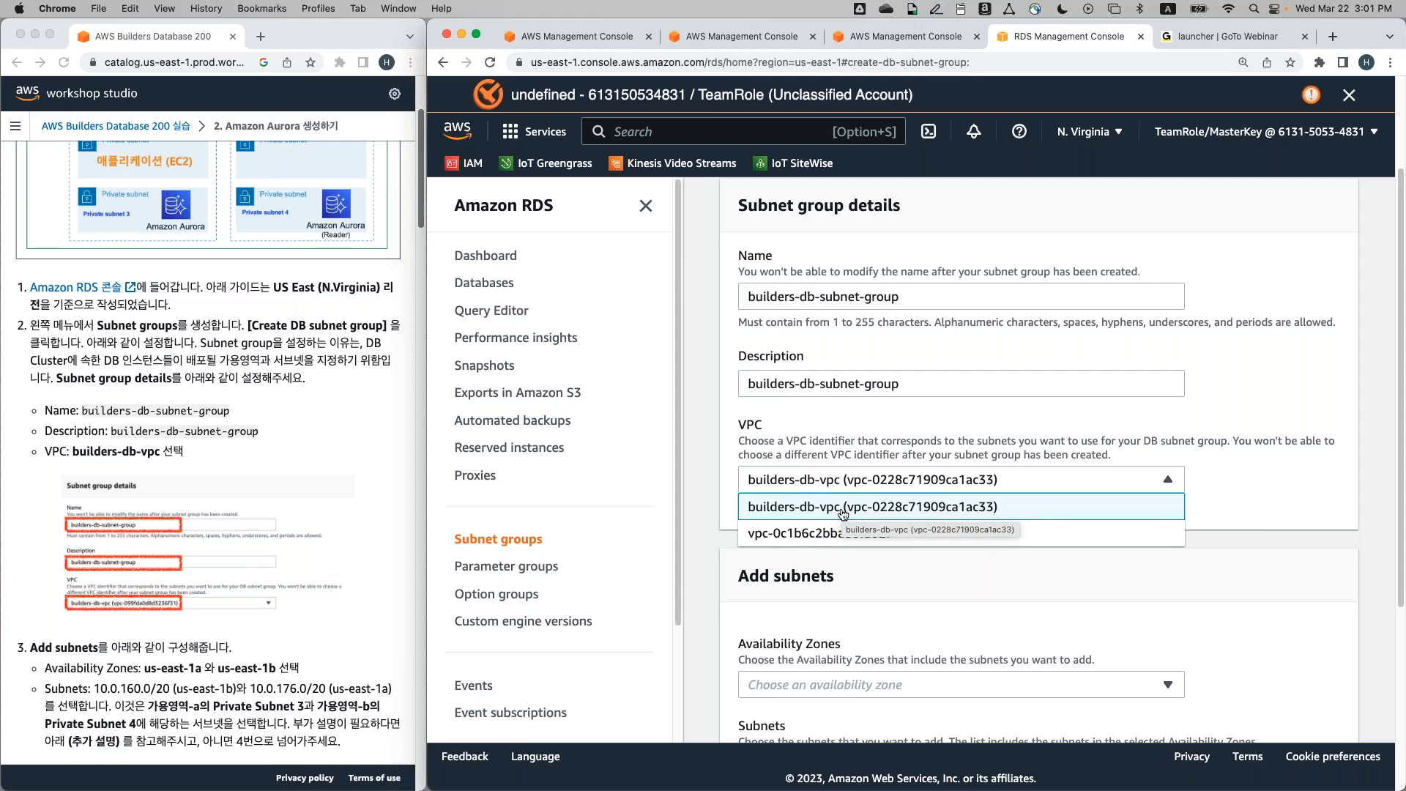
left_click(843, 514)
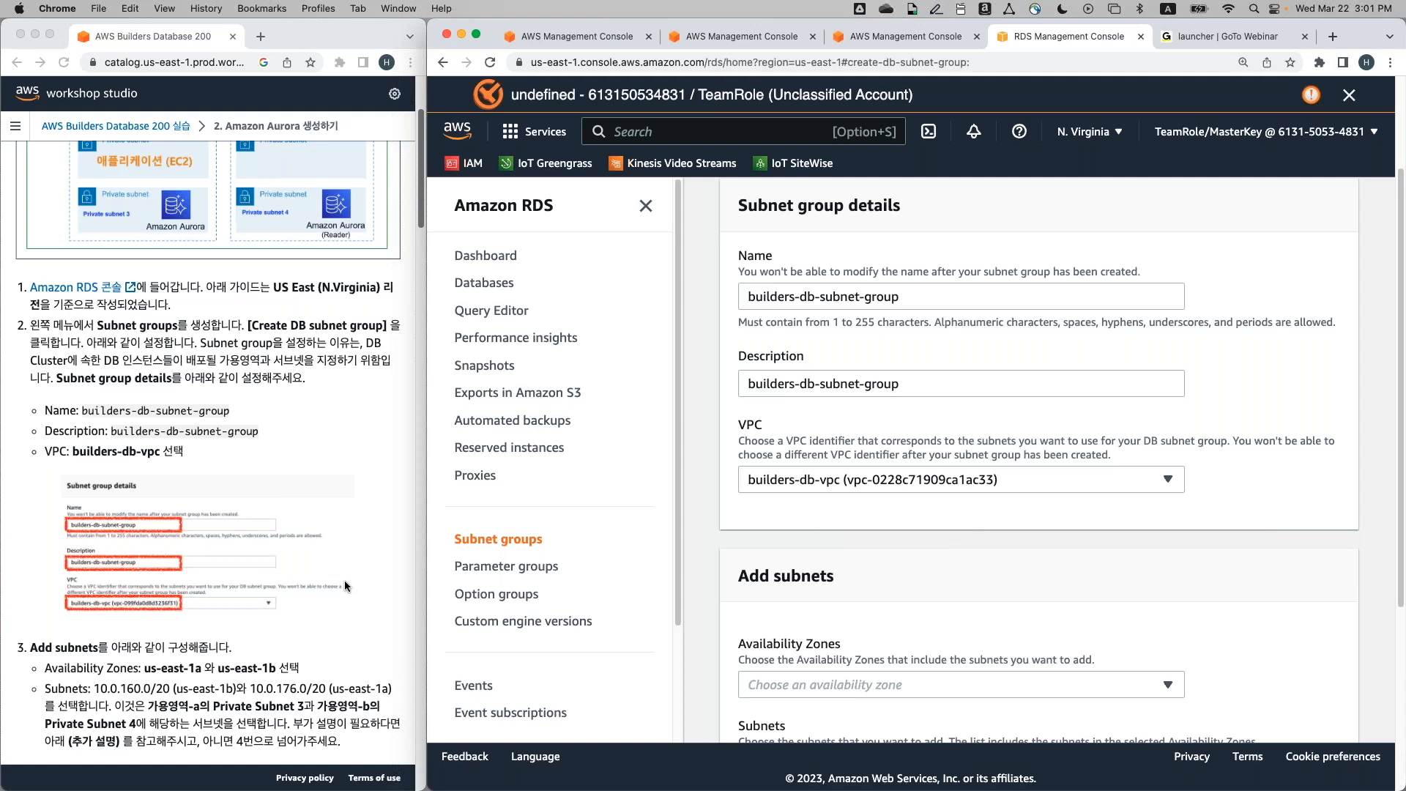
scroll(344, 579, "down", 5)
scroll(892, 541, "down", 3)
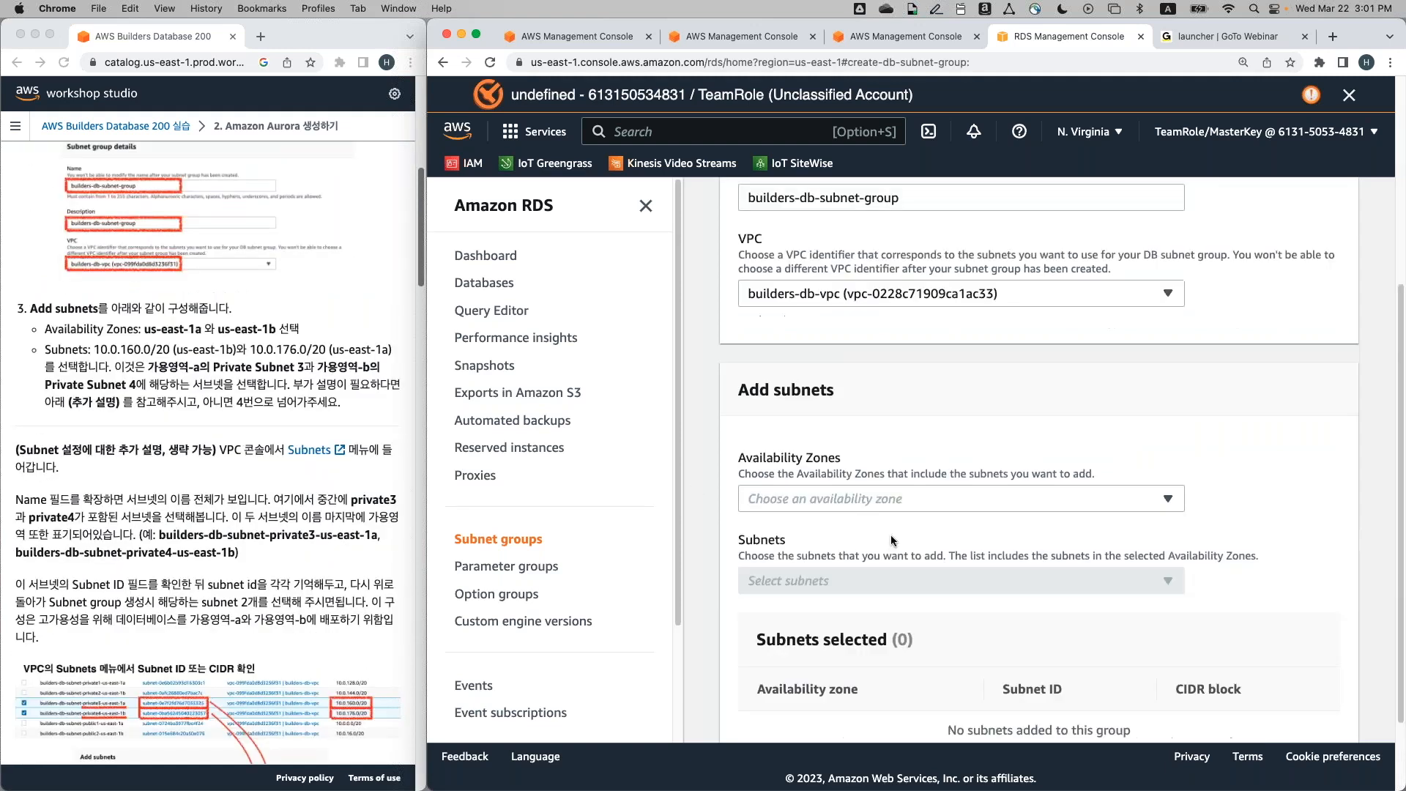
scroll(892, 540, "down", 2)
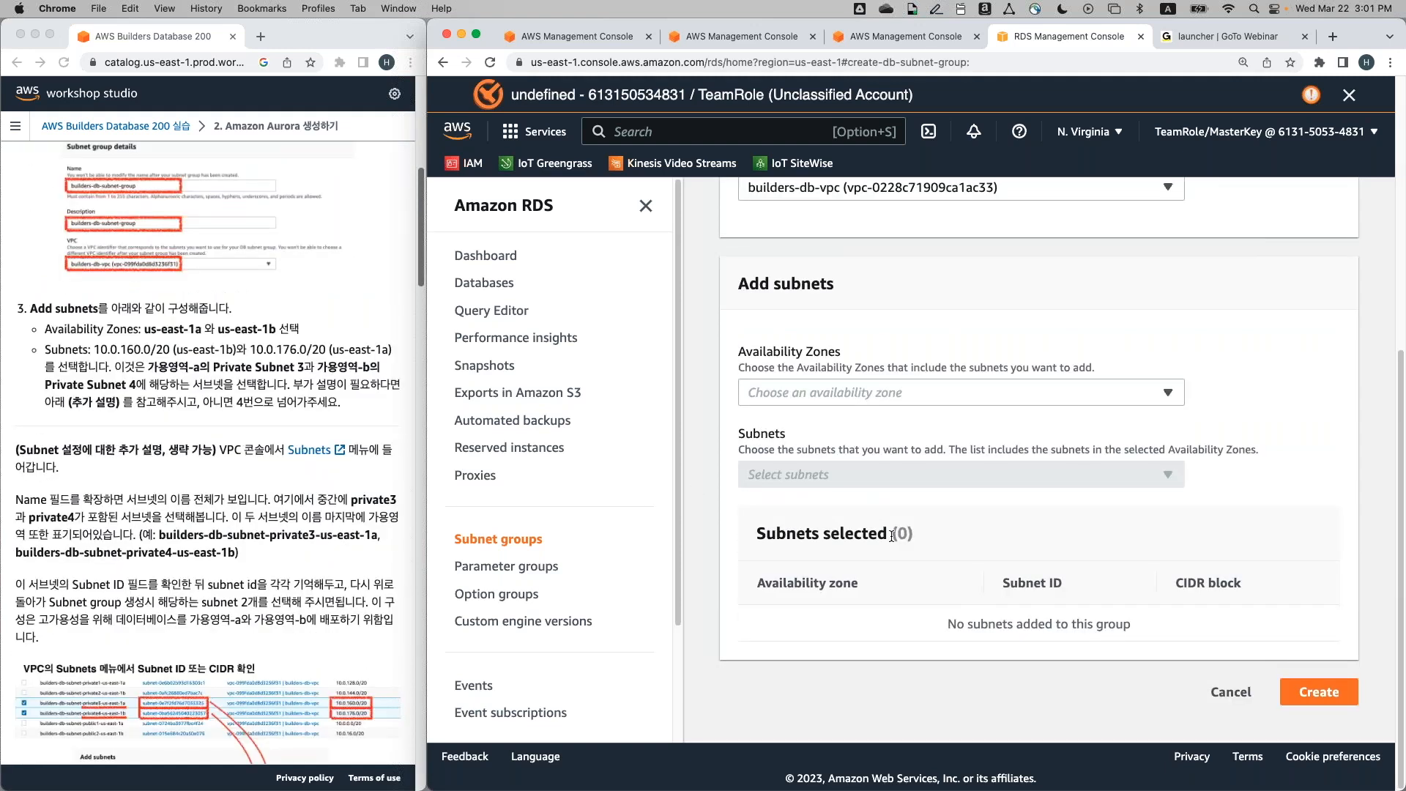
left_click(953, 388)
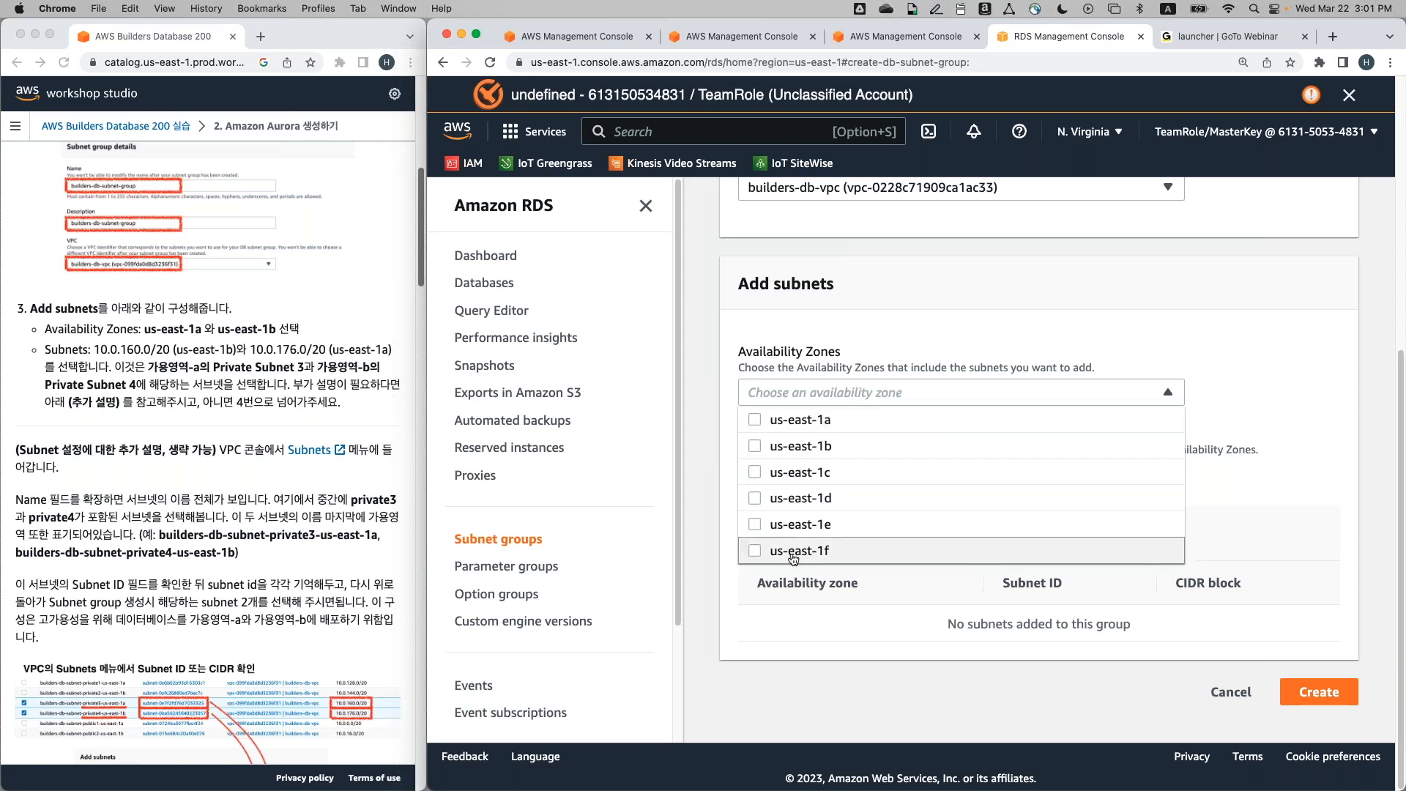
Add availability zones us-east-1a and us-east-1b to the subnet group
left_click(754, 420)
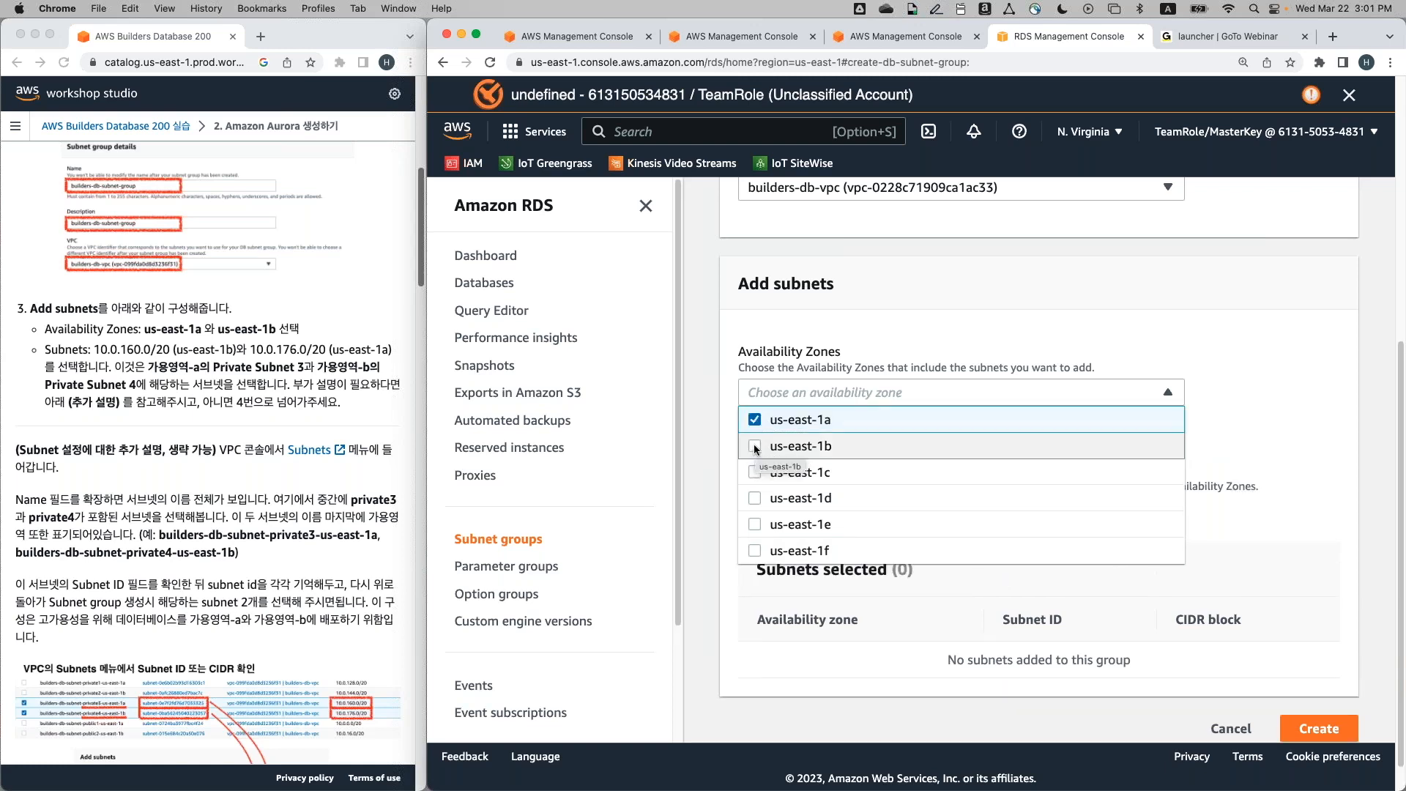
left_click(755, 447)
left_click(715, 453)
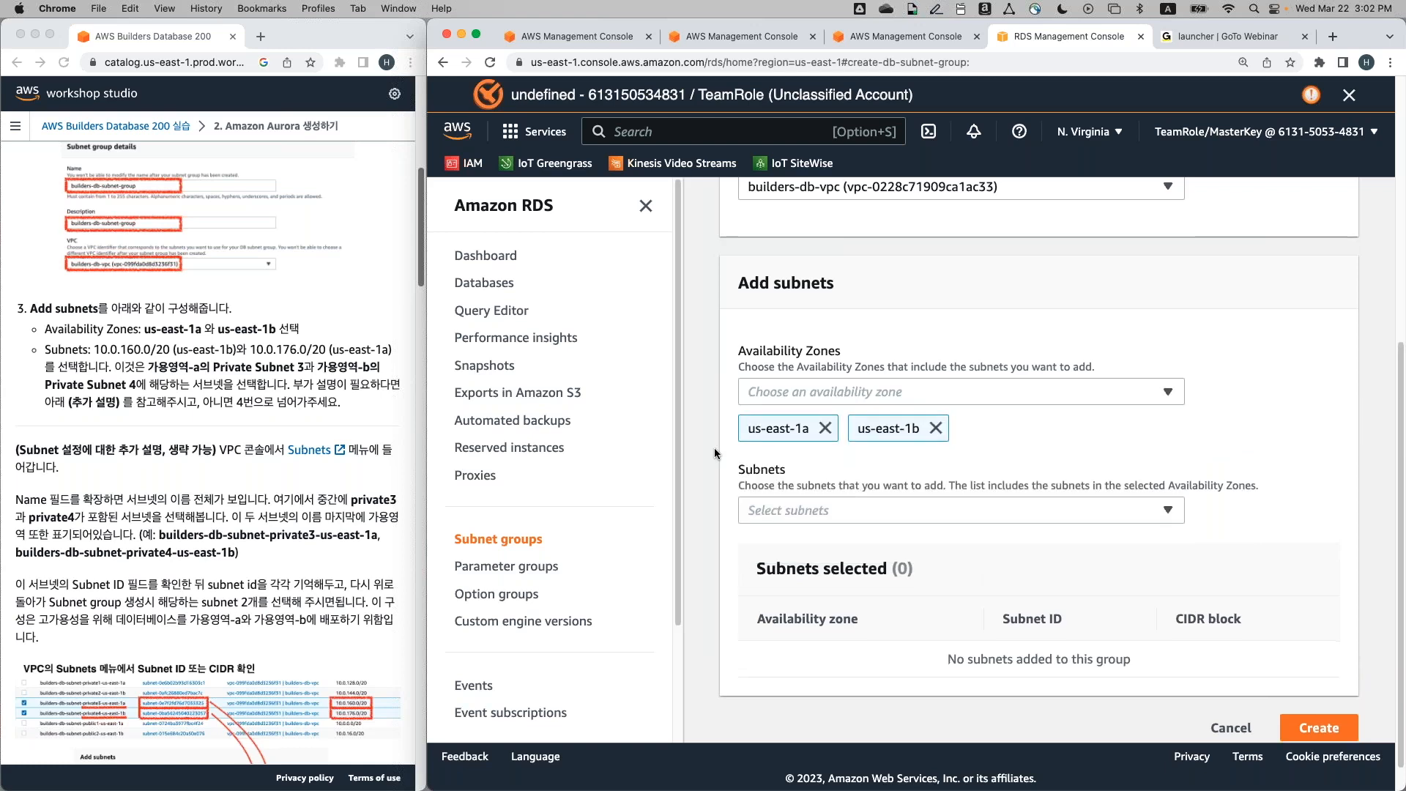
scroll(776, 455, "down", 1)
Leave the subnet list without choosing any subnets and switch to the Console Home tab
left_click(779, 473)
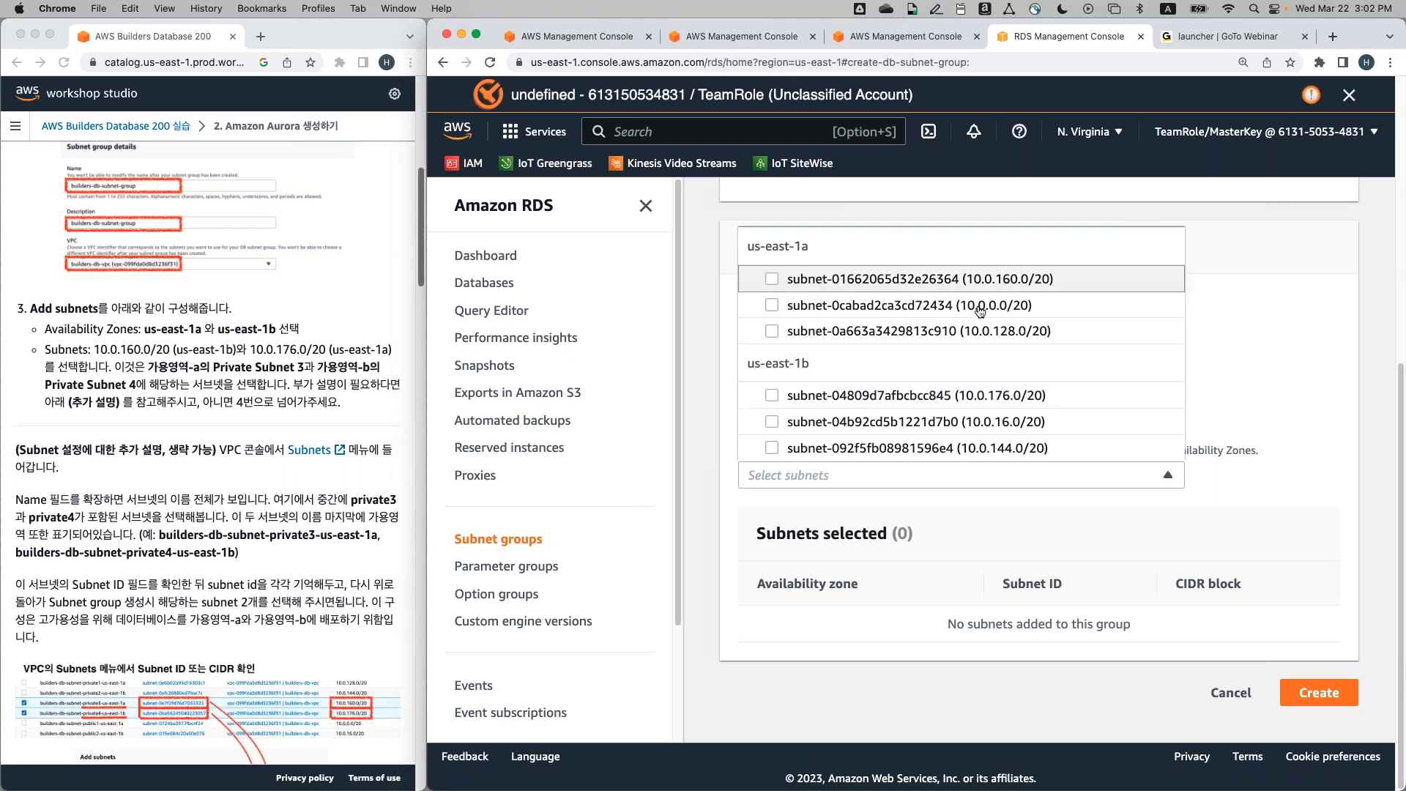
left_click(1277, 268)
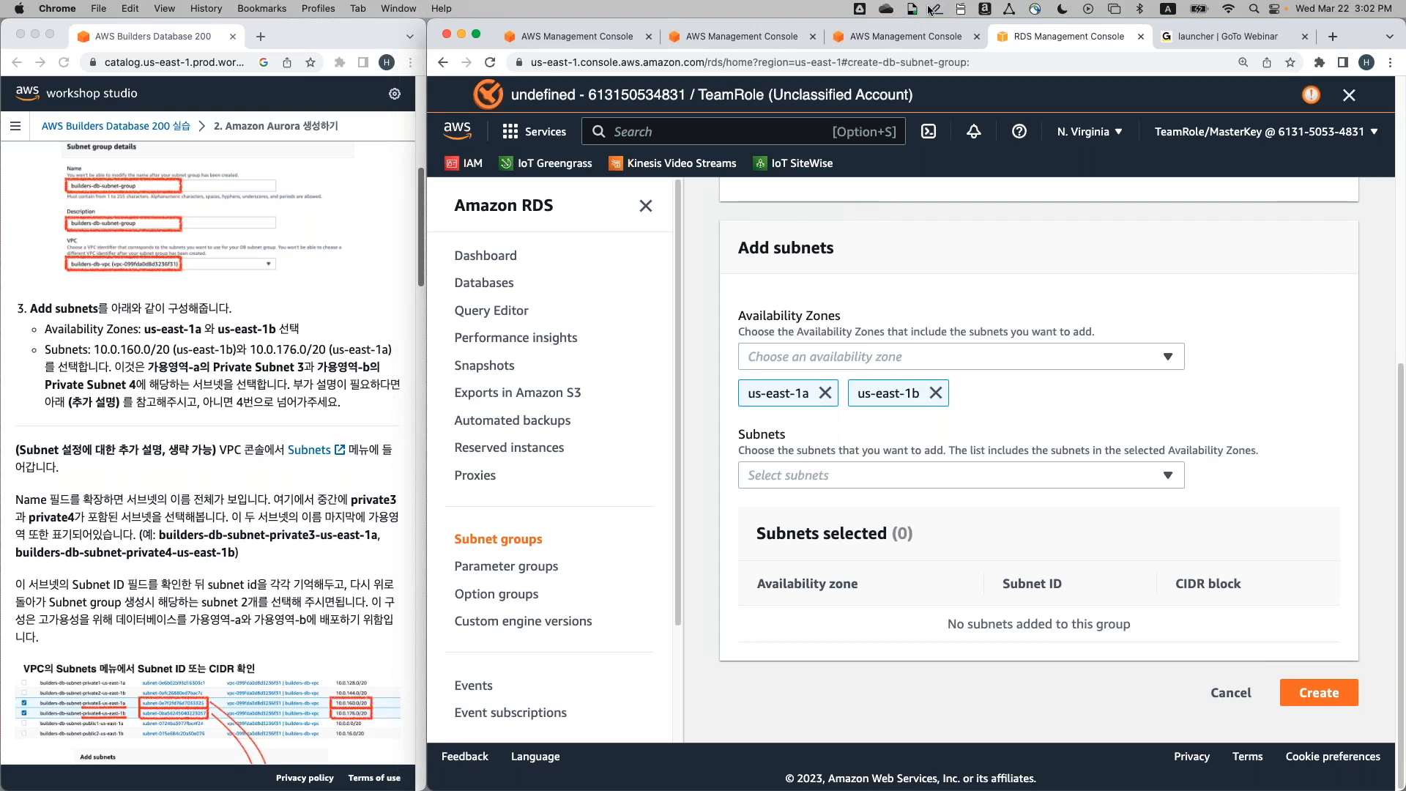
left_click(883, 36)
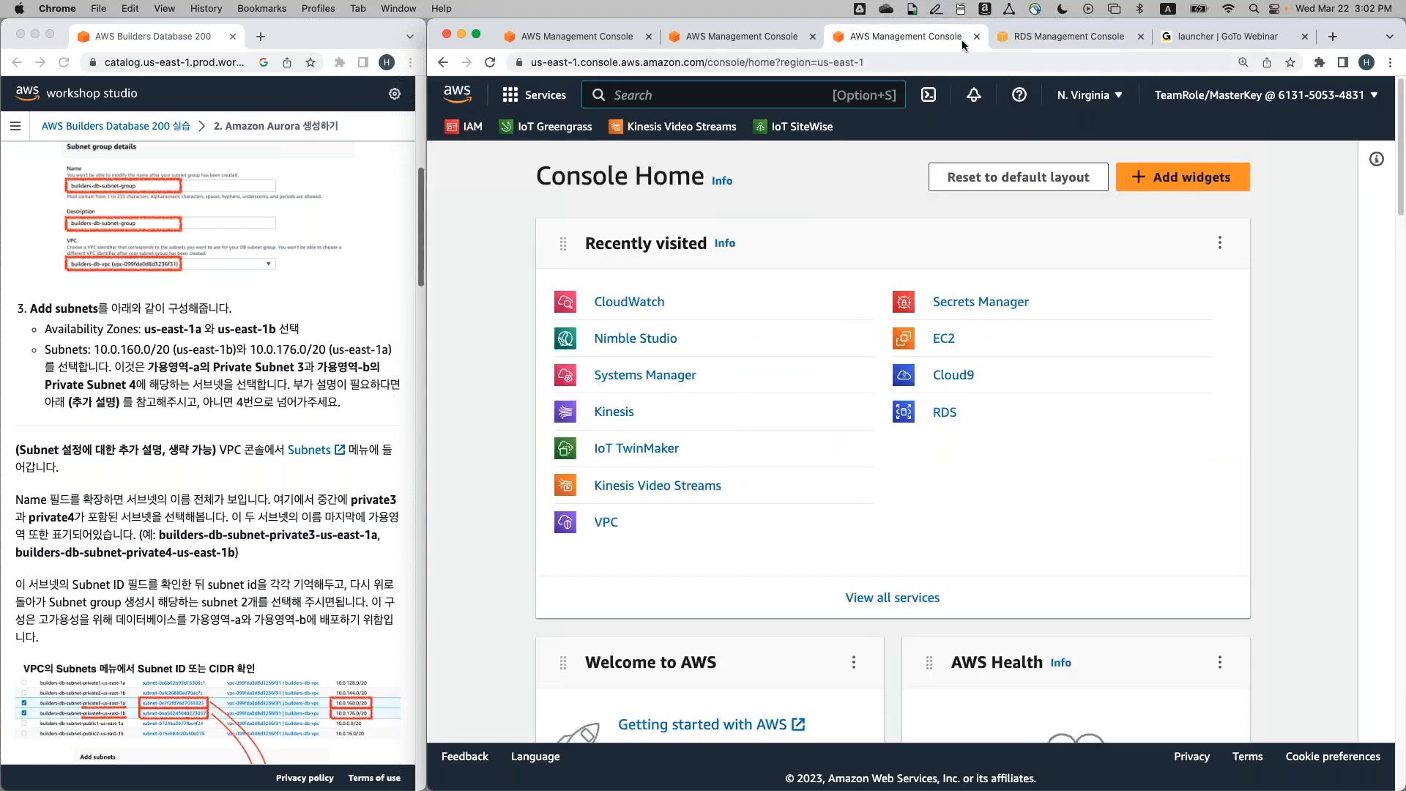
From Console Home, search for 'vpc' and open the VPC service dashboard
left_click(1036, 37)
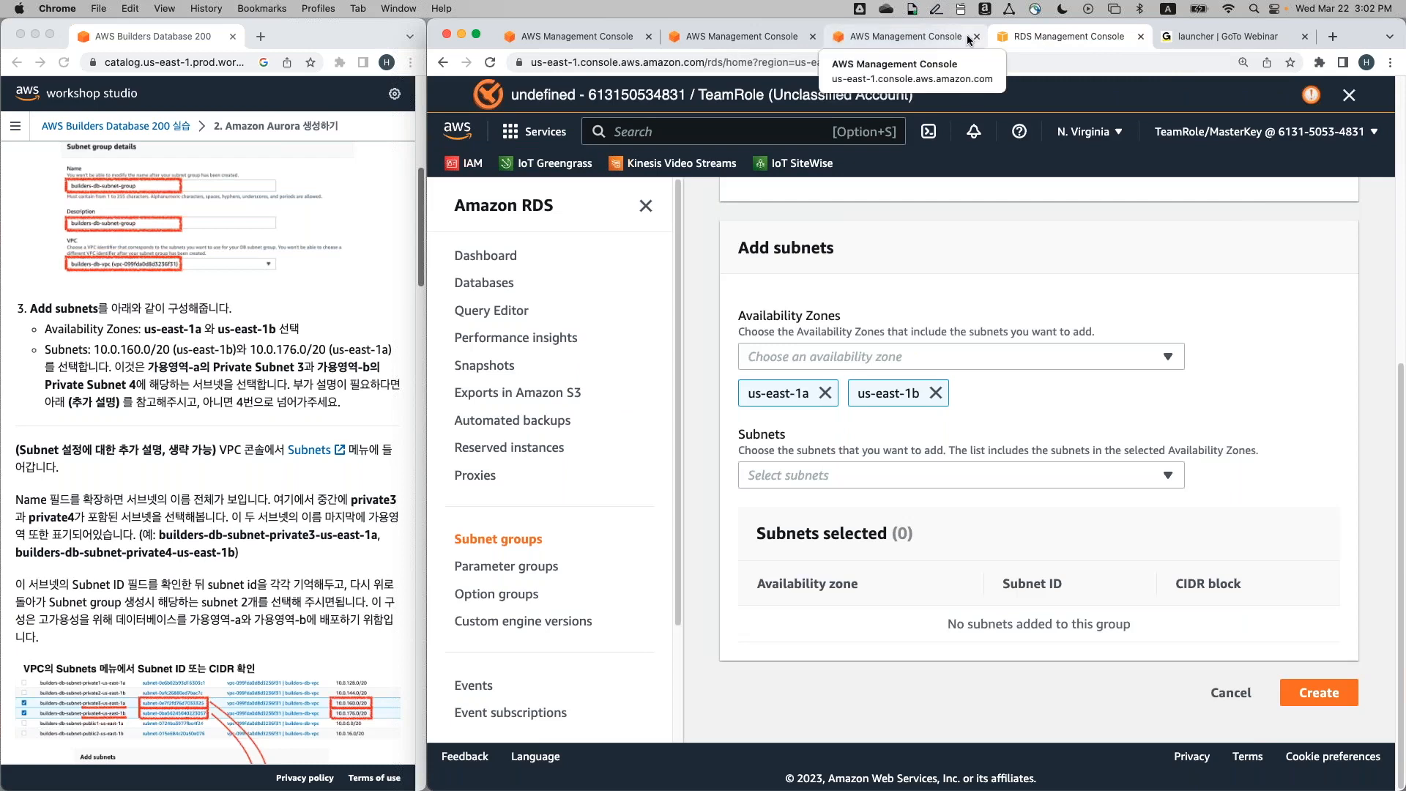
left_click(924, 37)
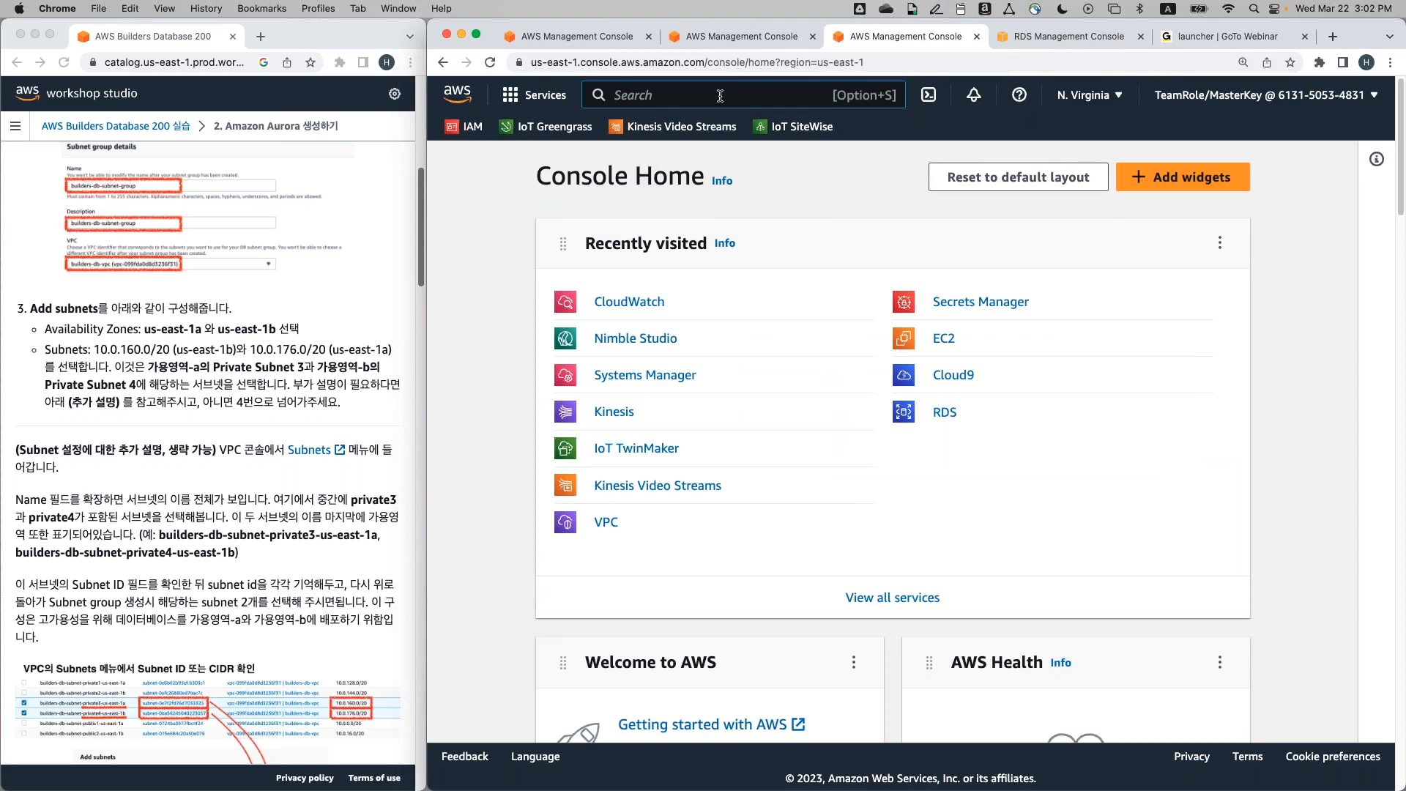
type("v")
type("pc")
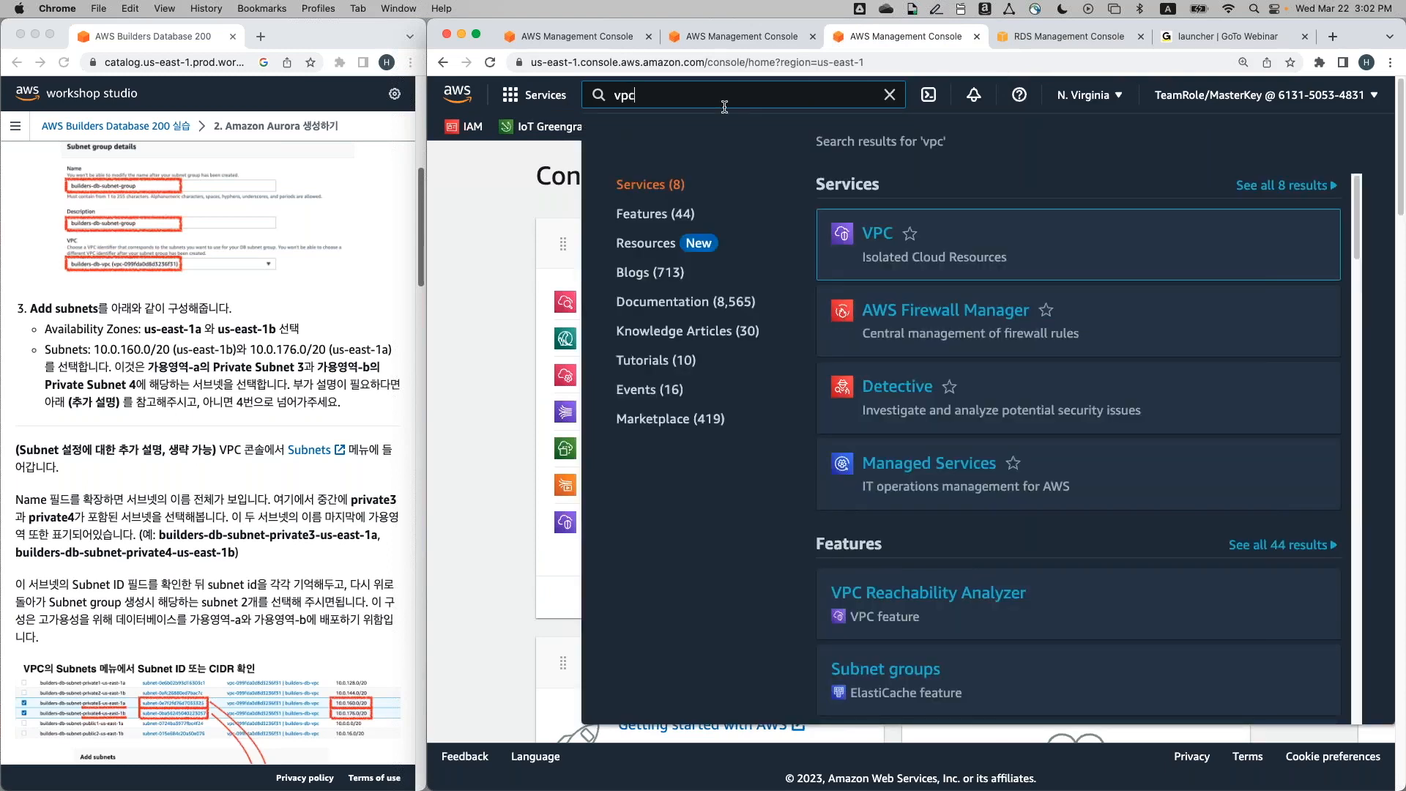
left_click(877, 234)
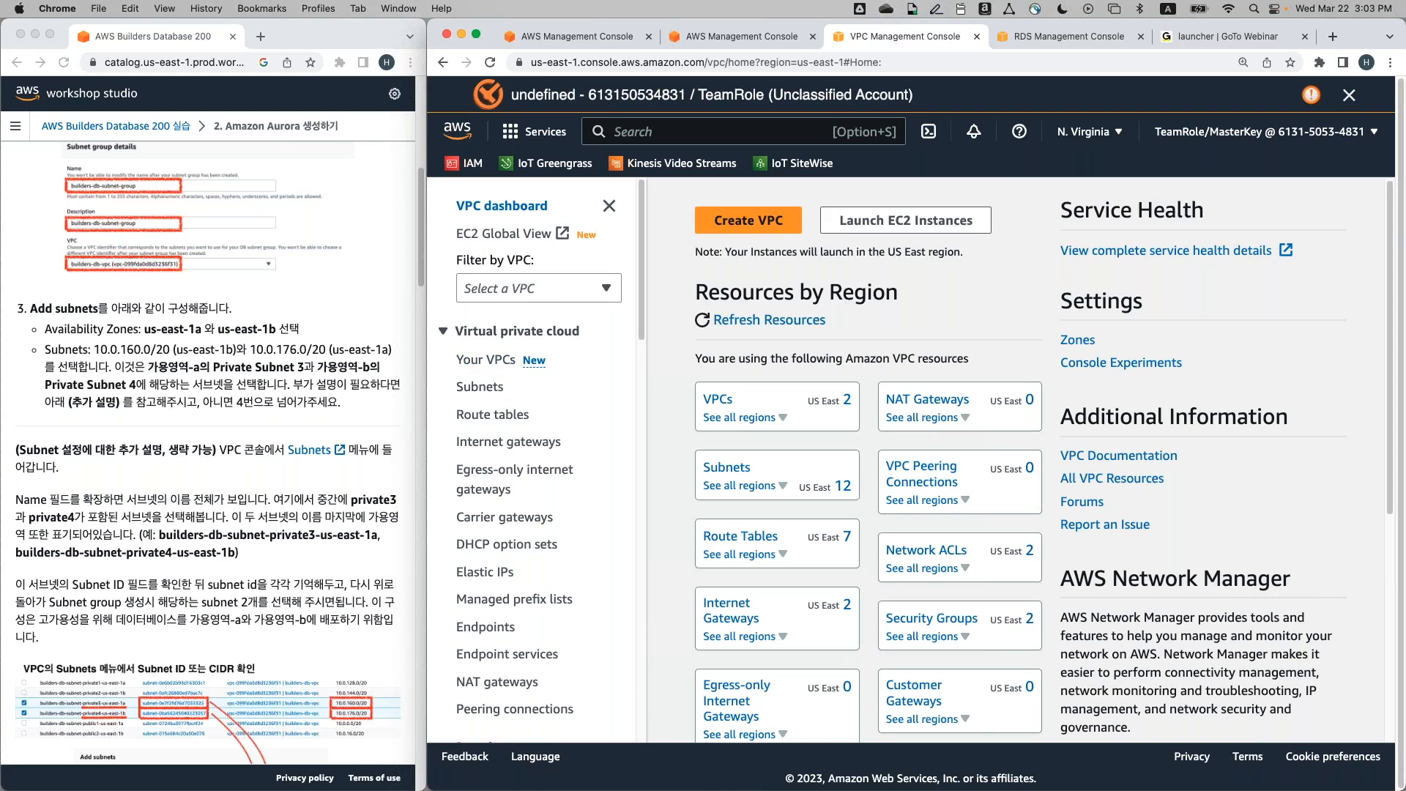
Show the VPC Subnets list with a widened Name column sorted by name
left_click(481, 388)
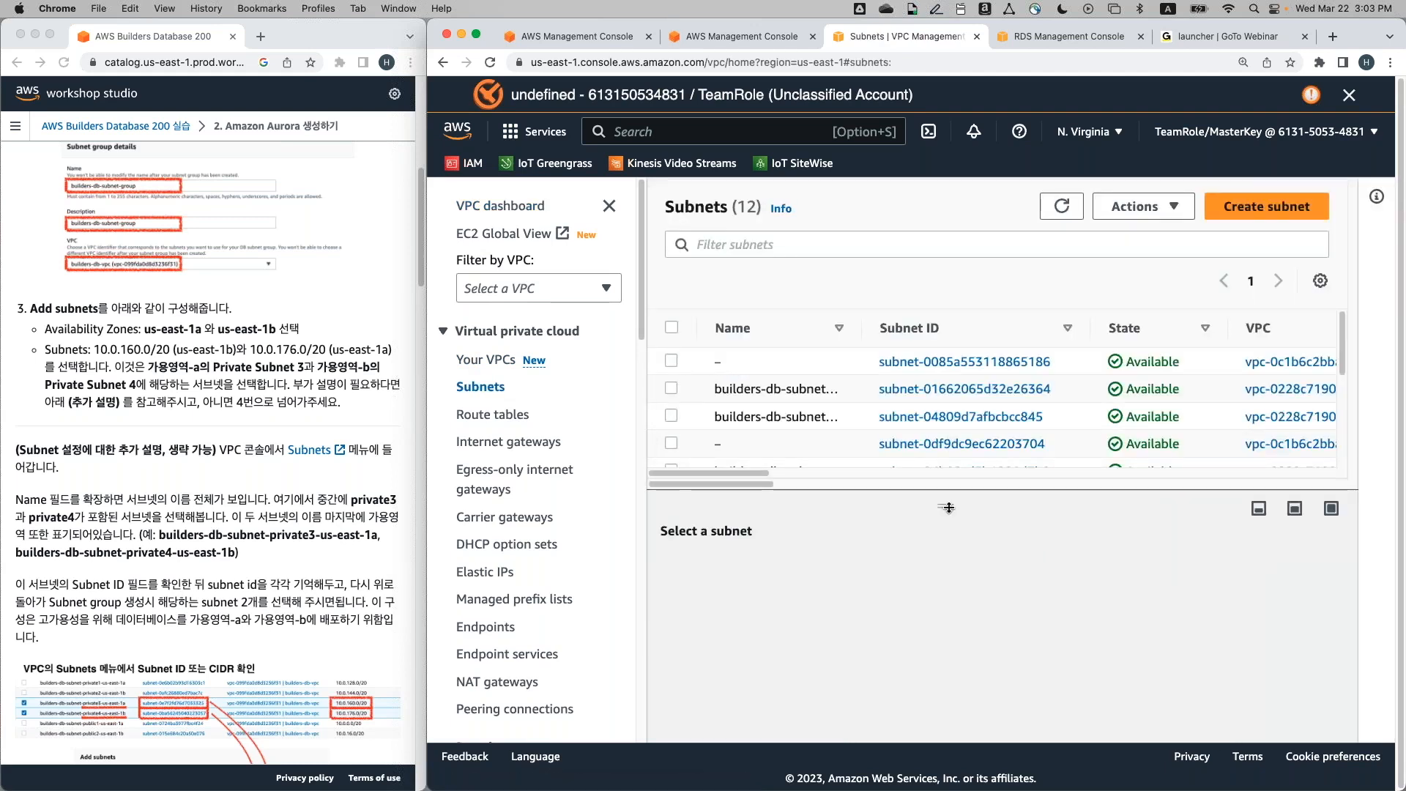
left_click_drag(949, 507, 951, 635)
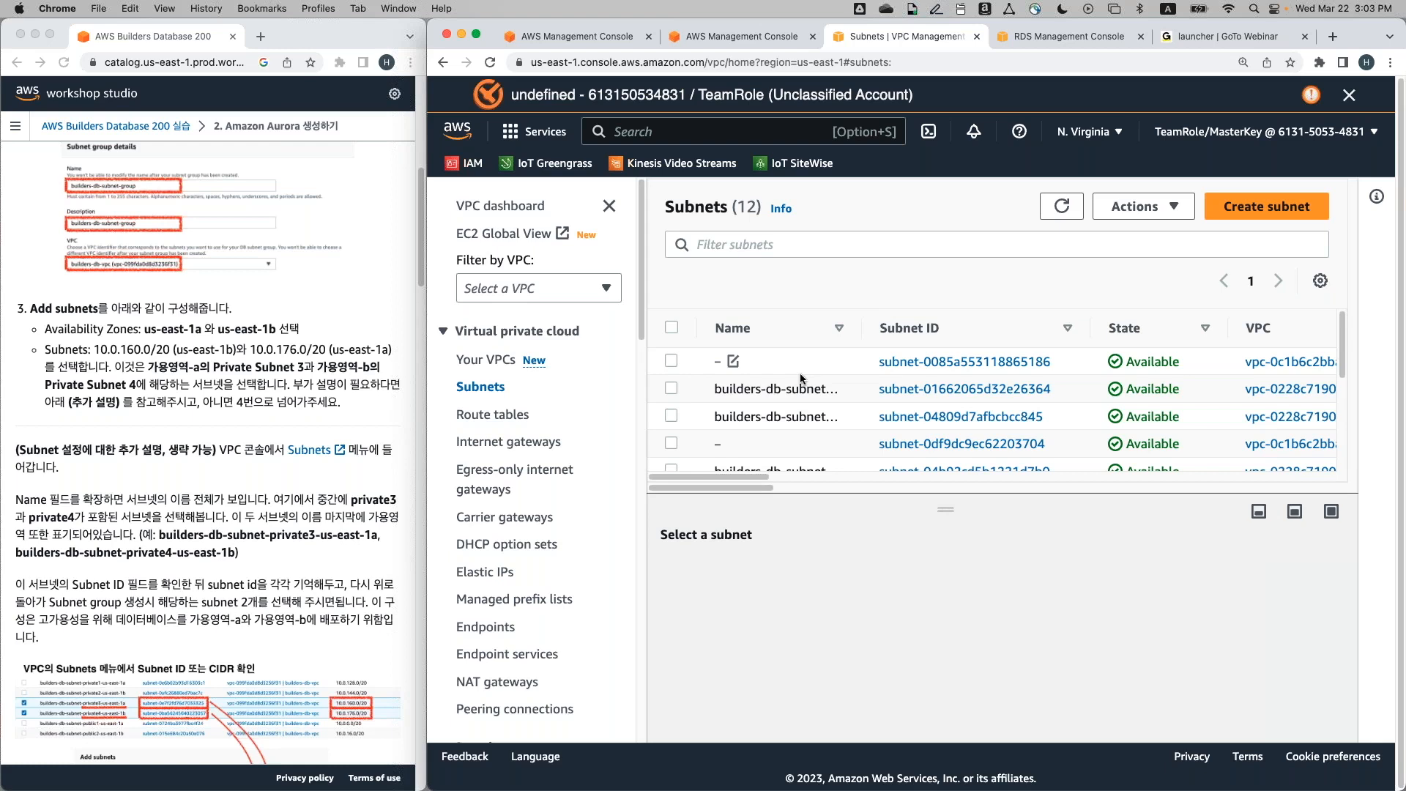
left_click_drag(861, 328, 1065, 329)
scroll(968, 376, "down", 1)
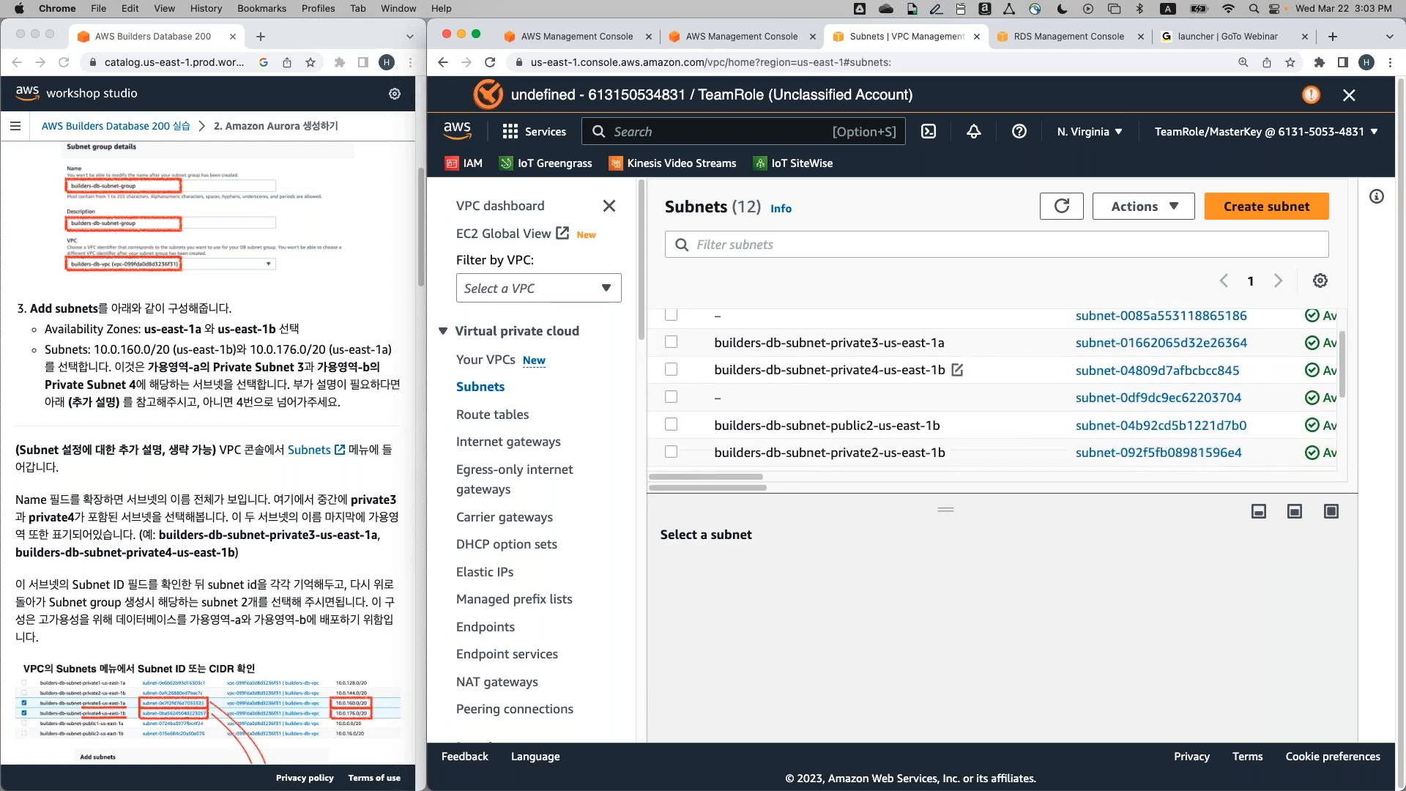
scroll(910, 406, "up", 1)
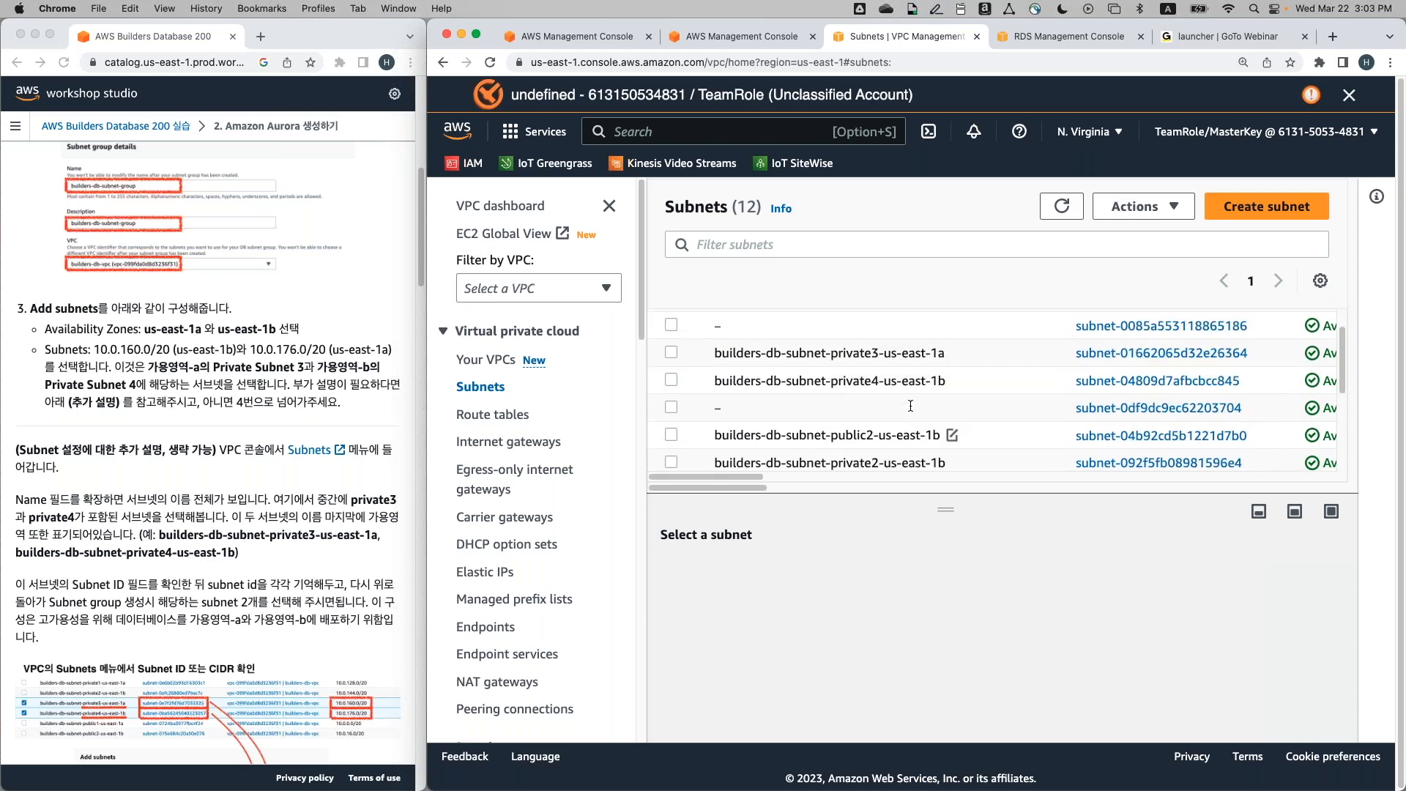
scroll(910, 405, "down", 1)
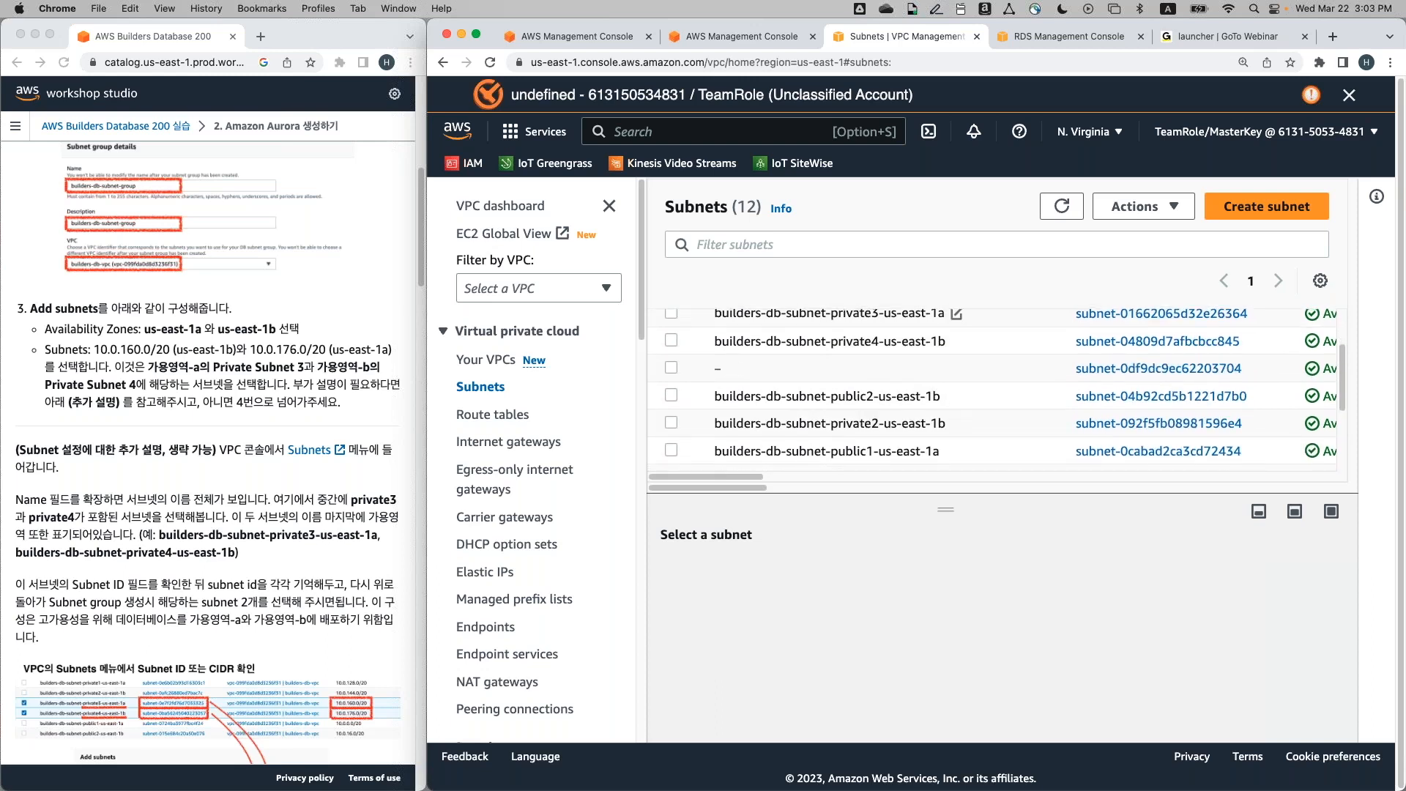
scroll(865, 416, "up", 1)
scroll(799, 338, "up", 3)
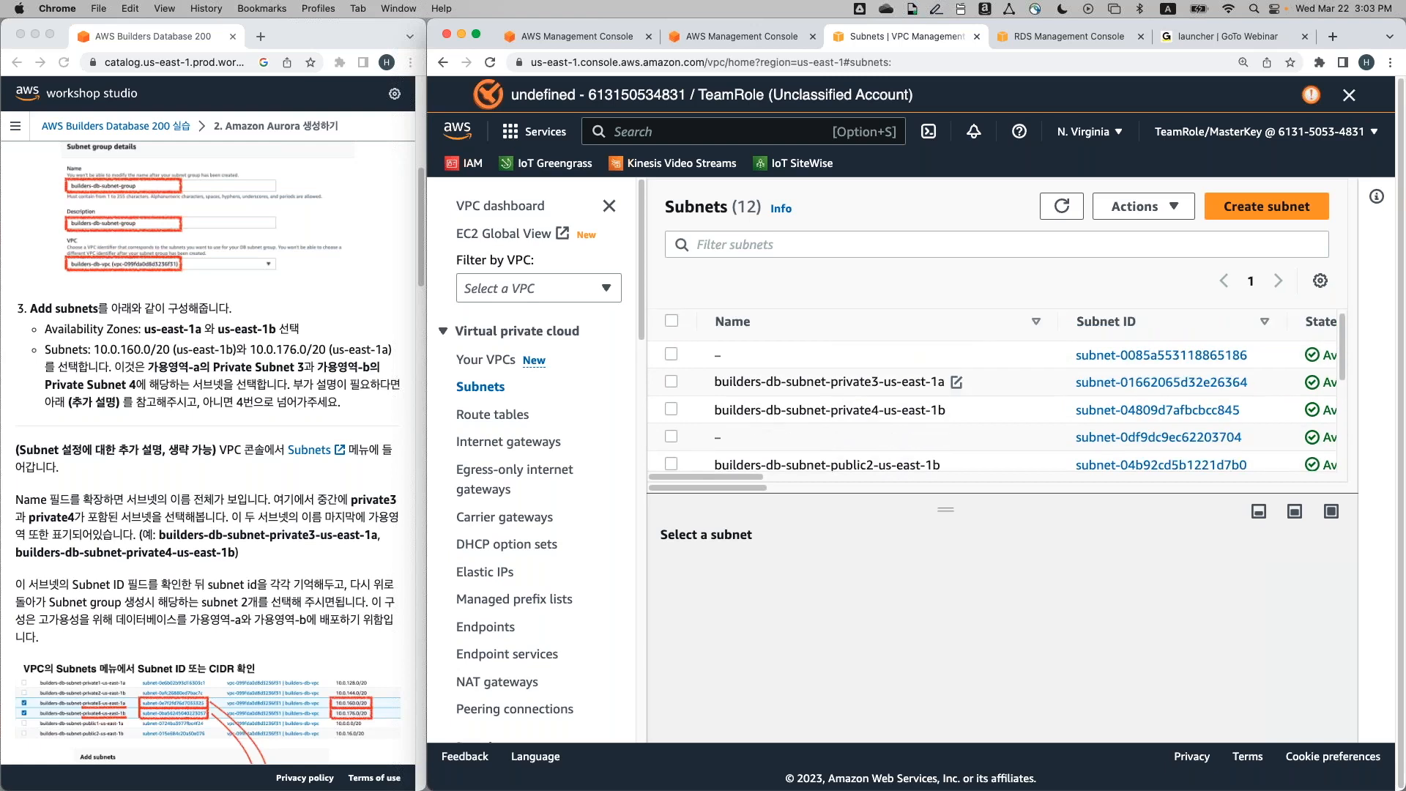
left_click(799, 336)
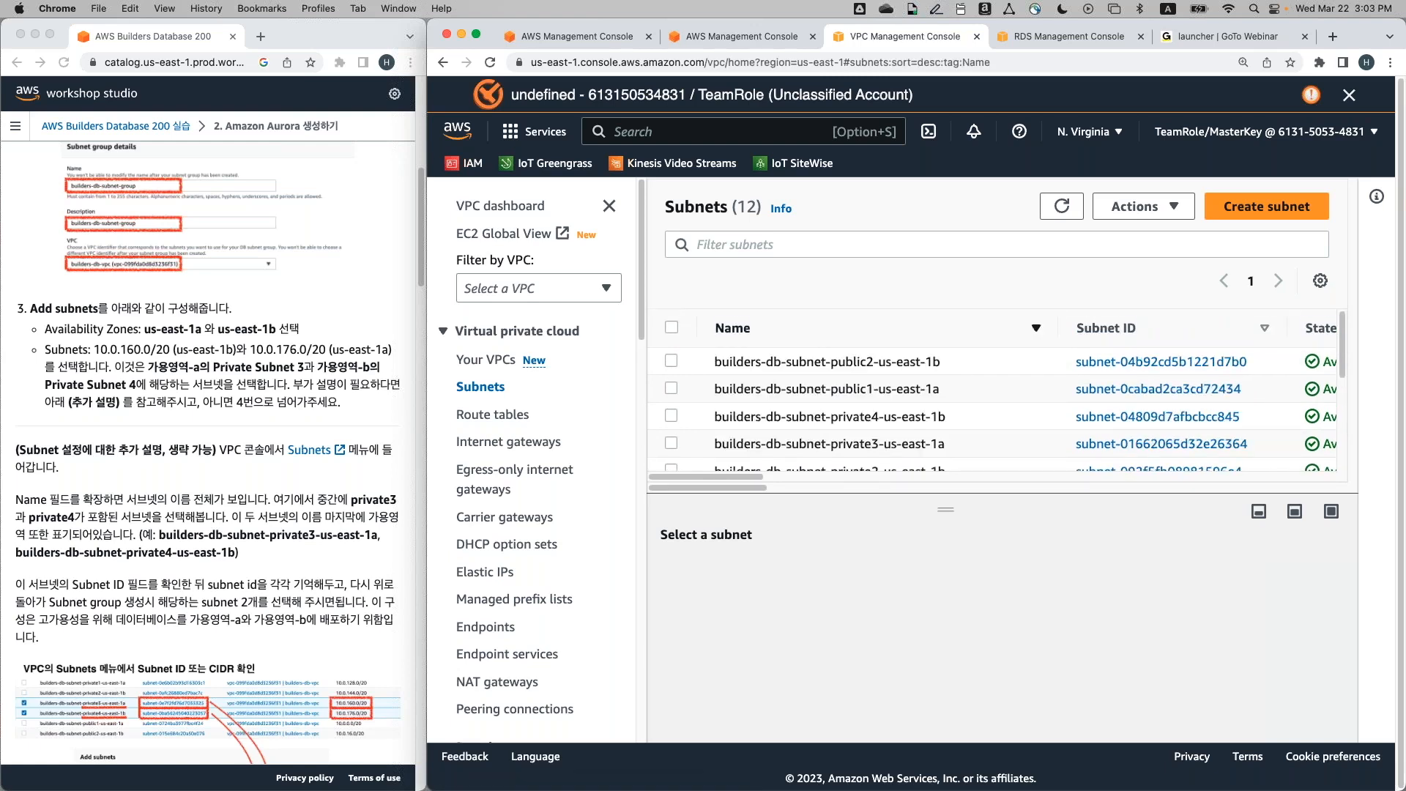
Locate the private3 and private4 subnet IDs, then return to the RDS subnet group tab
scroll(937, 408, "down", 1)
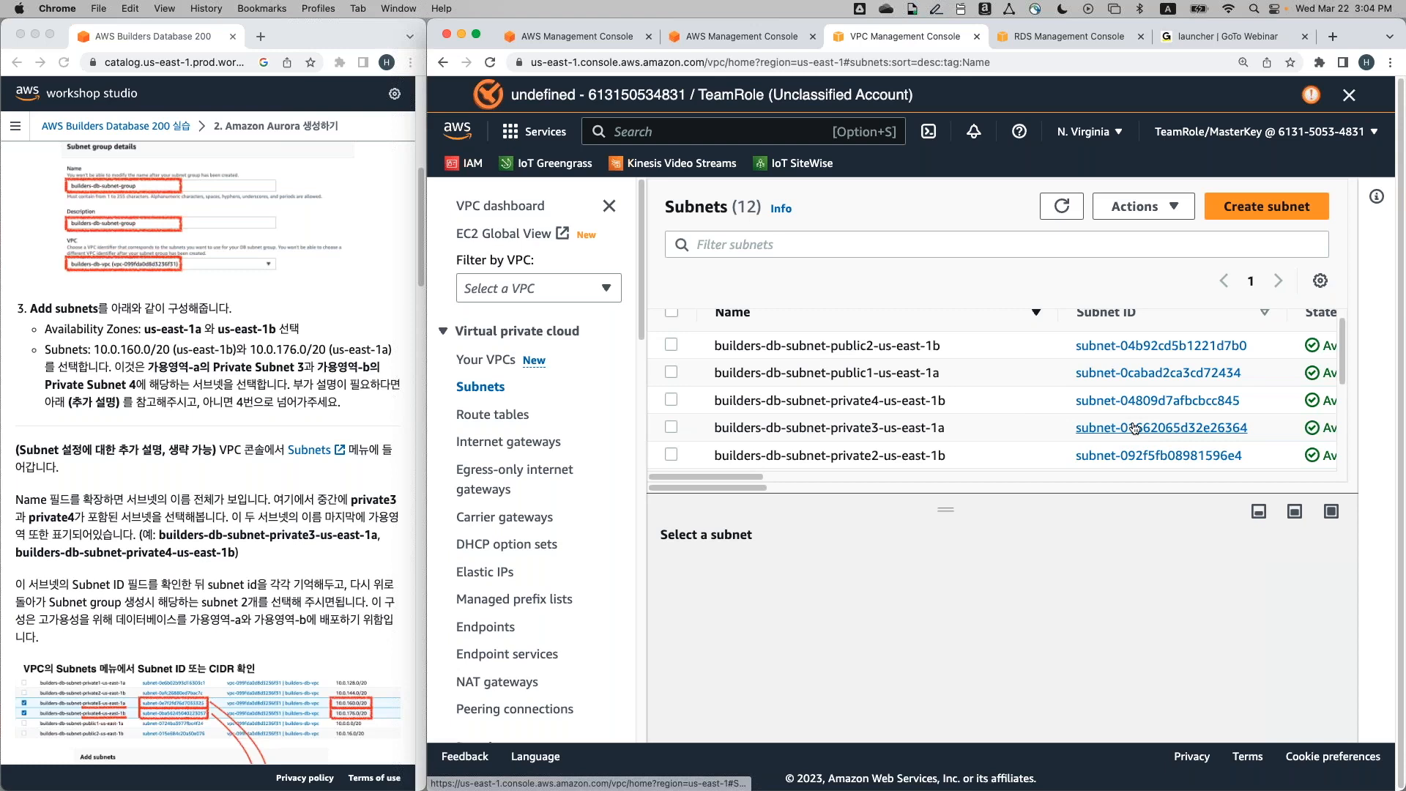
scroll(1134, 427, "down", 1)
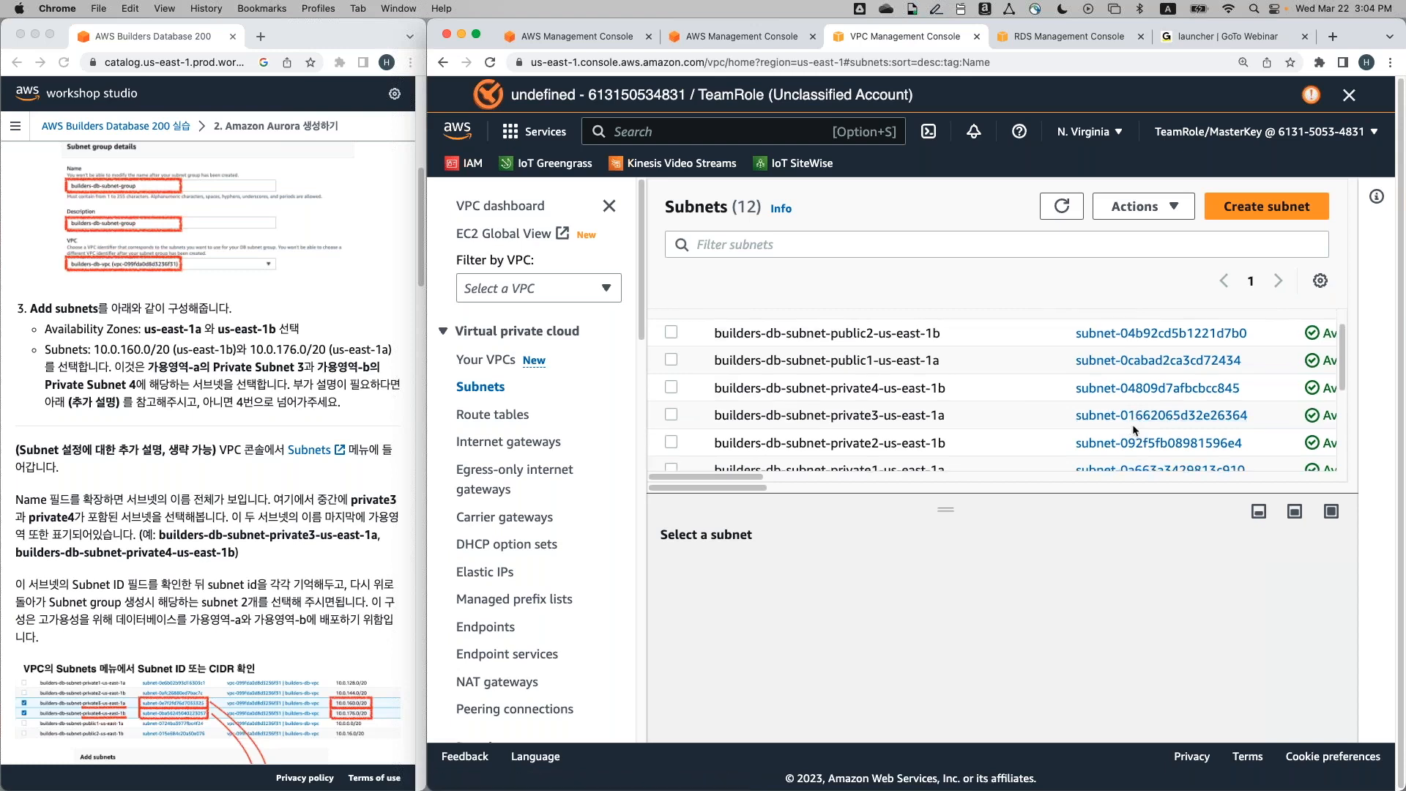
scroll(1210, 426, "up", 1)
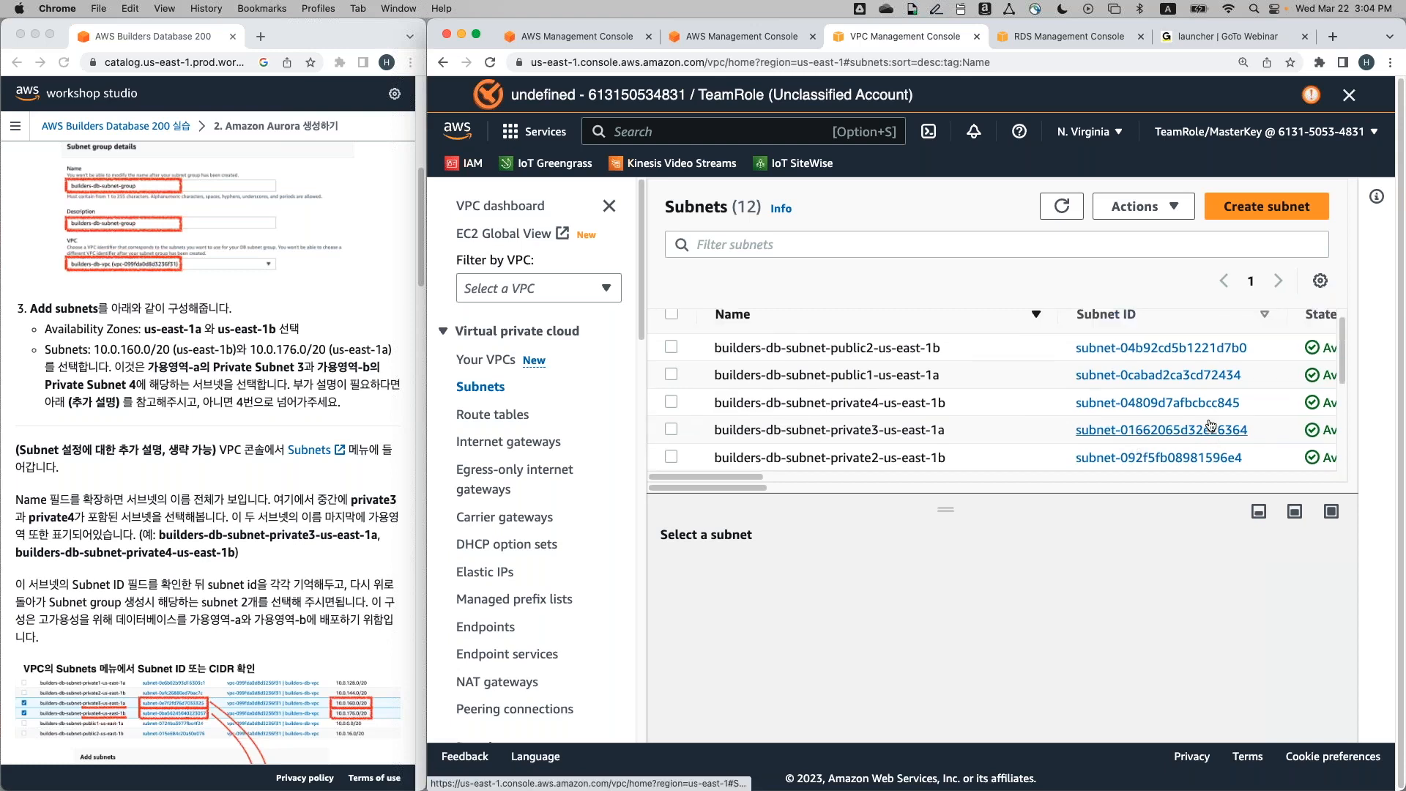
scroll(1210, 426, "down", 2)
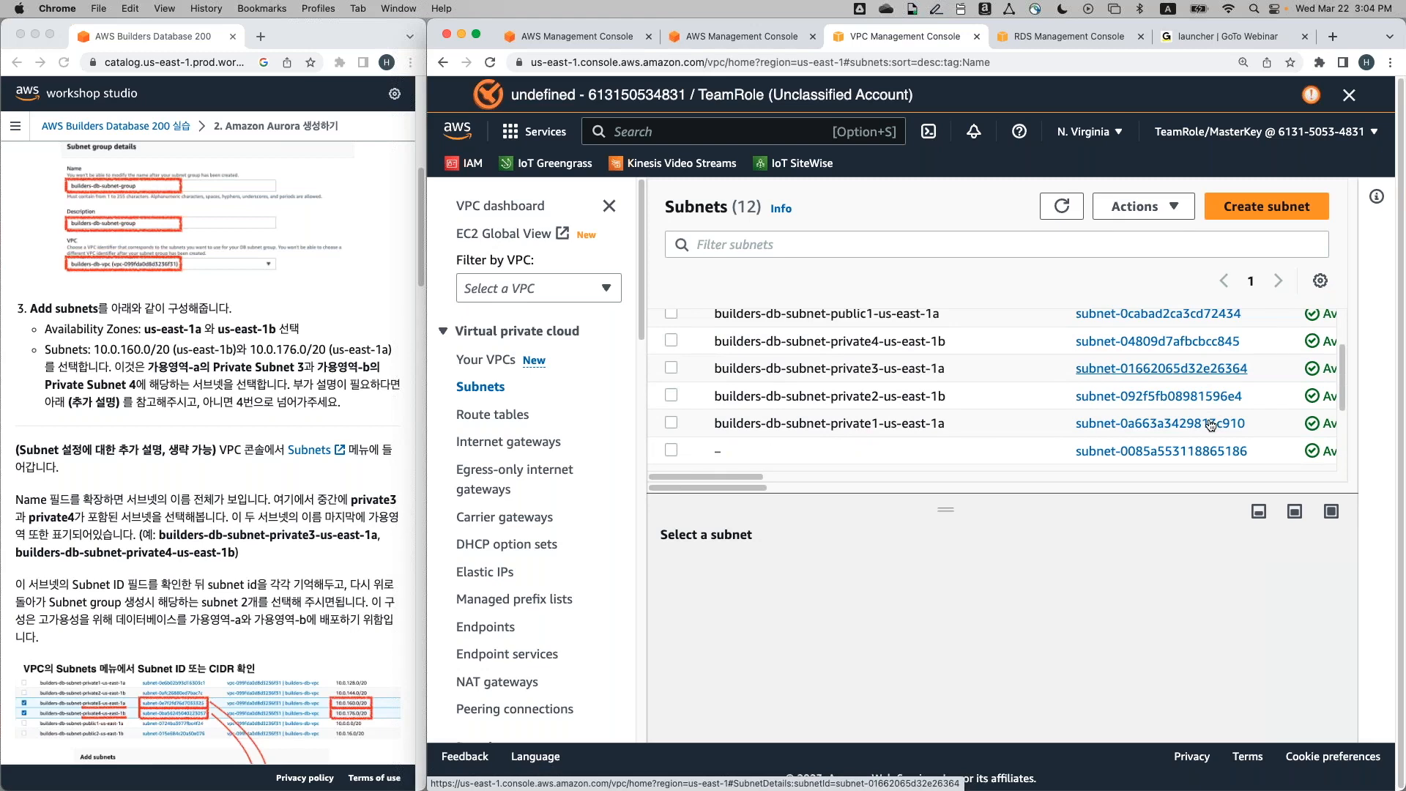
scroll(1210, 425, "up", 1)
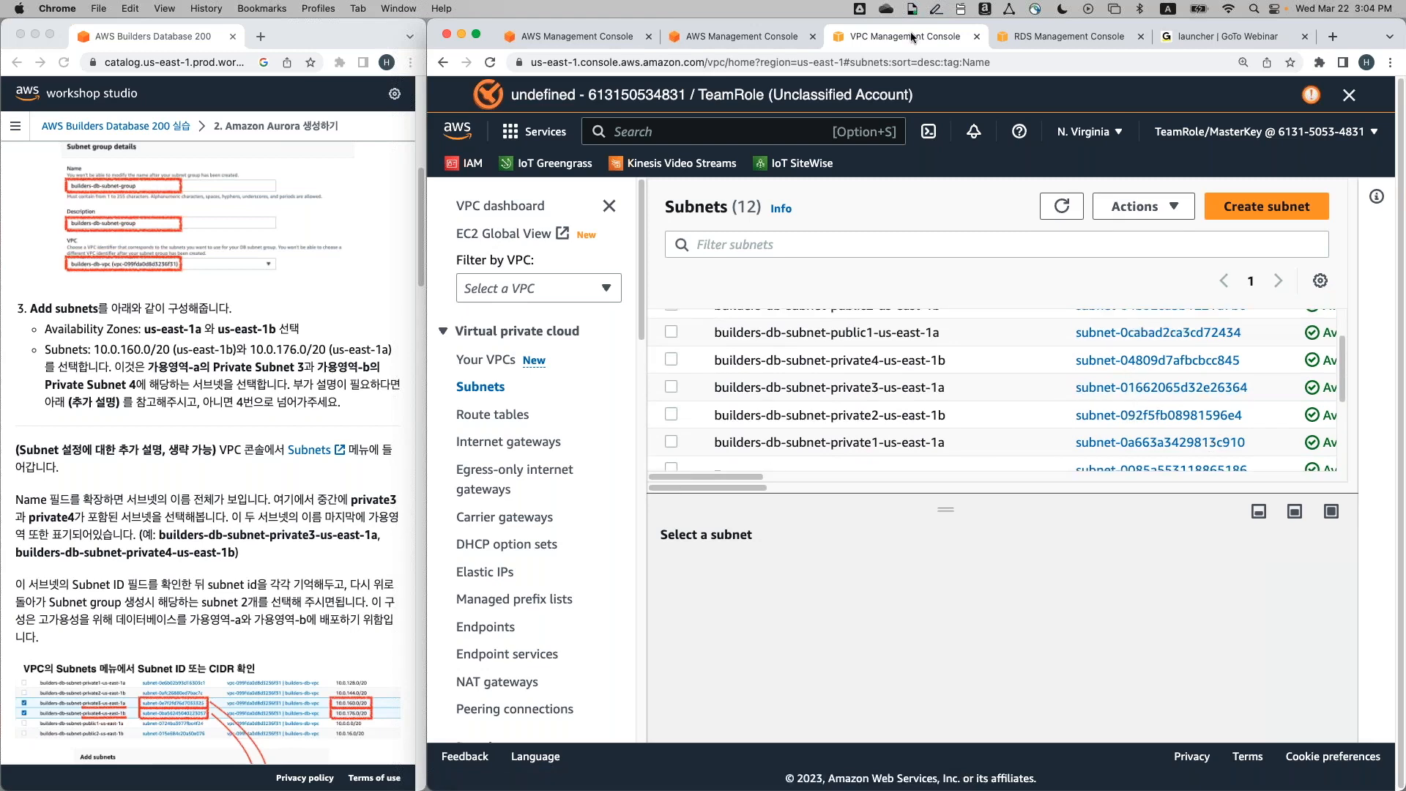
left_click(1030, 40)
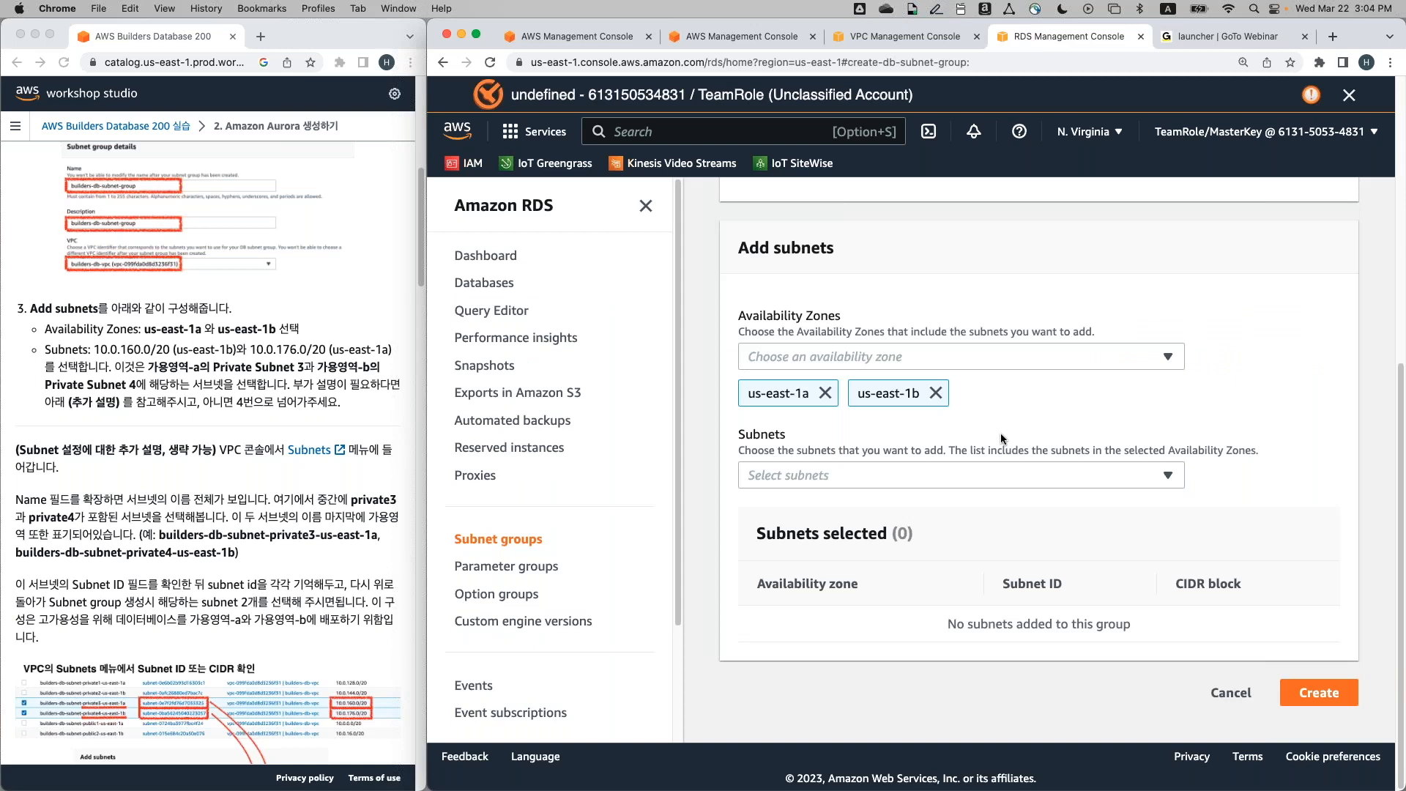
Select subnet-01662065d32e26364 (us-east-1a) and subnet-04809d7afbcbcc845 (us-east-1b) for the subnet group
left_click(1030, 477)
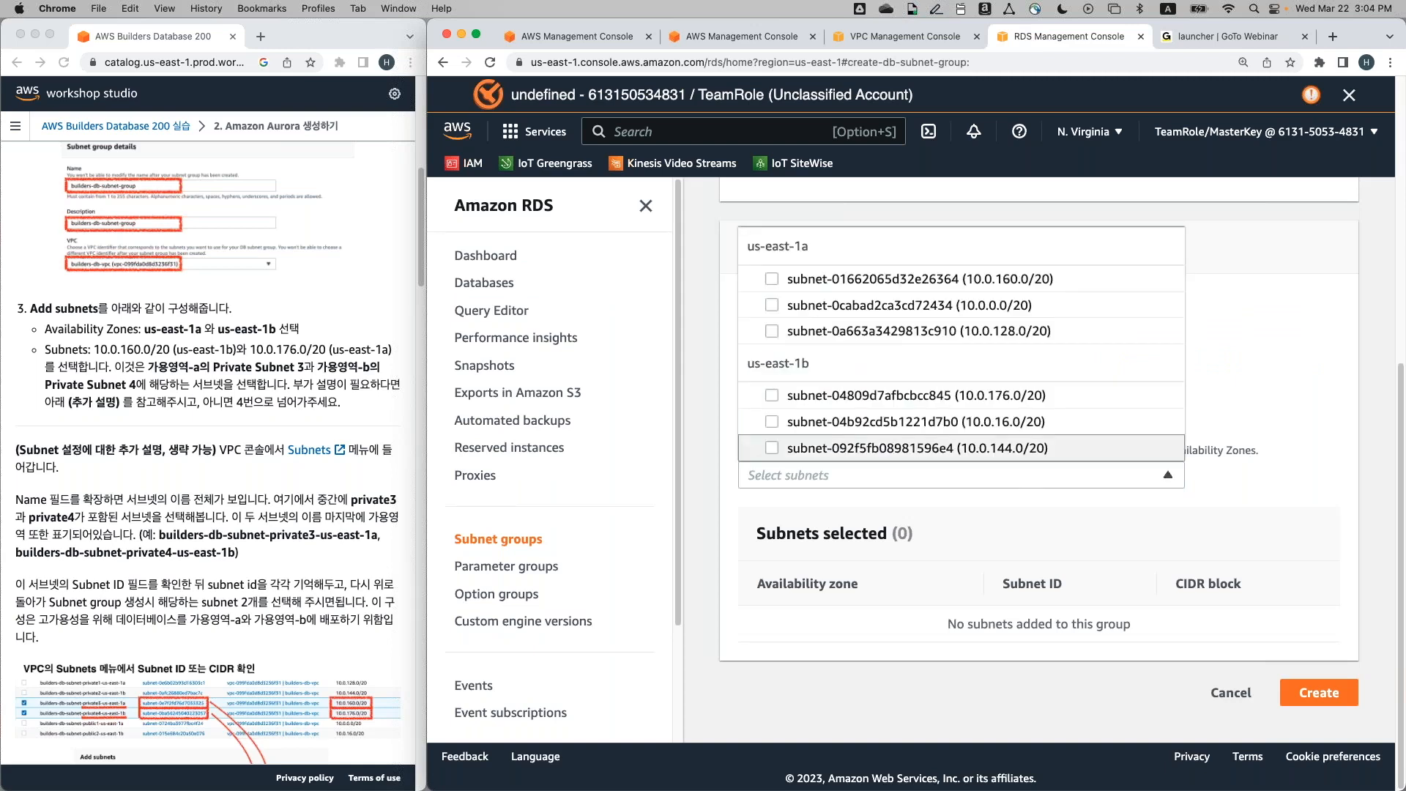
left_click(772, 279)
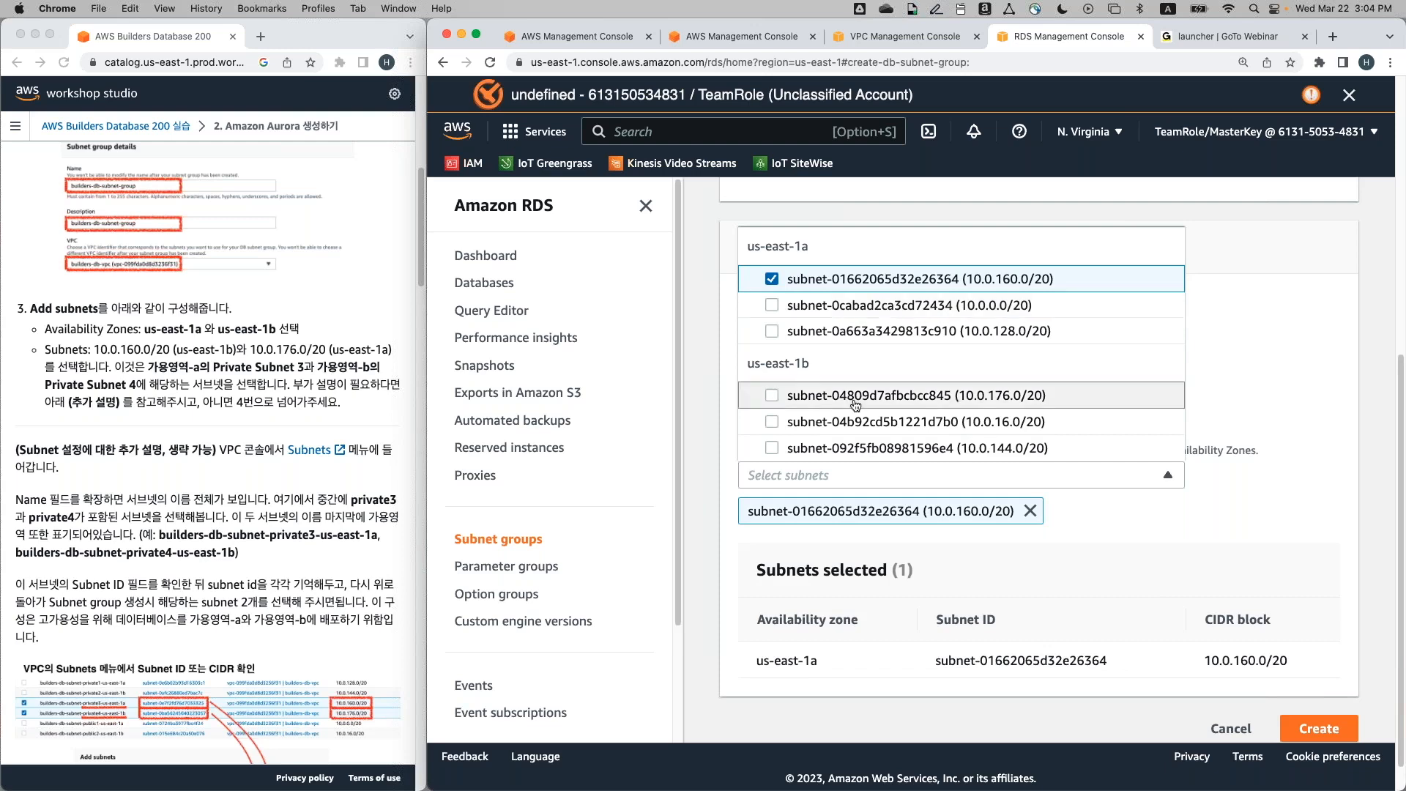
left_click(771, 396)
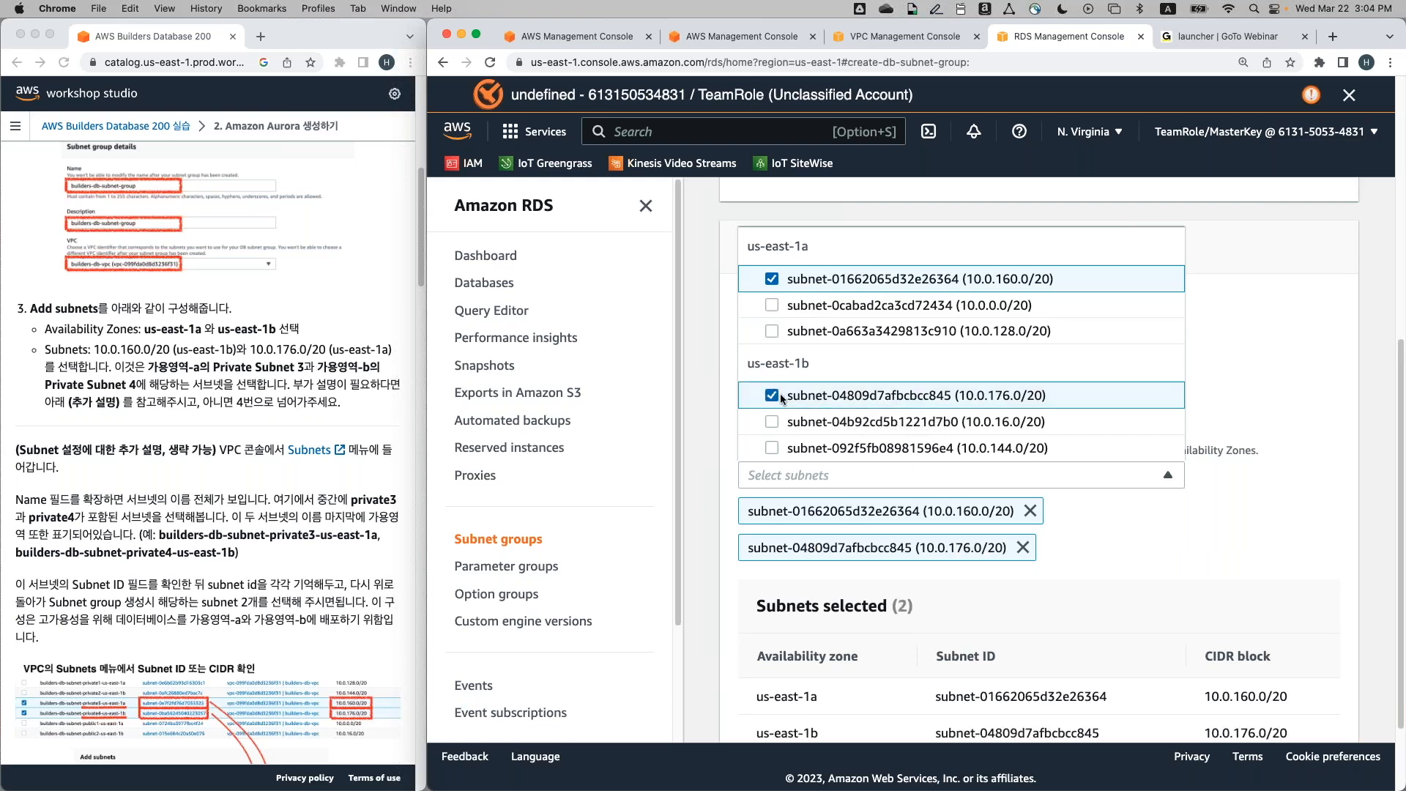
left_click(1299, 322)
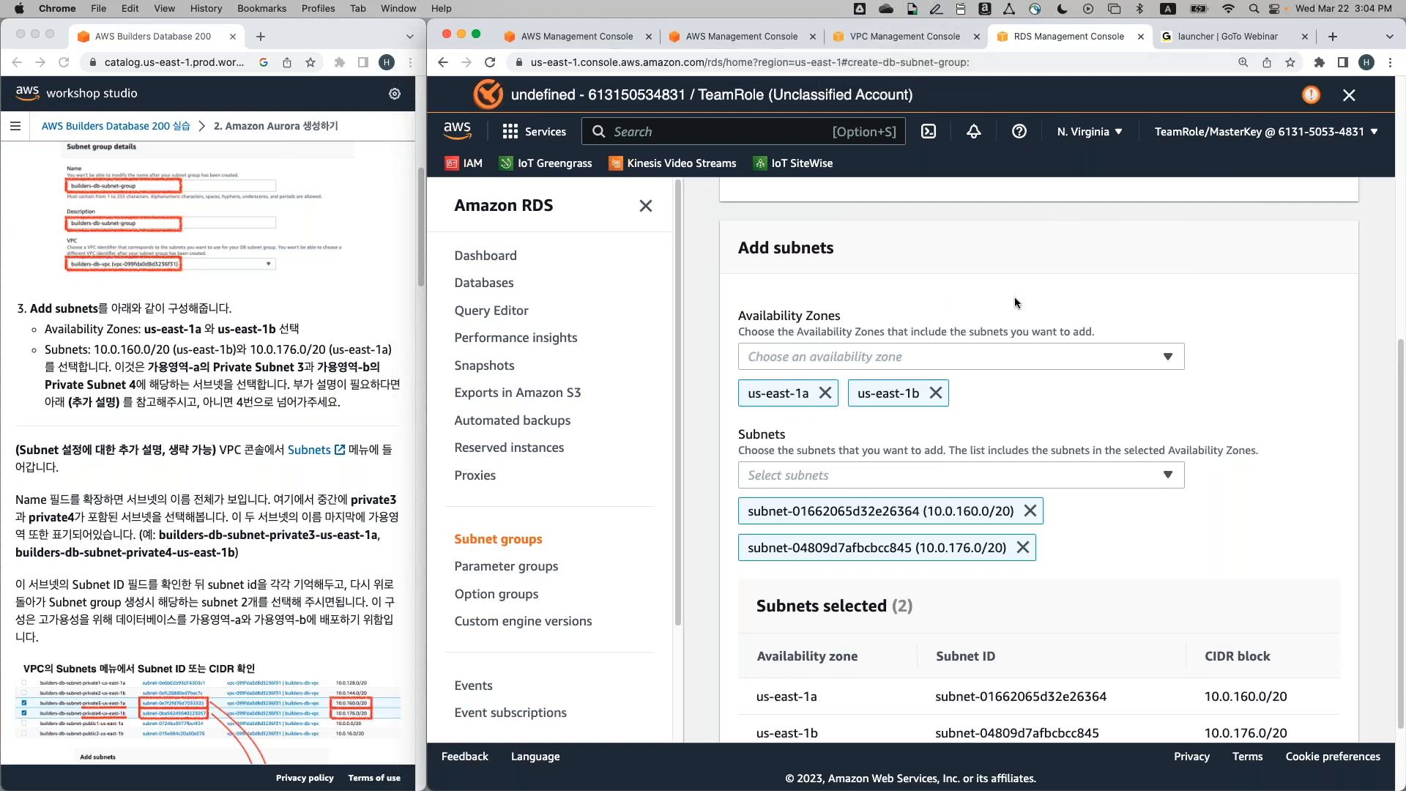
scroll(1015, 301, "down", 3)
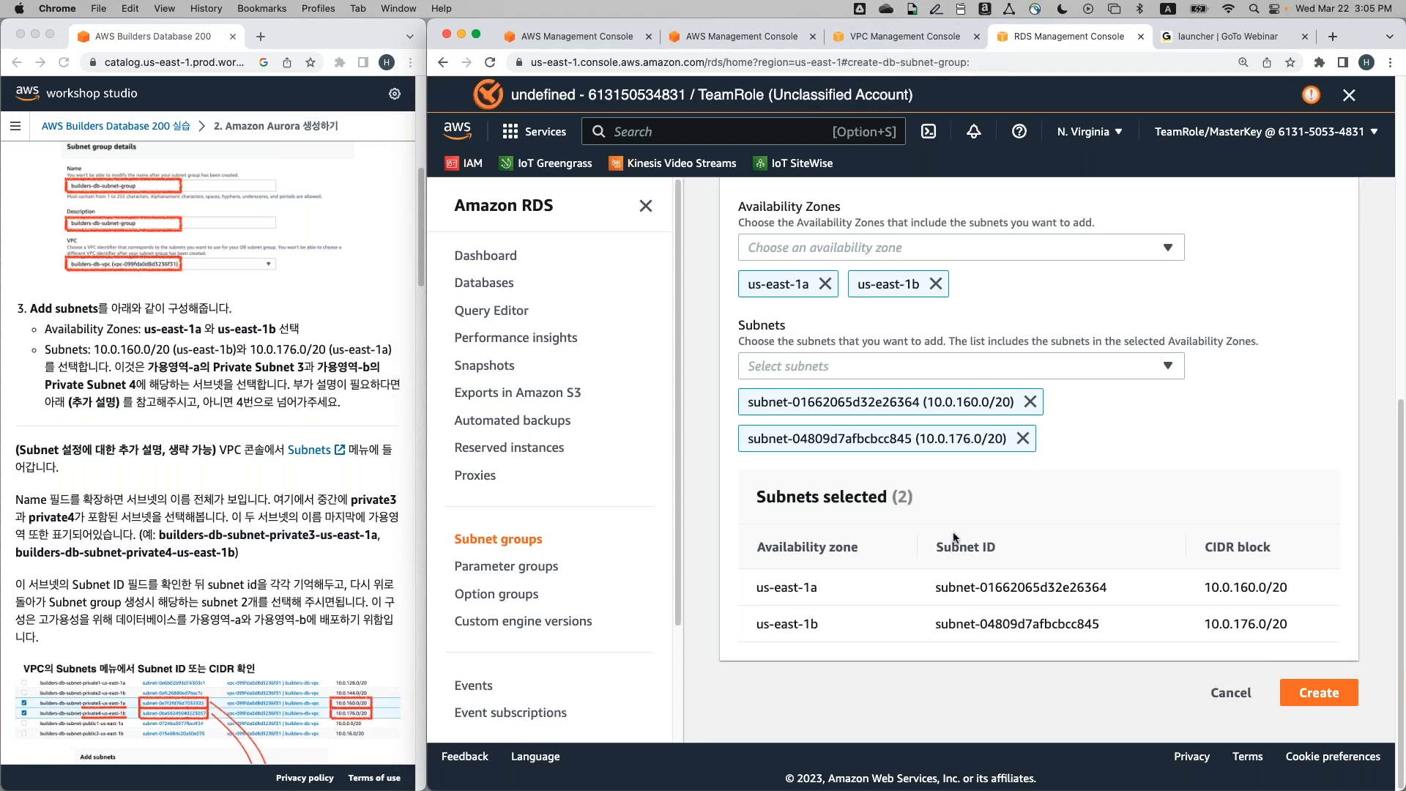
left_click(905, 36)
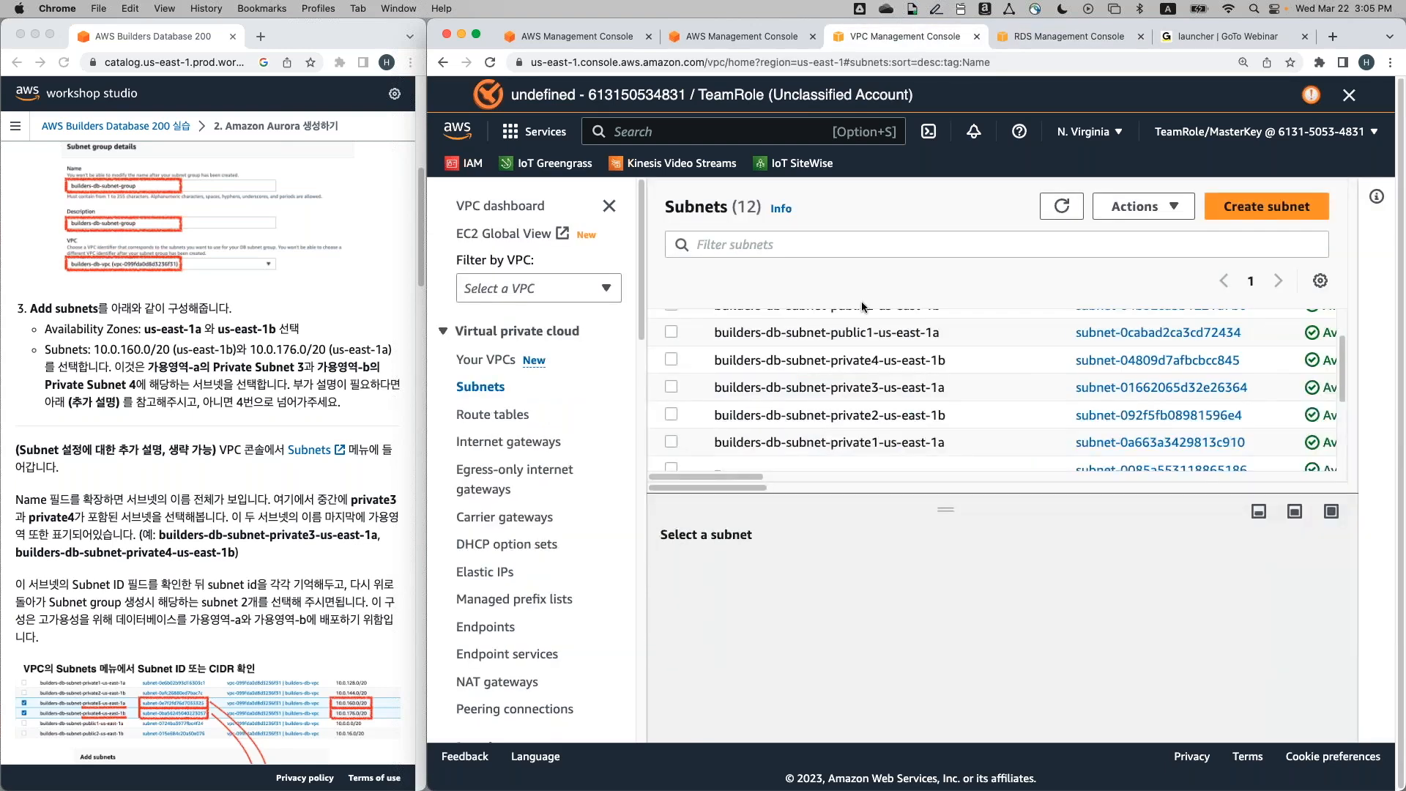
scroll(878, 366, "up", 1)
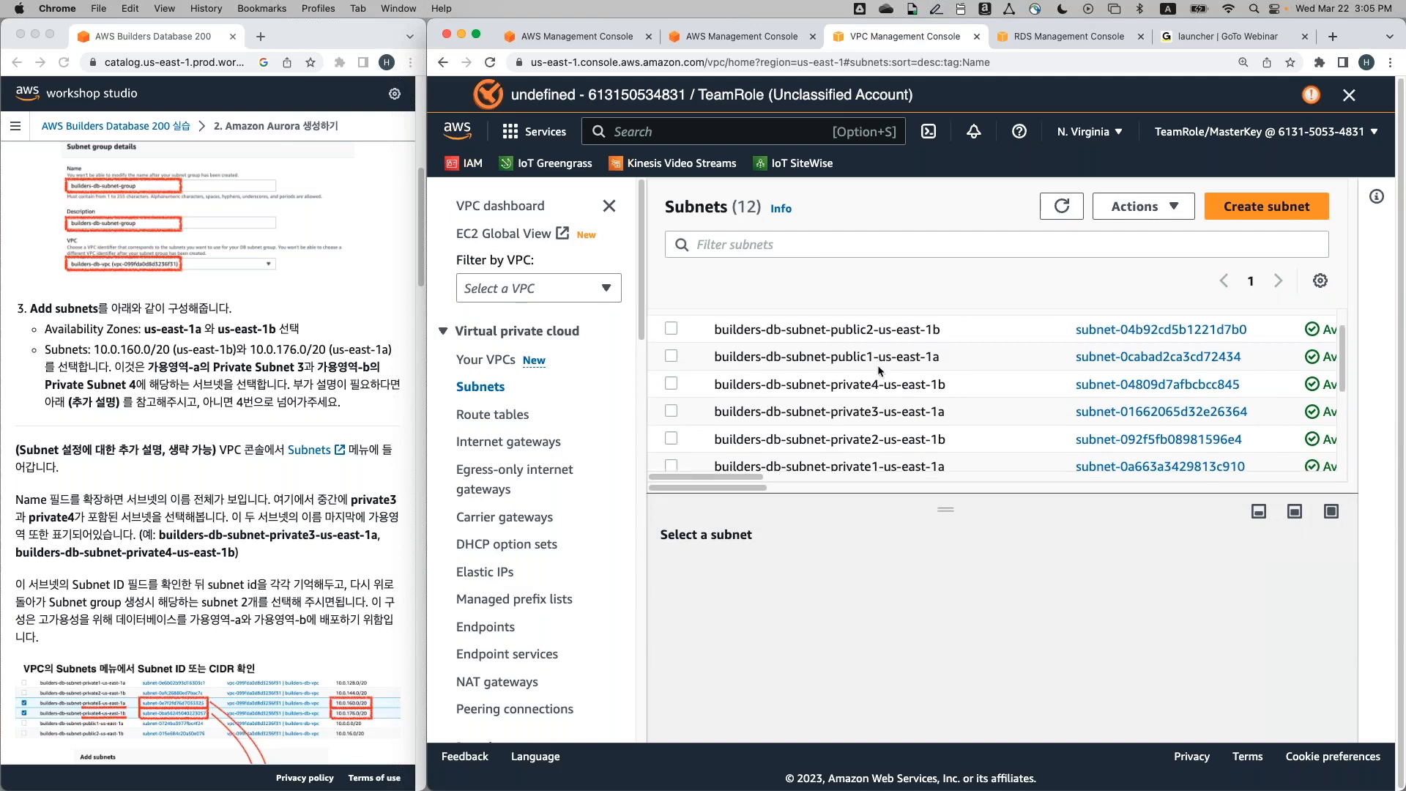
scroll(877, 364, "down", 1)
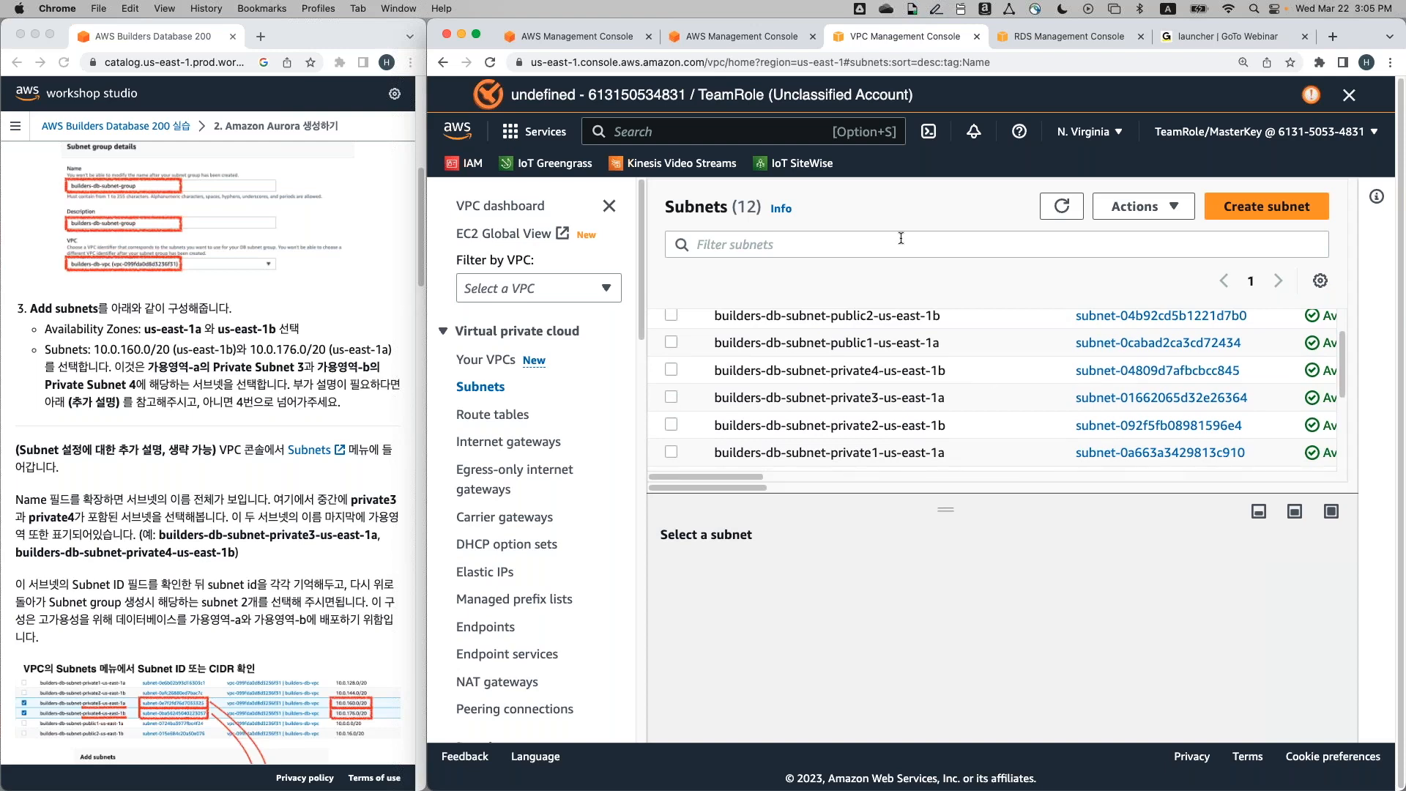
left_click(1035, 37)
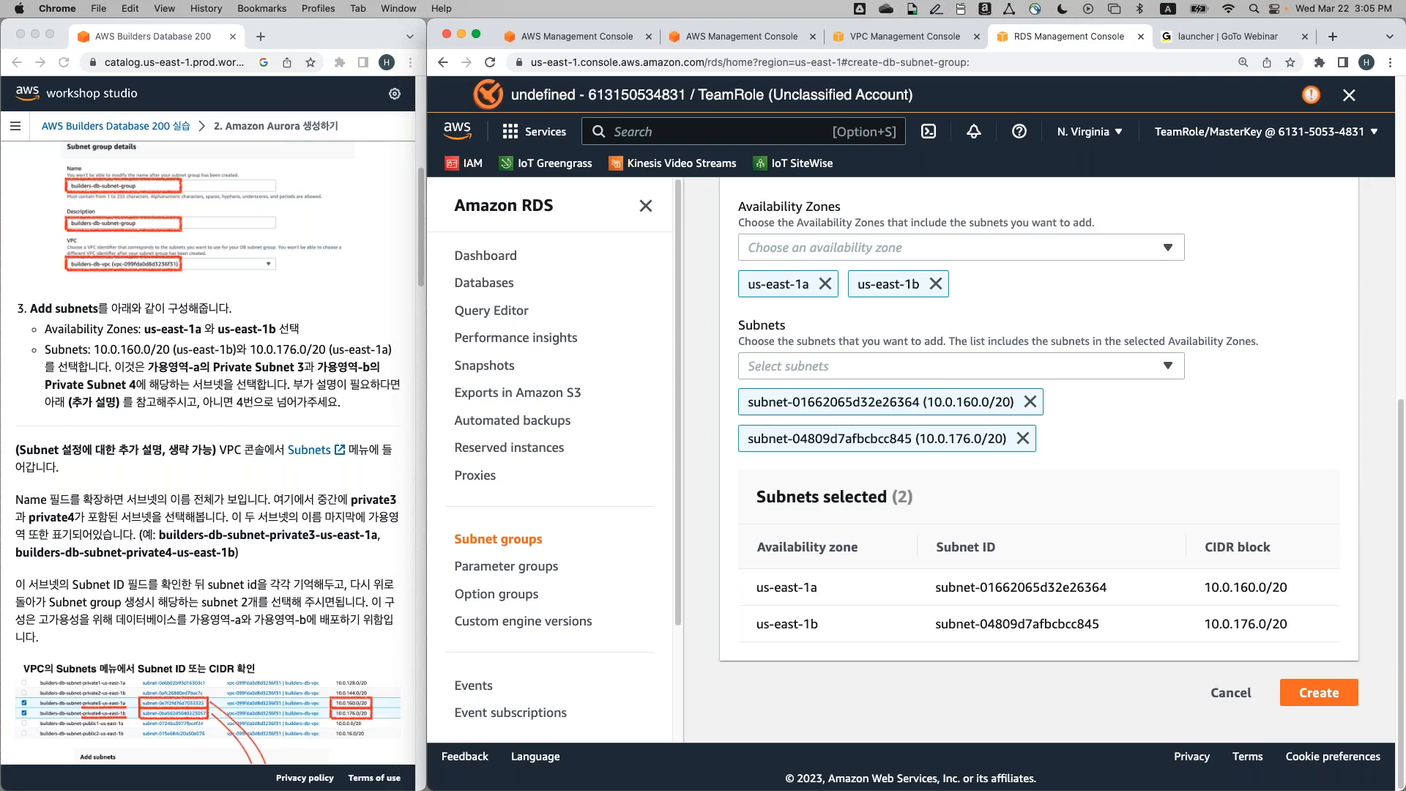
Submit the form to create builders-db-subnet-group in the builders-db VPC
scroll(384, 540, "down", 10)
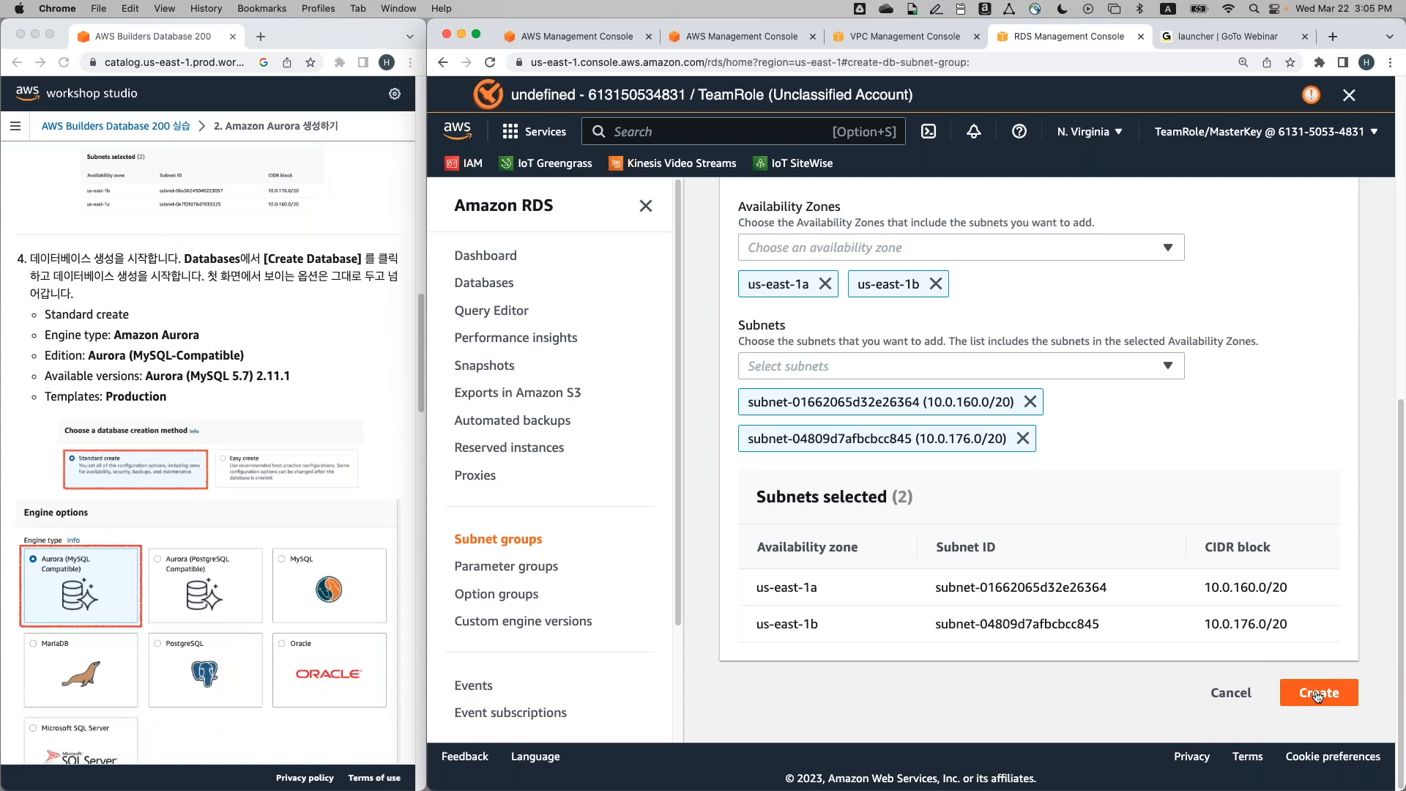
scroll(314, 579, "up", 6)
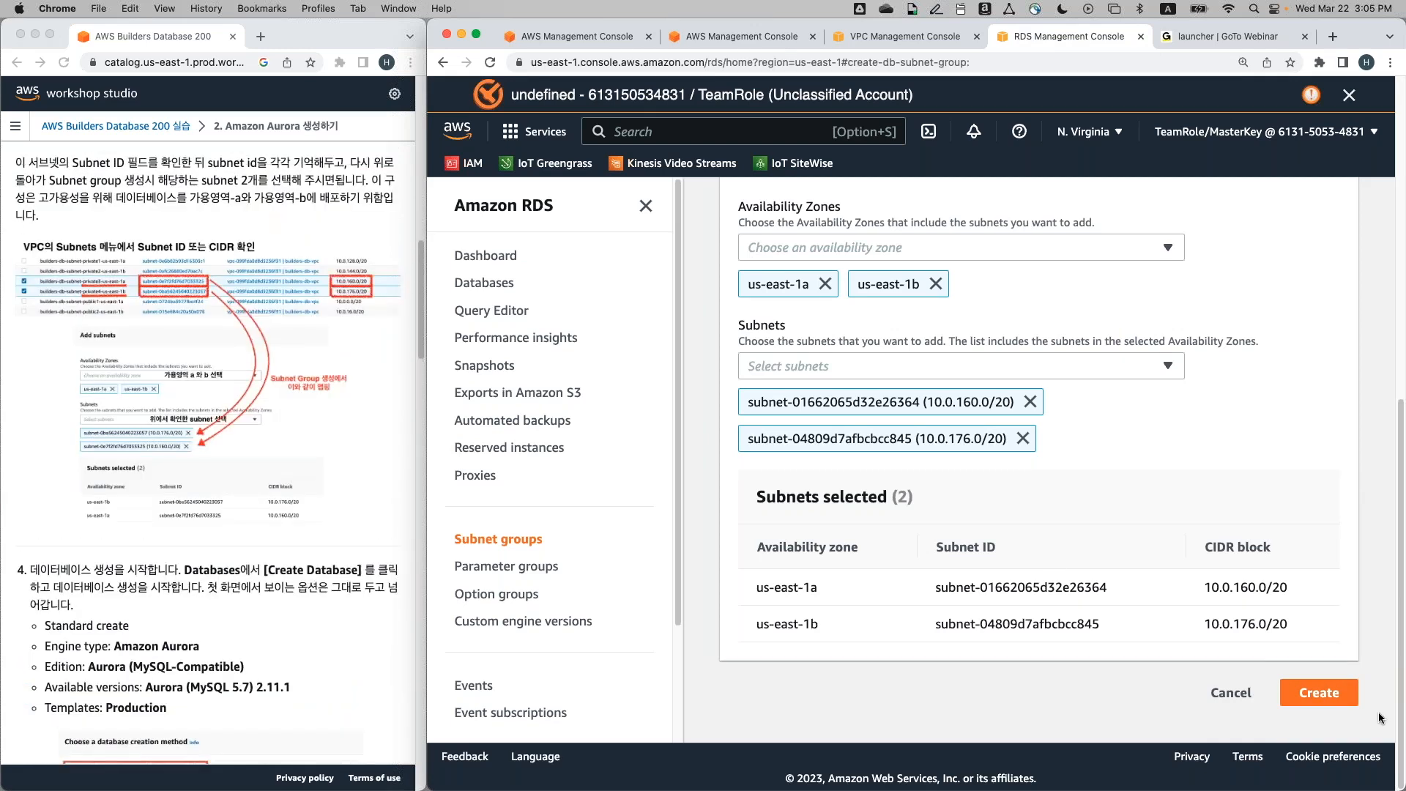
left_click(1337, 698)
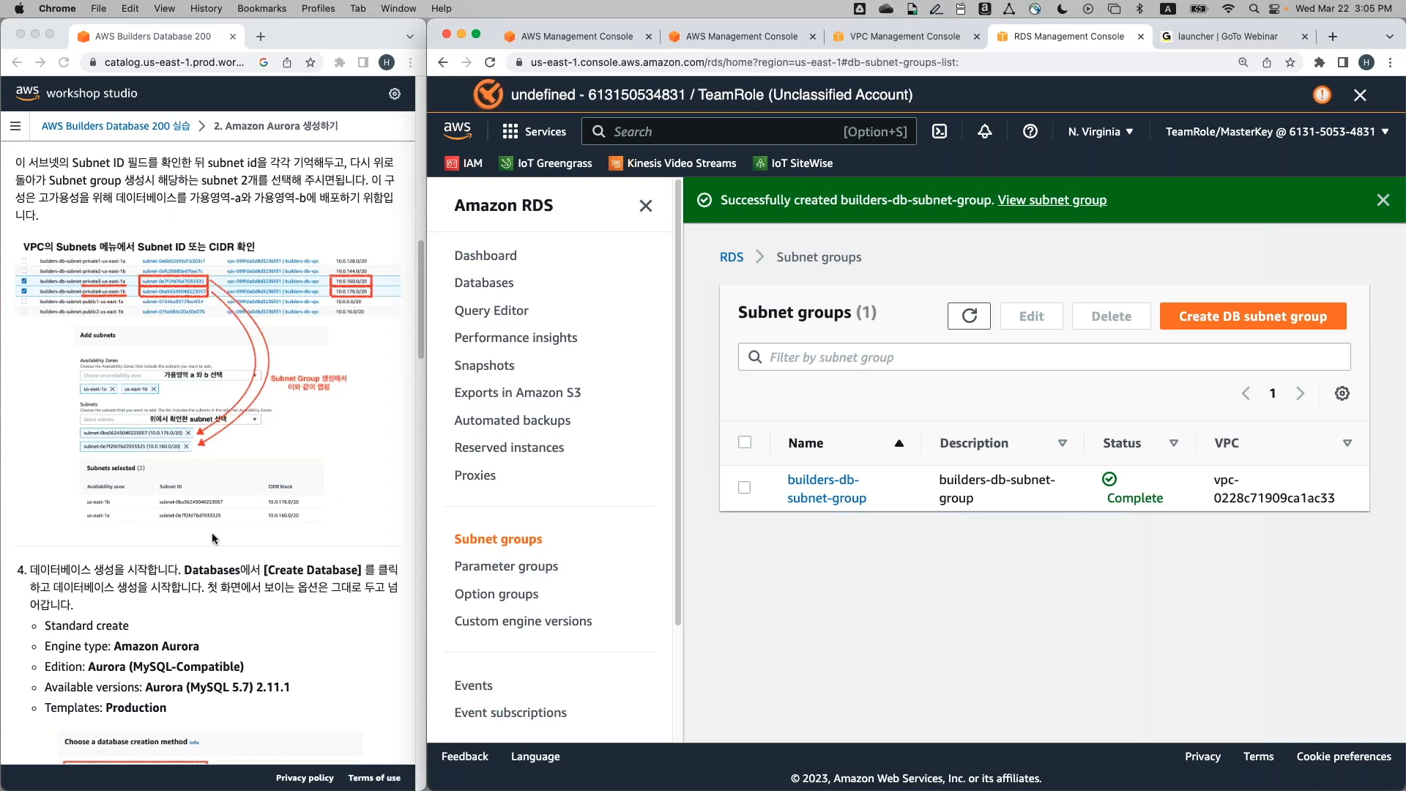
Go to Databases in the RDS navigation pane to view the empty database list
scroll(212, 533, "down", 7)
scroll(212, 533, "up", 2)
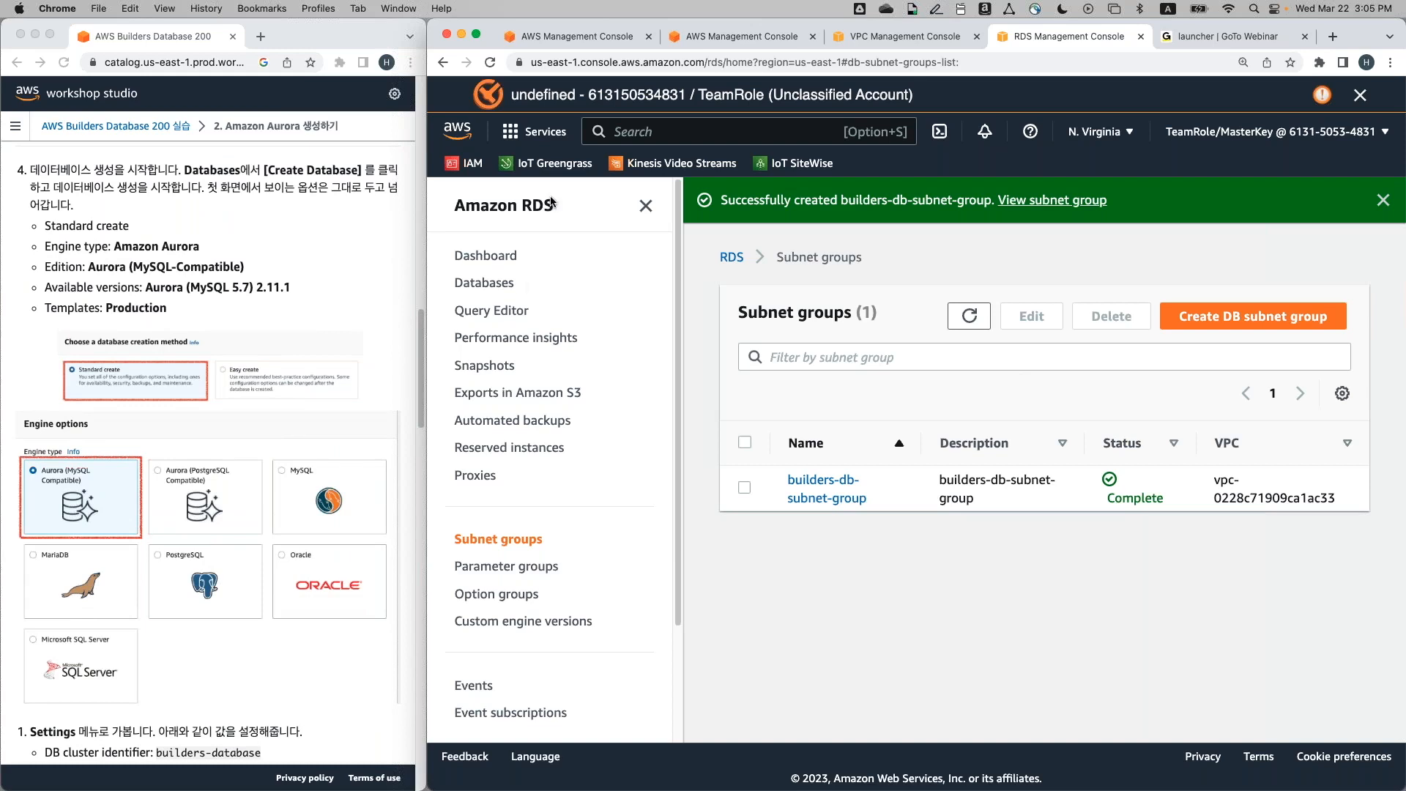
left_click(483, 283)
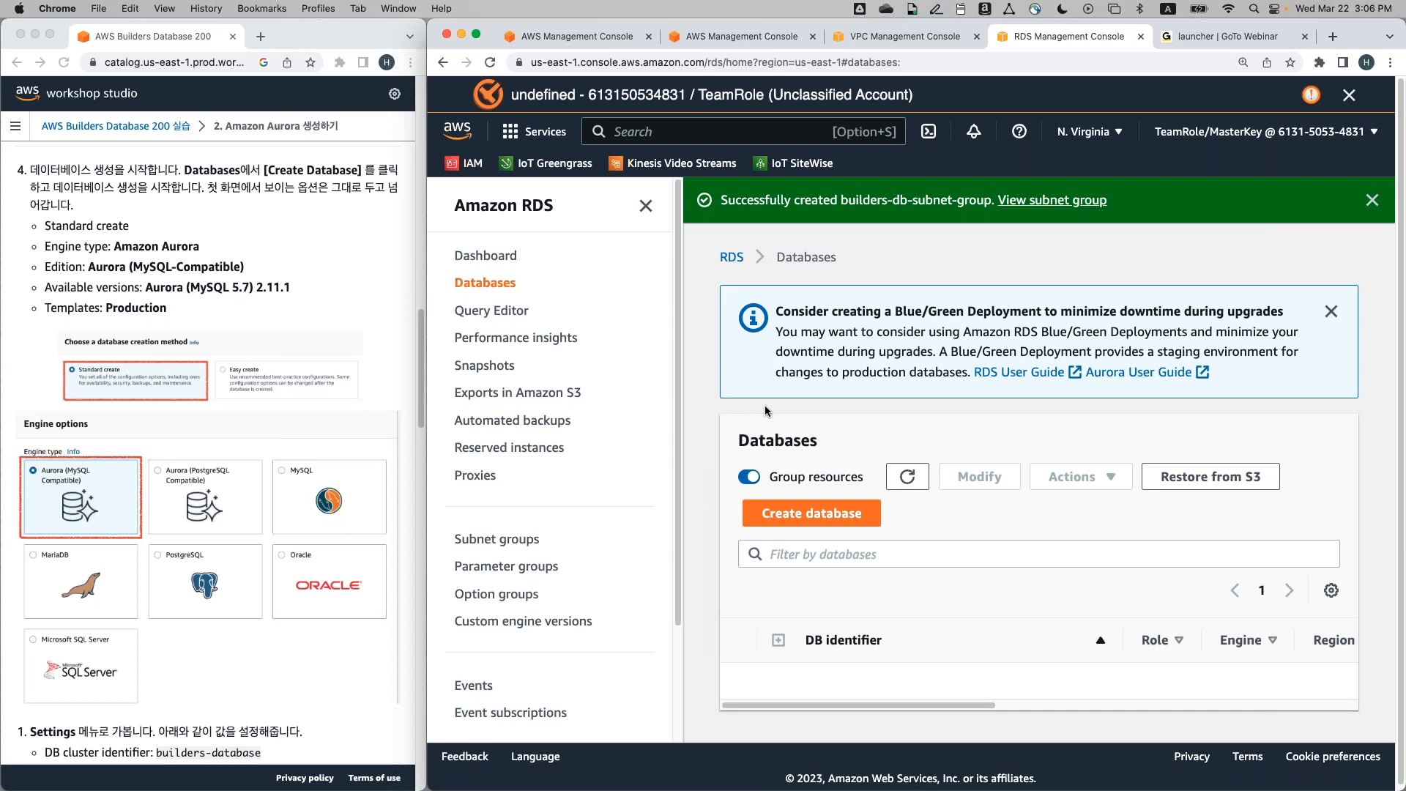
Open the Create database form and scroll down to the engine version settings
left_click(838, 515)
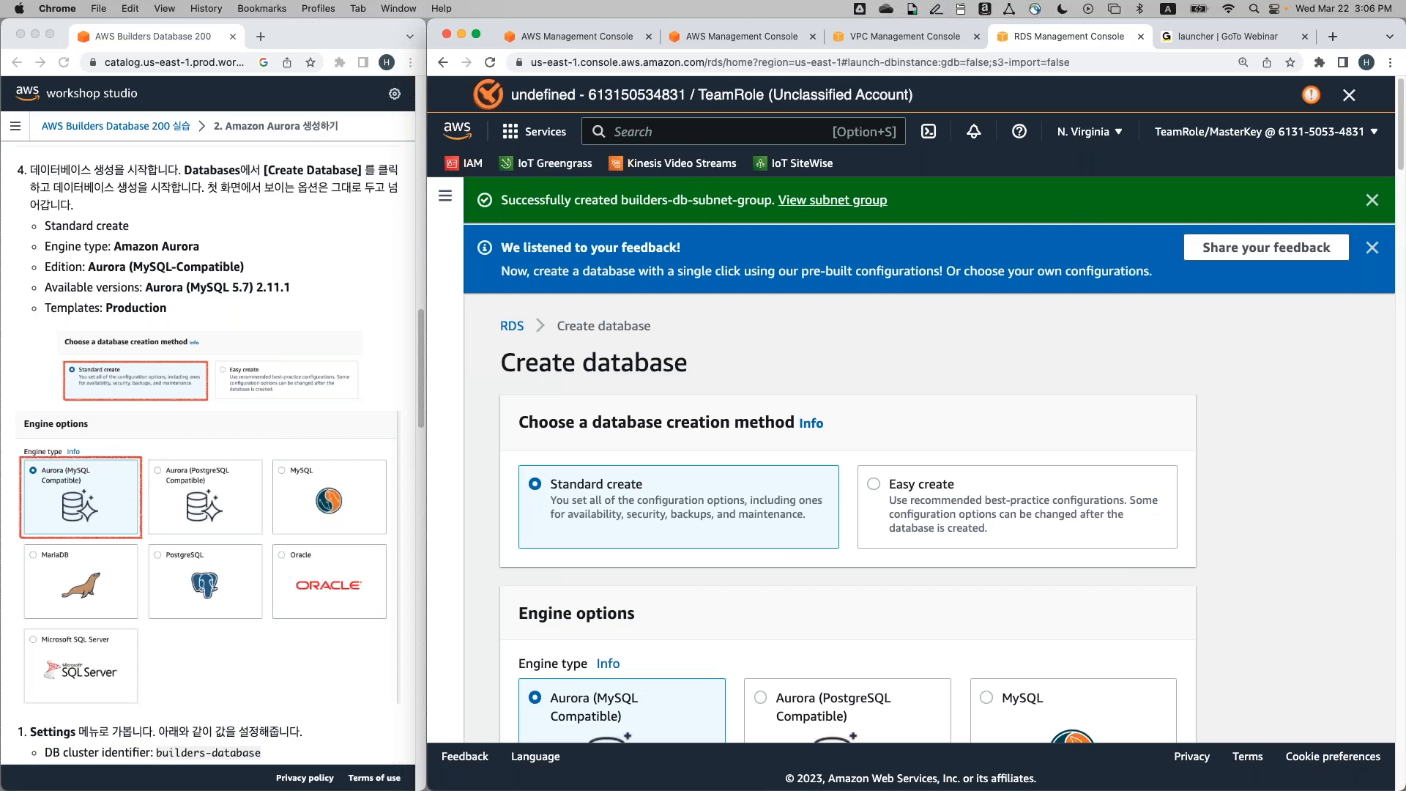
scroll(929, 459, "down", 2)
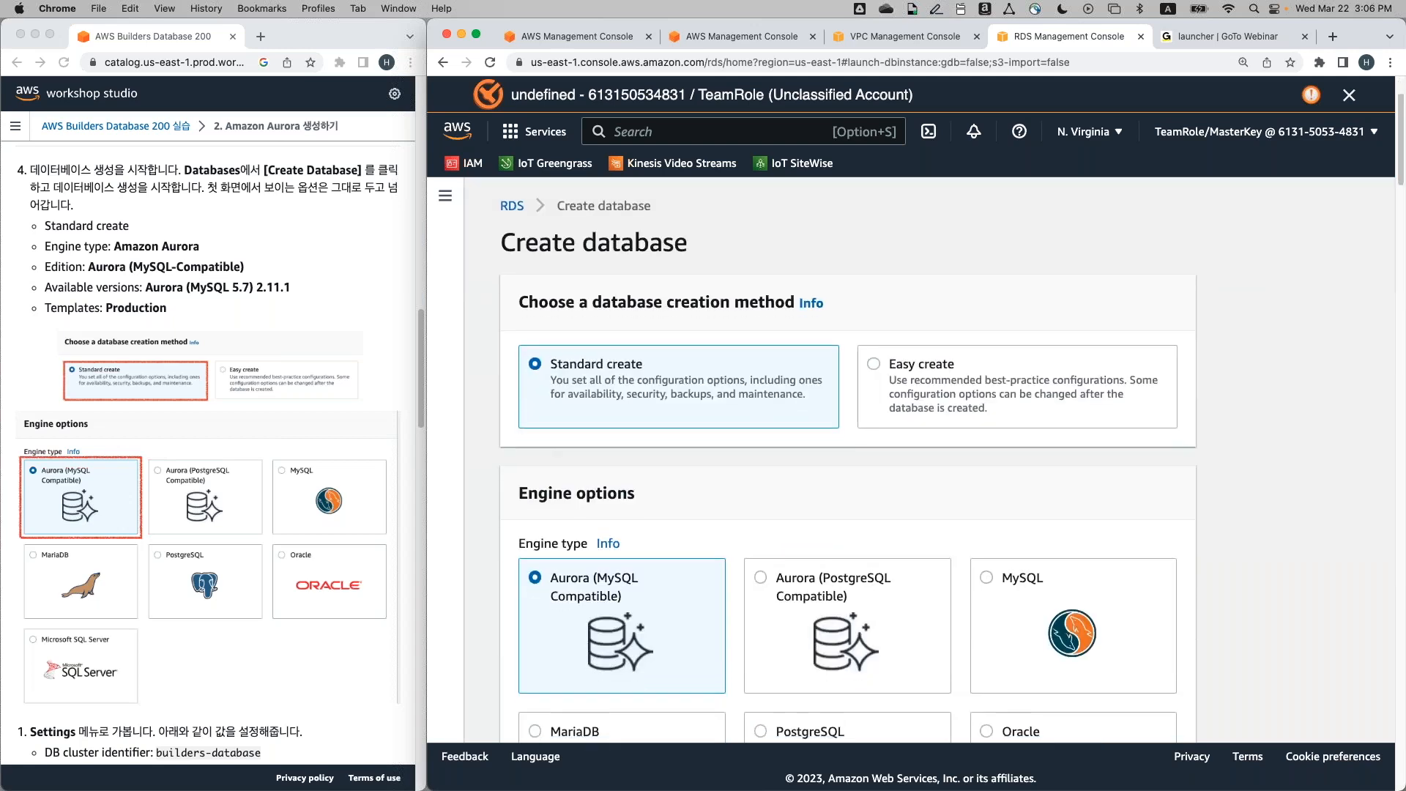
scroll(929, 460, "down", 3)
scroll(815, 355, "up", 1)
scroll(815, 354, "up", 1)
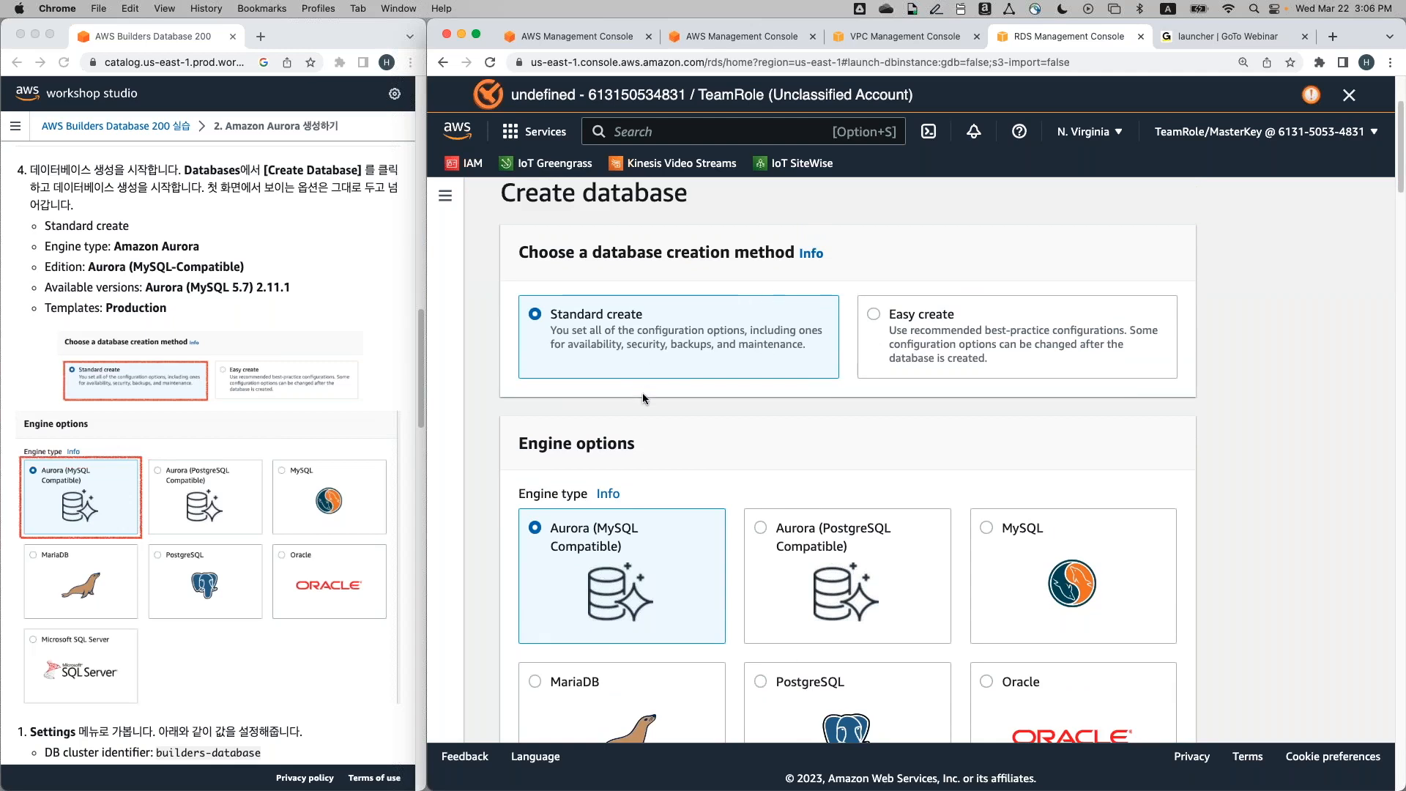
scroll(643, 397, "down", 5)
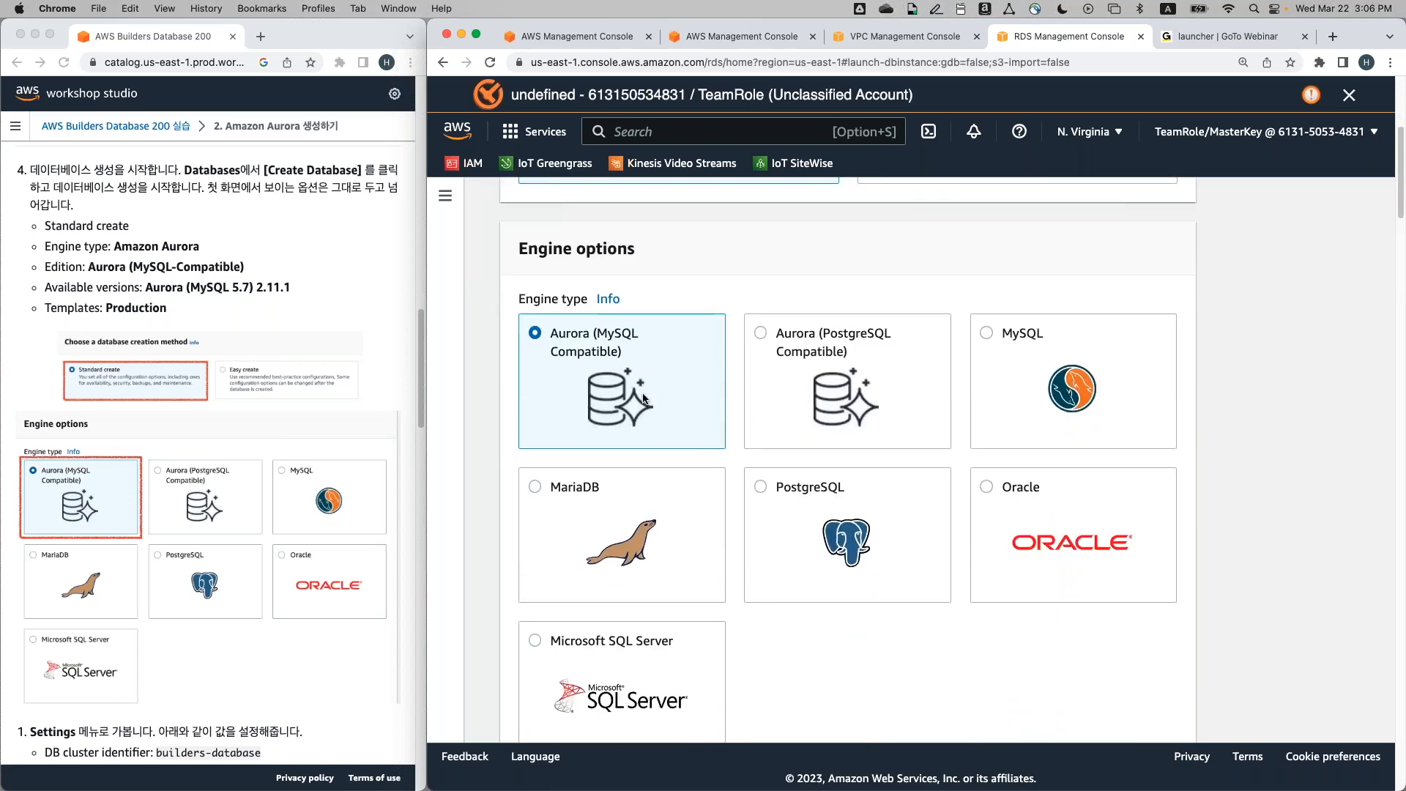
scroll(644, 397, "down", 1)
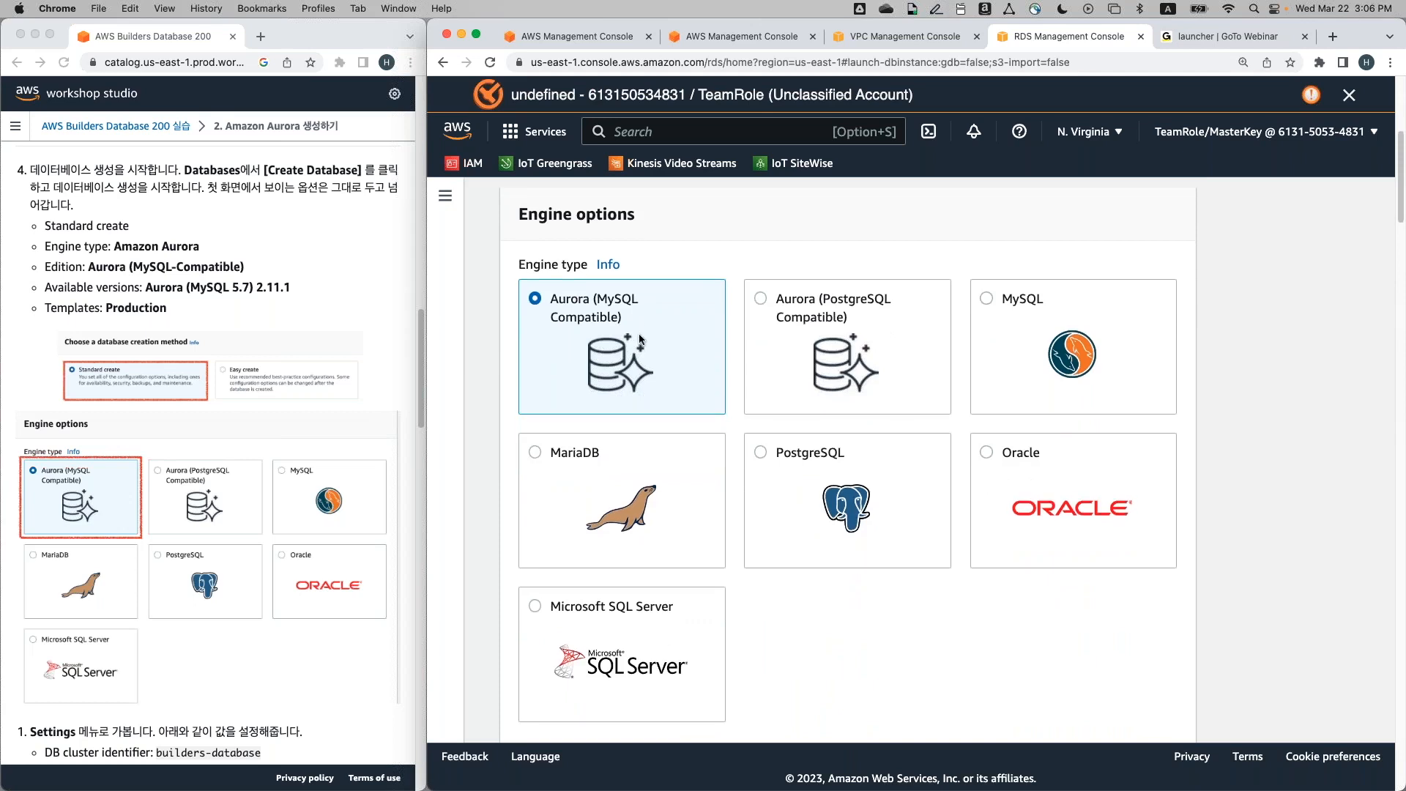
scroll(639, 338, "down", 6)
scroll(639, 338, "down", 2)
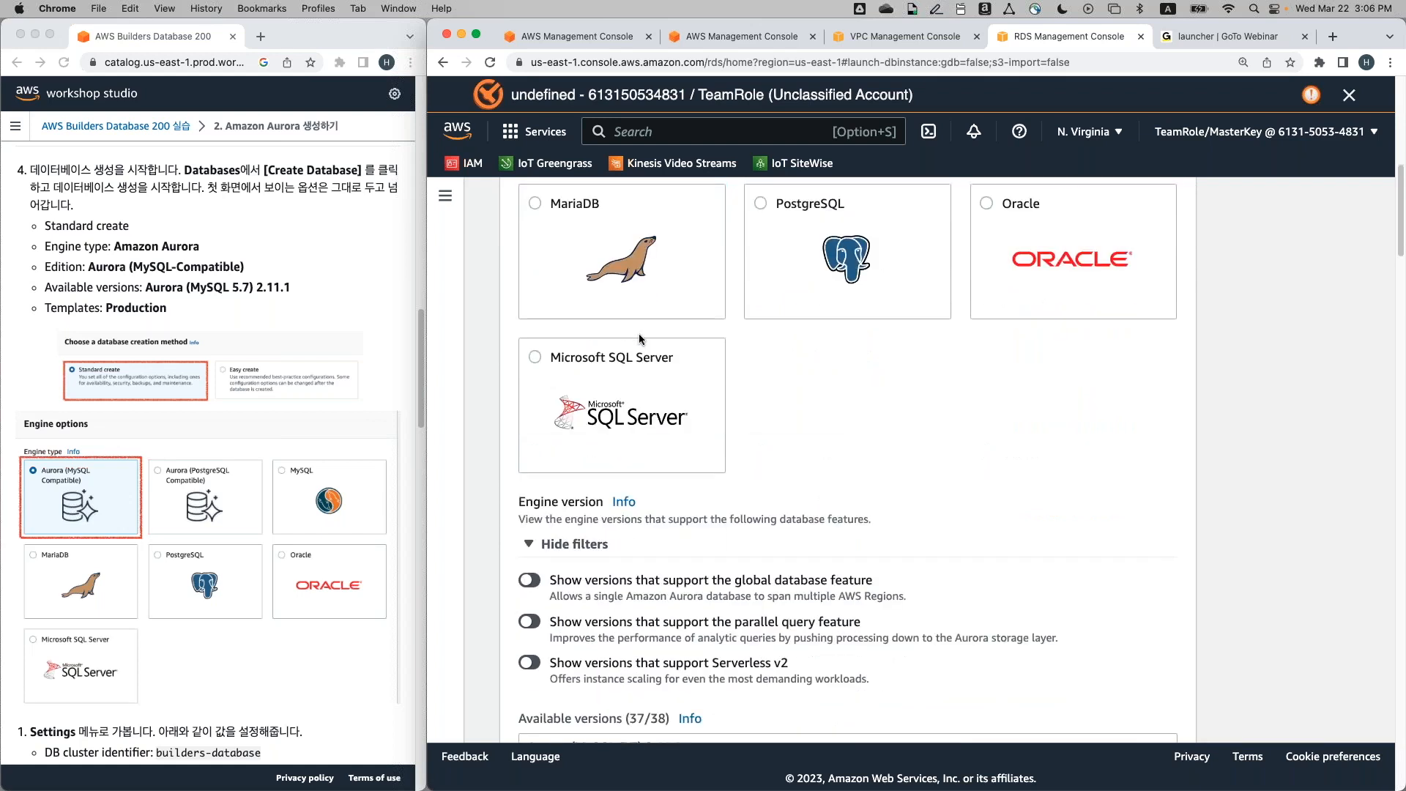
scroll(640, 339, "down", 2)
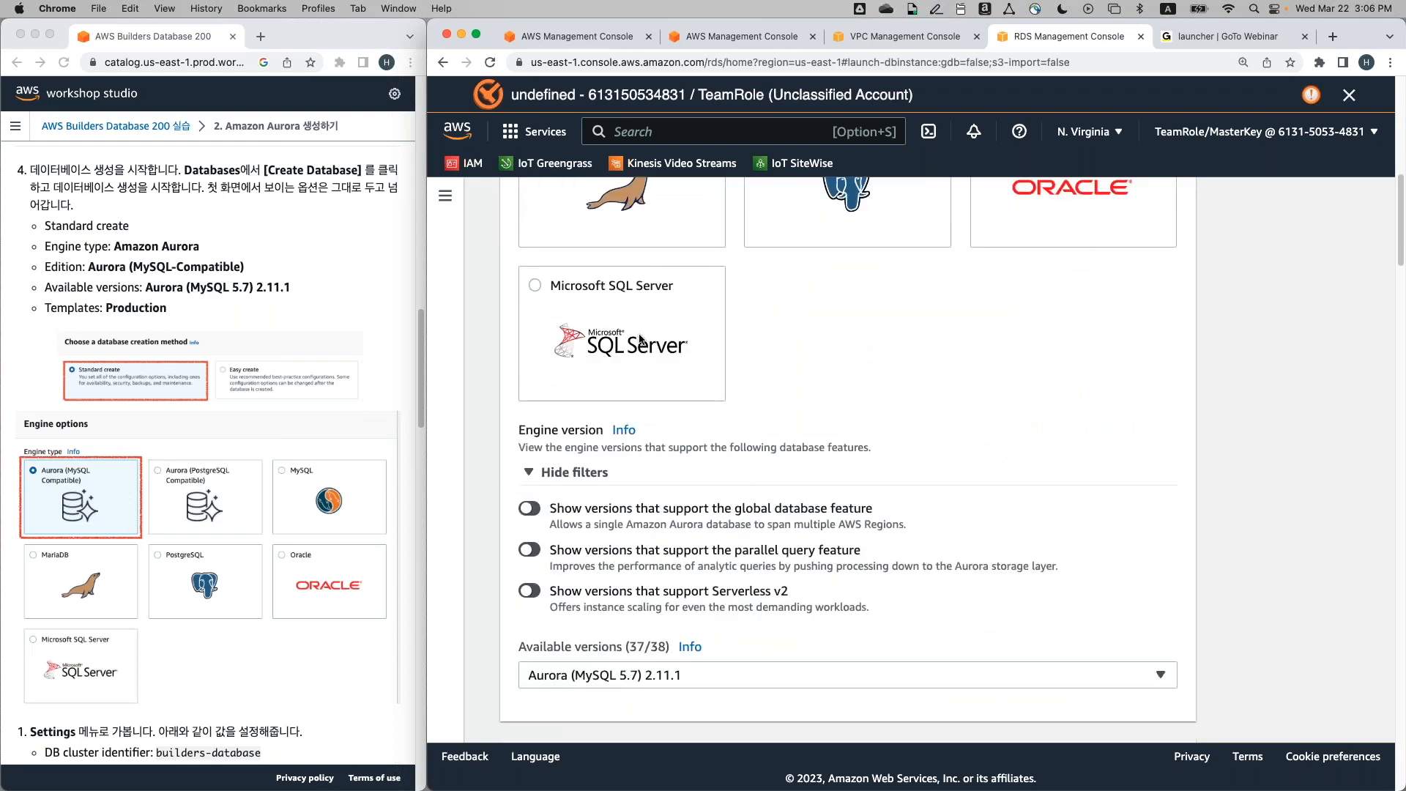
scroll(639, 338, "down", 2)
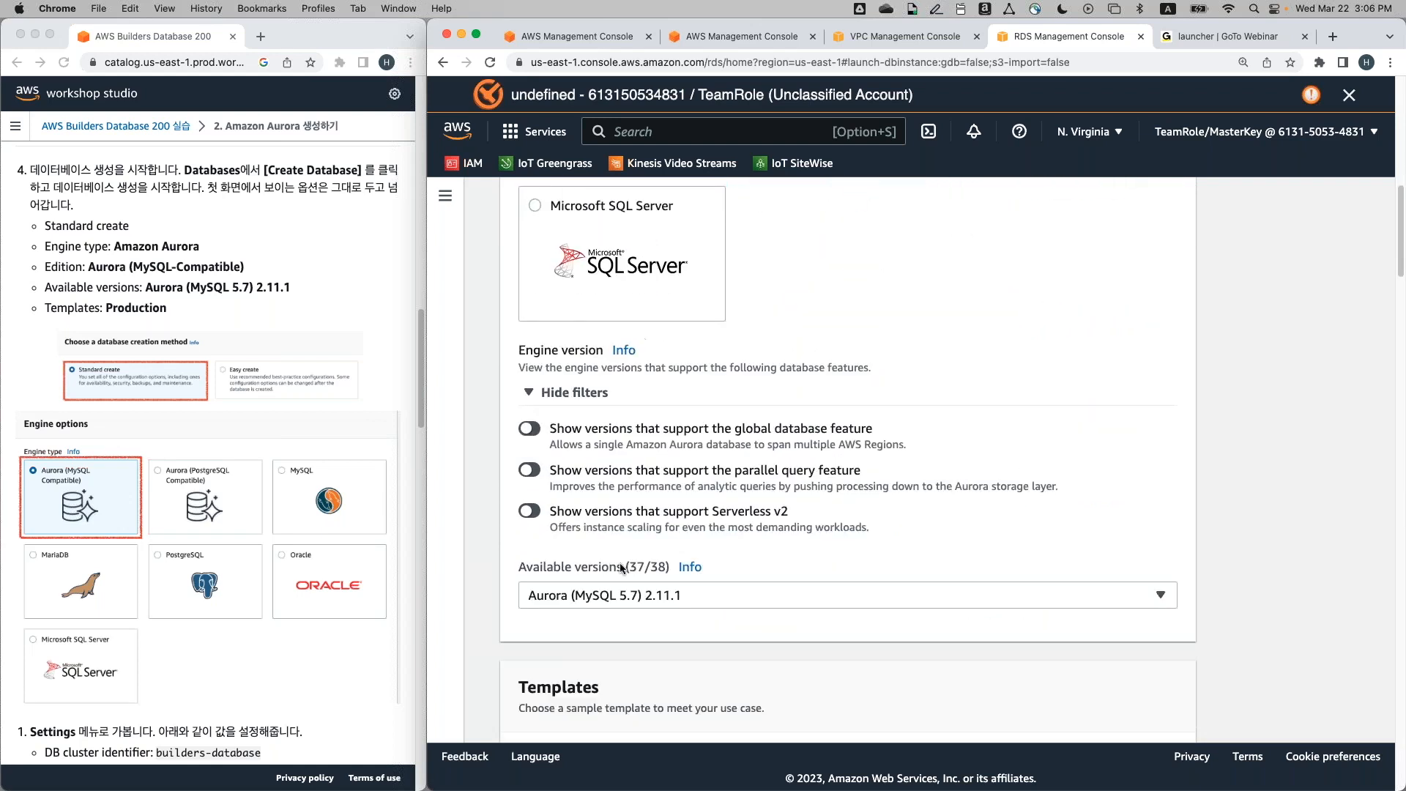
Reselect Aurora (MySQL 5.7) 2.11.1 in the Available versions list
left_click(626, 598)
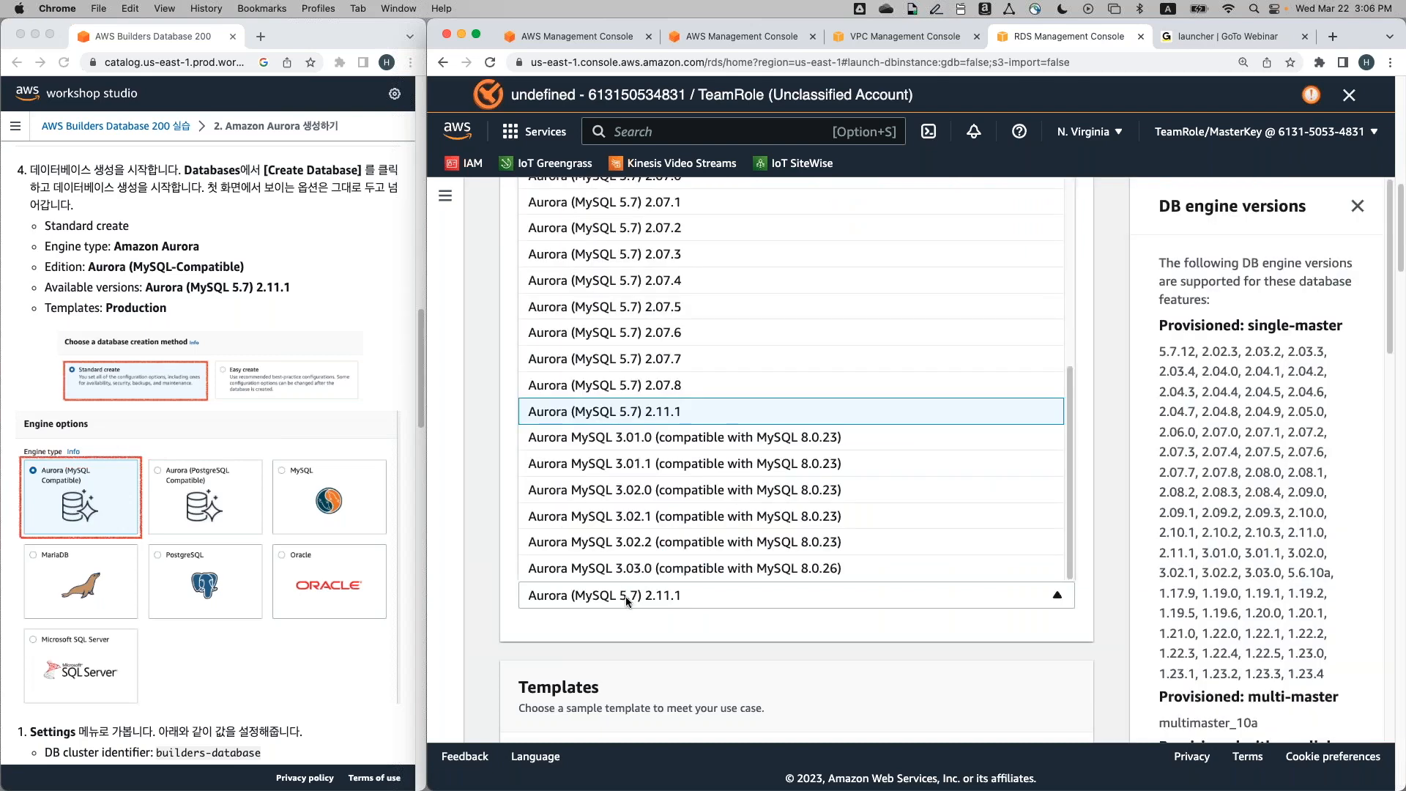
scroll(692, 400, "up", 1)
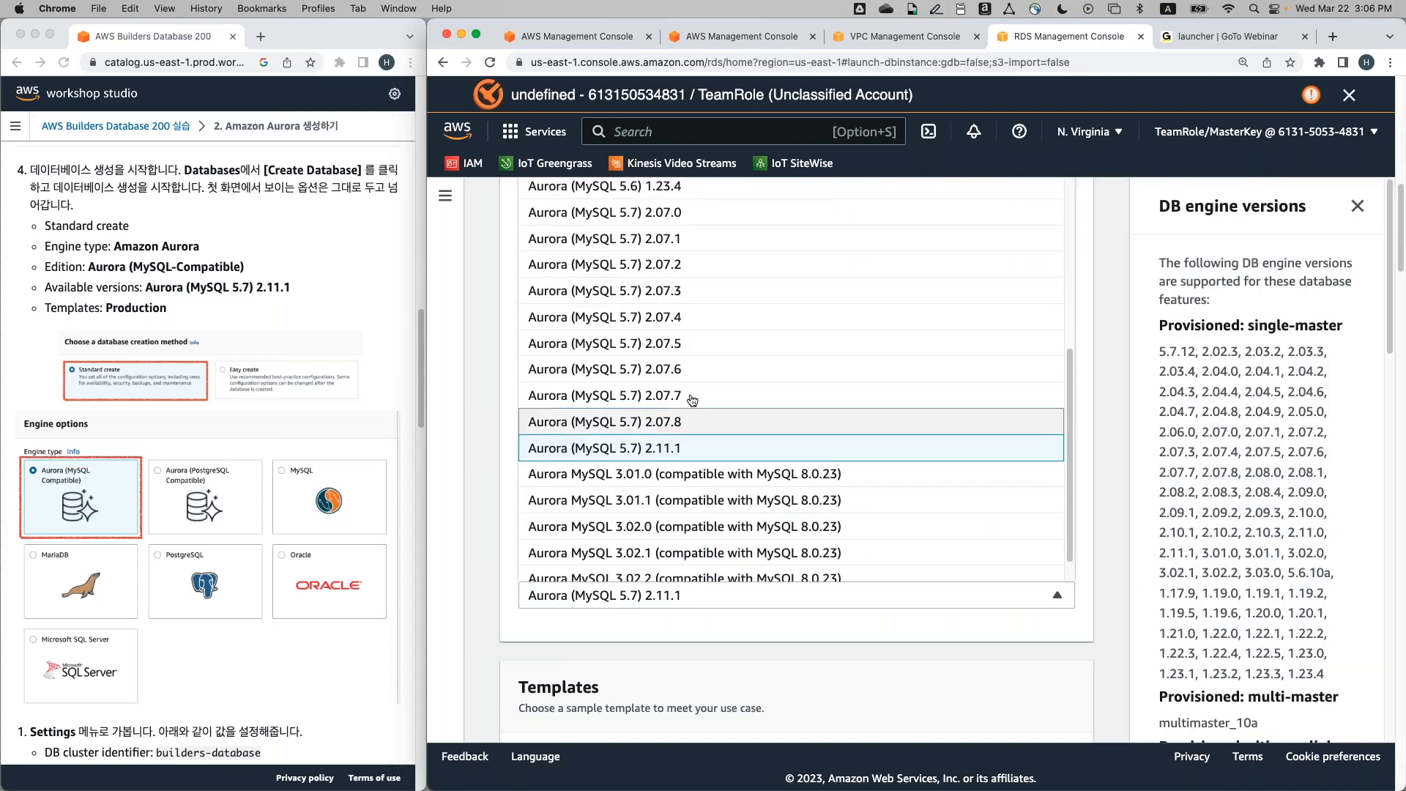
scroll(691, 400, "up", 4)
scroll(692, 400, "down", 5)
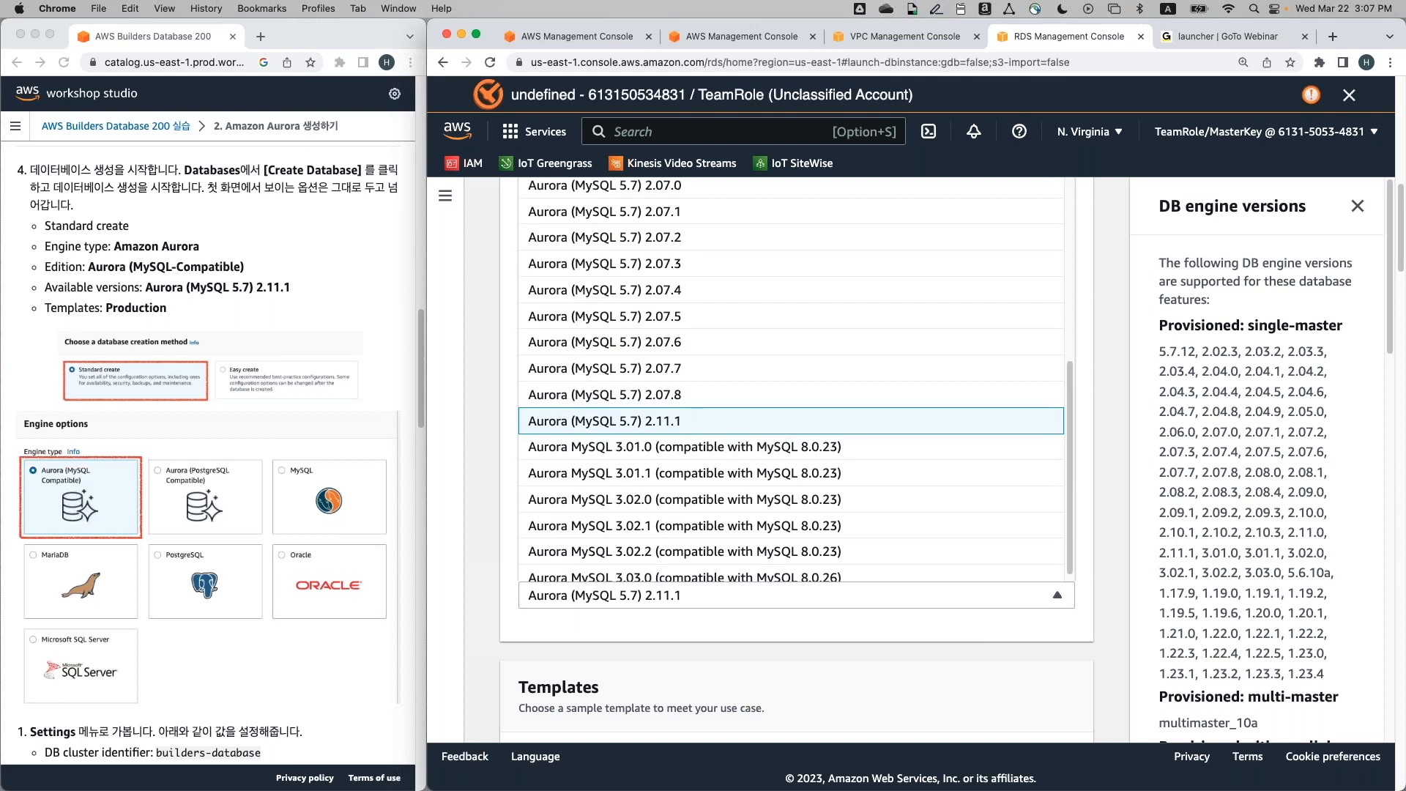
left_click(678, 594)
scroll(690, 651, "down", 4)
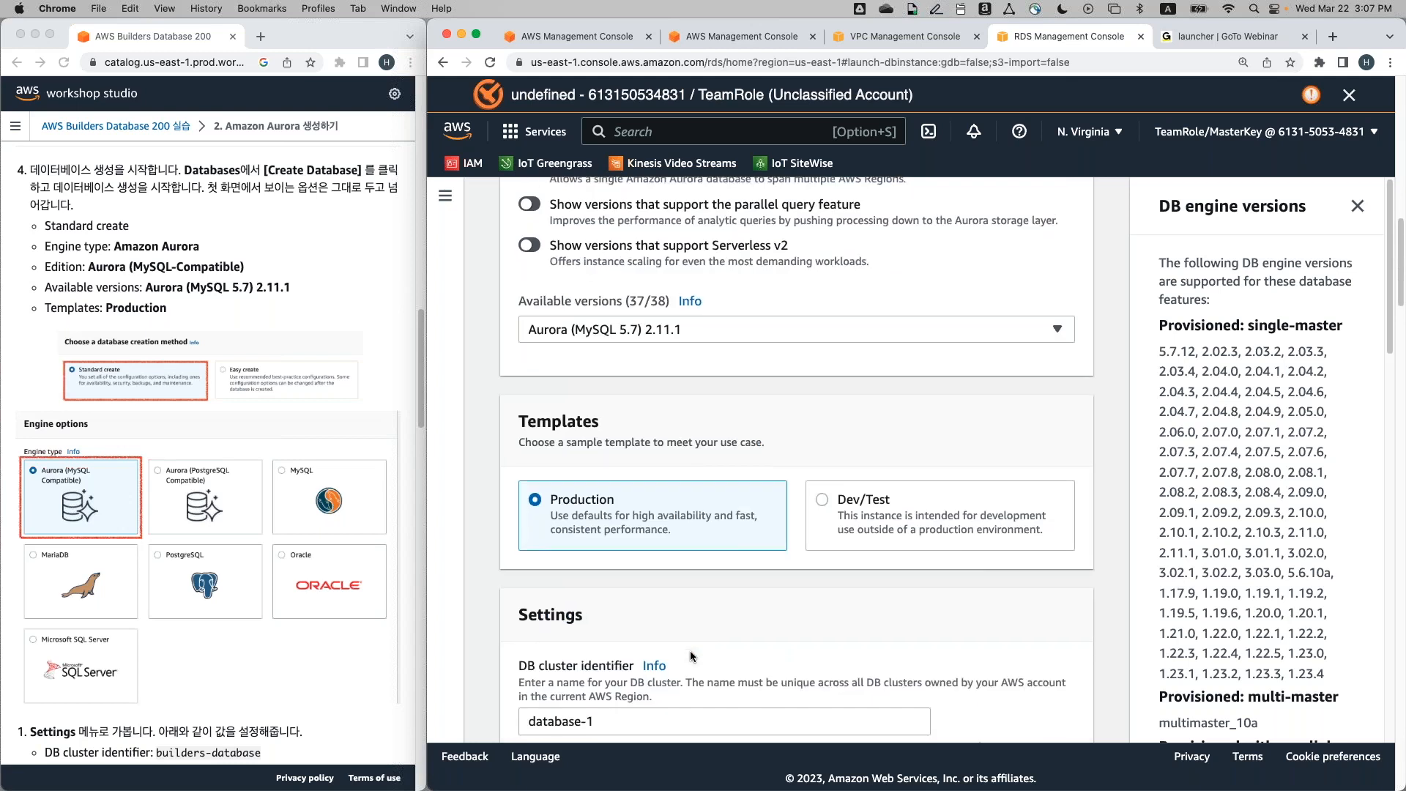
scroll(690, 650, "down", 2)
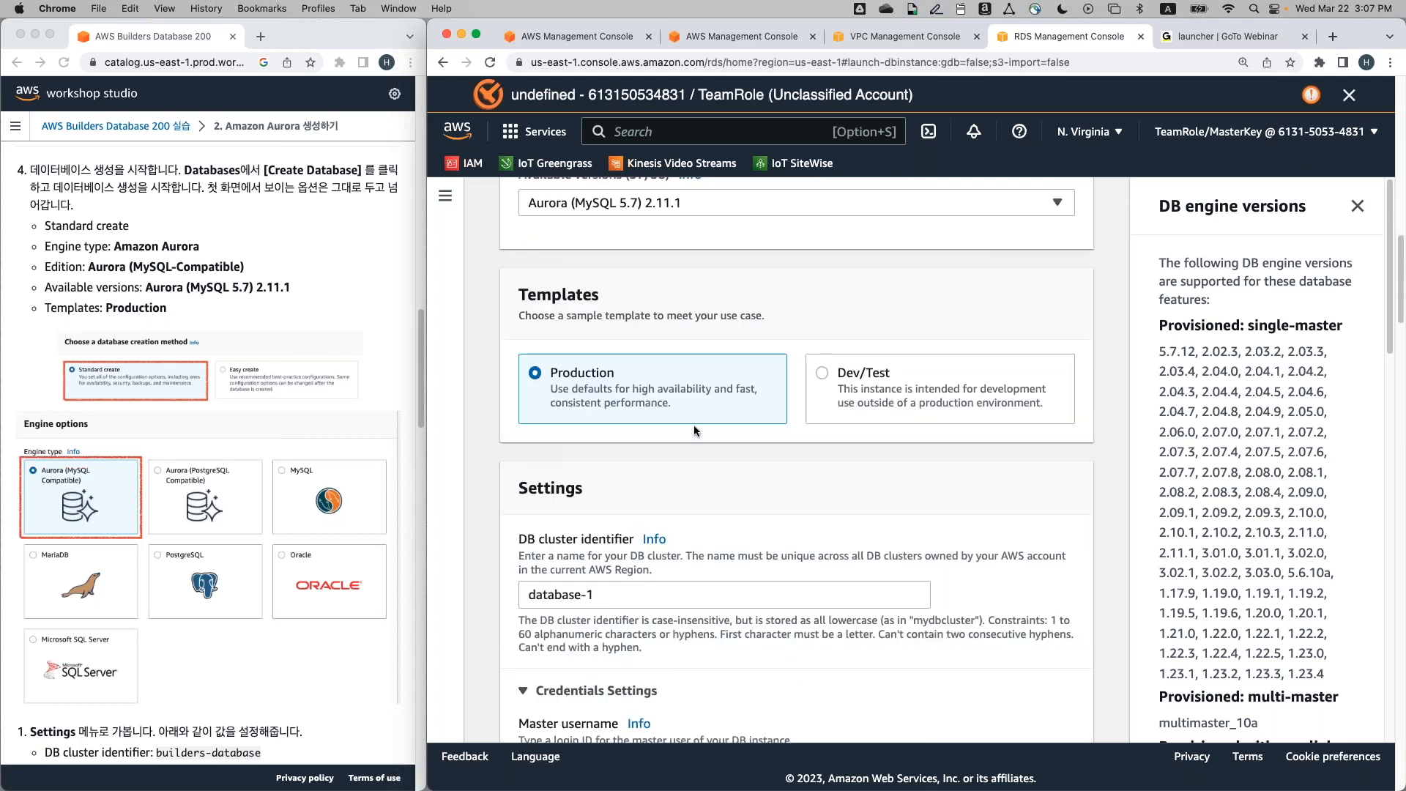
scroll(690, 481, "down", 1)
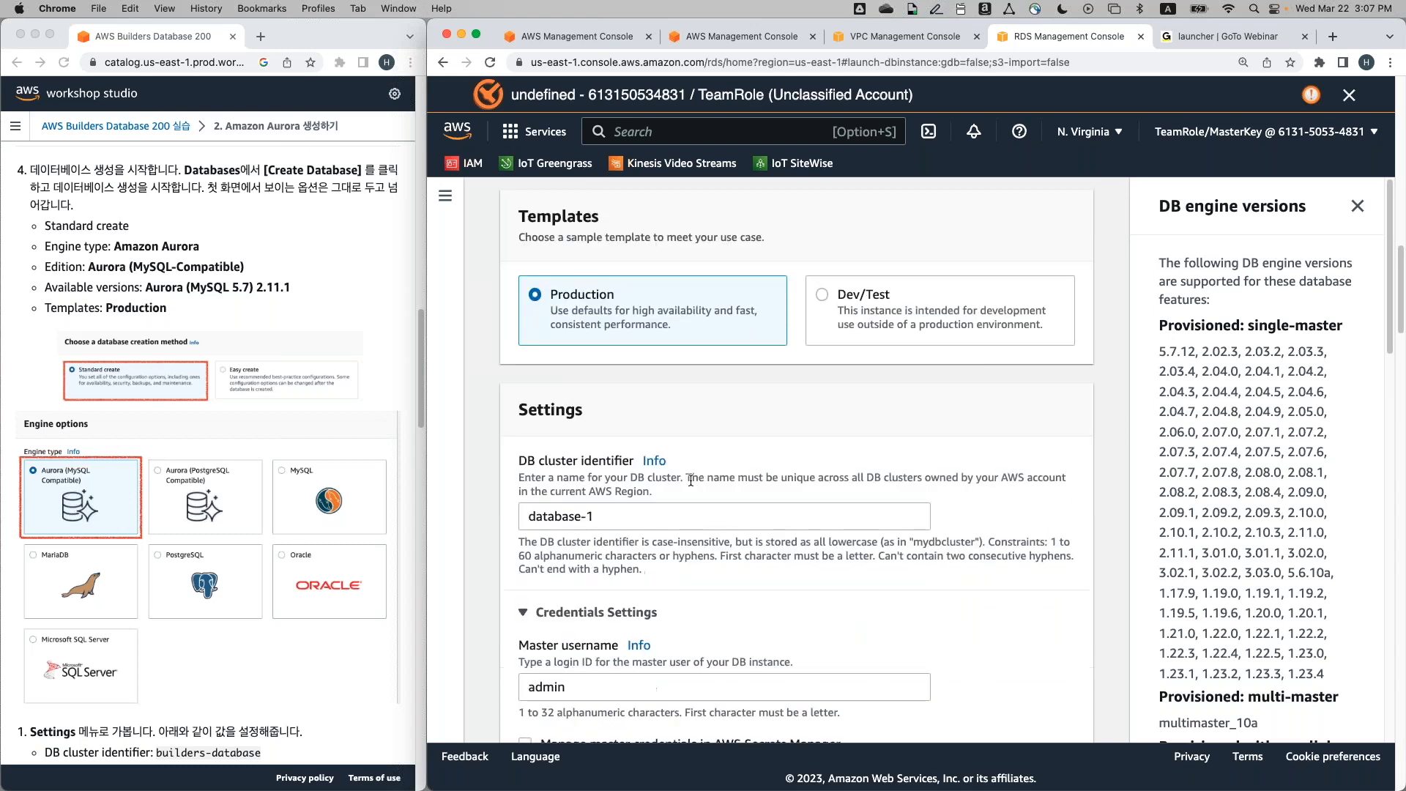
scroll(690, 480, "down", 1)
scroll(691, 481, "down", 2)
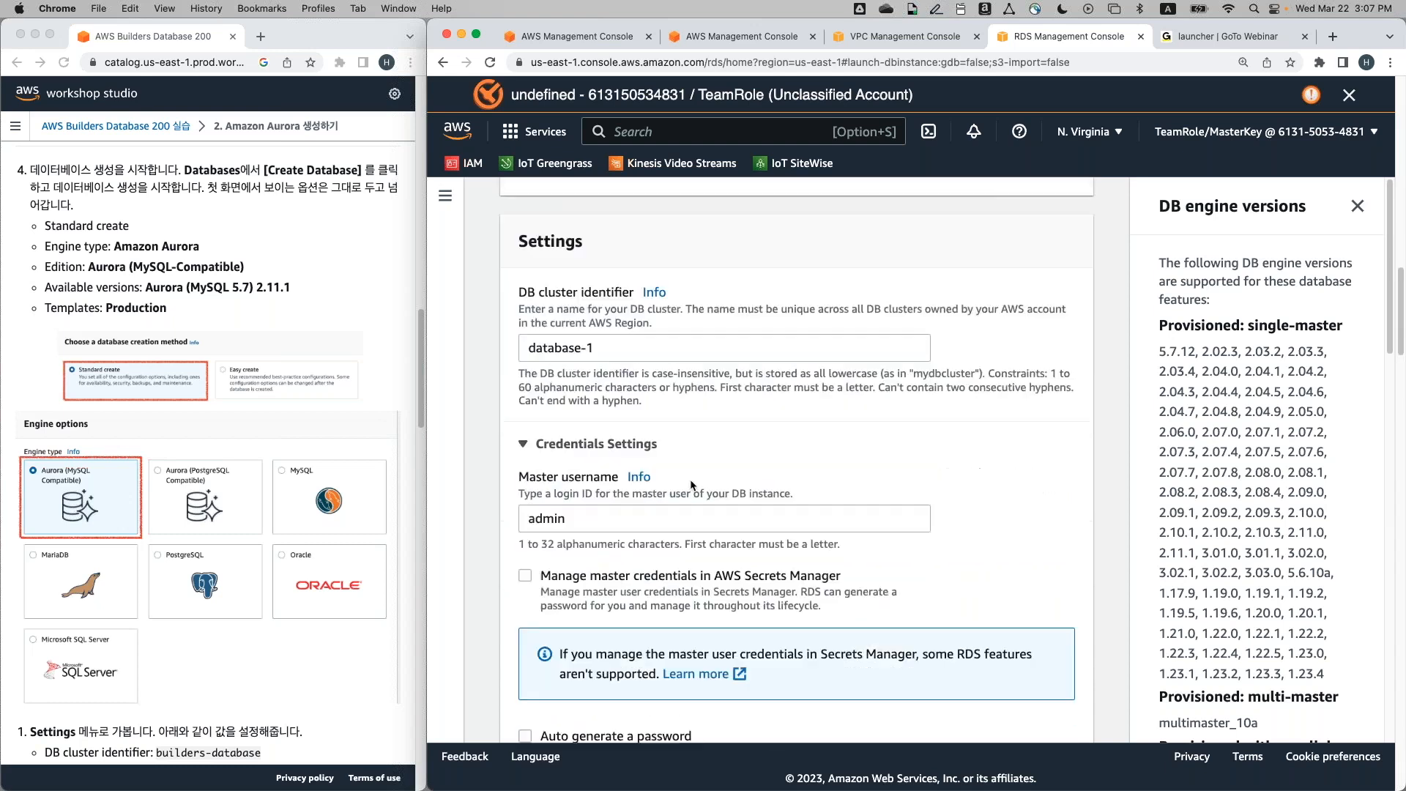
scroll(301, 597, "down", 2)
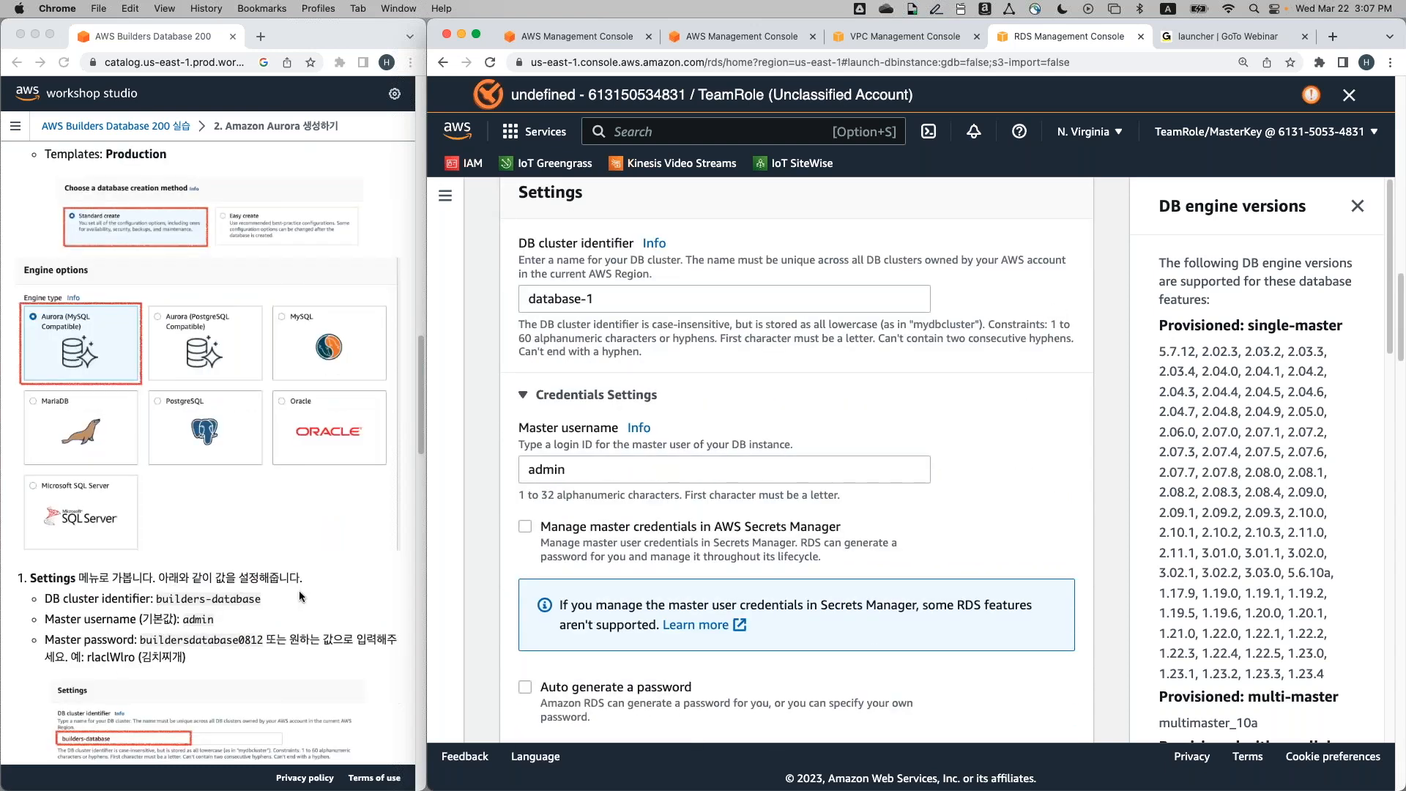
scroll(299, 595, "down", 4)
scroll(298, 590, "down", 2)
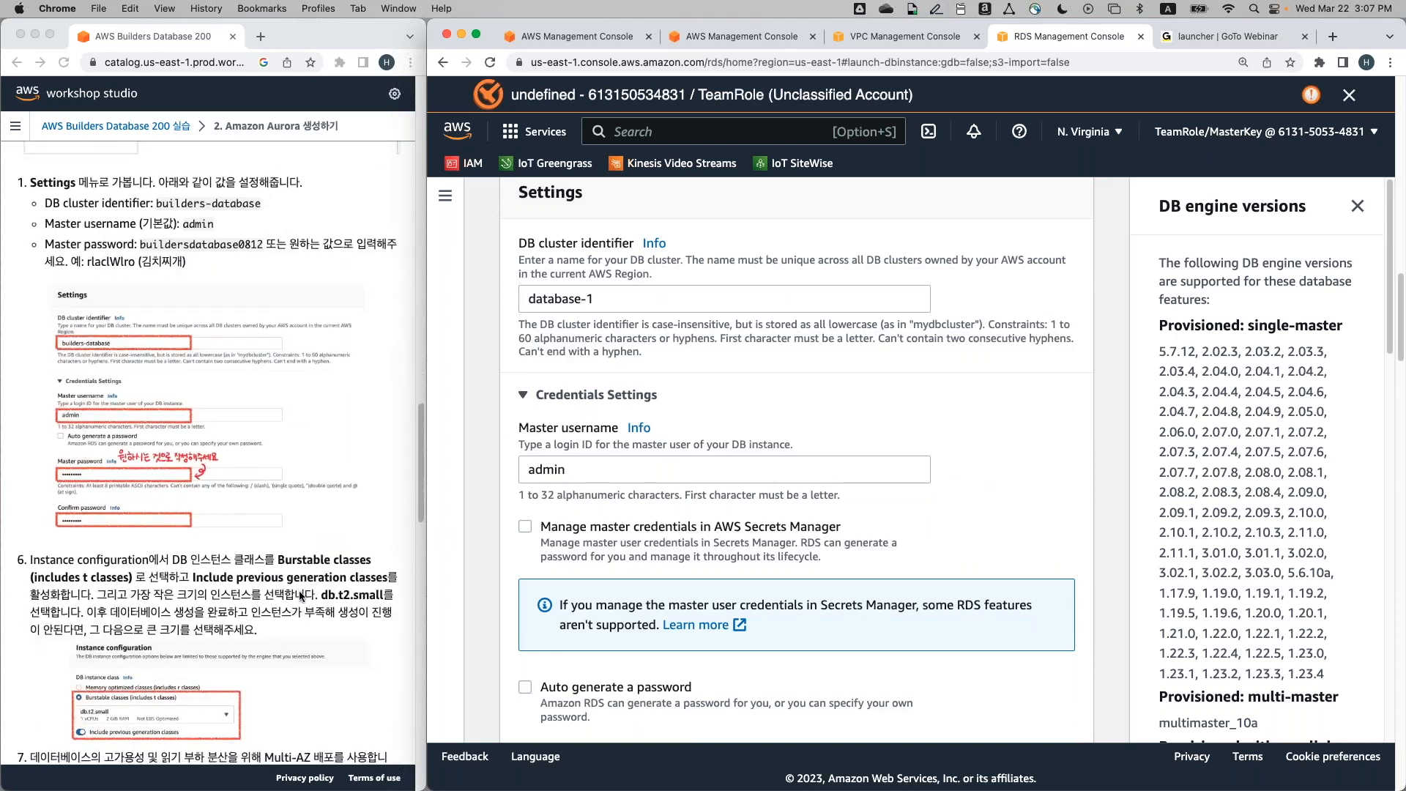
scroll(299, 590, "down", 1)
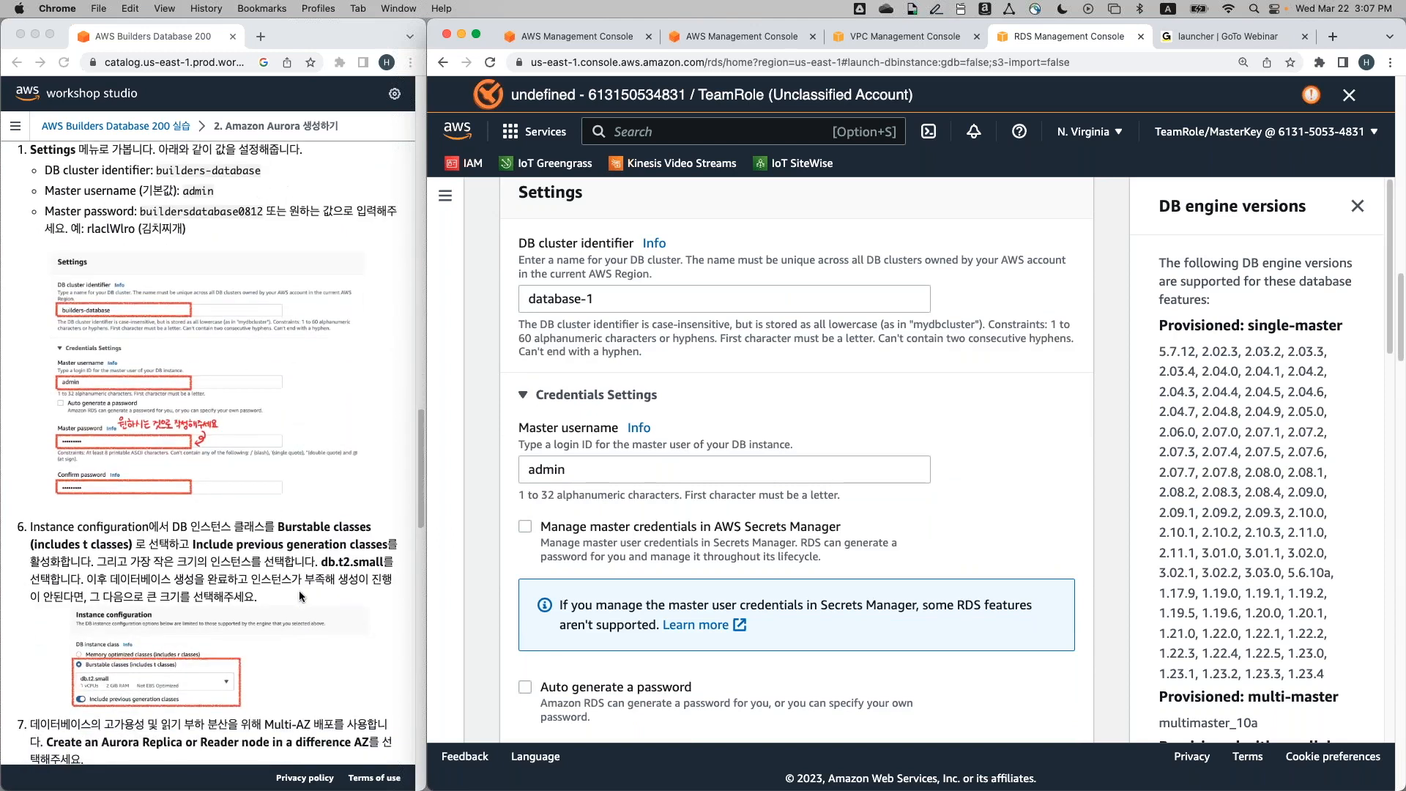
Replace the DB cluster identifier database-1 with builders-database
left_click(765, 299)
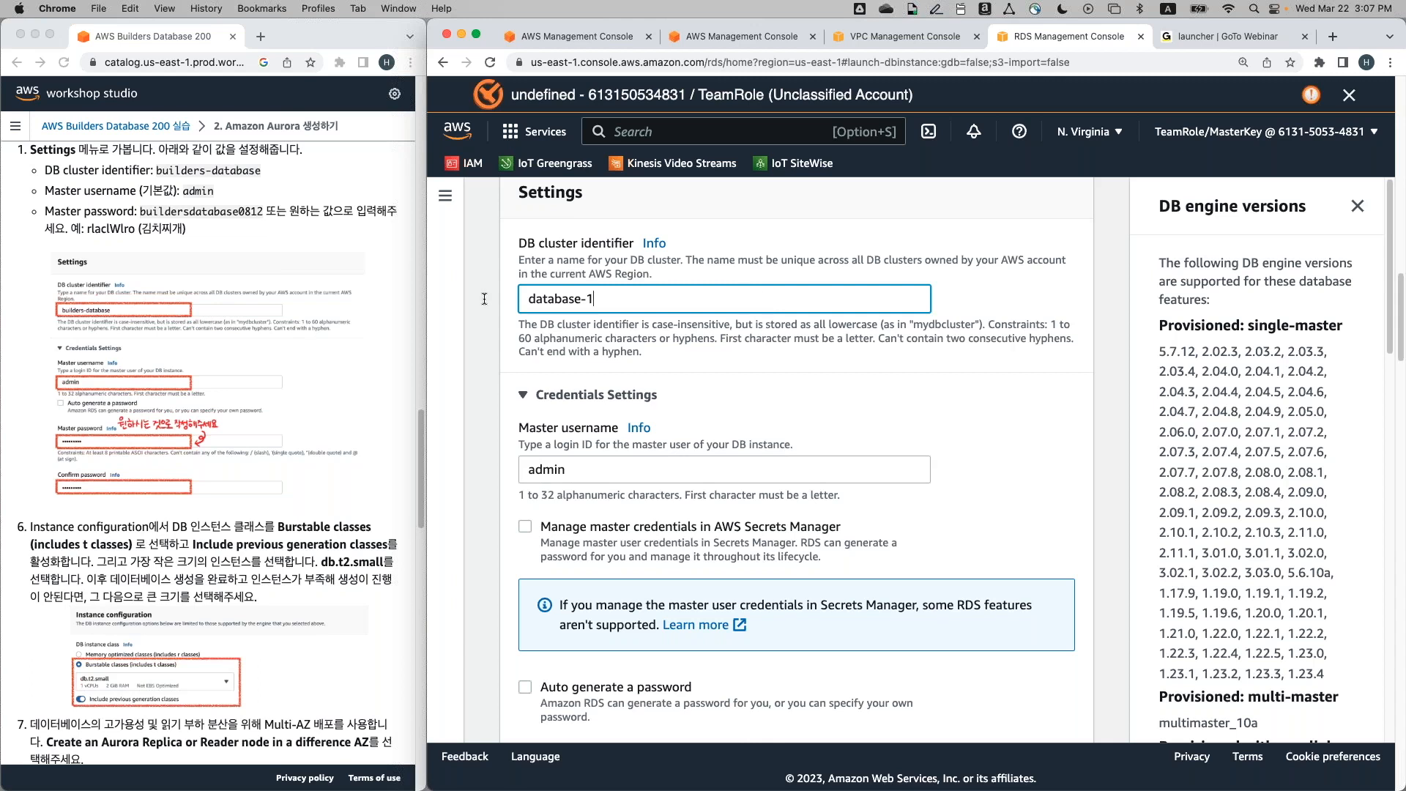
key("super+a")
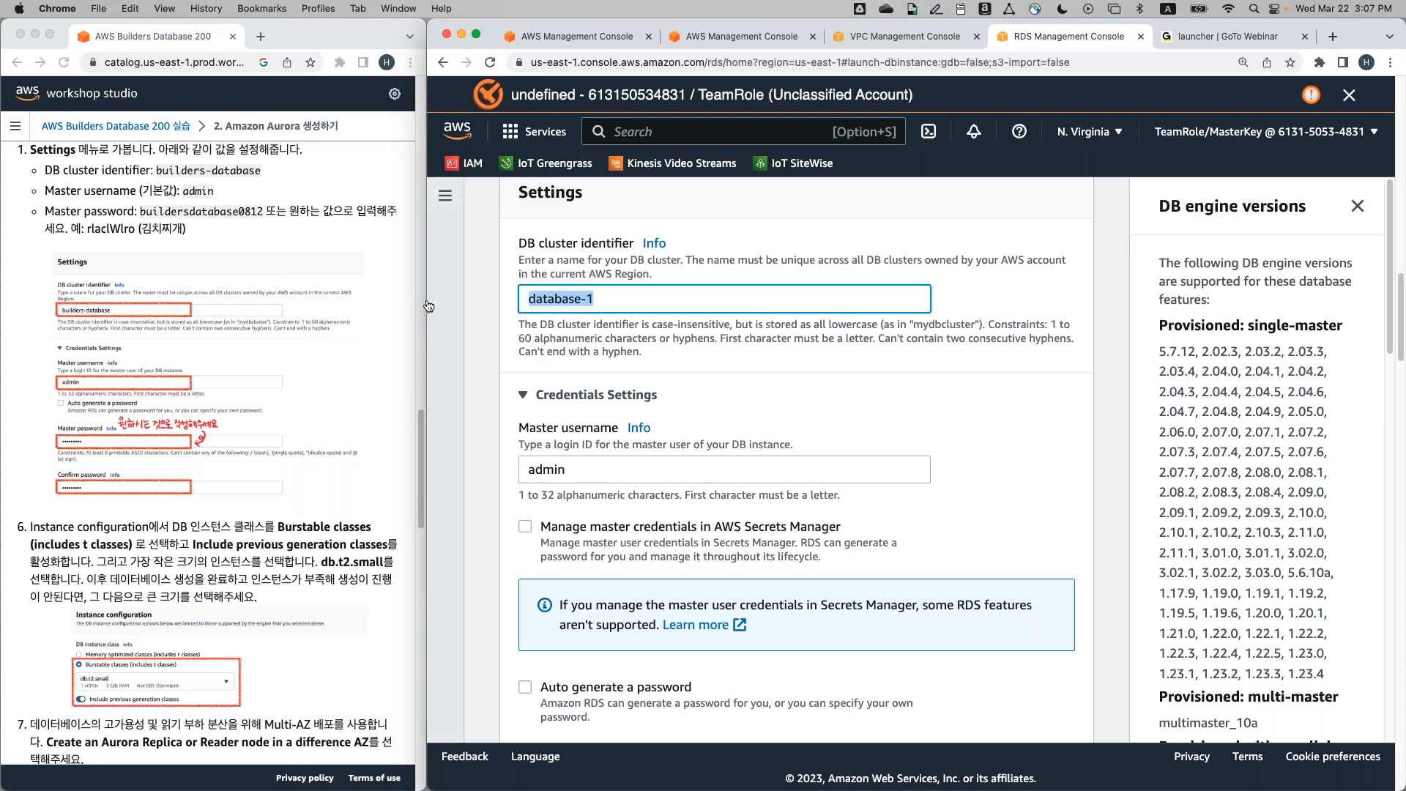
type("builders-database")
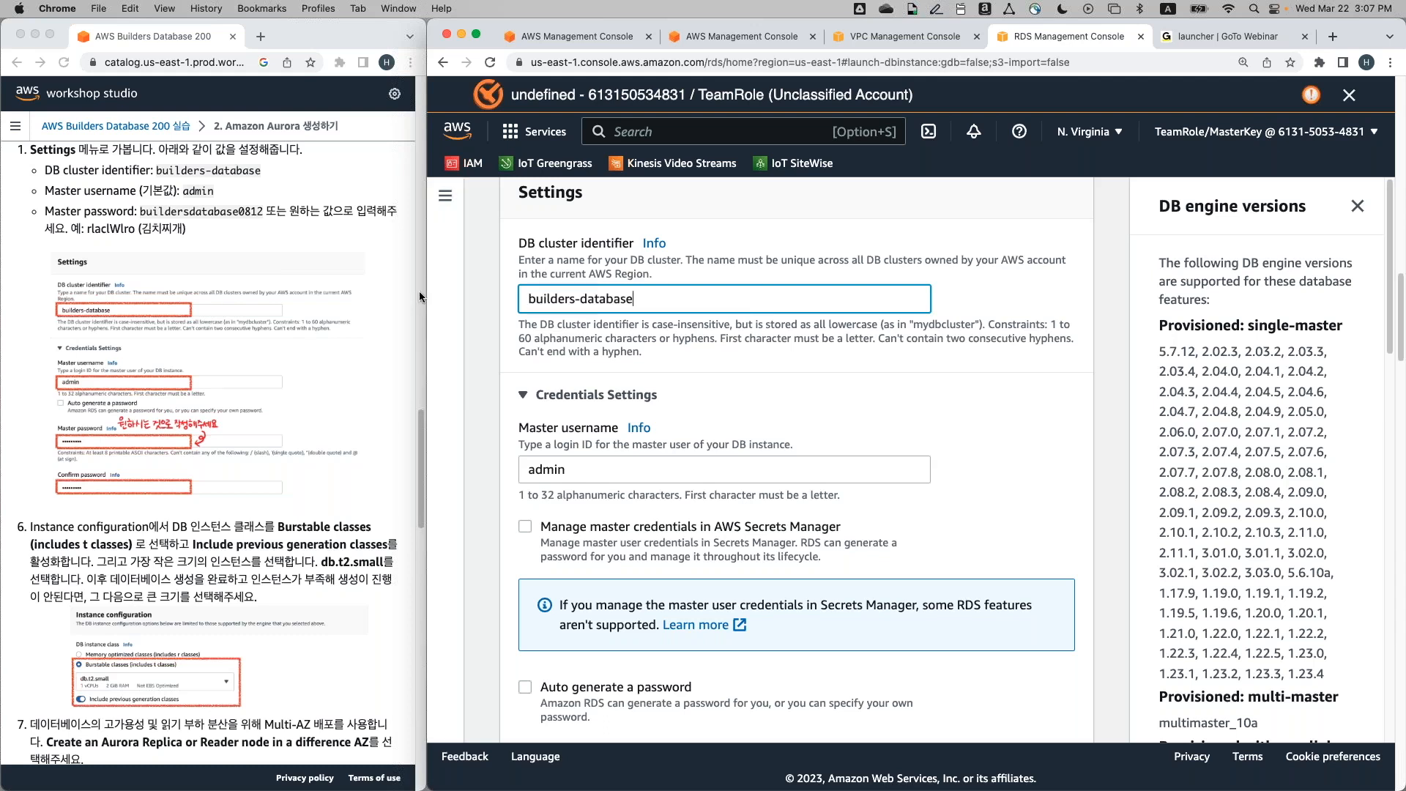
scroll(796, 460, "down", 1)
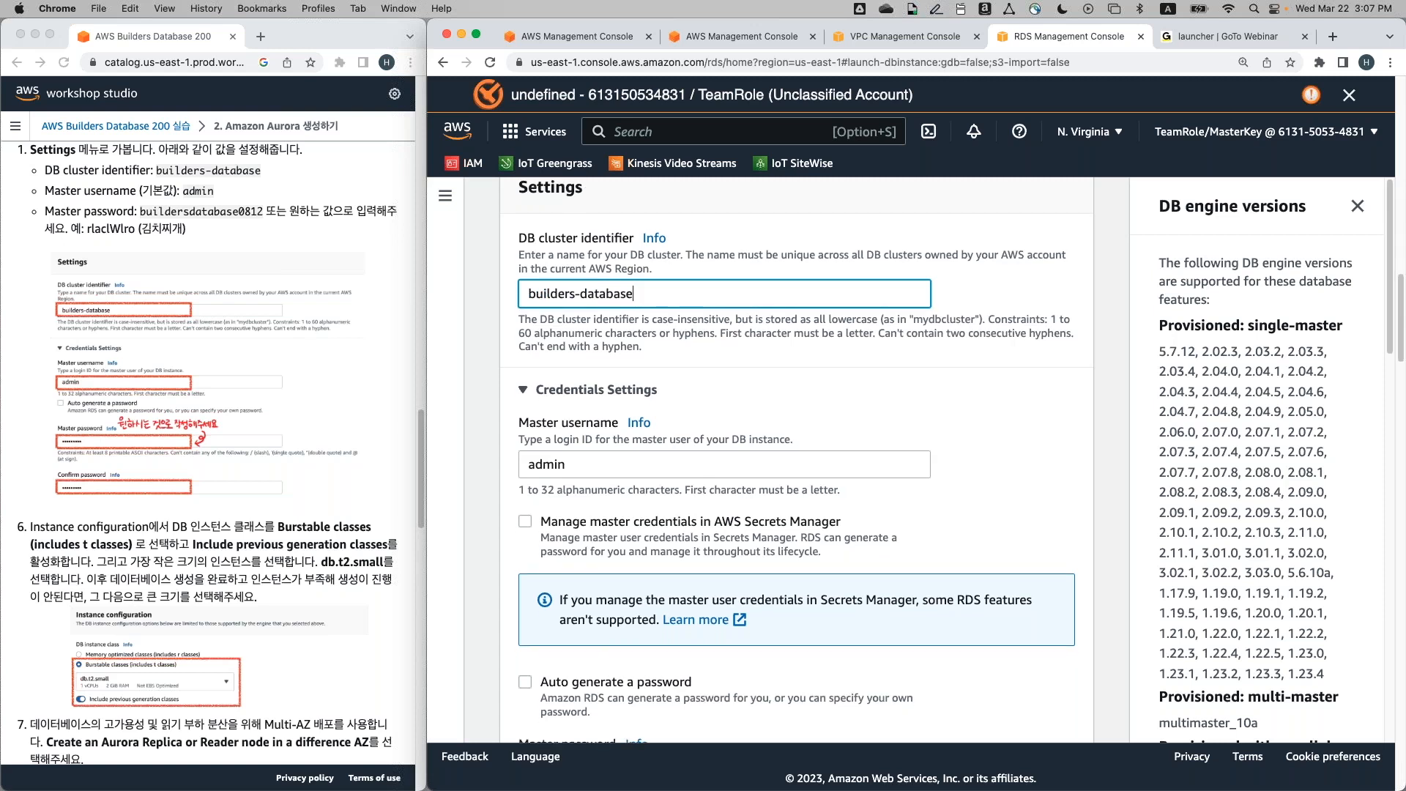
scroll(796, 460, "down", 3)
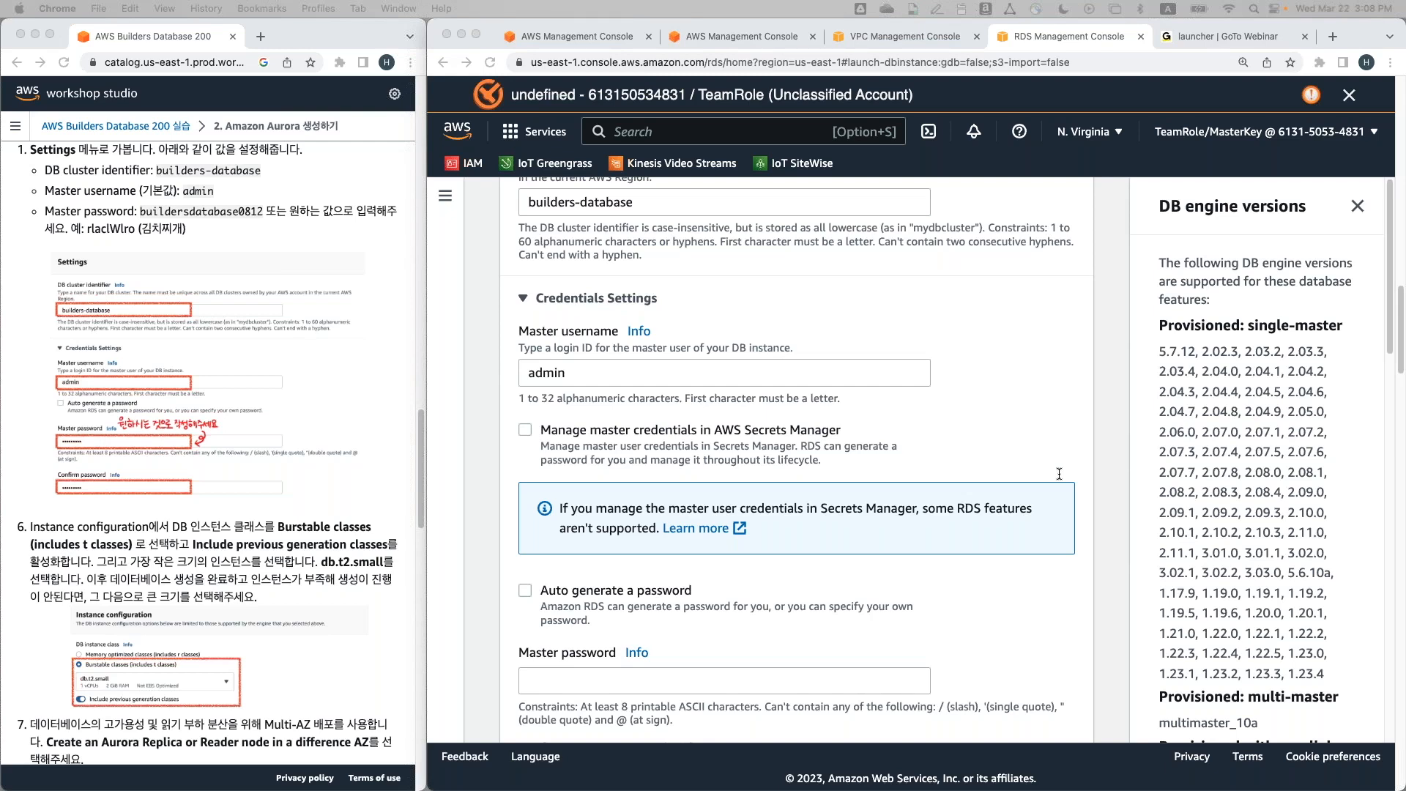
scroll(842, 403, "down", 2)
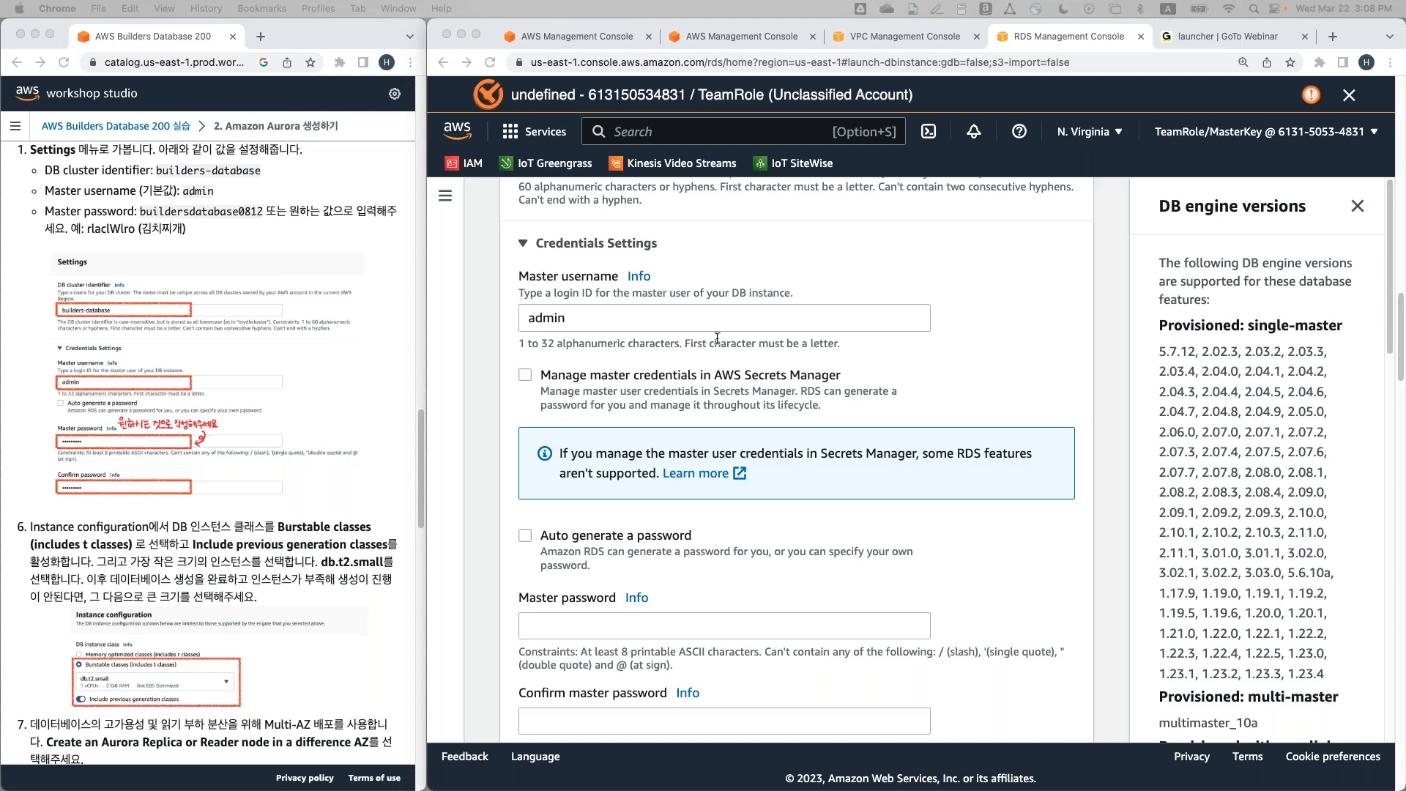
Copy the workshop's sample password into both Master password and Confirm master password
left_click(121, 232)
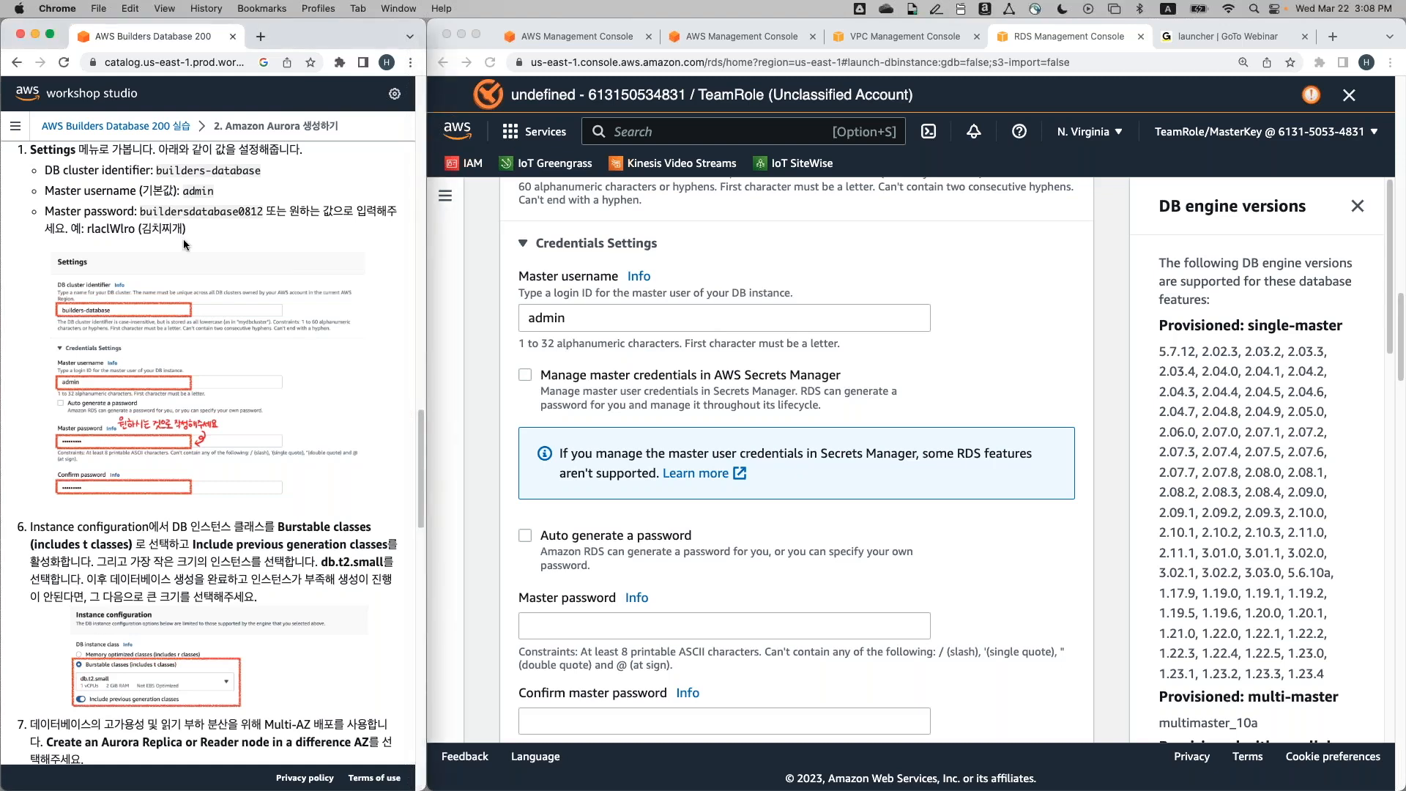
left_click_drag(141, 210, 271, 218)
left_click(636, 626)
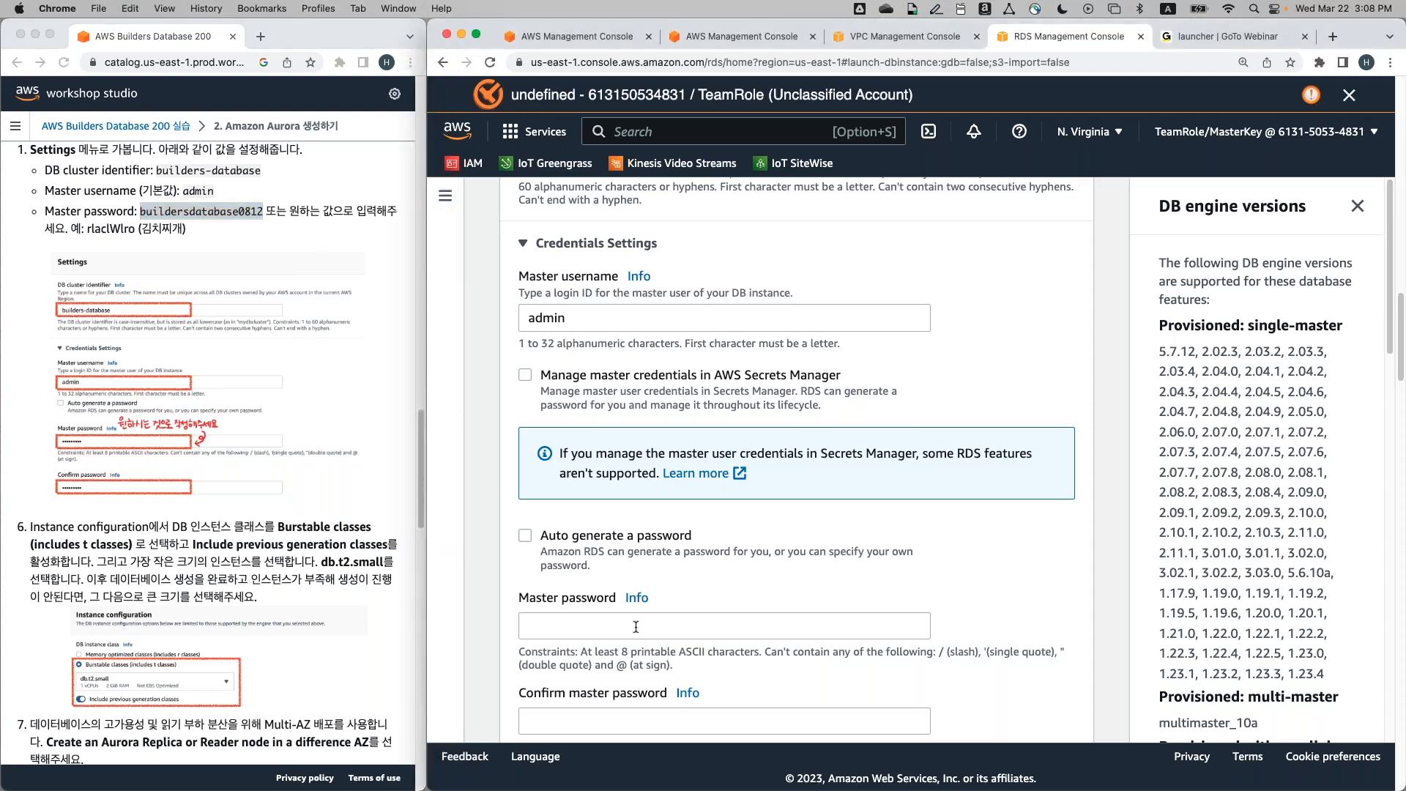
scroll(722, 586, "down", 4)
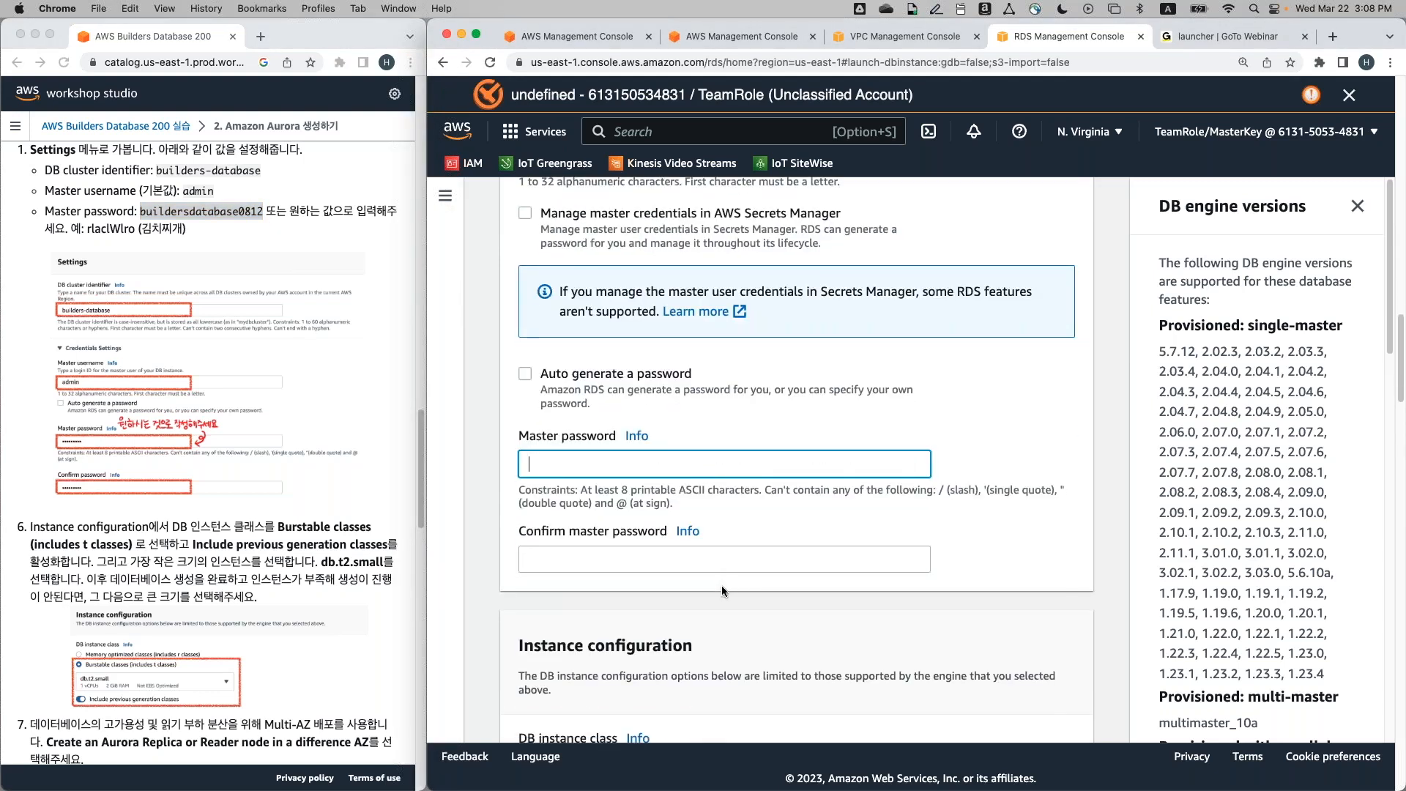
key("super+v")
left_click(744, 559)
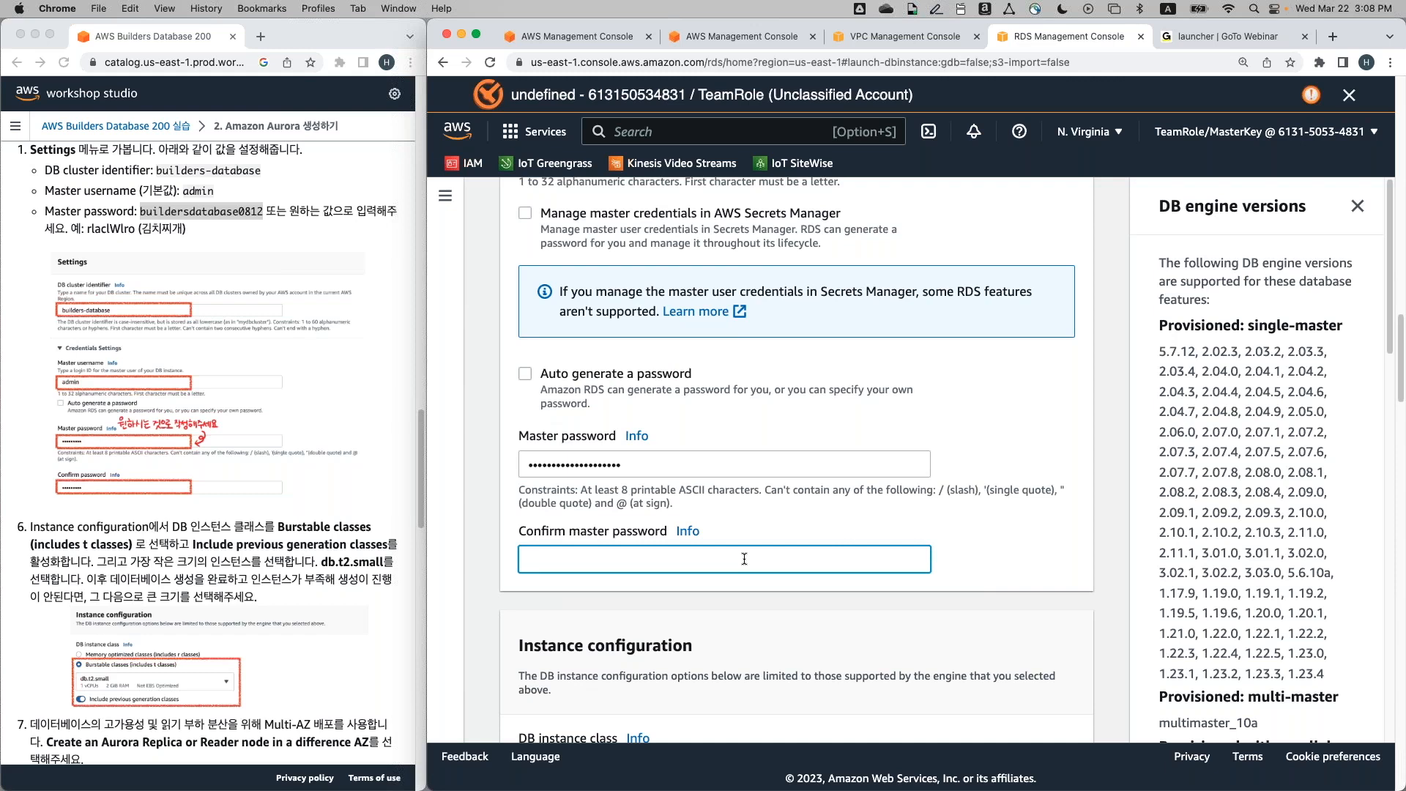
key("super+v")
scroll(743, 558, "down", 3)
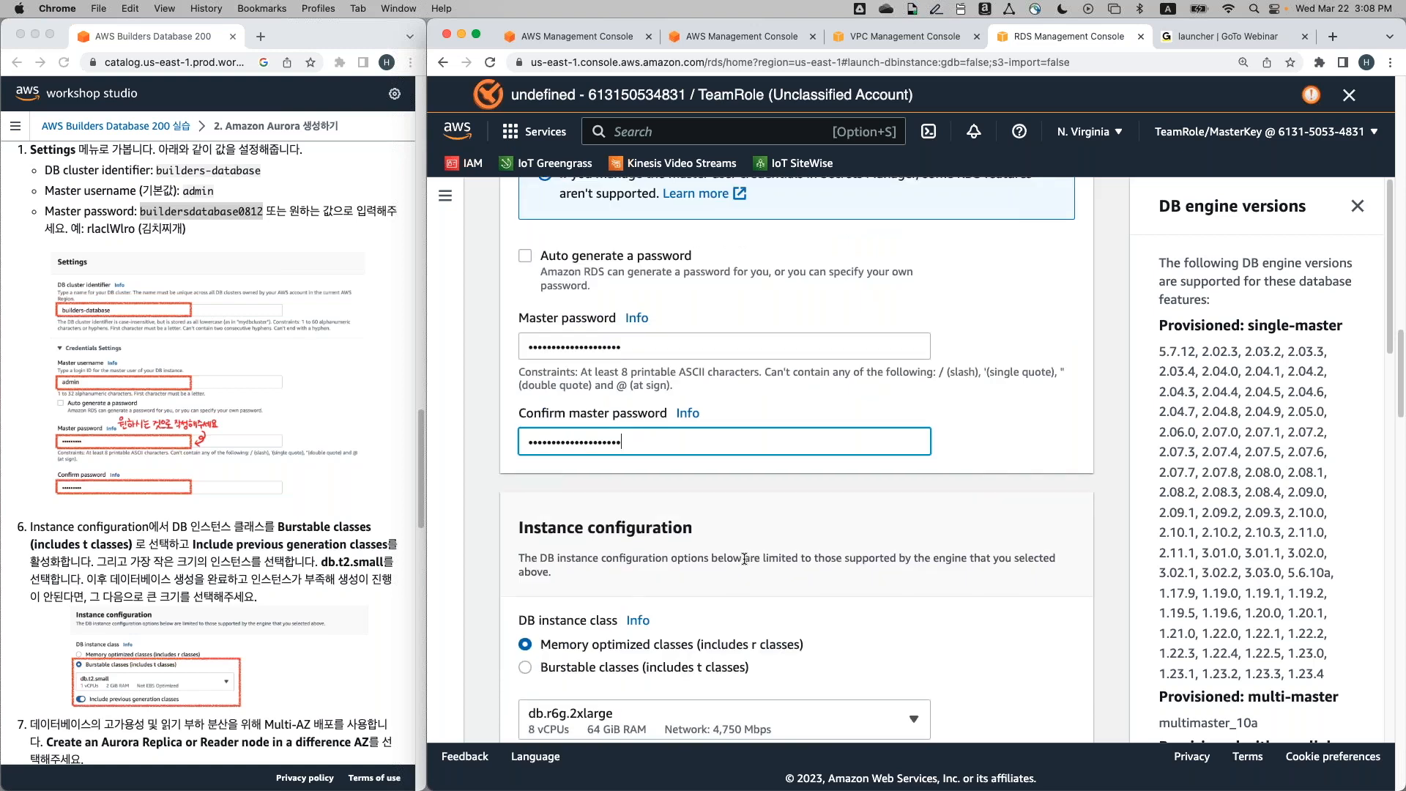
Return to Memory optimized classes and browse the DB instance class list, with db.r6g.2xlarge selected
scroll(743, 559, "down", 5)
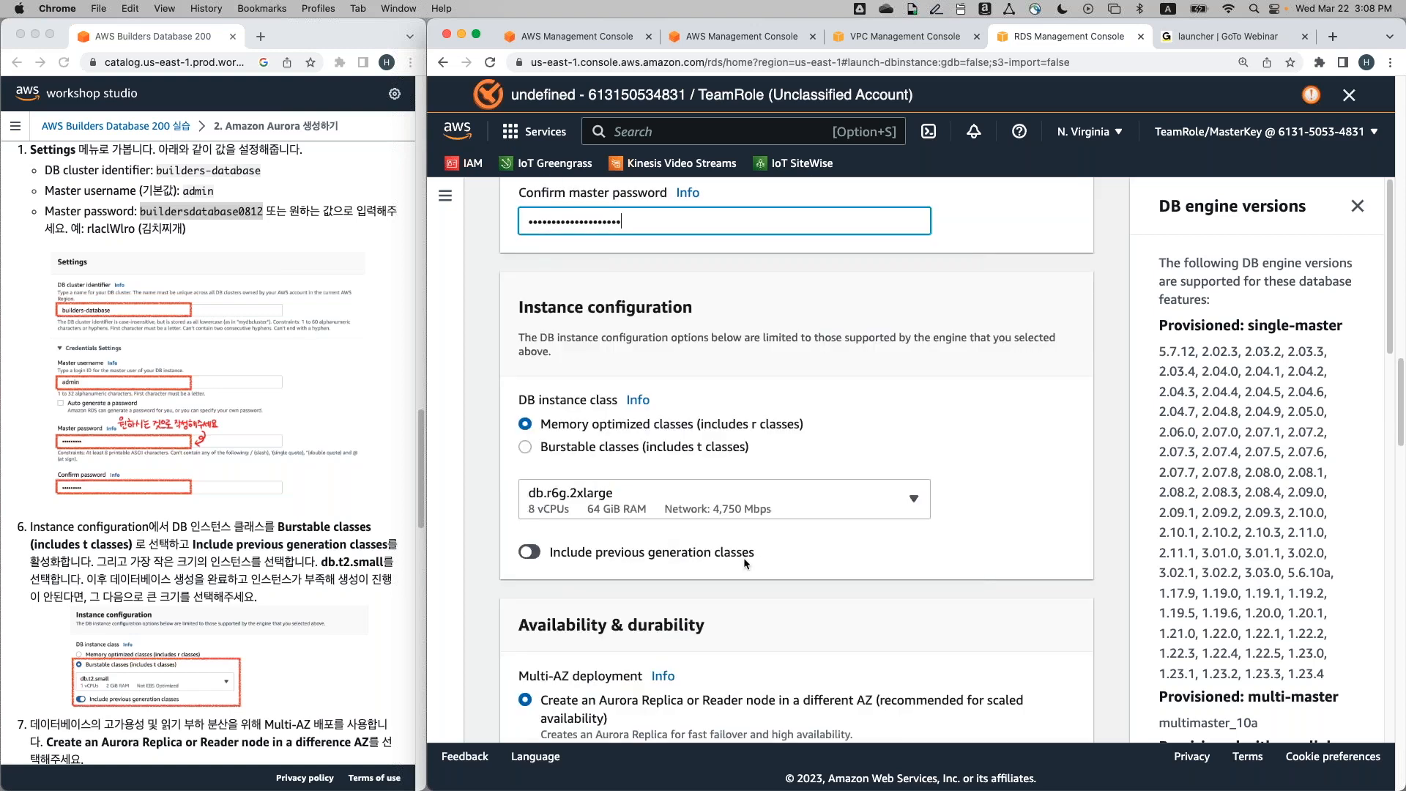
scroll(744, 556, "down", 1)
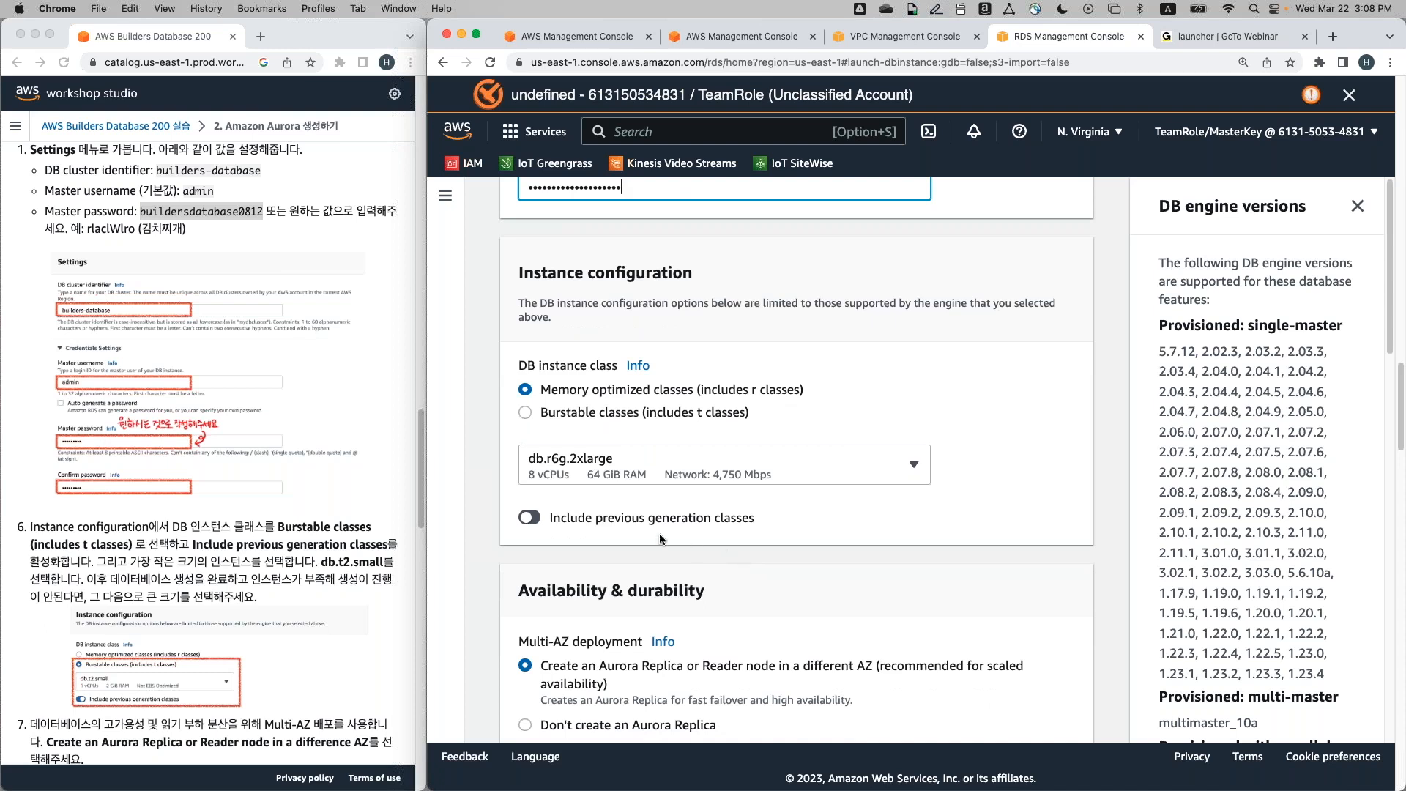
scroll(374, 536, "down", 5)
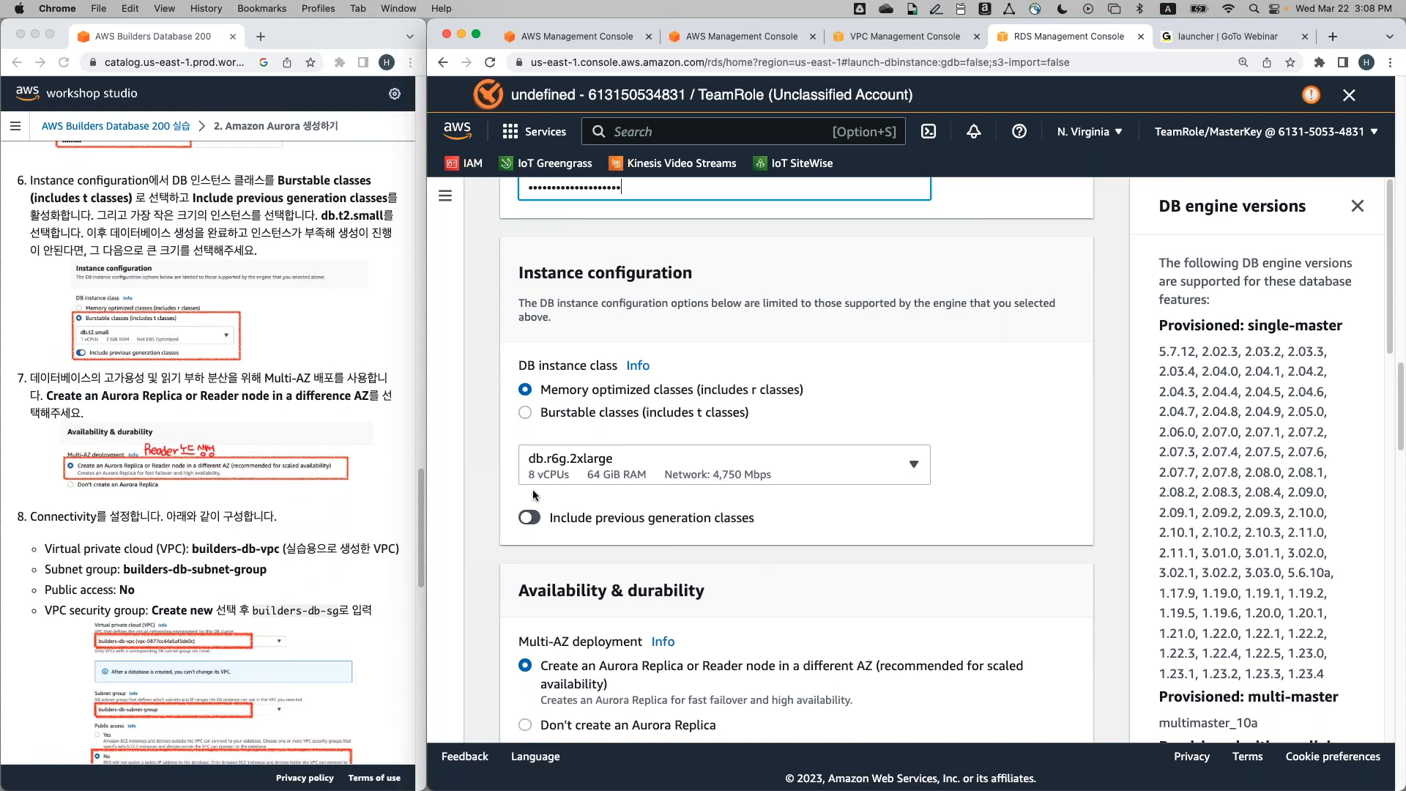
left_click(998, 366)
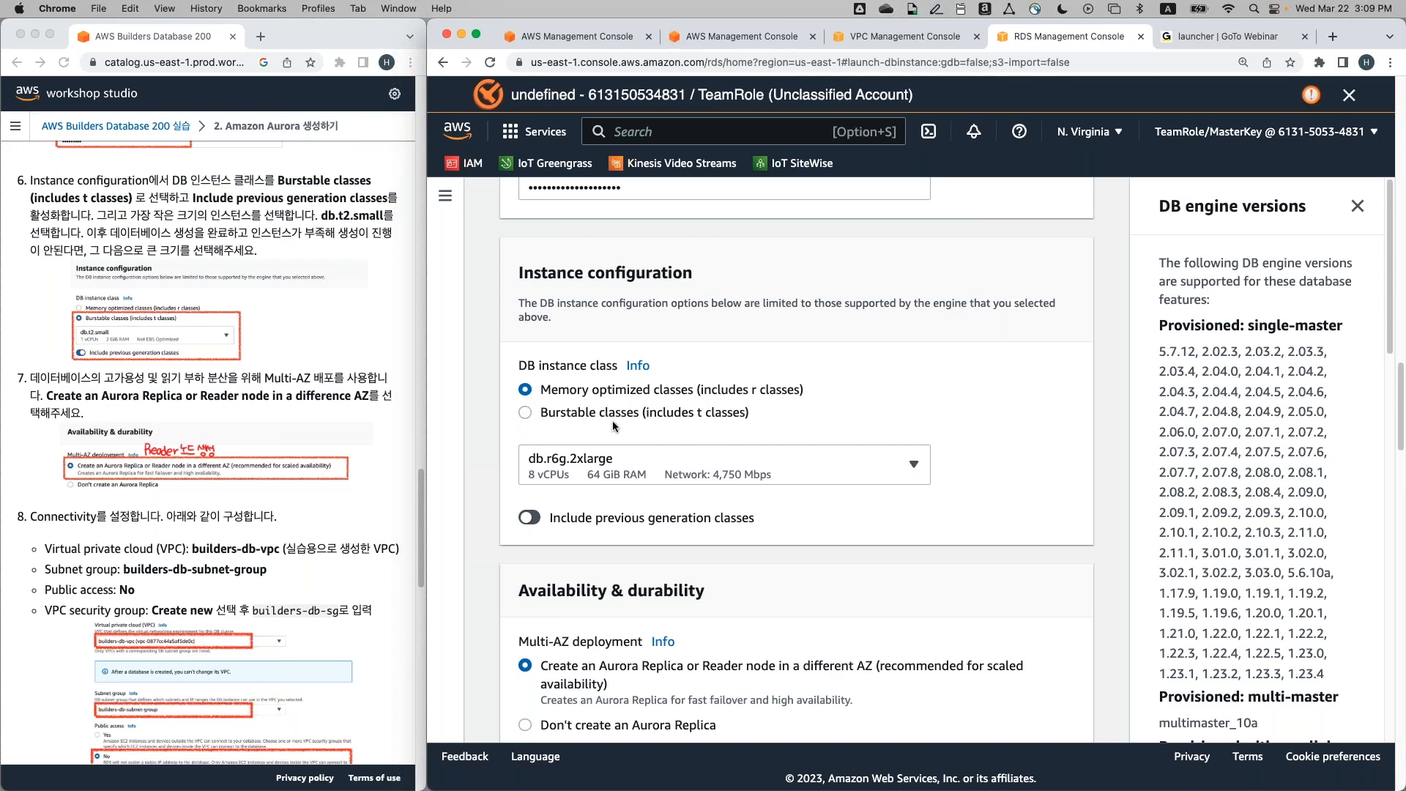
left_click(574, 417)
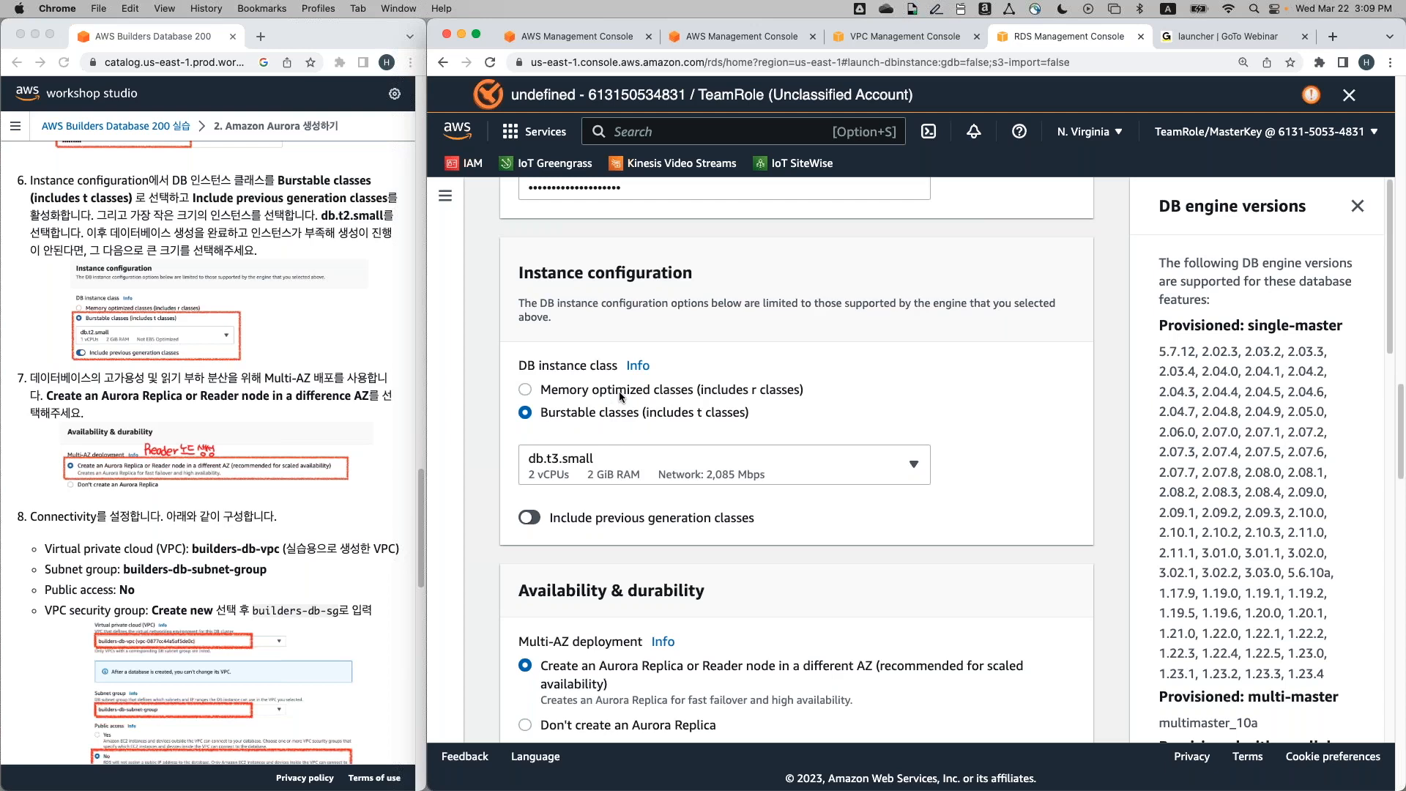
left_click(618, 391)
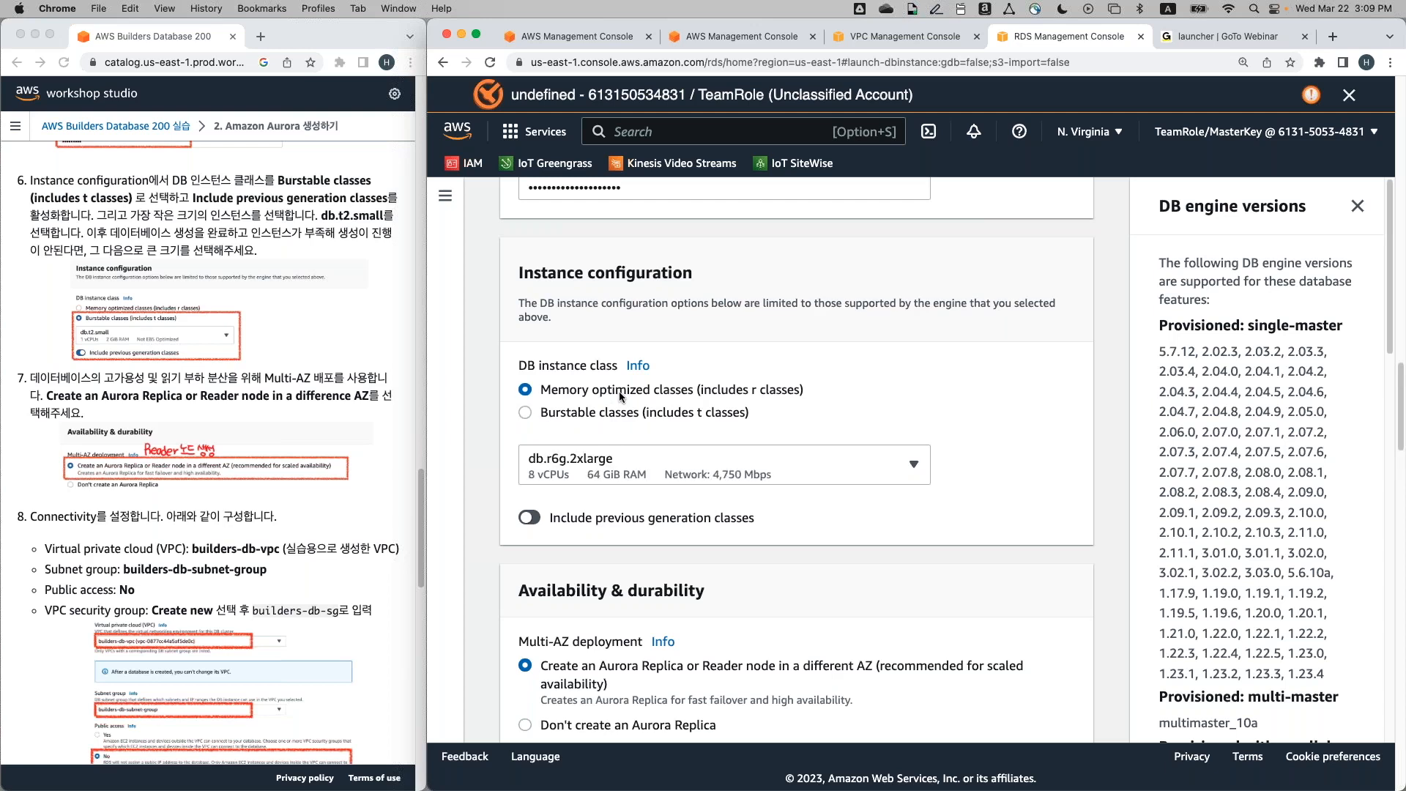
left_click(805, 451)
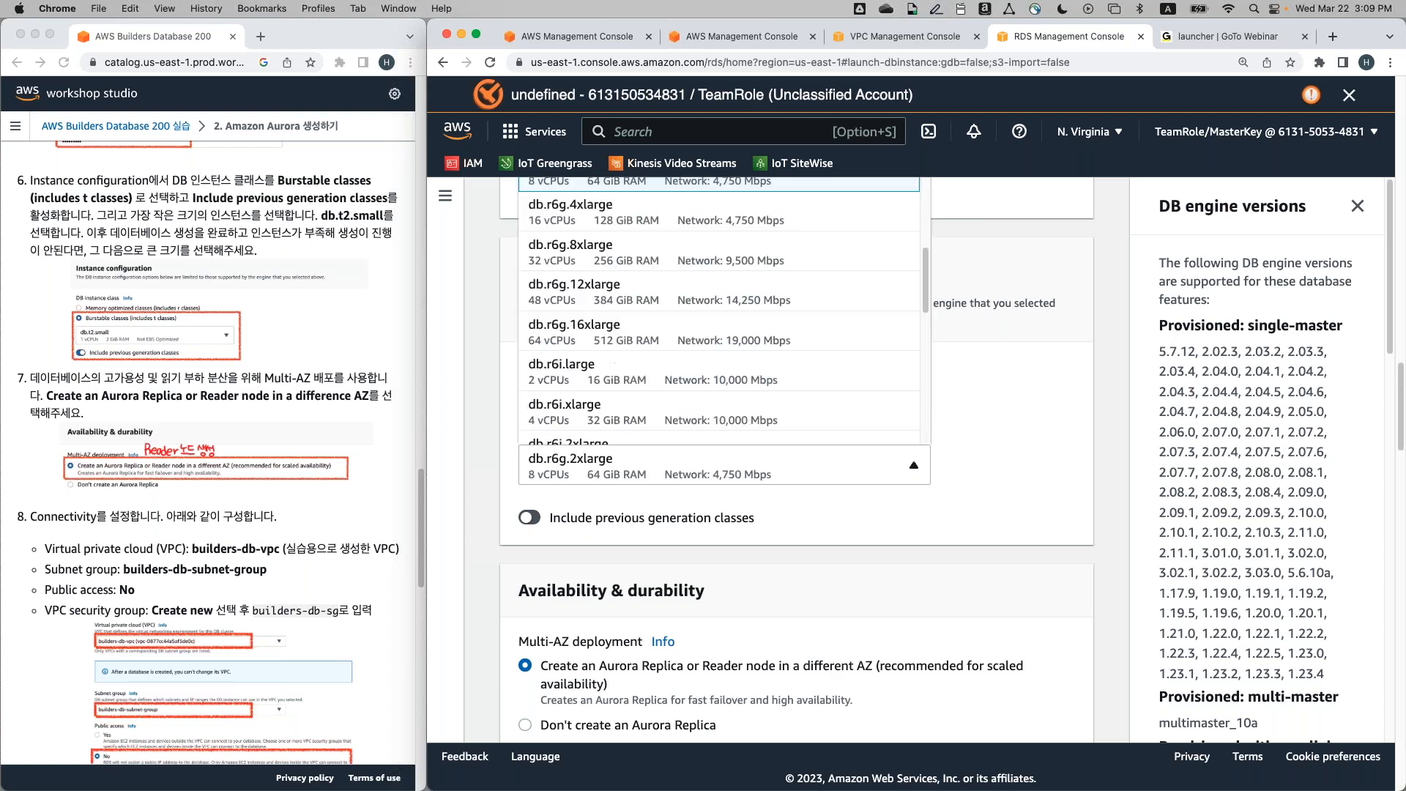
scroll(839, 366, "down", 5)
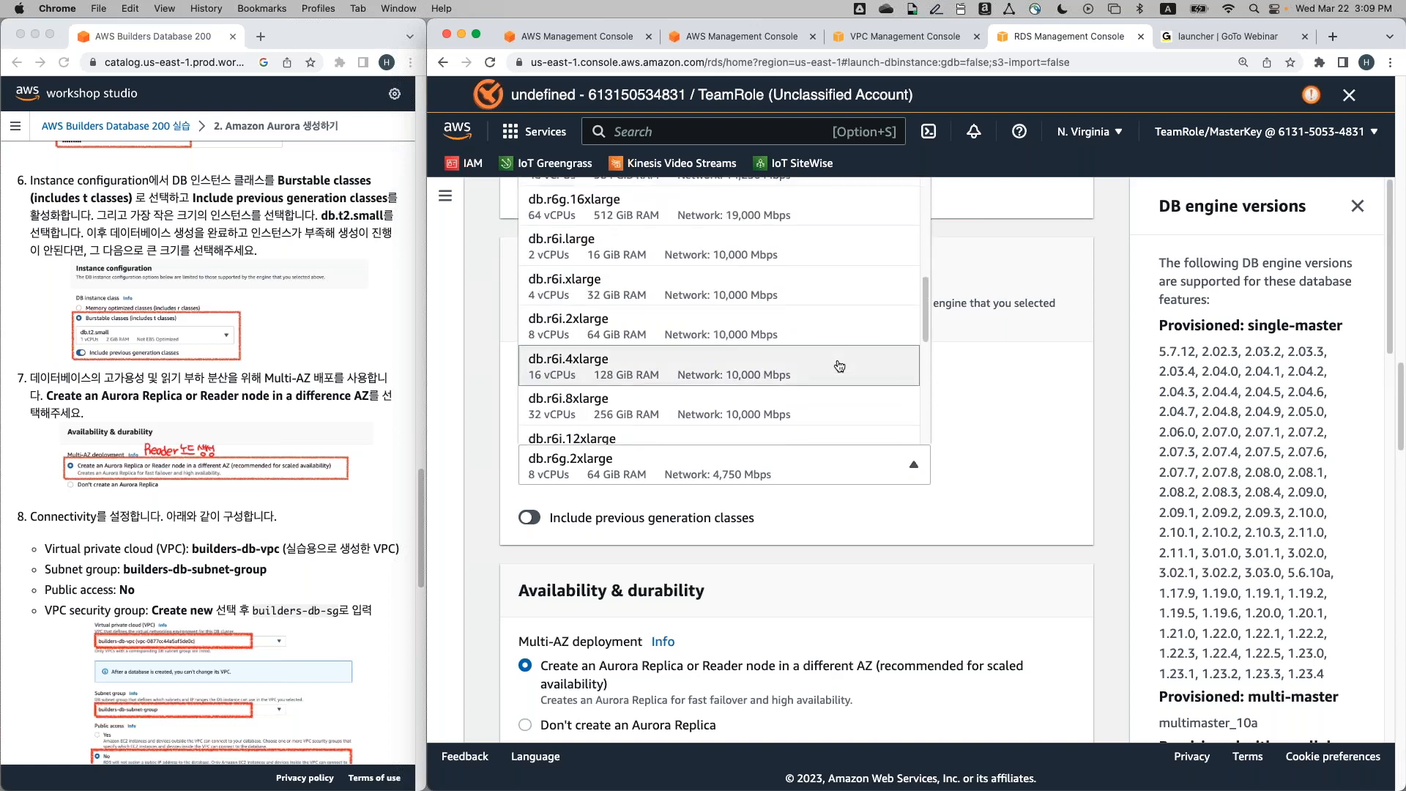
scroll(839, 366, "down", 4)
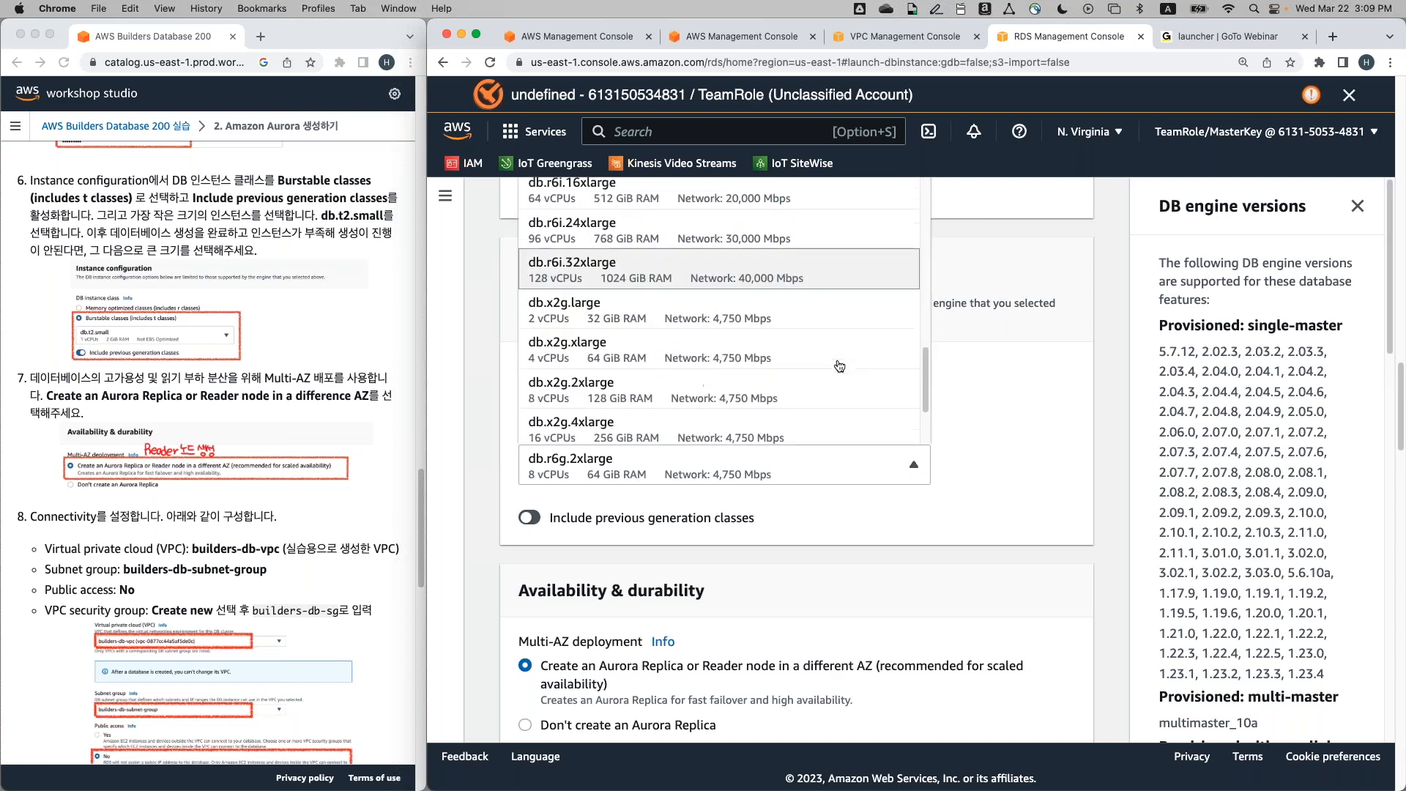
scroll(839, 366, "down", 2)
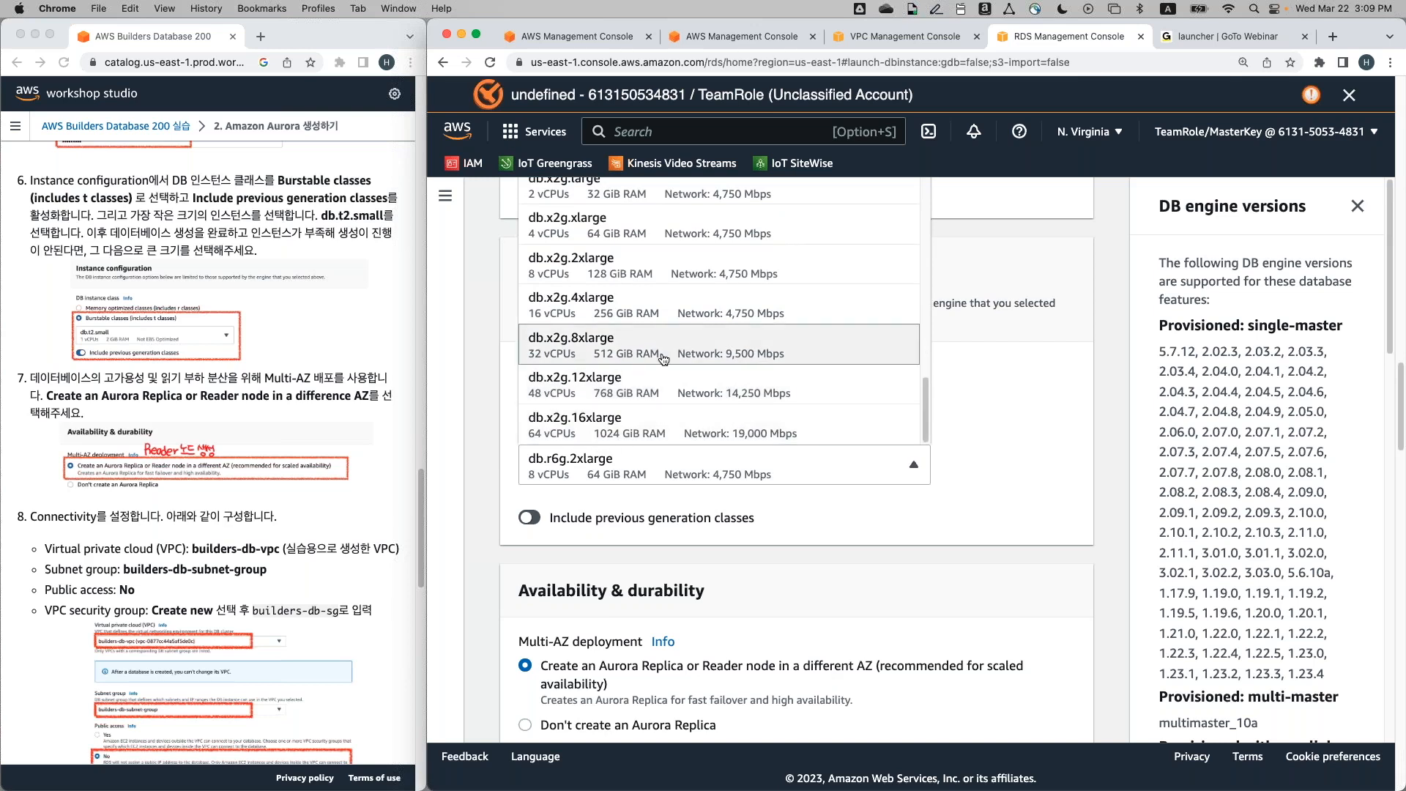
Pick burstable db.t2.small (1 vCPU, 2 GiB RAM), with previous generation classes included
left_click(1031, 415)
left_click(691, 413)
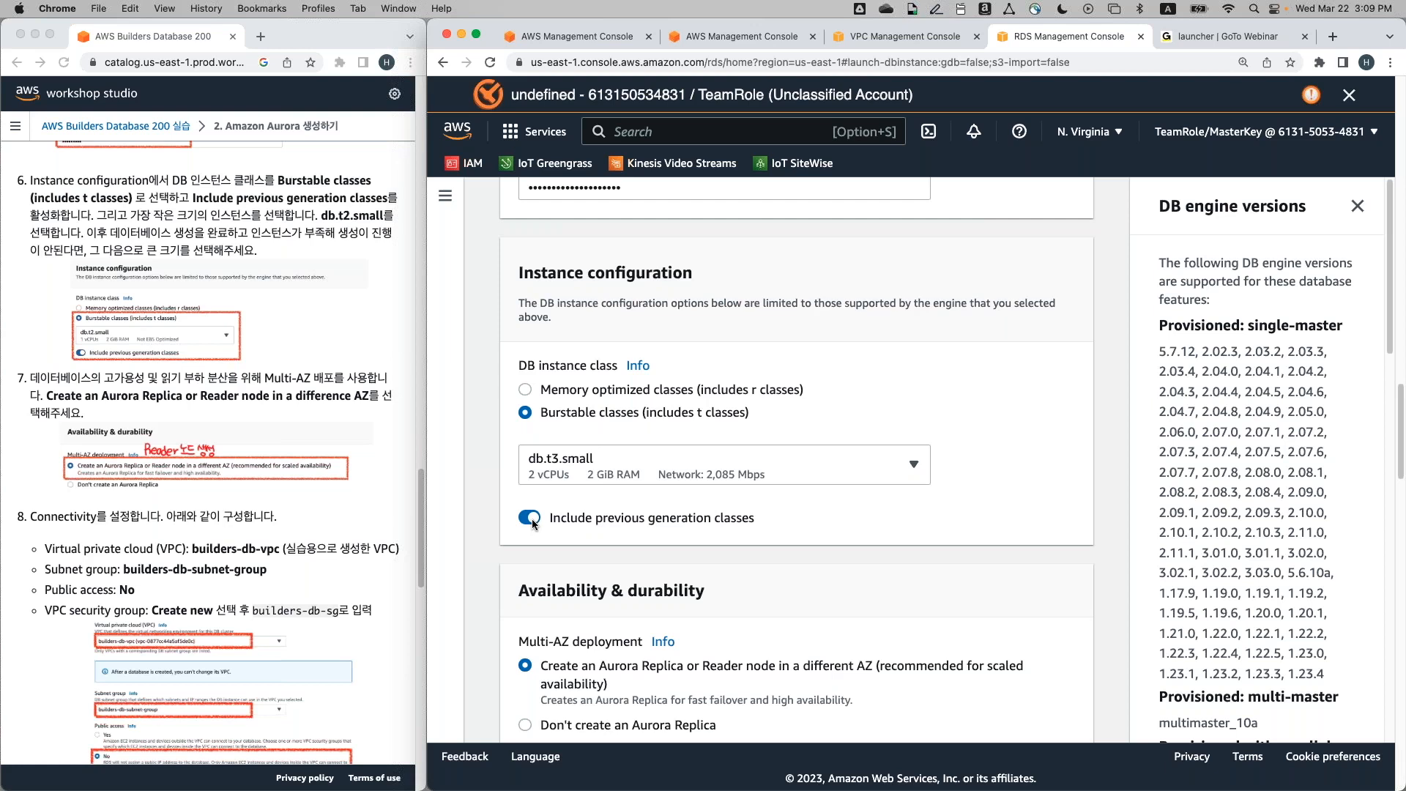
left_click(628, 466)
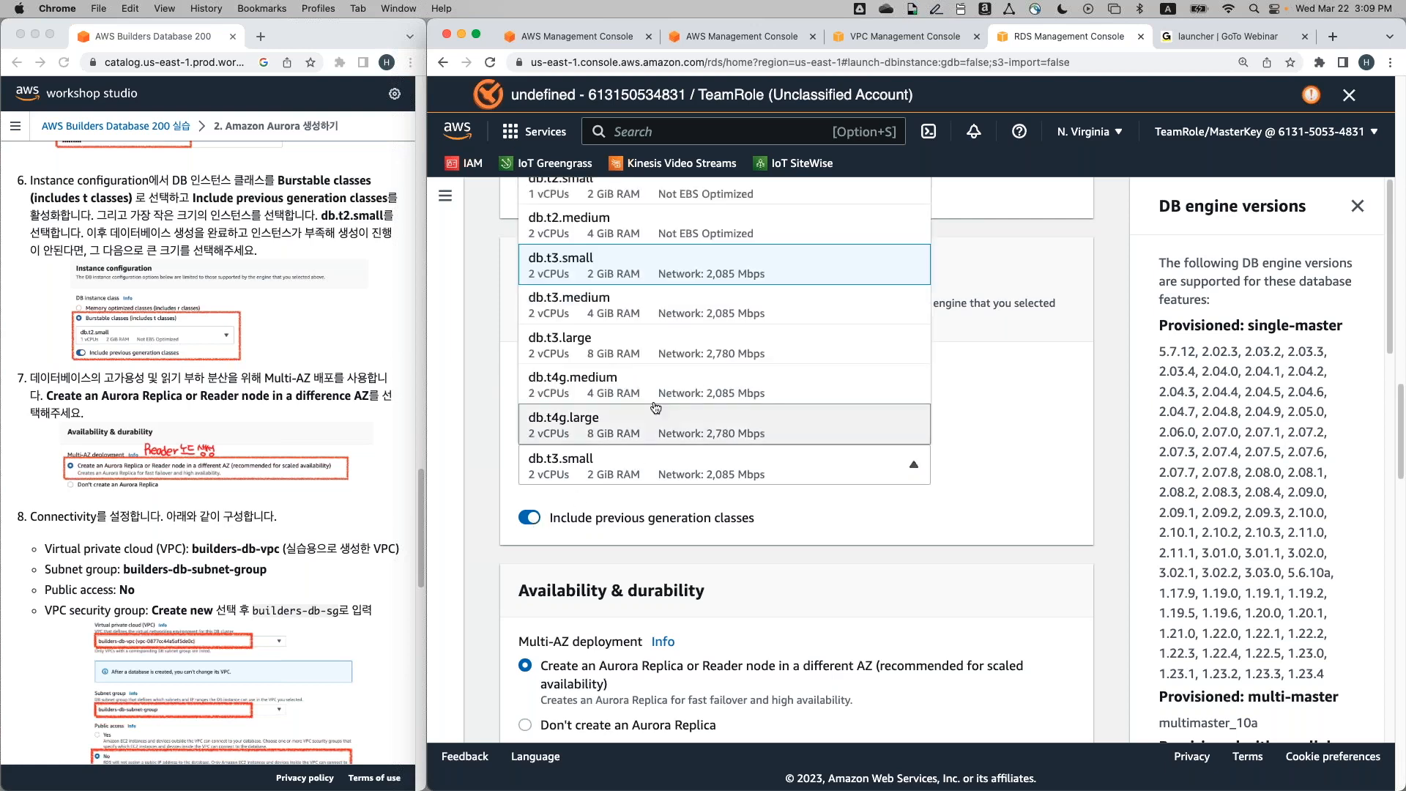
scroll(662, 378, "up", 1)
scroll(661, 378, "up", 5)
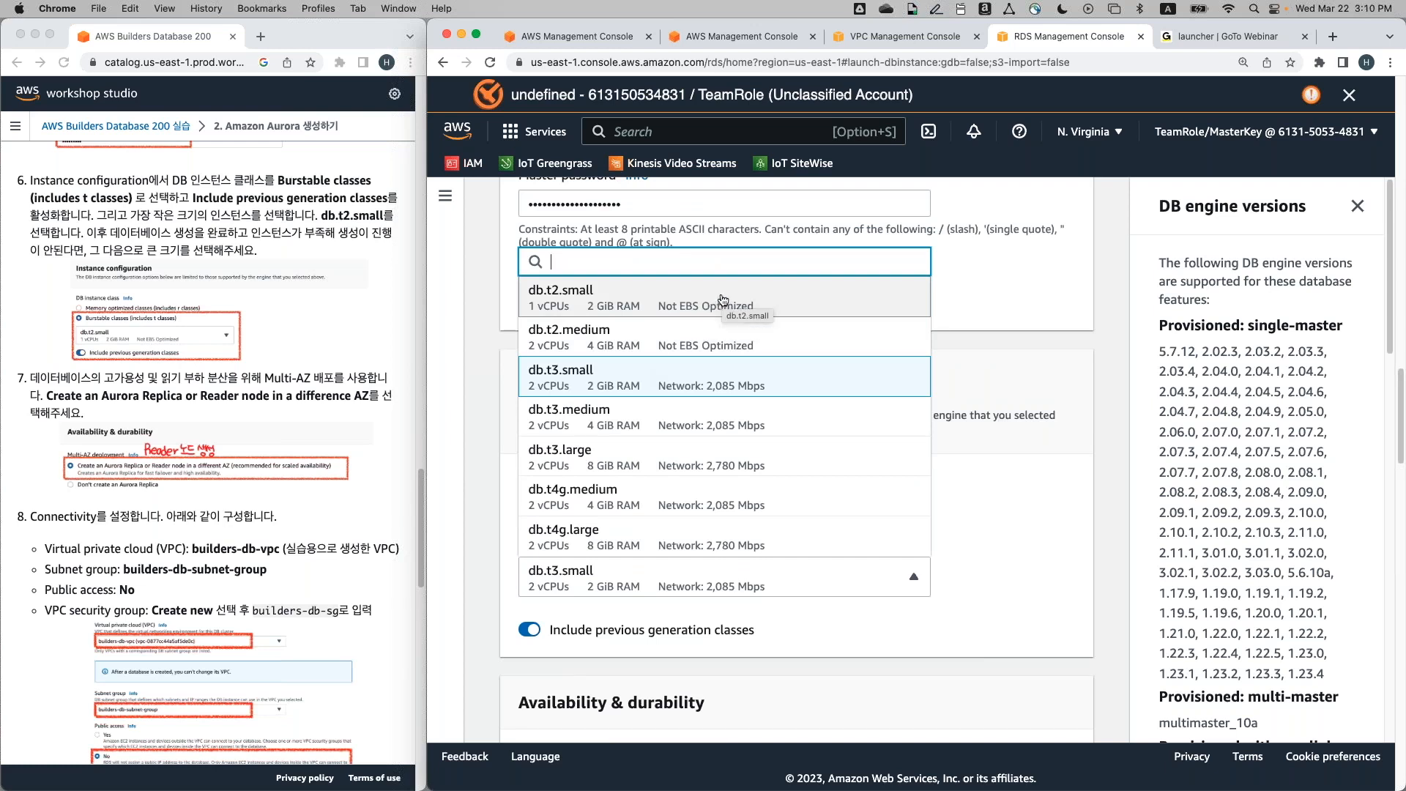
left_click(725, 300)
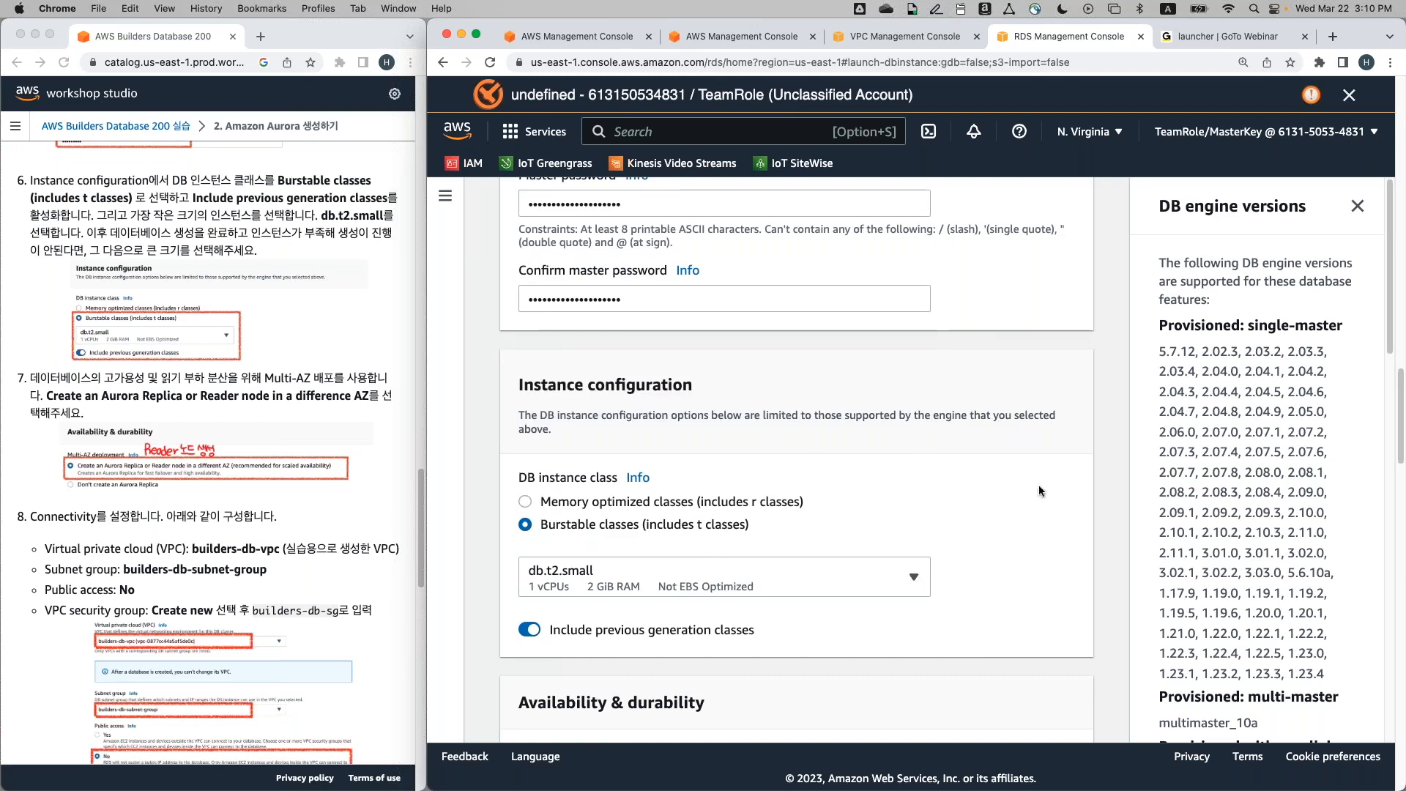
Scroll down to Connectivity and show the Virtual private cloud (VPC) options, Default VPC current
scroll(1055, 489, "down", 5)
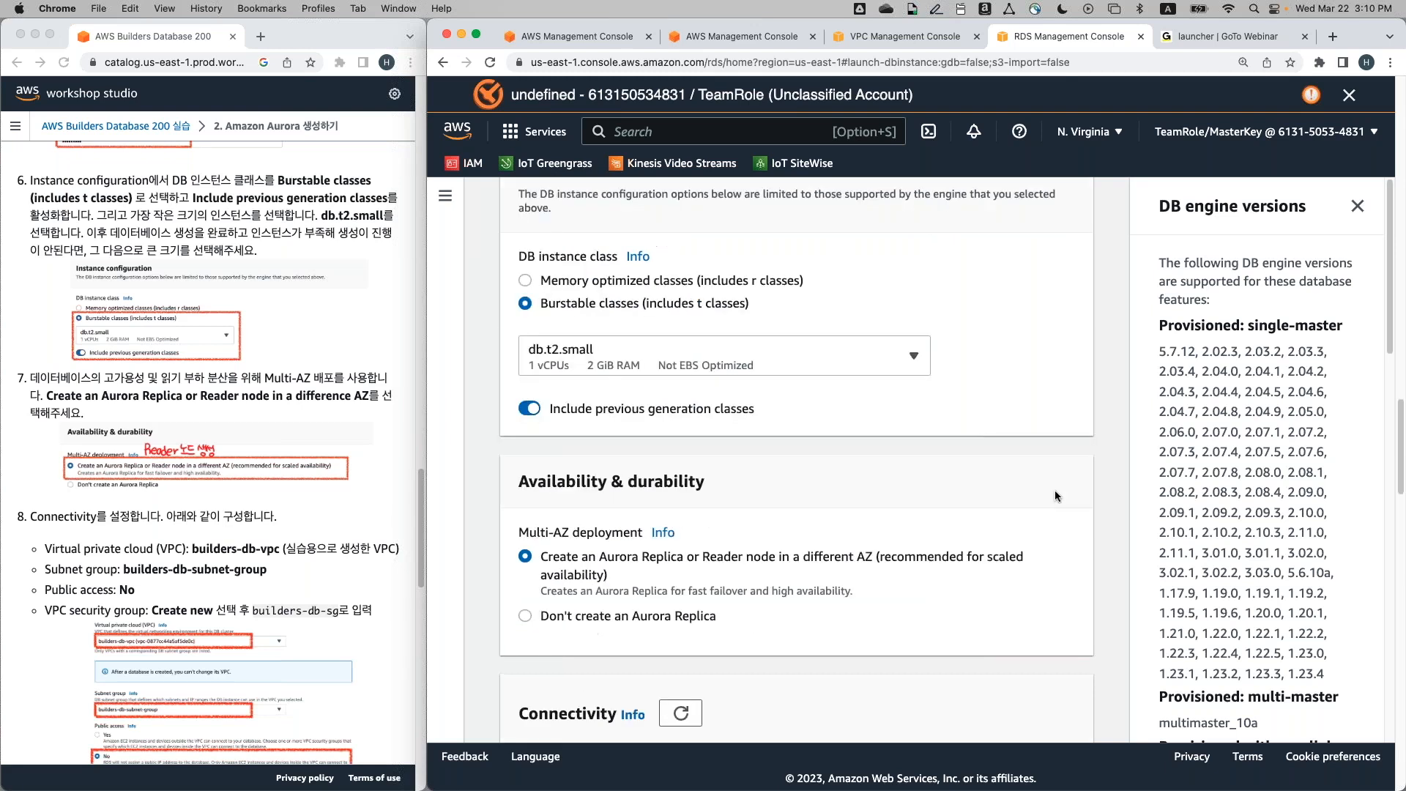
scroll(1054, 490, "down", 1)
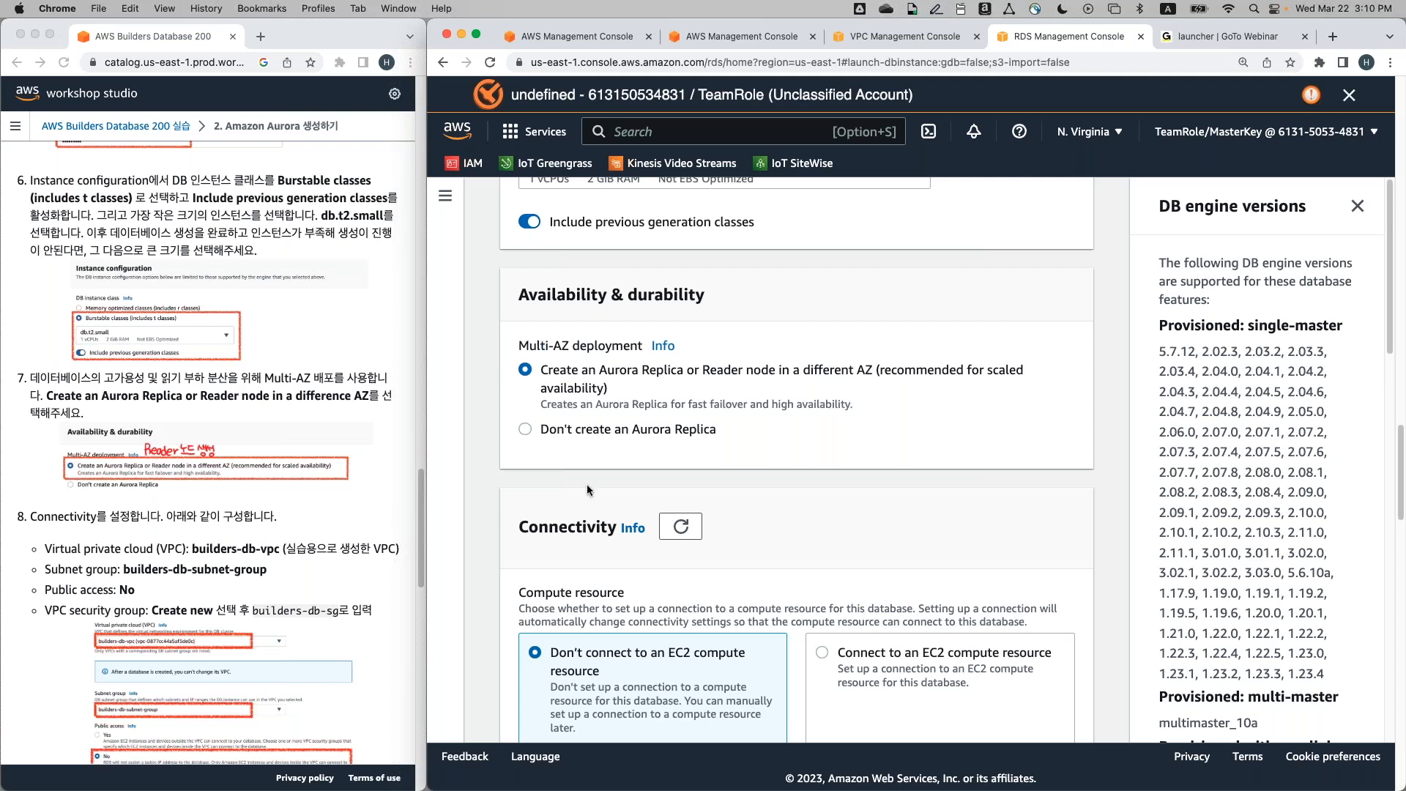
scroll(586, 484, "down", 3)
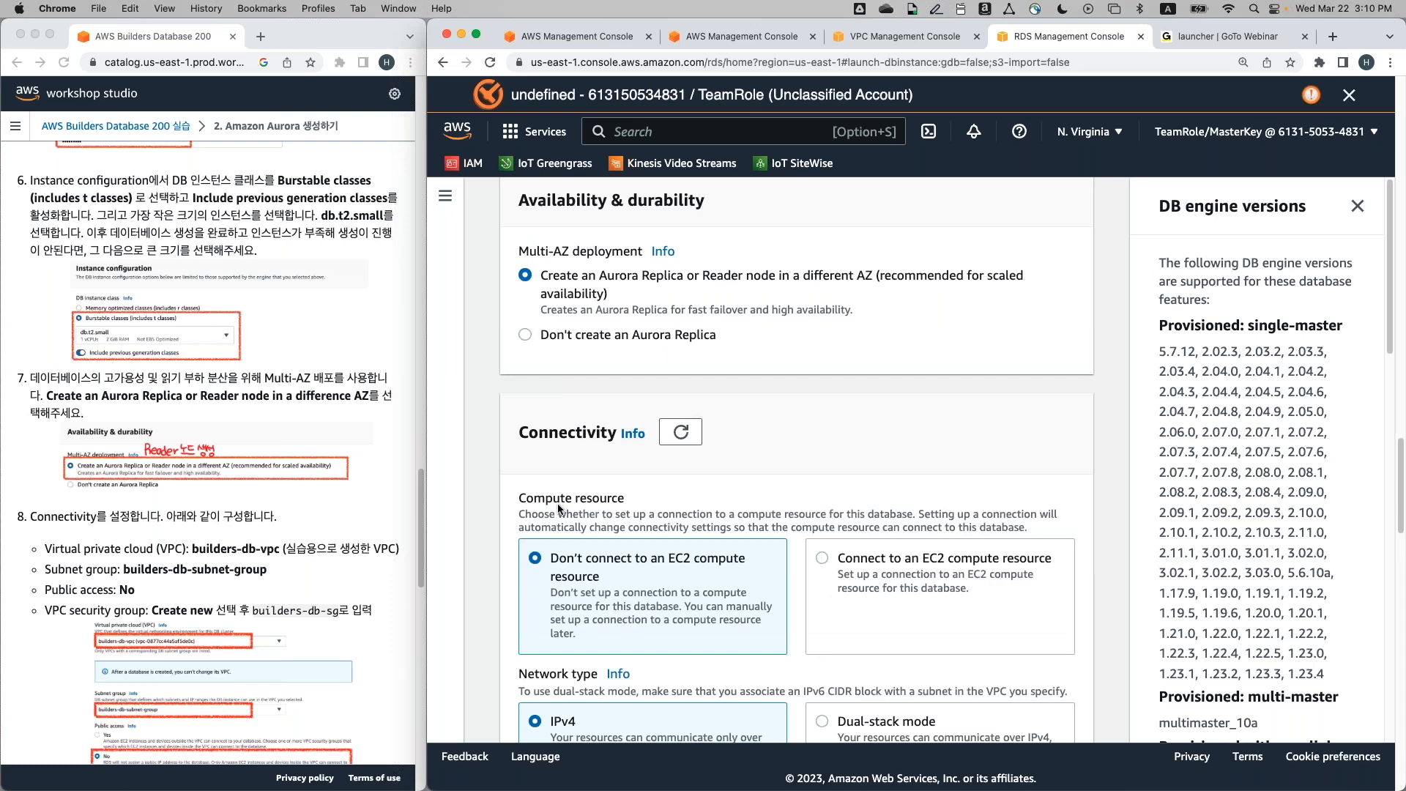
scroll(556, 503, "down", 2)
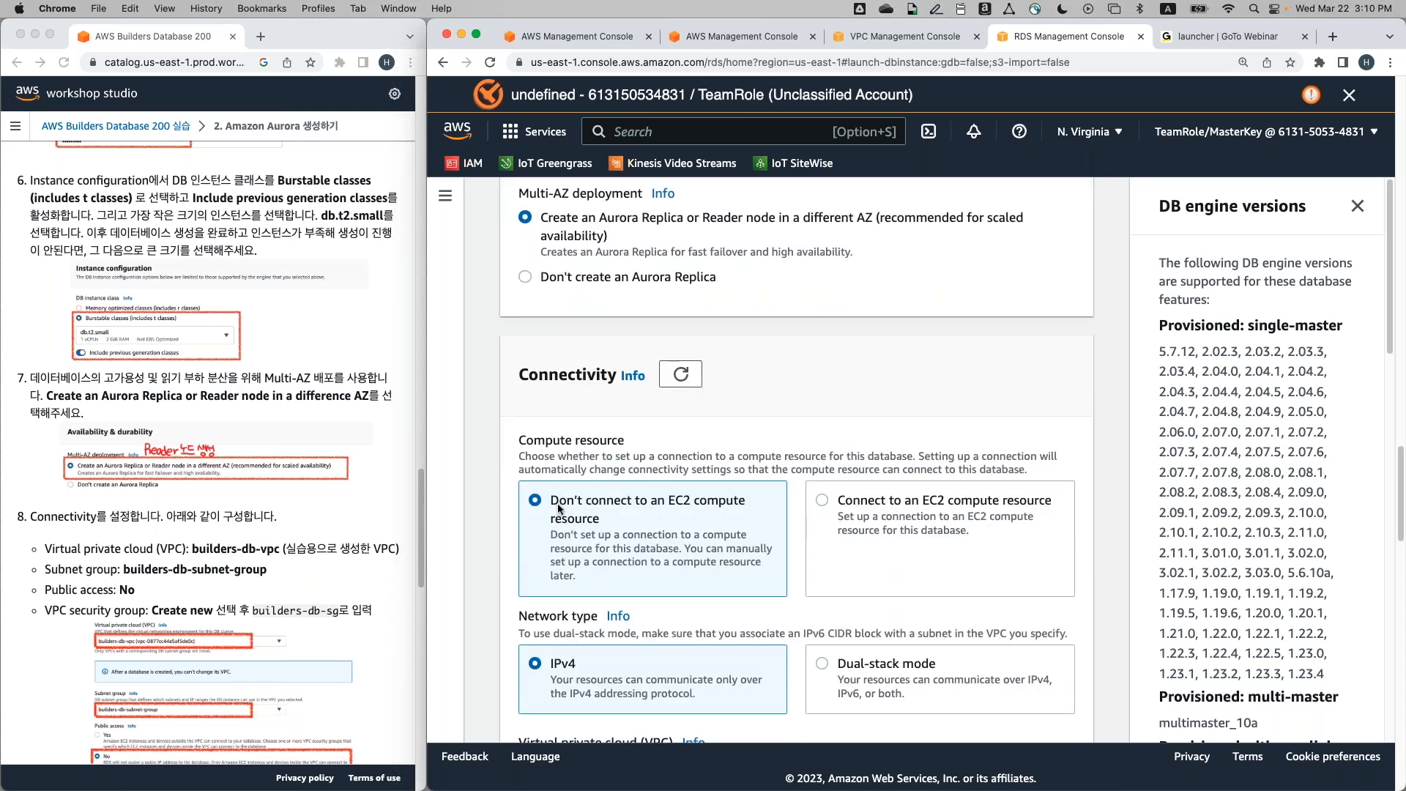
scroll(559, 508, "down", 2)
scroll(559, 508, "down", 2)
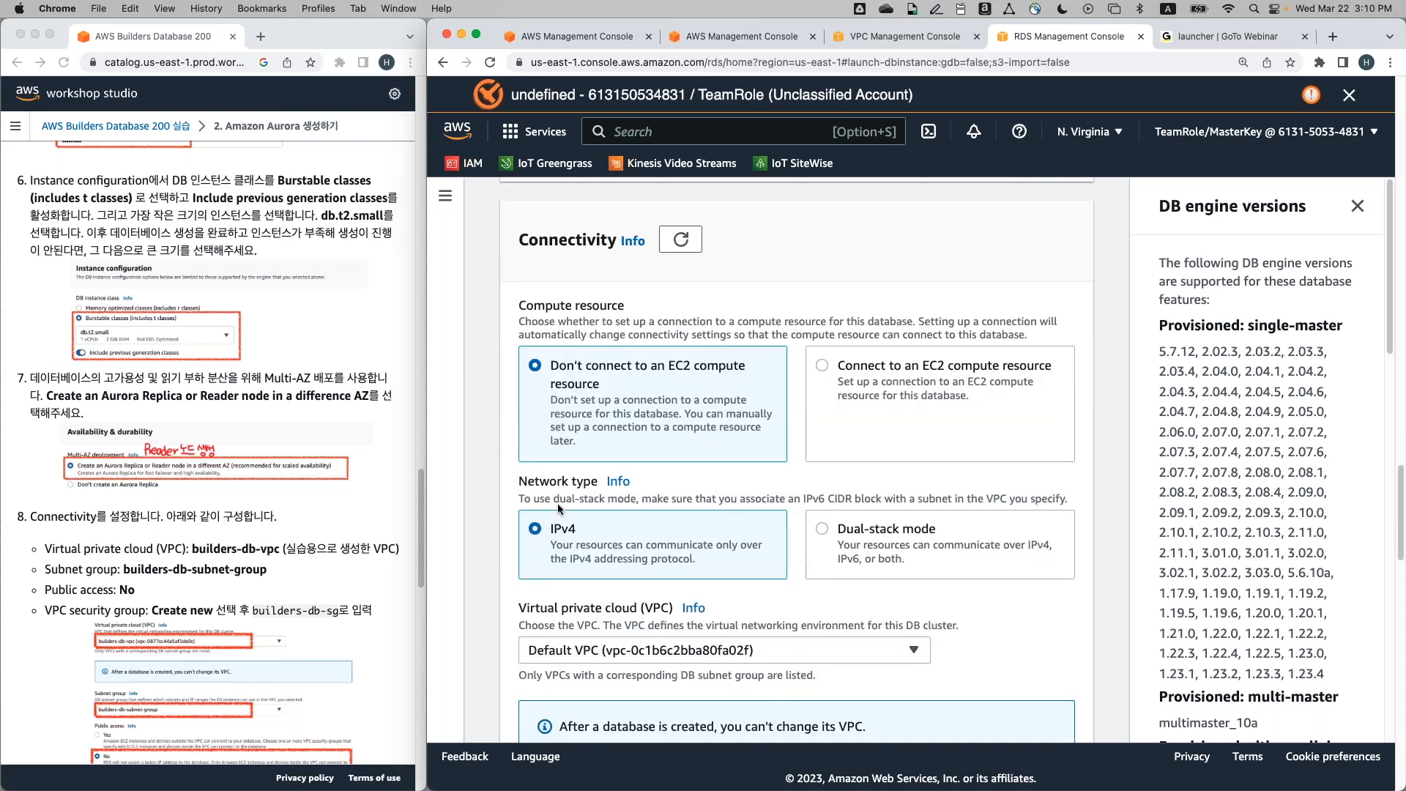
scroll(377, 543, "down", 3)
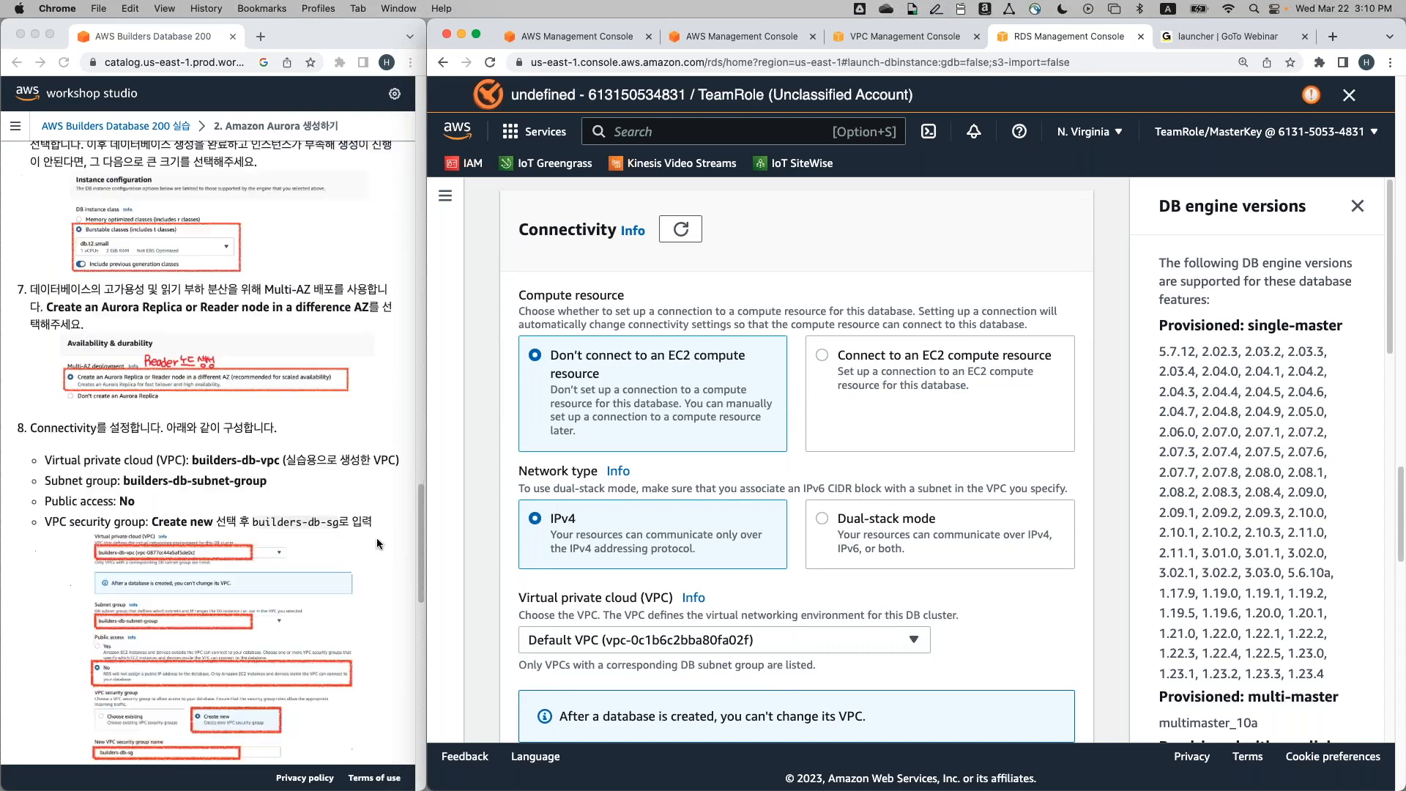
scroll(377, 543, "down", 5)
scroll(376, 543, "down", 1)
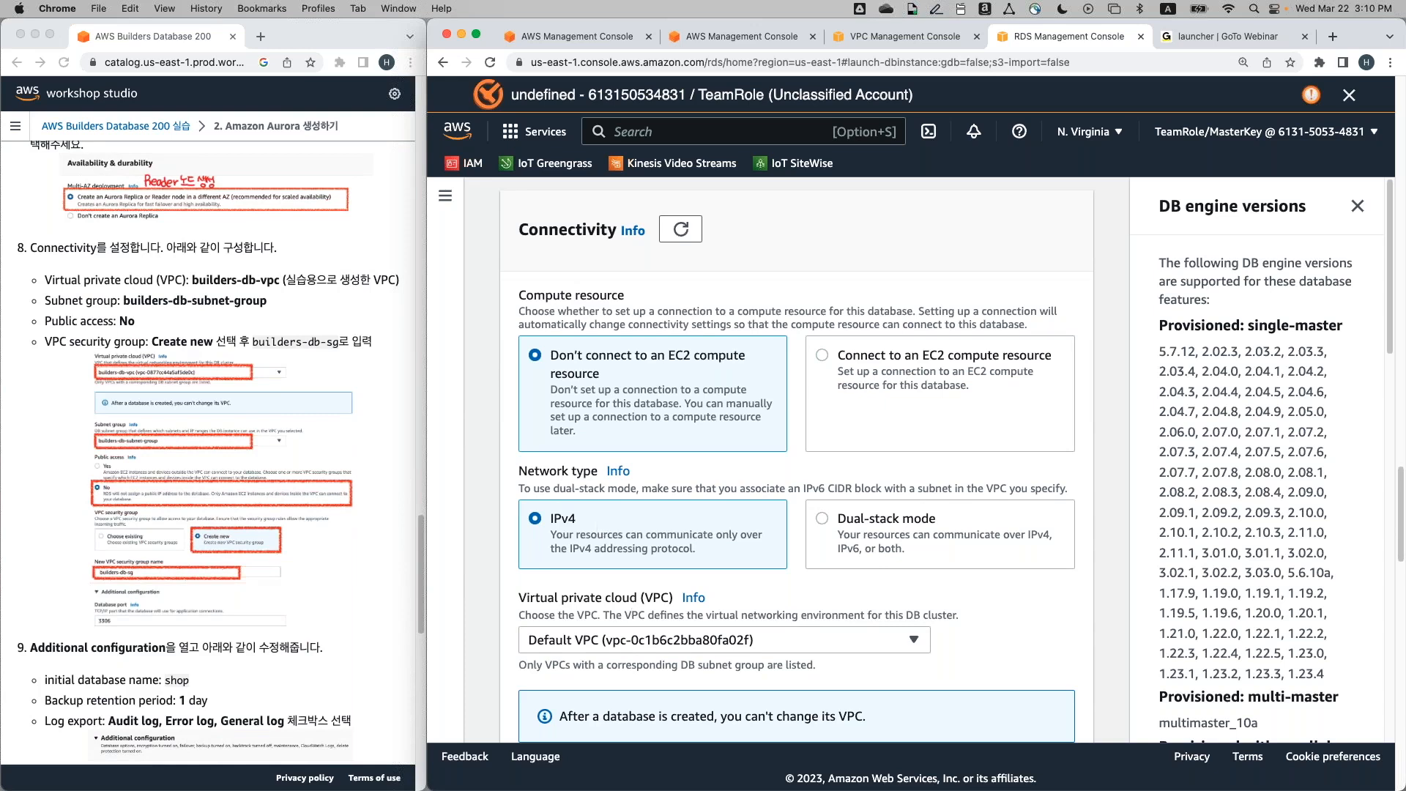
left_click(643, 637)
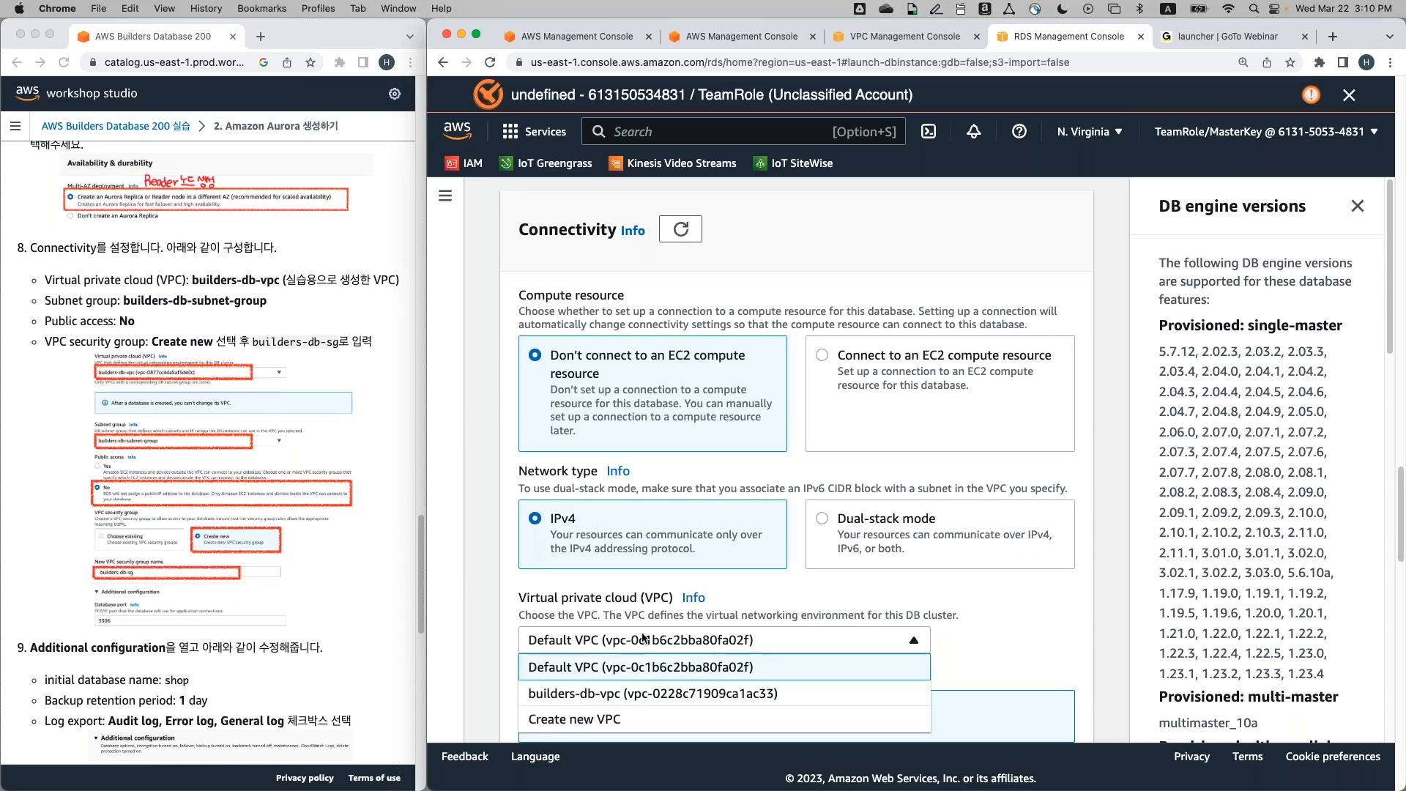
left_click(1052, 609)
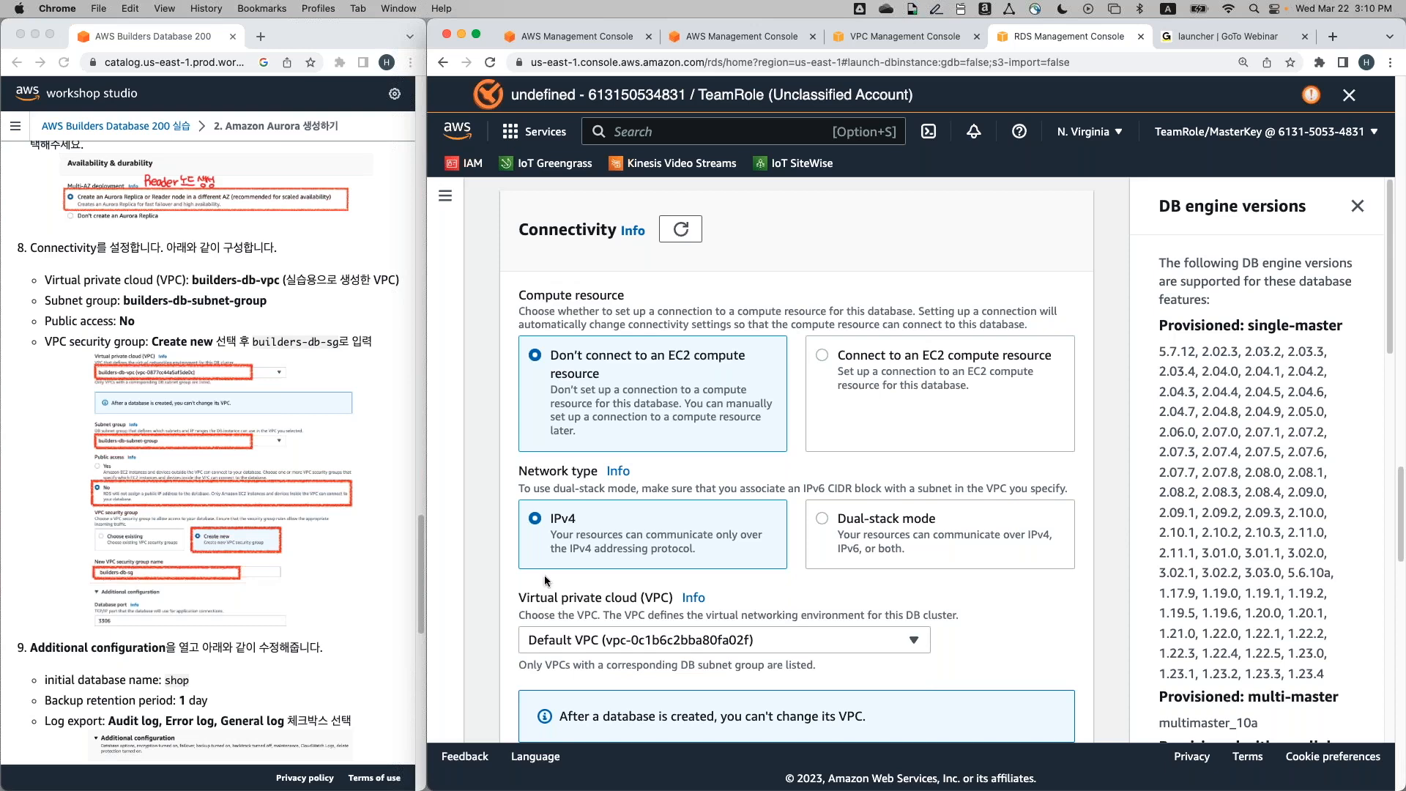
scroll(543, 574, "down", 5)
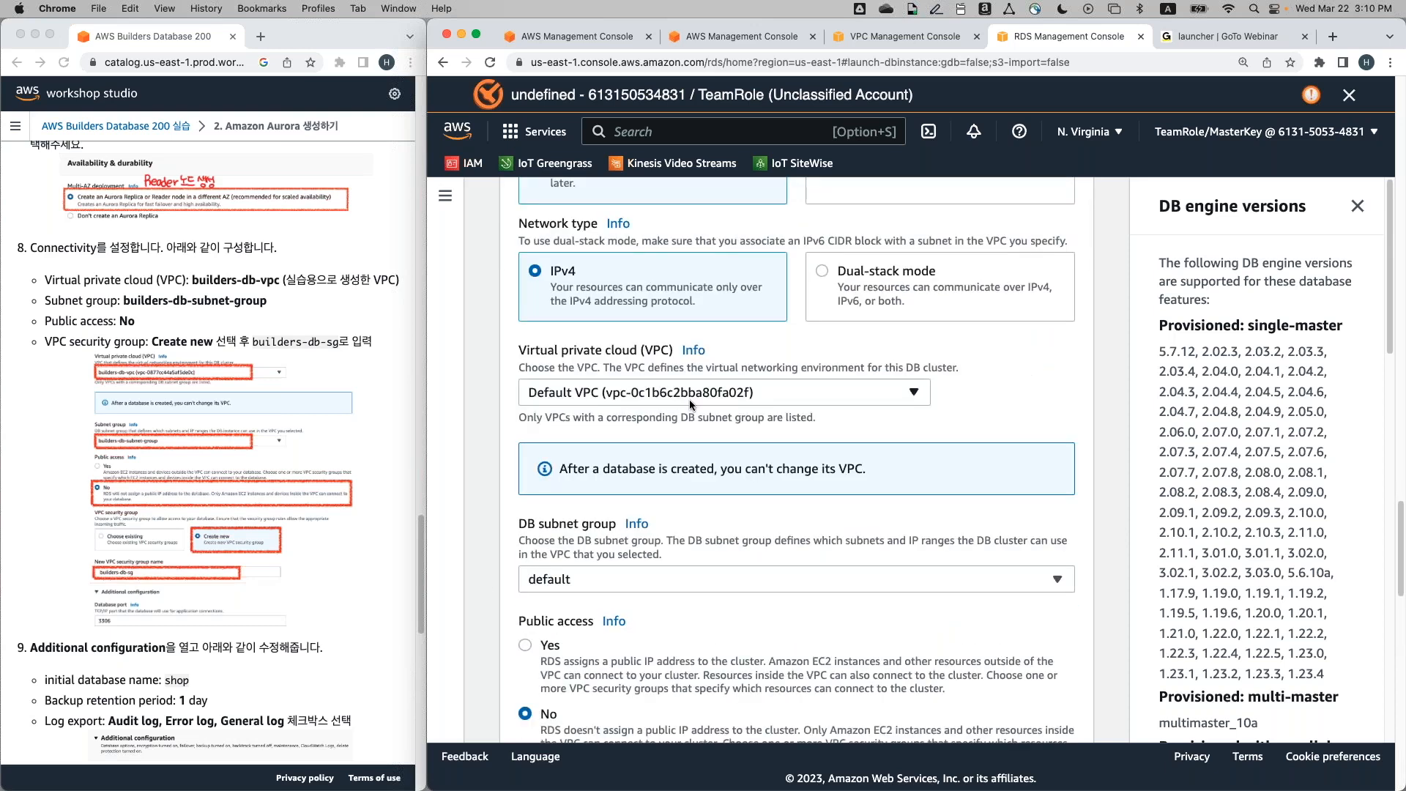
left_click(689, 401)
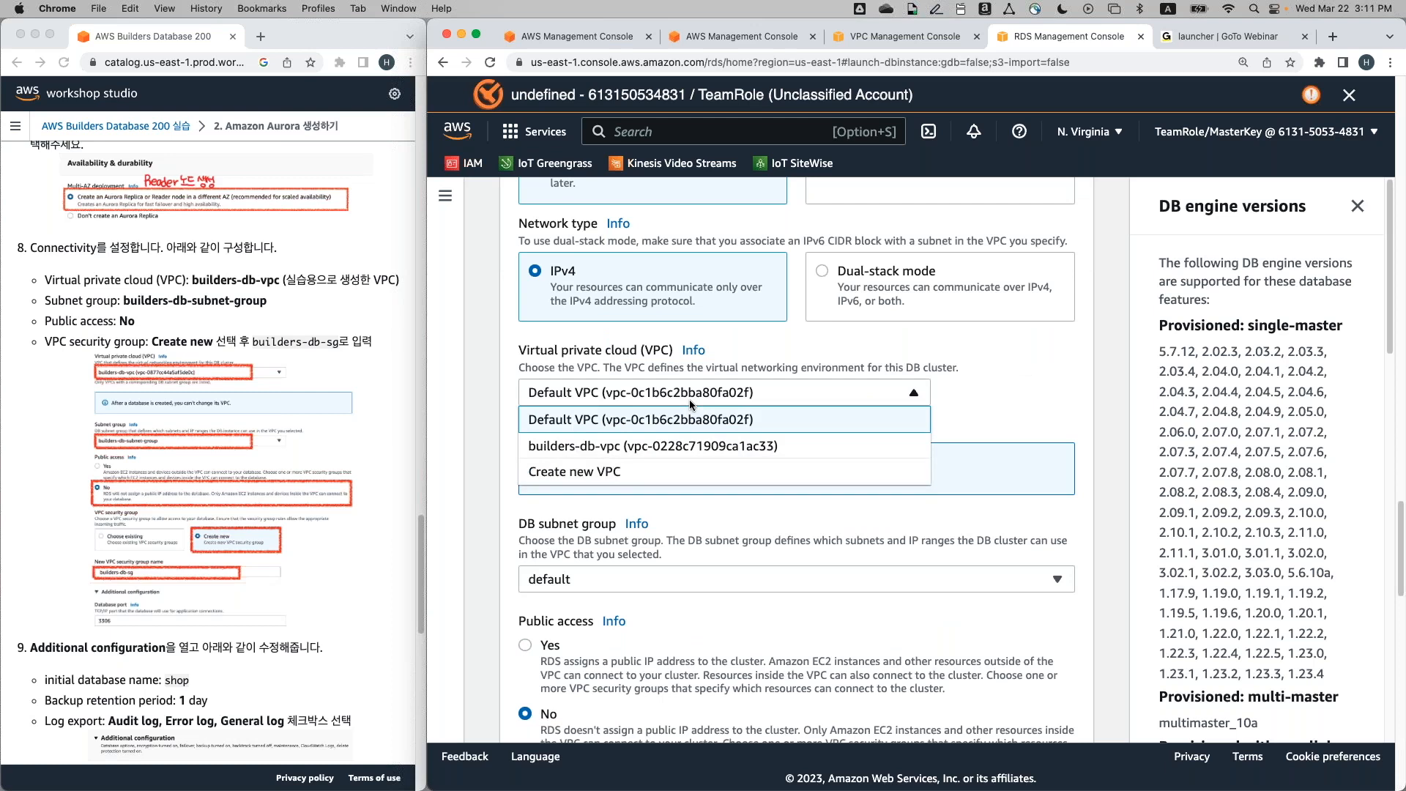
left_click(634, 448)
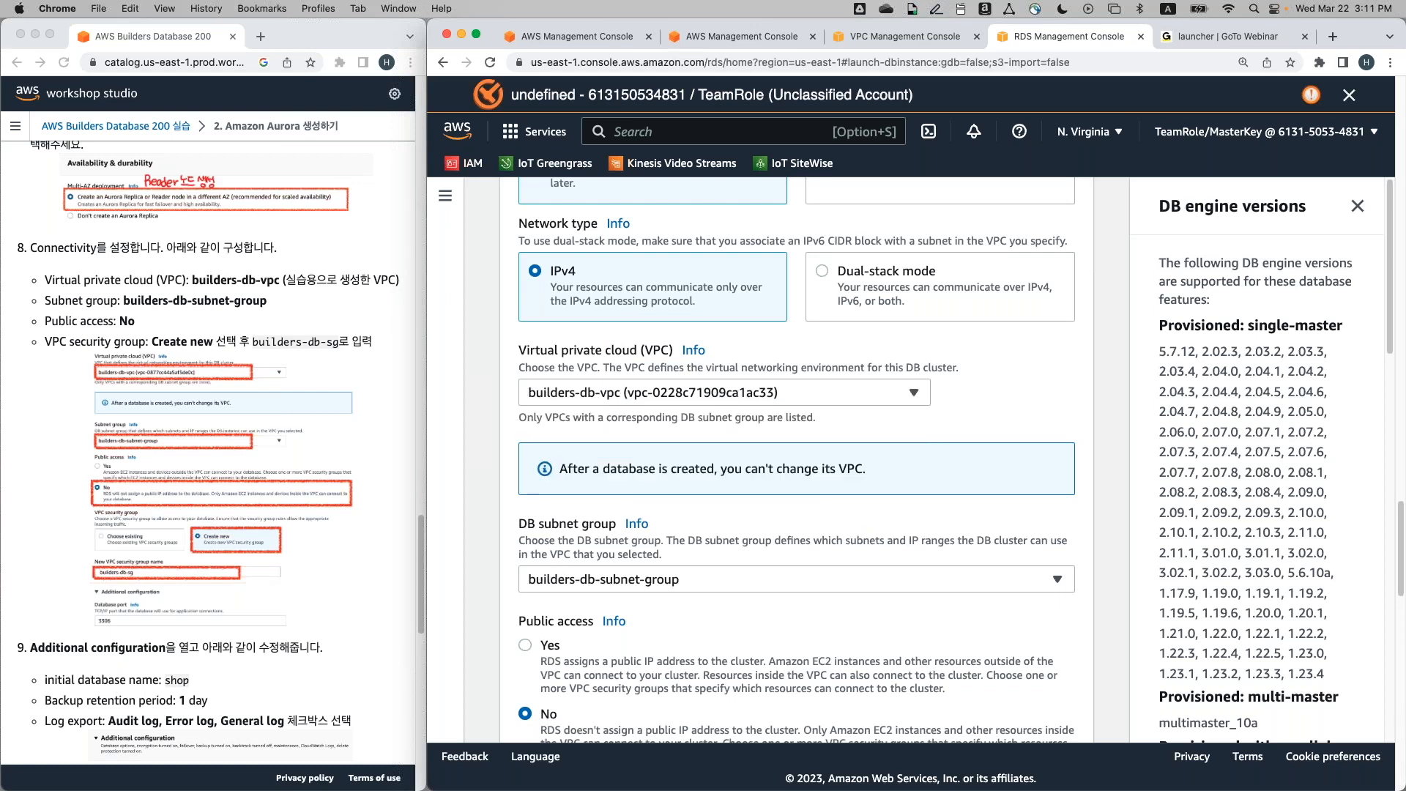
scroll(546, 510, "down", 3)
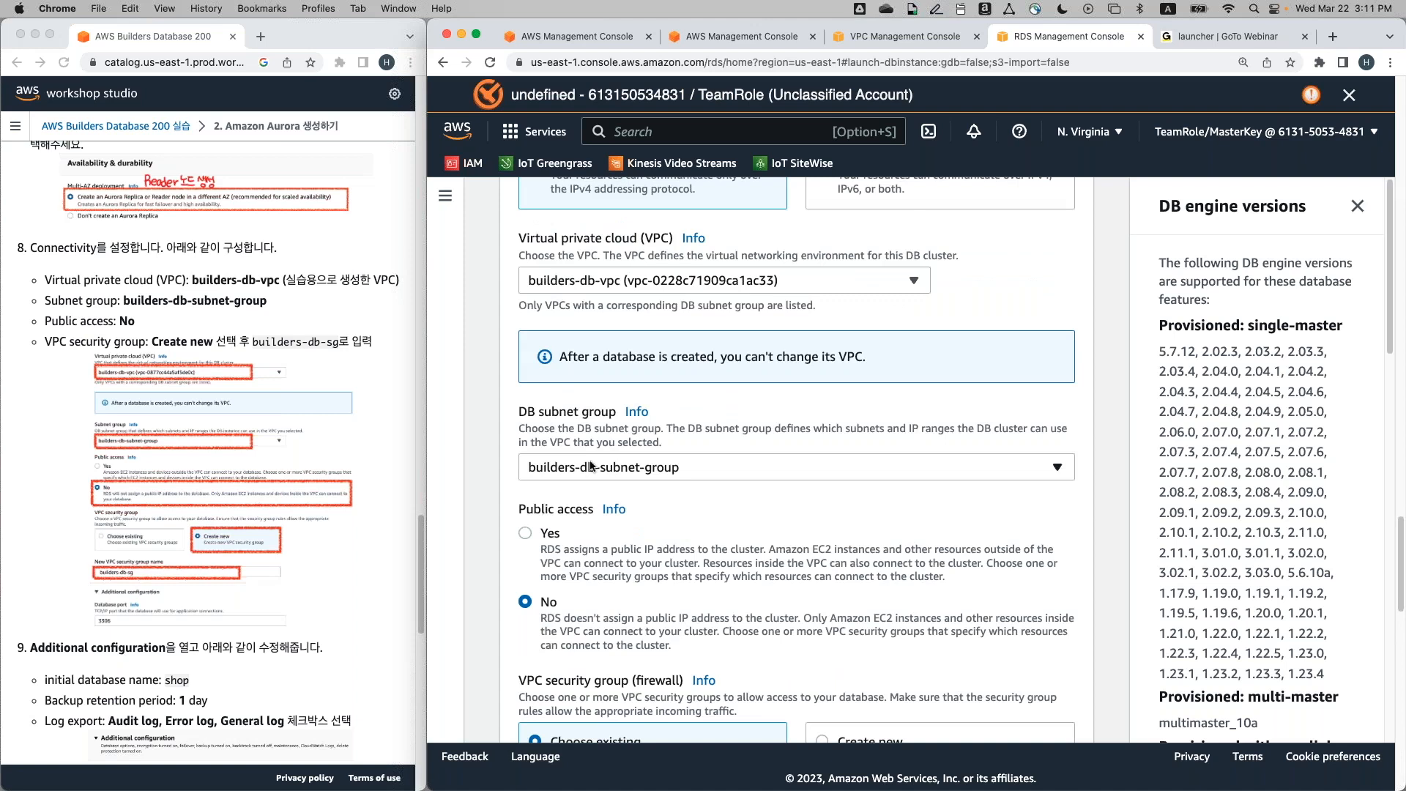
left_click(686, 466)
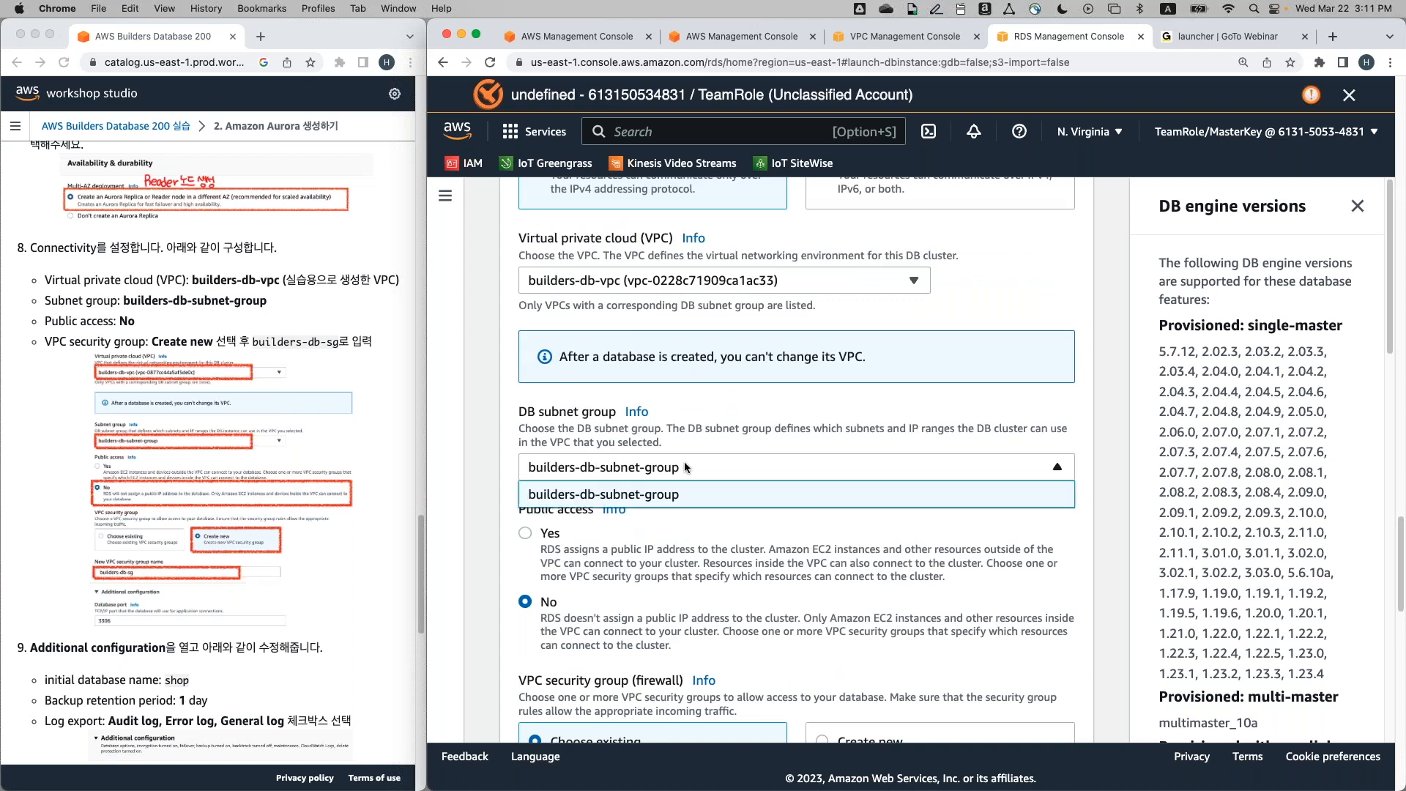
left_click(692, 501)
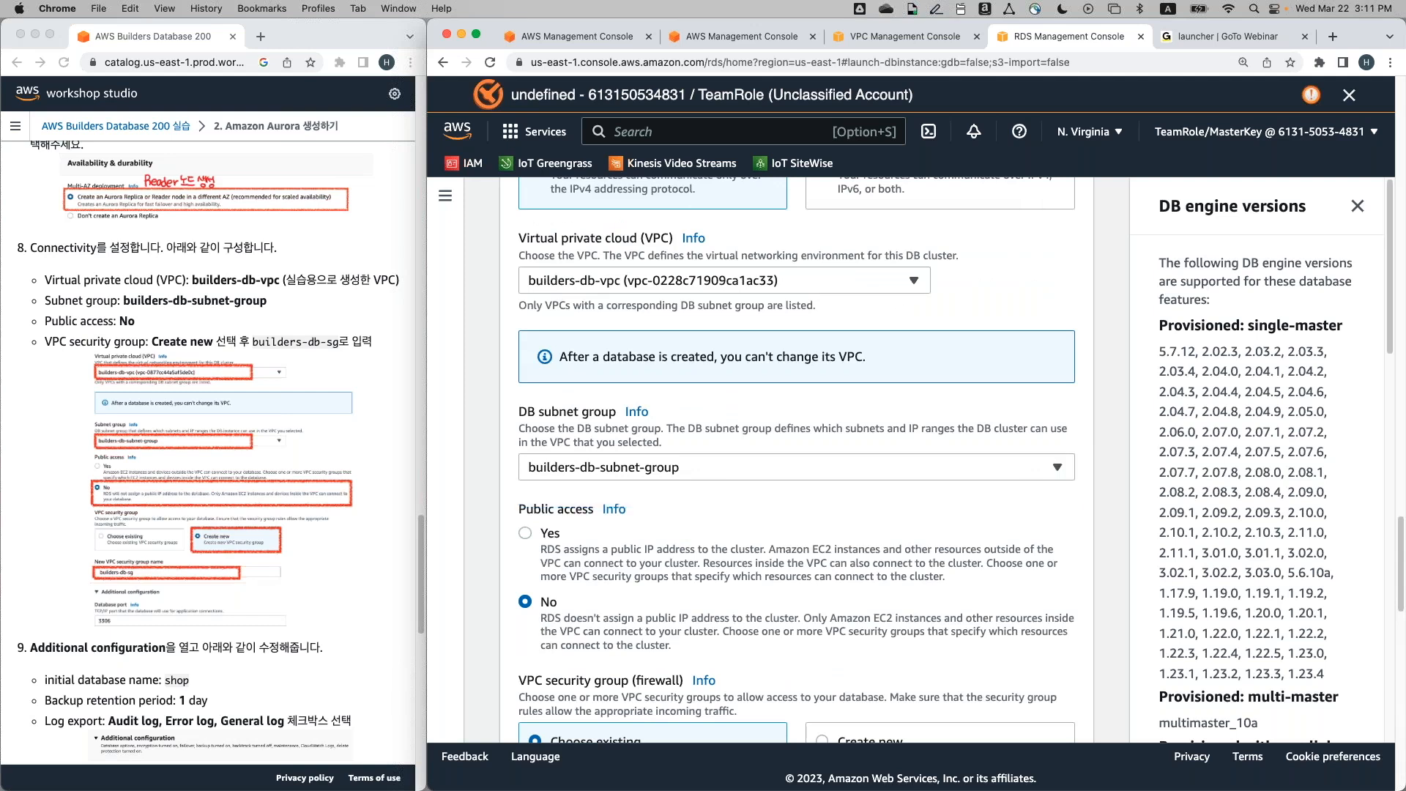
left_click(745, 468)
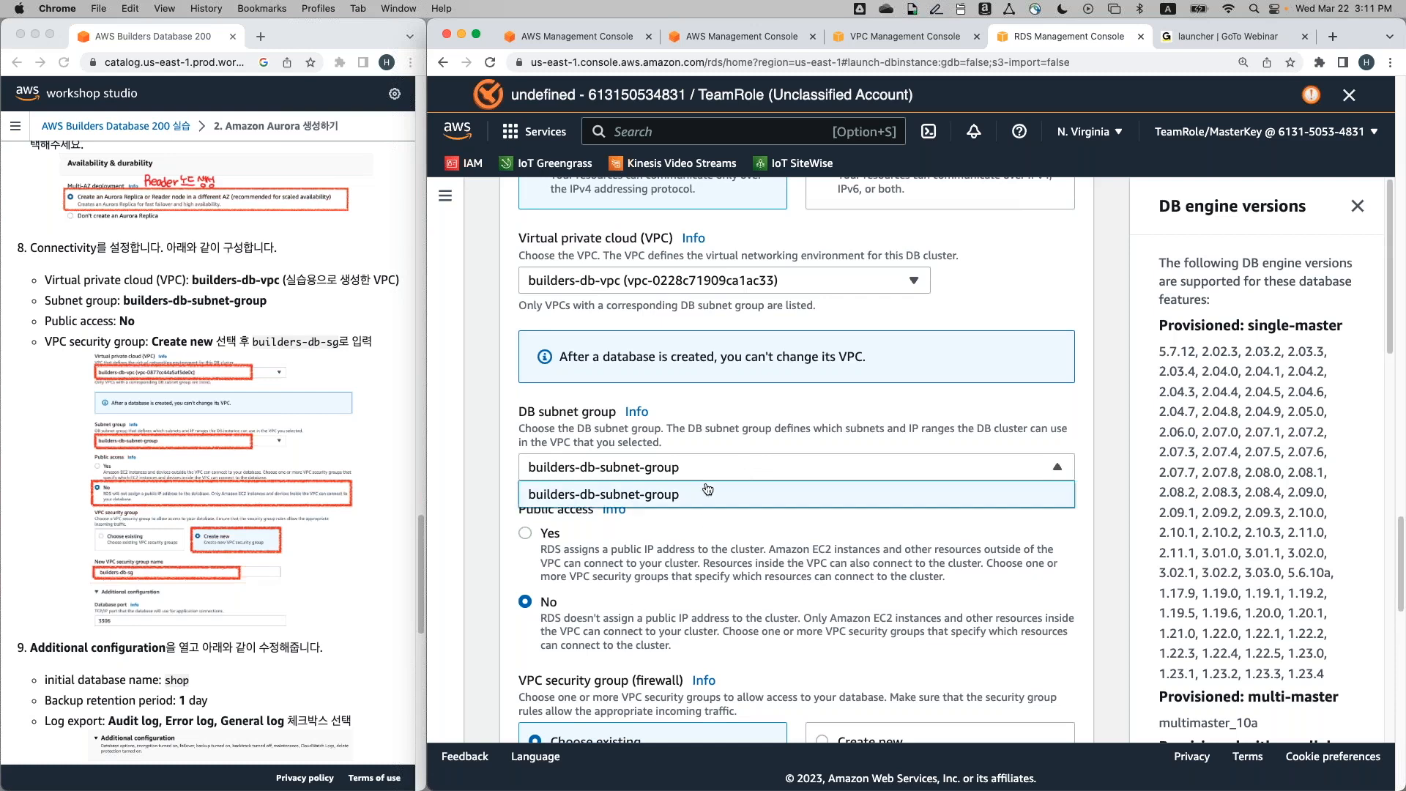
left_click(648, 484)
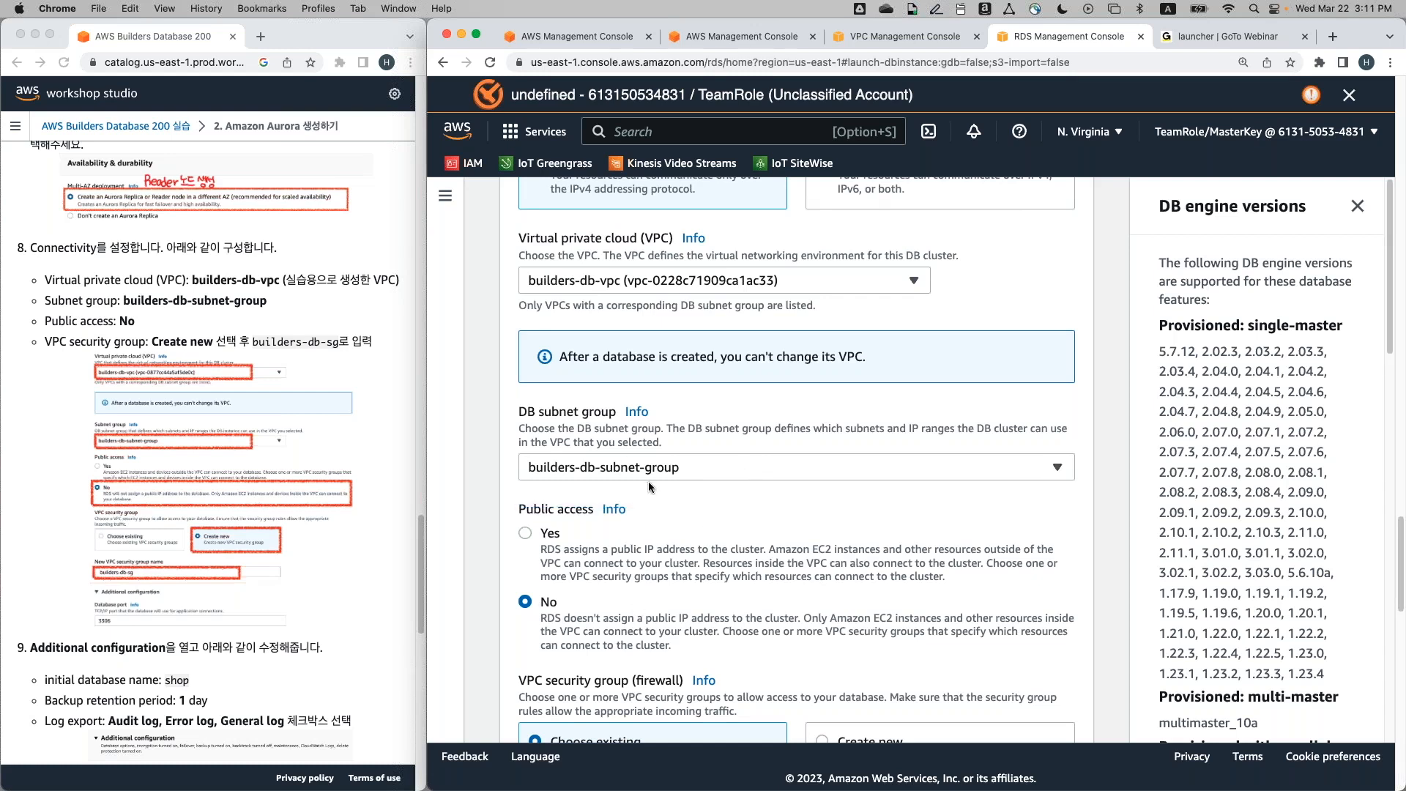
scroll(648, 481, "down", 3)
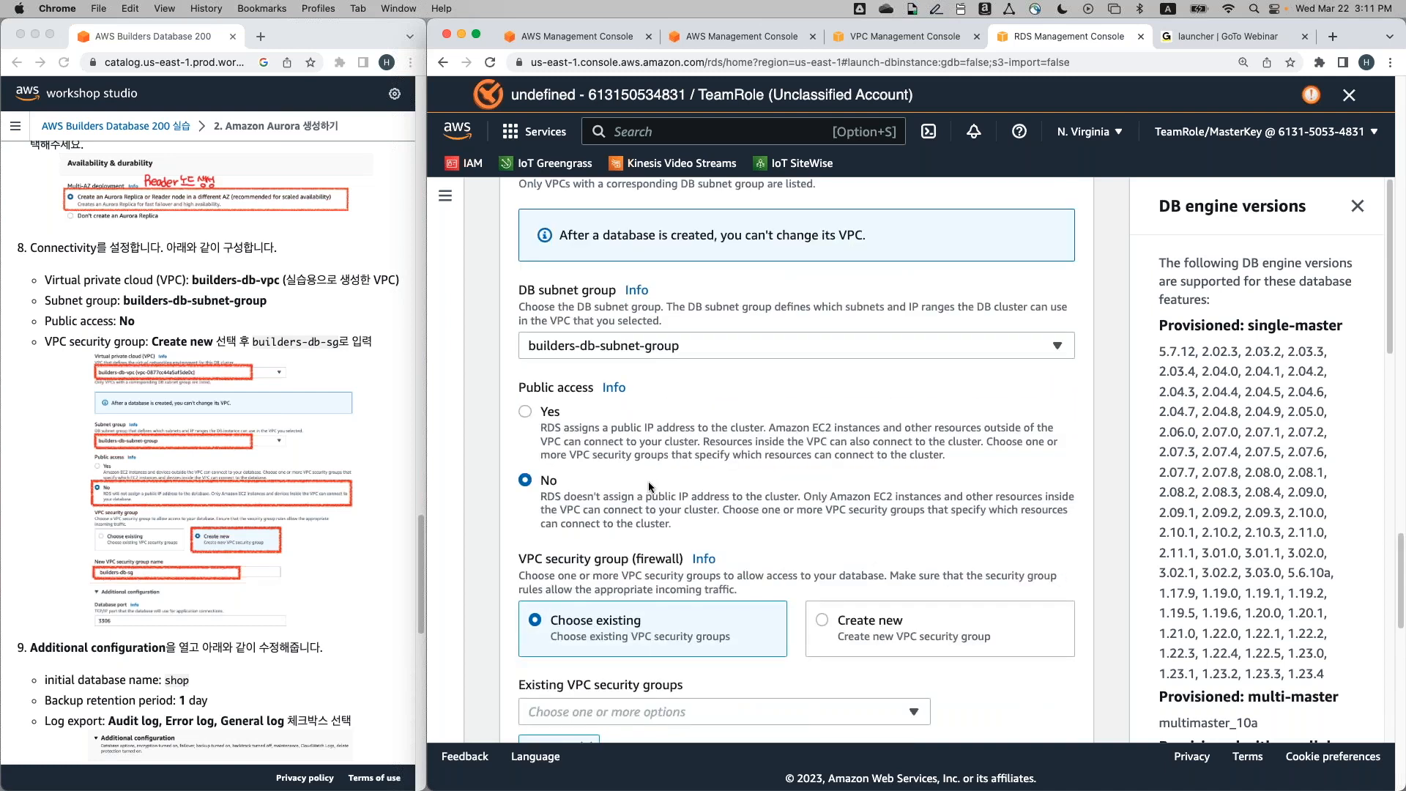
scroll(648, 481, "down", 3)
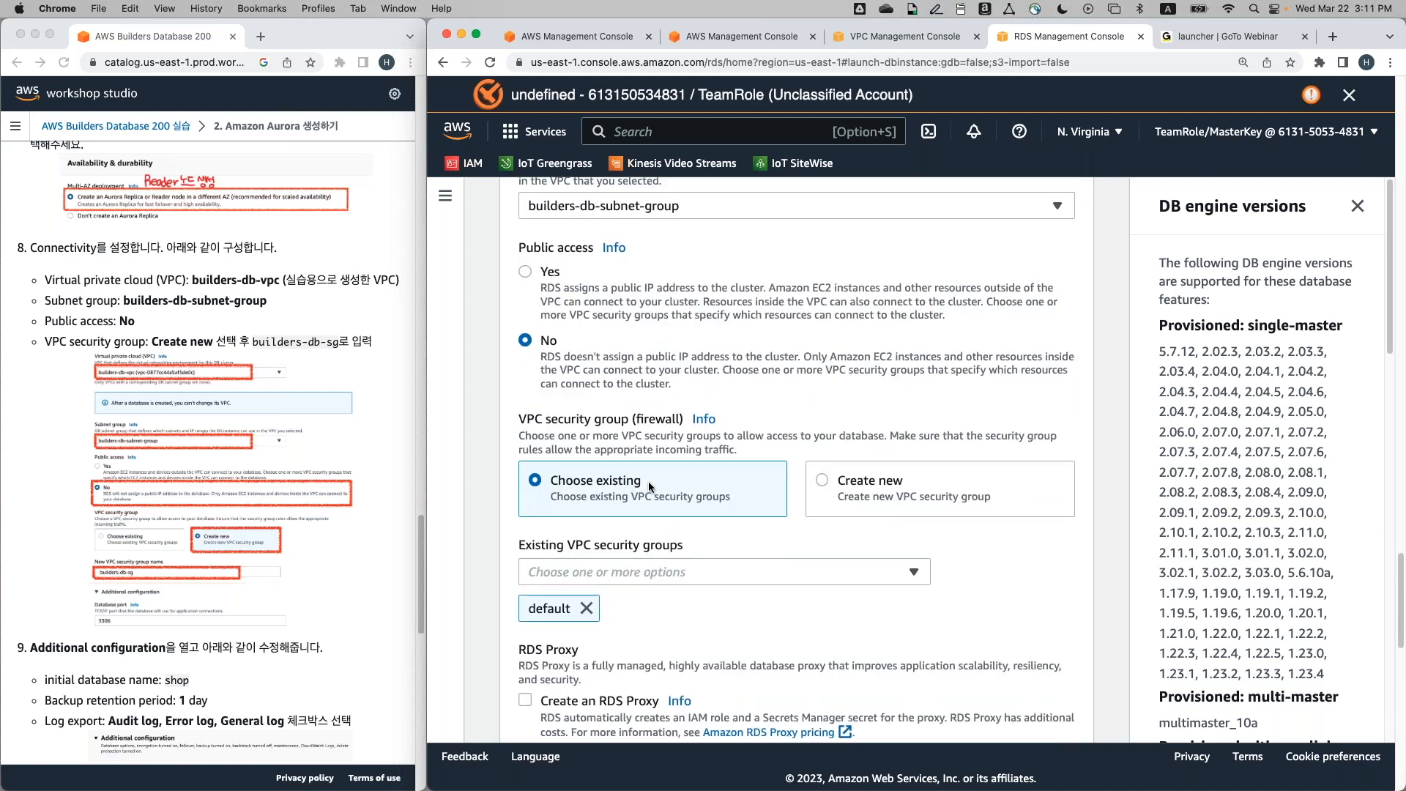
scroll(648, 481, "down", 2)
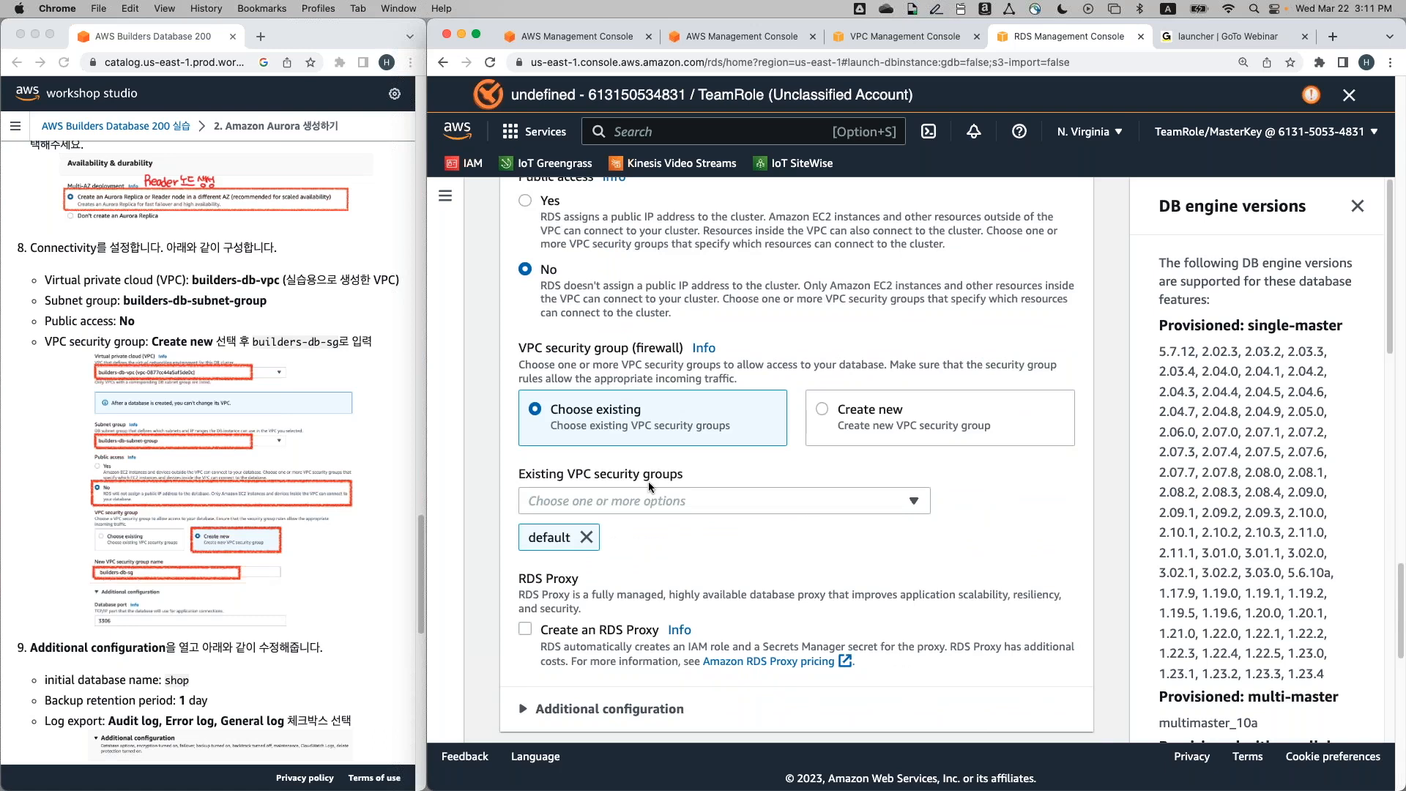
scroll(701, 456, "down", 1)
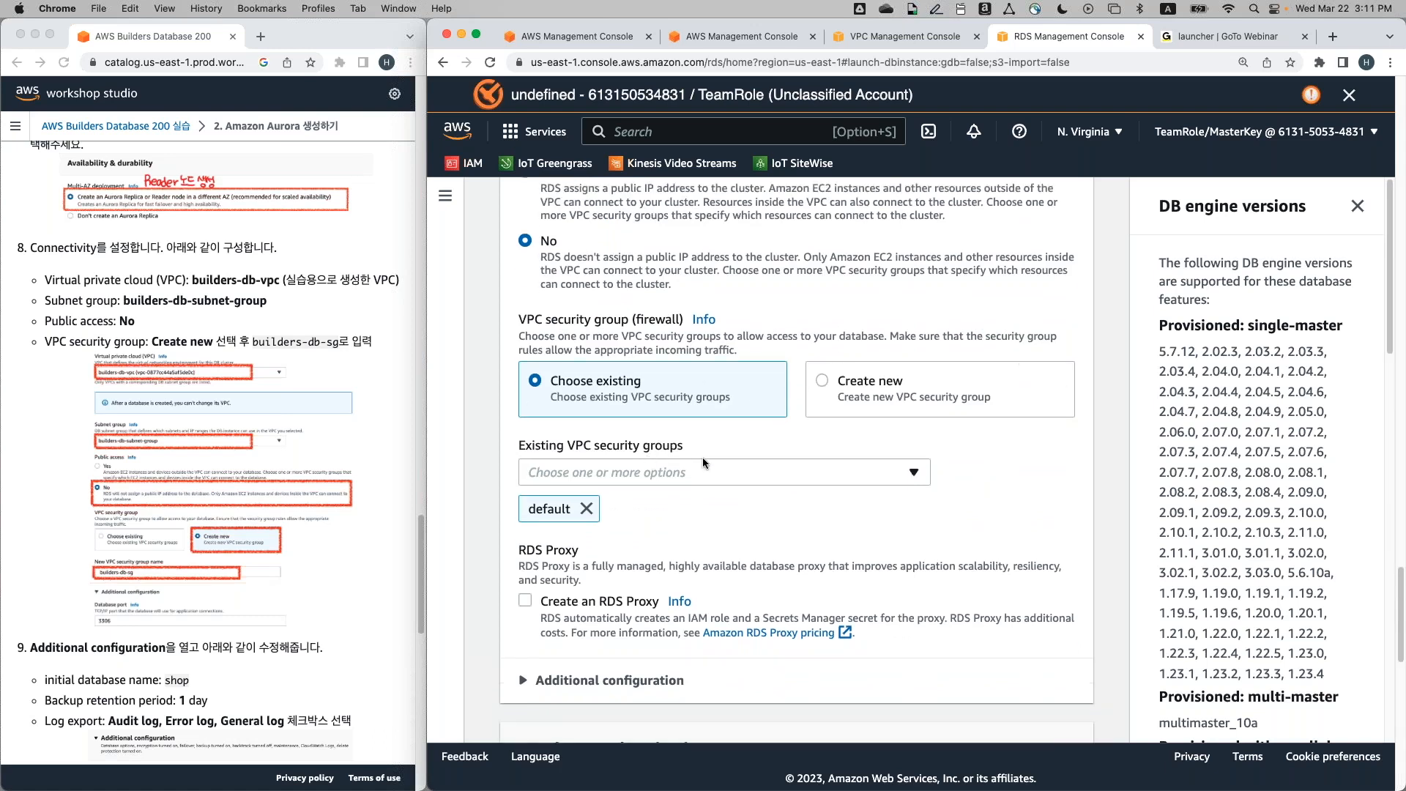
Choose a new VPC security group named builders-db-sg
left_click(900, 413)
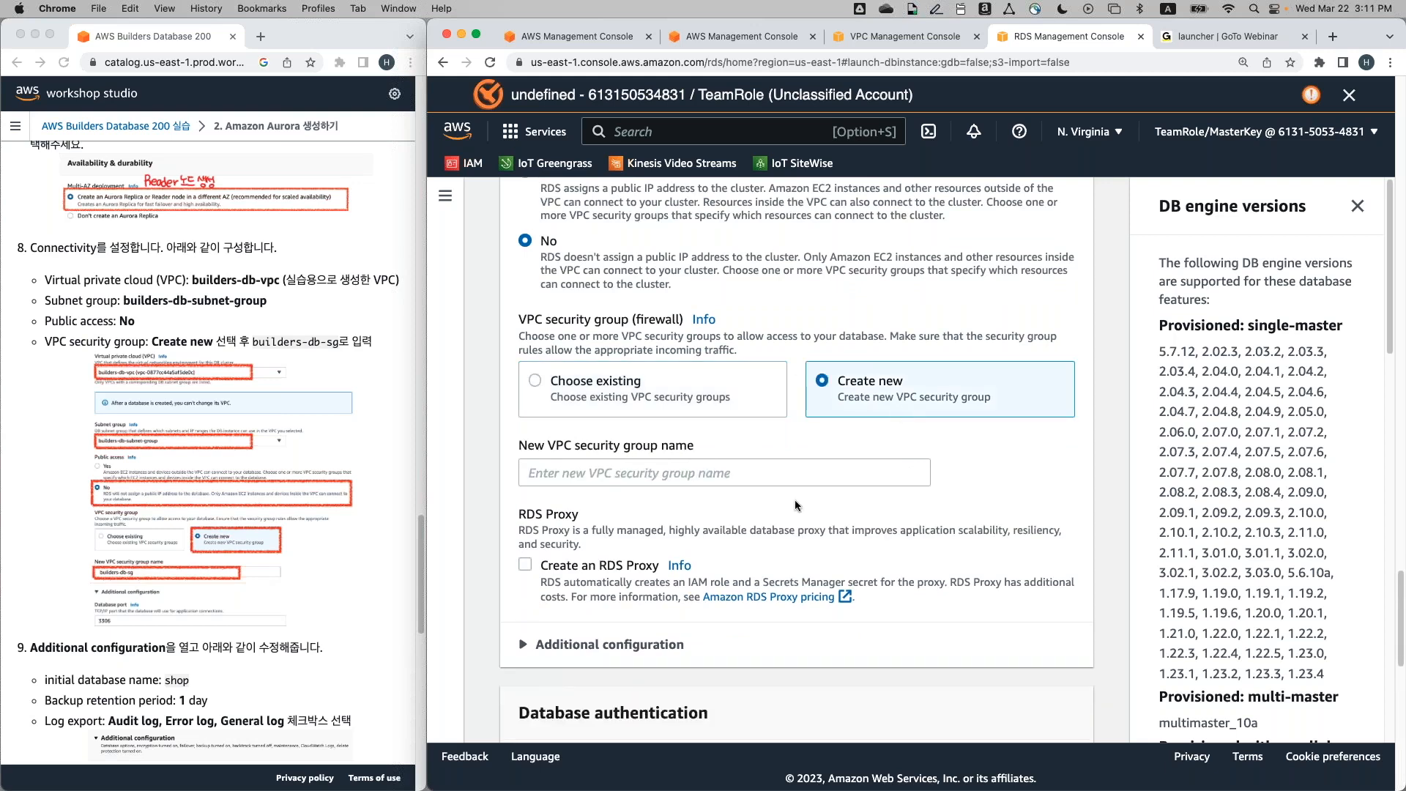
left_click(794, 473)
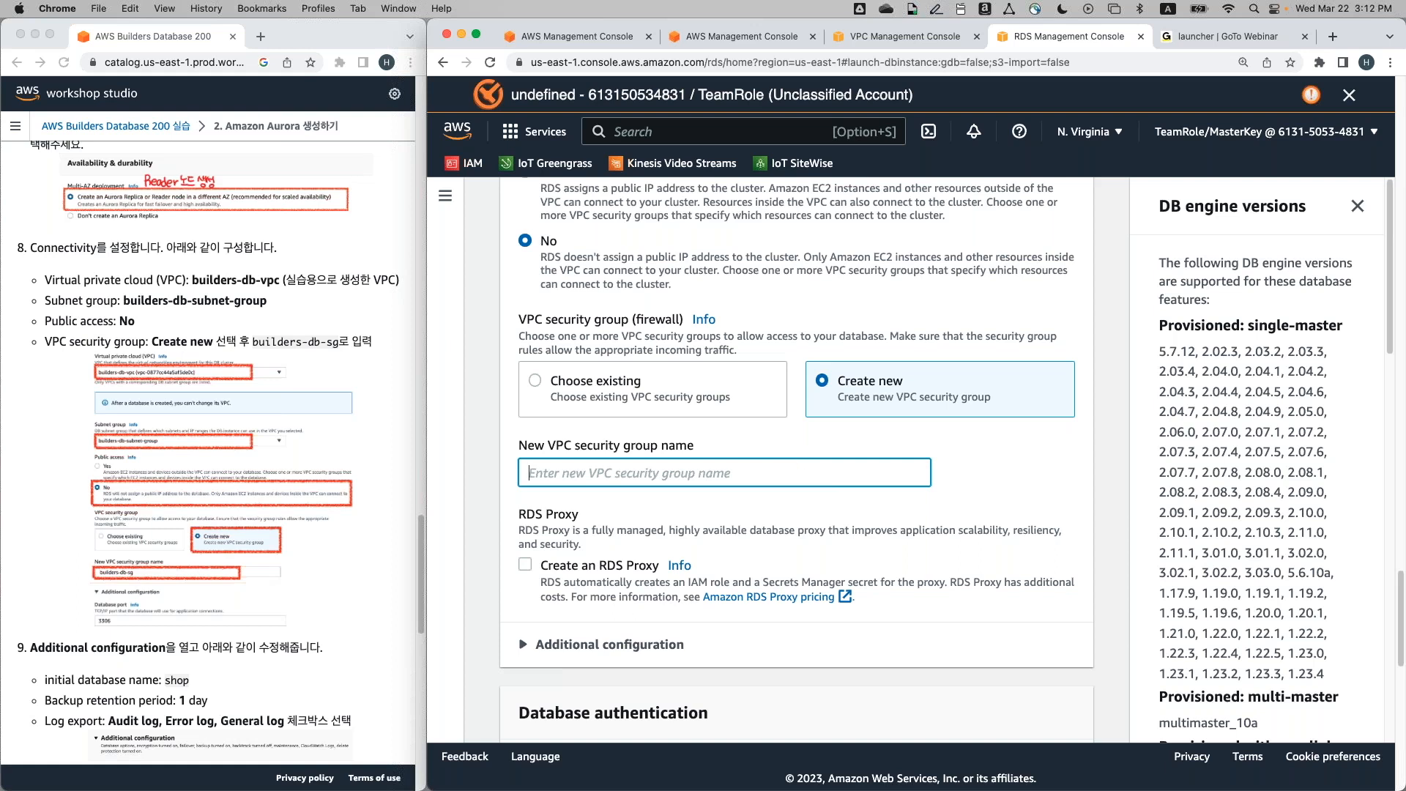
type("builder")
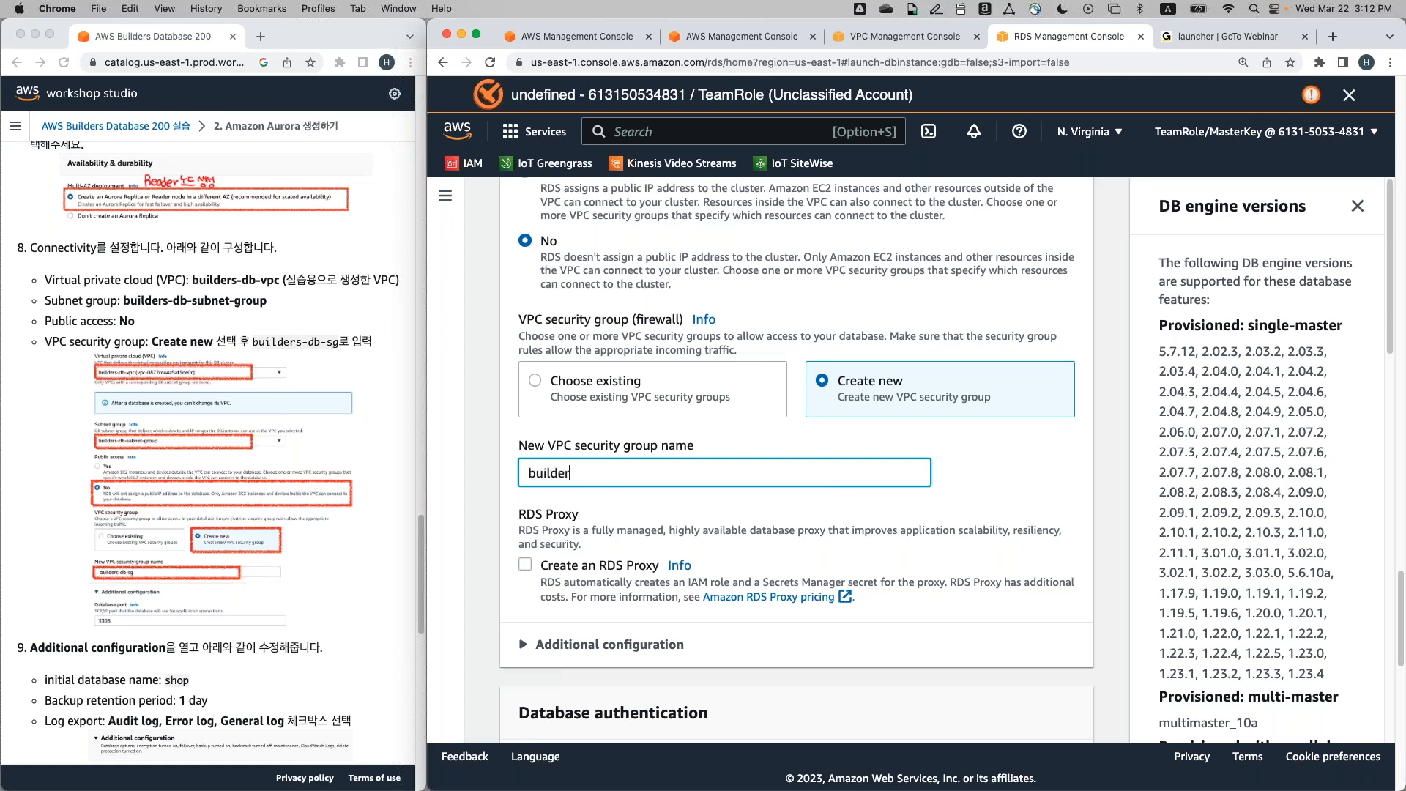
type("s-db-sg")
Scroll past Monitoring and expand Additional configuration, showing the default.aurora-mysql5.7 parameter groups
scroll(706, 516, "down", 2)
scroll(706, 518, "down", 1)
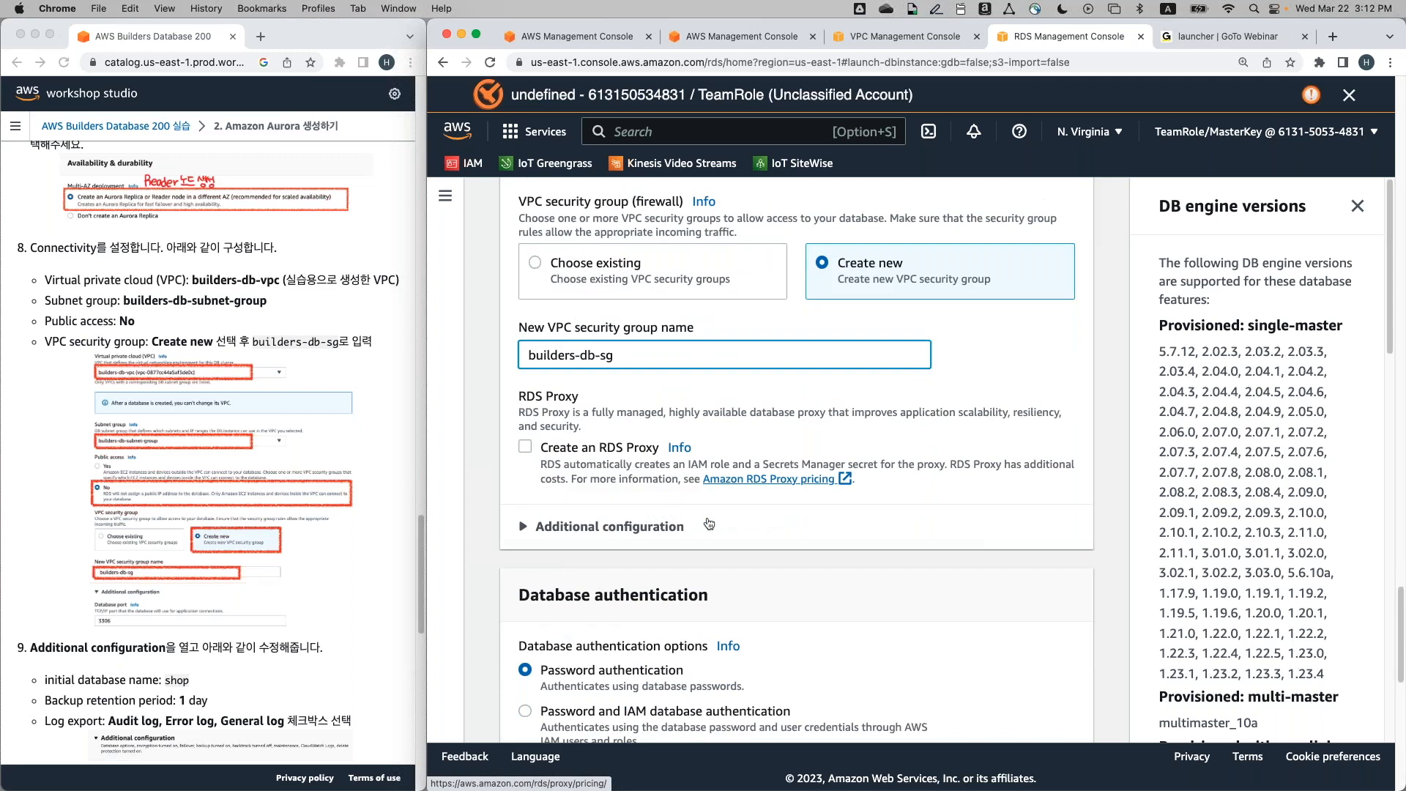
scroll(707, 523, "down", 2)
scroll(336, 534, "down", 5)
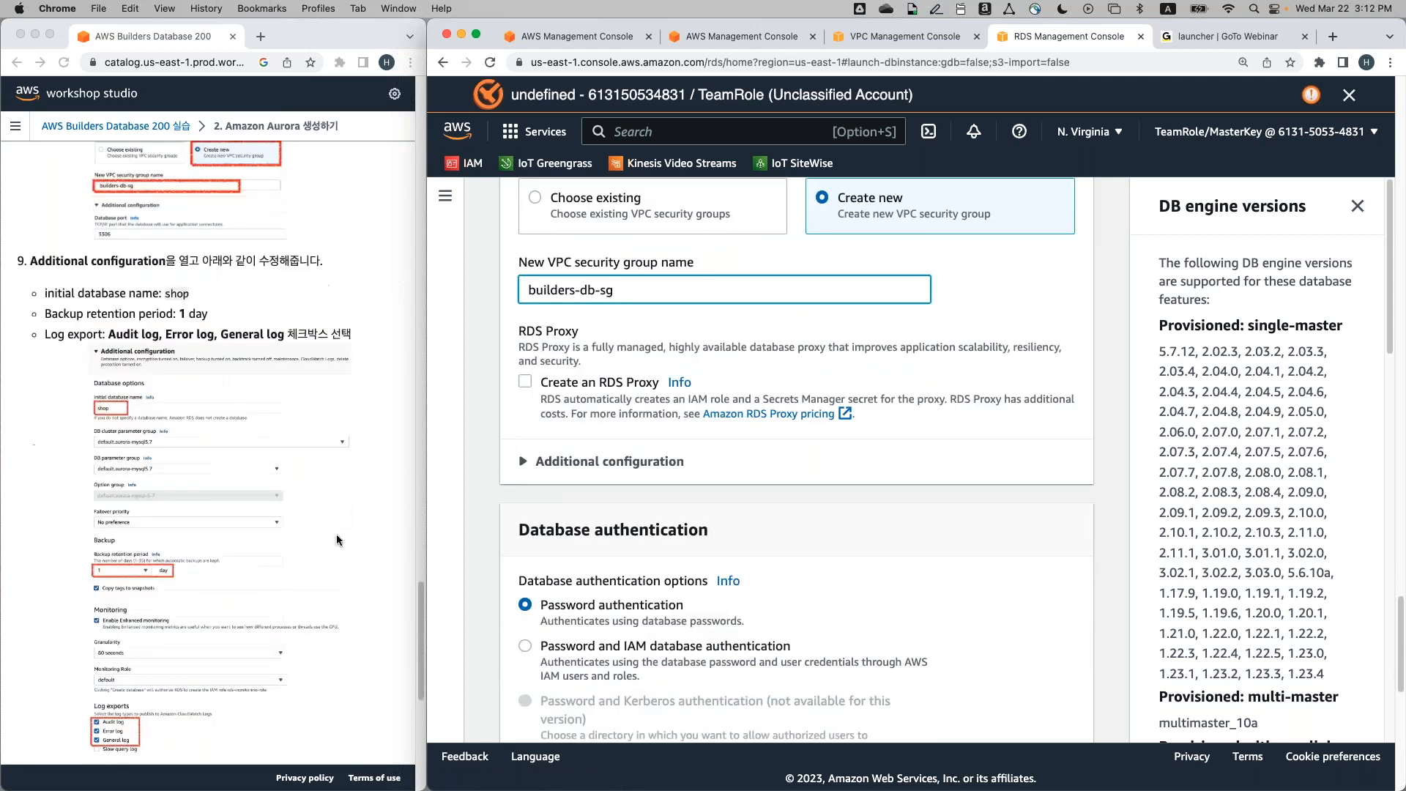
scroll(572, 588, "down", 3)
scroll(572, 588, "down", 8)
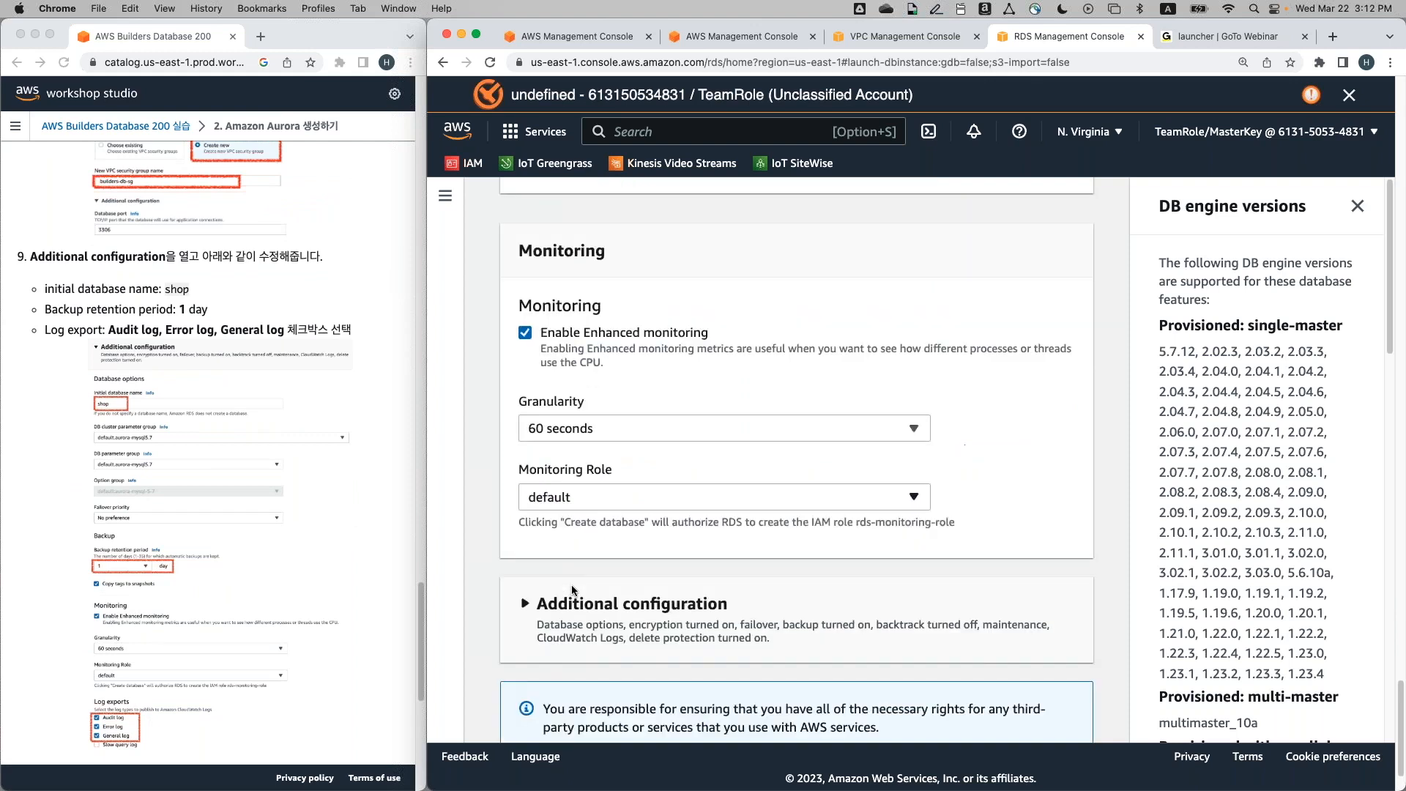
scroll(571, 584, "down", 3)
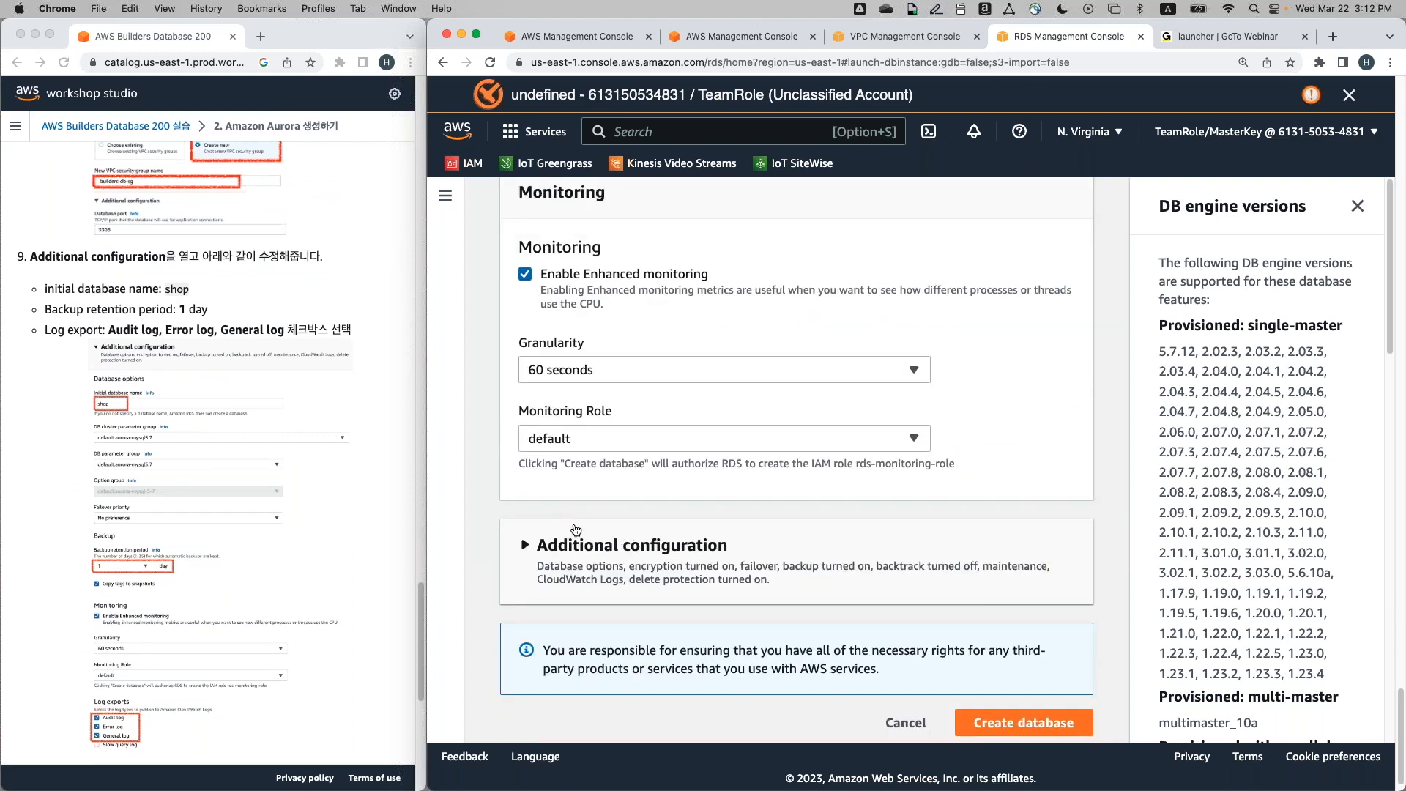
scroll(556, 526, "down", 1)
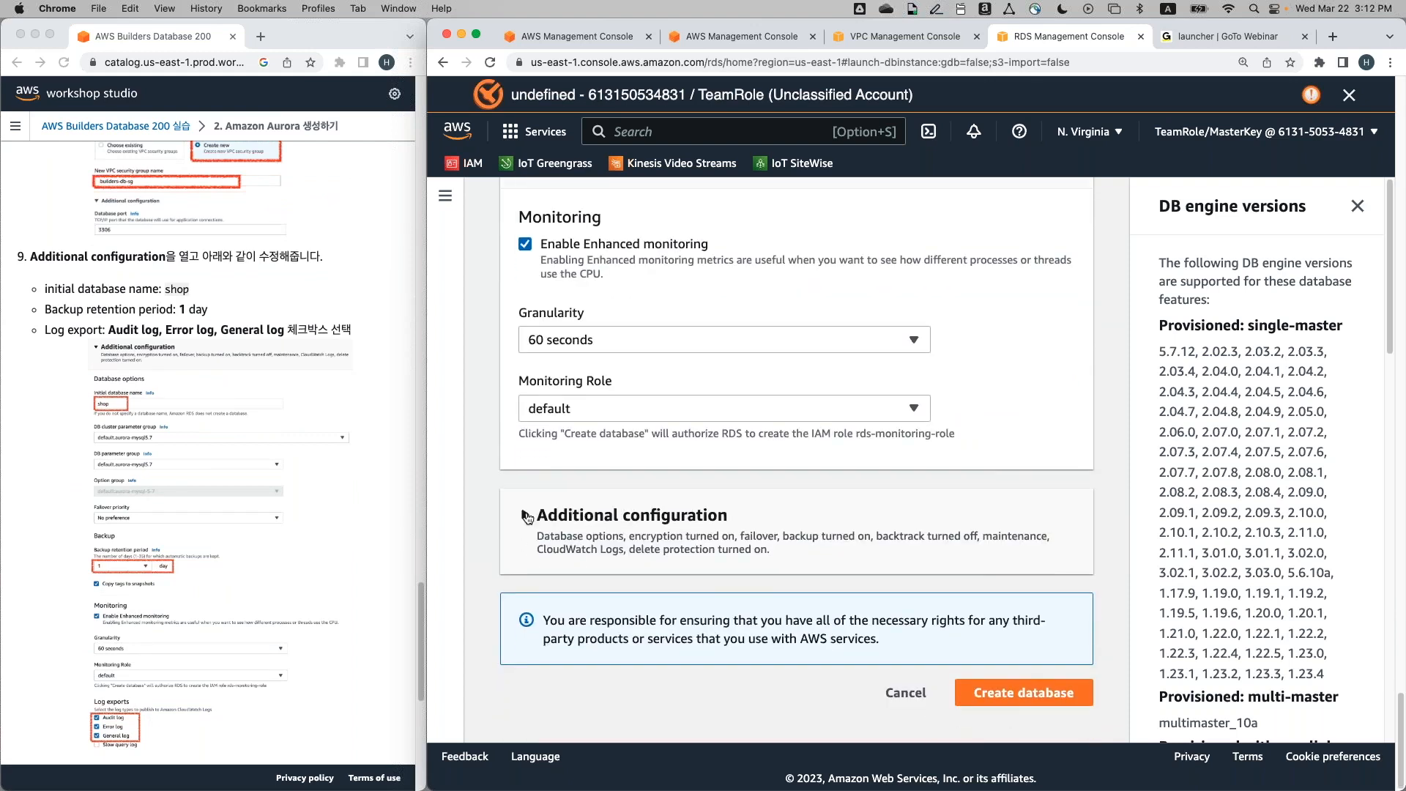
left_click(526, 516)
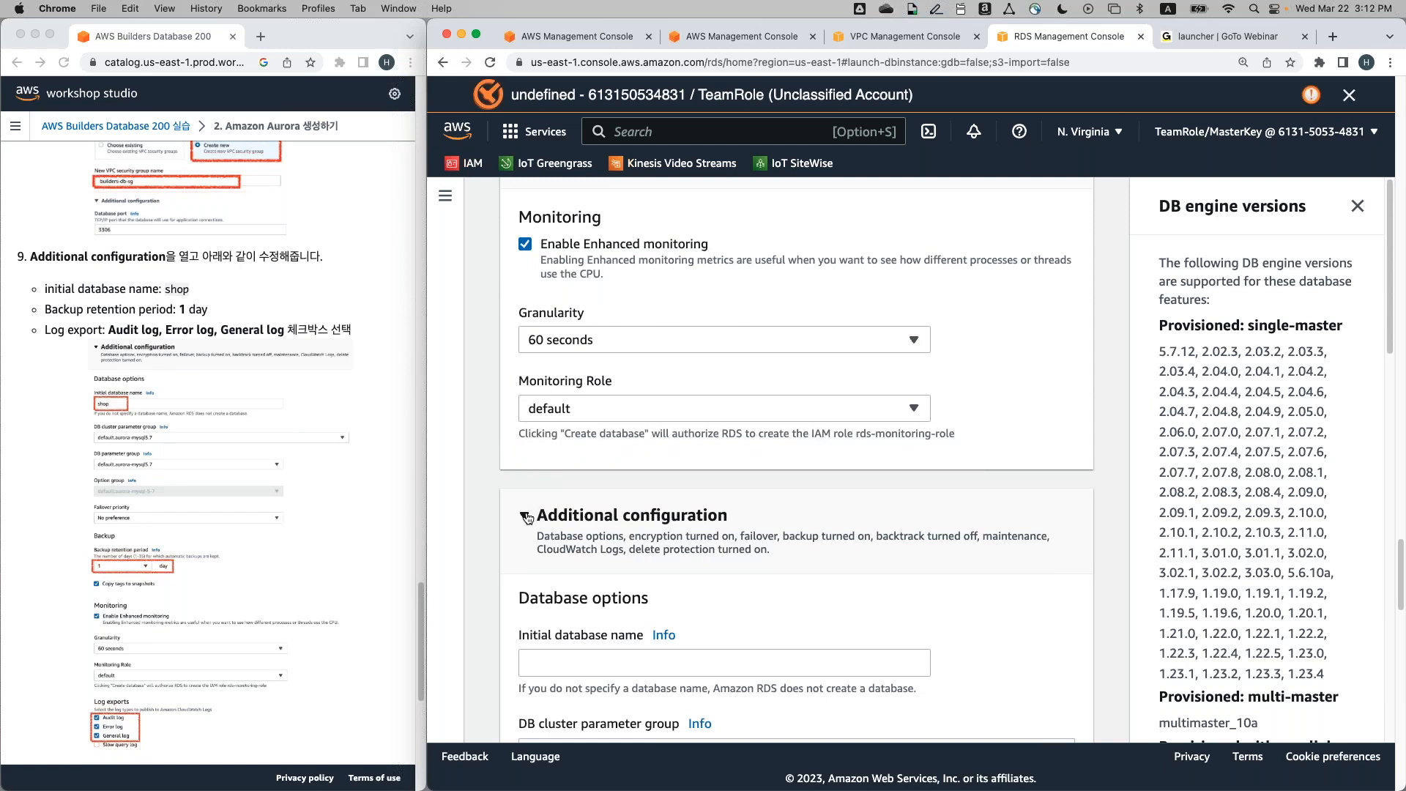
scroll(527, 517, "down", 5)
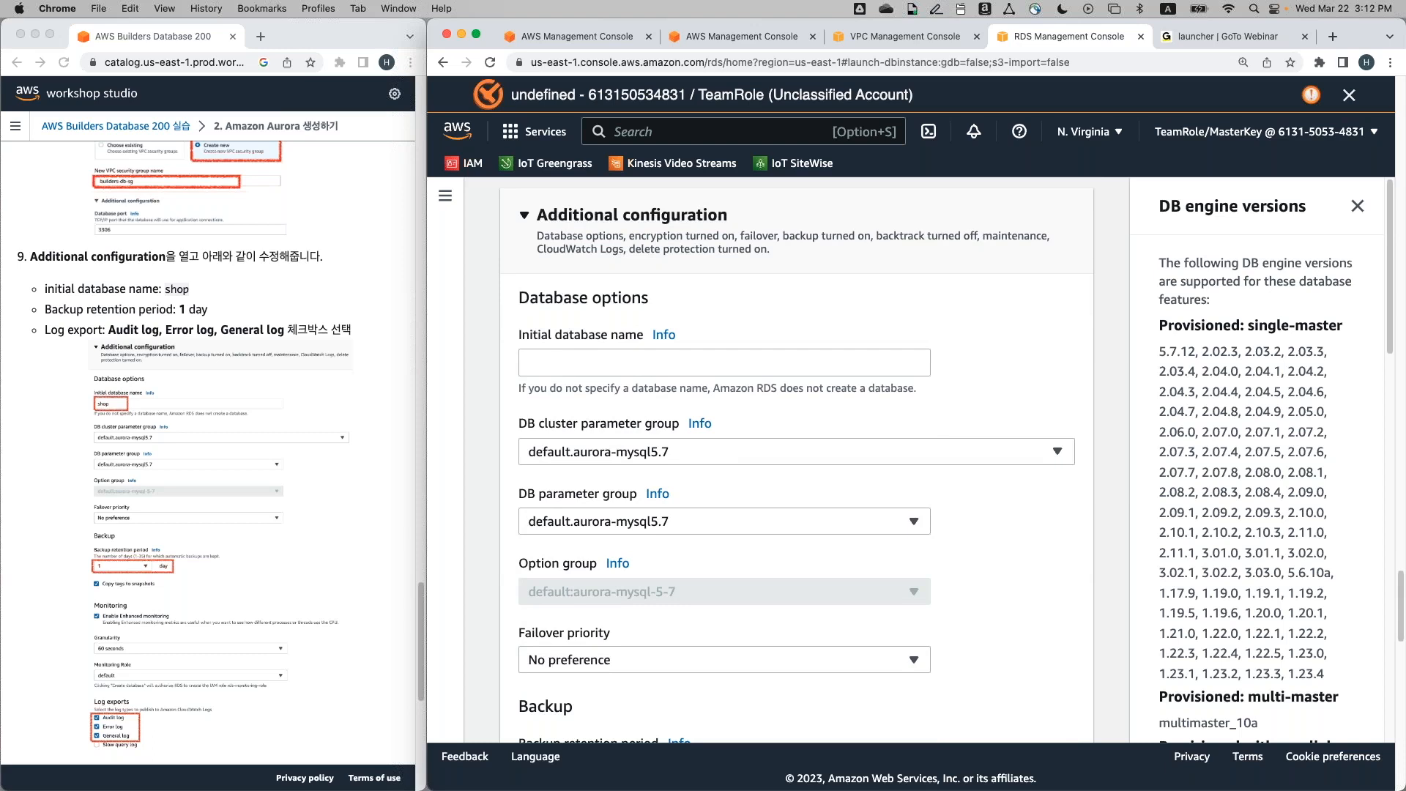
Enter shop as the initial database name and scroll down to Log exports
left_click(604, 363)
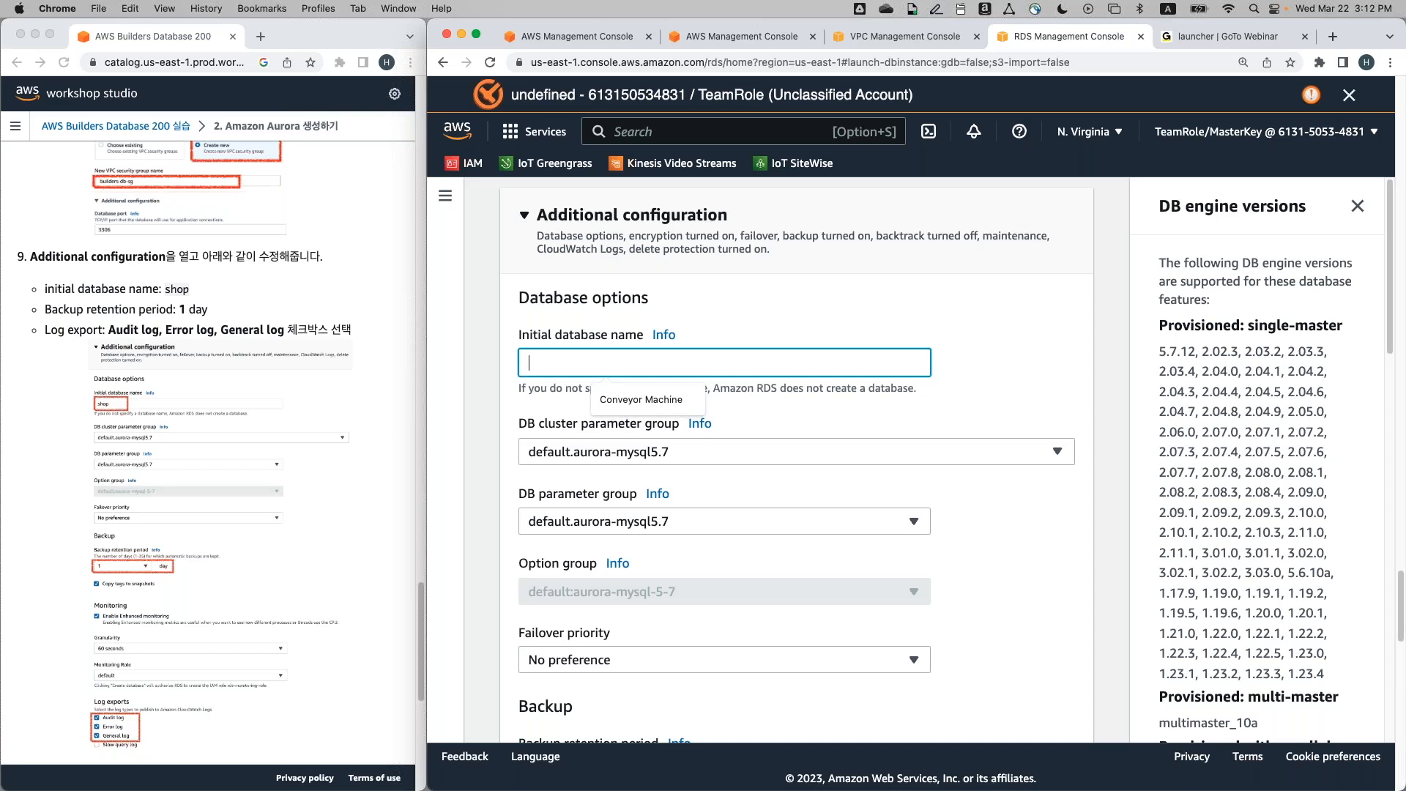
type("shop")
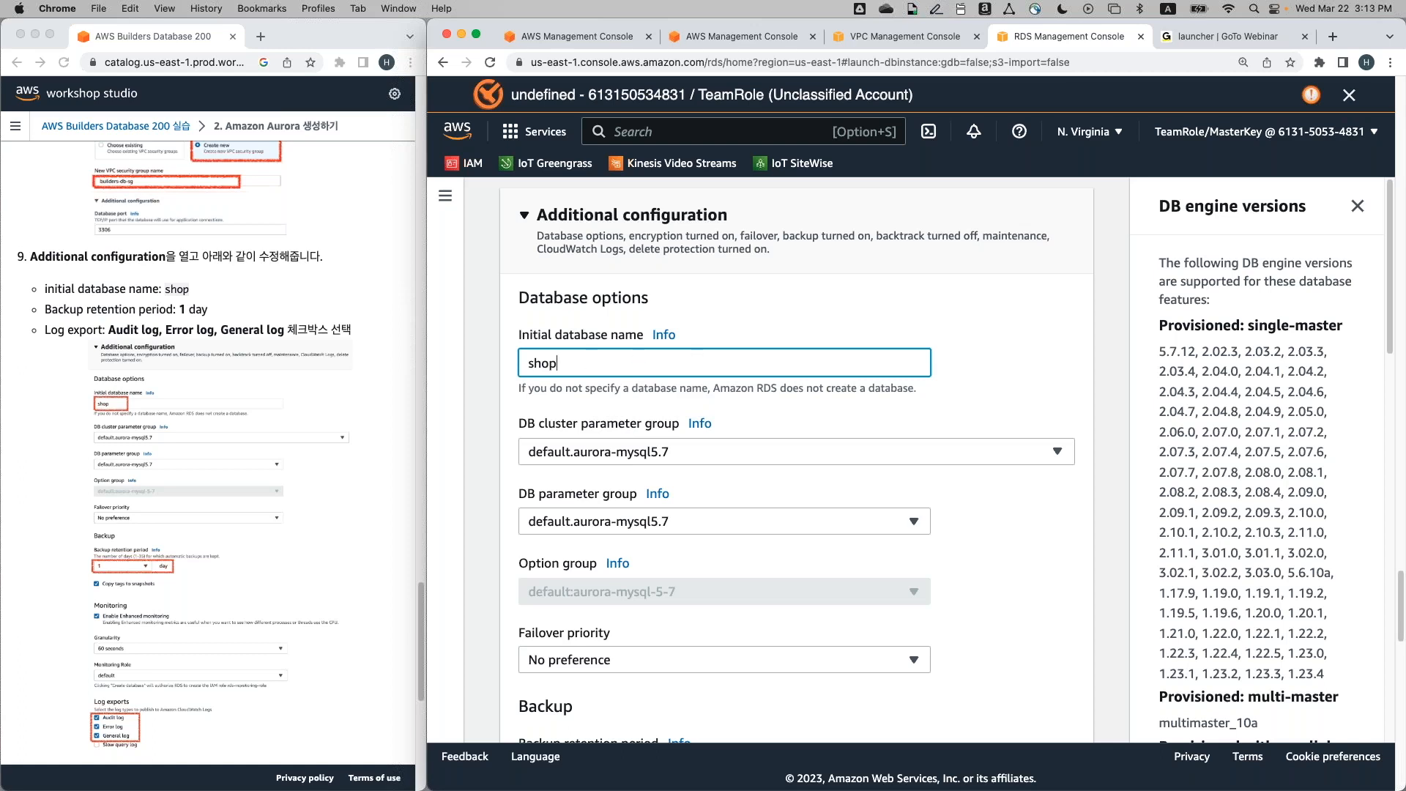
scroll(717, 502, "down", 3)
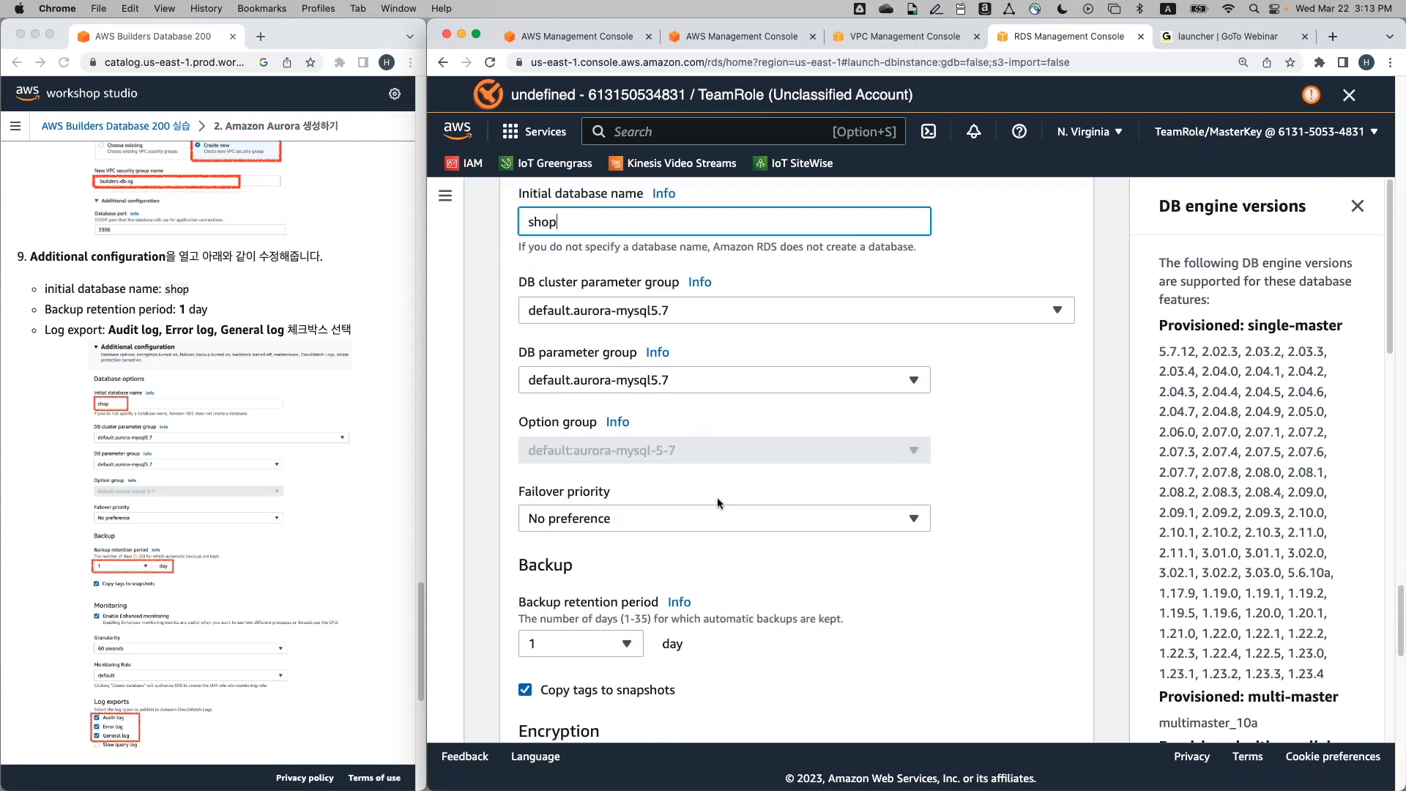
scroll(717, 501, "down", 3)
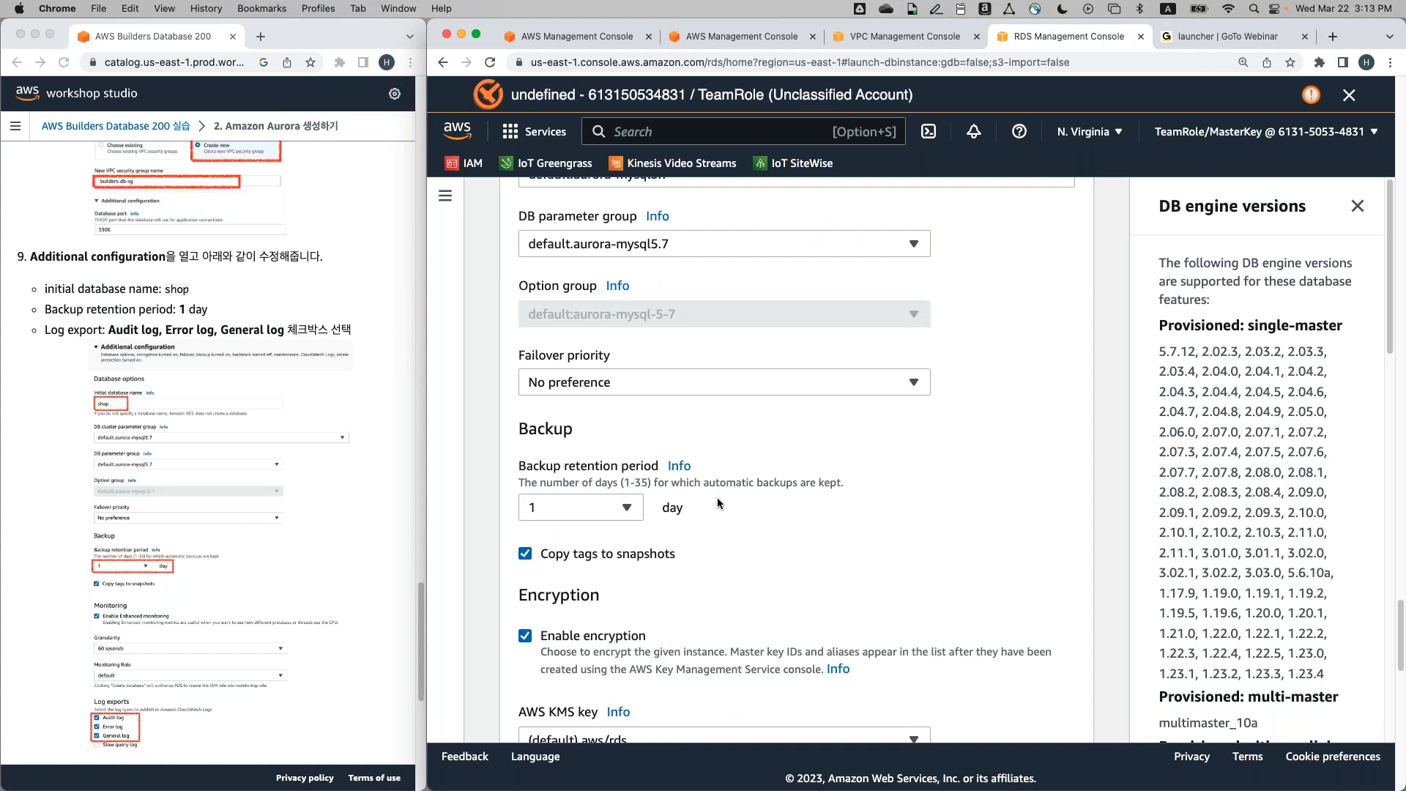
scroll(717, 502, "down", 5)
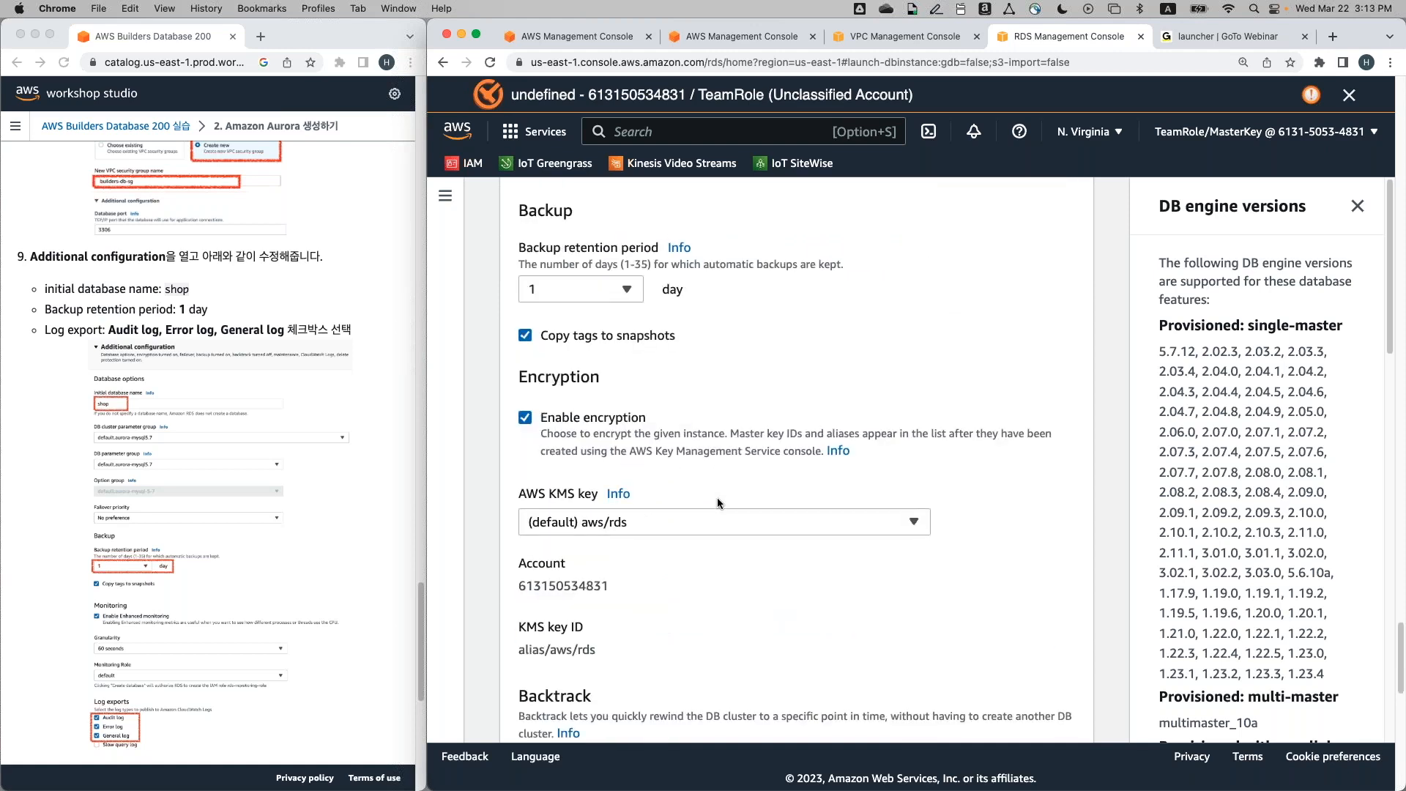
scroll(717, 502, "down", 4)
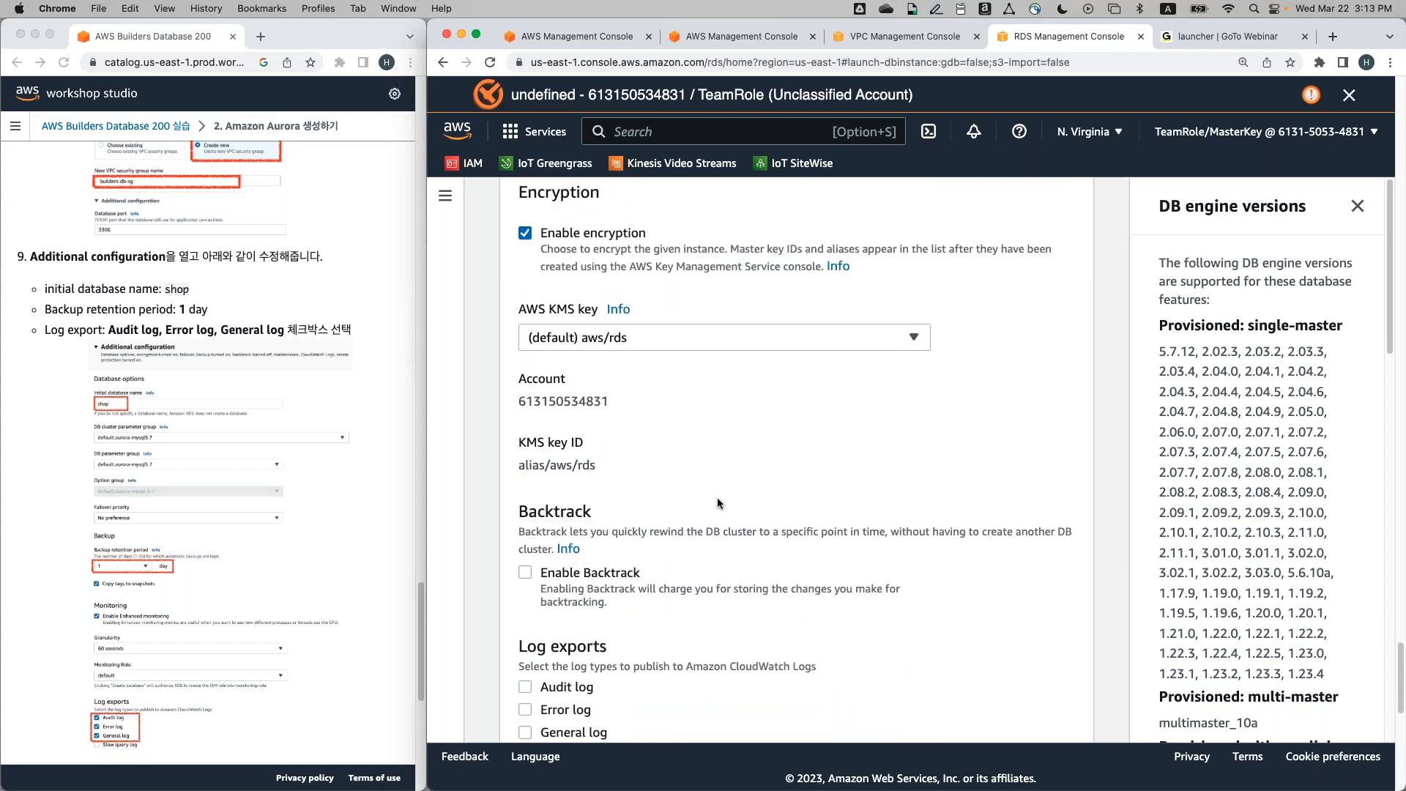
scroll(717, 503, "down", 2)
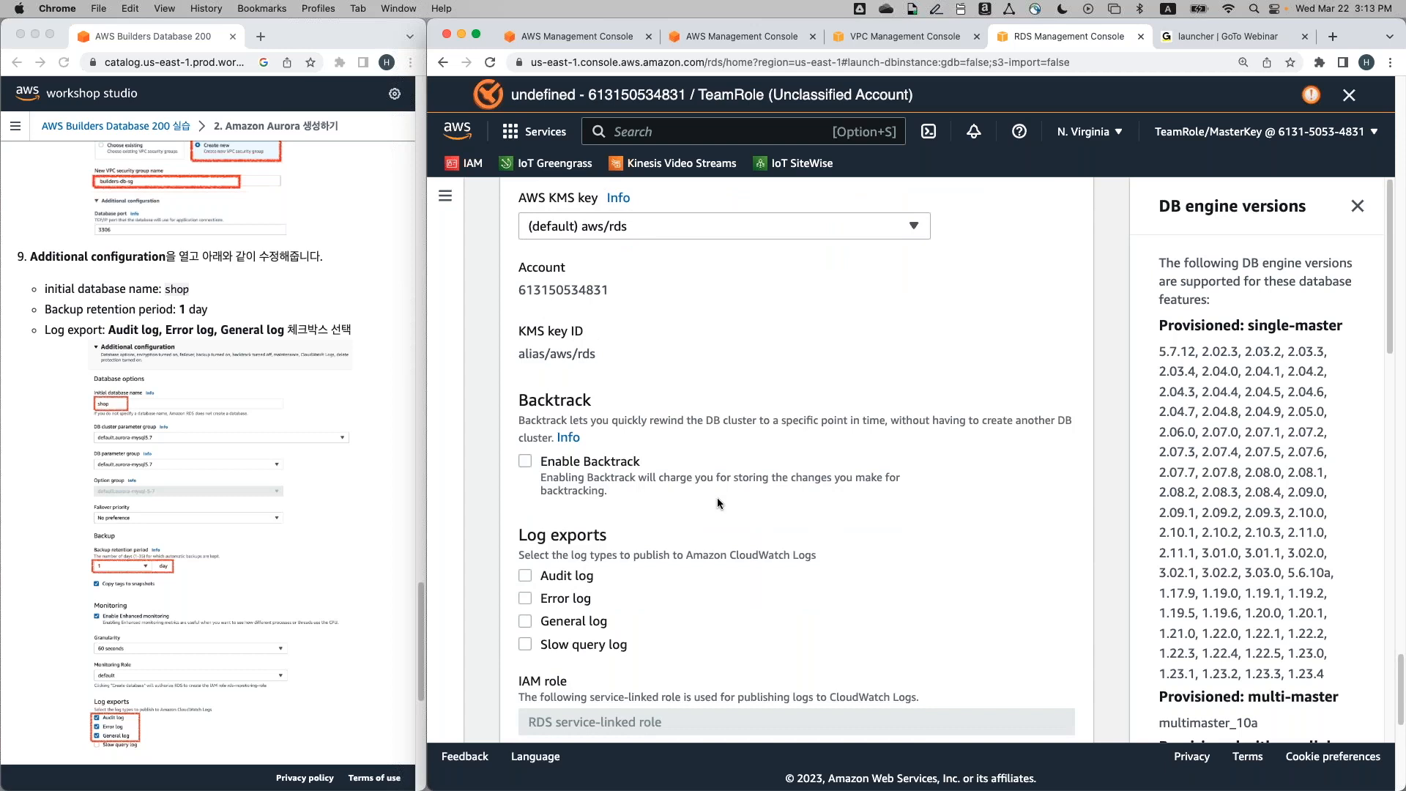
scroll(617, 464, "down", 2)
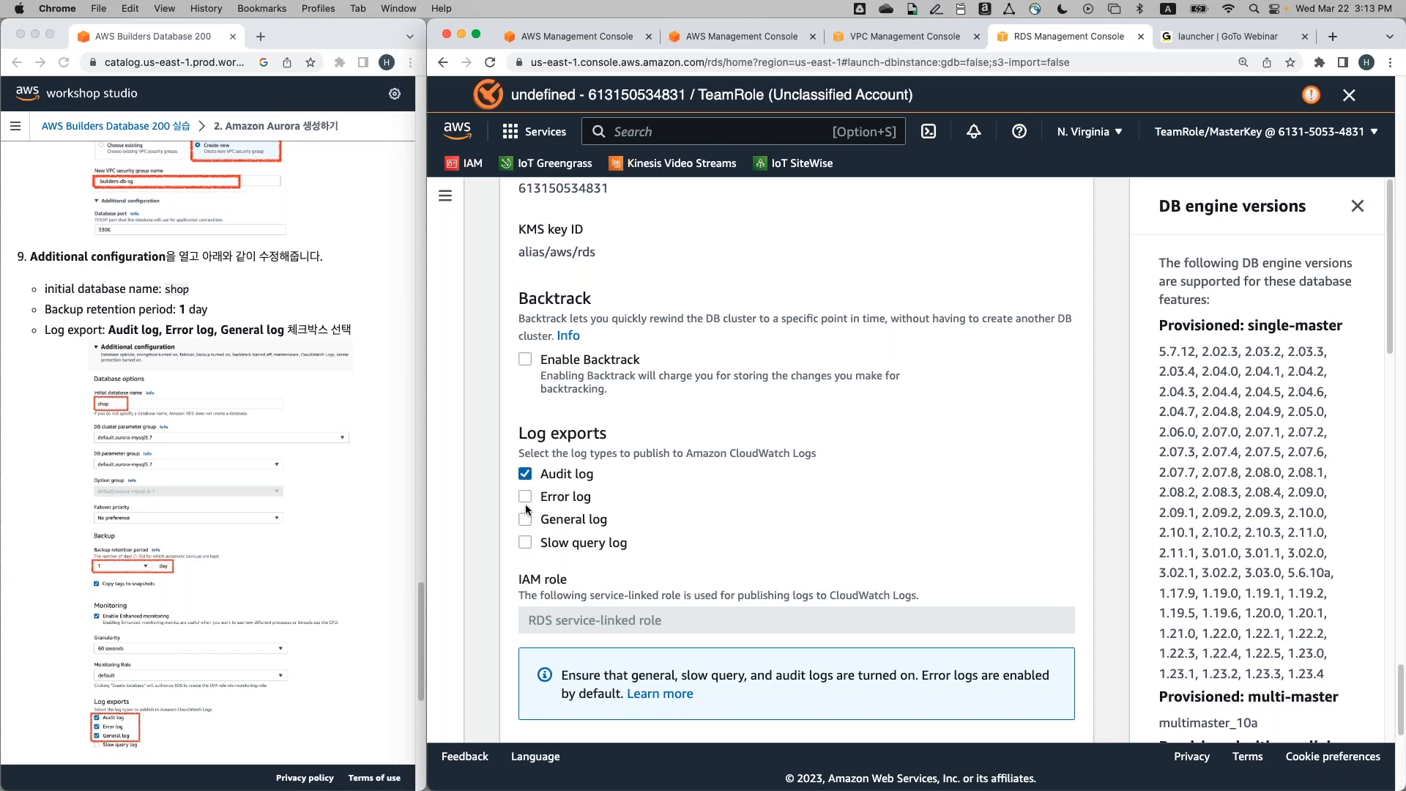
Tick the Error and General log exports alongside Audit, leaving Slow query unticked
left_click(528, 497)
left_click(526, 518)
left_click(526, 495)
Choose a maintenance window starting Monday at 18:00 UTC lasting 0.5 hours
scroll(392, 556, "down", 5)
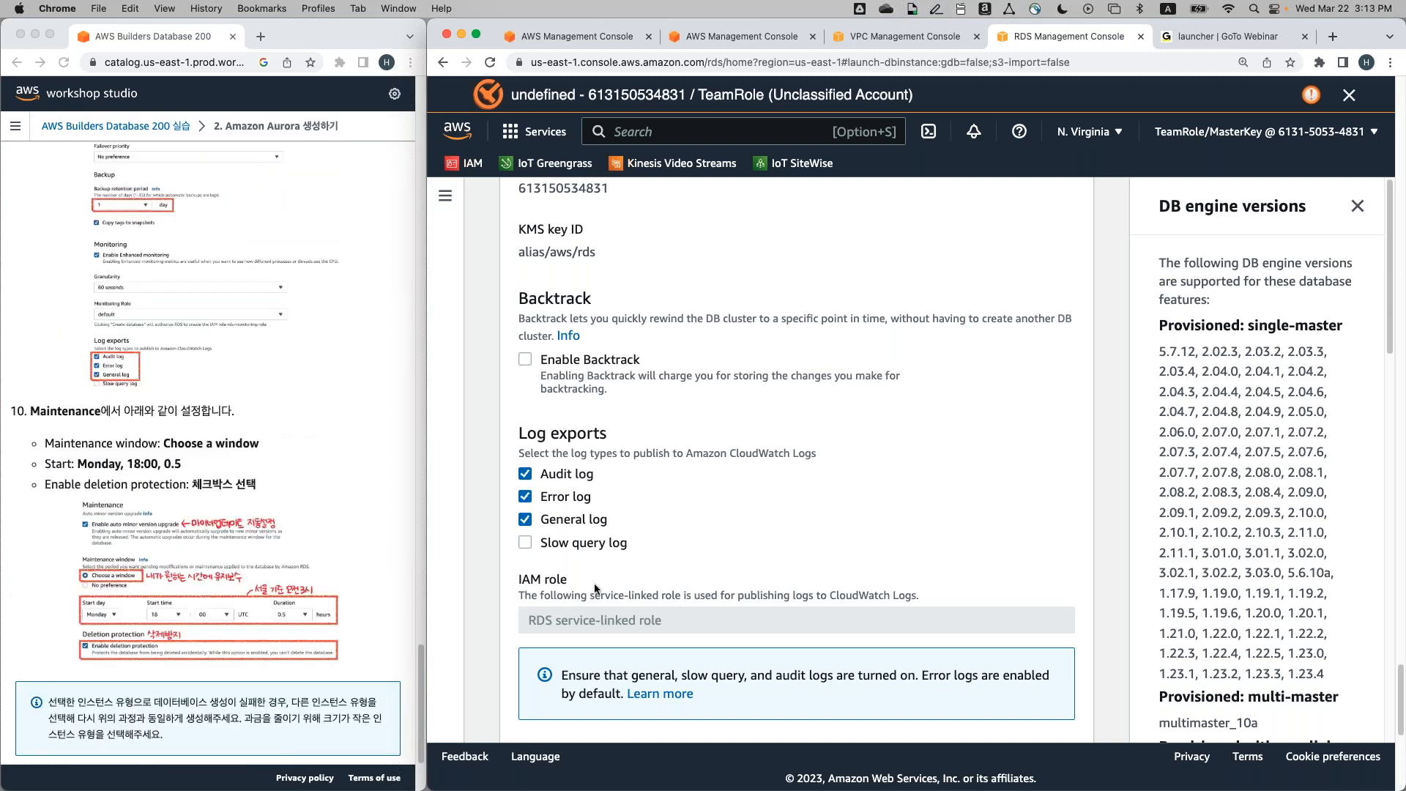
scroll(594, 582, "down", 3)
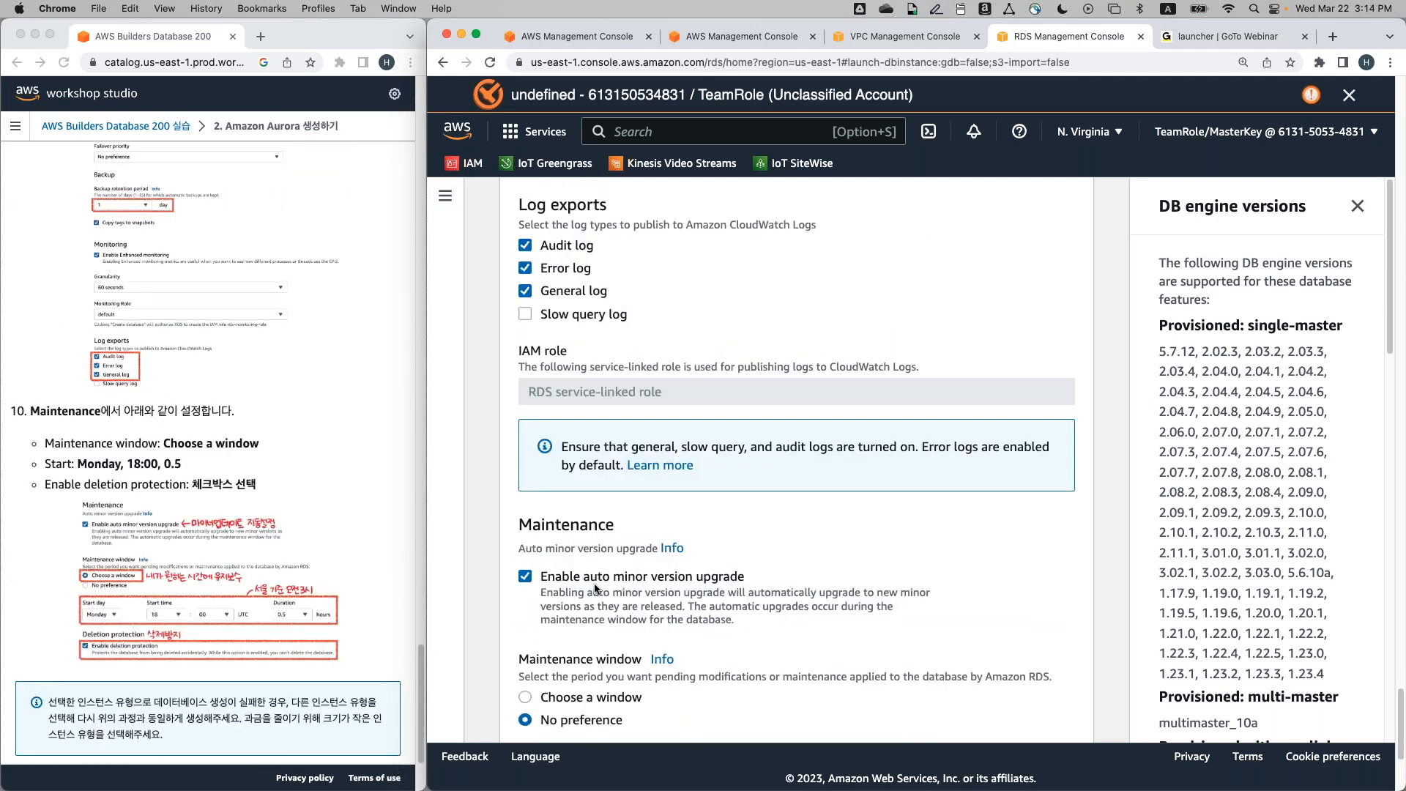
scroll(595, 586, "down", 4)
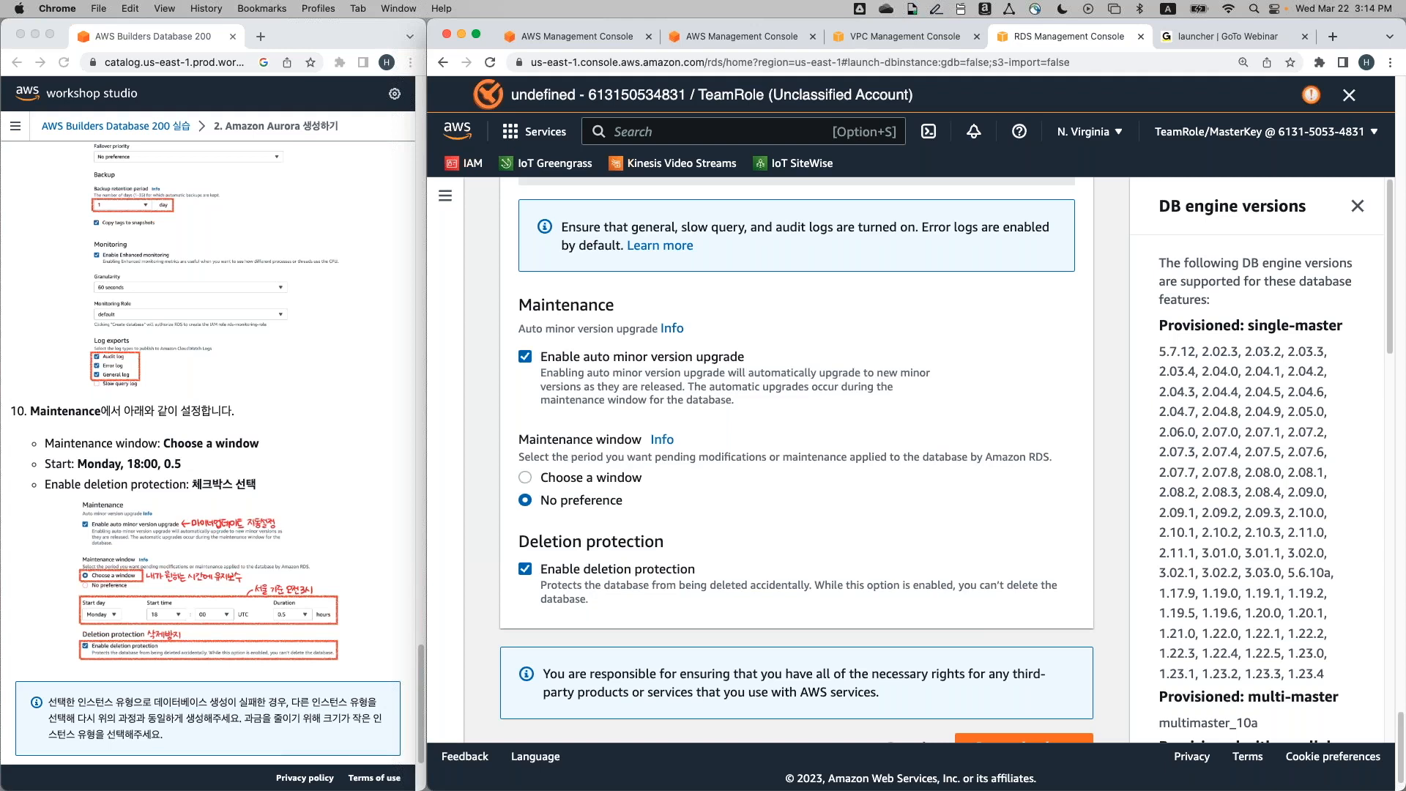
left_click(623, 480)
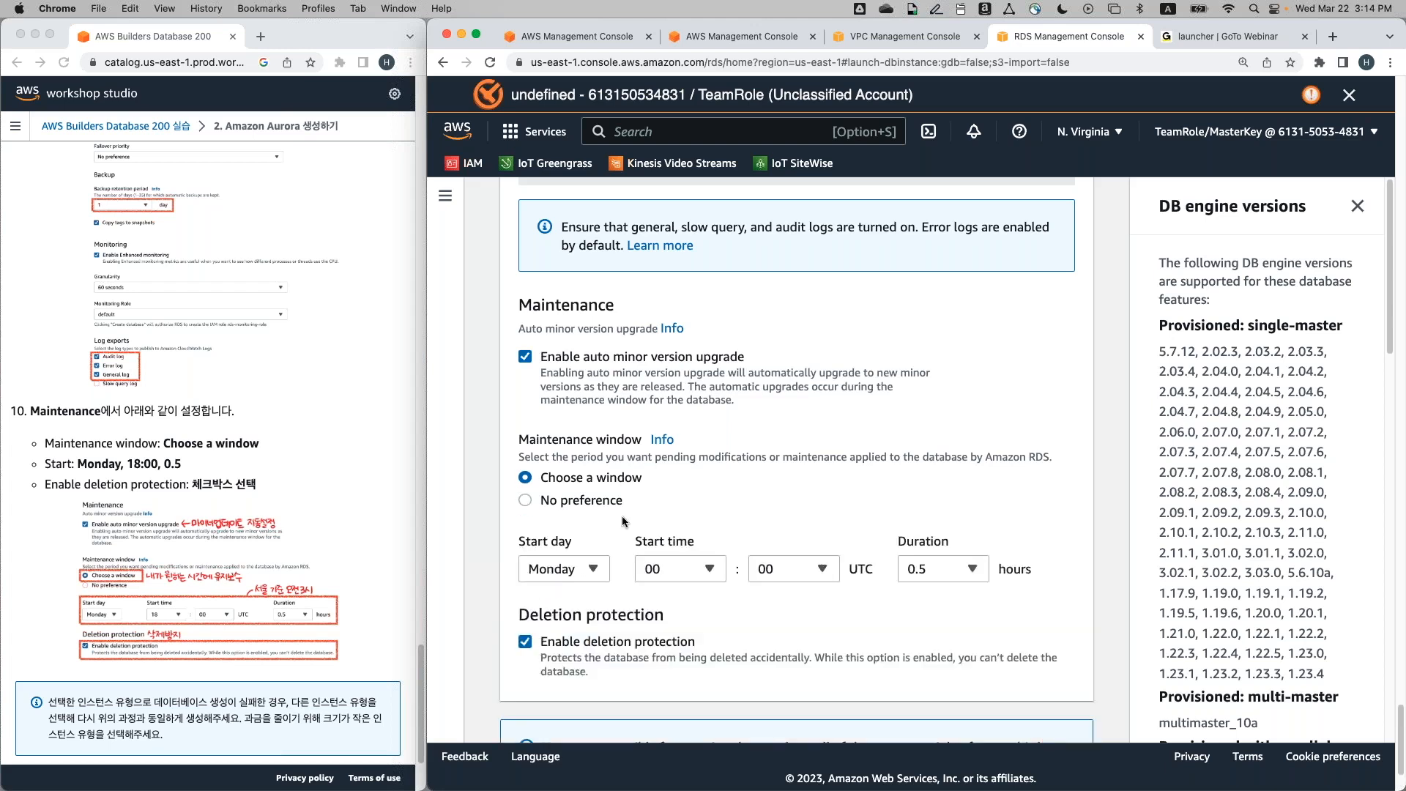
scroll(622, 515, "down", 1)
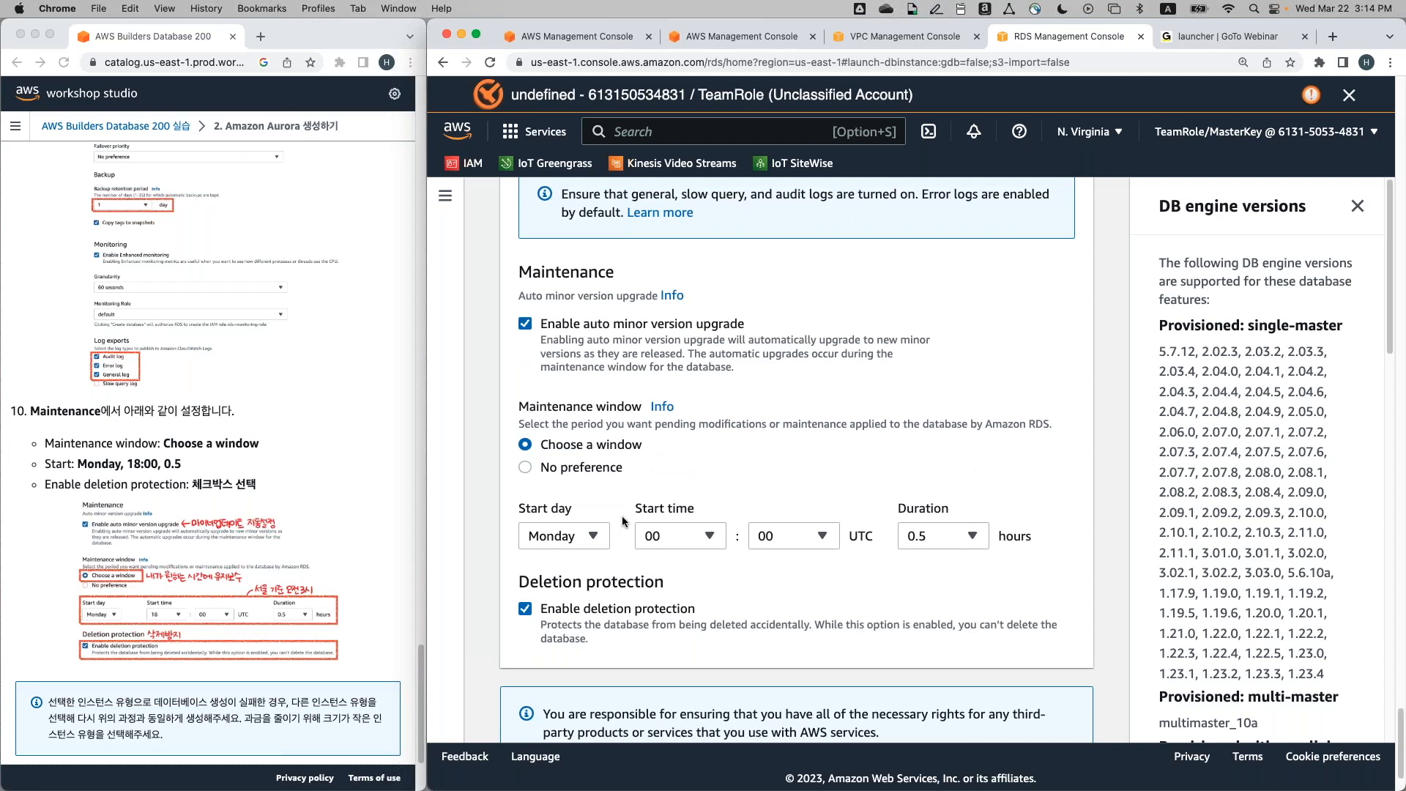
scroll(621, 515, "down", 1)
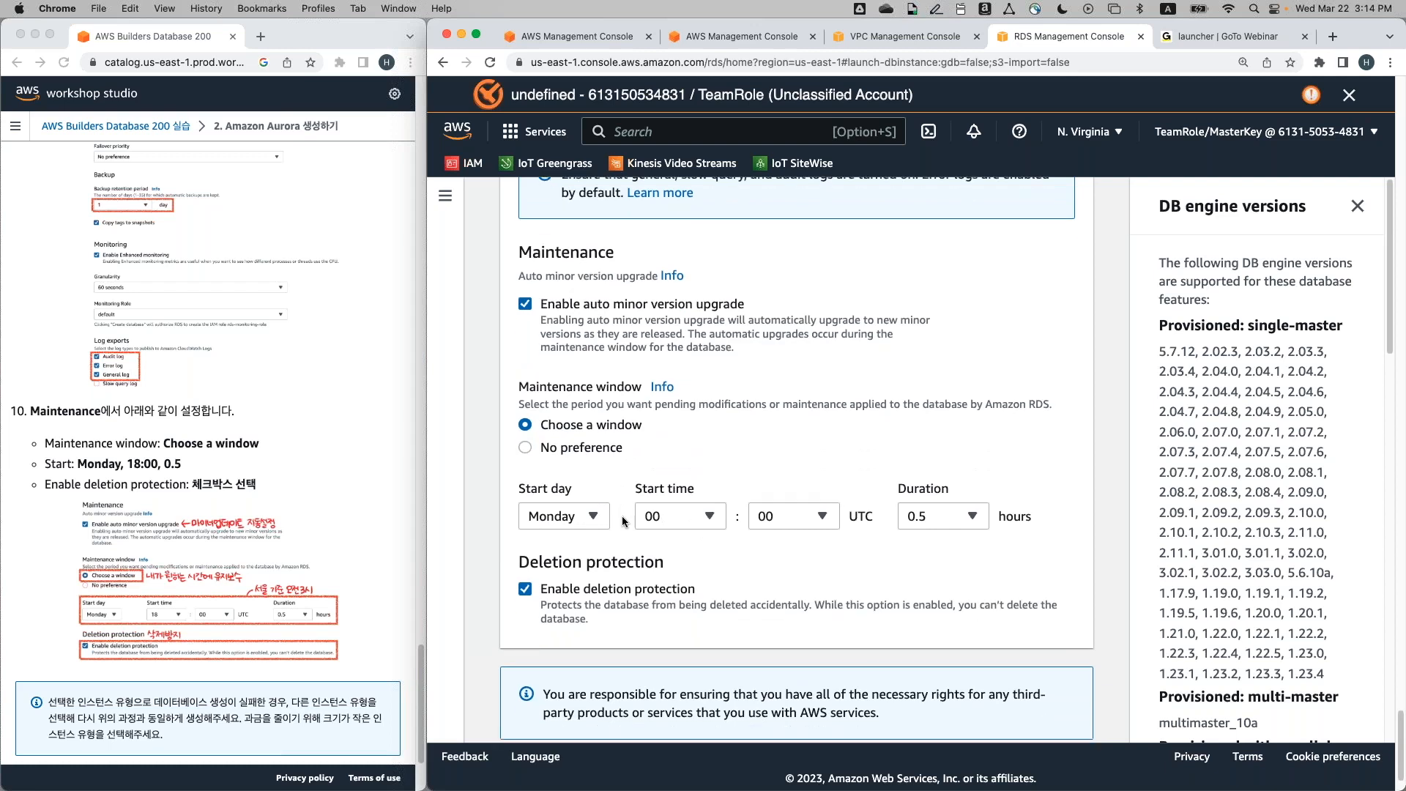
left_click(675, 516)
scroll(672, 439, "down", 3)
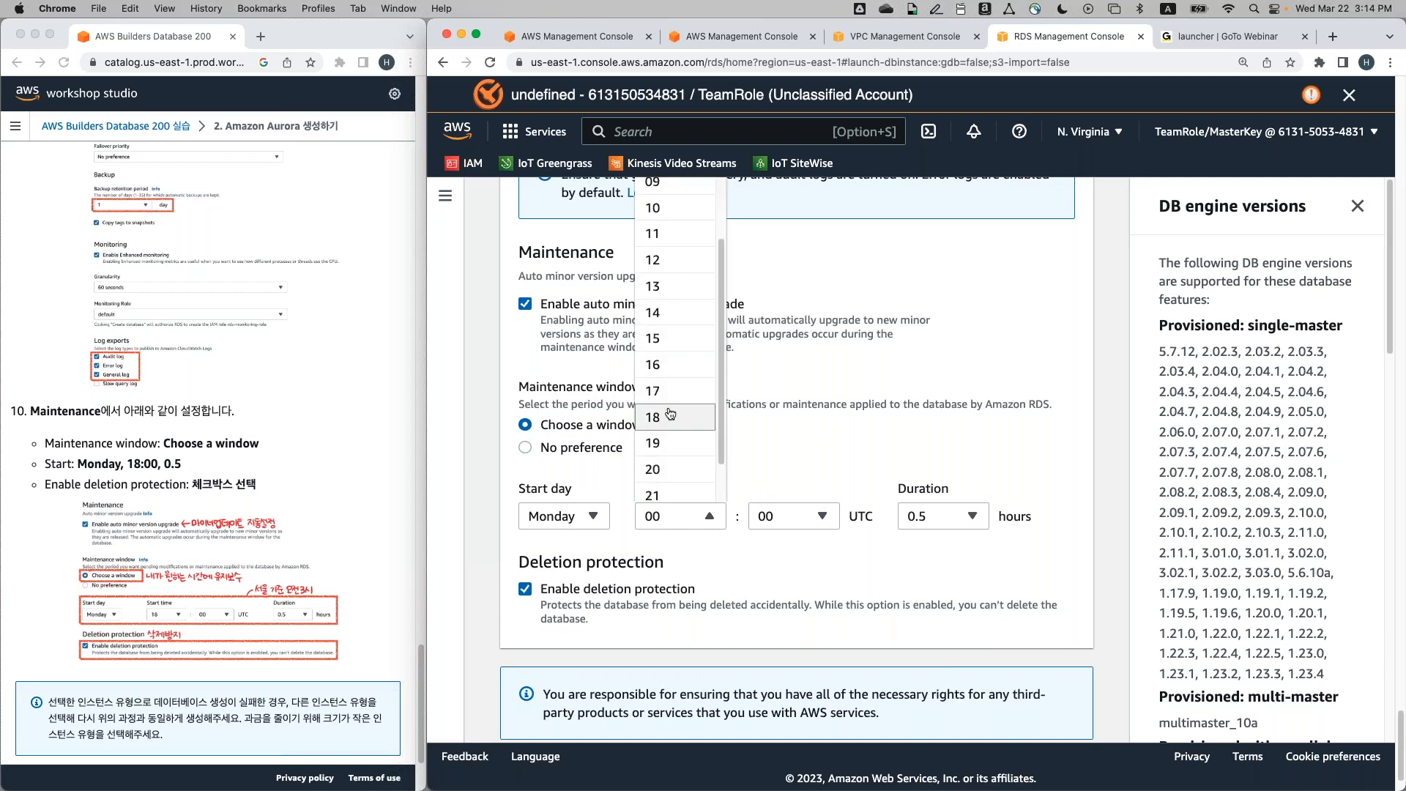
left_click(670, 416)
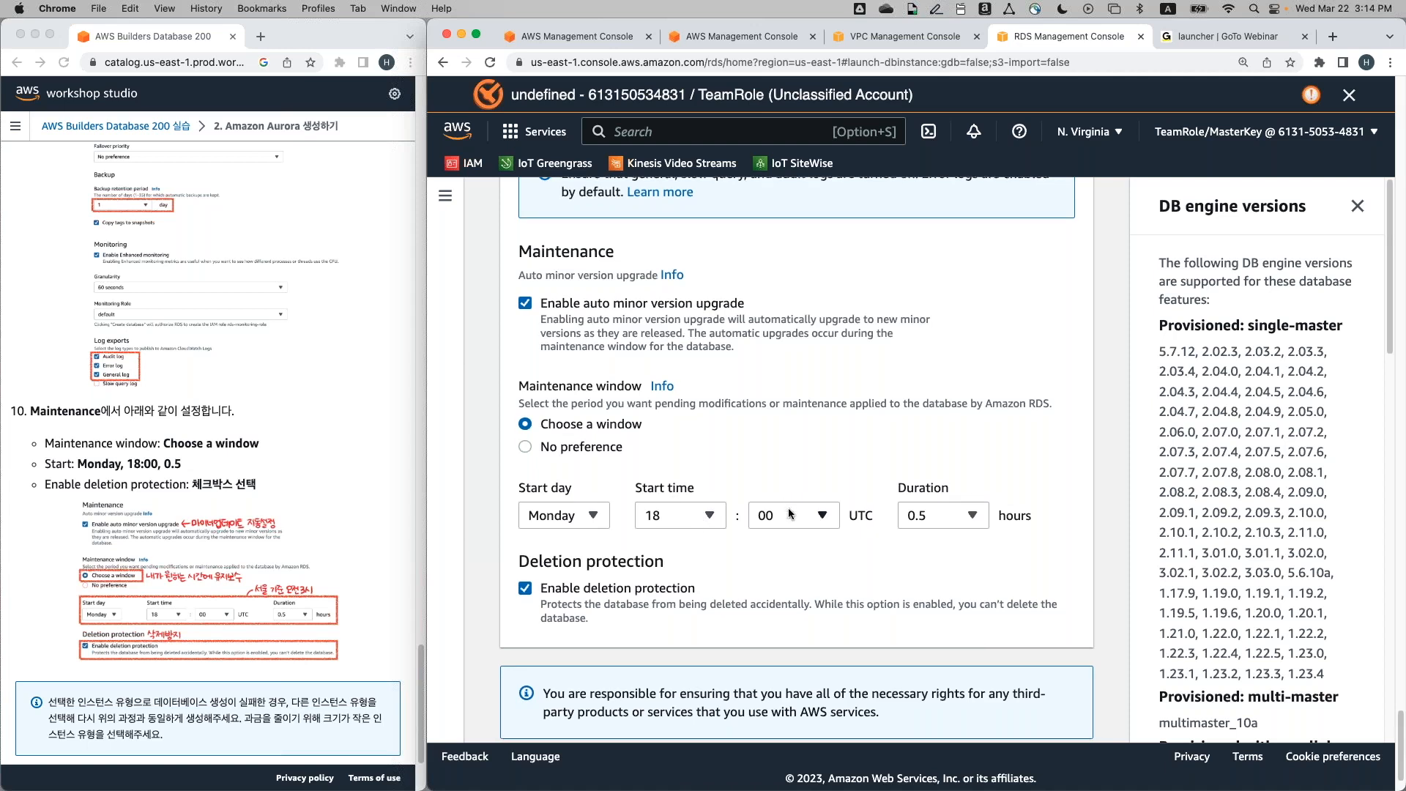
scroll(789, 509, "down", 2)
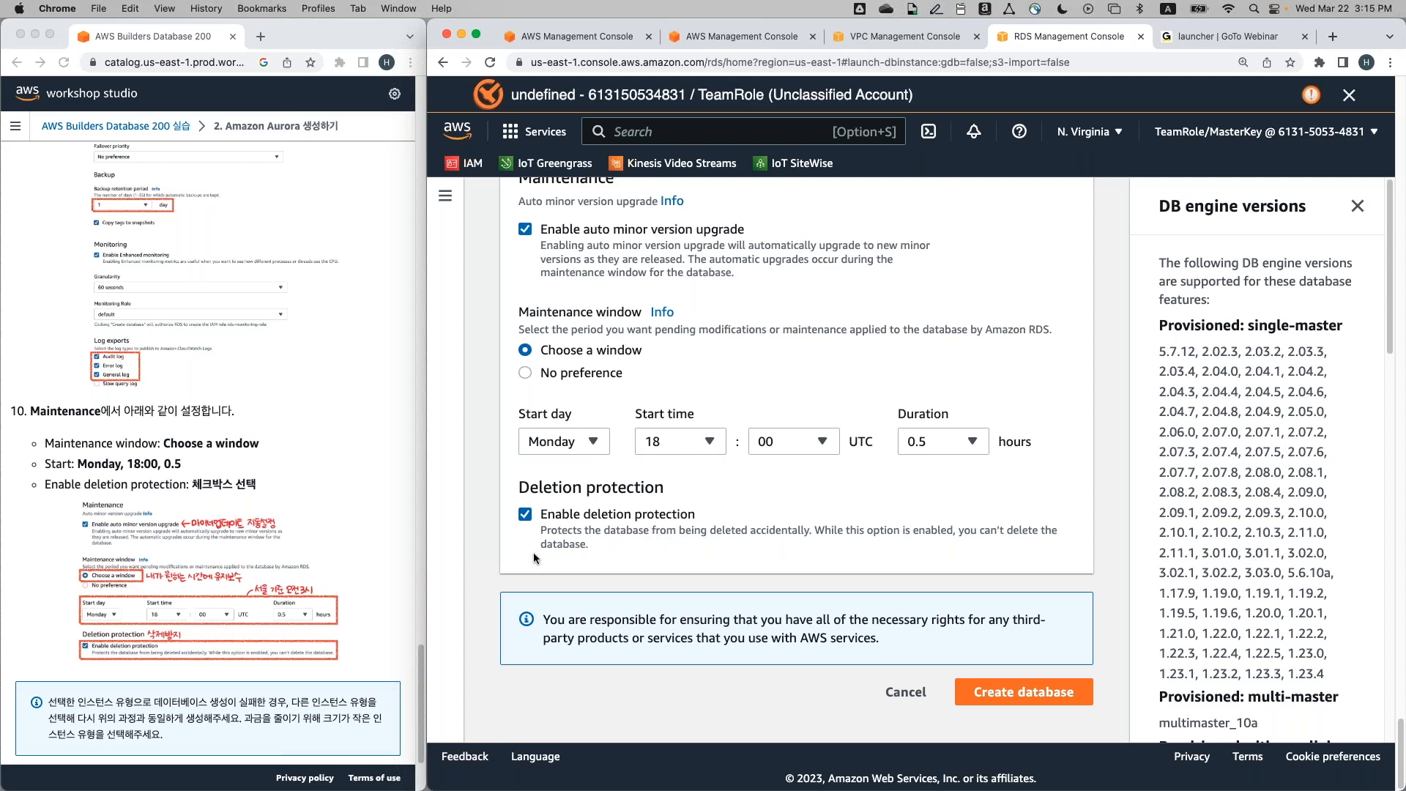
Submit the form to create the builders-database Aurora cluster and view the Databases list
scroll(403, 599, "down", 3)
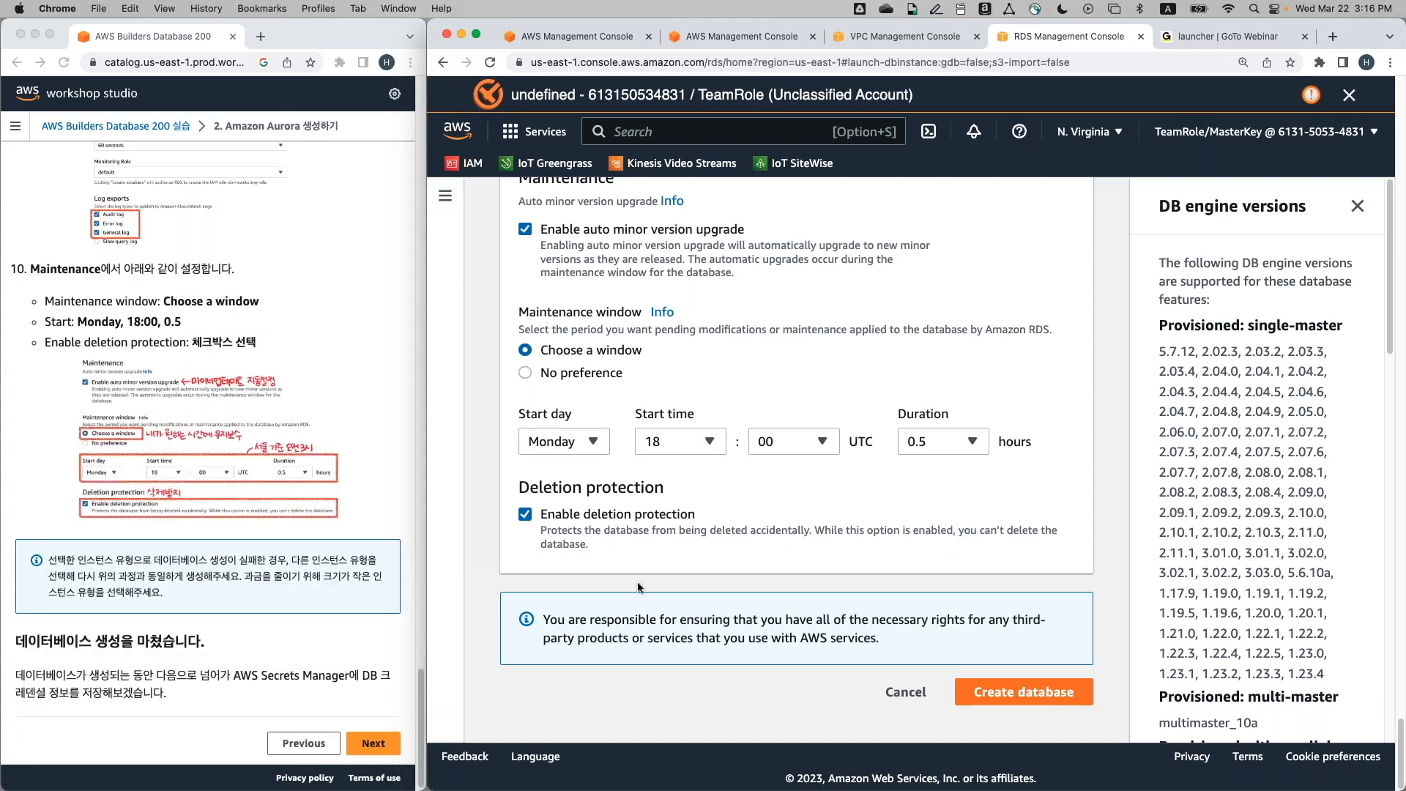
left_click(1074, 703)
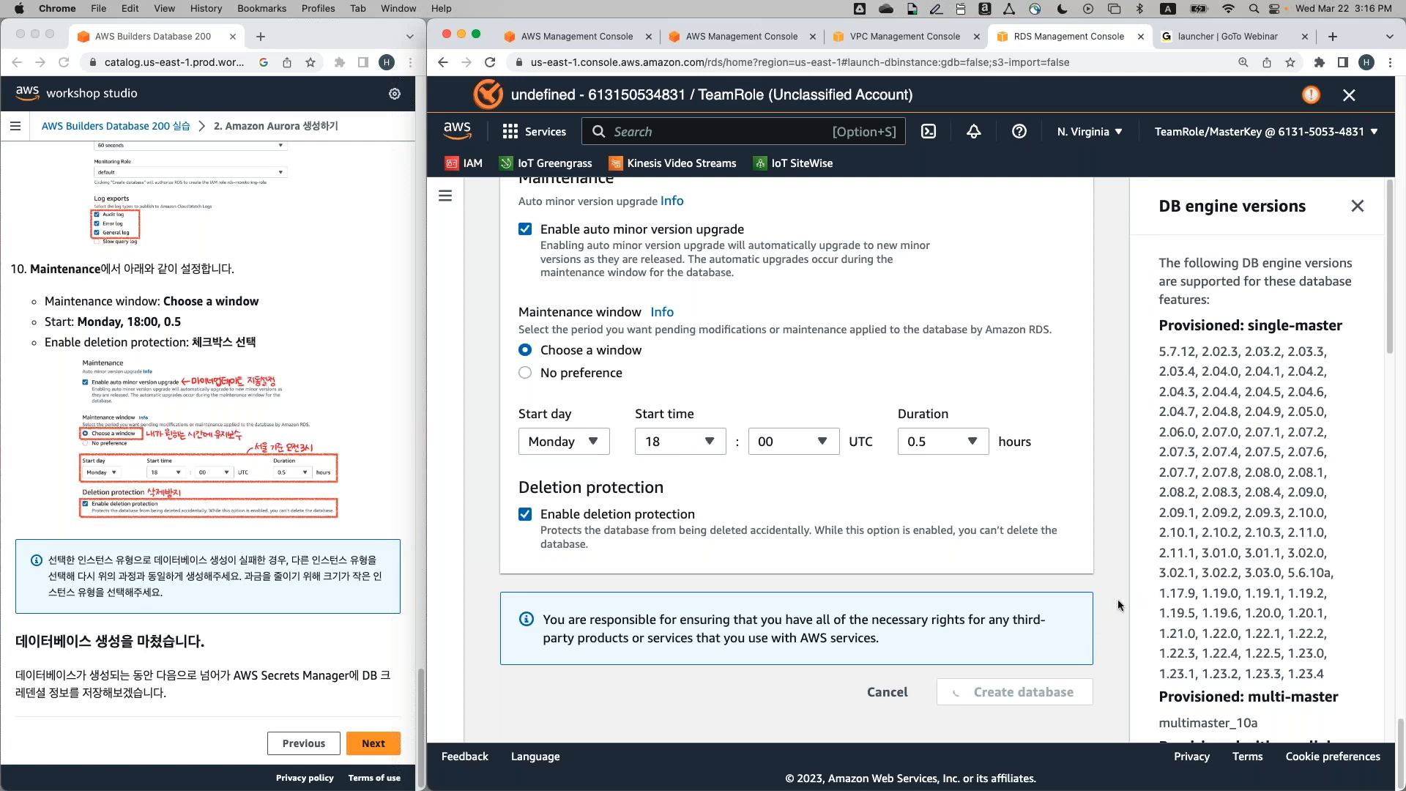
scroll(1117, 599, "down", 1)
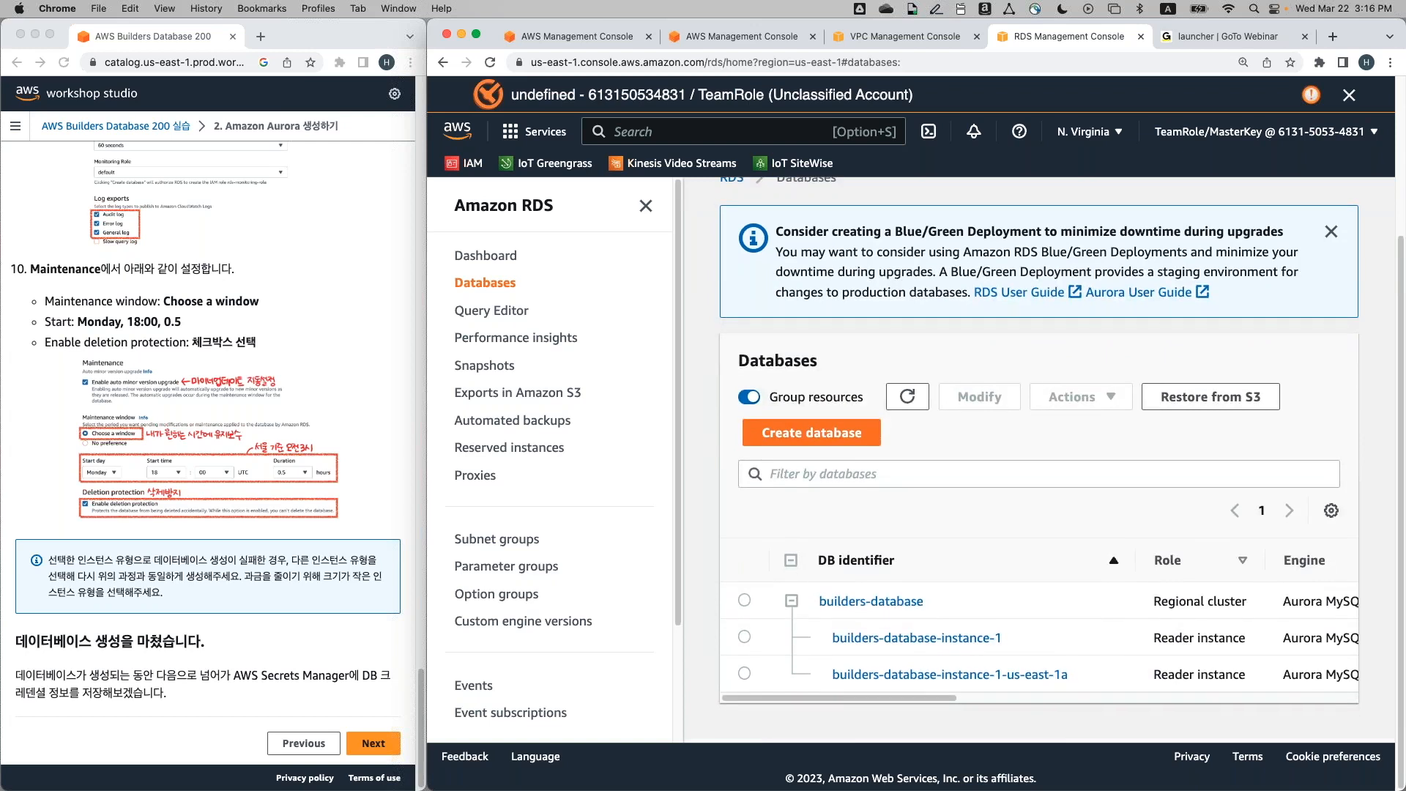
Check that builders-database and its readers show Creating, highlighting the us-east-1a availability zone
scroll(1029, 607, "right", 2)
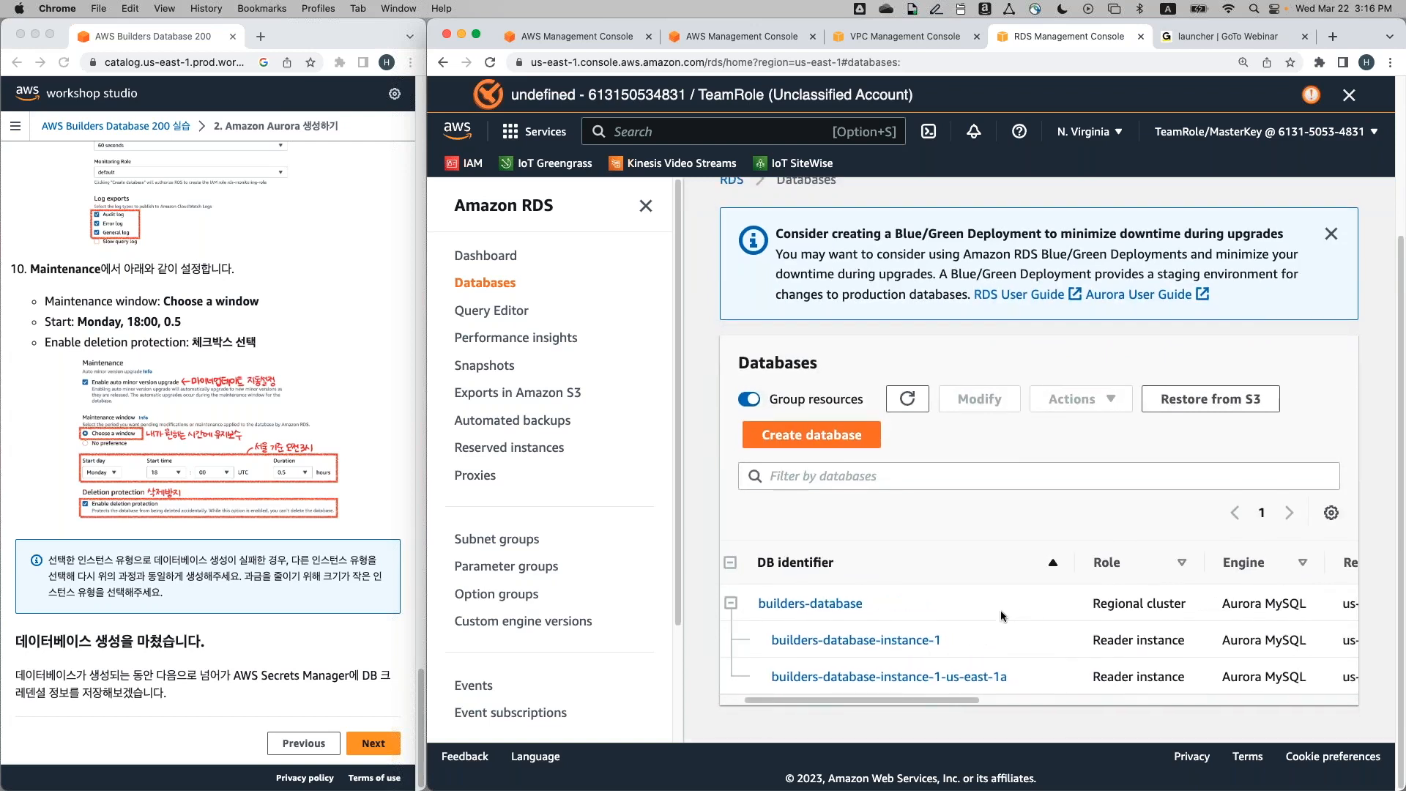
scroll(1000, 609, "left", 2)
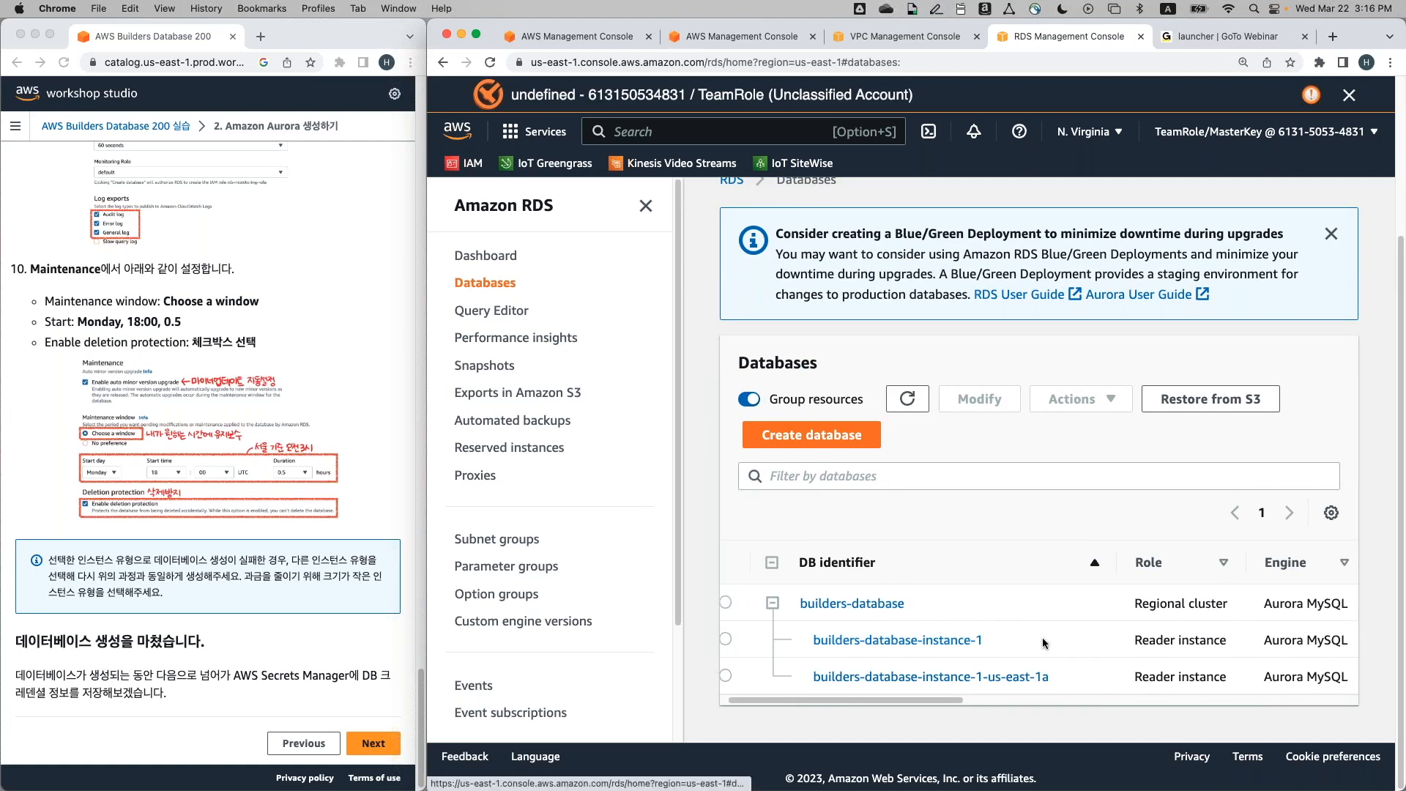
scroll(1073, 638, "right", 10)
scroll(1073, 638, "right", 1)
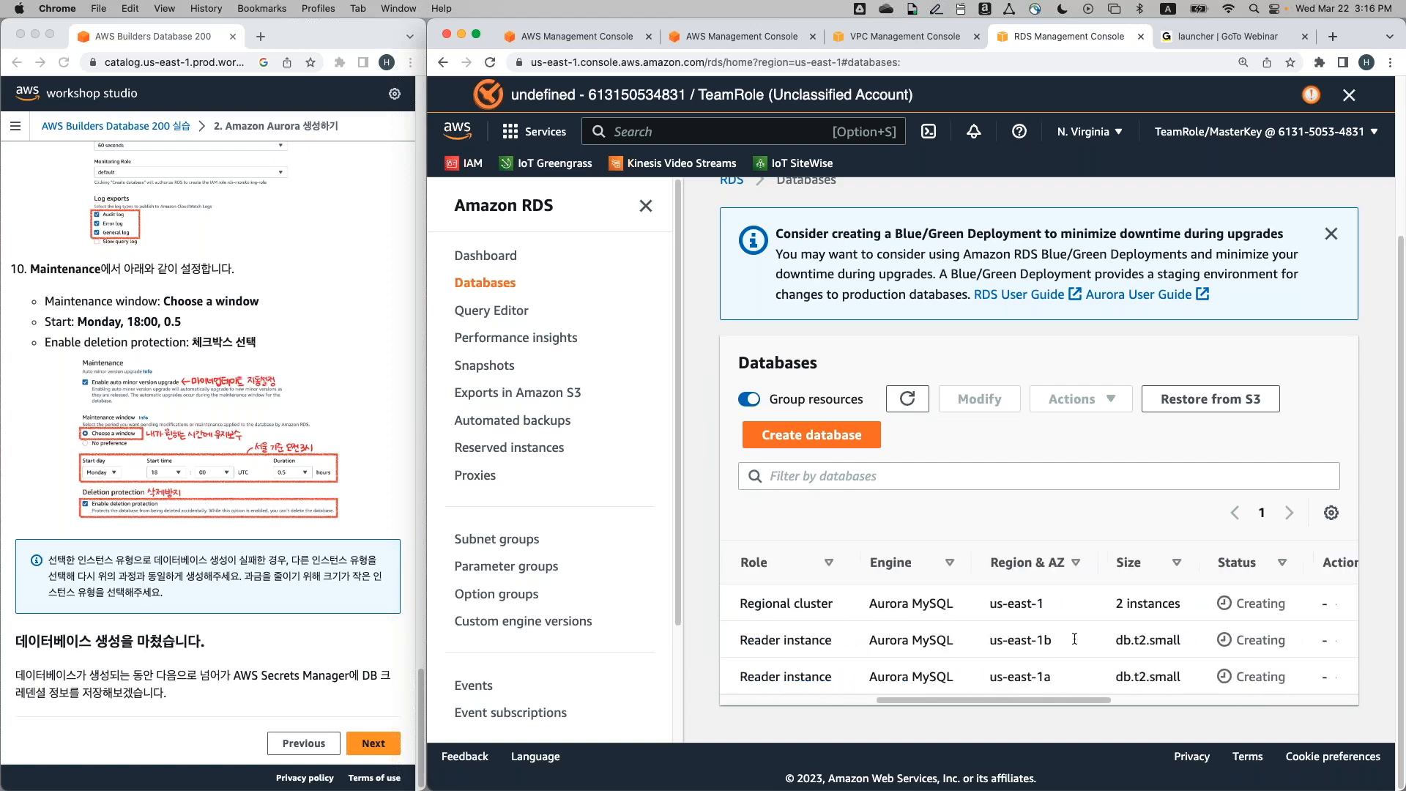
scroll(1074, 642, "right", 2)
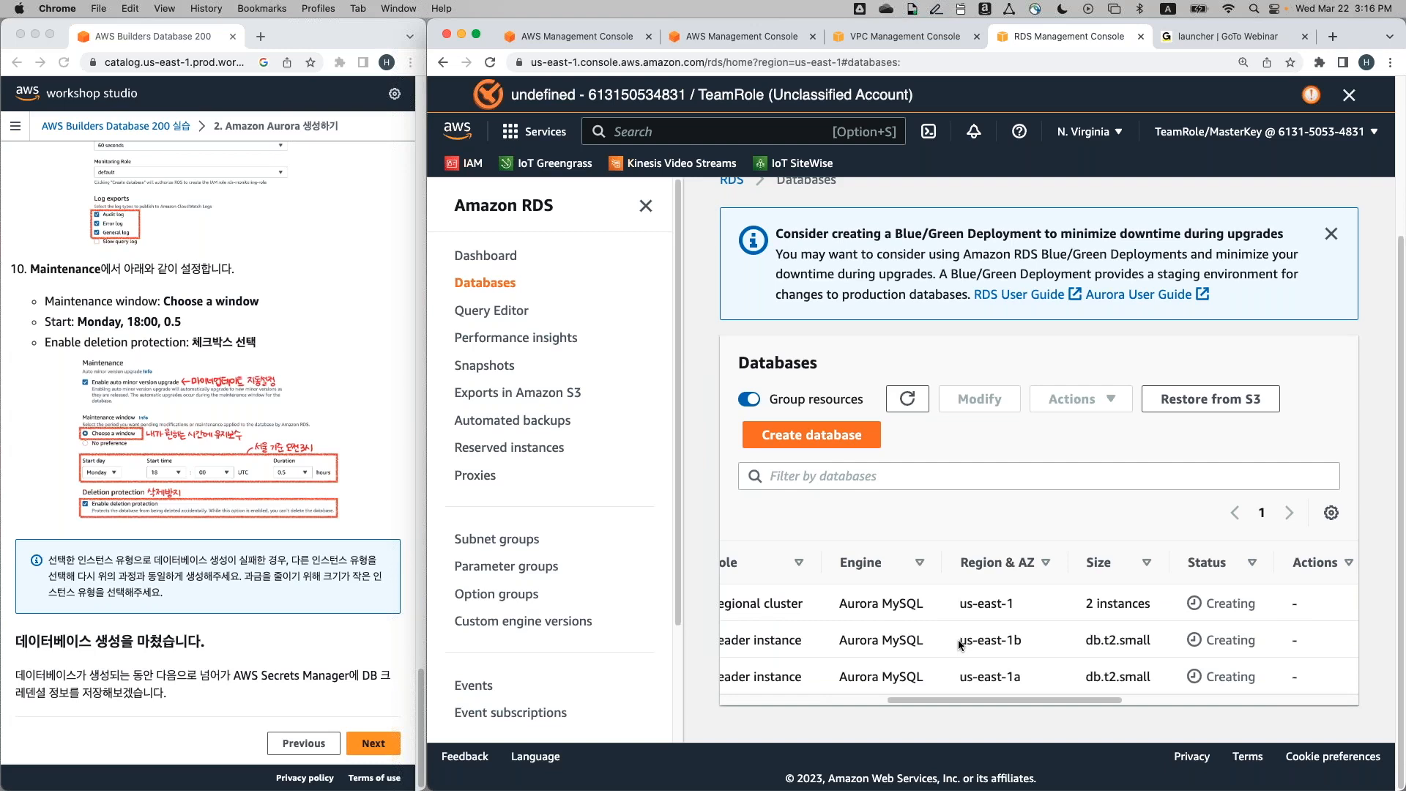
triple_click(1004, 639)
left_click_drag(960, 679, 1045, 681)
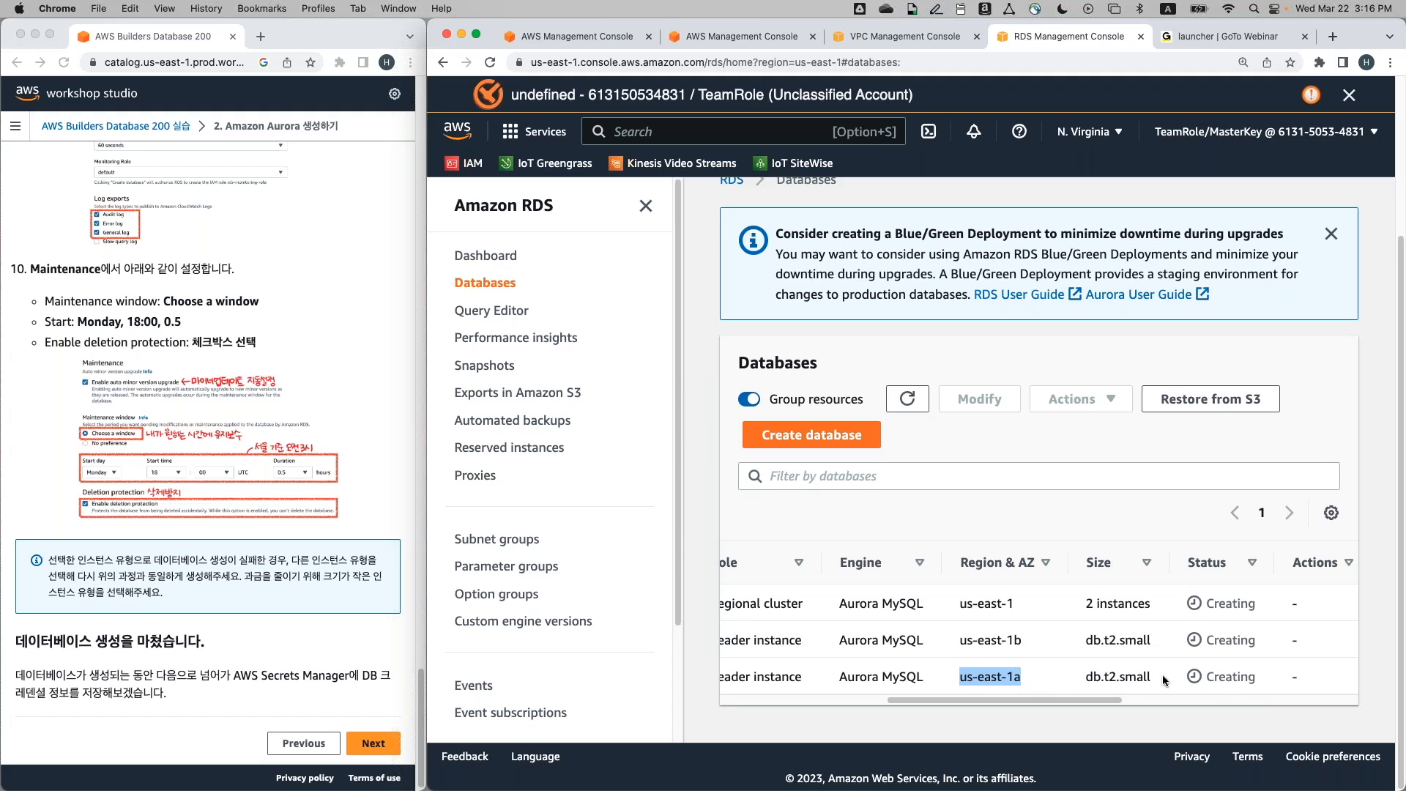
Advance the workshop guide to section 3, Secrets Manager
left_click(373, 742)
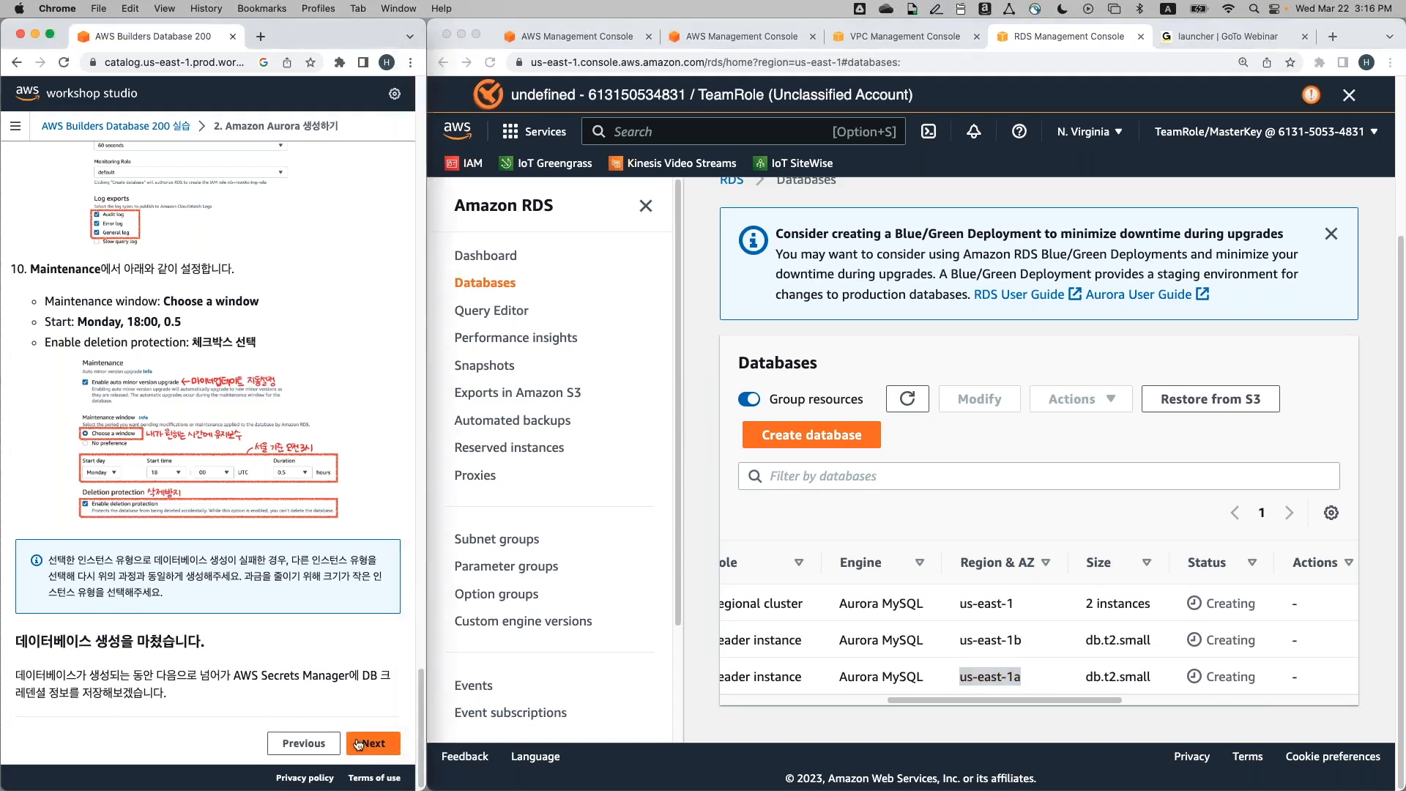
scroll(1013, 618, "left", 3)
scroll(1013, 618, "left", 3)
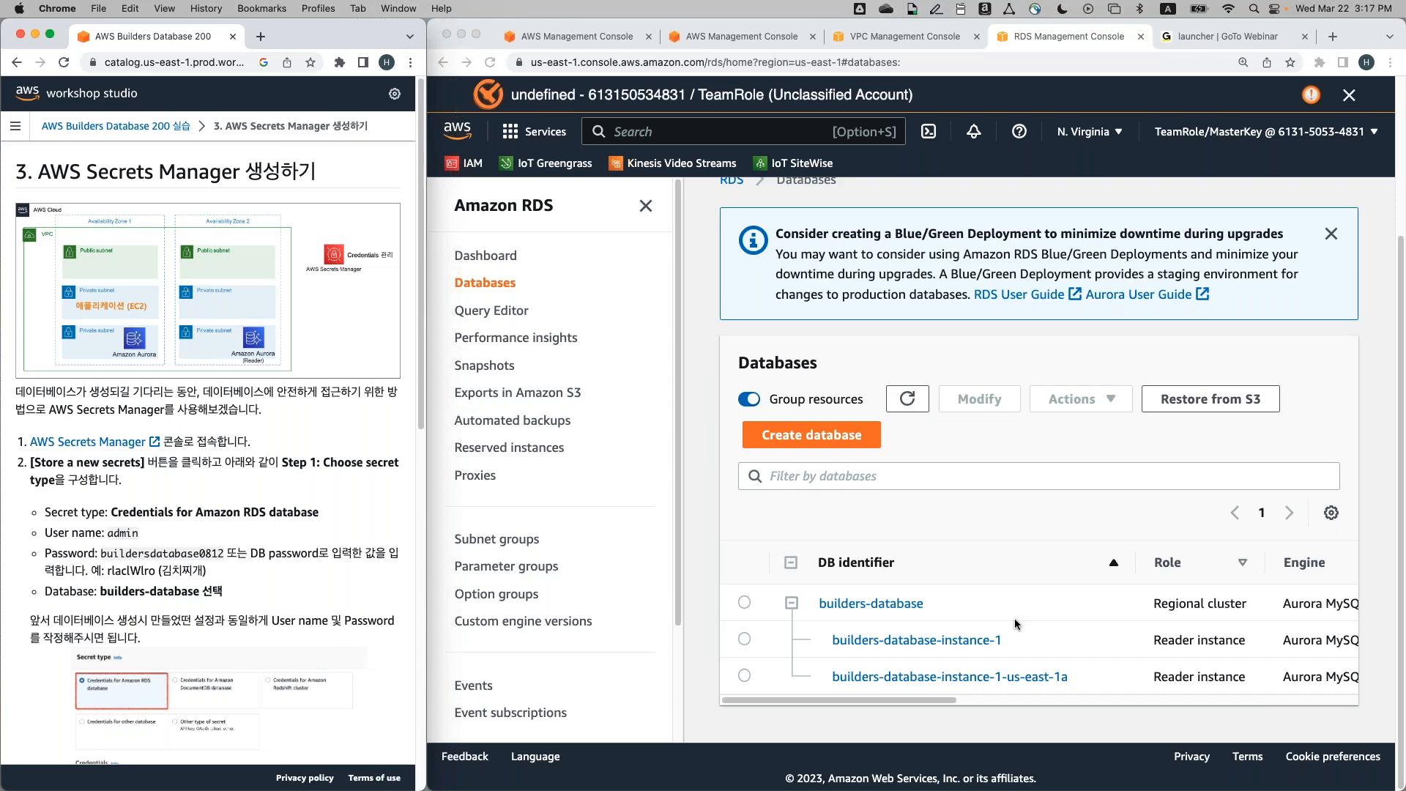
scroll(1013, 618, "right", 3)
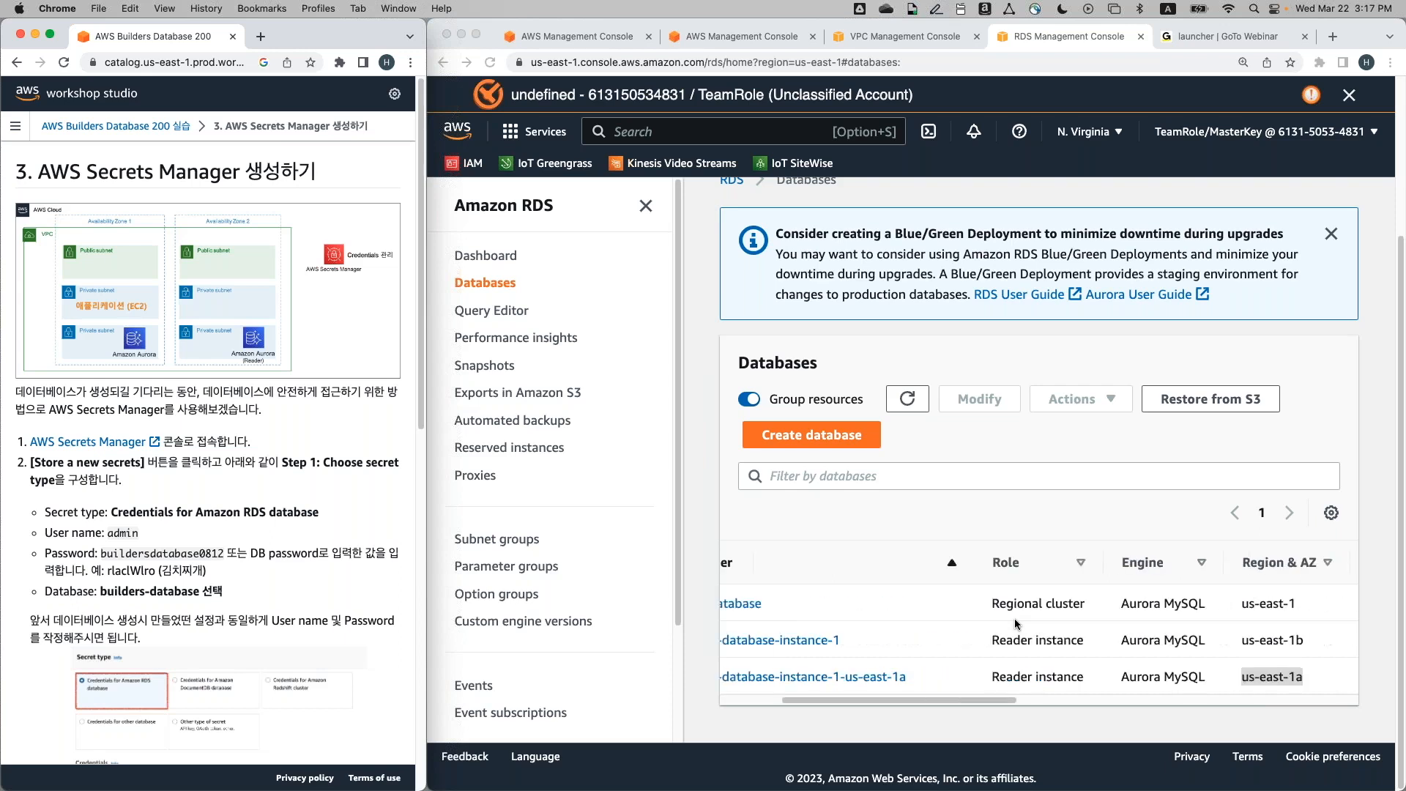
scroll(1014, 618, "left", 3)
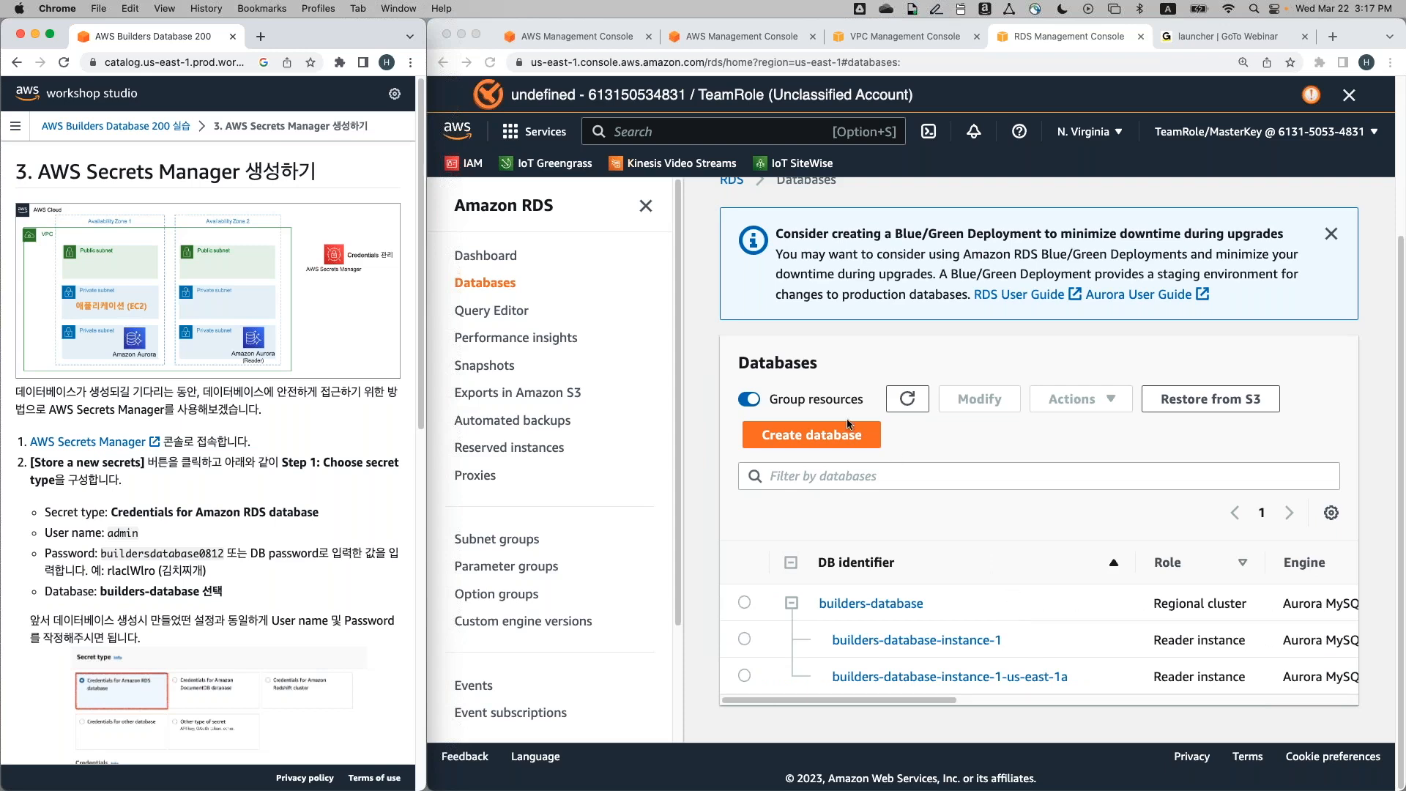
Search the console for 'secret manger' and open the Secrets Manager service page
left_click(871, 365)
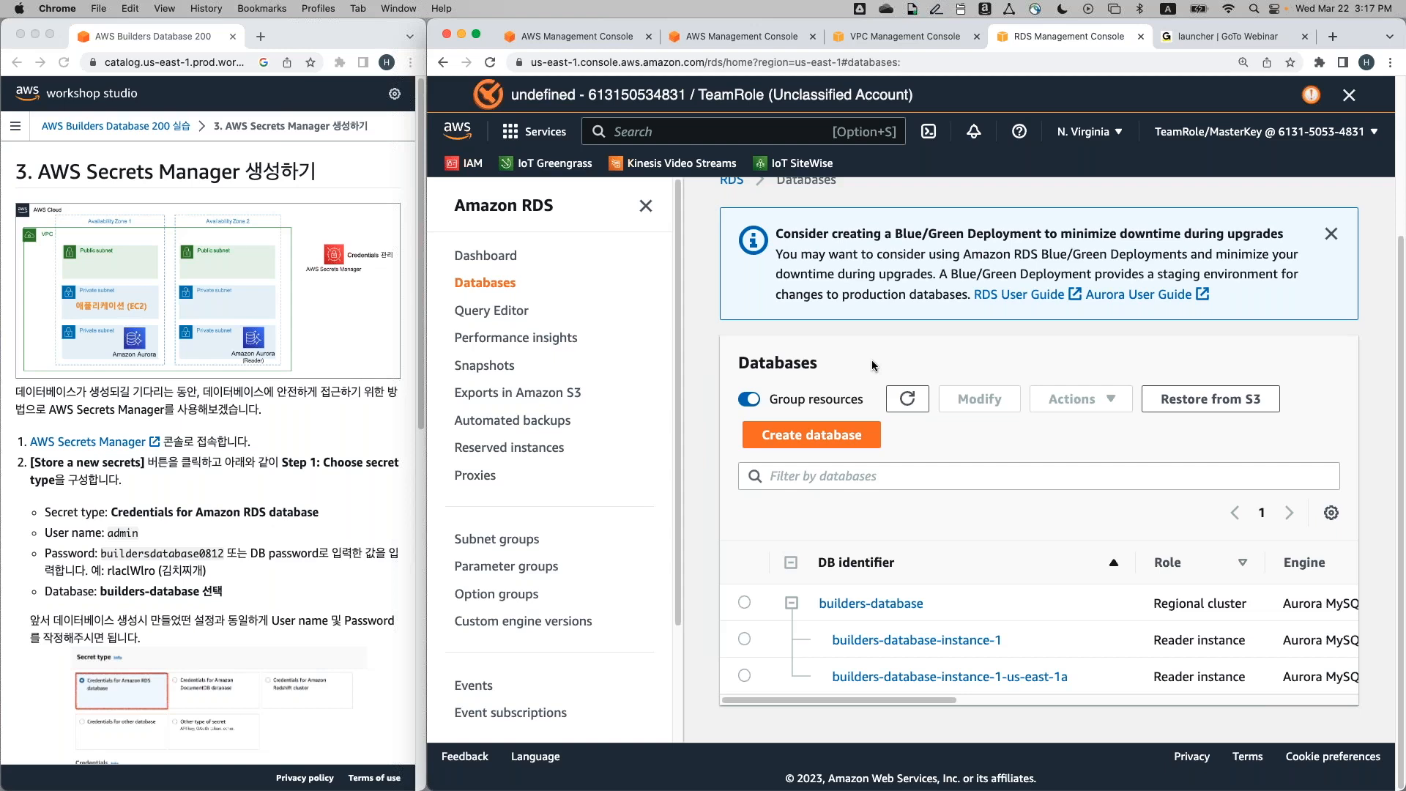
key("alt+s")
left_click(629, 134)
type("sm")
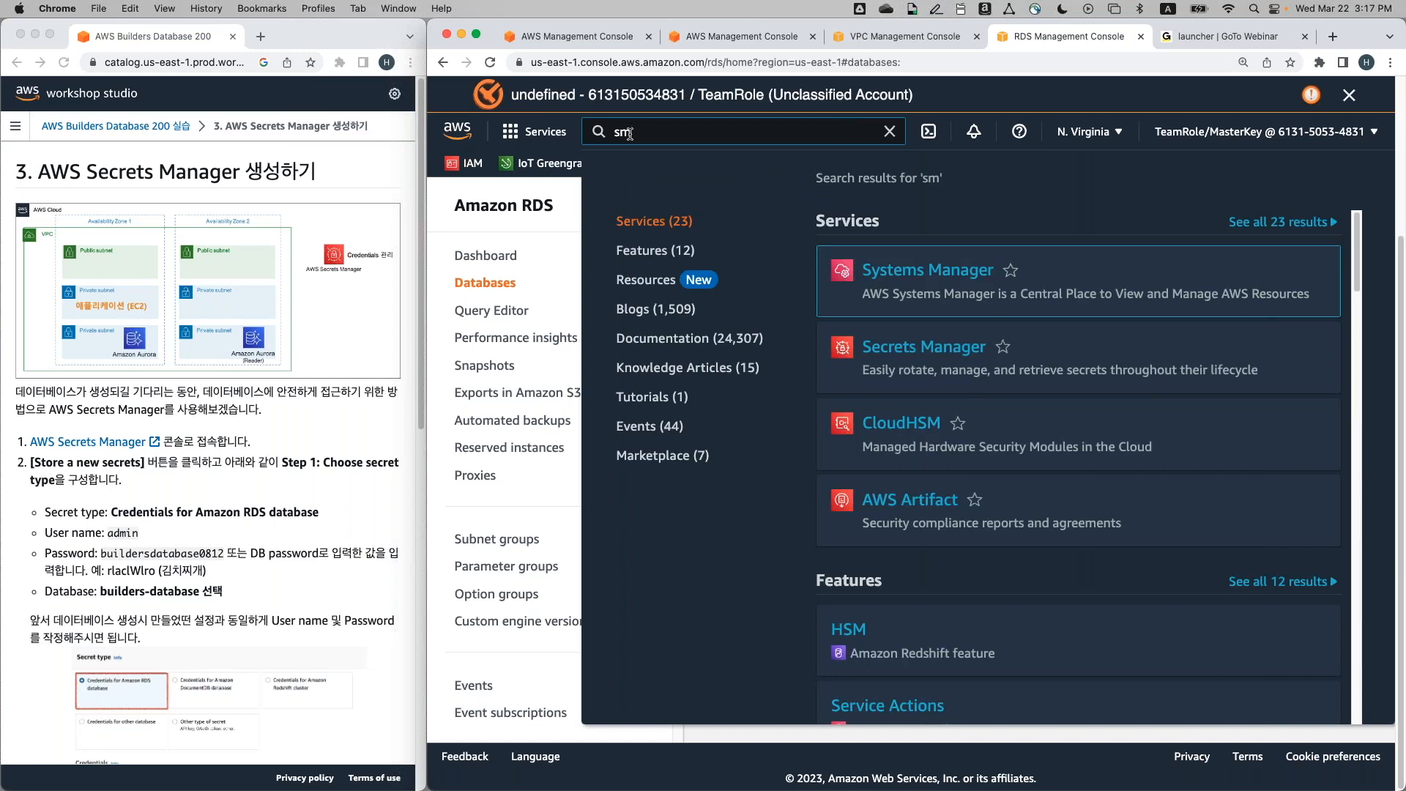
key("Escape")
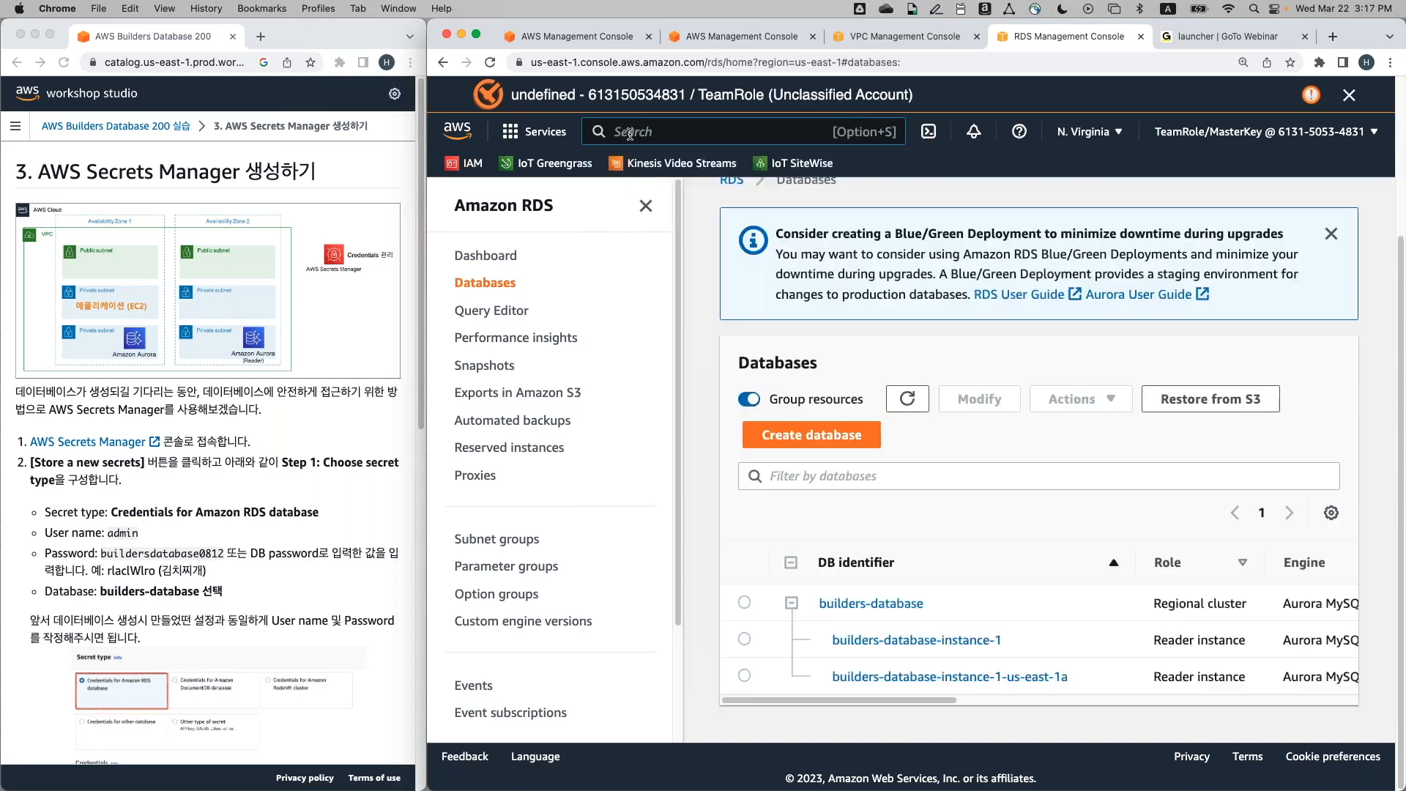
type("sm")
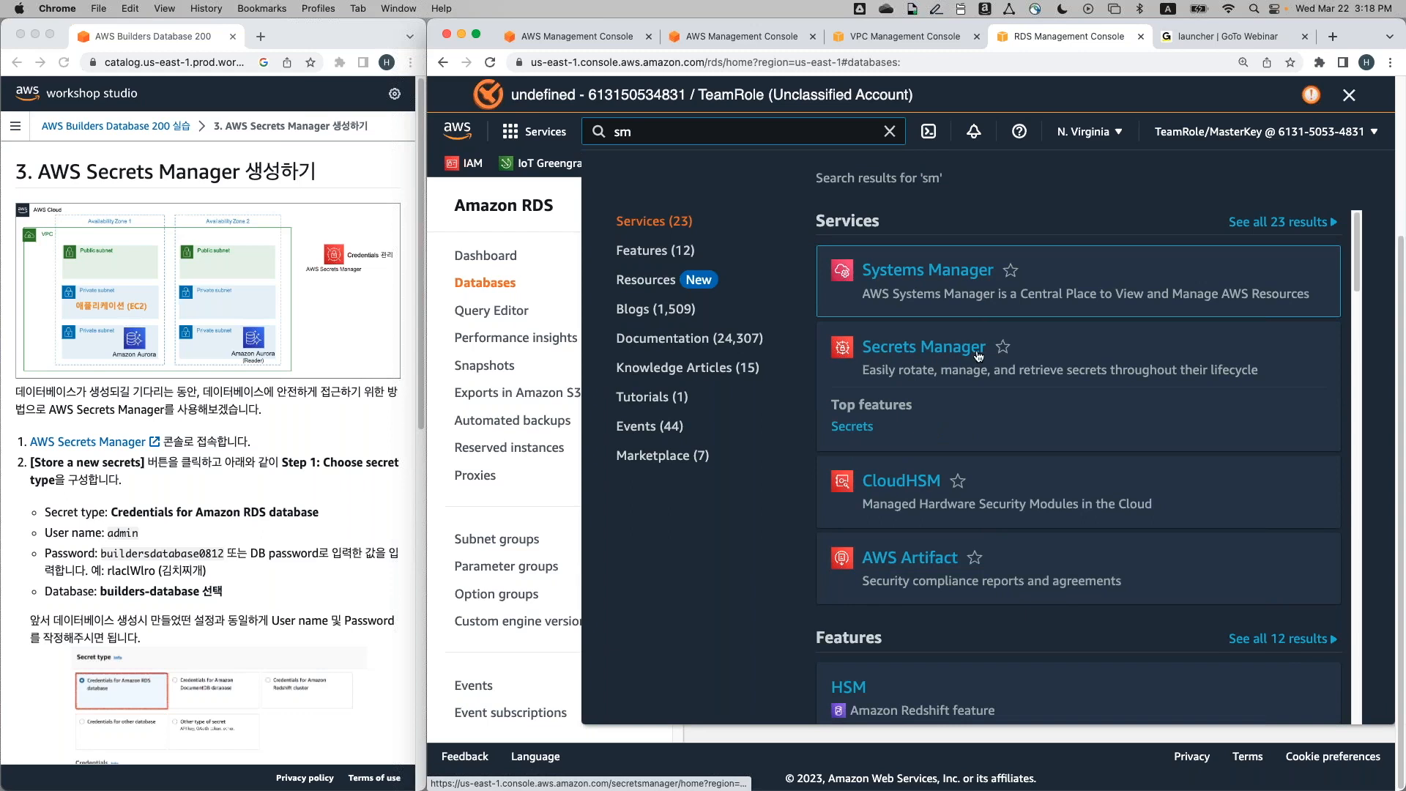
double_click(622, 132)
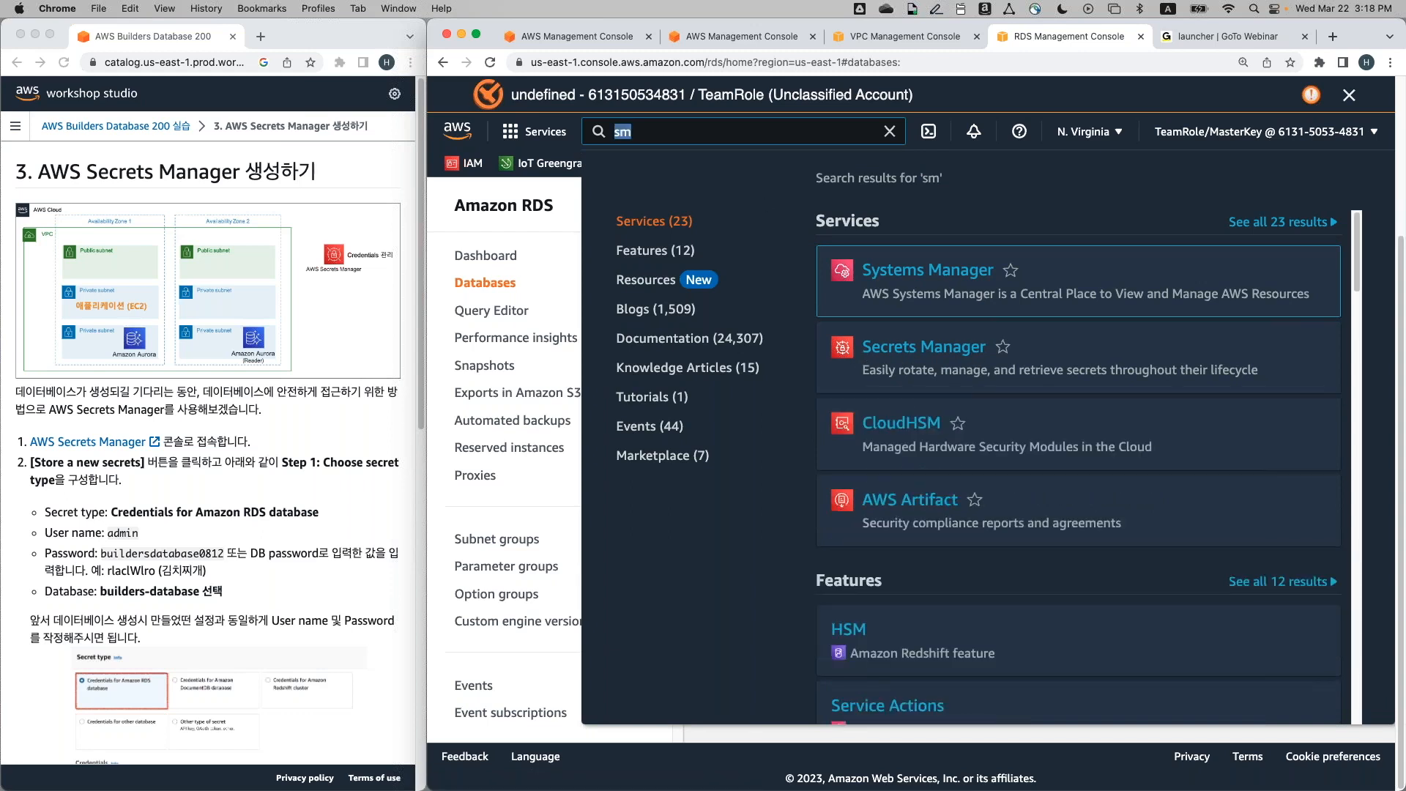
type("secret manger")
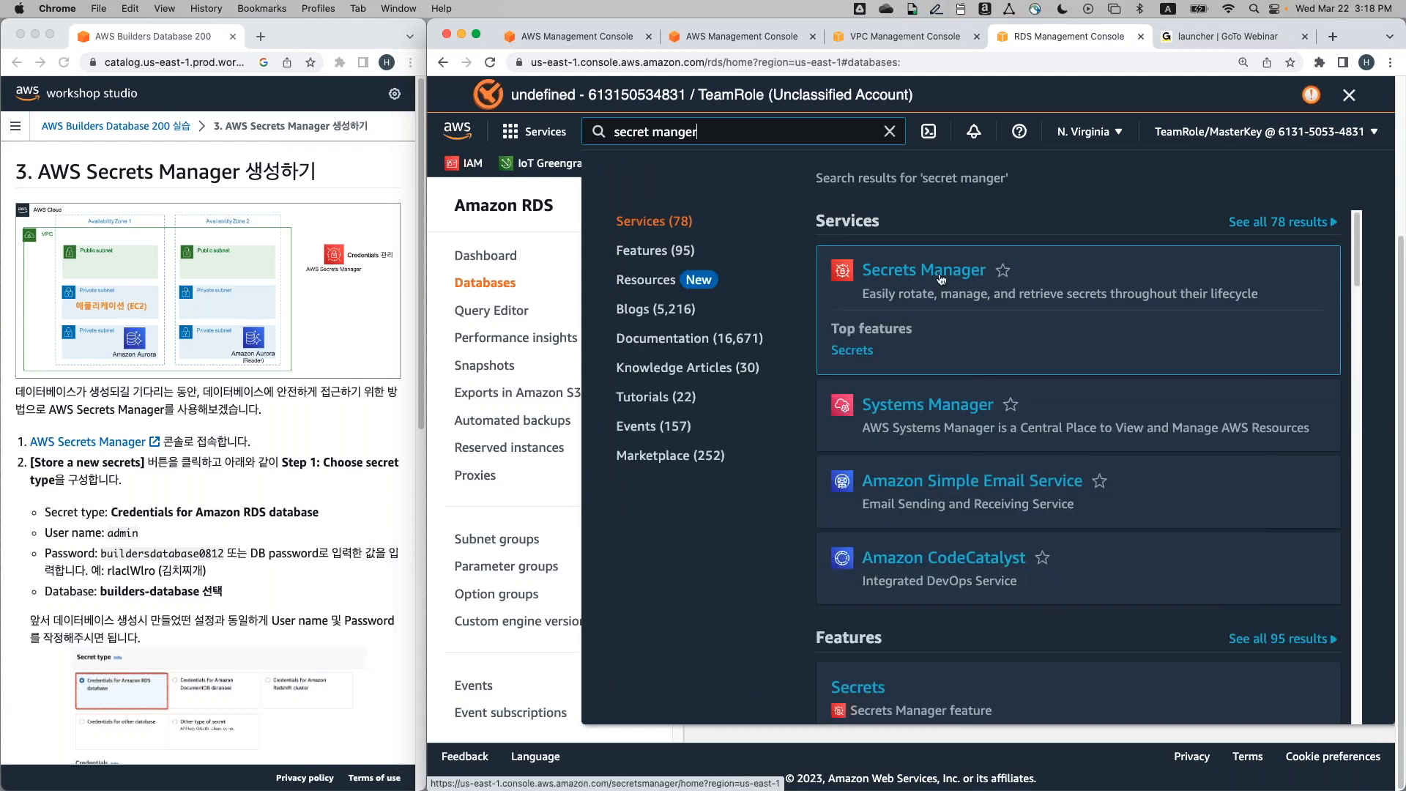
left_click(940, 279)
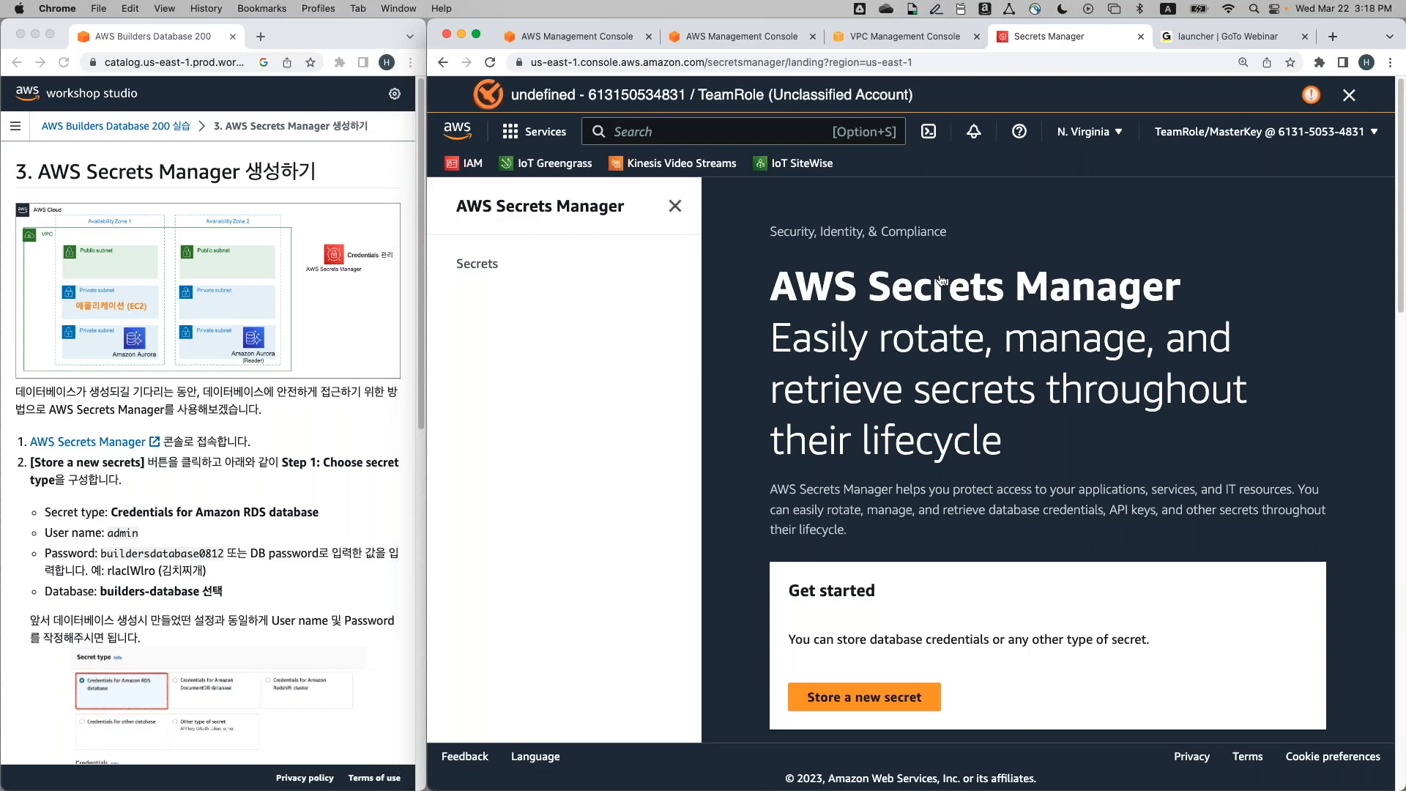
scroll(923, 344, "down", 3)
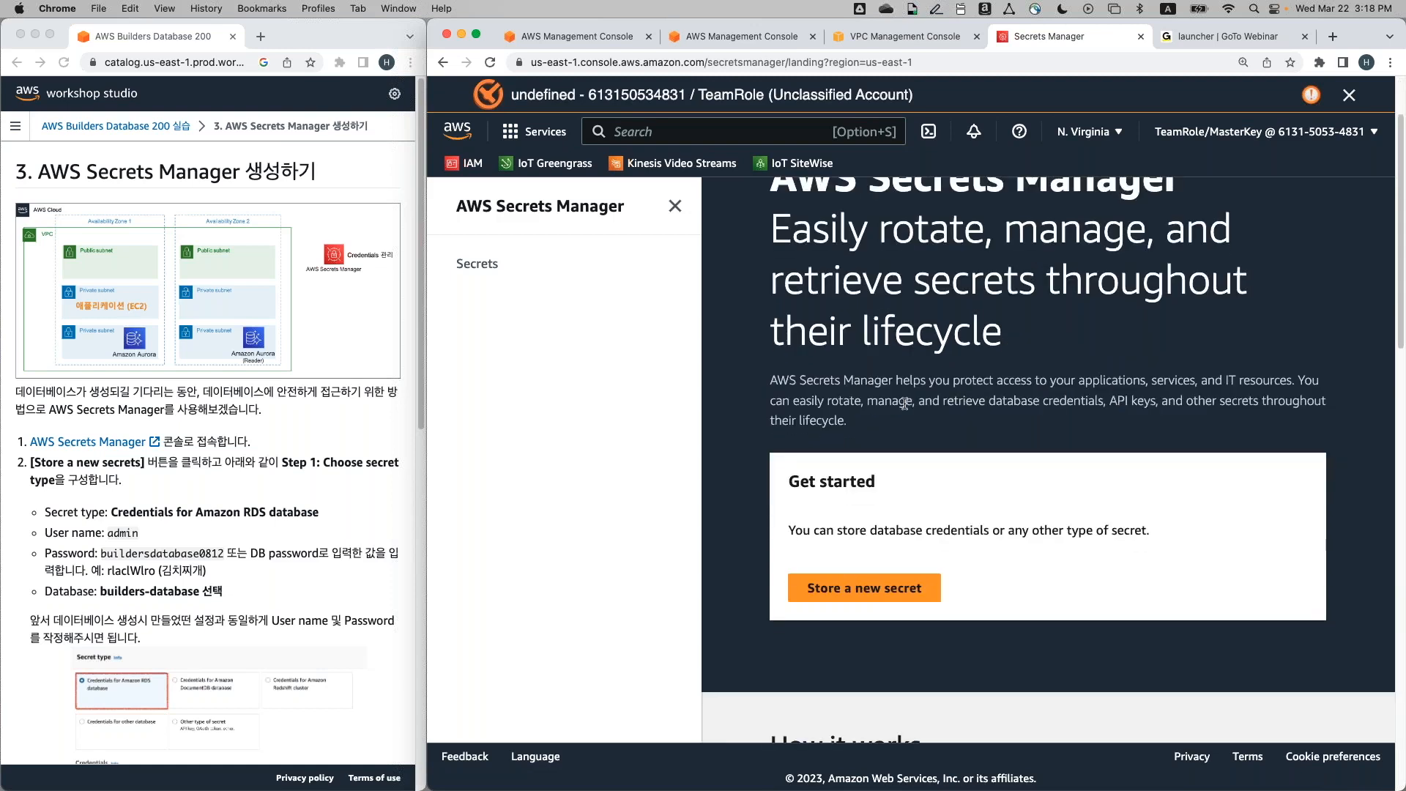
scroll(905, 404, "up", 2)
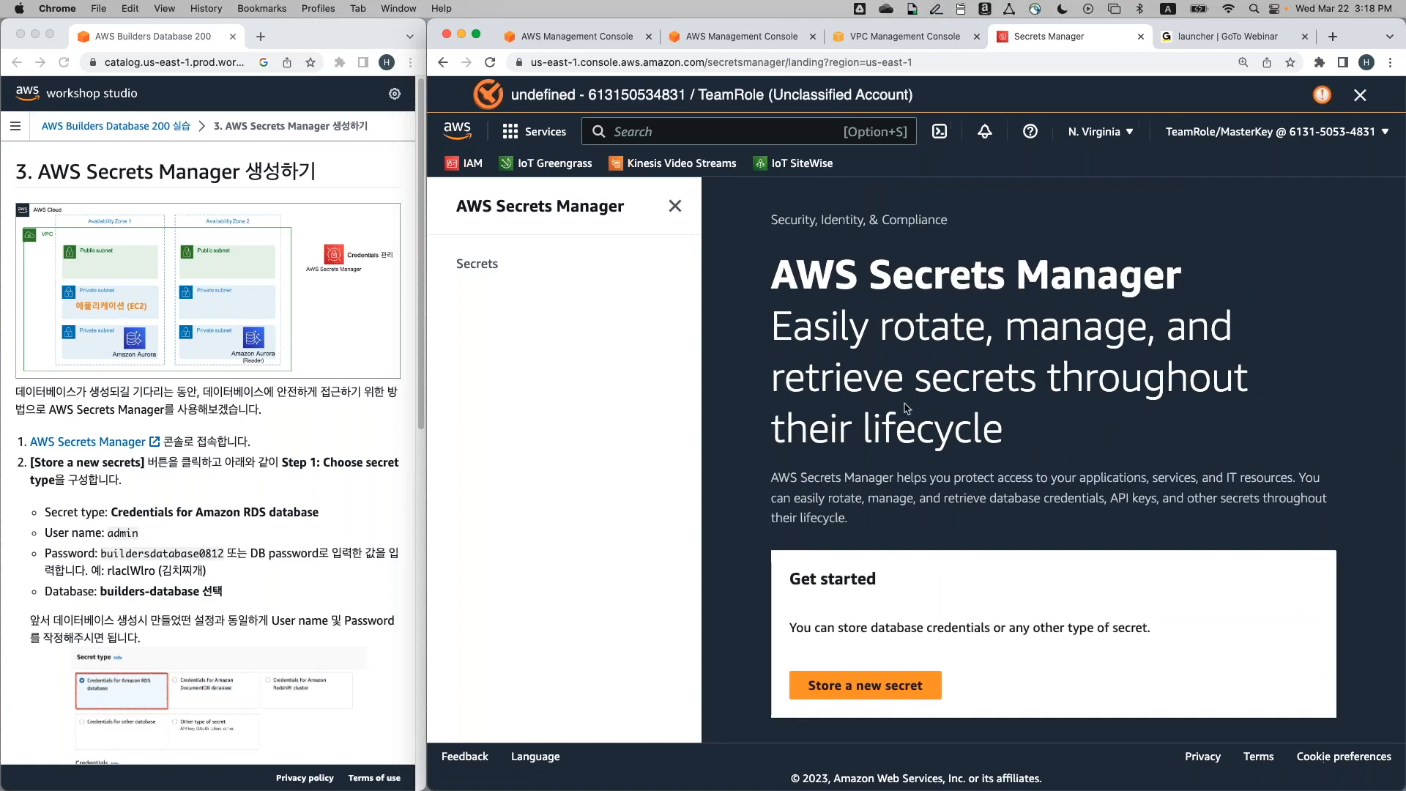
scroll(906, 408, "down", 4)
scroll(907, 407, "down", 4)
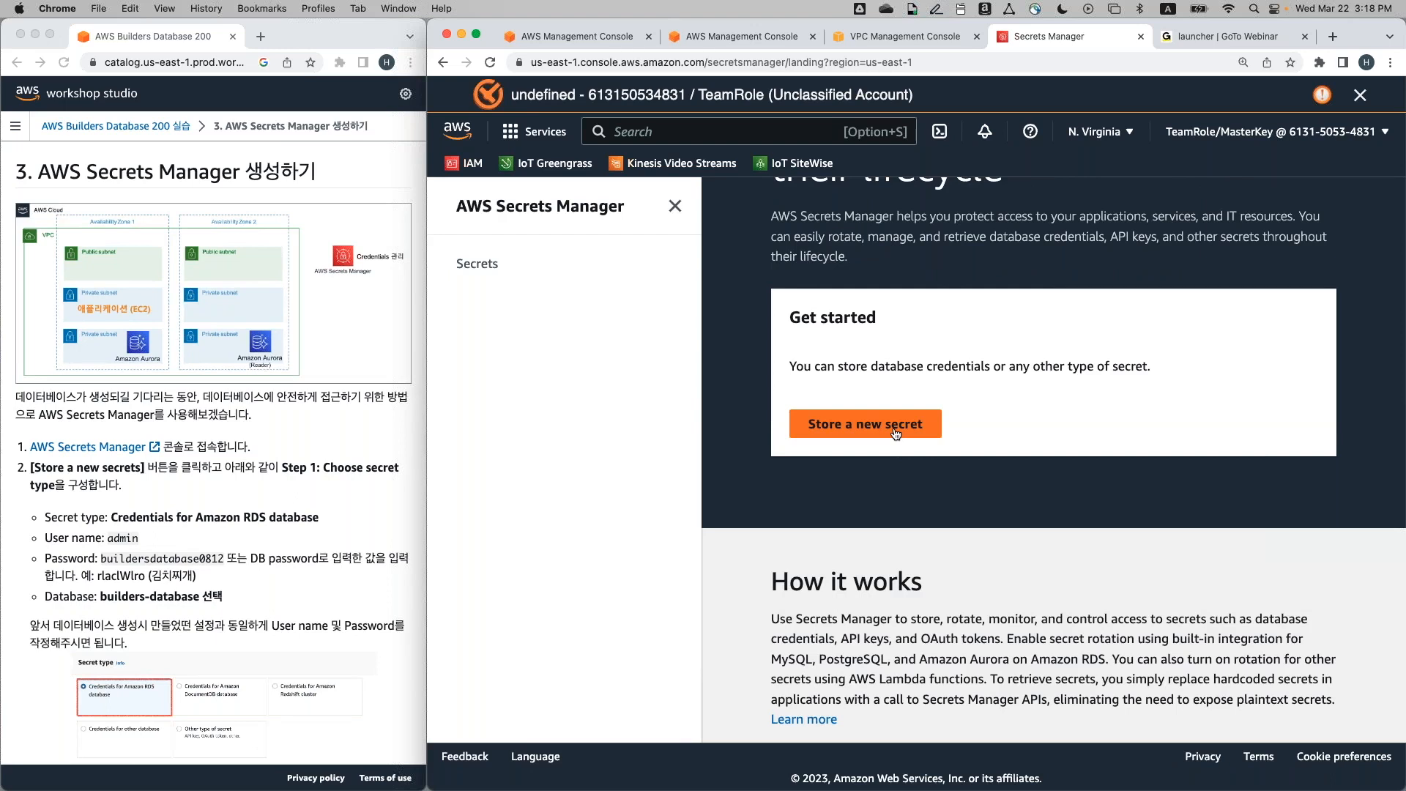
Start storing a new secret and enter admin as the database user name
left_click(895, 434)
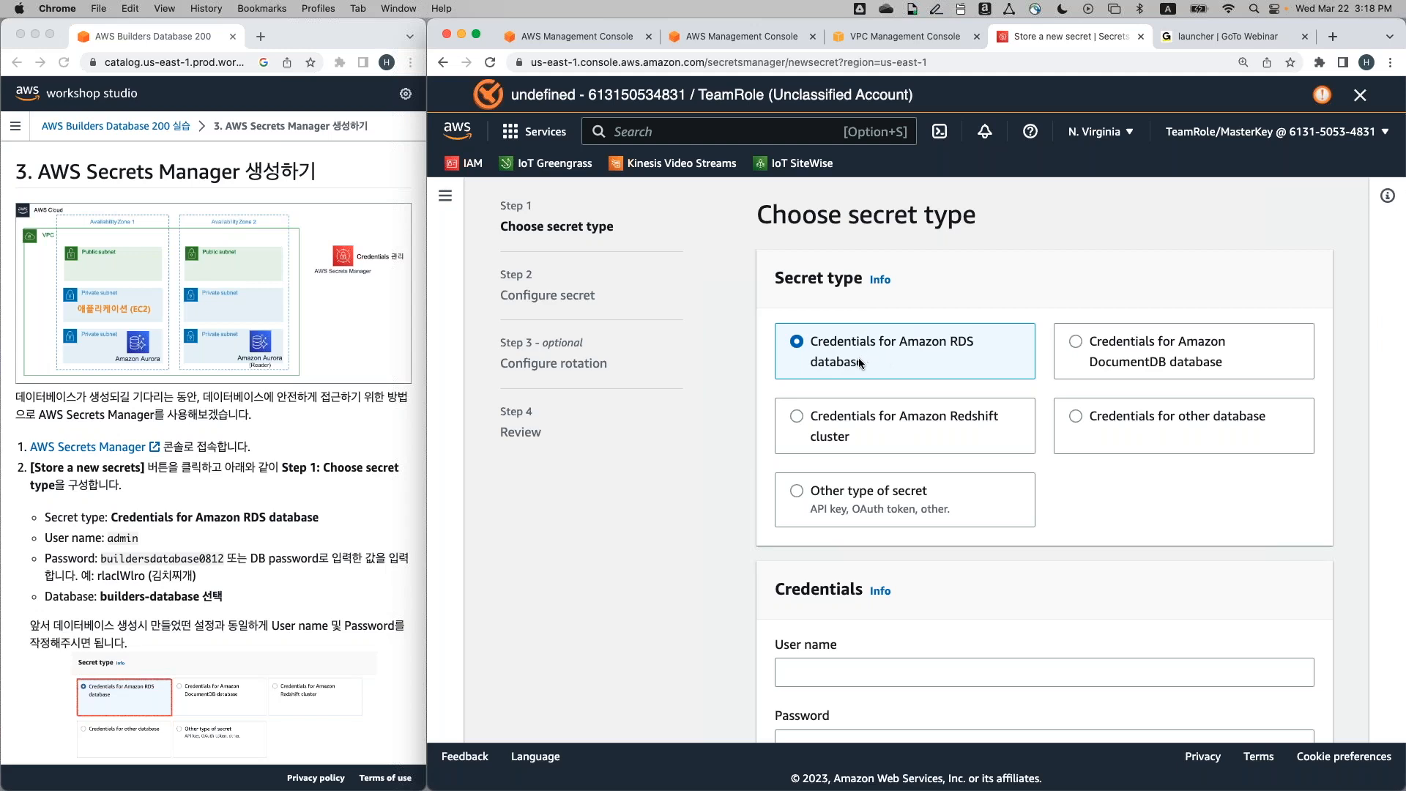
scroll(726, 495, "down", 4)
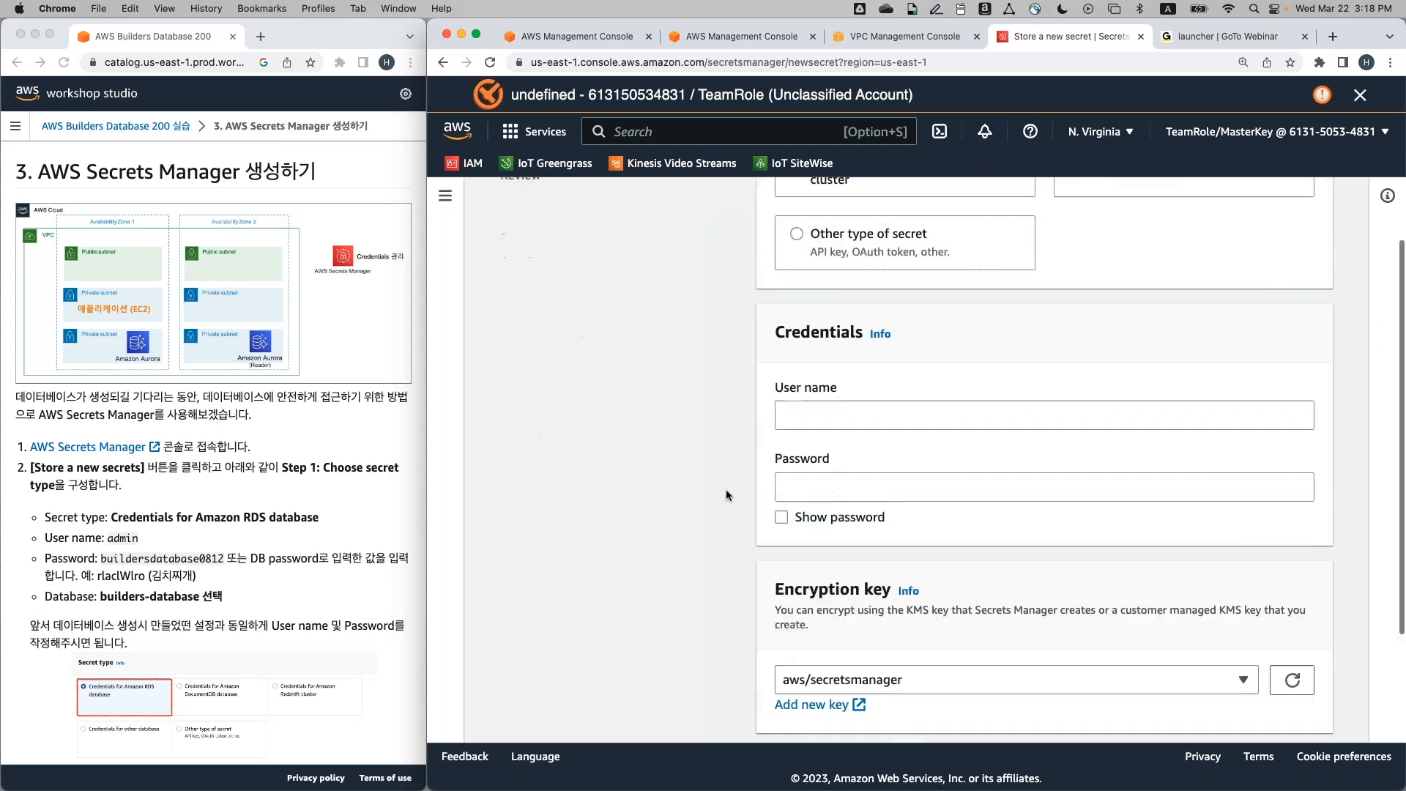
left_click(821, 413)
scroll(821, 413, "down", 1)
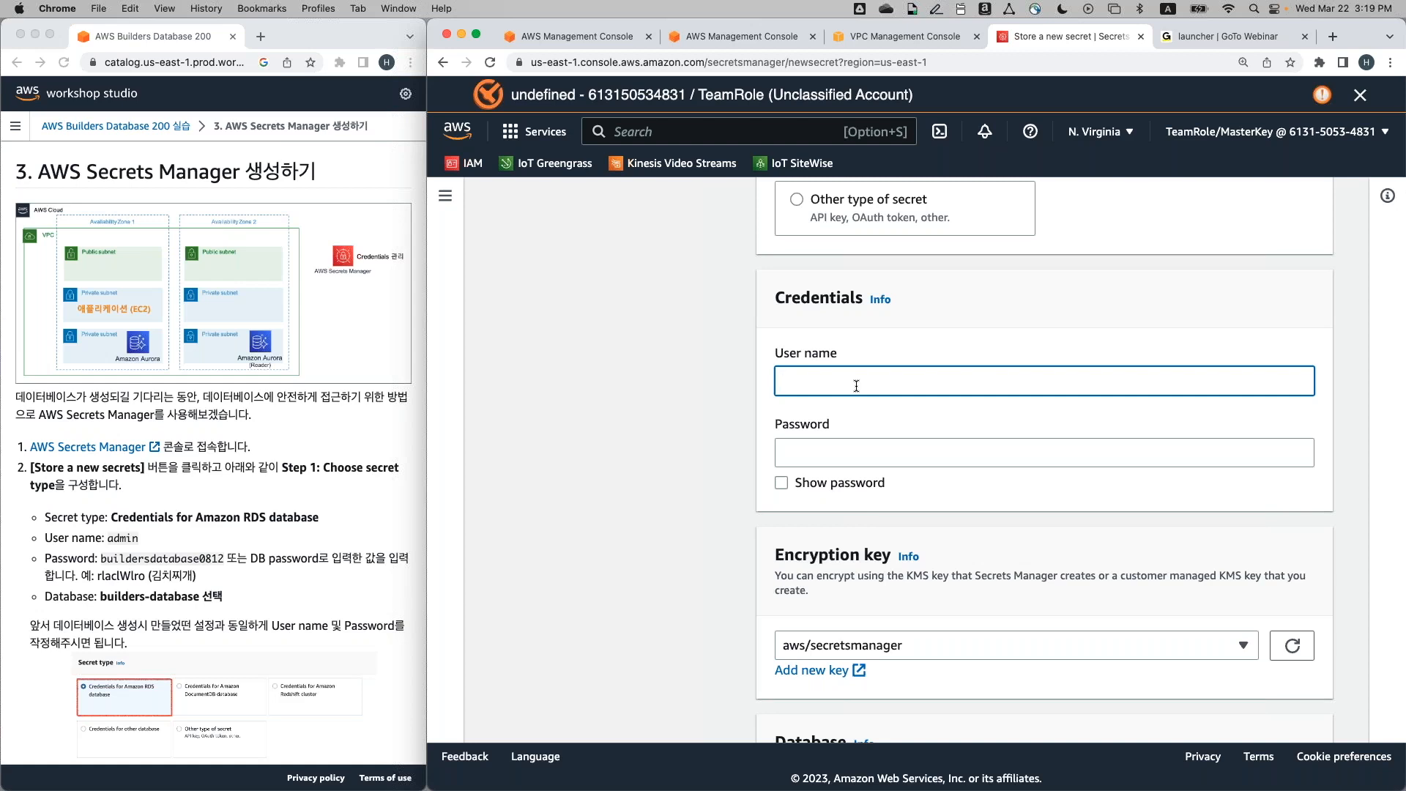
type("admin")
Copy the sample database password from the workshop guide into the secret's password field
left_click(139, 562)
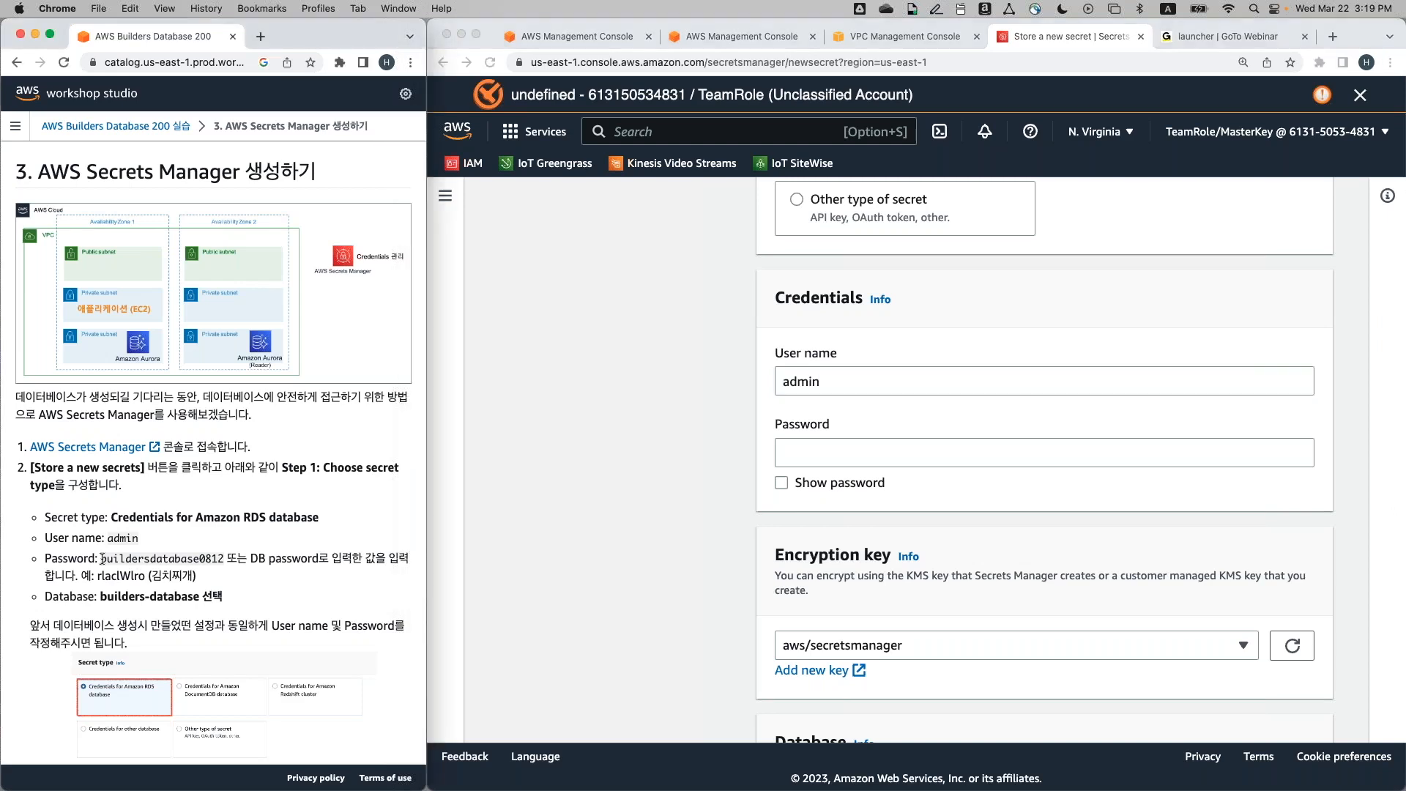
double_click(138, 562)
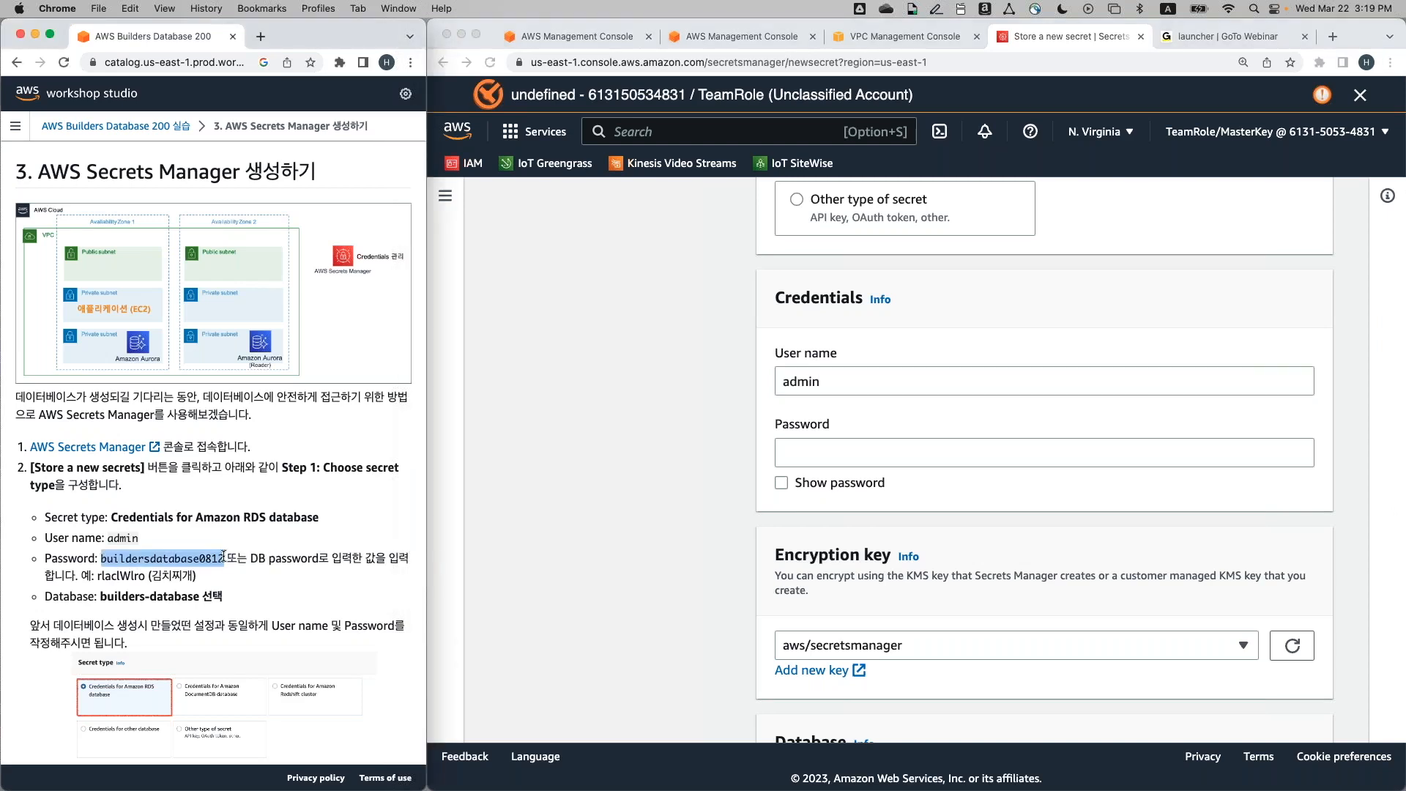
left_click(913, 454)
key("super+v")
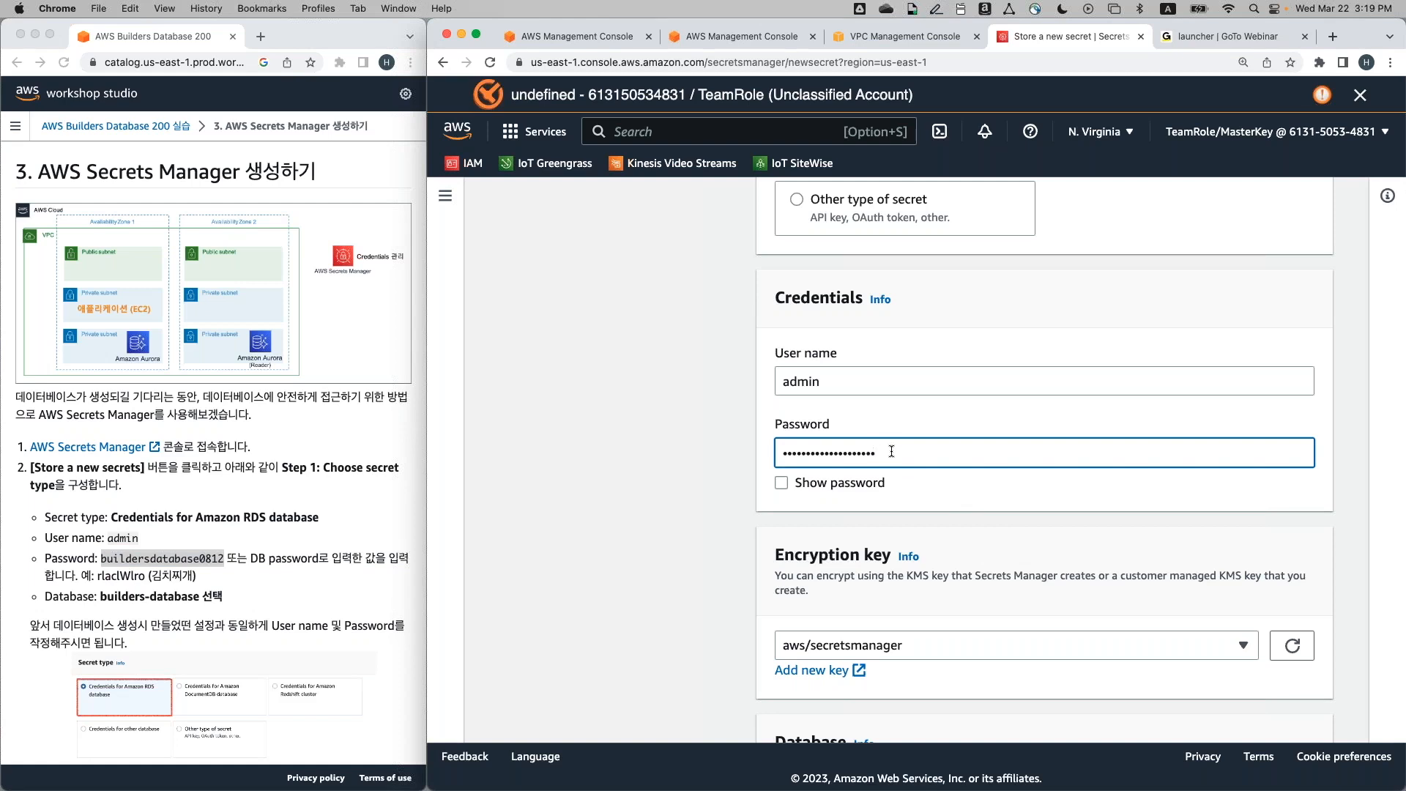
Select builders-database as the database the secret applies to
scroll(891, 451, "down", 5)
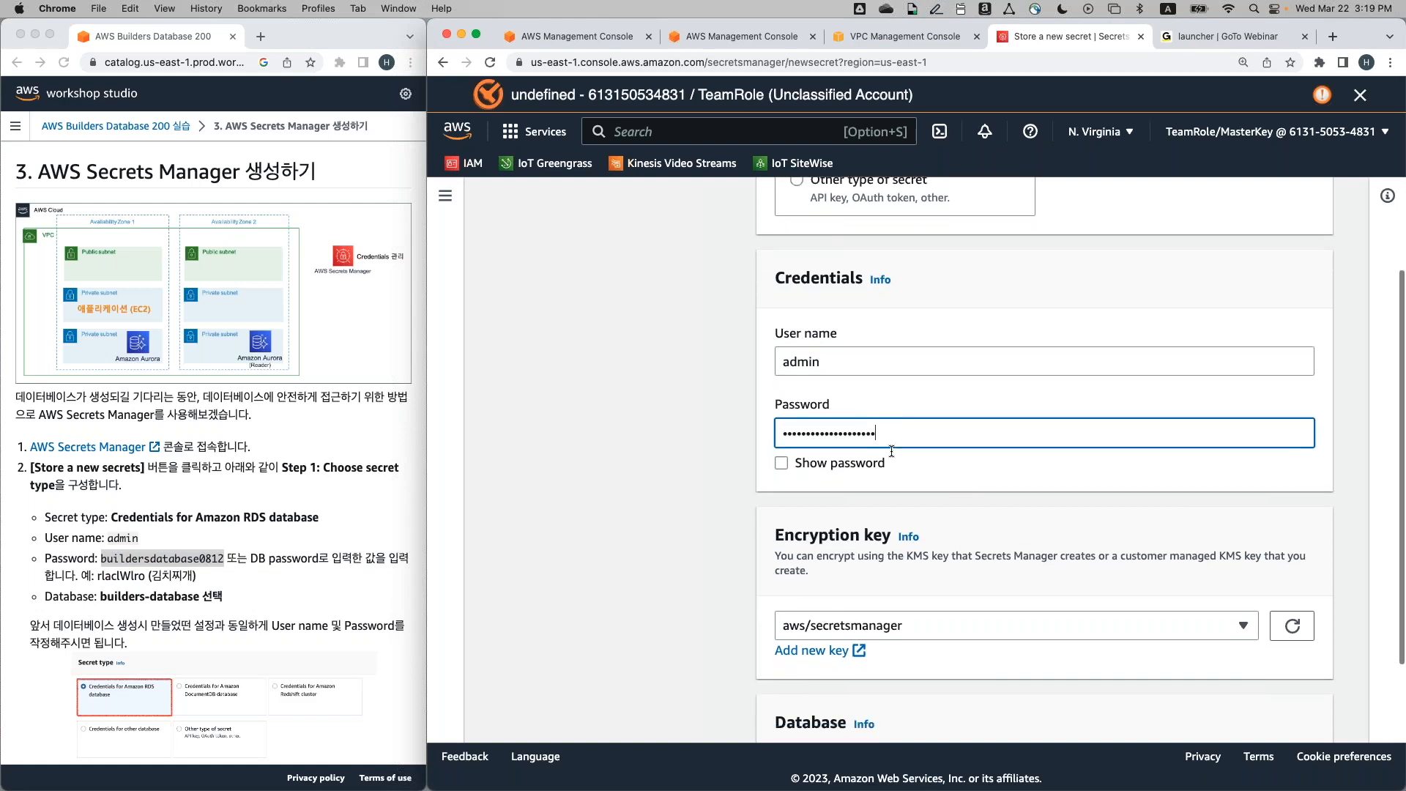
scroll(892, 453, "down", 1)
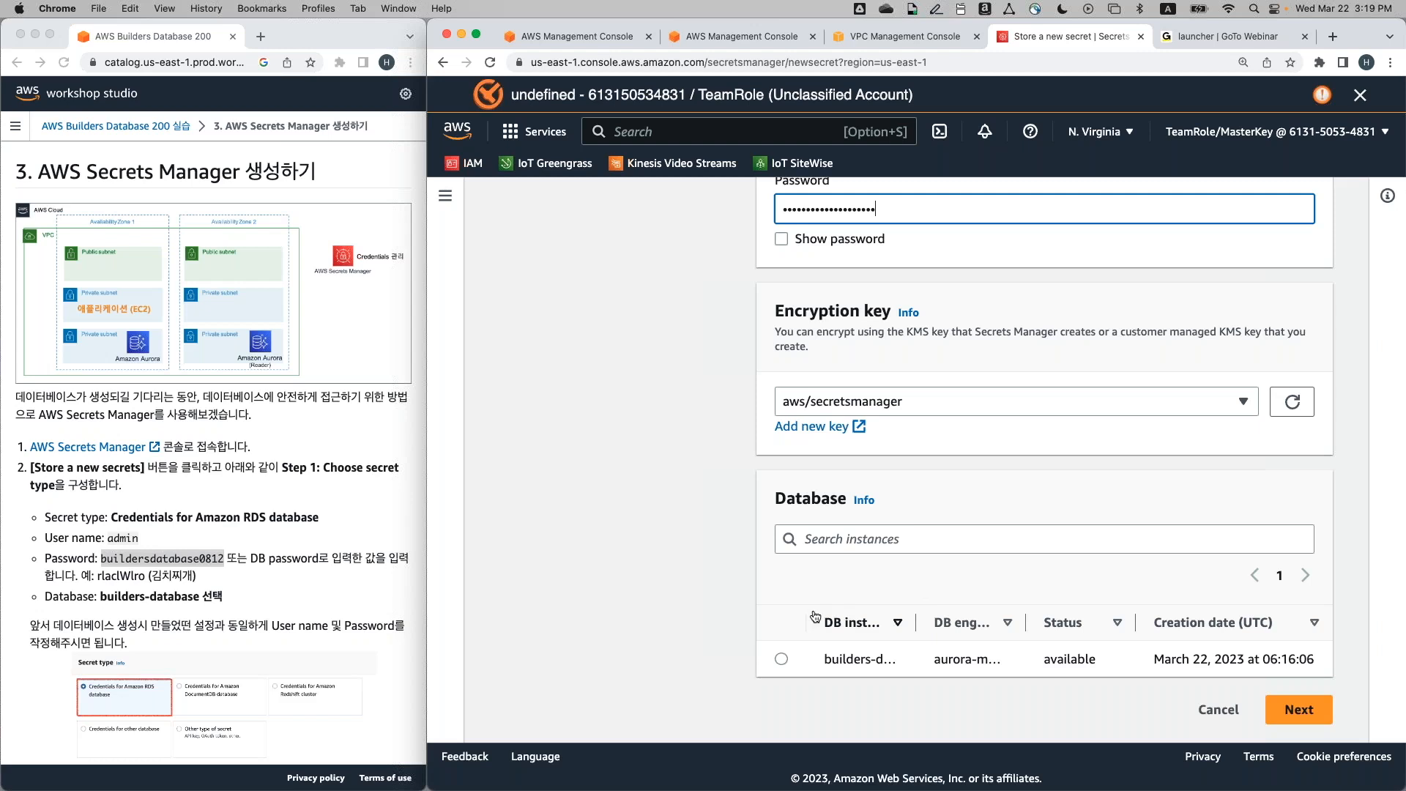
left_click(776, 658)
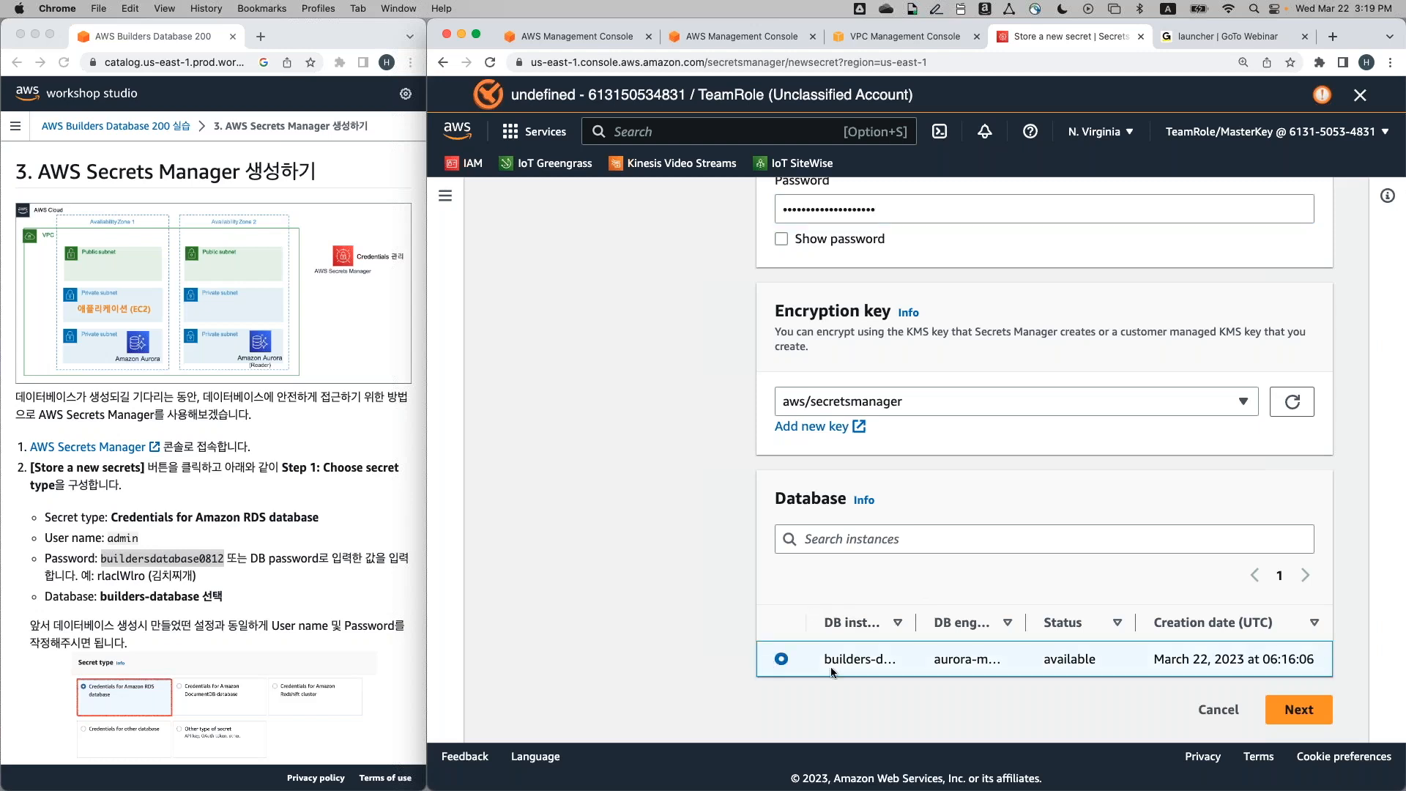
left_click_drag(917, 615, 952, 614)
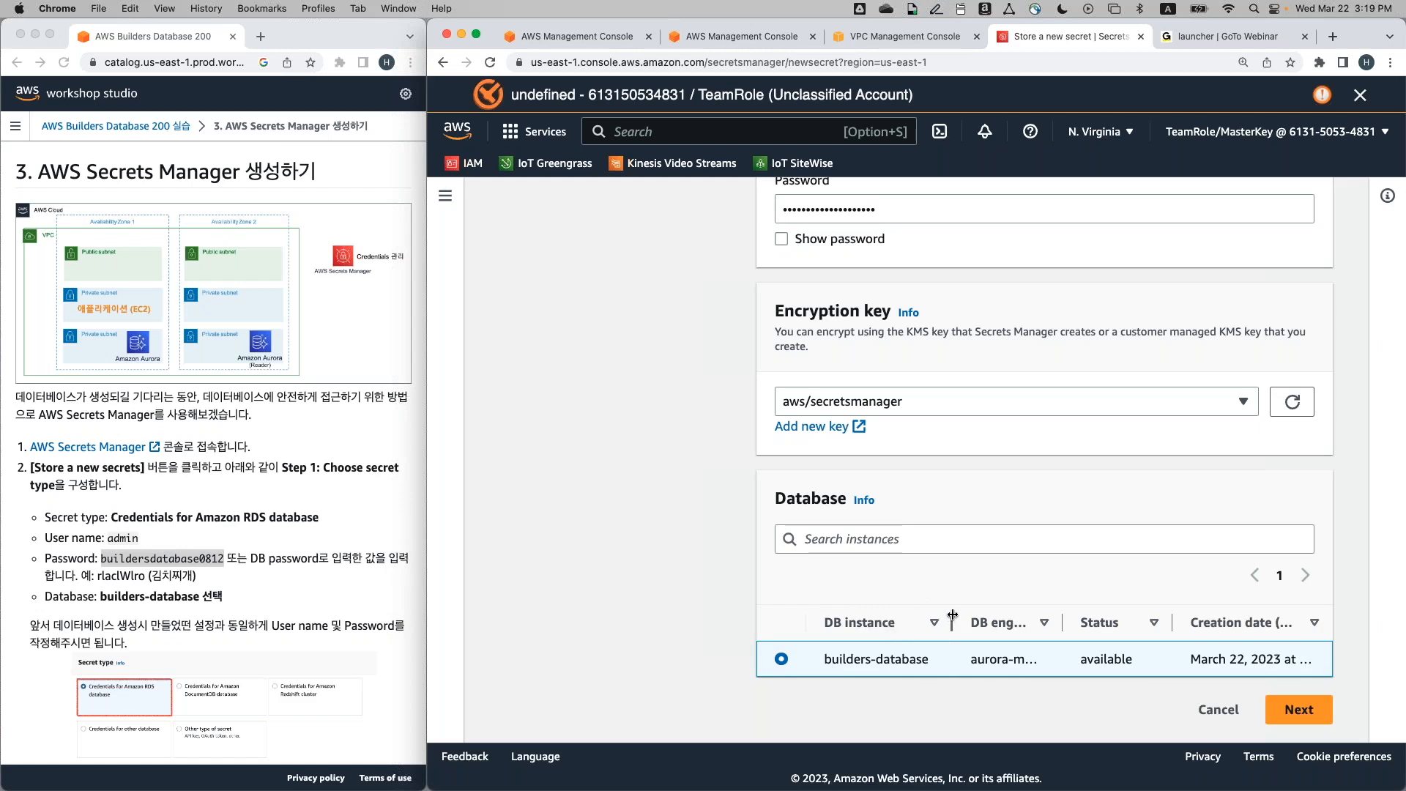
scroll(362, 671, "down", 10)
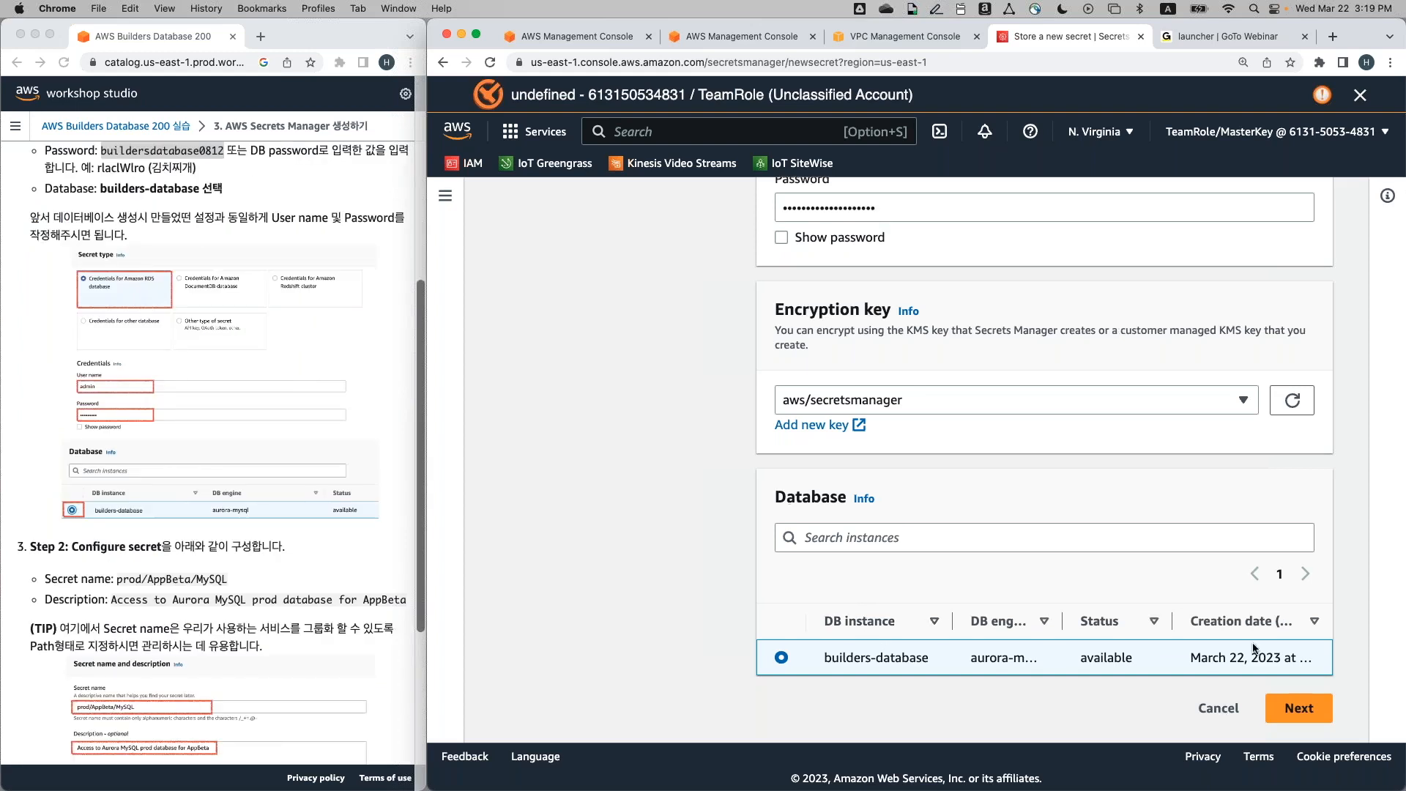
Continue to the secret details and enter the name prod/AppBeta/MySQL
left_click(1300, 710)
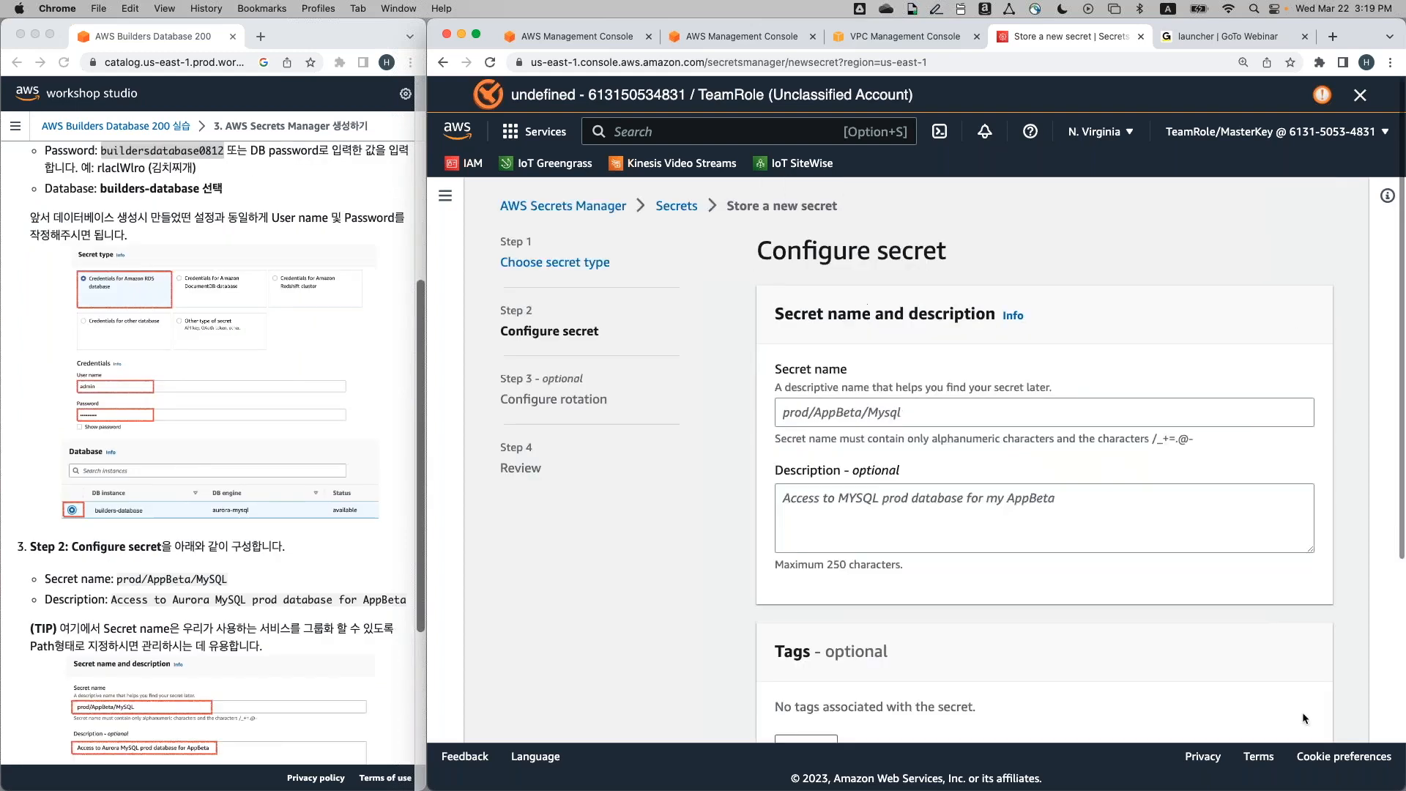
left_click(1203, 410)
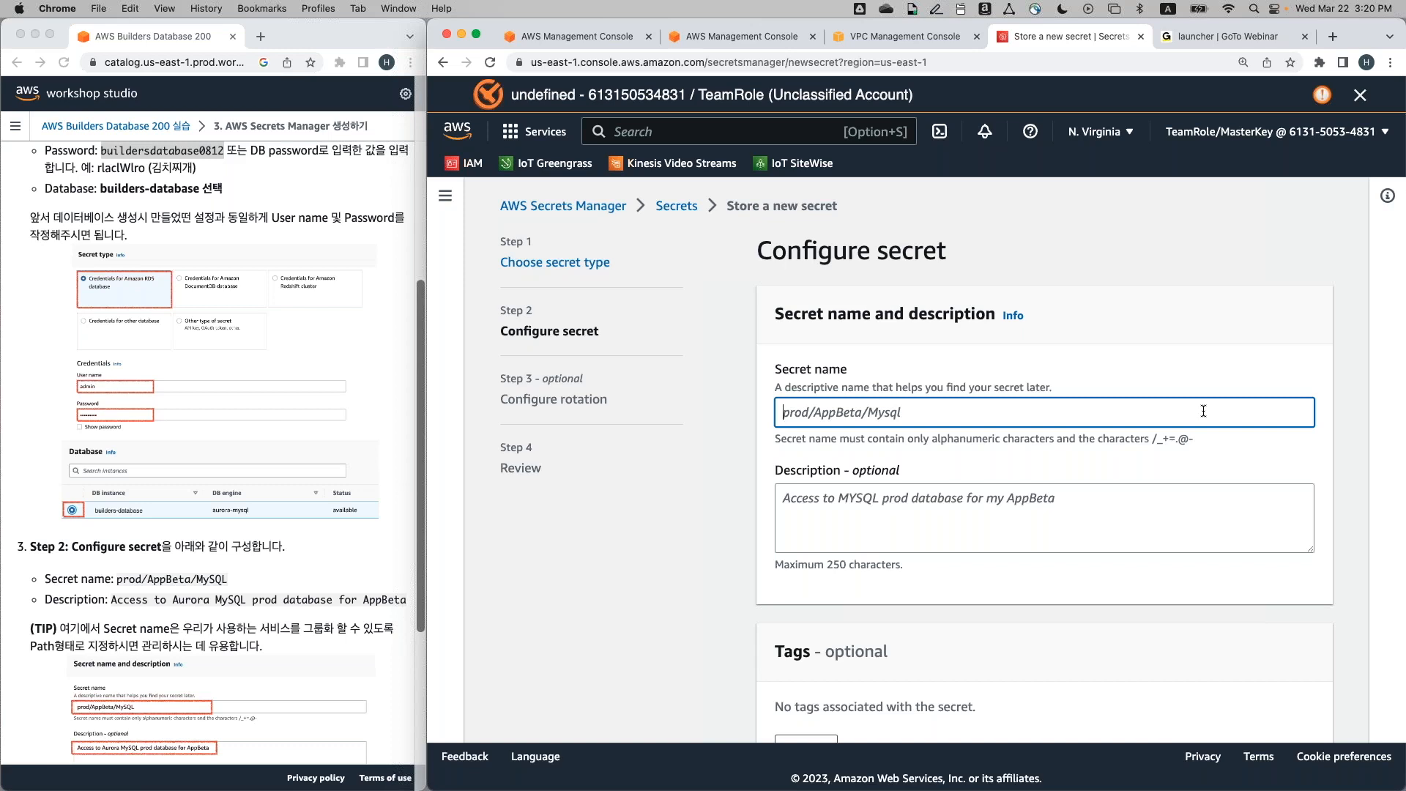
type("prod/AppBeta/MySQL")
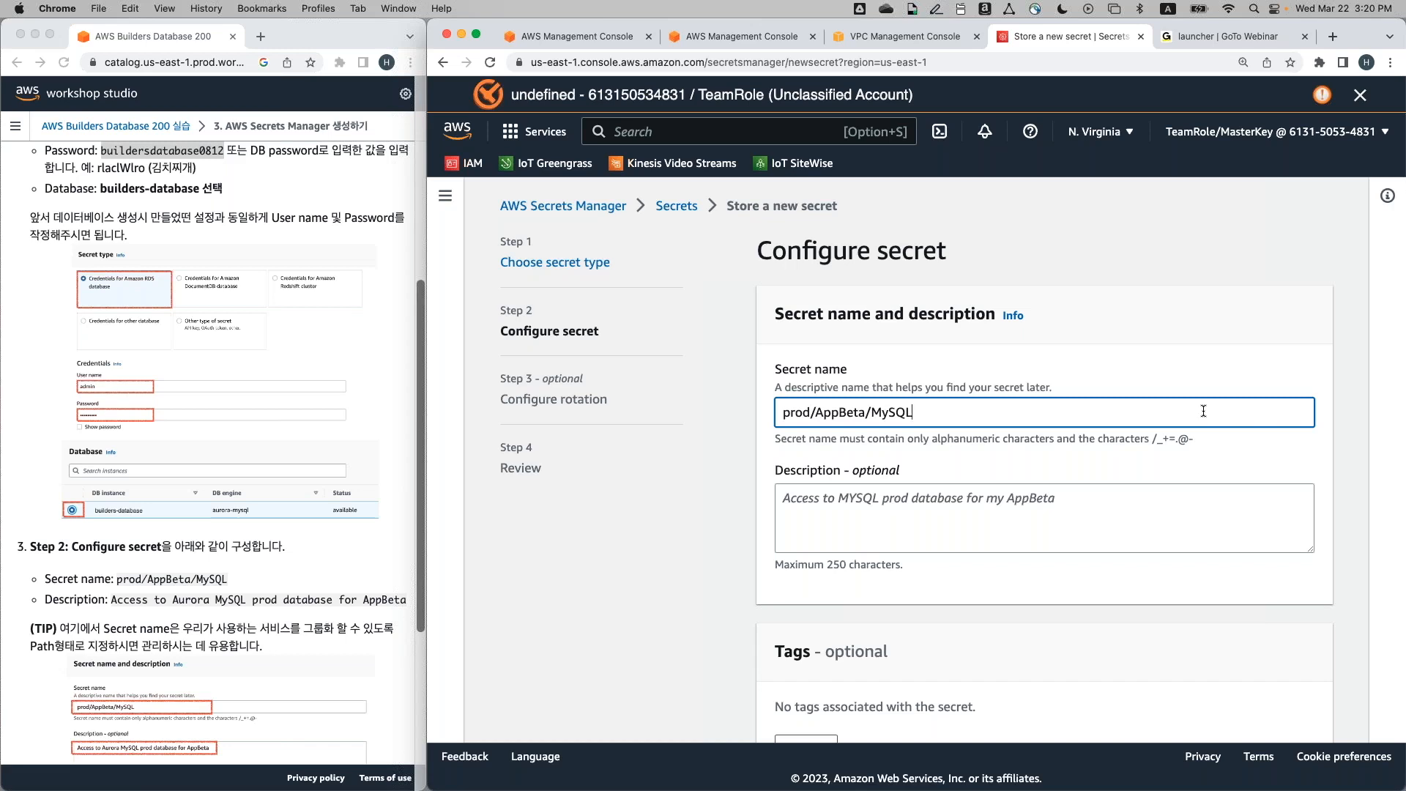
Enter the description 'Access to Aurora MySQL prod database for AppBeta'
key("Tab")
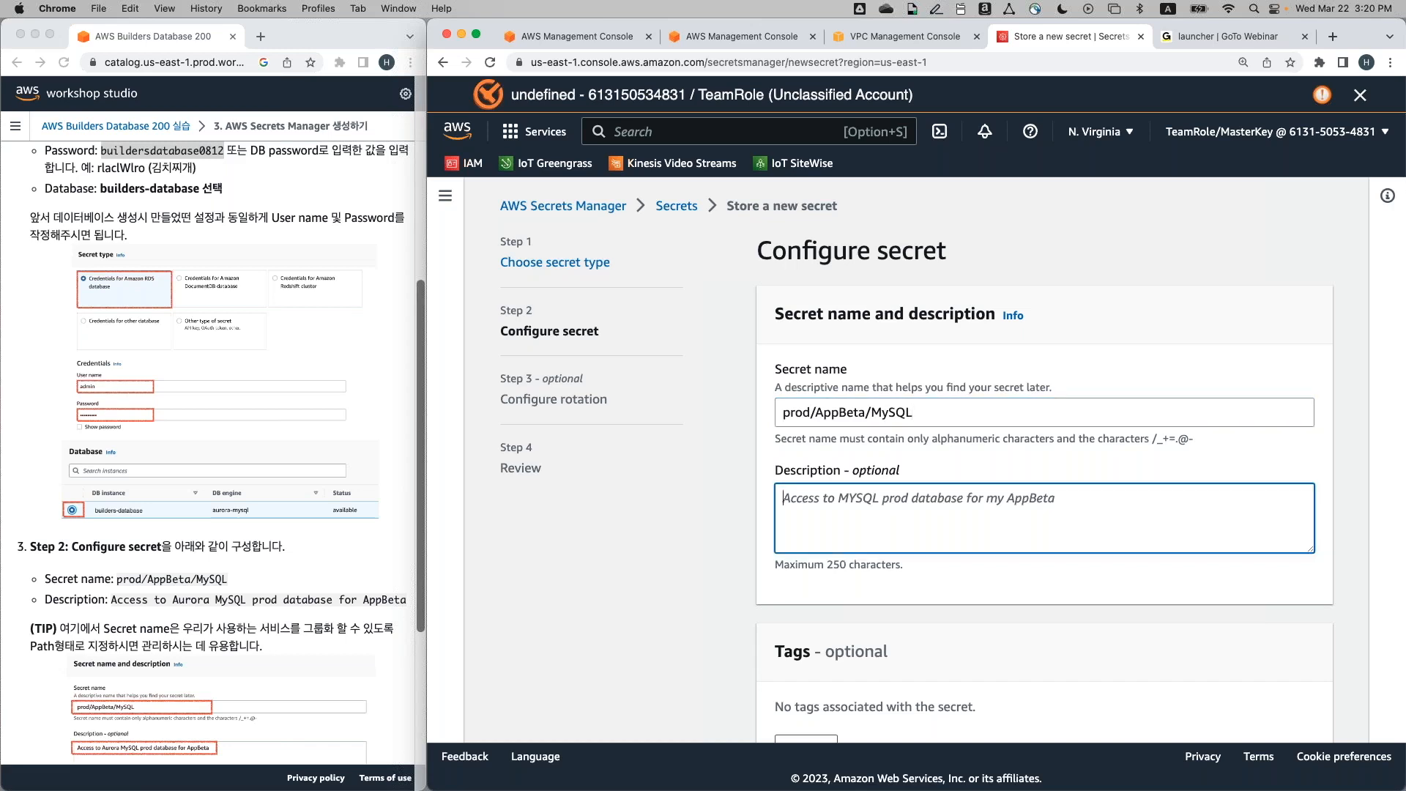
type("Access to Au")
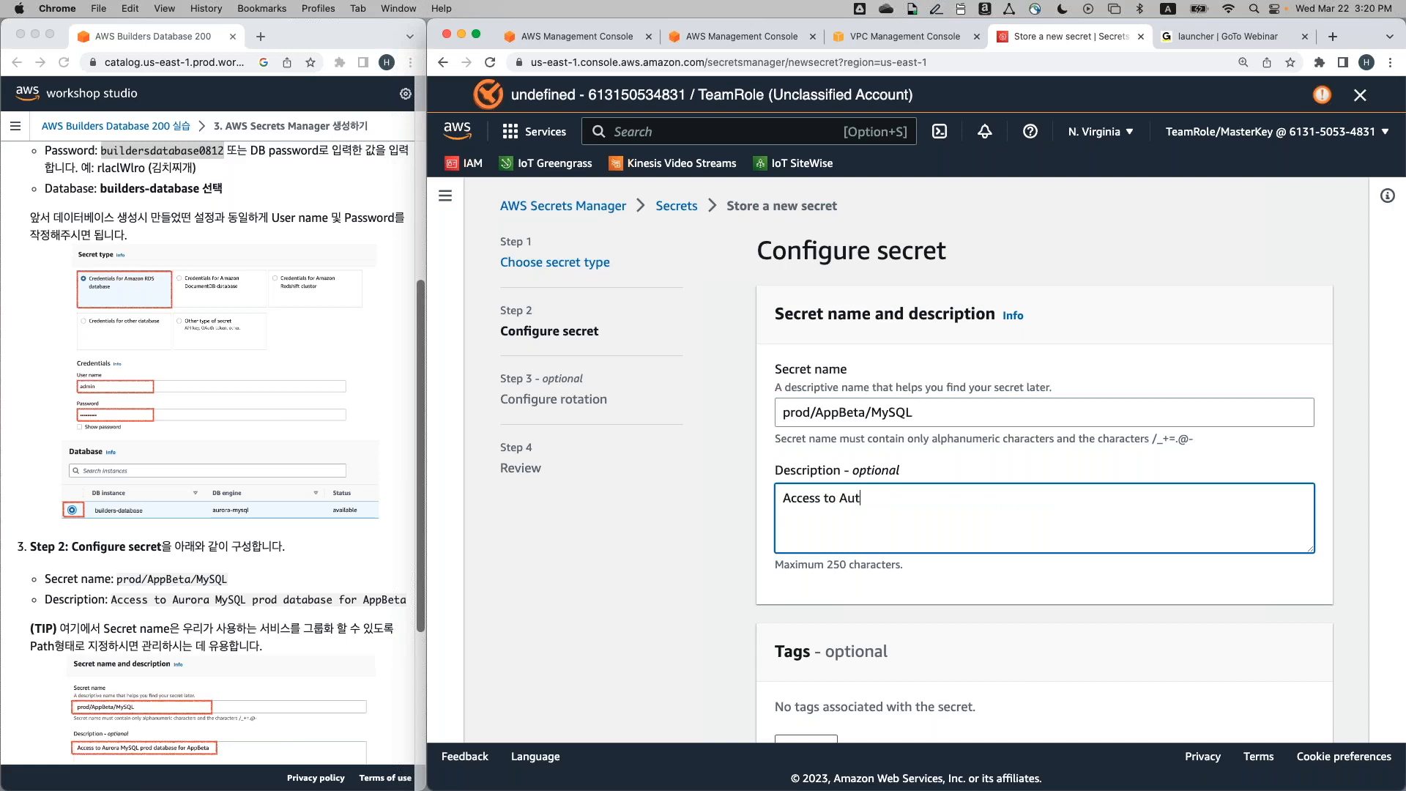
type("rora Myw")
key("BackSpace")
type("SQL ")
type("prod dadb")
key("BackSpace")
key("BackSpace")
key("BackSpace")
type("tabas")
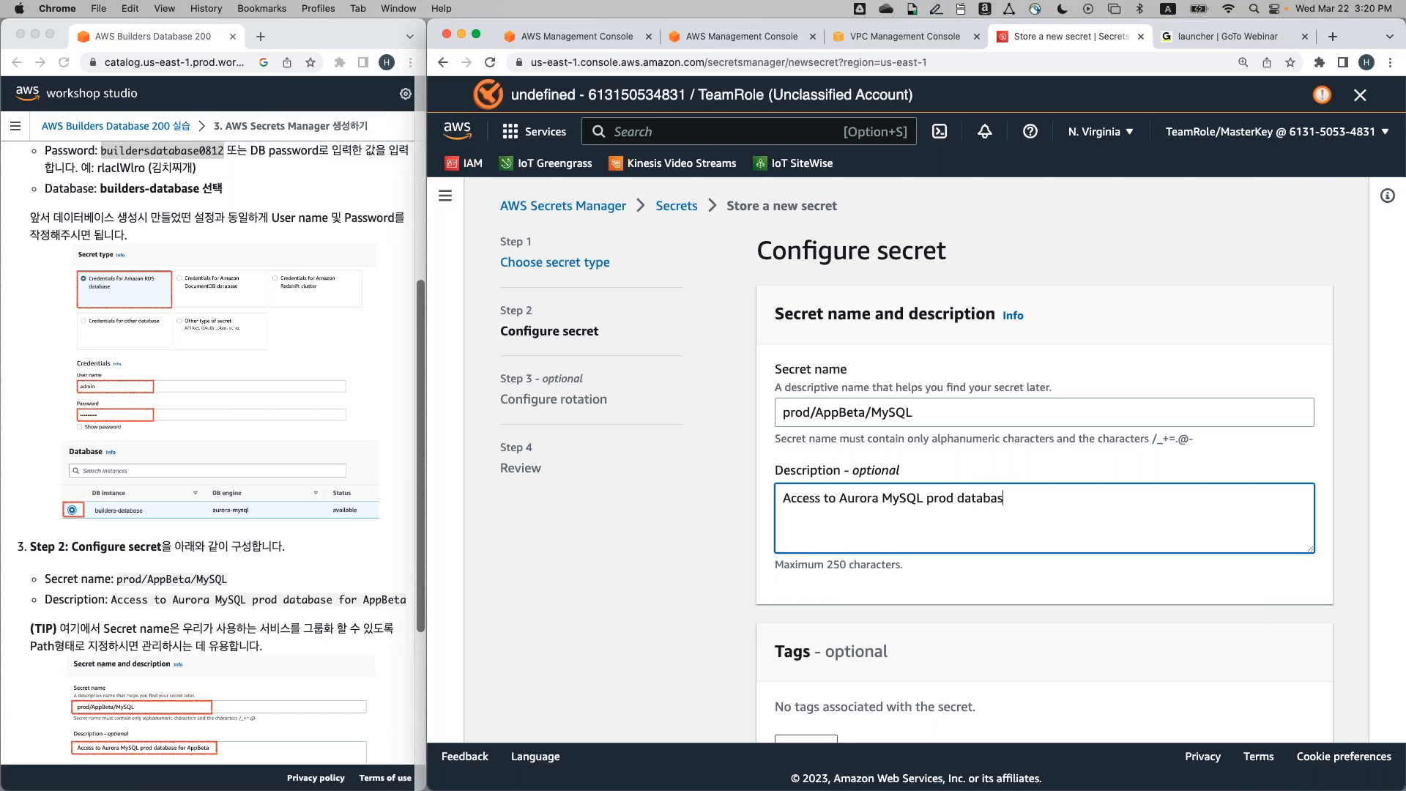
type("e for App")
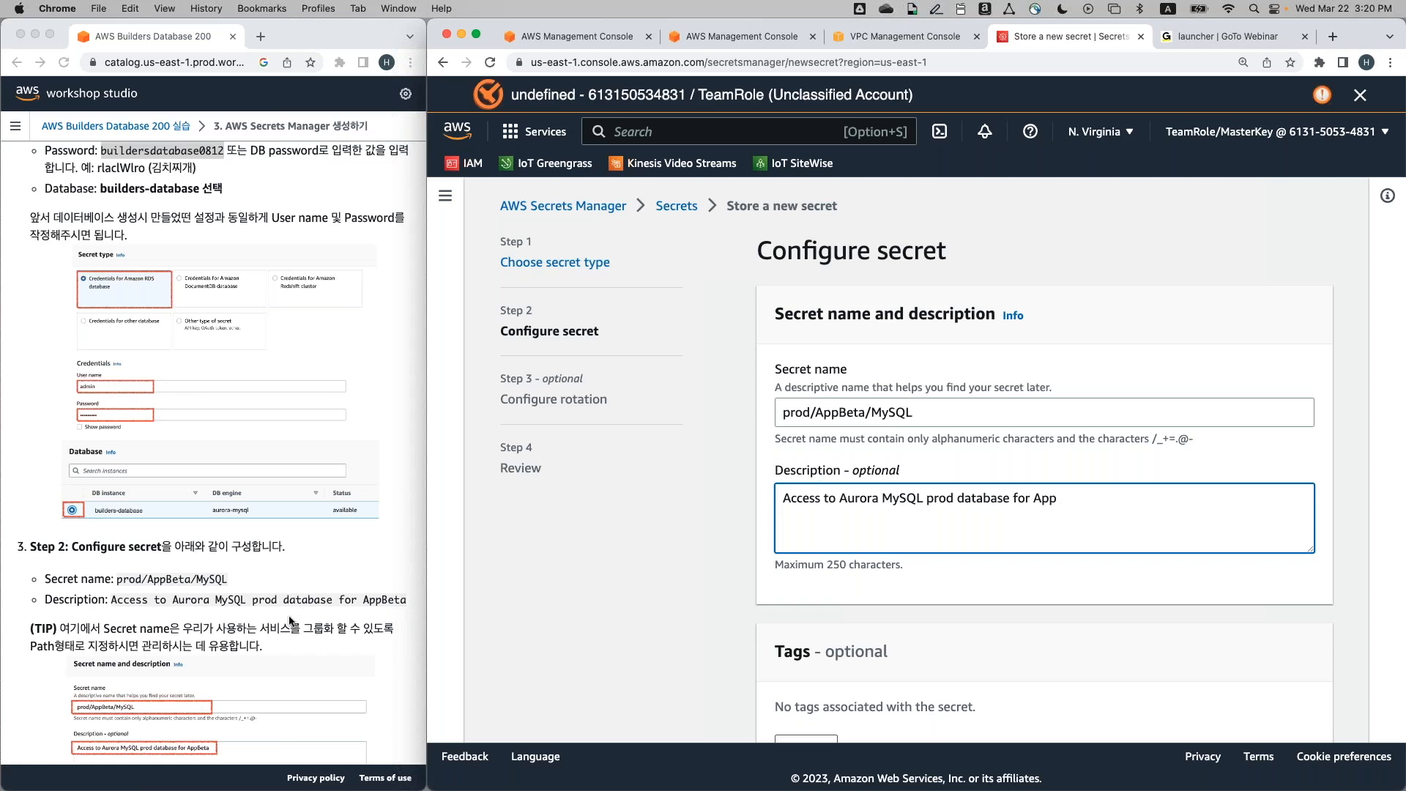
type("Beta")
scroll(339, 634, "down", 10)
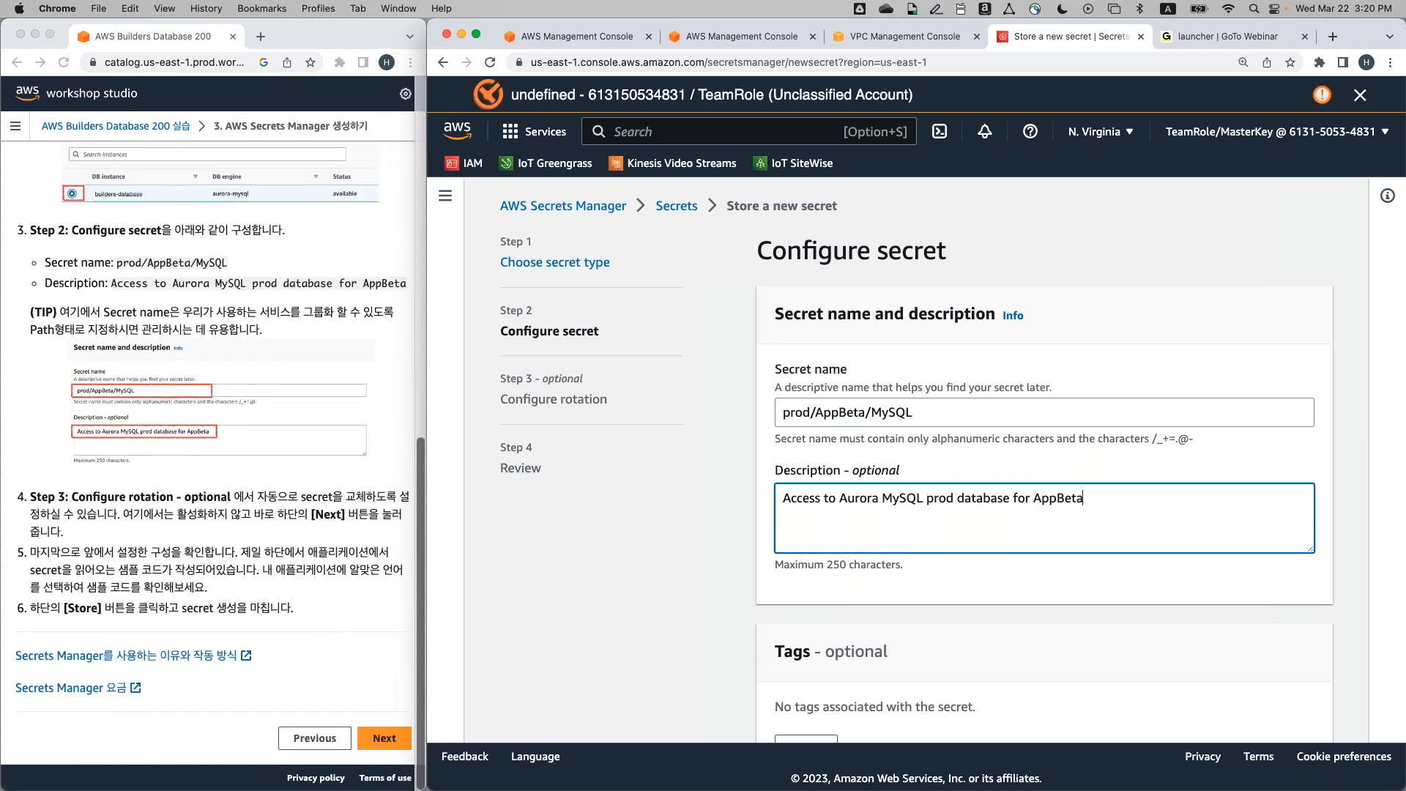
scroll(915, 469, "down", 5)
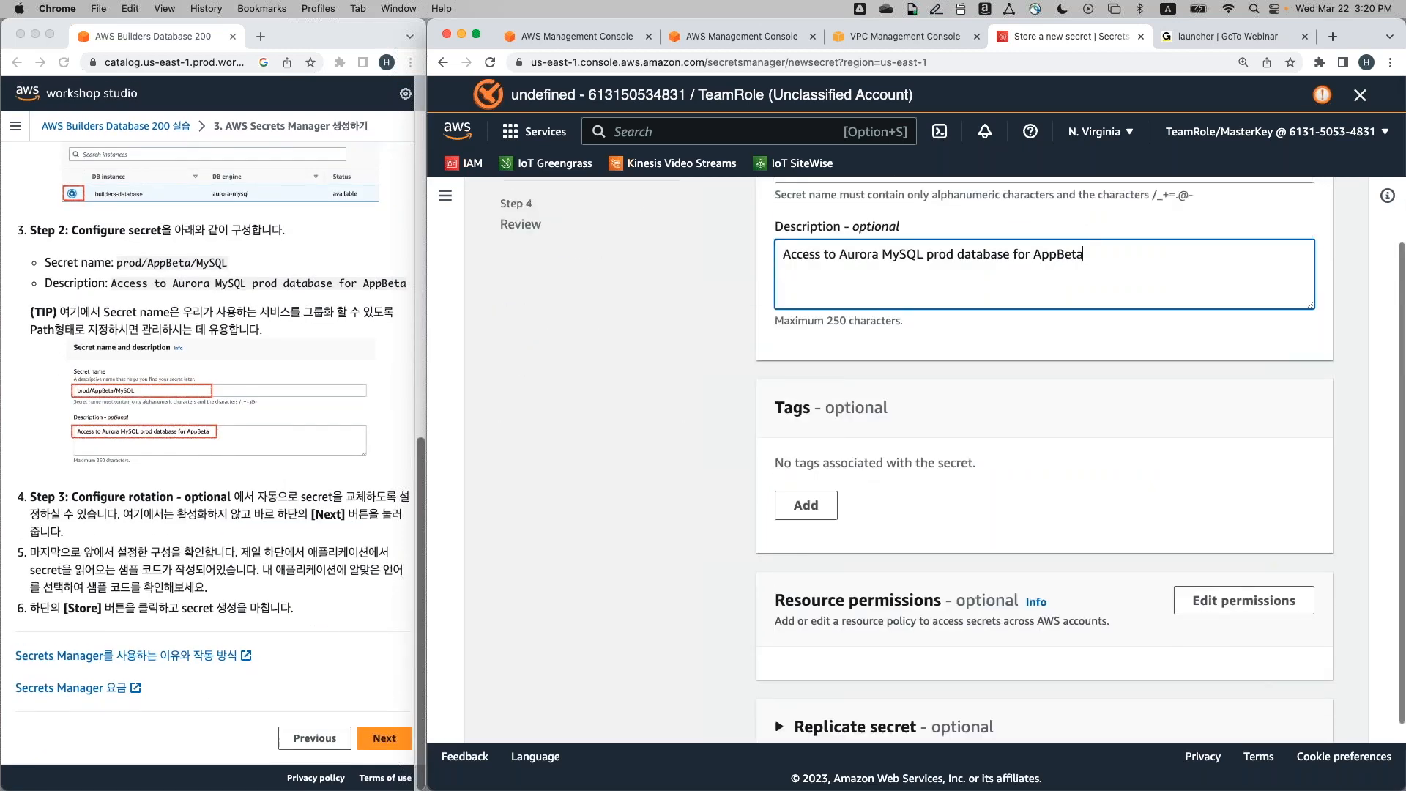
Pass through the rotation settings with automatic rotation off and continue to Review
scroll(953, 568, "down", 2)
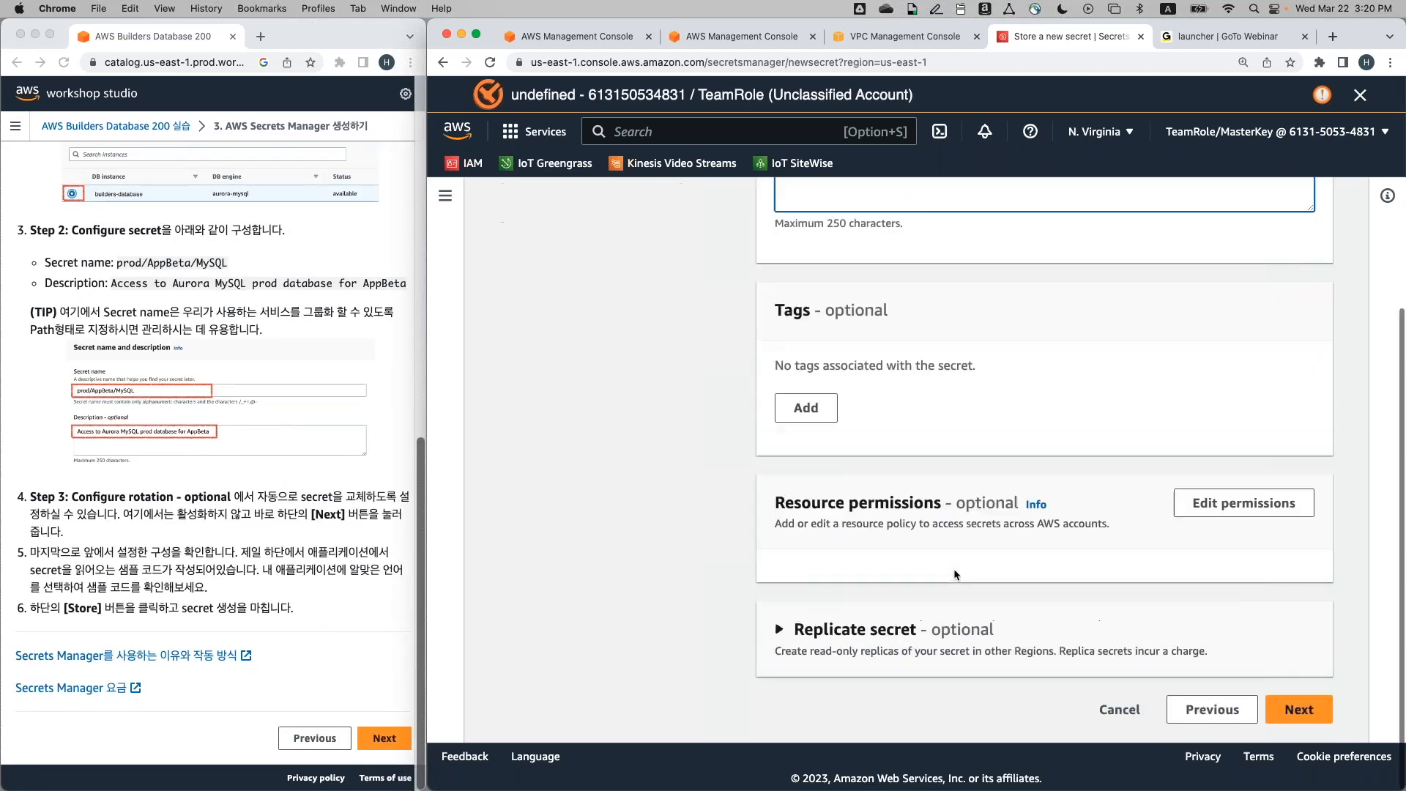
left_click(1301, 714)
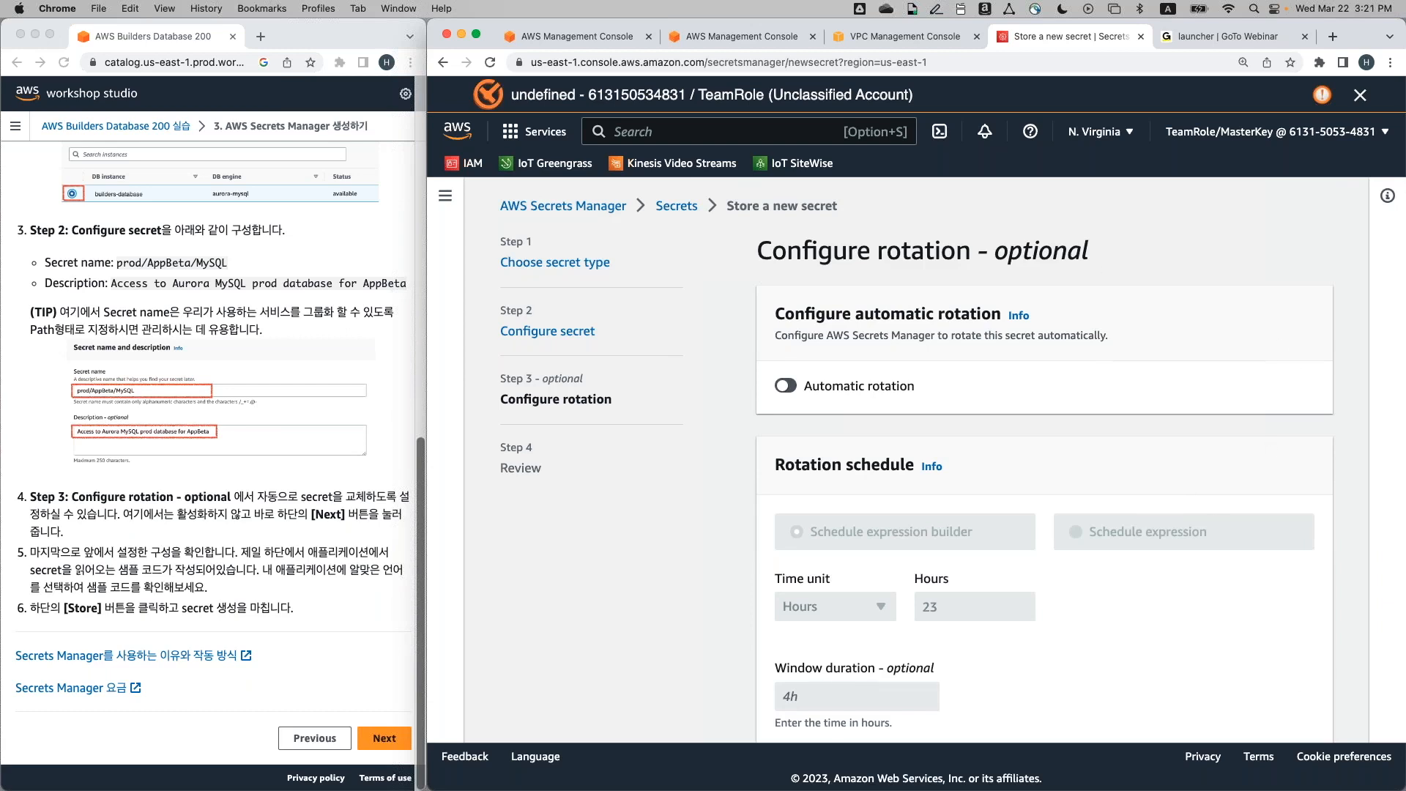
scroll(1293, 504, "down", 7)
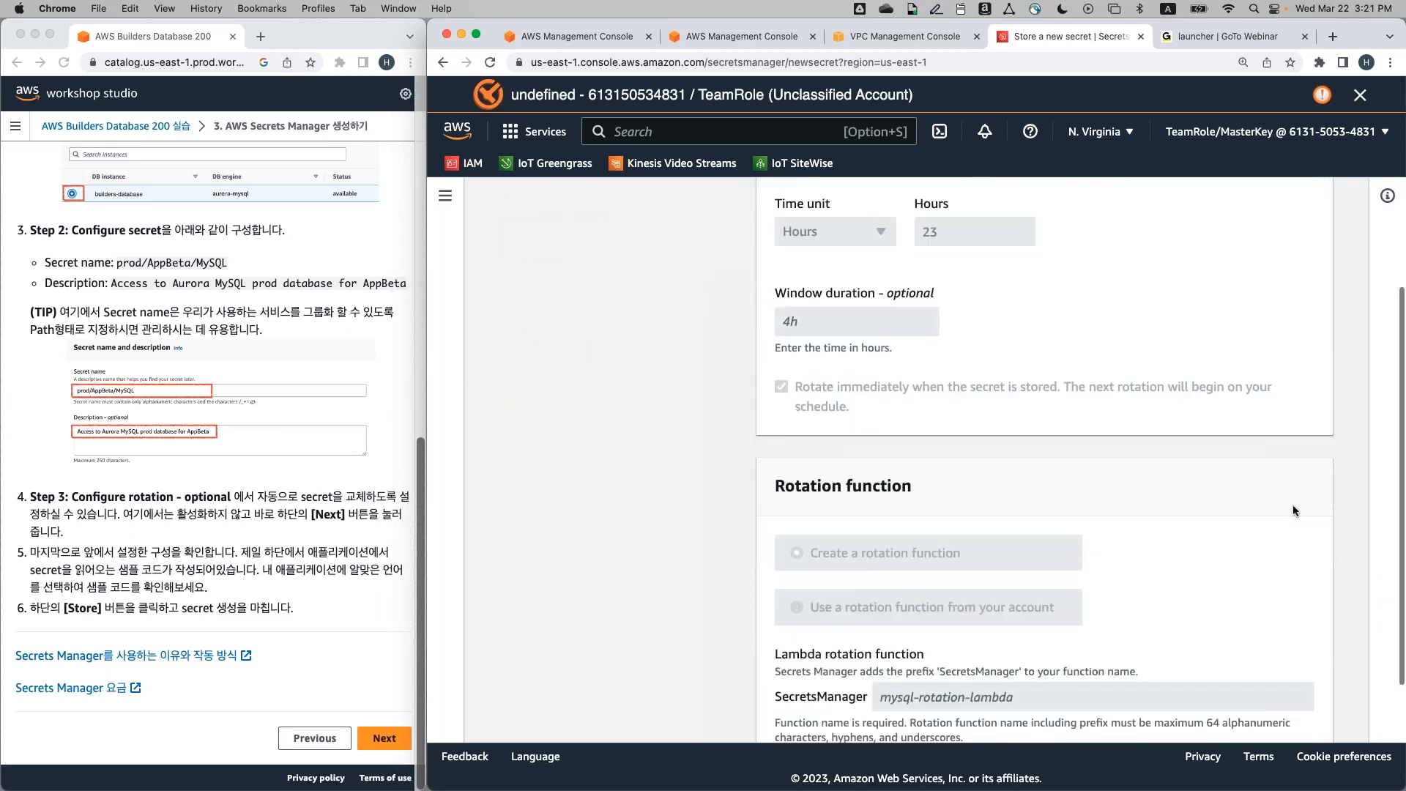
scroll(1293, 510, "down", 1)
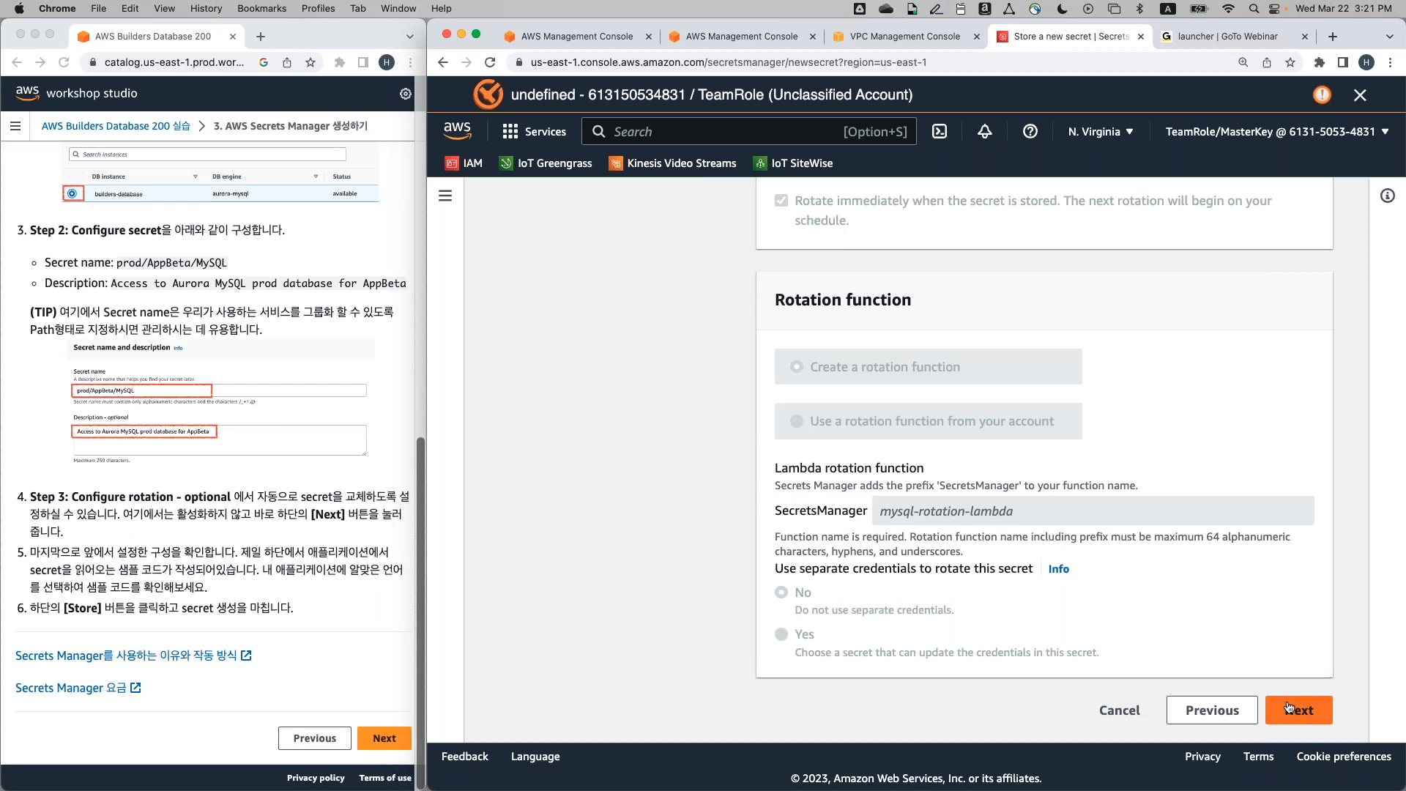
left_click(1289, 707)
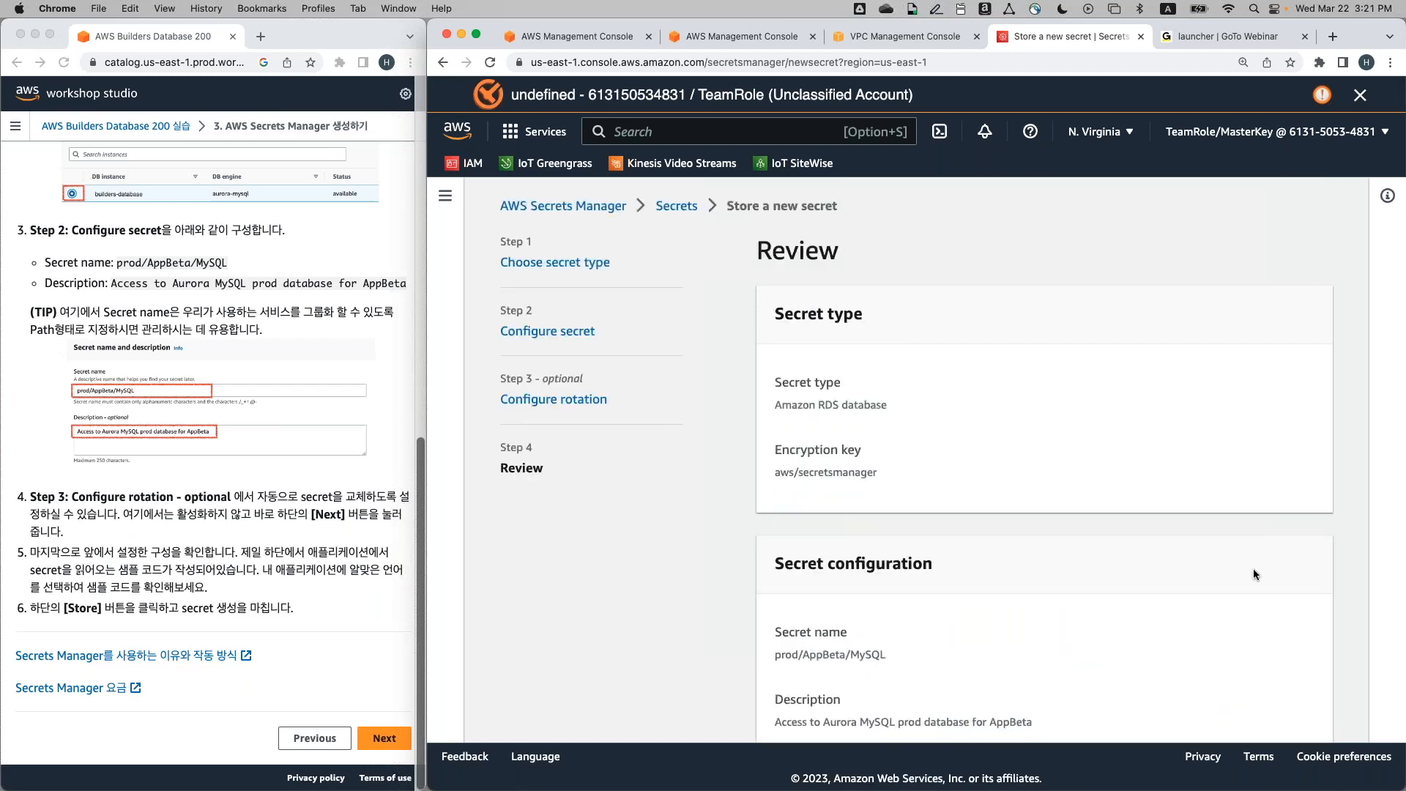
Review the secret, selecting the name prod/AppBeta/MySQL, and scroll to the Java sample code
scroll(1255, 572, "down", 3)
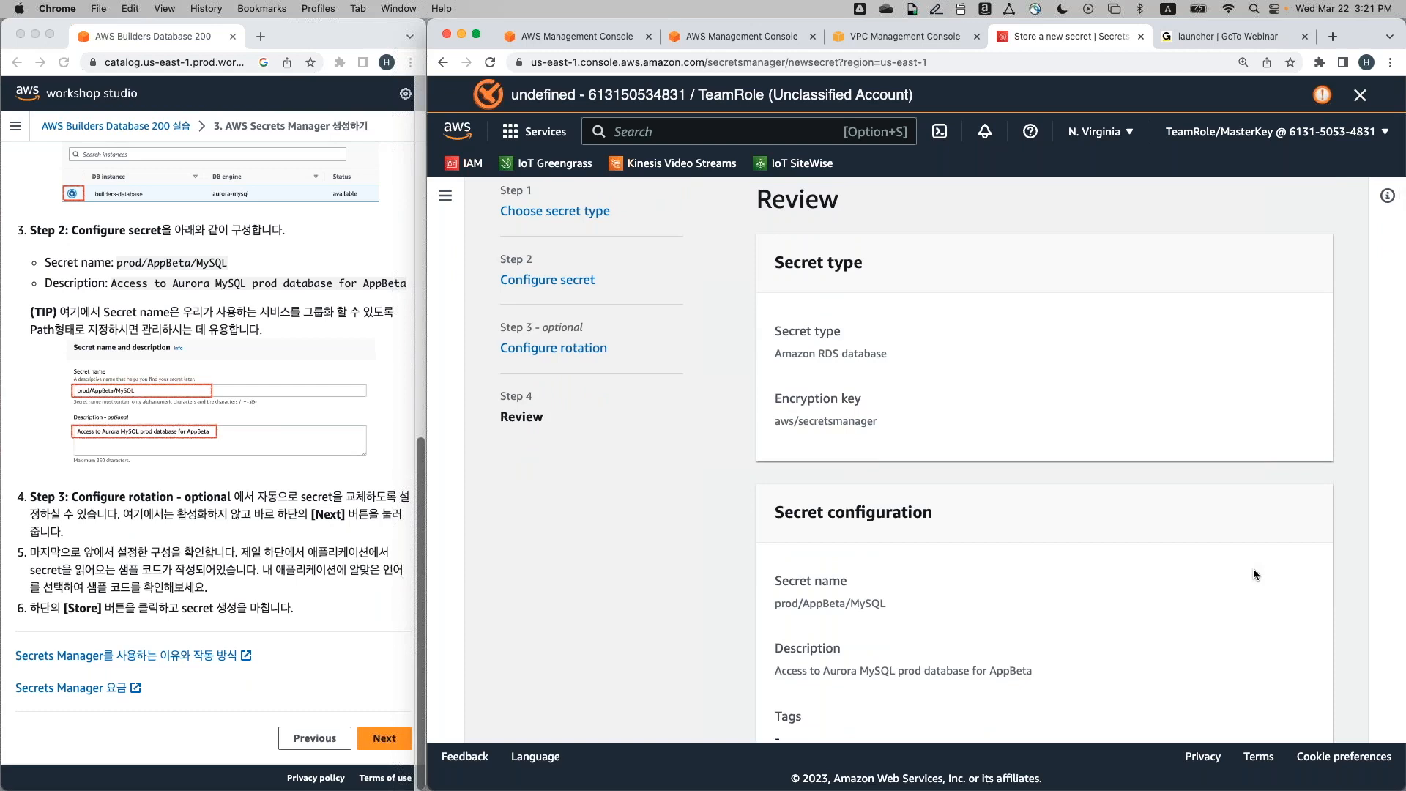
scroll(1253, 568, "up", 2)
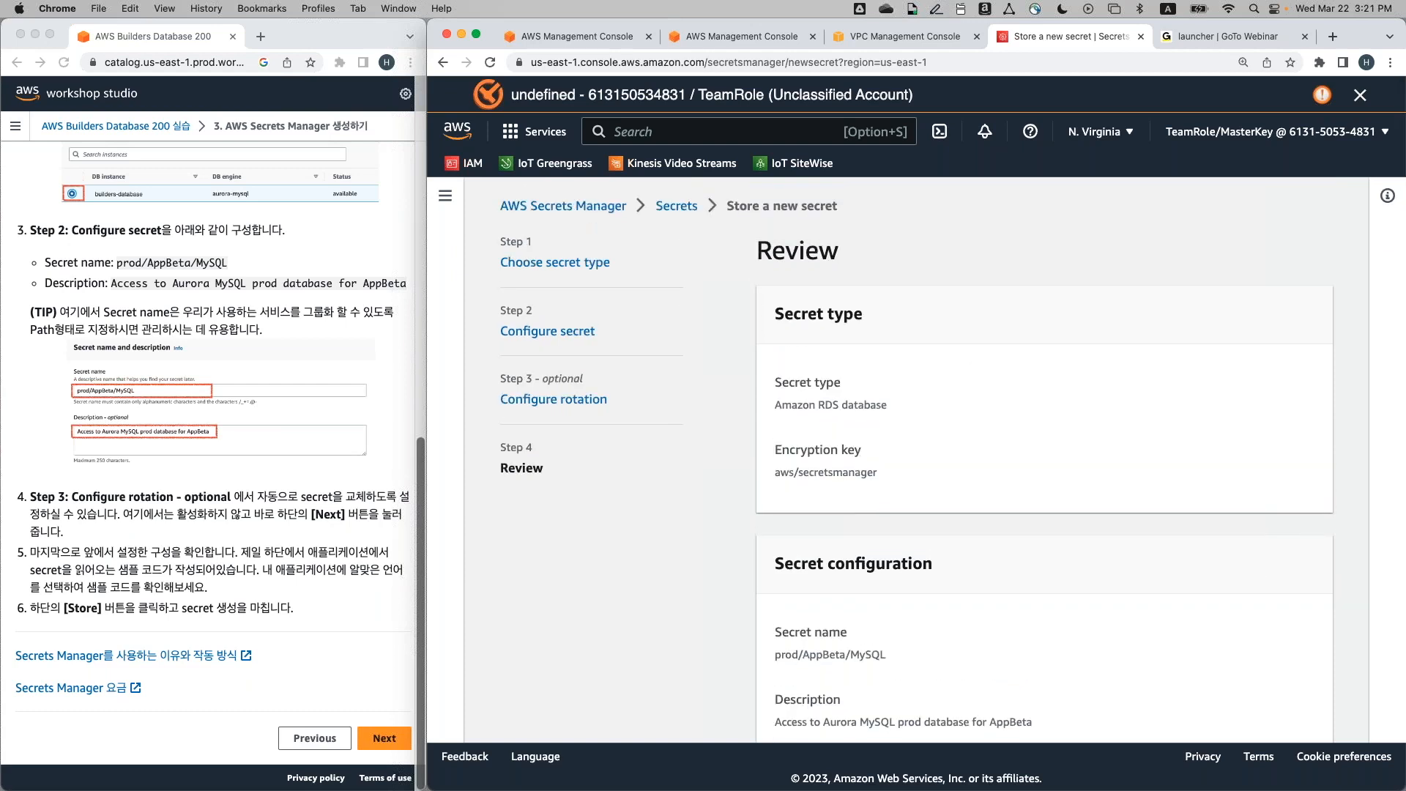
scroll(916, 457, "down", 5)
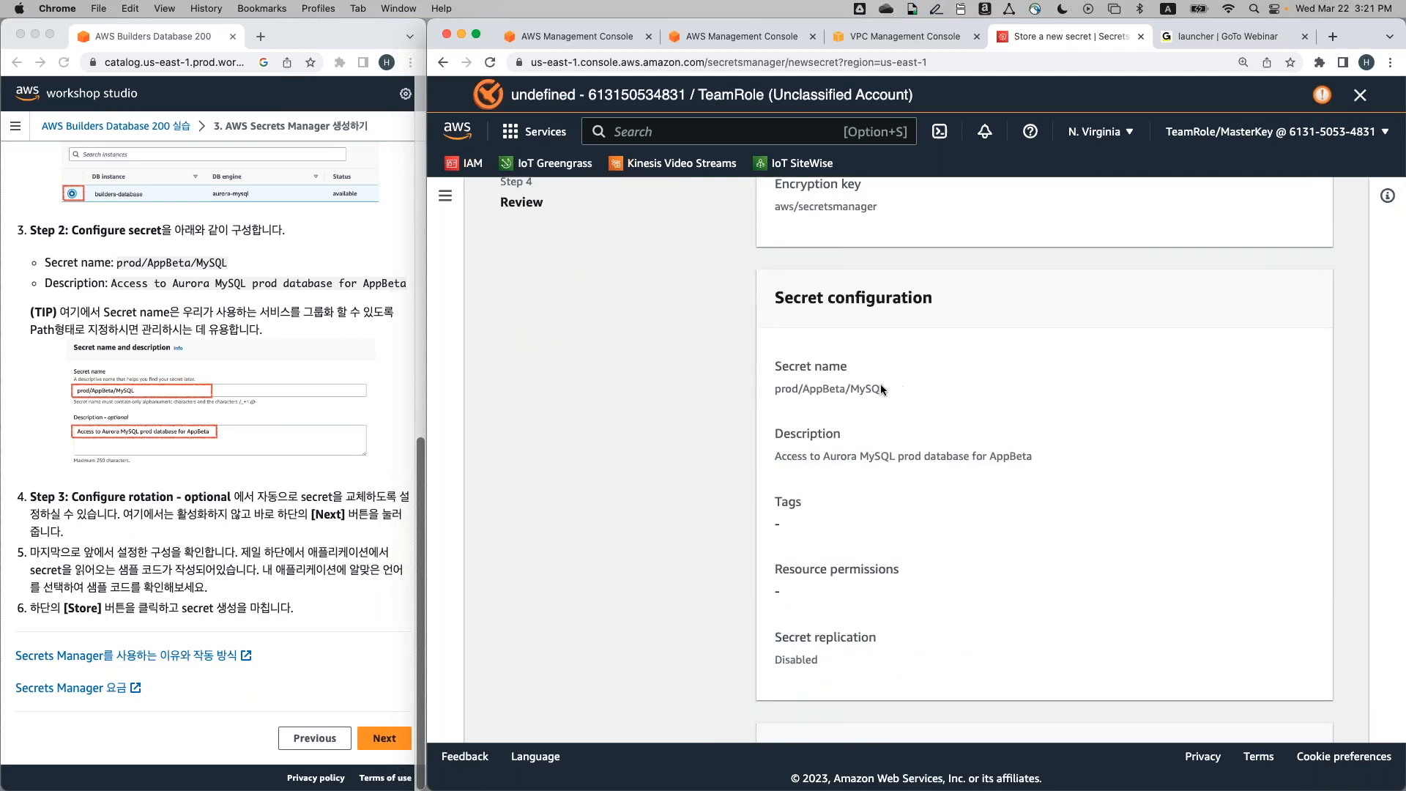
left_click_drag(880, 384, 752, 381)
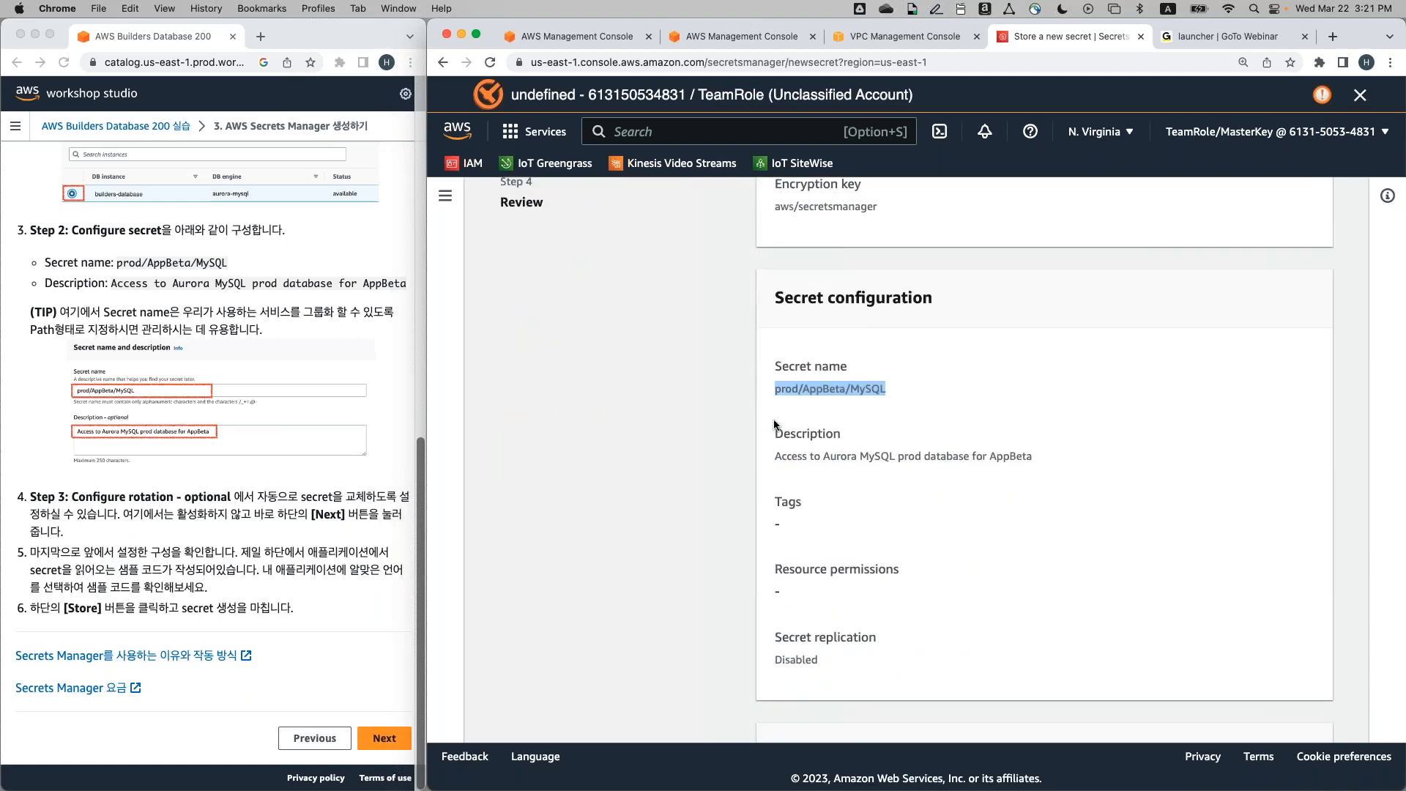
scroll(828, 486, "down", 3)
scroll(828, 486, "down", 10)
scroll(828, 487, "up", 3)
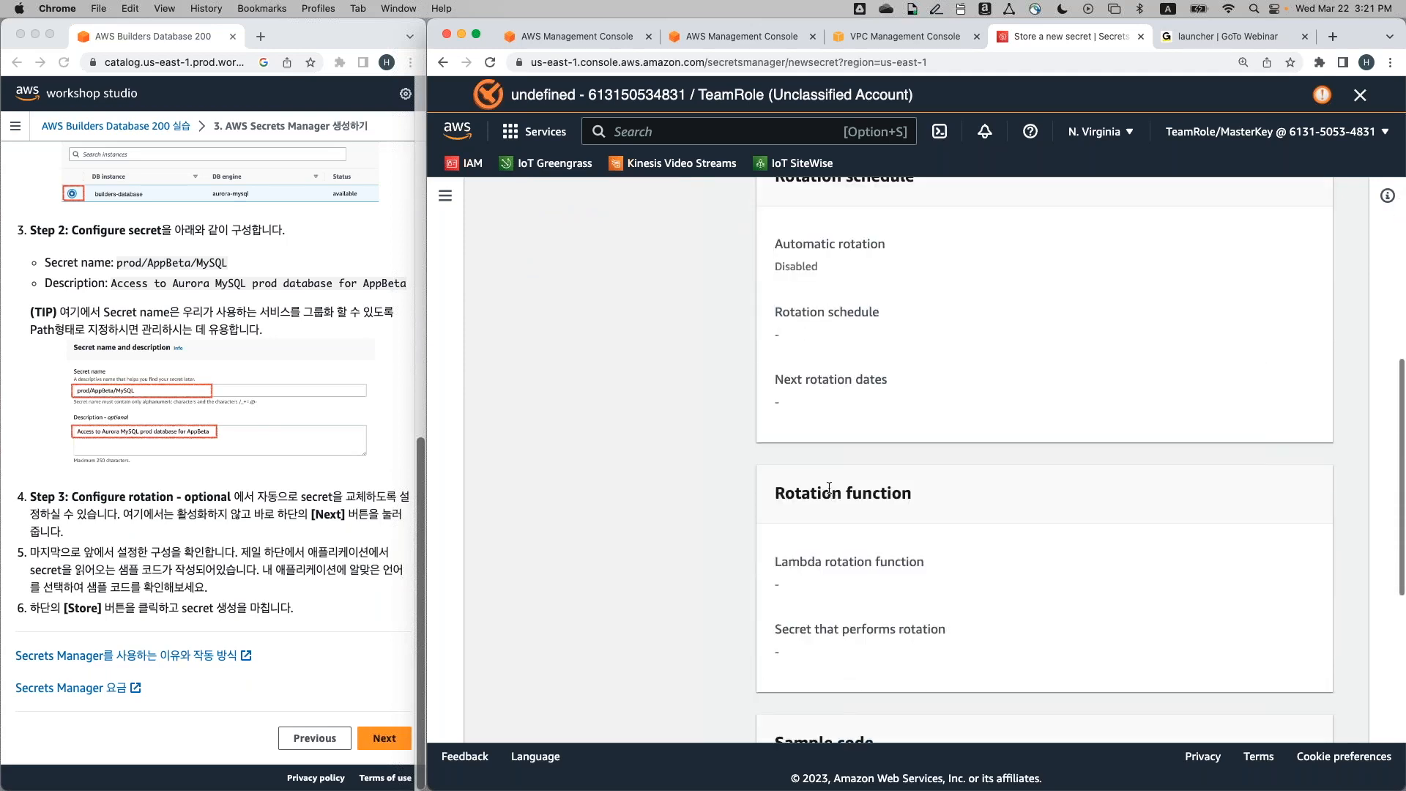
scroll(829, 487, "down", 5)
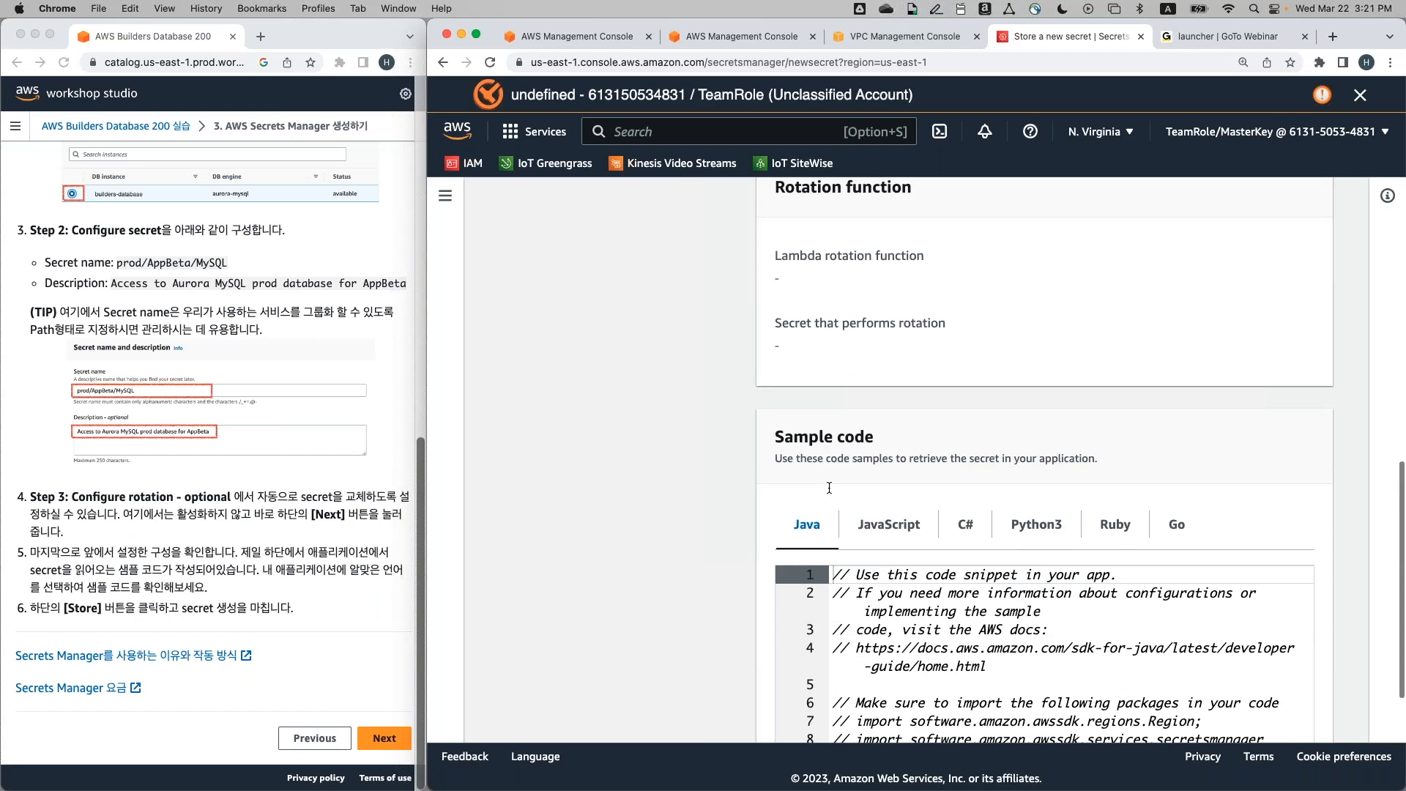
scroll(829, 486, "down", 3)
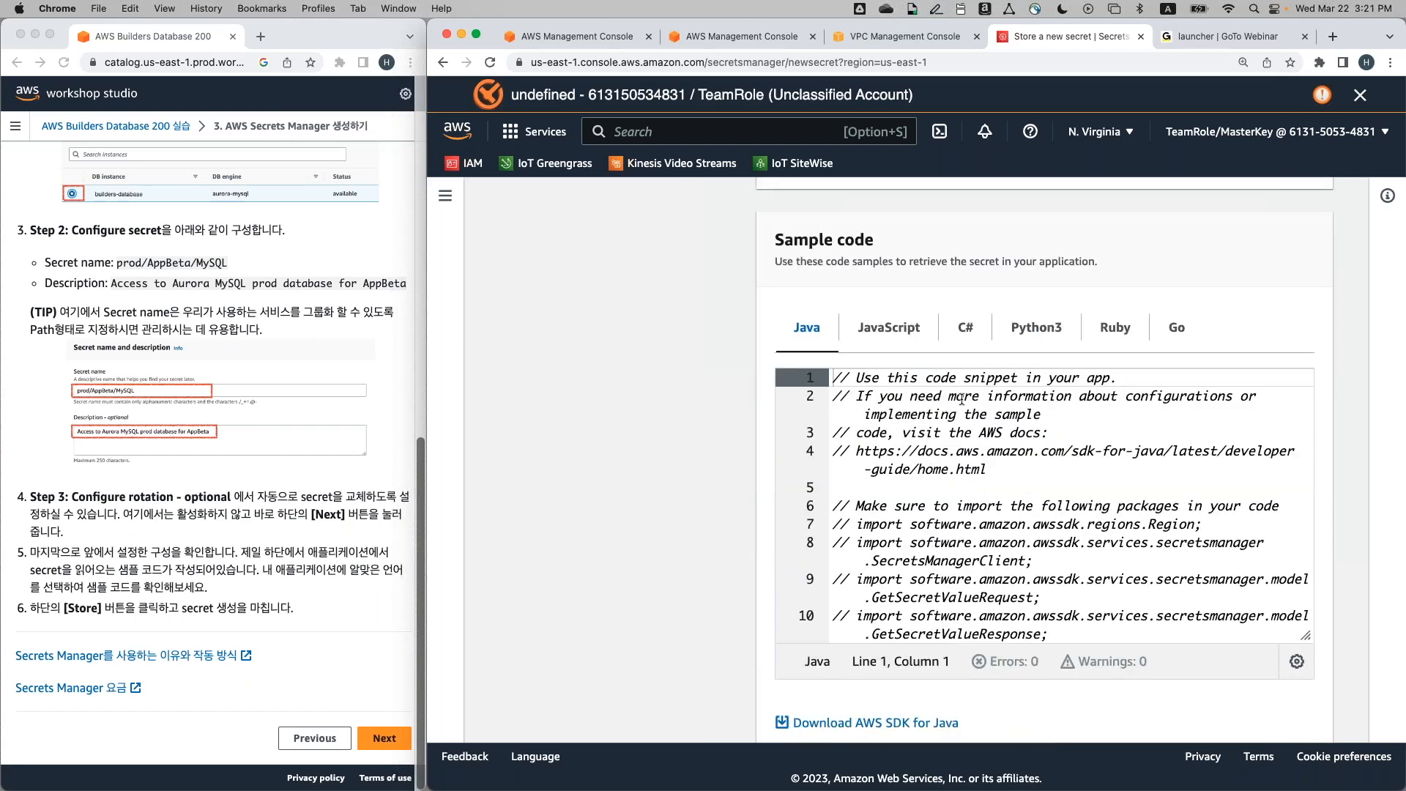
left_click(1051, 336)
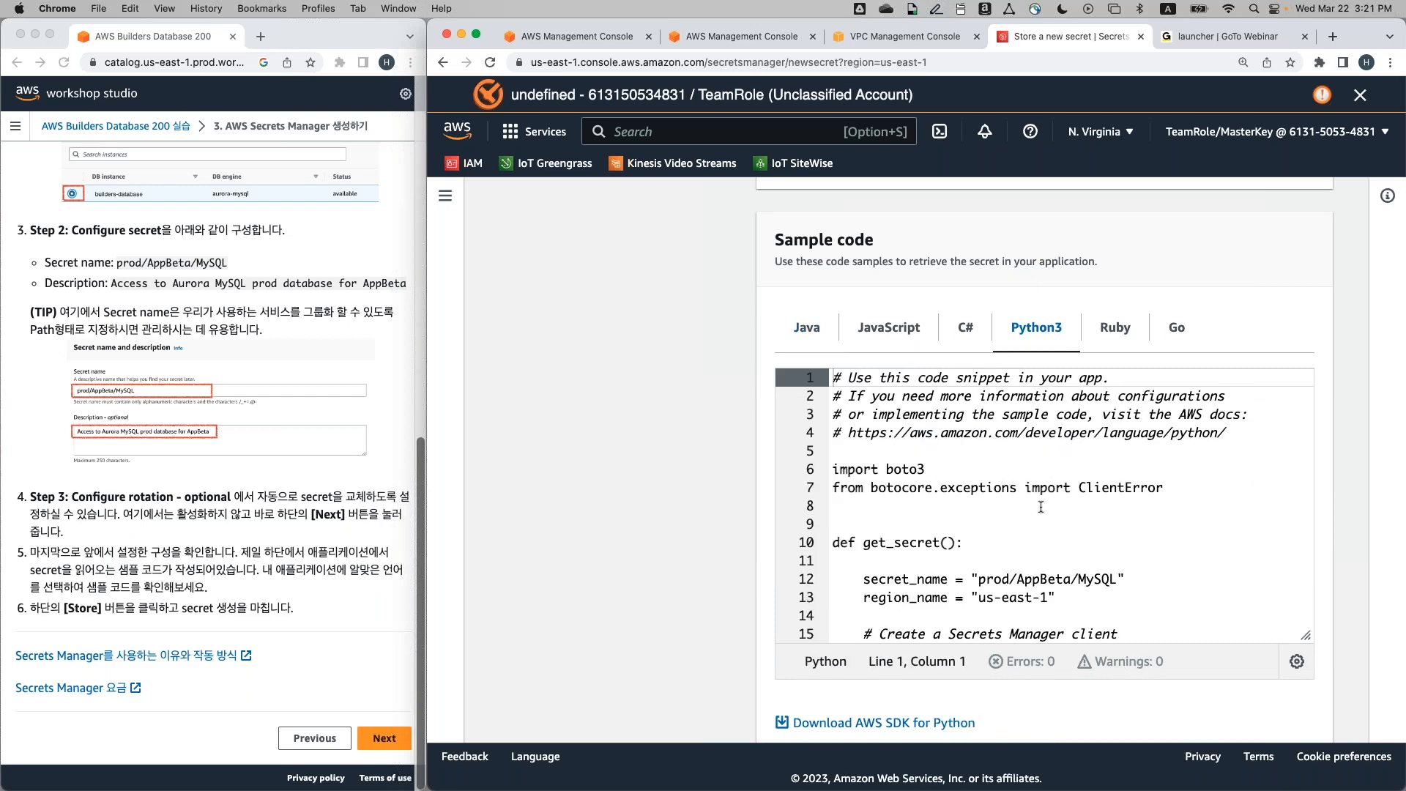
scroll(1040, 505, "down", 3)
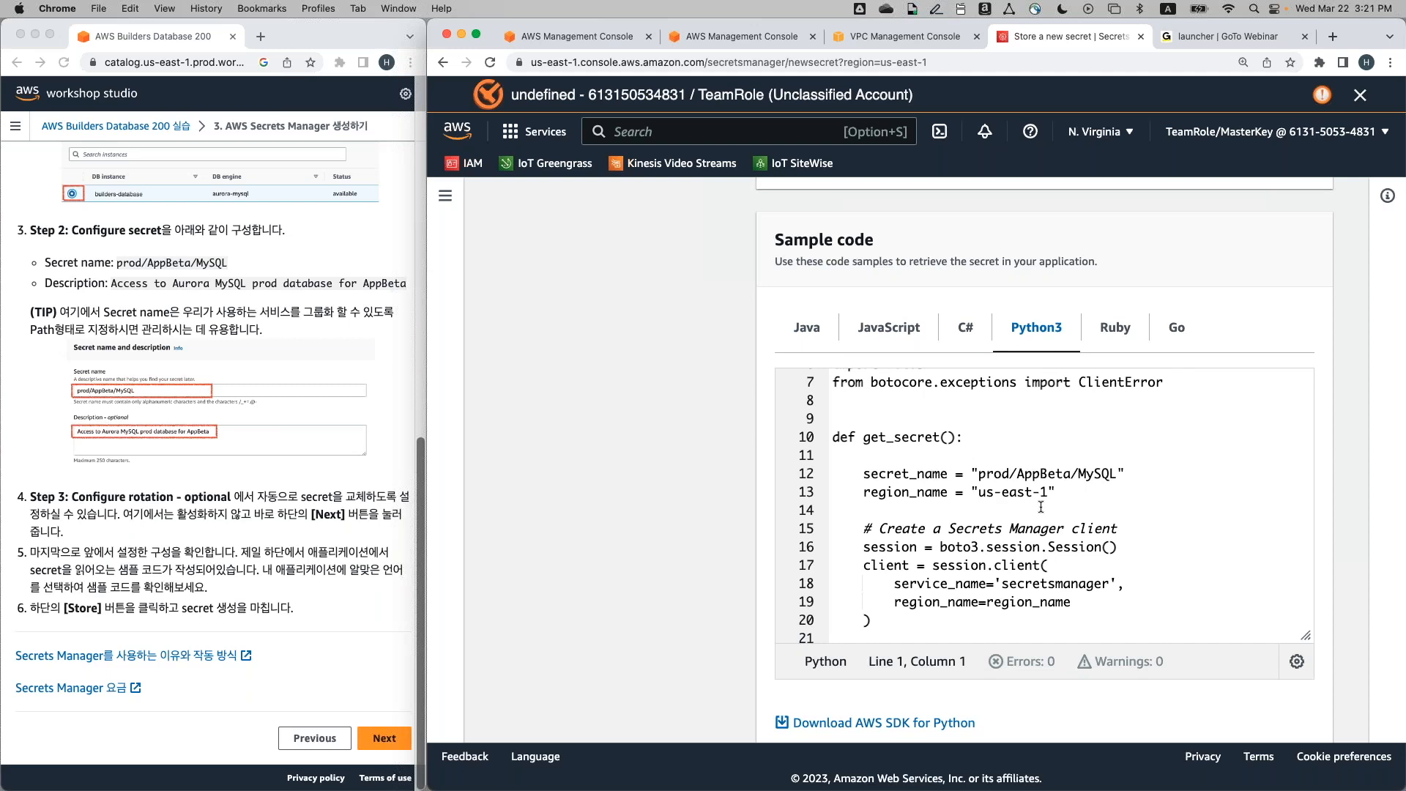
scroll(1040, 505, "down", 1)
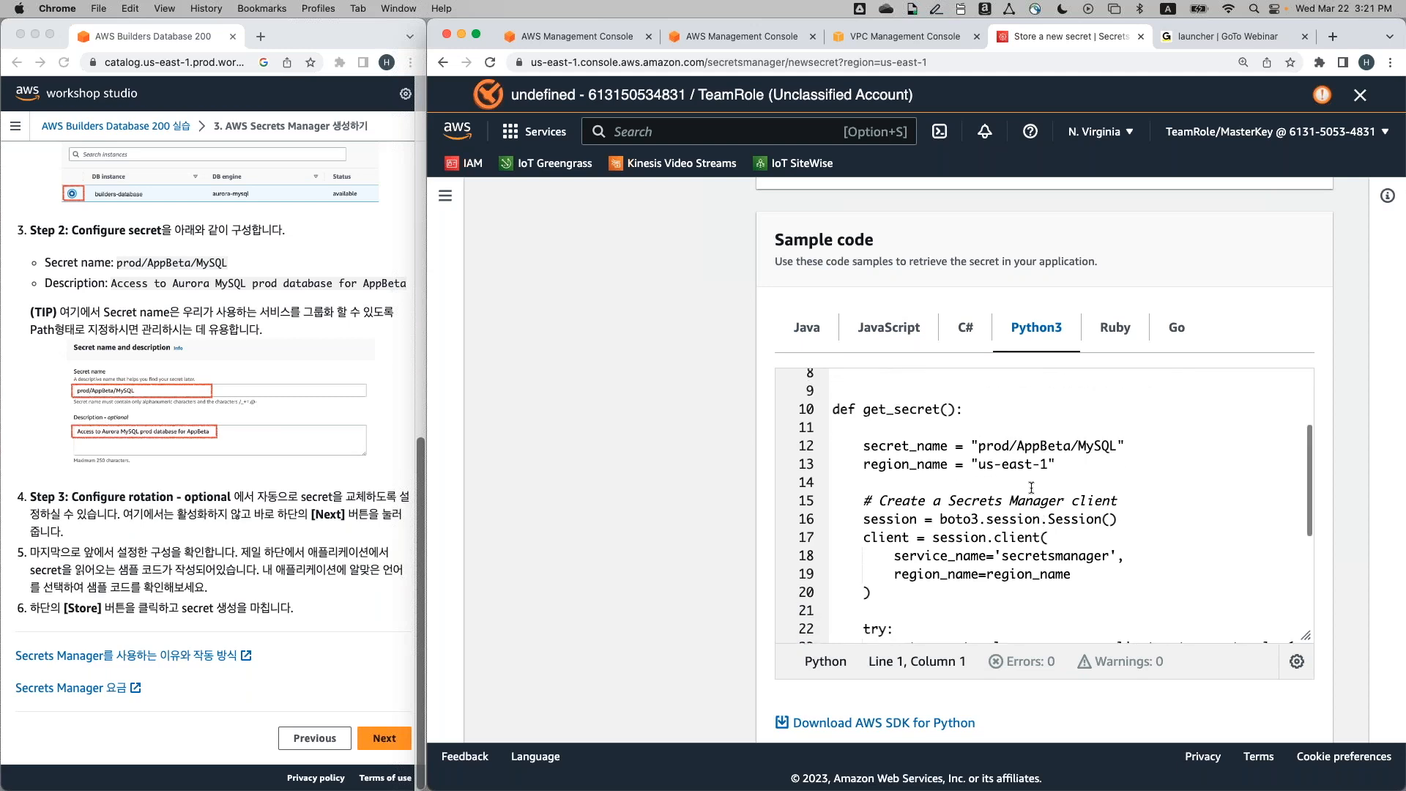
mouse_move(863, 445)
left_mouse_down()
mouse_move(1127, 445)
mouse_move(856, 449)
left_mouse_up()
left_click(1087, 464)
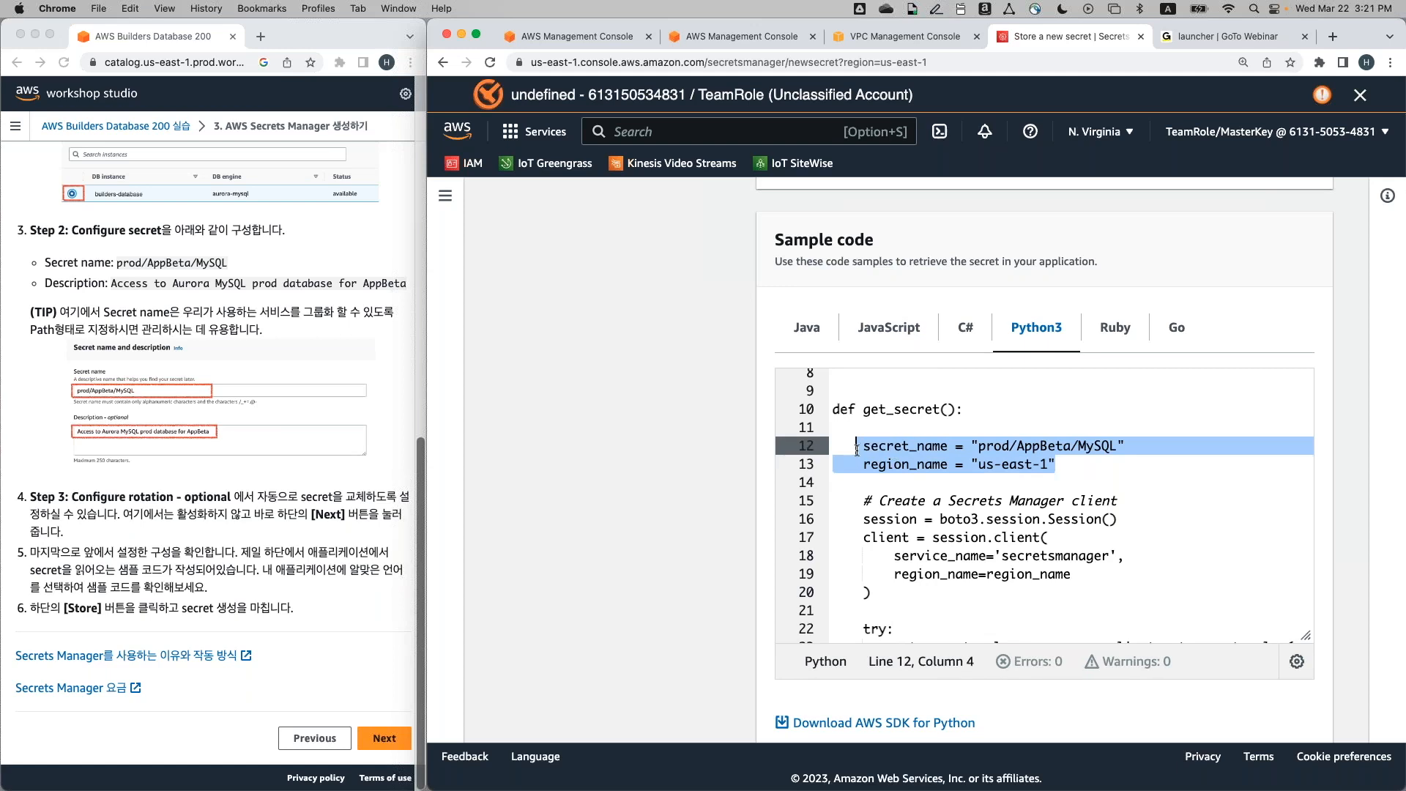
scroll(878, 476, "down", 3)
scroll(943, 509, "up", 1)
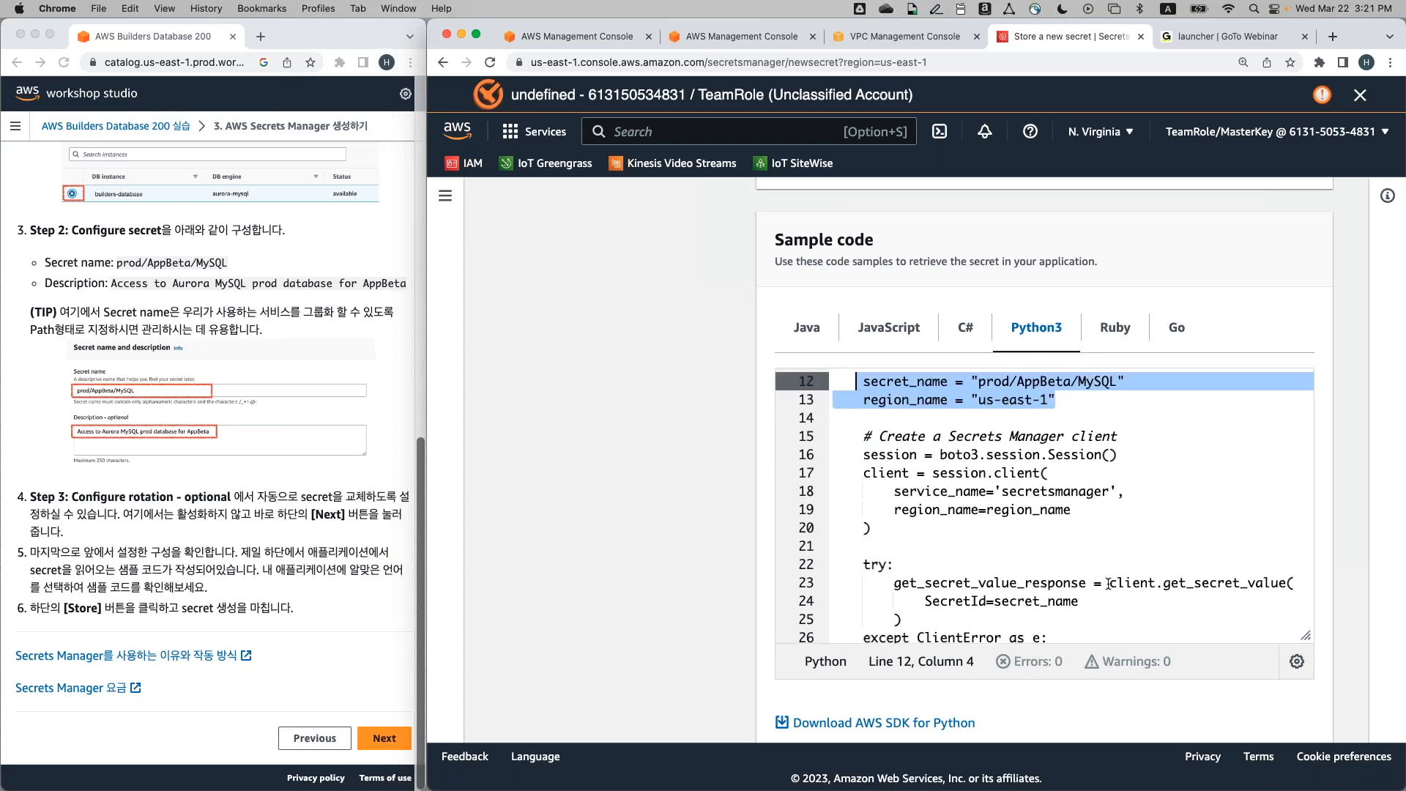
scroll(1108, 584, "up", 5)
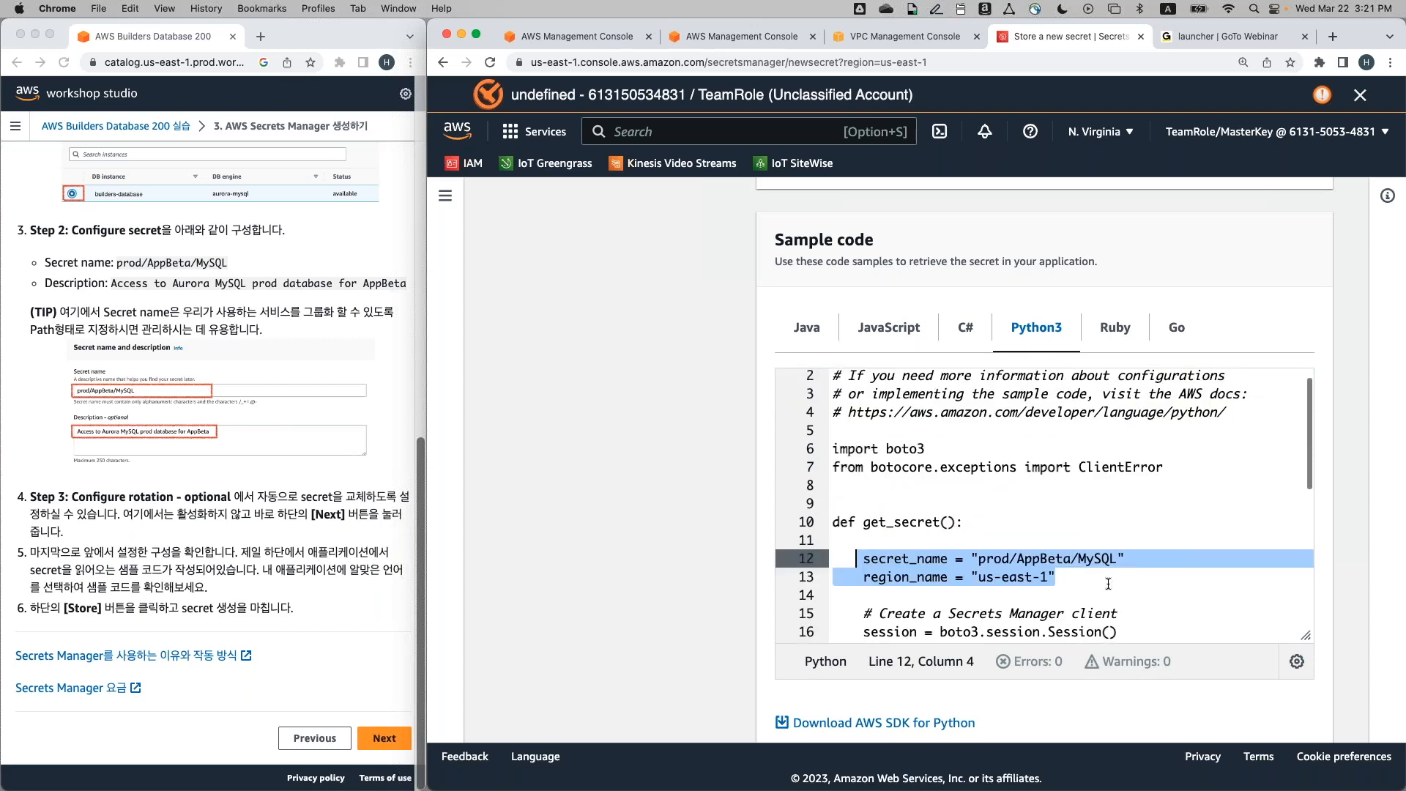
scroll(1098, 556, "down", 5)
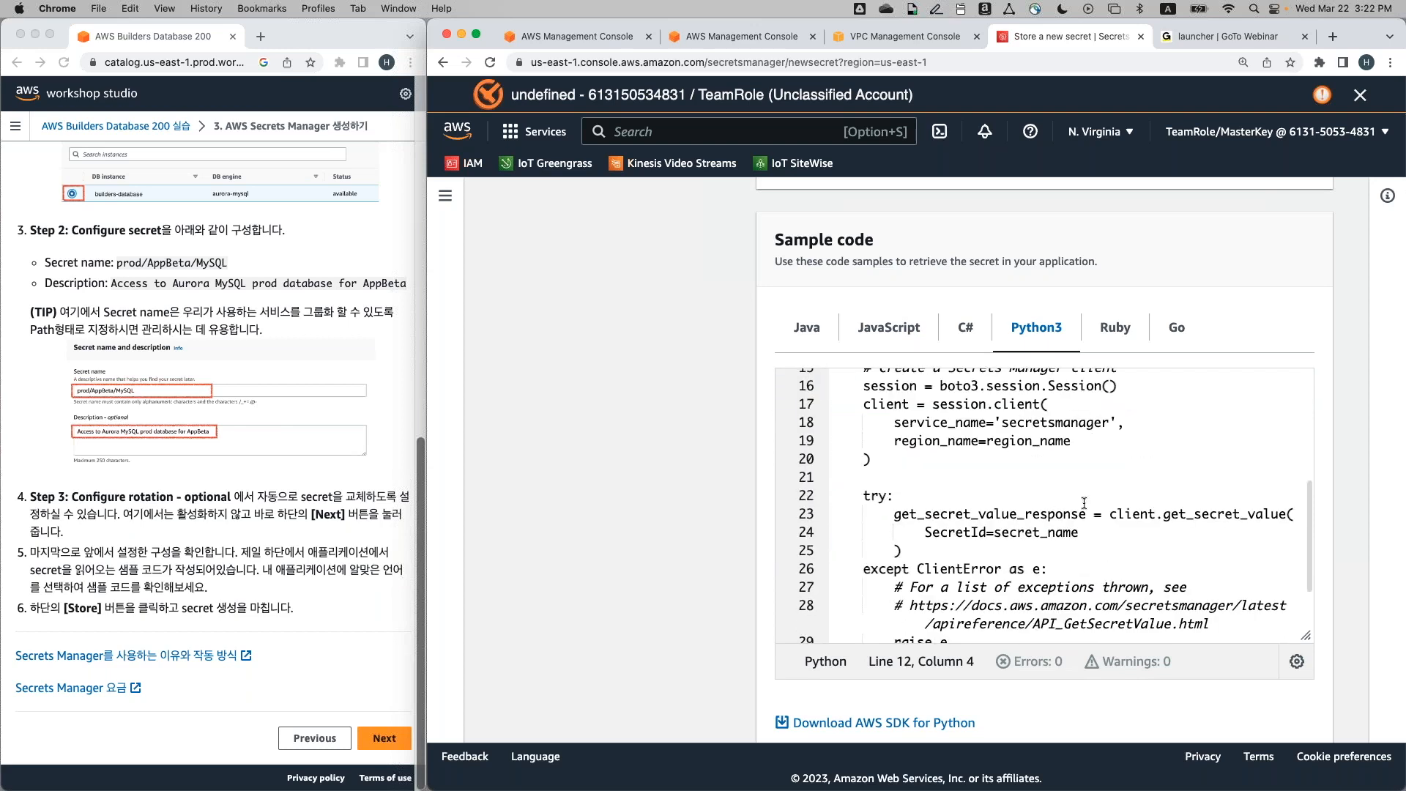
scroll(1082, 501, "up", 3)
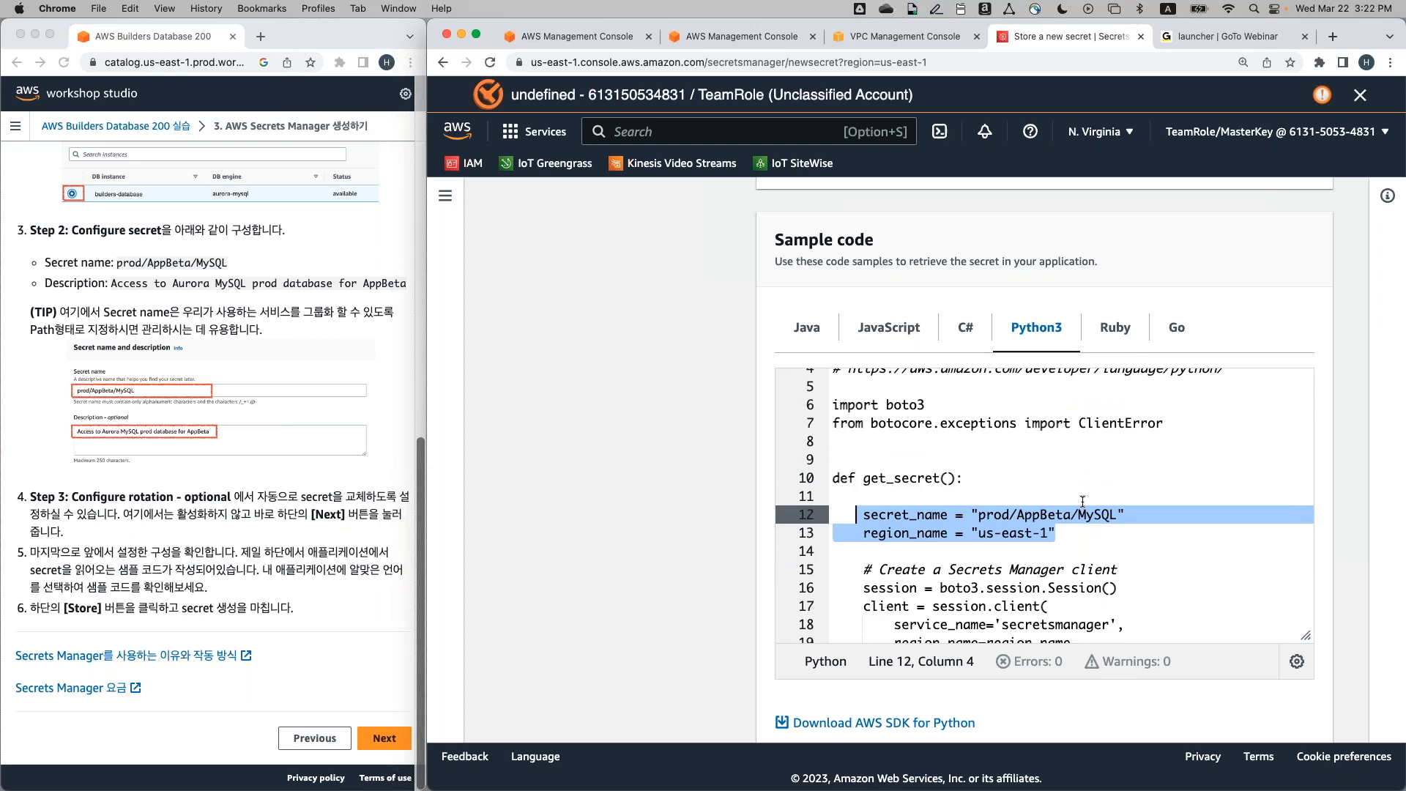
scroll(1082, 501, "down", 1)
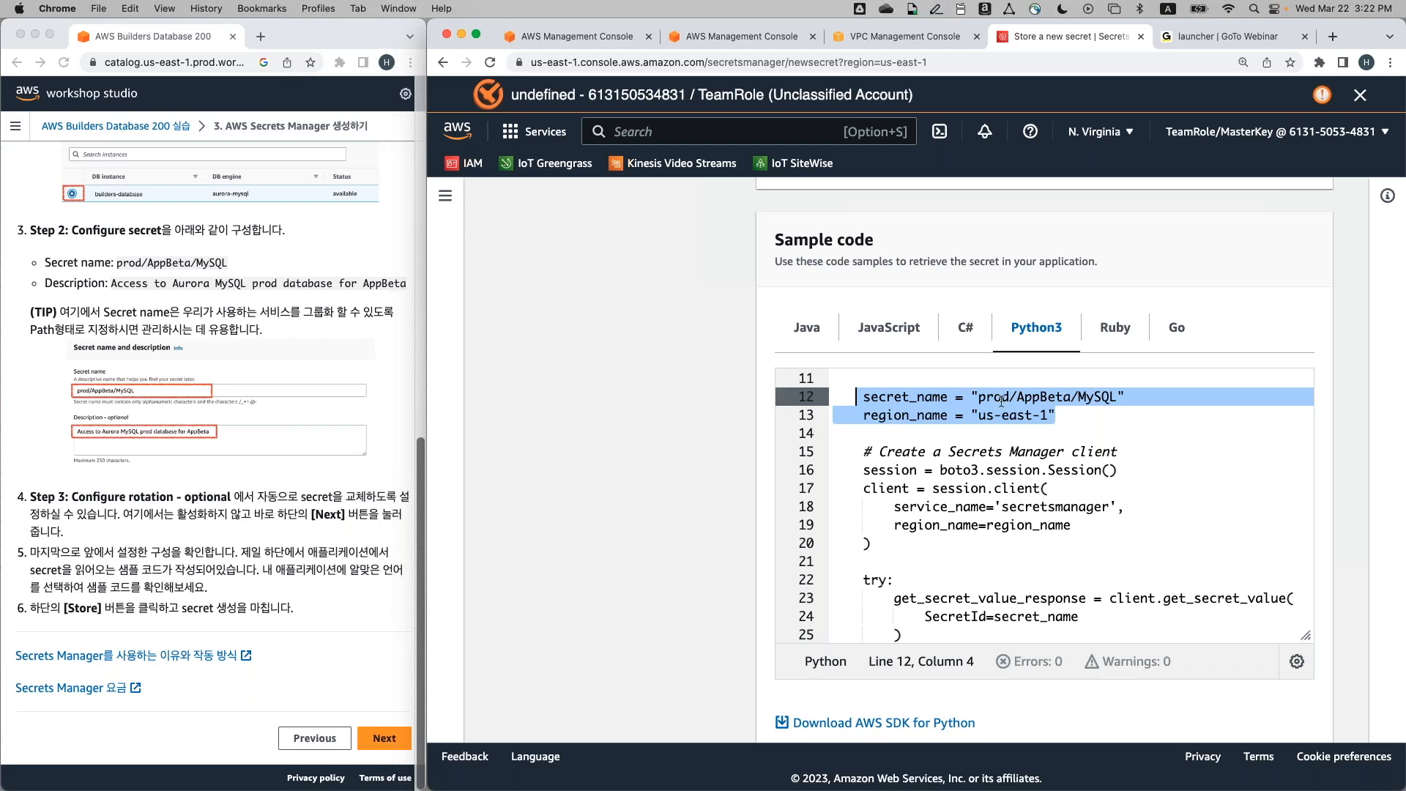
scroll(1022, 497, "down", 5)
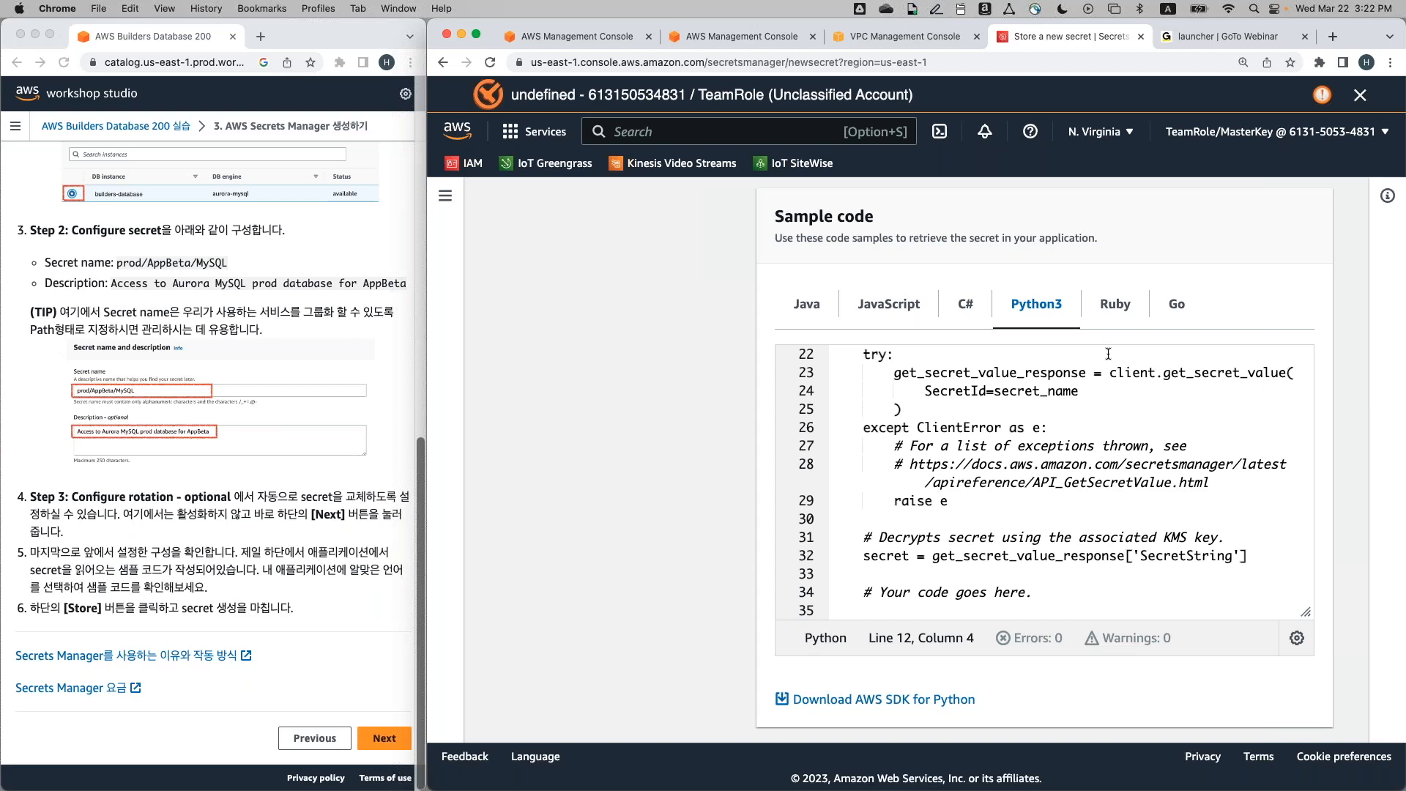
left_click(855, 303)
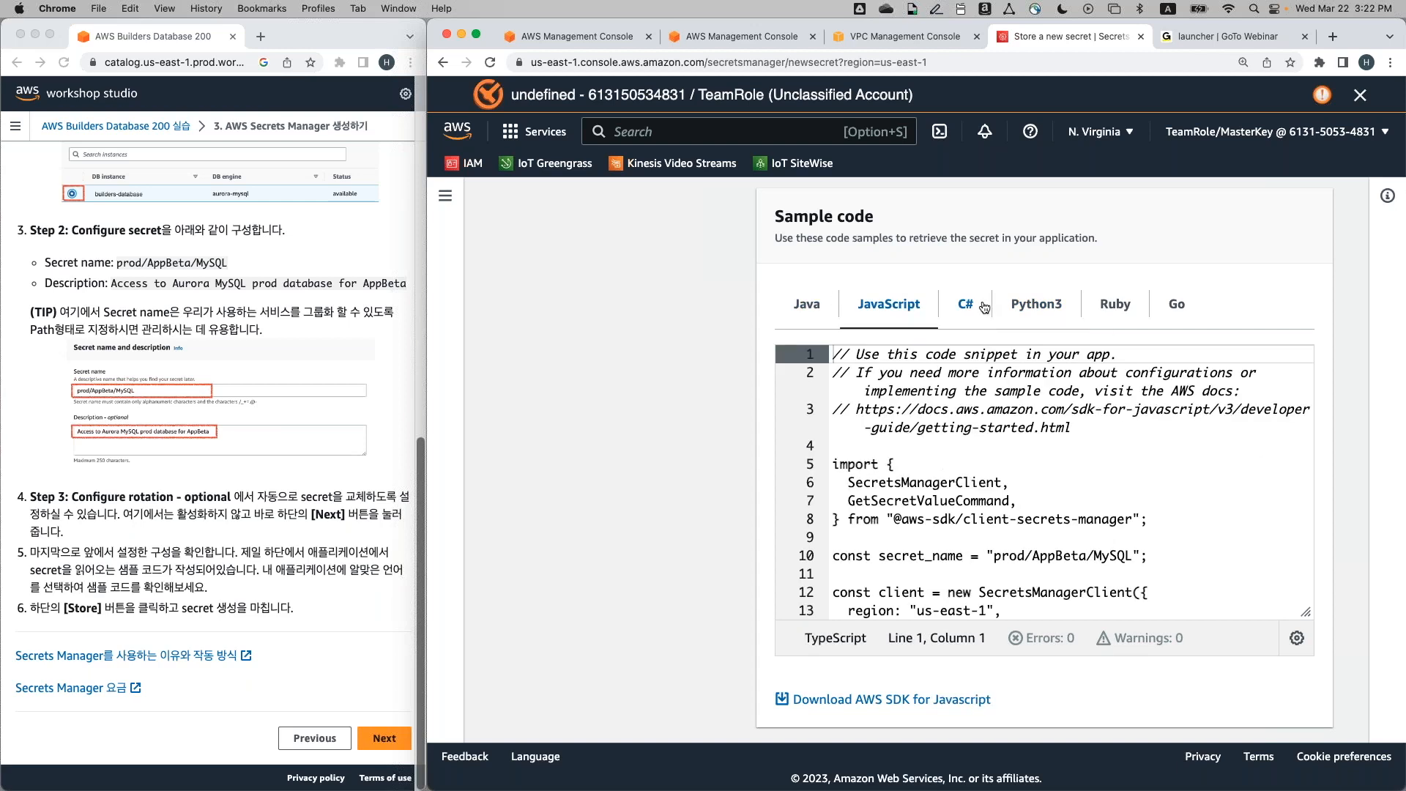
left_click(1153, 310)
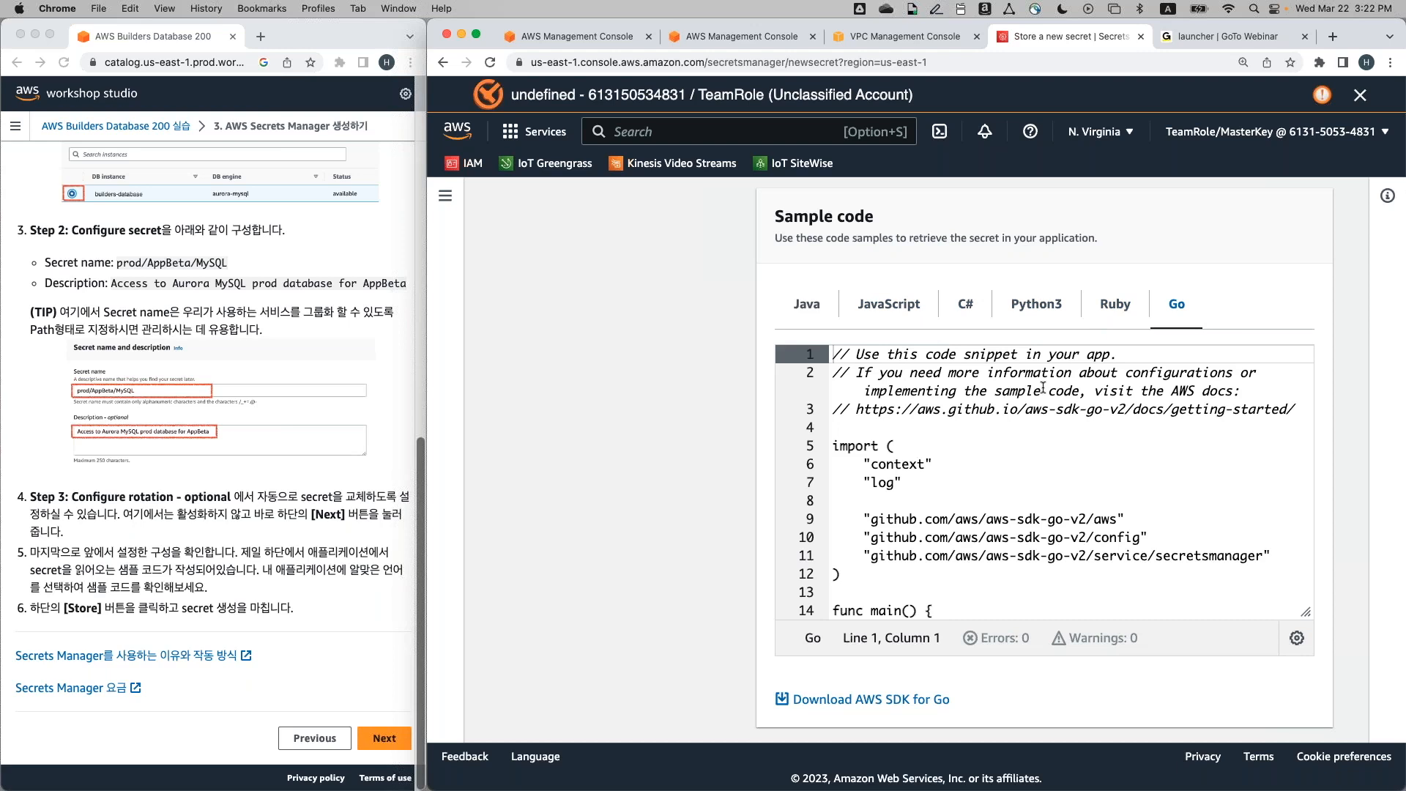
left_click(1036, 303)
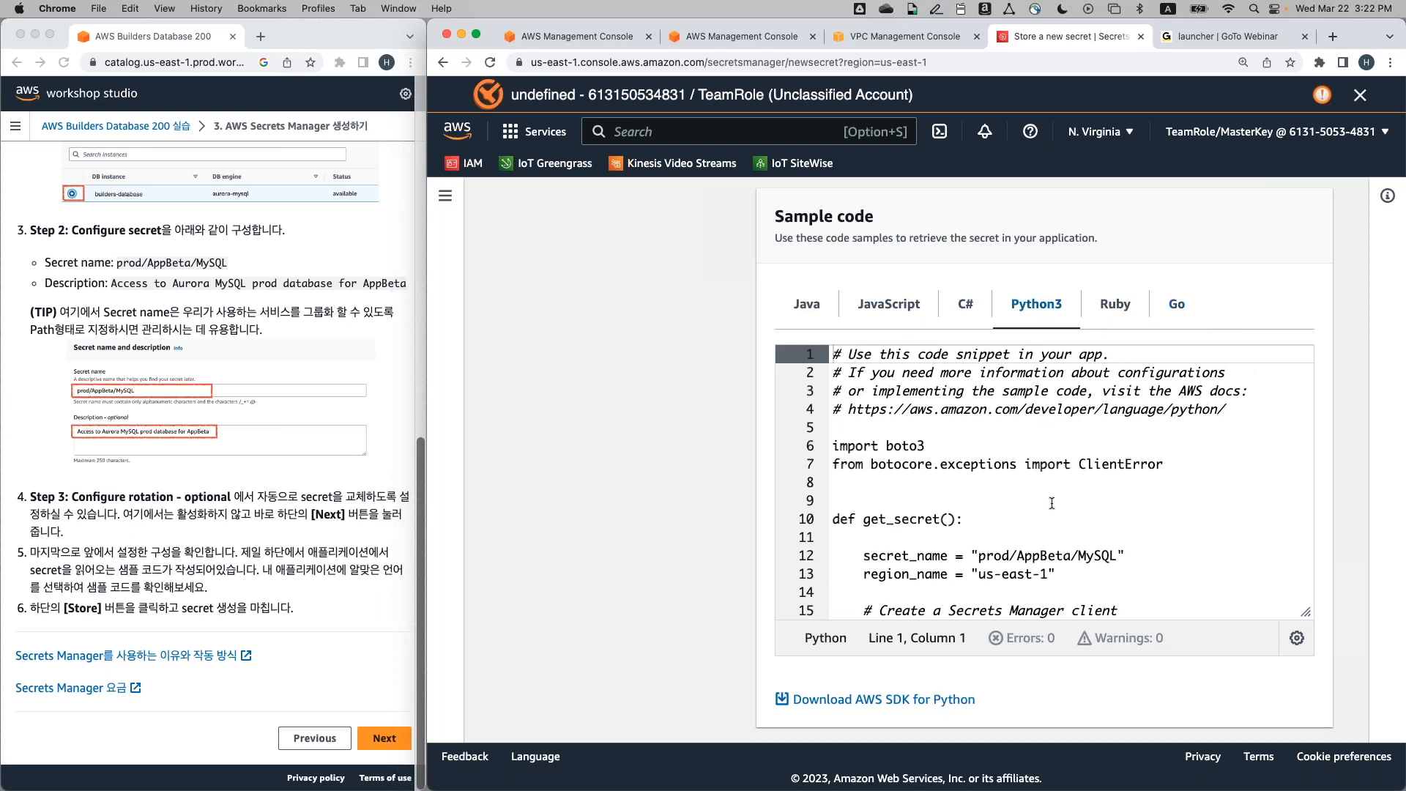
scroll(1192, 628, "down", 1)
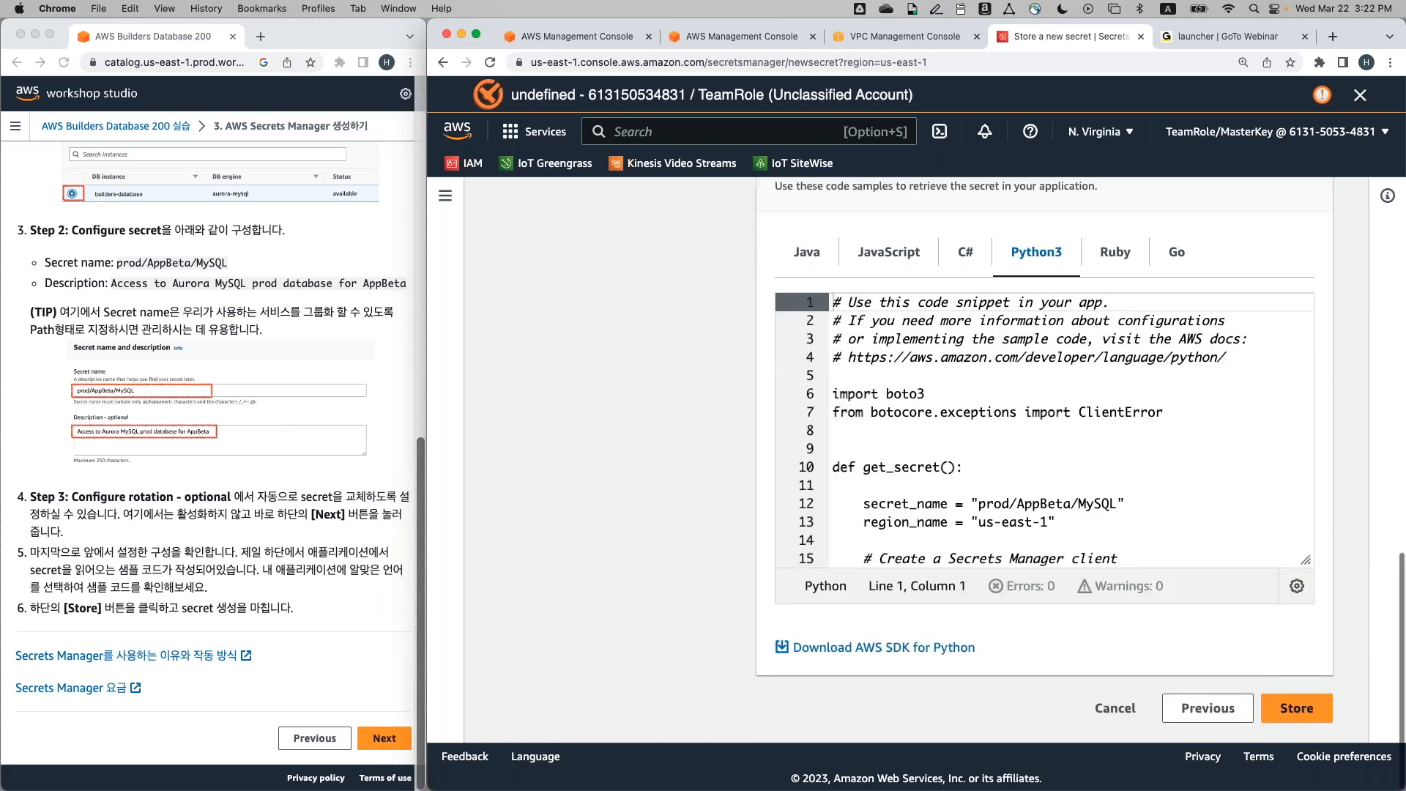
Store the secret, refresh the Secrets list to show it, and advance the guide to the EC2 step
left_click(1300, 712)
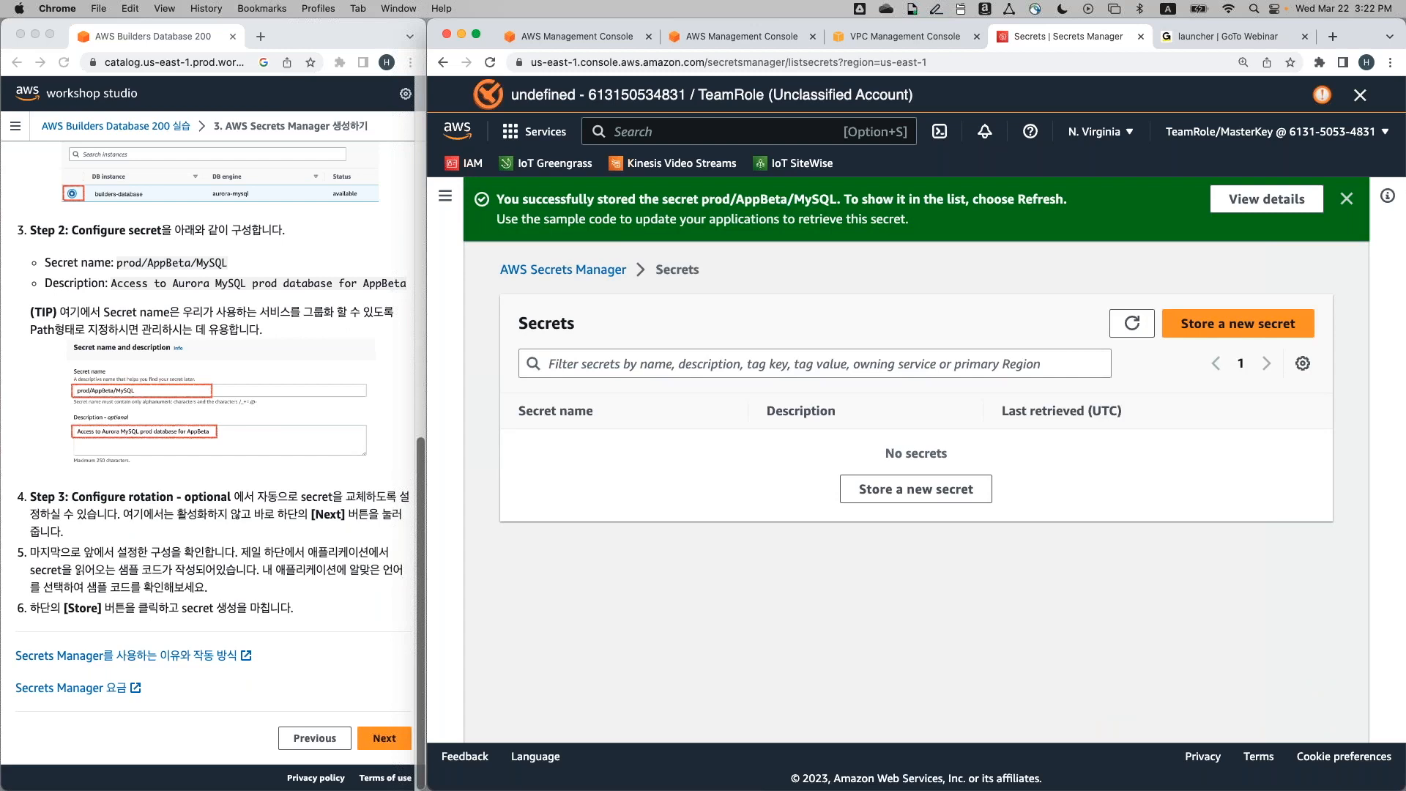
left_click(1134, 324)
left_click(1134, 324)
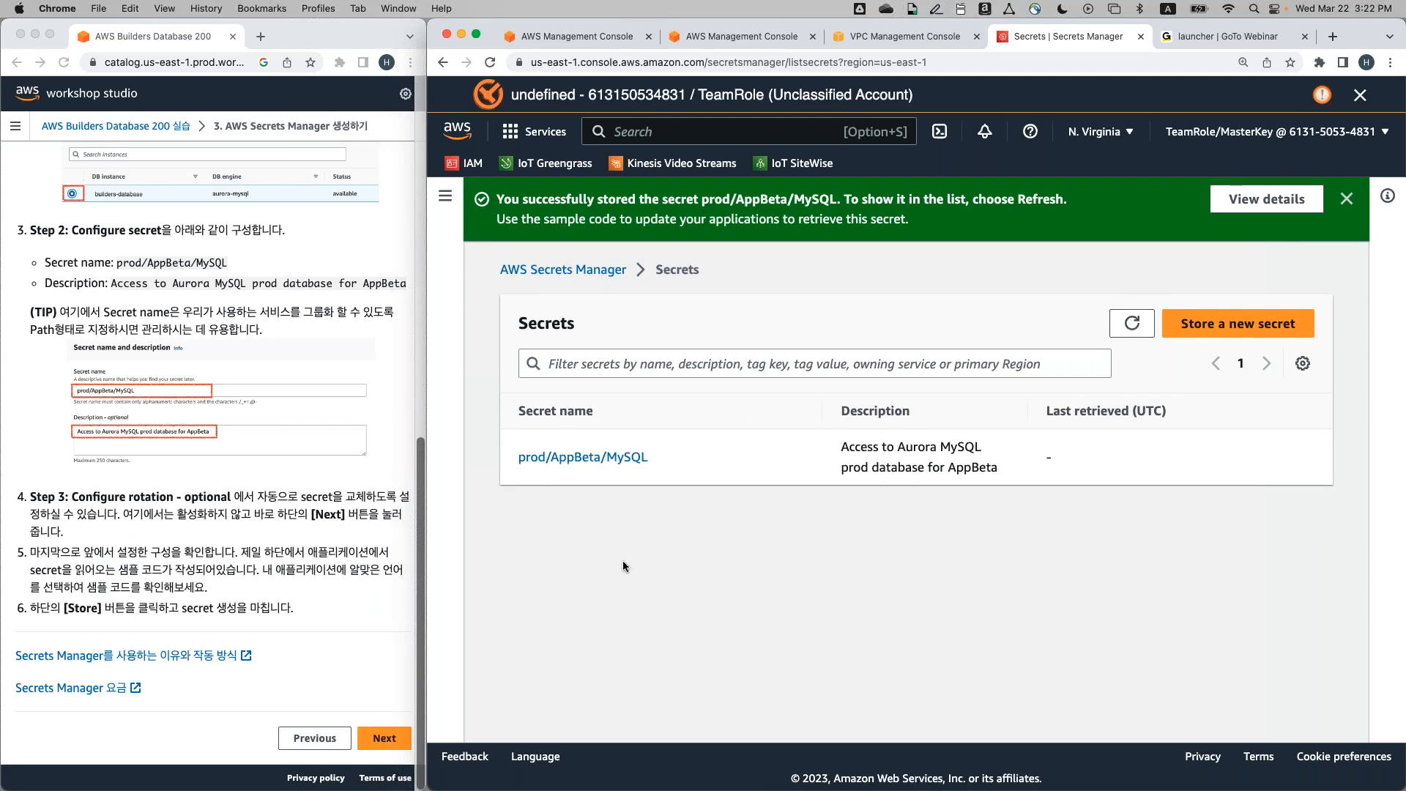
left_click(402, 604)
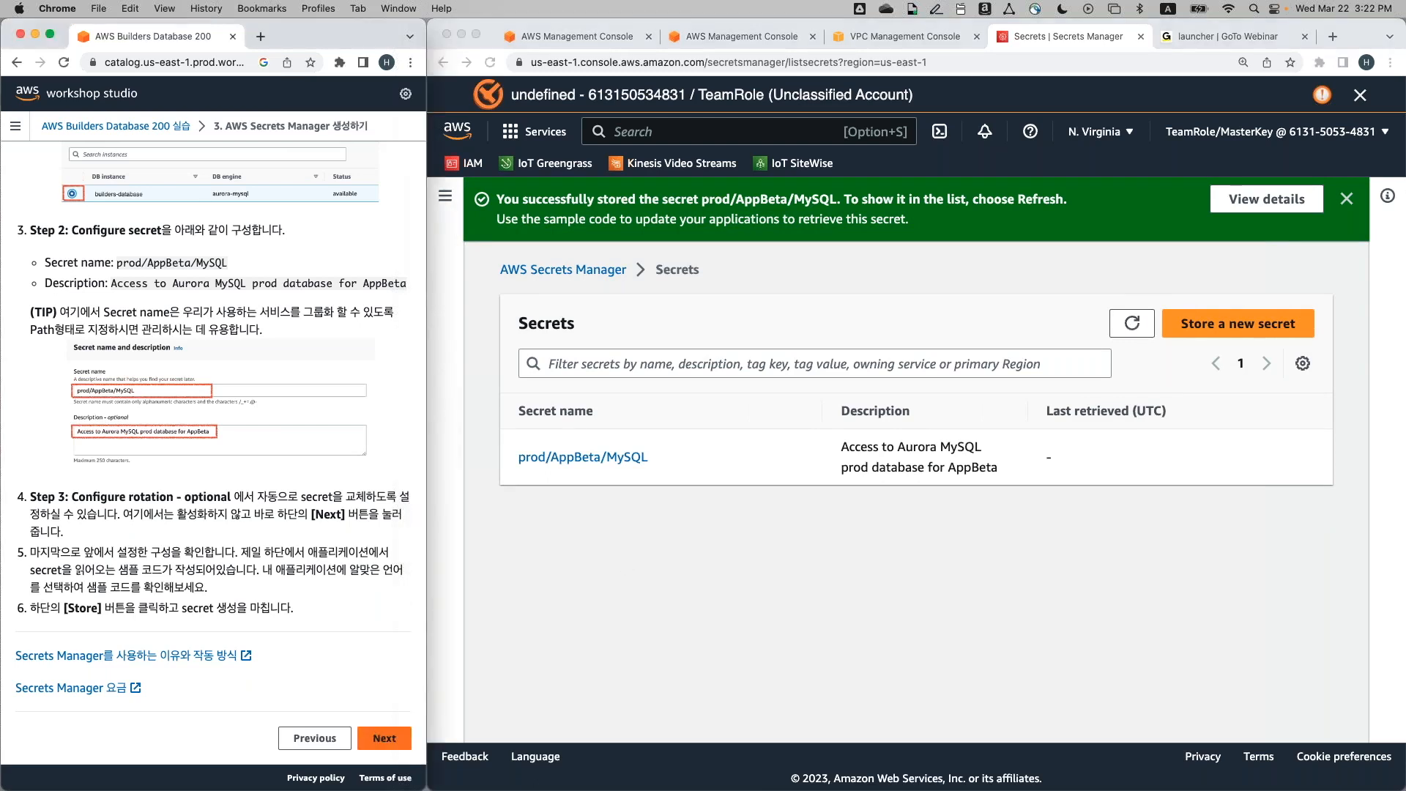
left_click(381, 737)
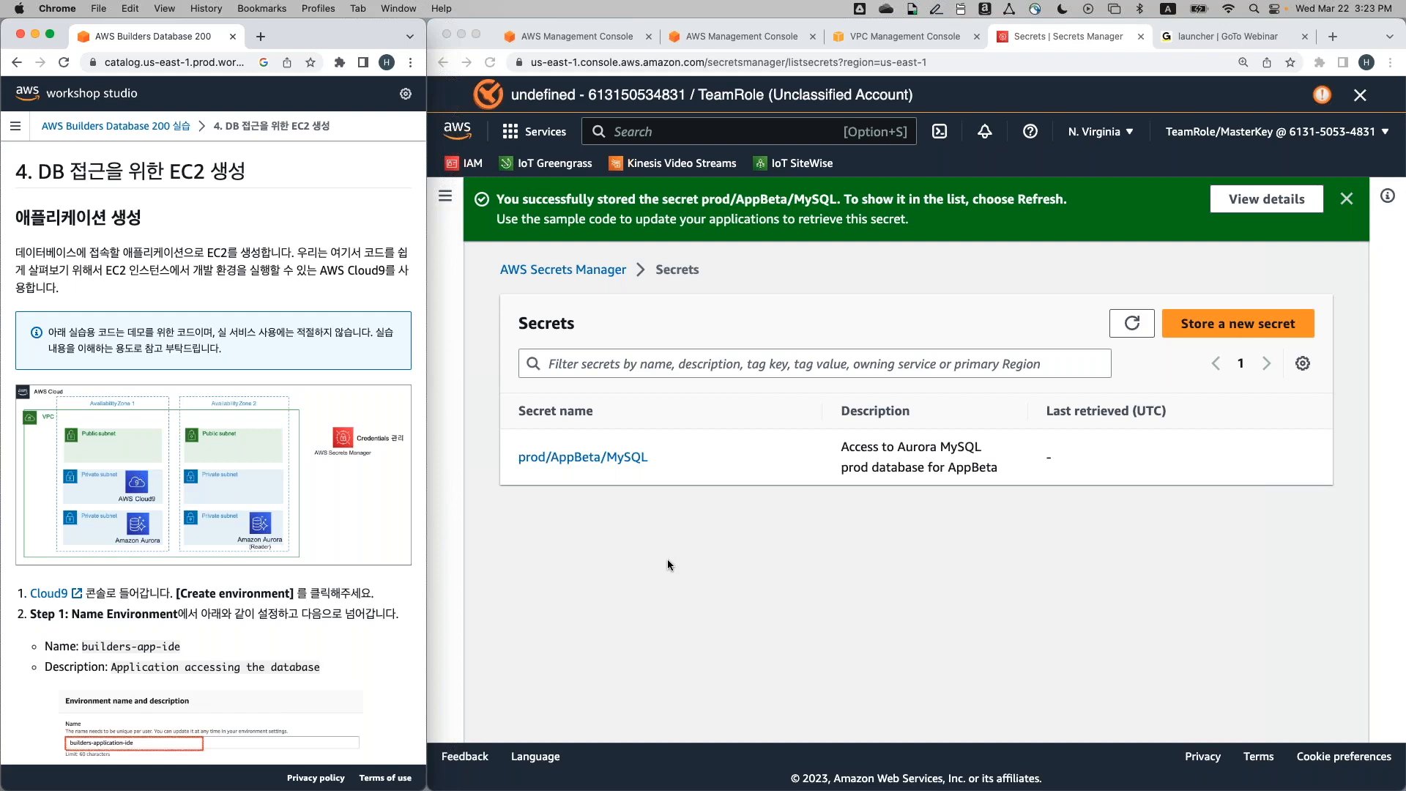
Search for cloud9, open the Cloud9 service and start a new environment
left_click(802, 325)
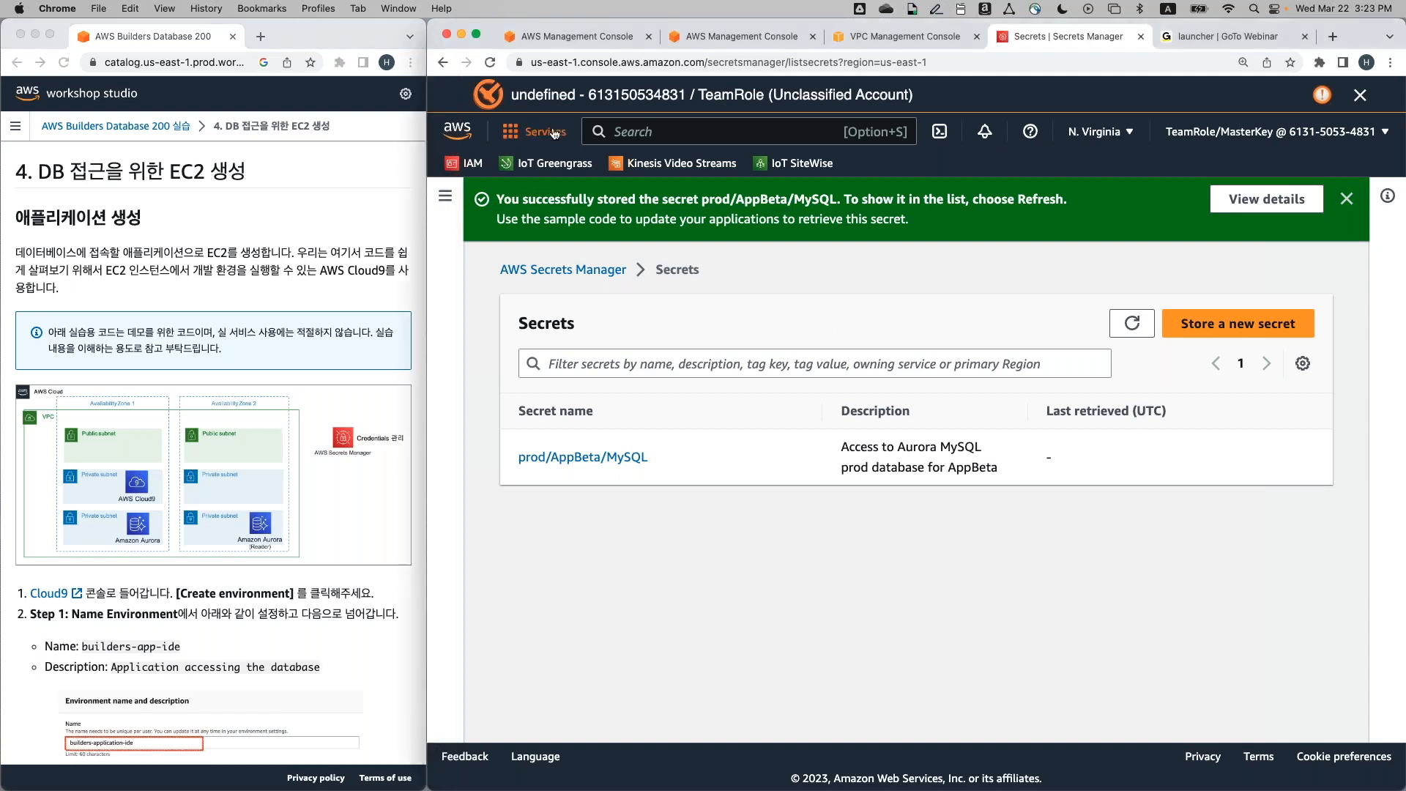
left_click(653, 128)
type("cloud9")
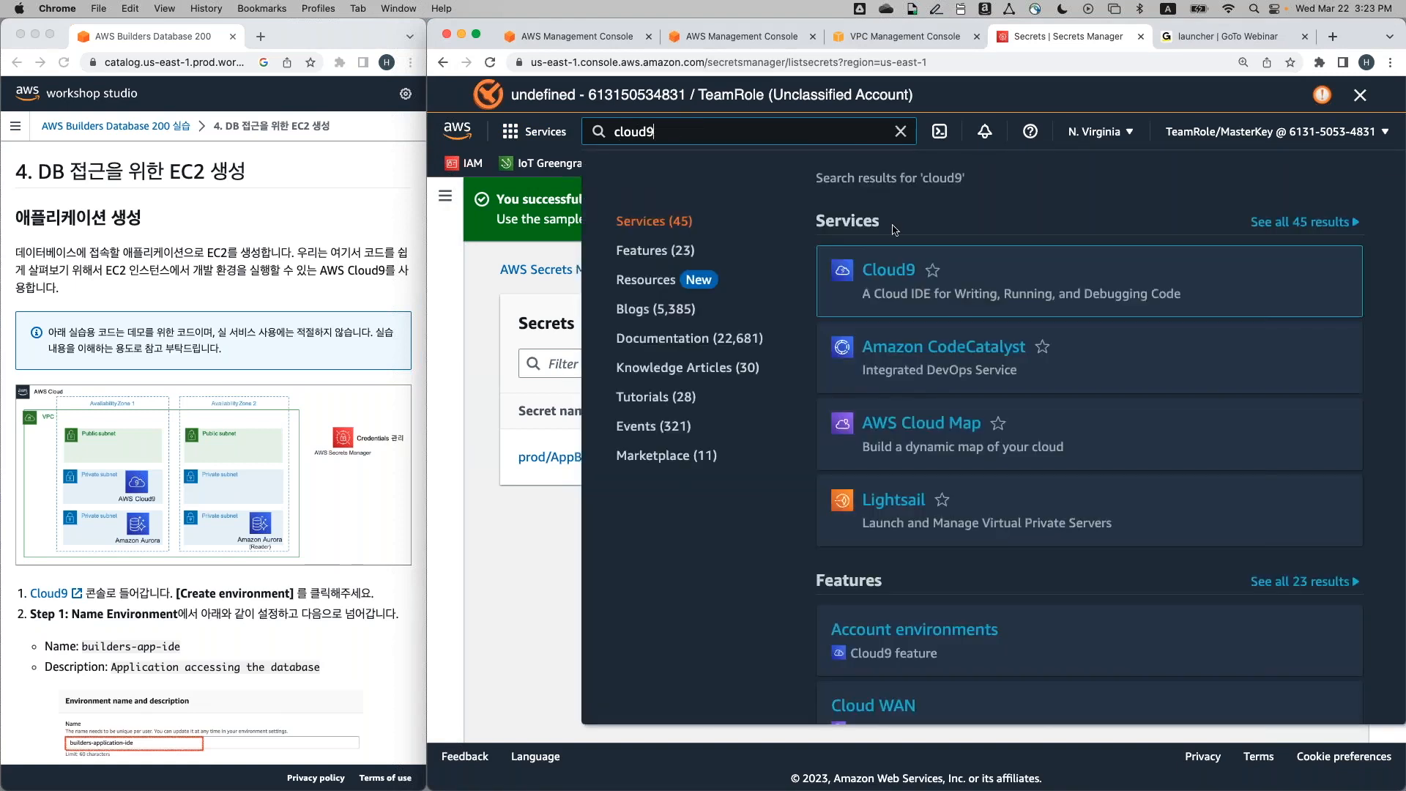
left_click(888, 269)
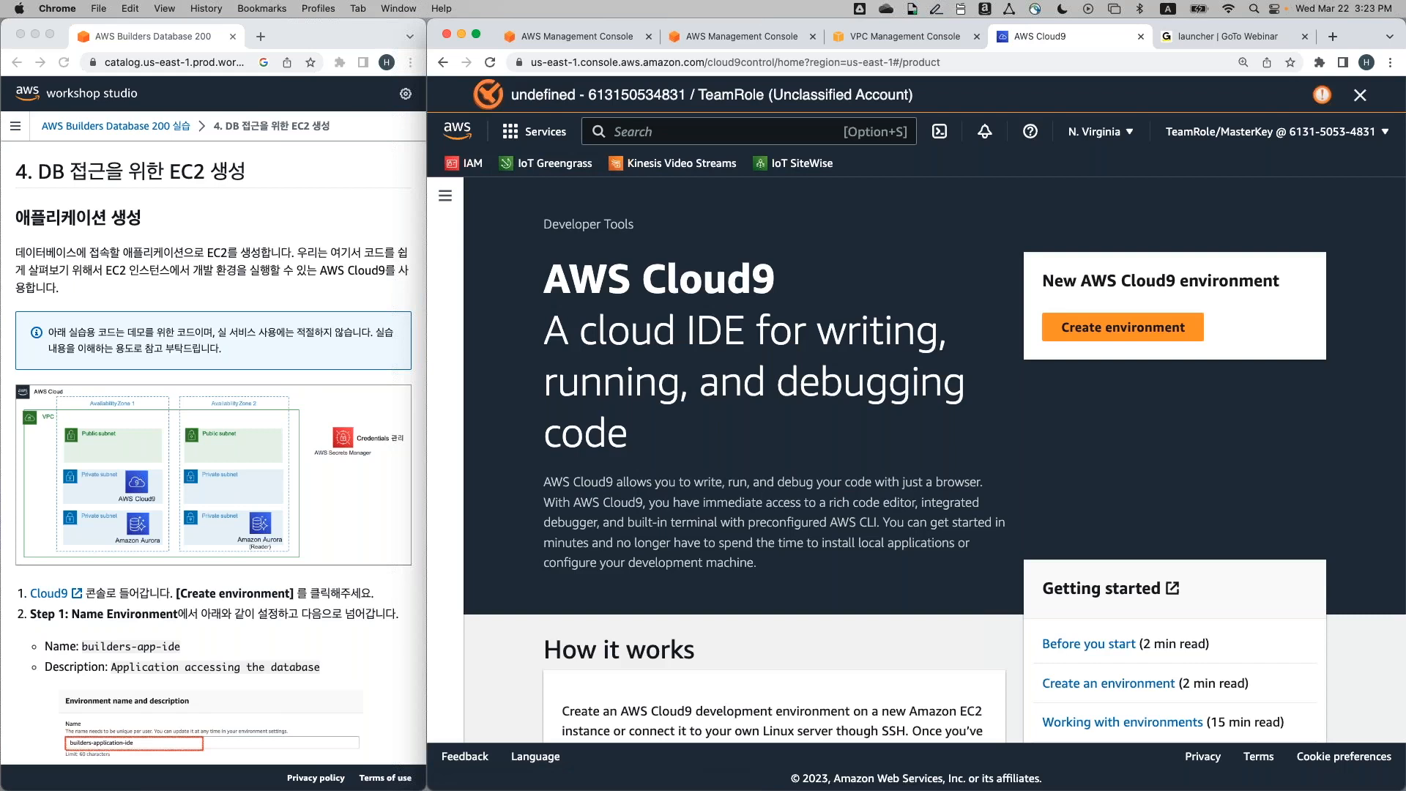
left_click(1080, 340)
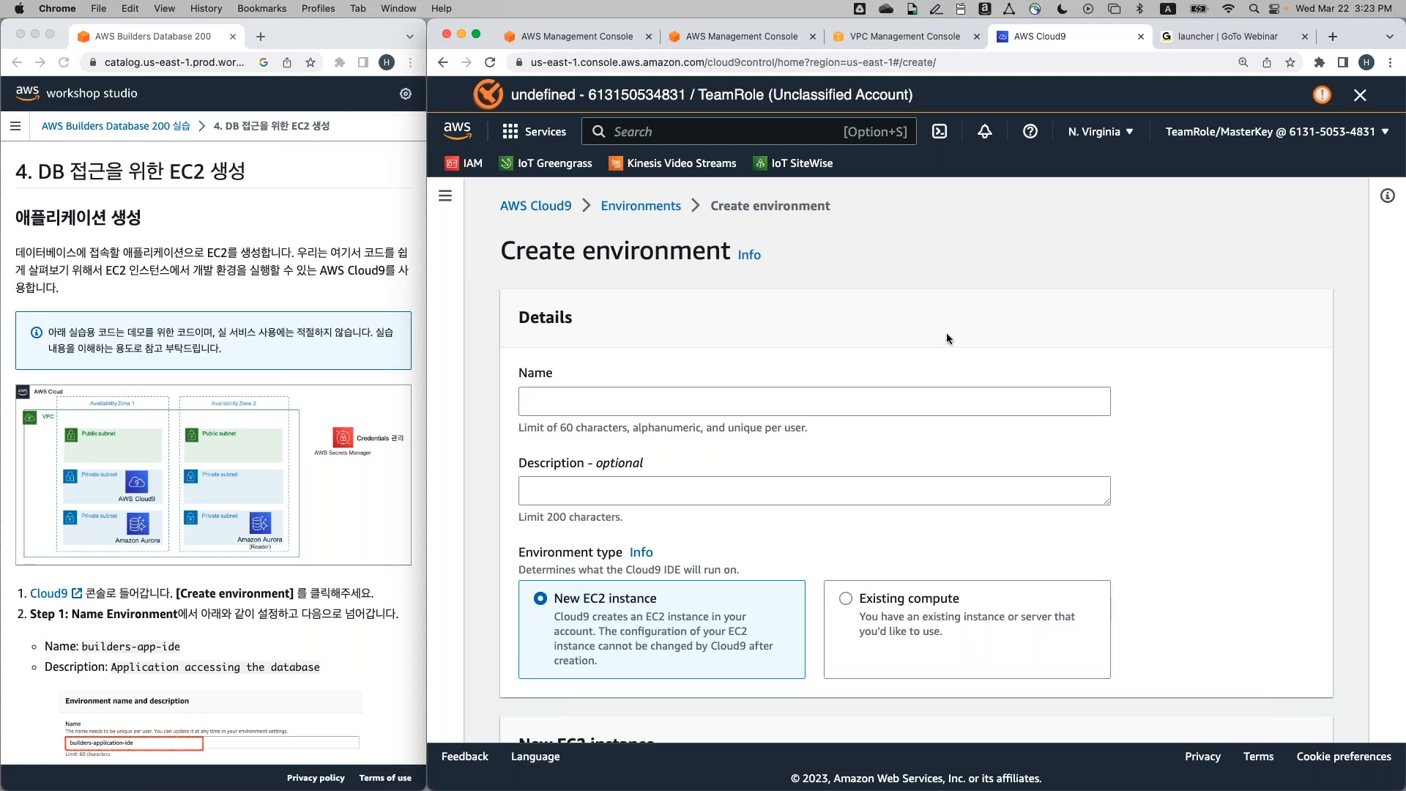
Enter builders-app-ide as the environment name and 'Application accessing the database' as its description
scroll(256, 547, "down", 5)
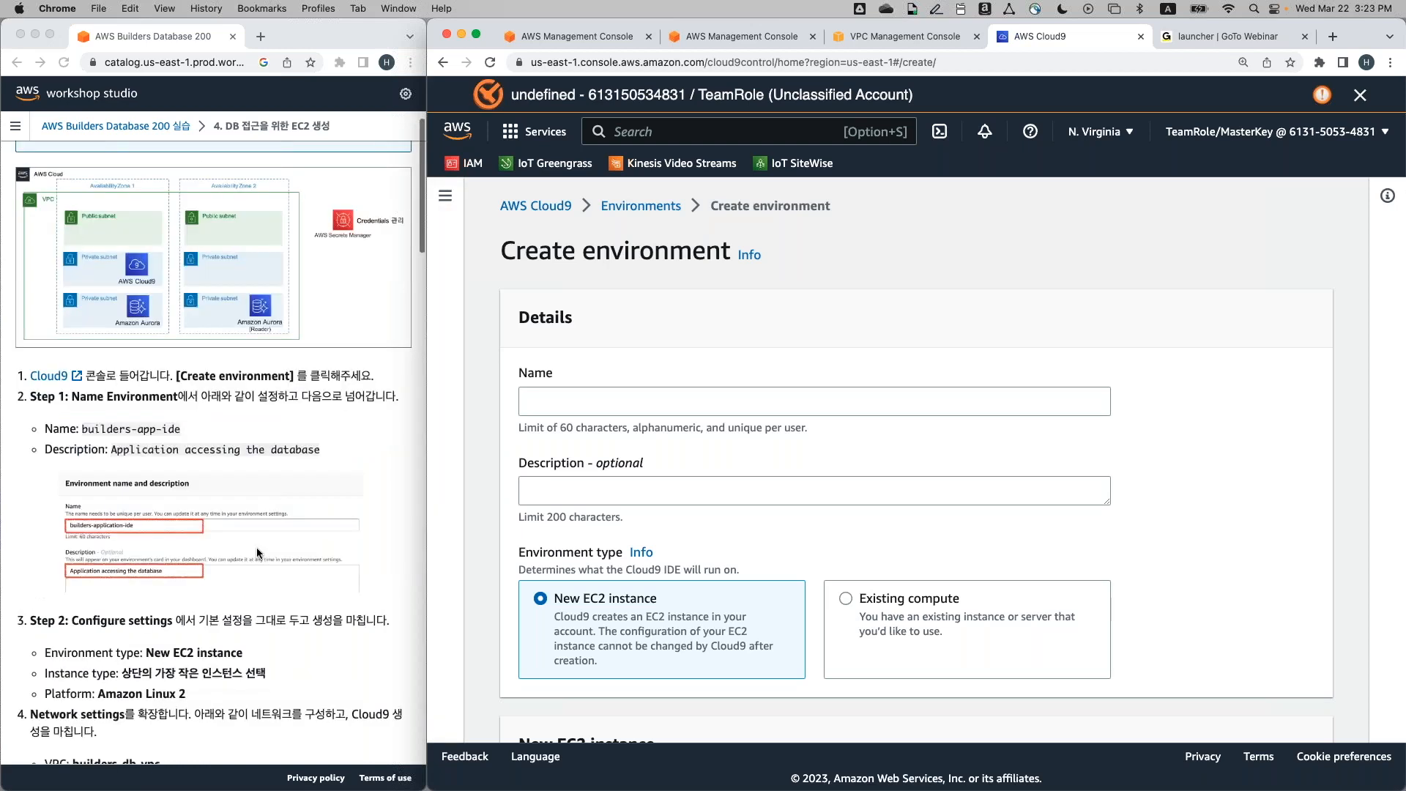
scroll(760, 337, "down", 1)
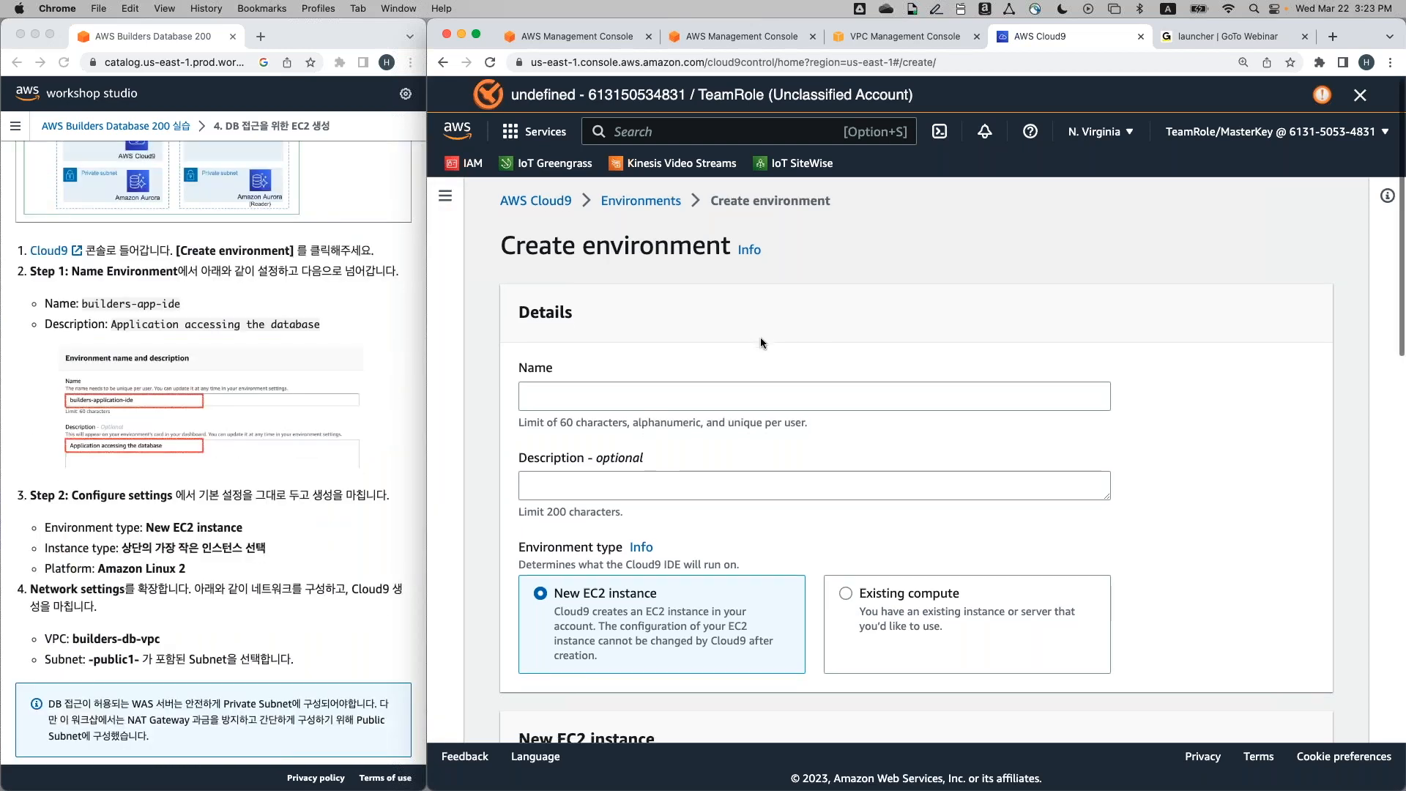
scroll(760, 341, "down", 1)
left_click(757, 357)
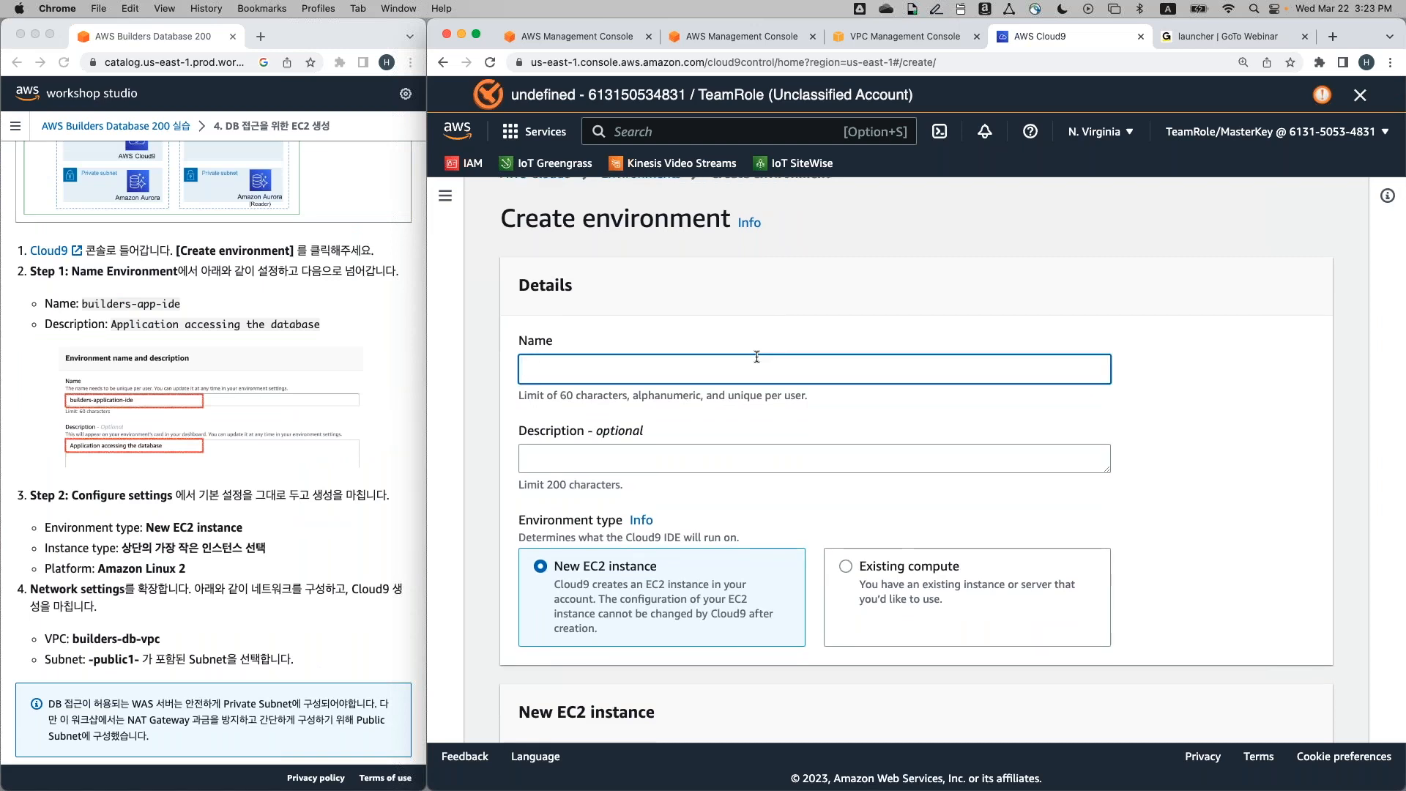
type("builders-app-")
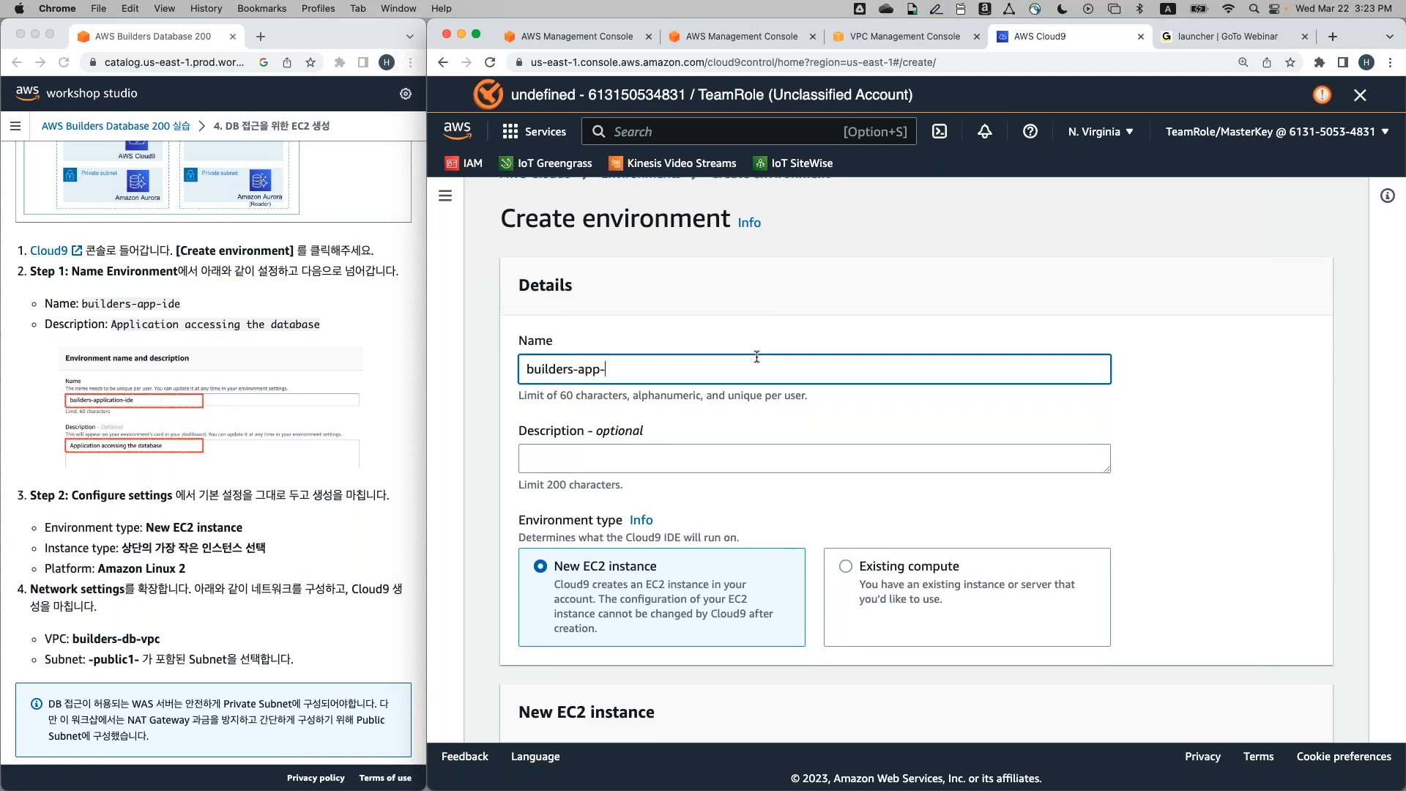
type("ide")
key("Tab")
type("Ap")
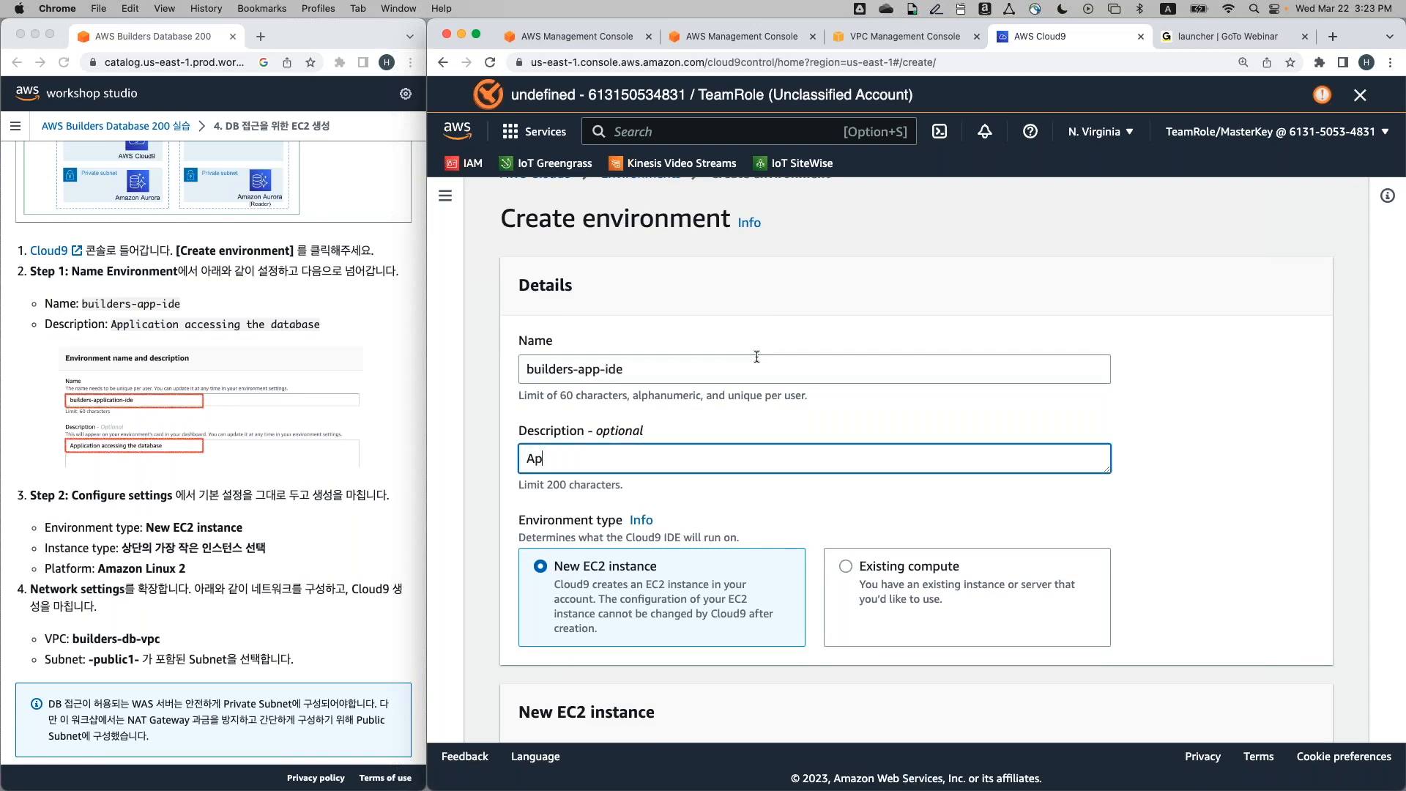
type("plication accessing the database")
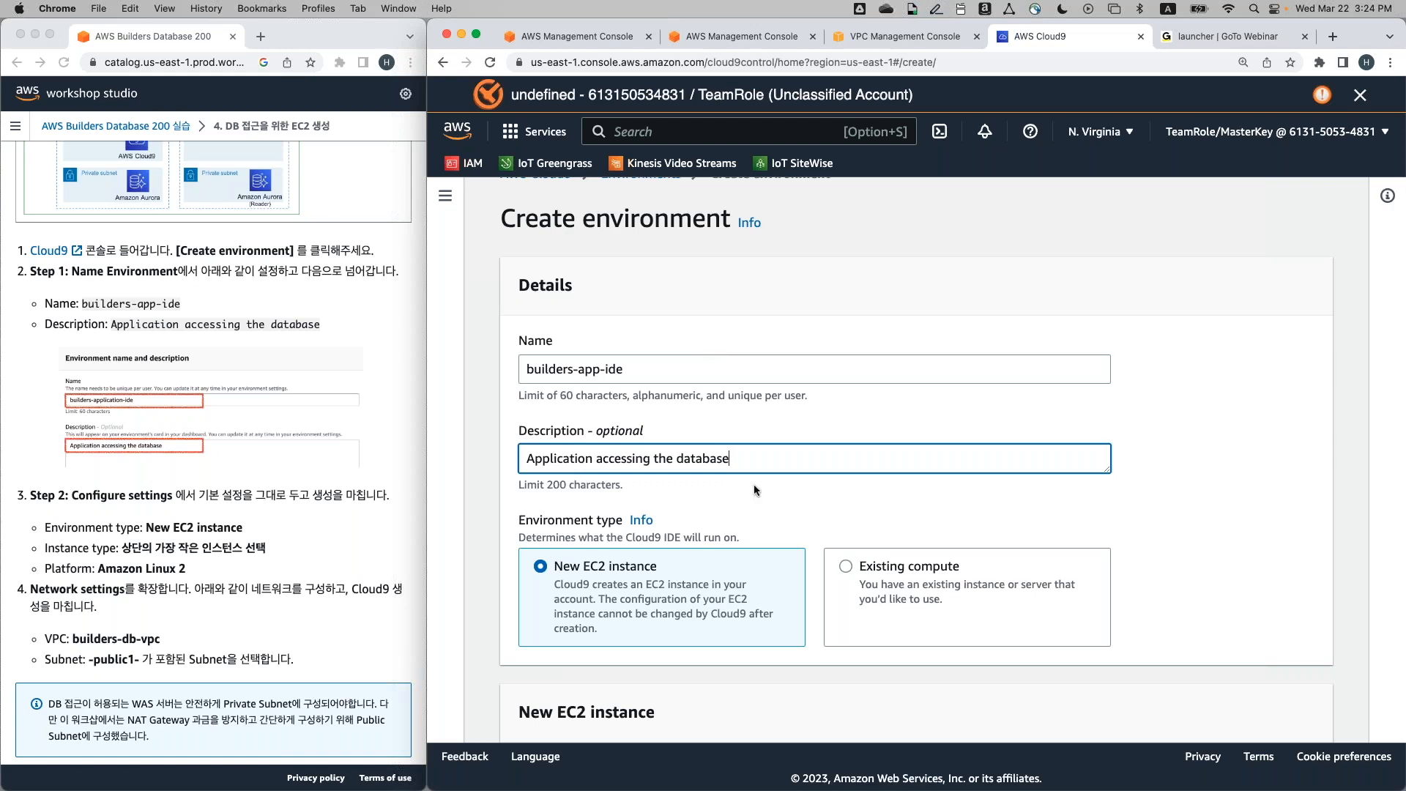
Keep the t2.micro instance type and choose Amazon Linux 2 as the platform
scroll(754, 485, "down", 5)
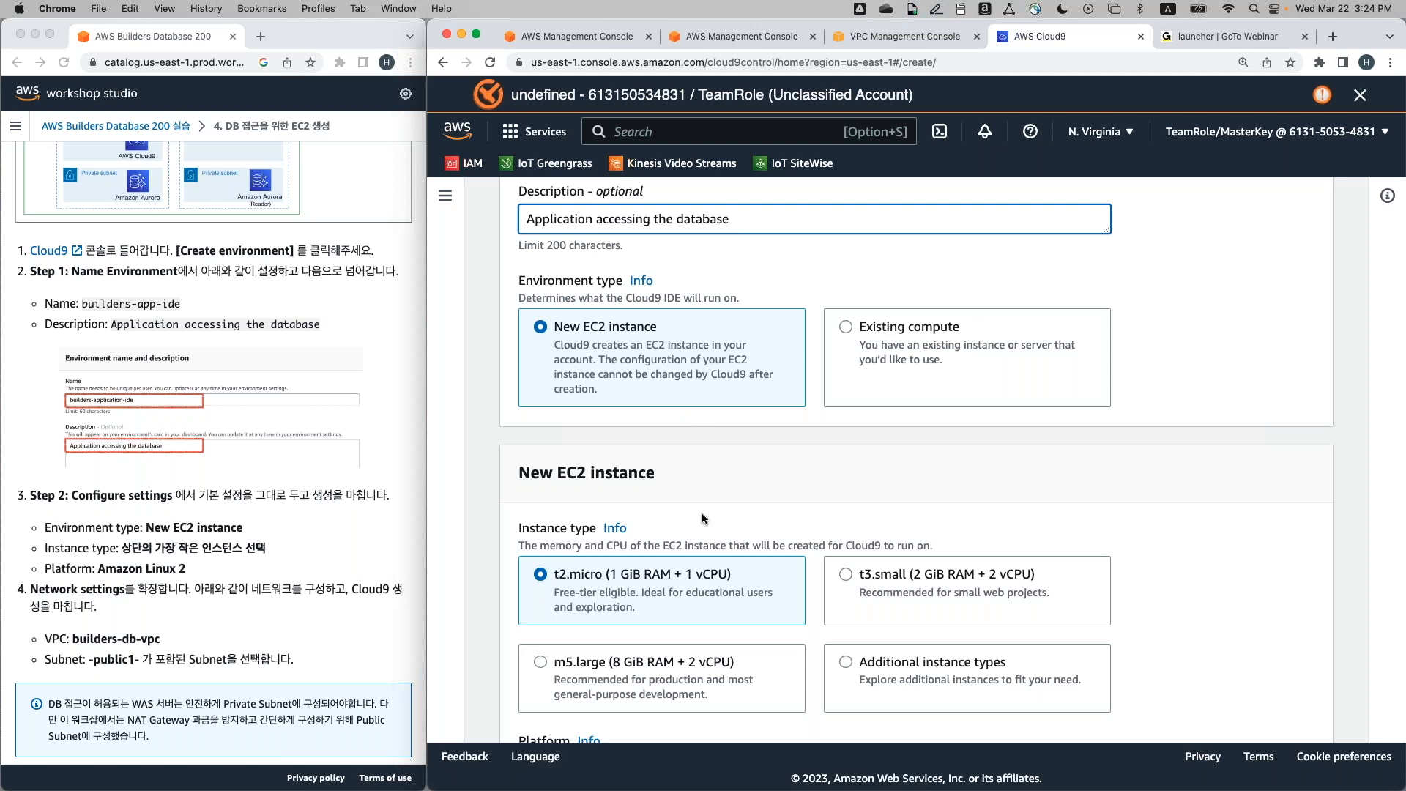
scroll(701, 517, "down", 3)
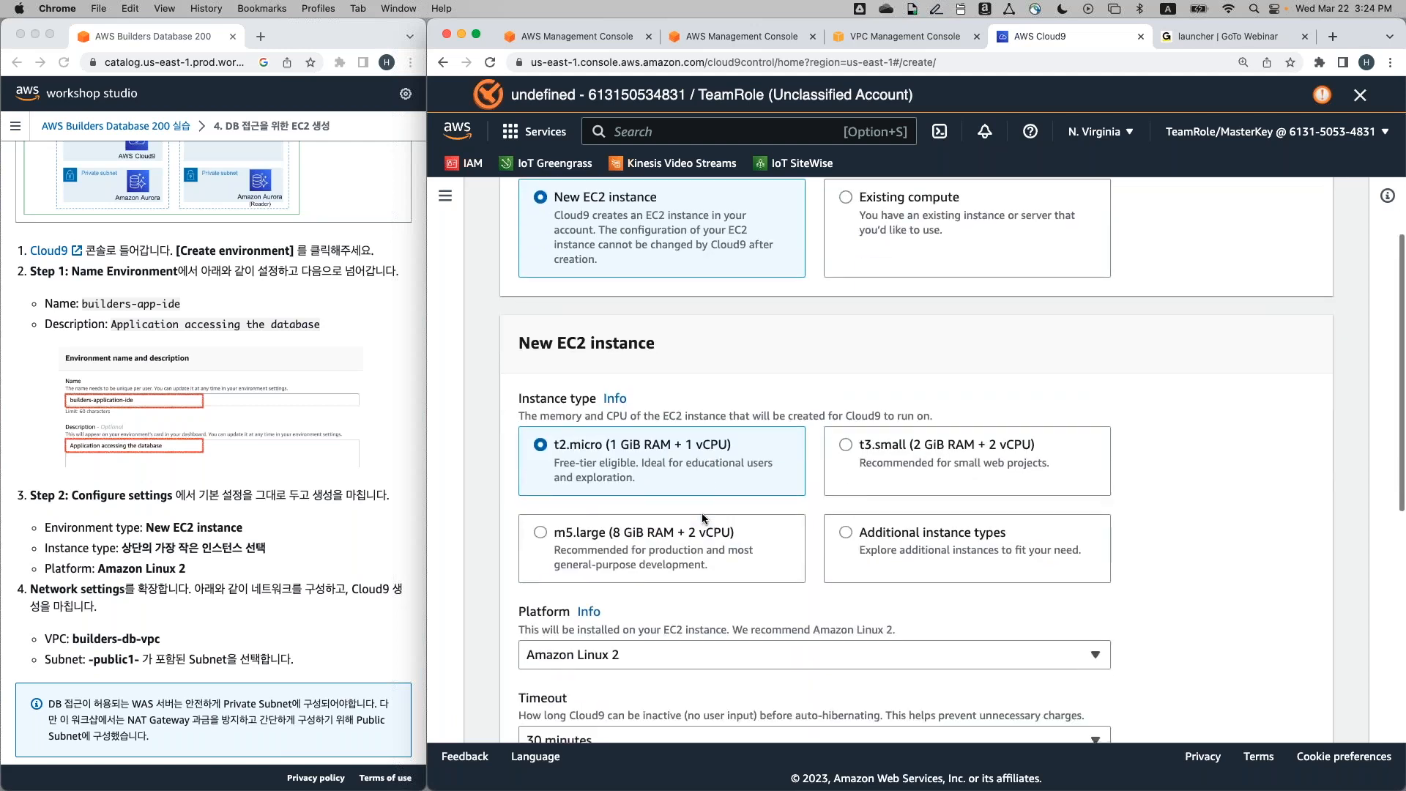
scroll(702, 518, "down", 2)
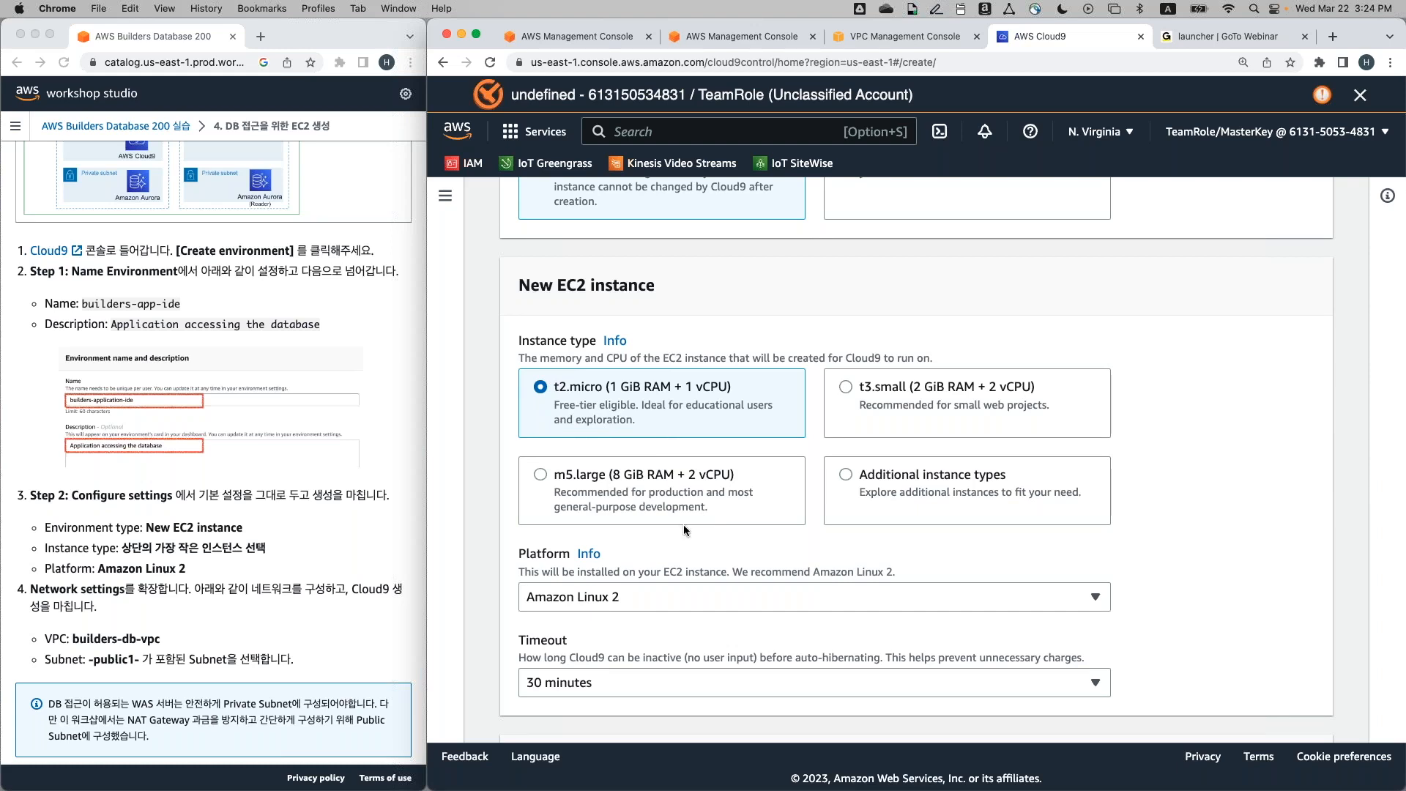
scroll(683, 524, "down", 3)
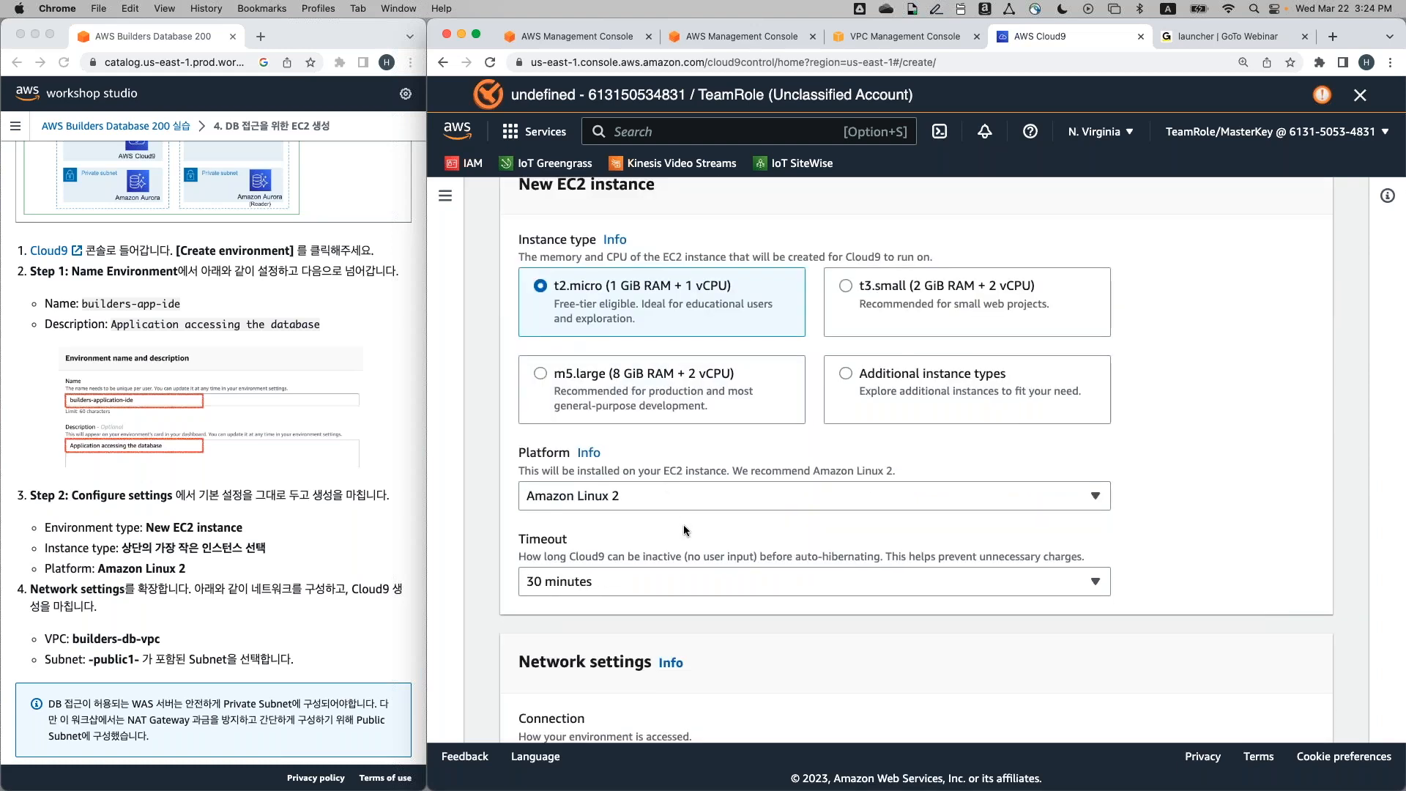
left_click(700, 493)
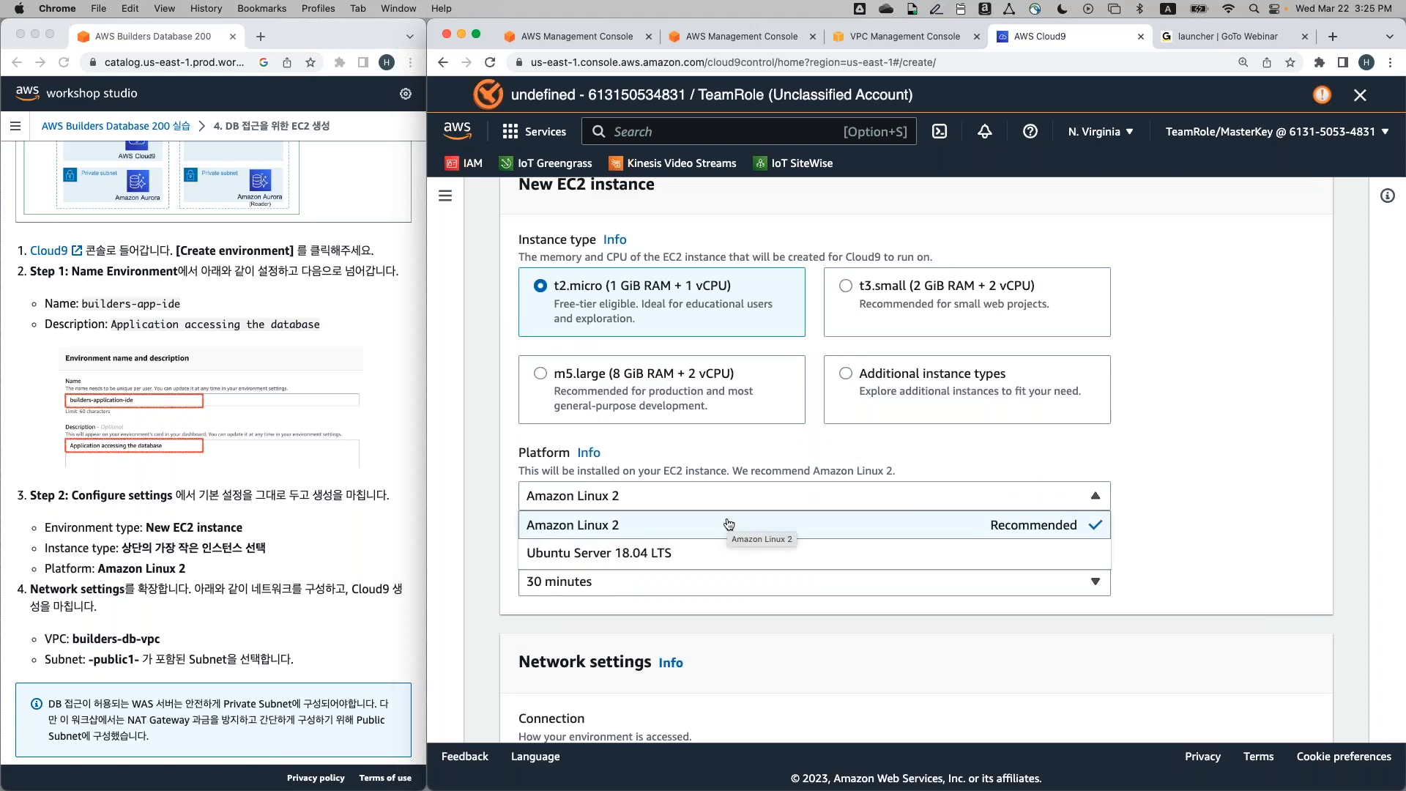
left_click(762, 533)
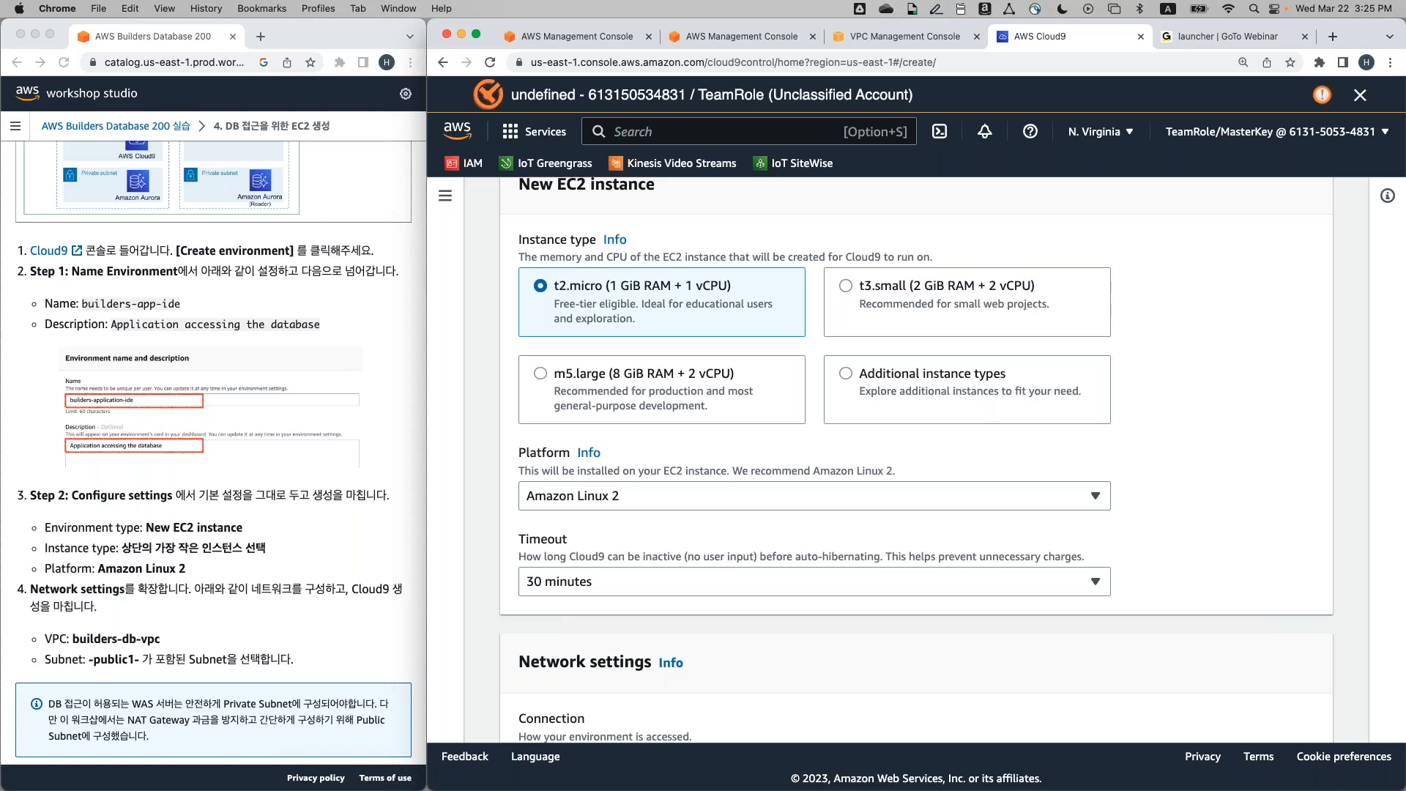
scroll(628, 559, "down", 5)
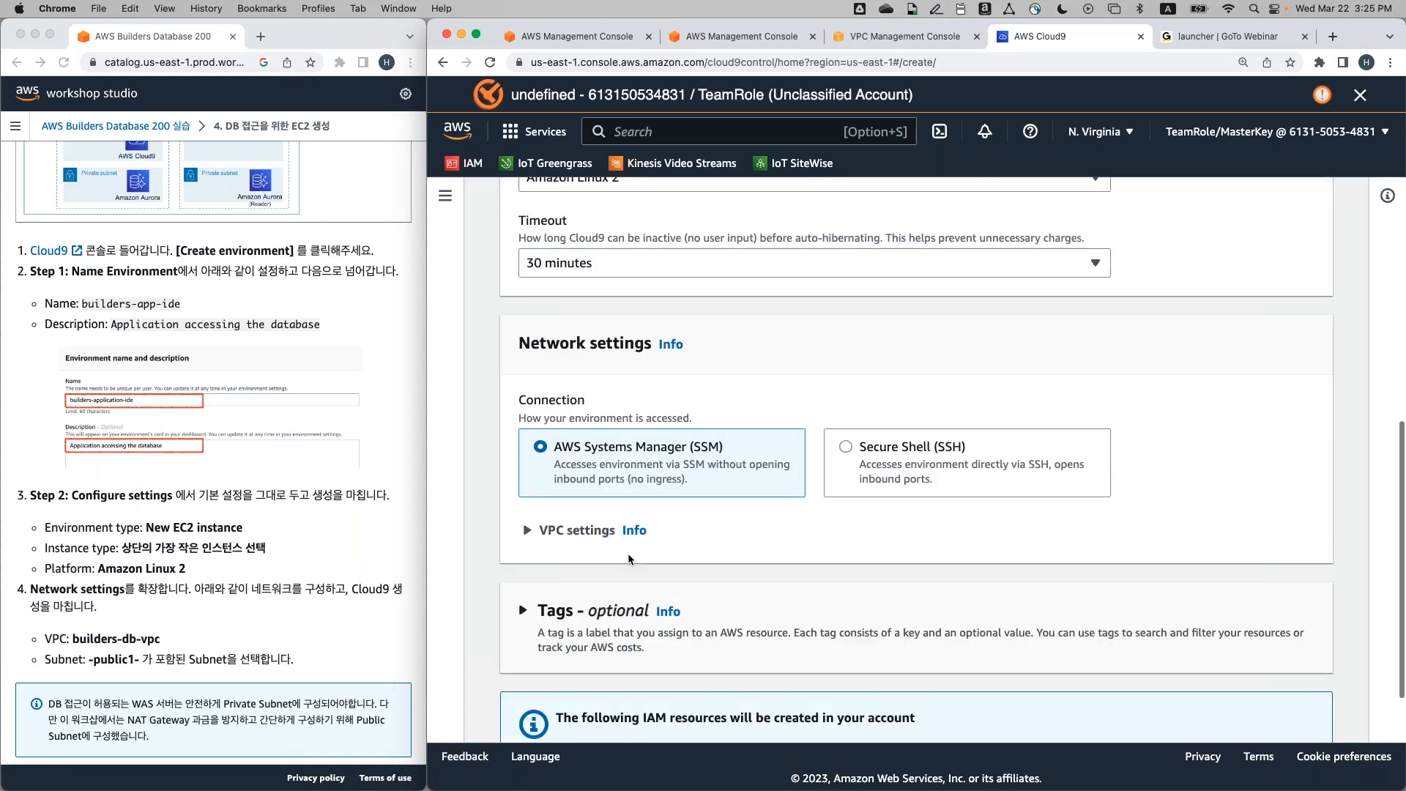
scroll(628, 559, "up", 1)
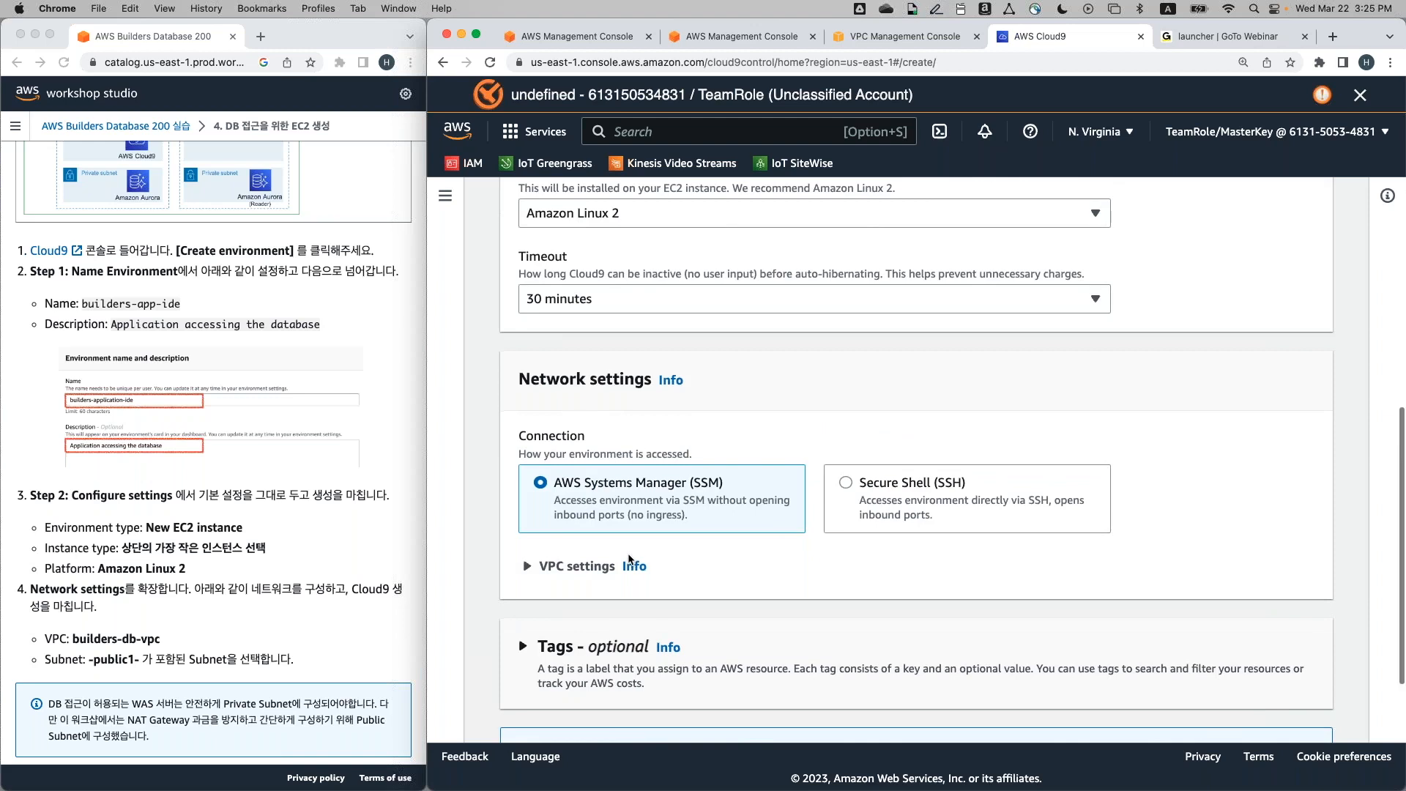
scroll(629, 558, "down", 1)
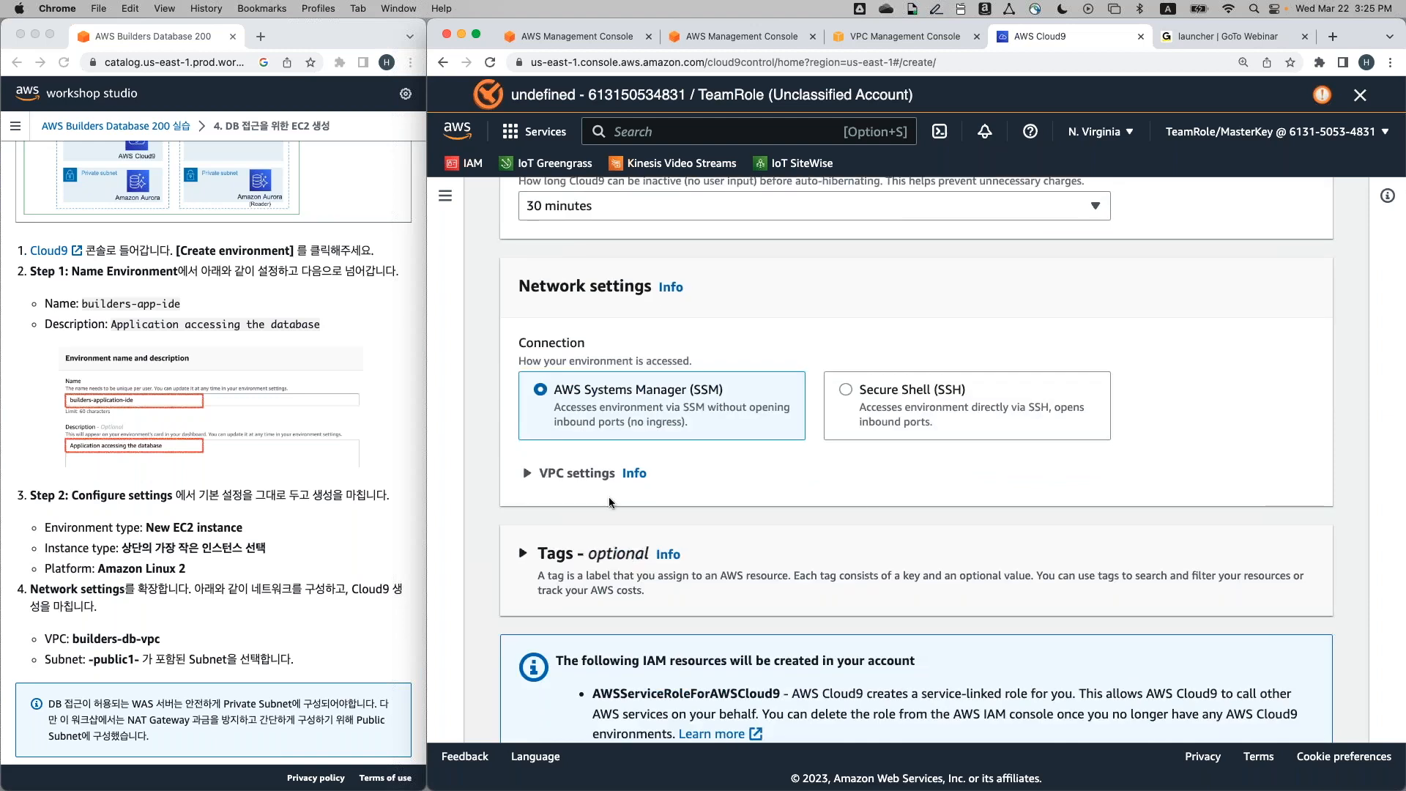
Under VPC settings, select vpc-0228c71909ca1ac33 (builders-db-vpc) as the environment's VPC
left_click(590, 481)
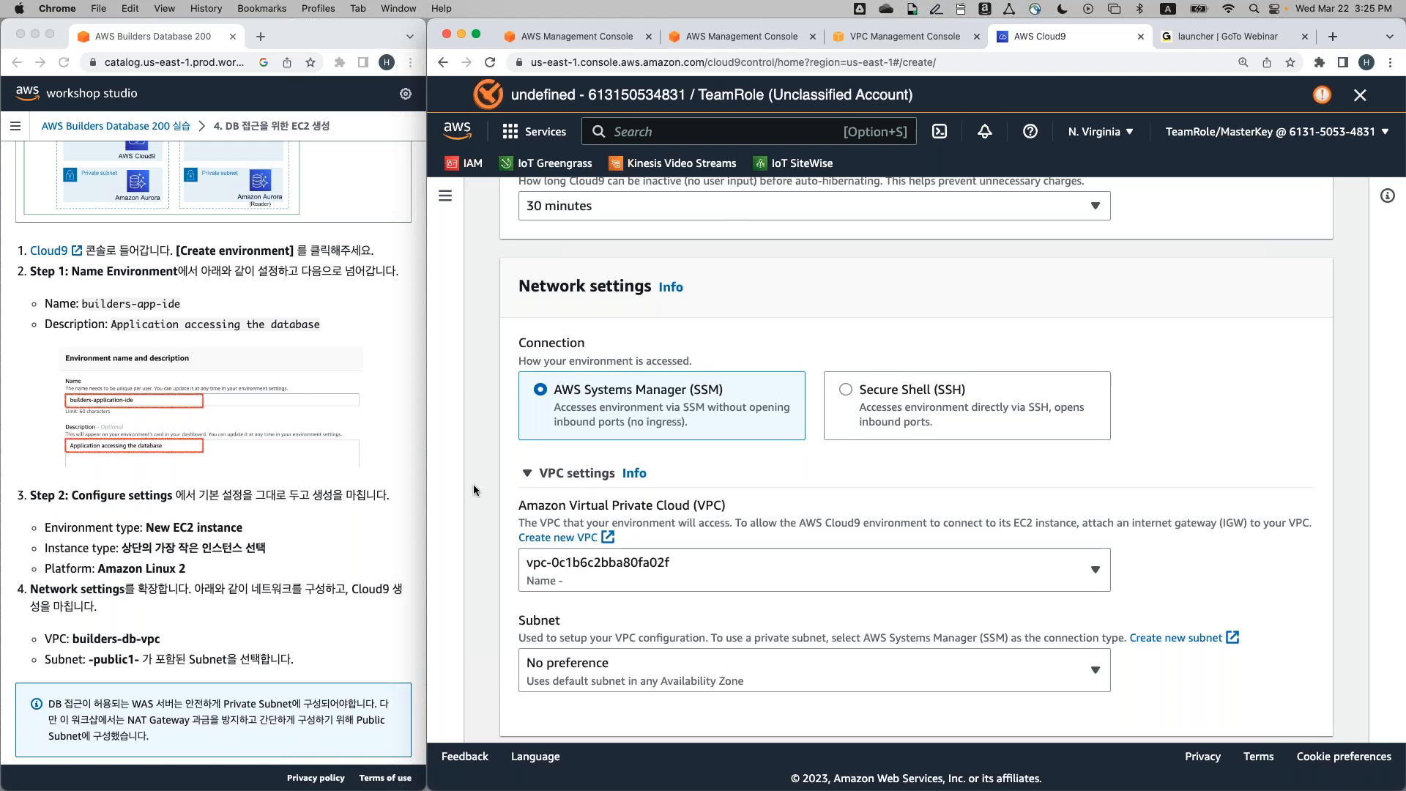
scroll(470, 492, "down", 3)
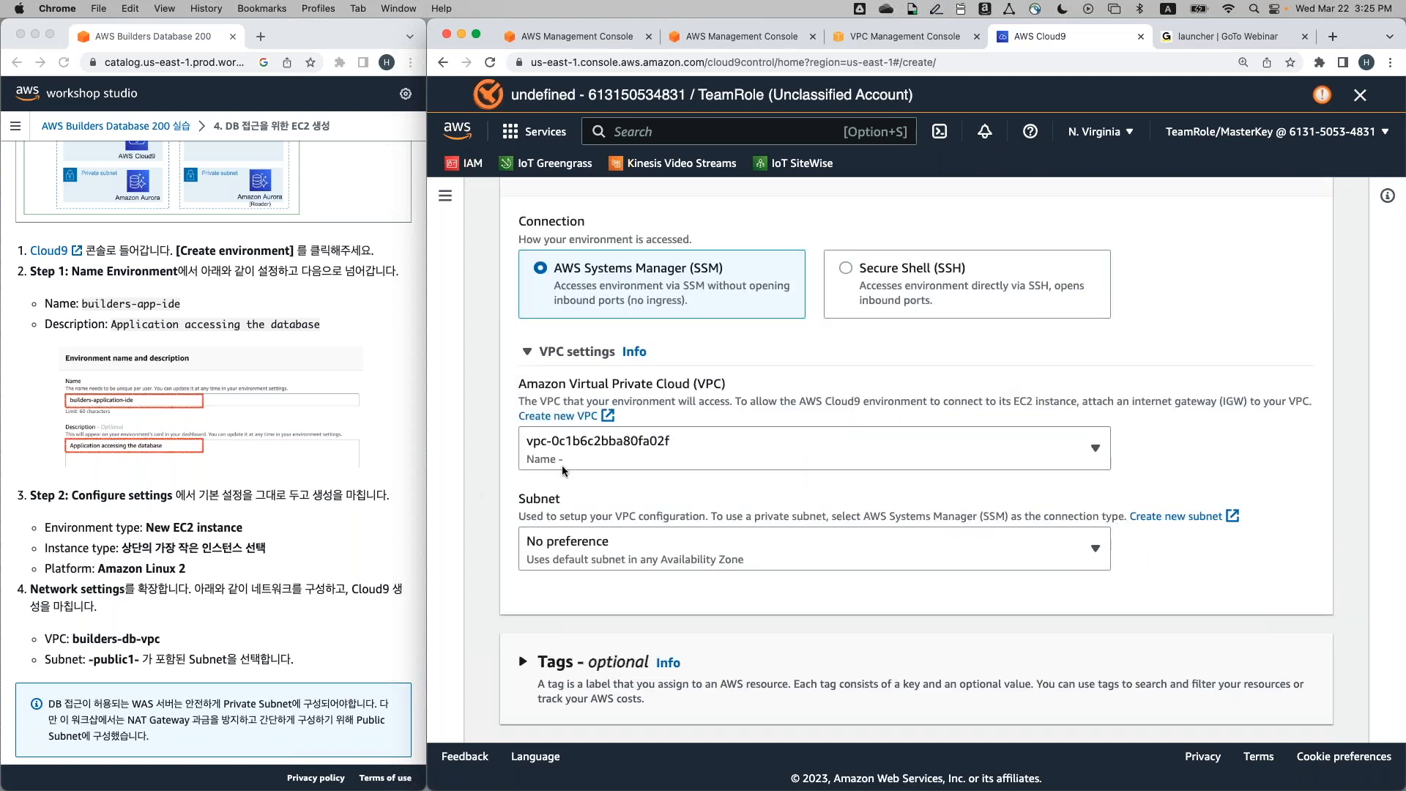
left_click(717, 443)
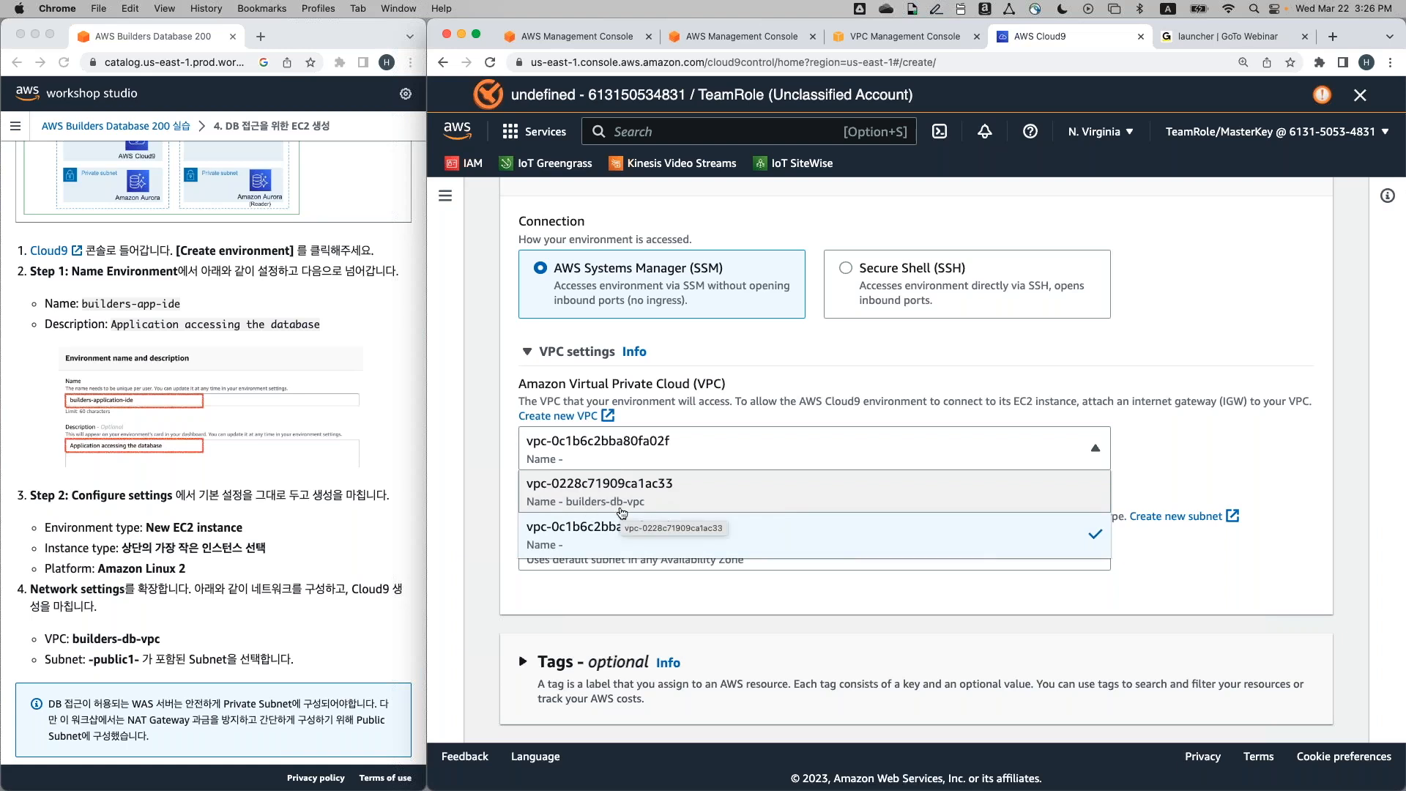
left_click(656, 504)
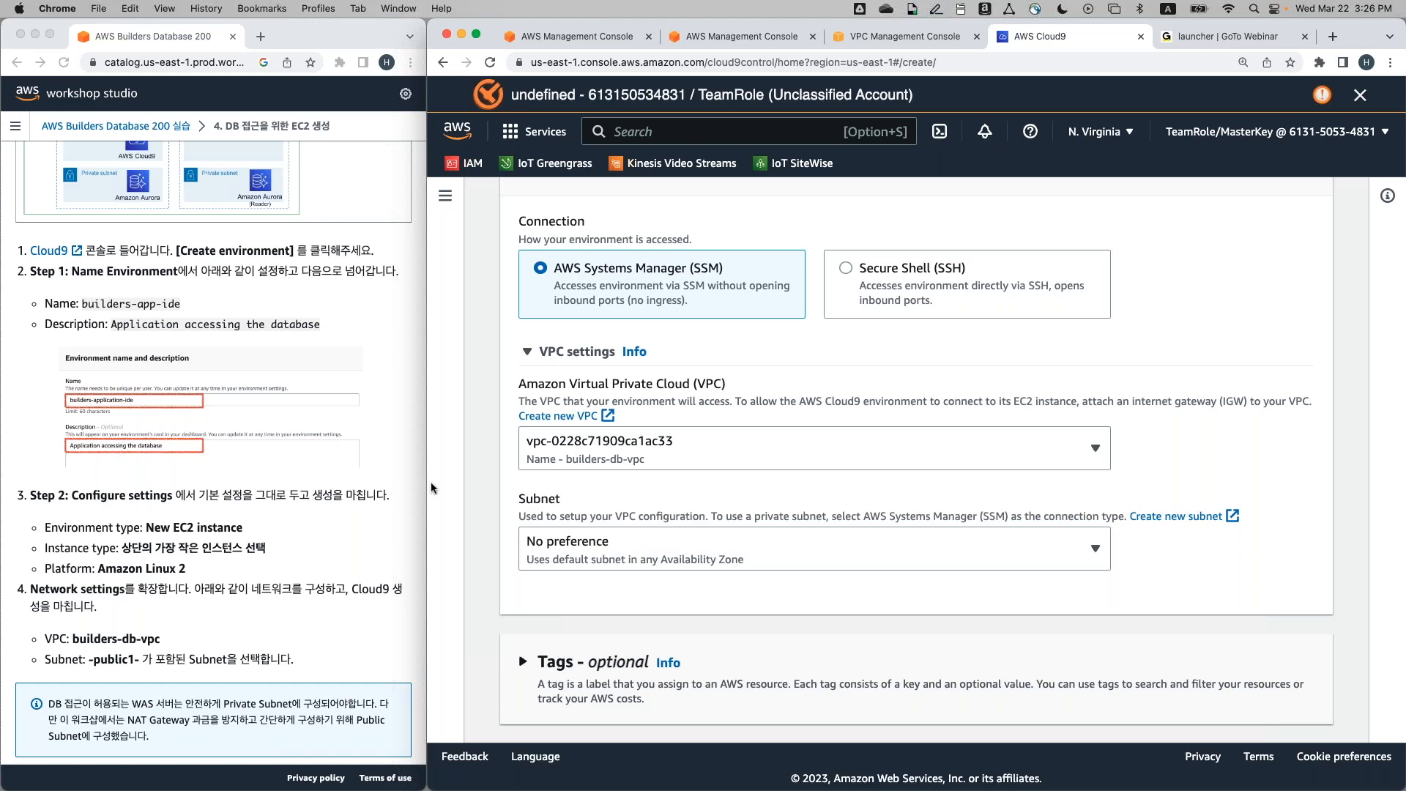
scroll(333, 545, "down", 5)
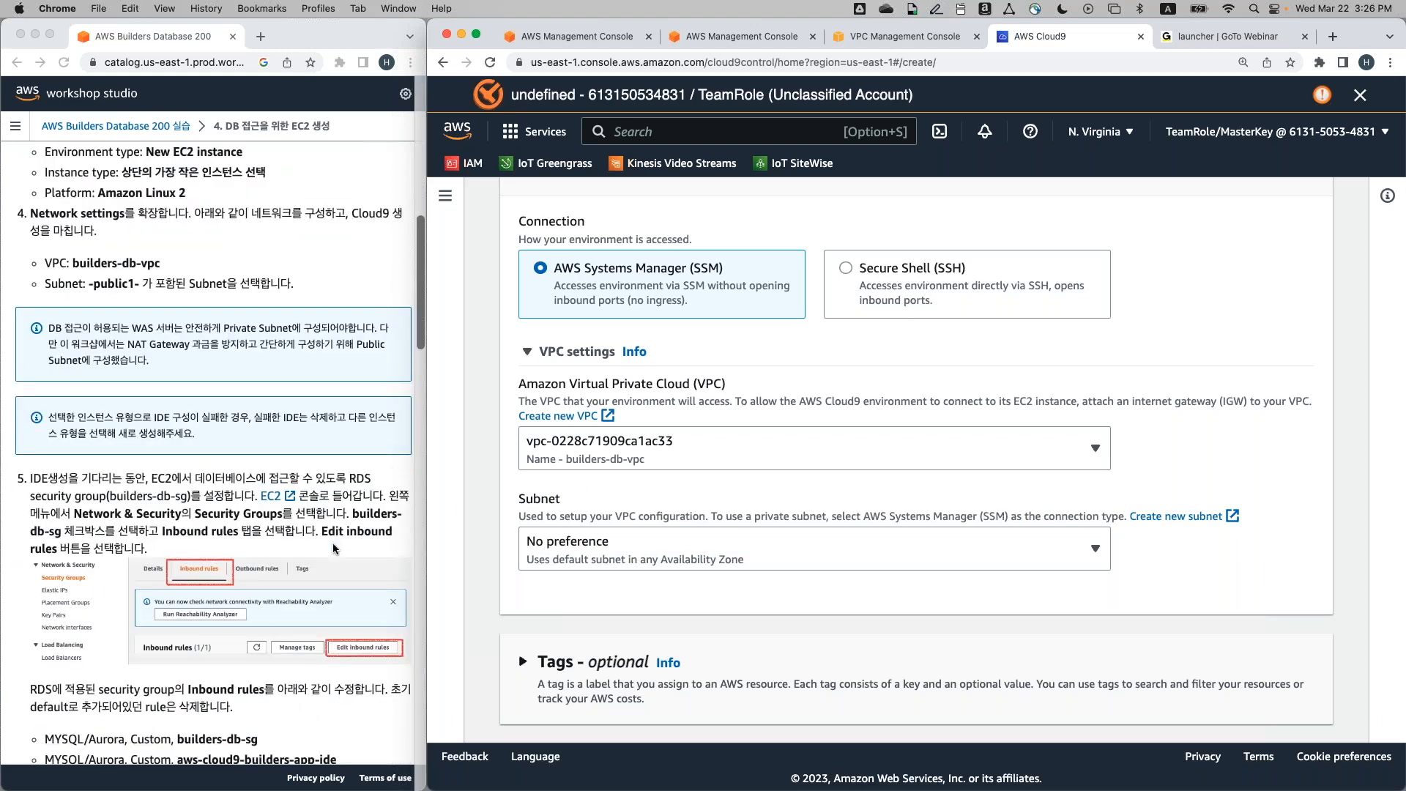
scroll(622, 549, "down", 3)
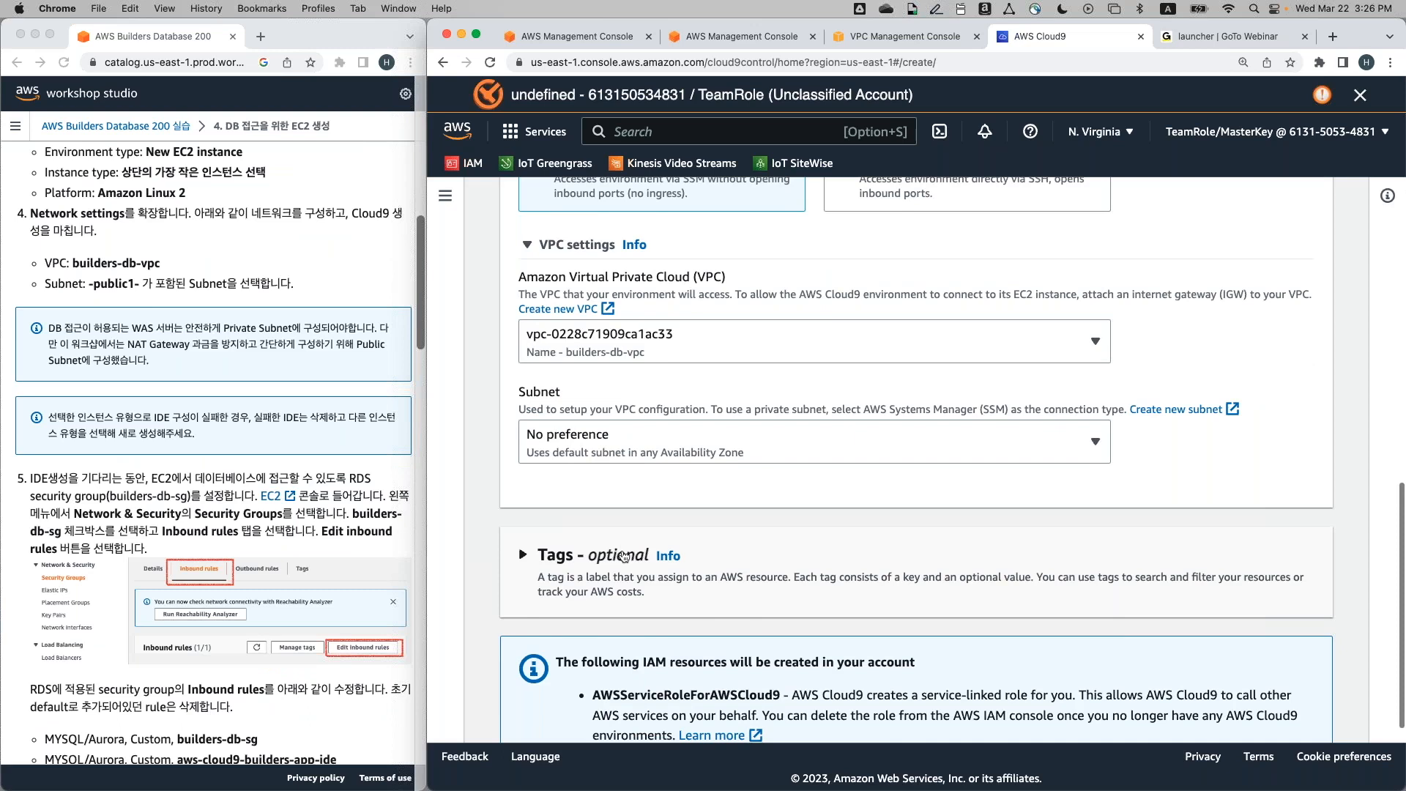
left_click(687, 440)
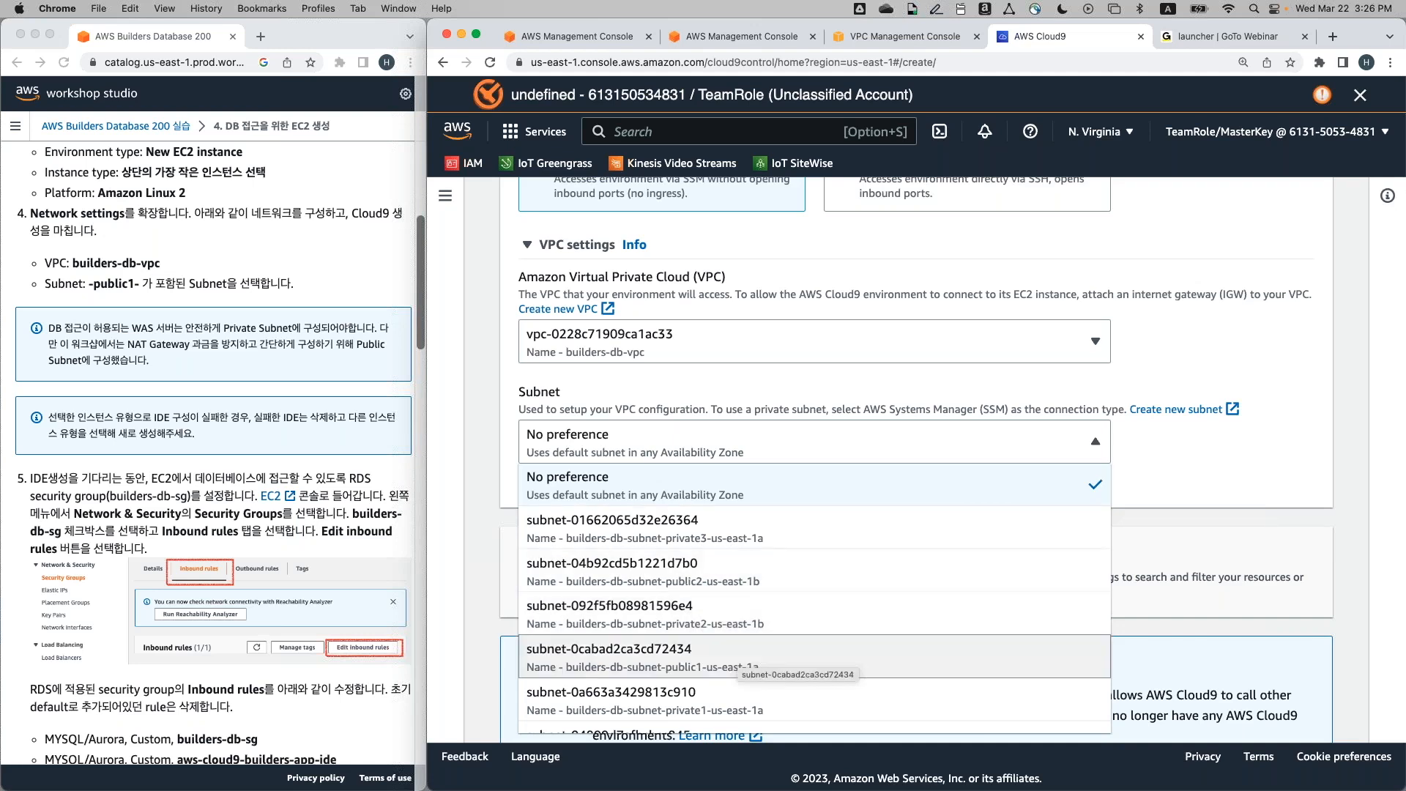
Select subnet-0cabad2ca3cd72434 (builders-db-subnet-public1-us-east-1a) as the environment's subnet
scroll(739, 658, "down", 1)
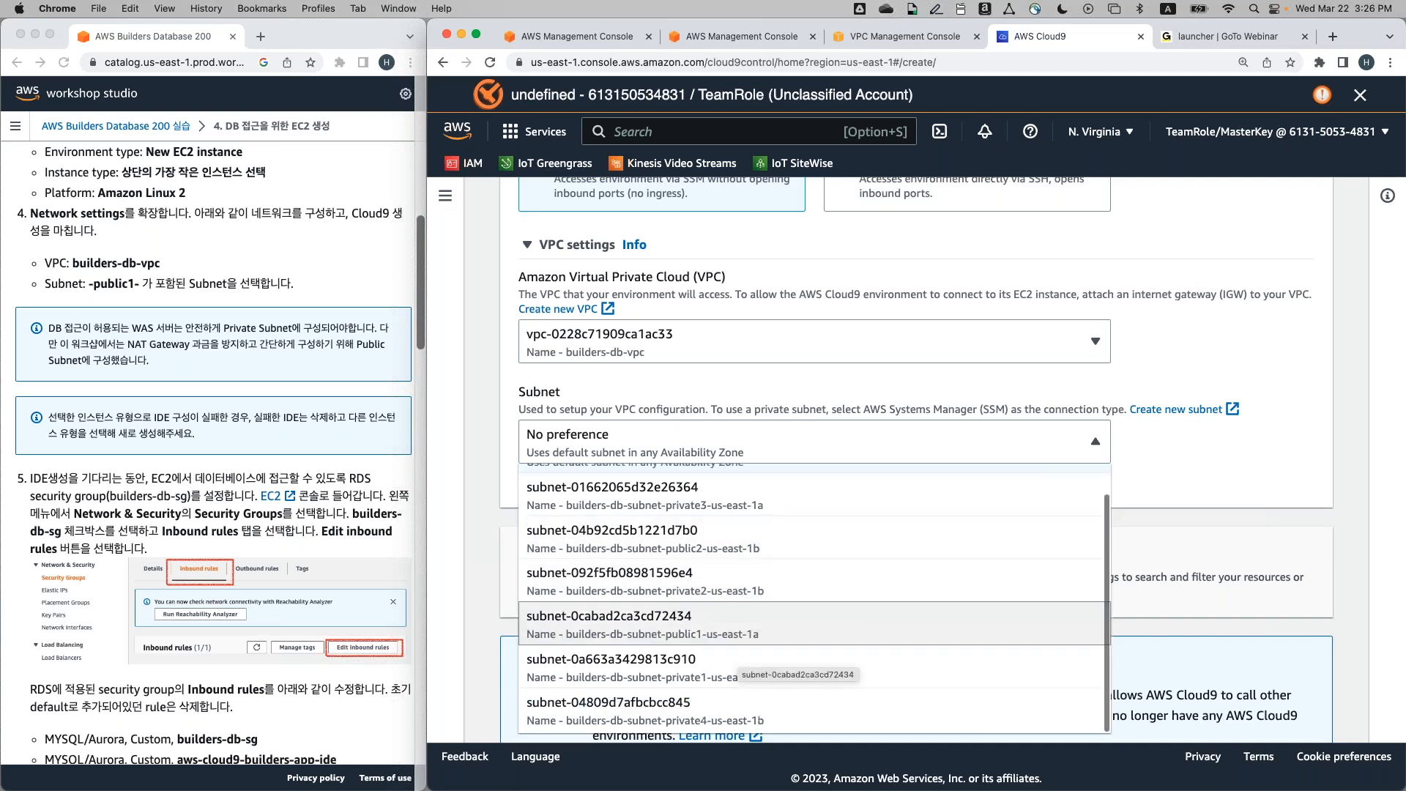
left_click(712, 621)
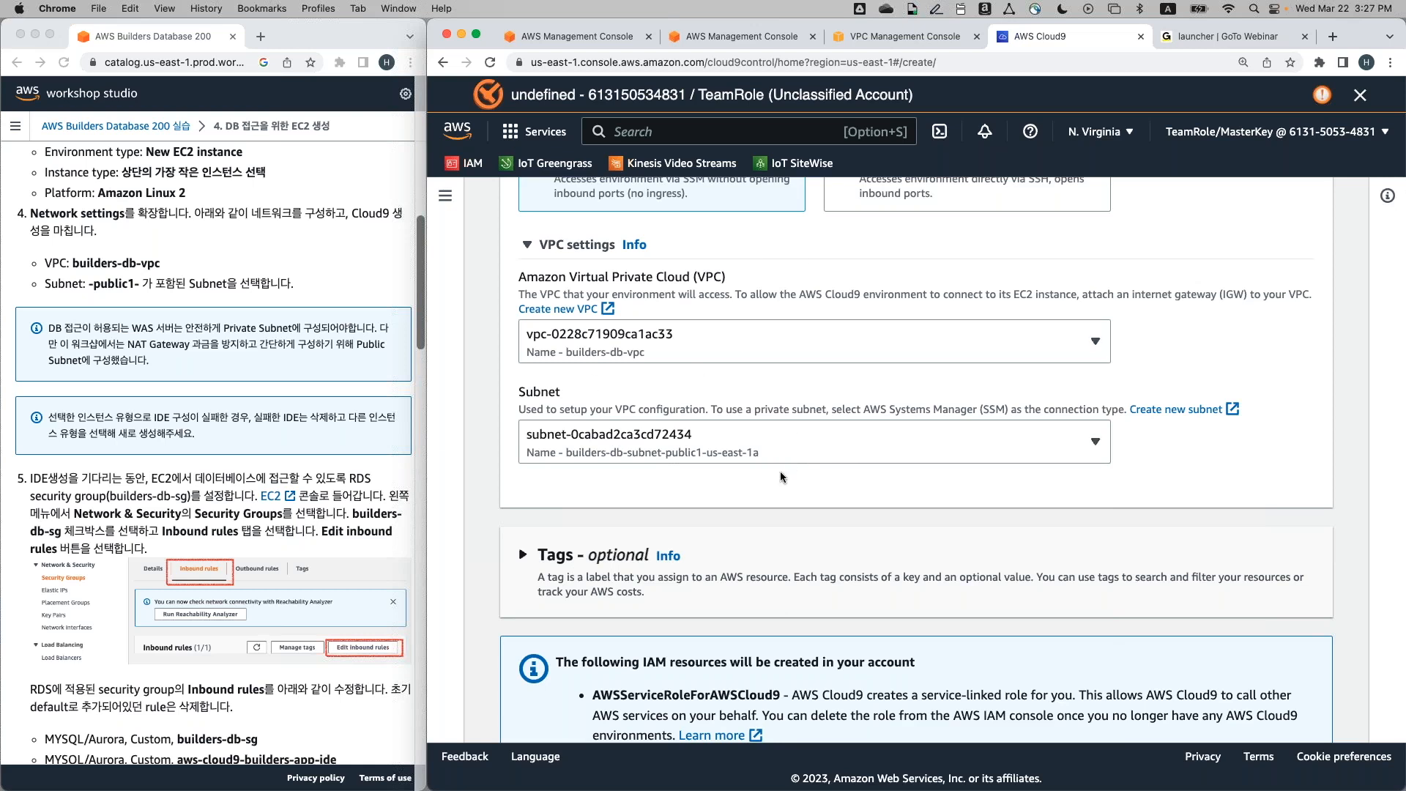
scroll(1028, 511, "down", 5)
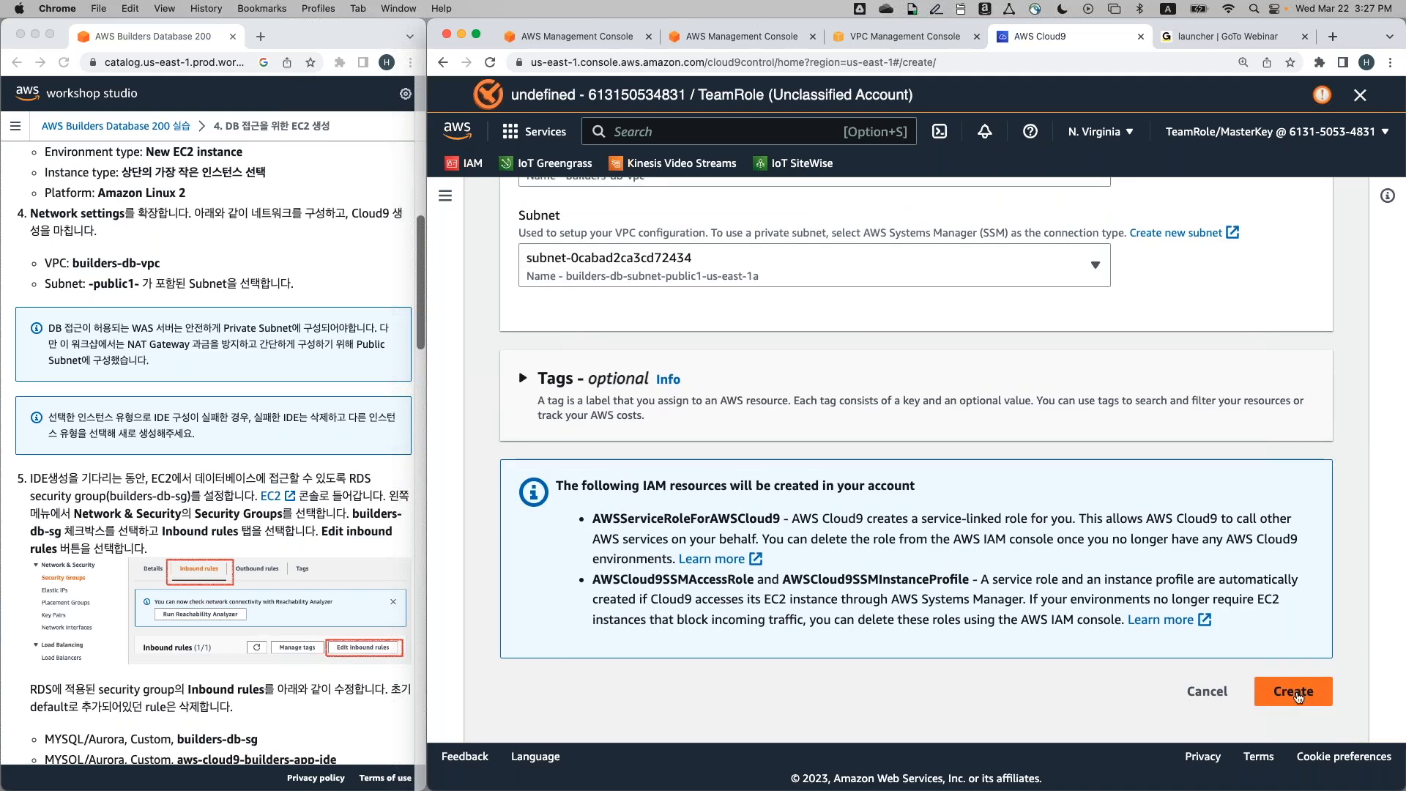
Create the builders-app-ide environment, launch its IDE in a new tab, and wait for creation to succeed
left_click(1294, 693)
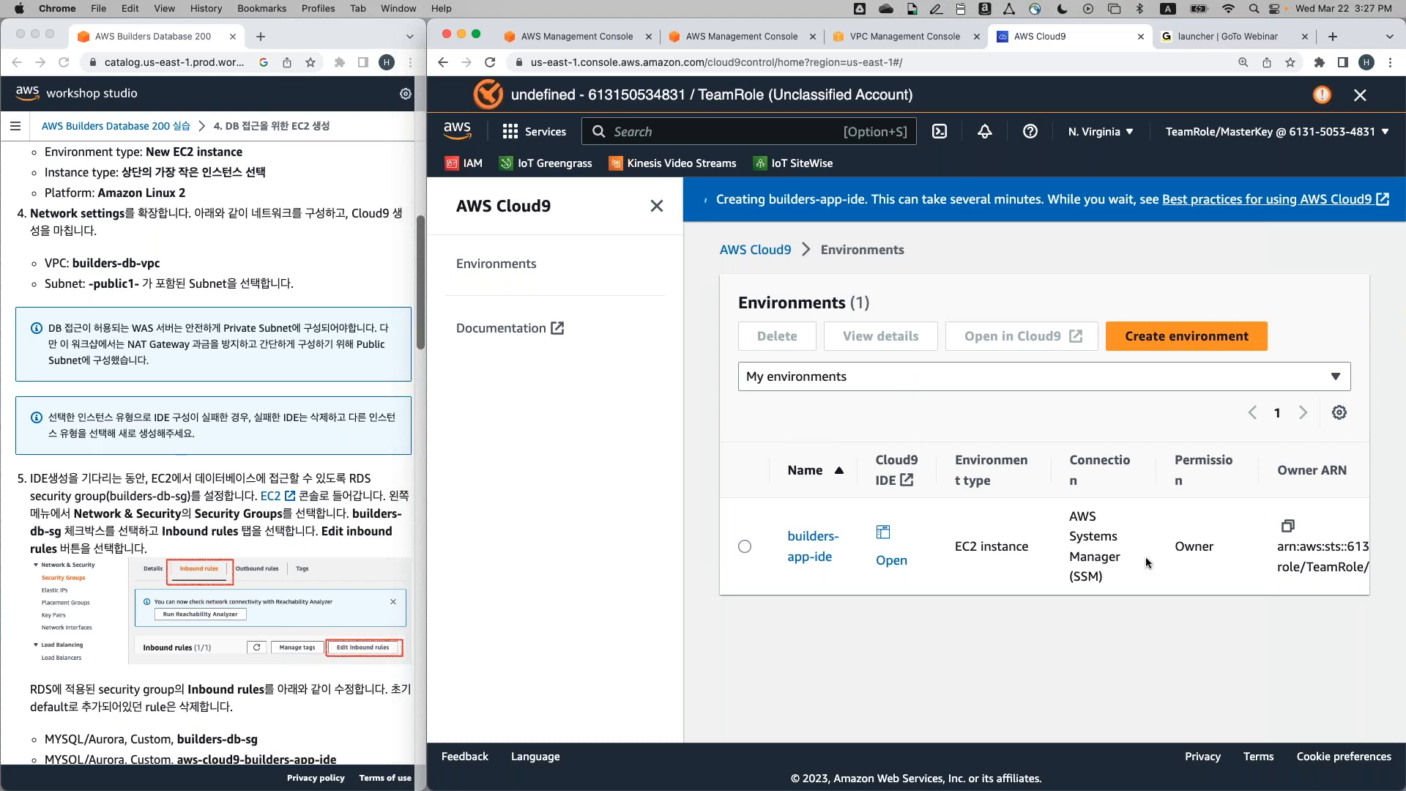
left_click(890, 560)
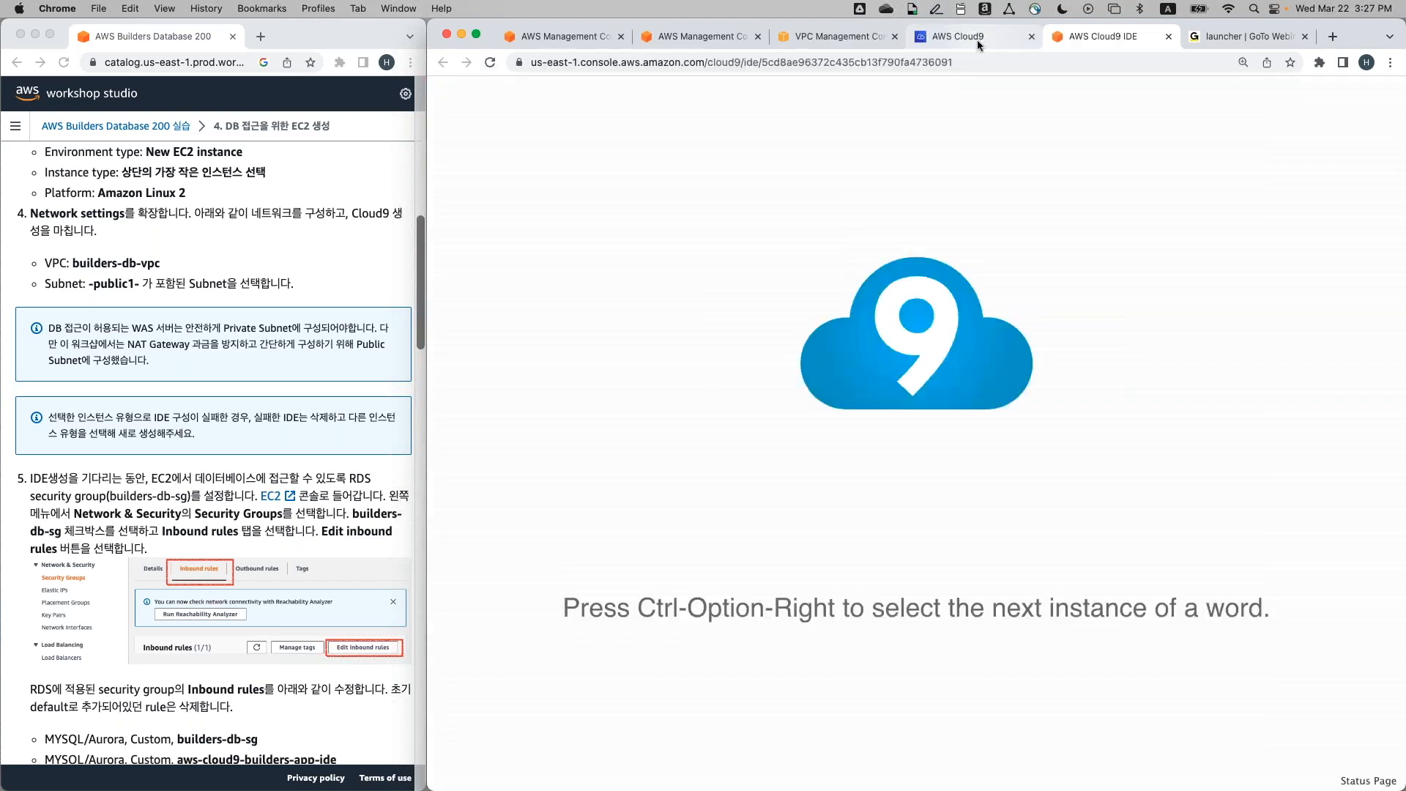
left_click(977, 39)
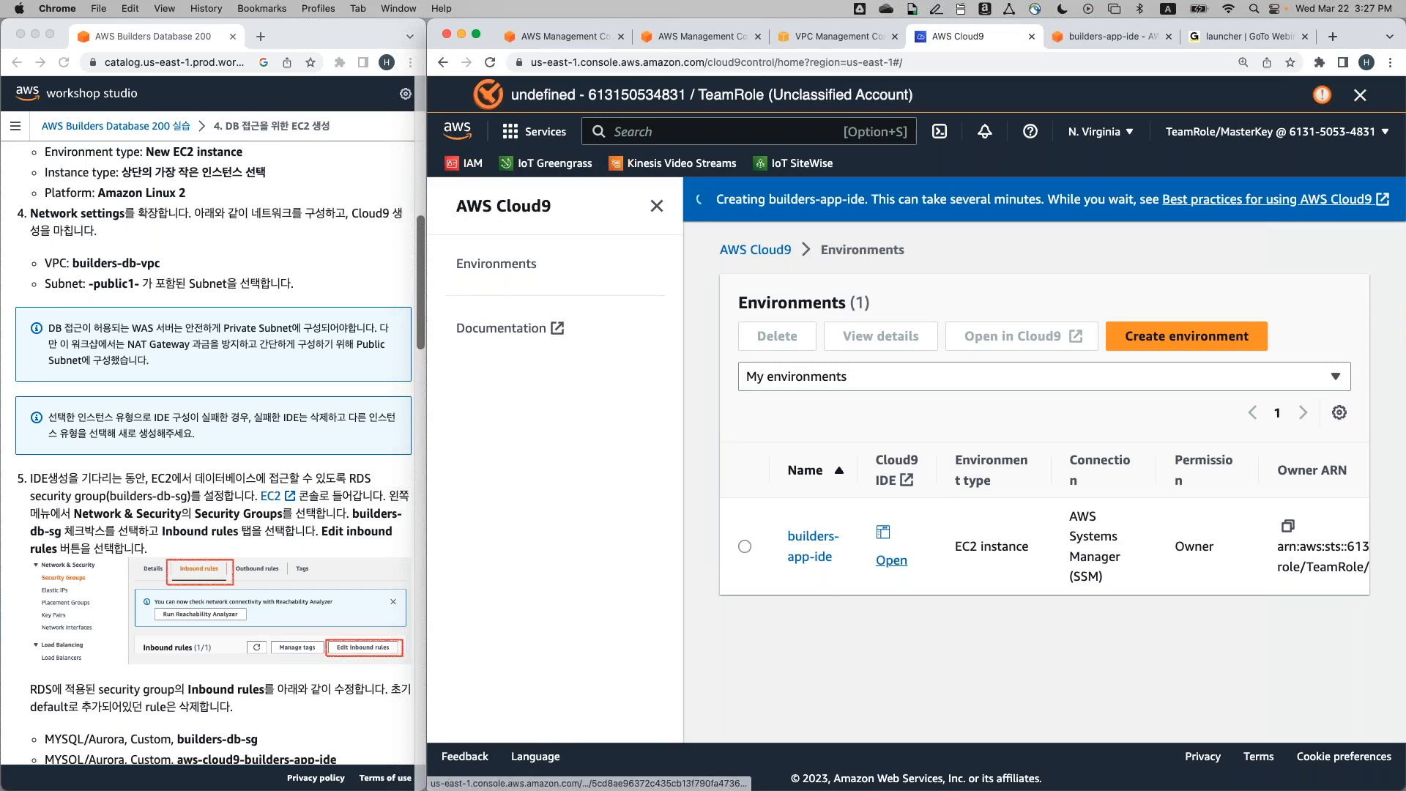
left_click(1097, 36)
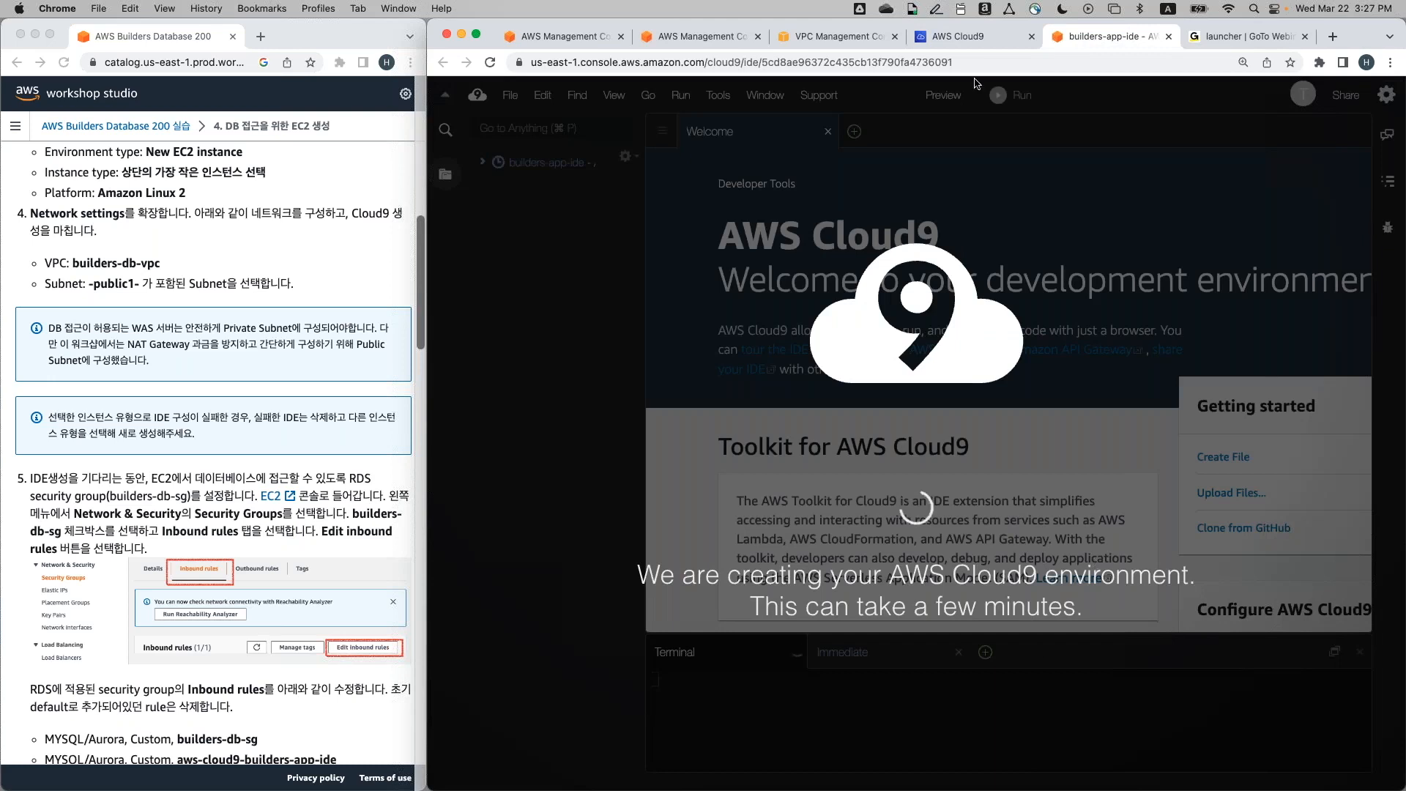
left_click(965, 43)
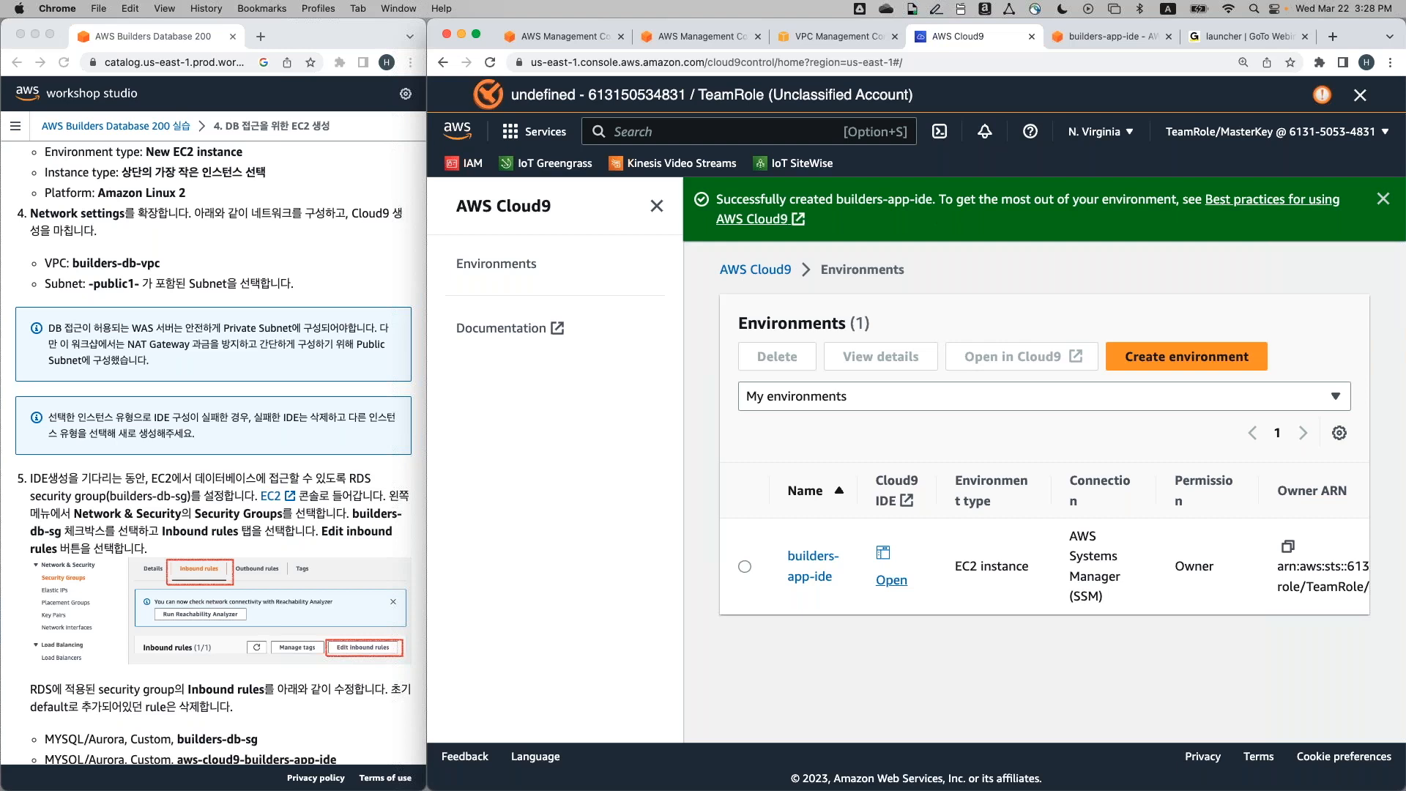
Search 'ec2' in the console and open the EC2 Dashboard for N. Virginia
left_click(723, 127)
type("ec2")
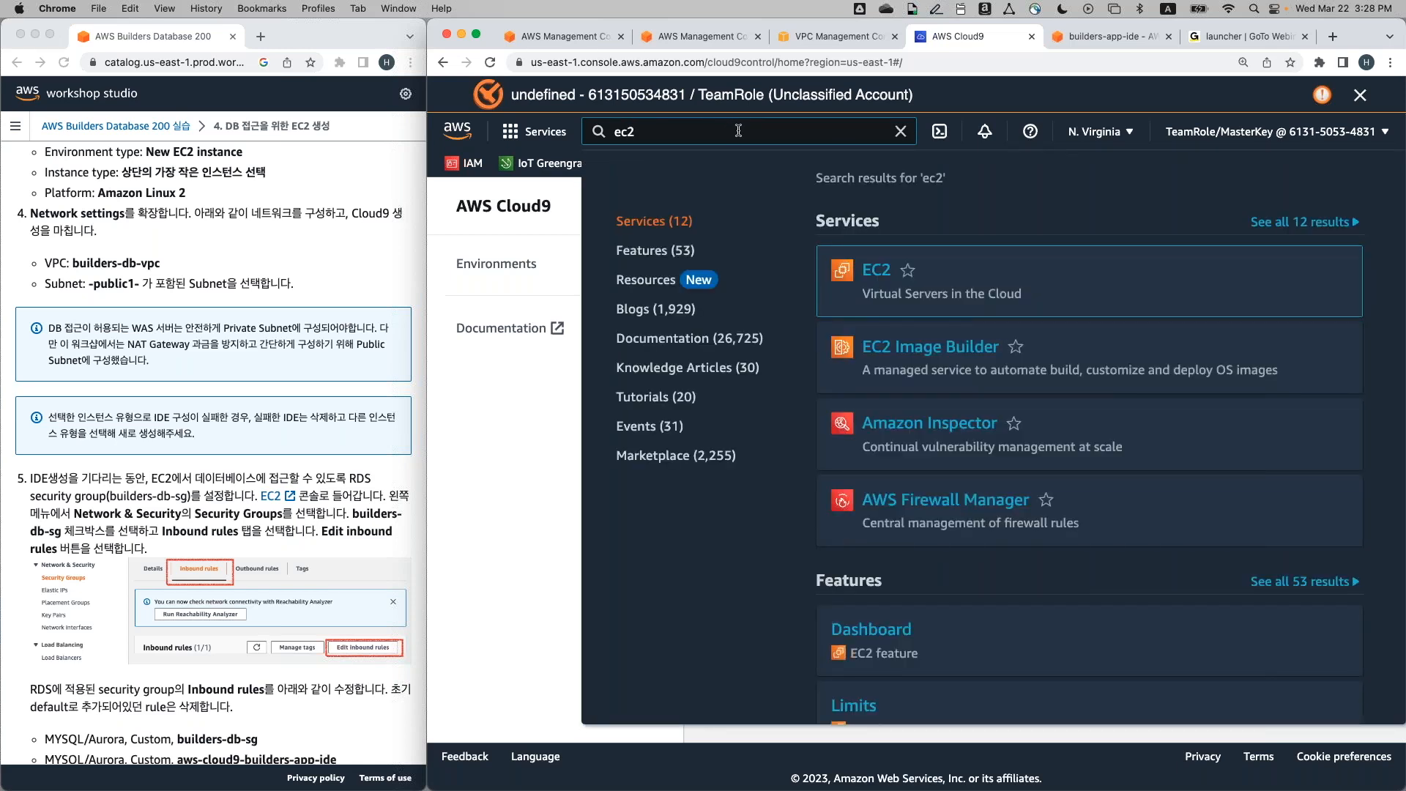
mouse_move(868, 282)
left_click(868, 281)
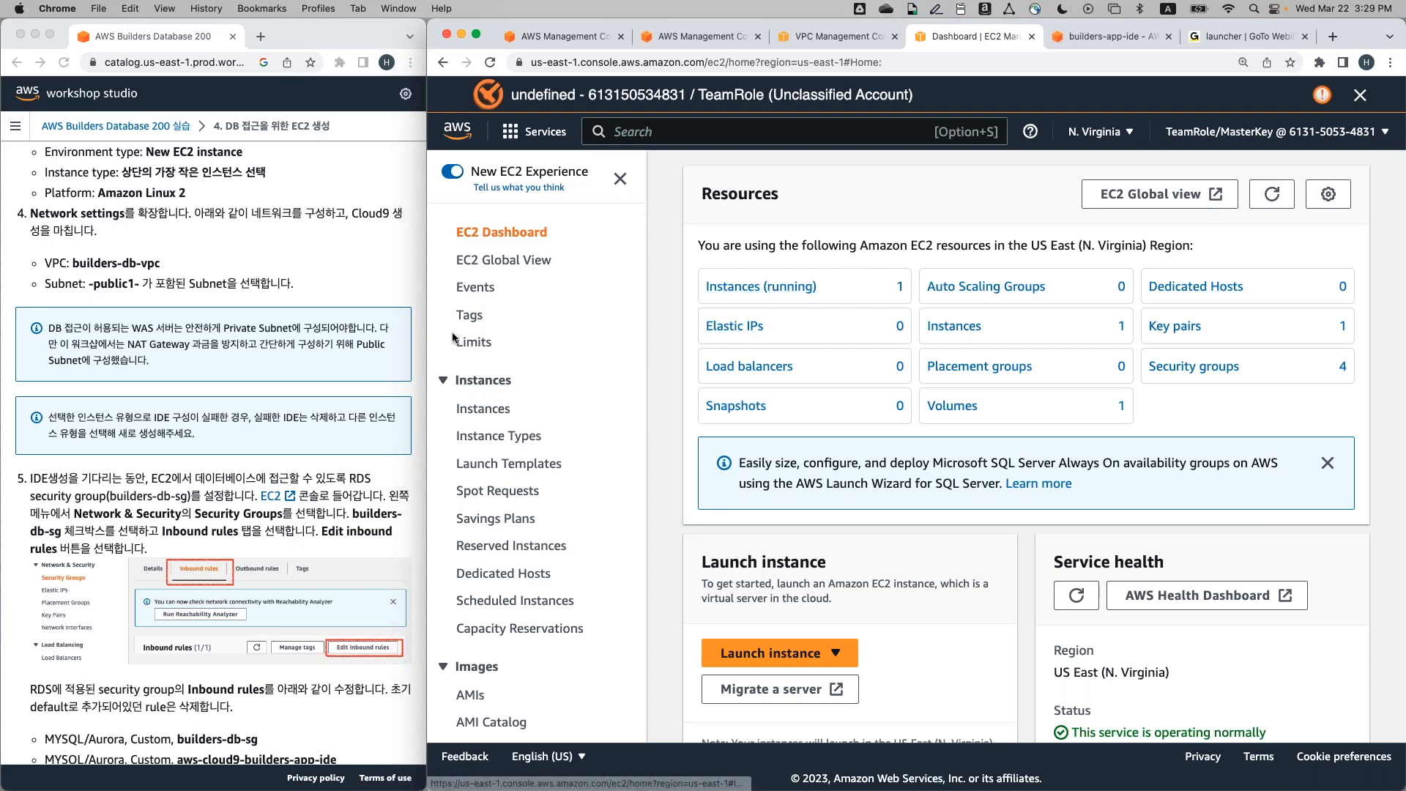
scroll(538, 353, "down", 8)
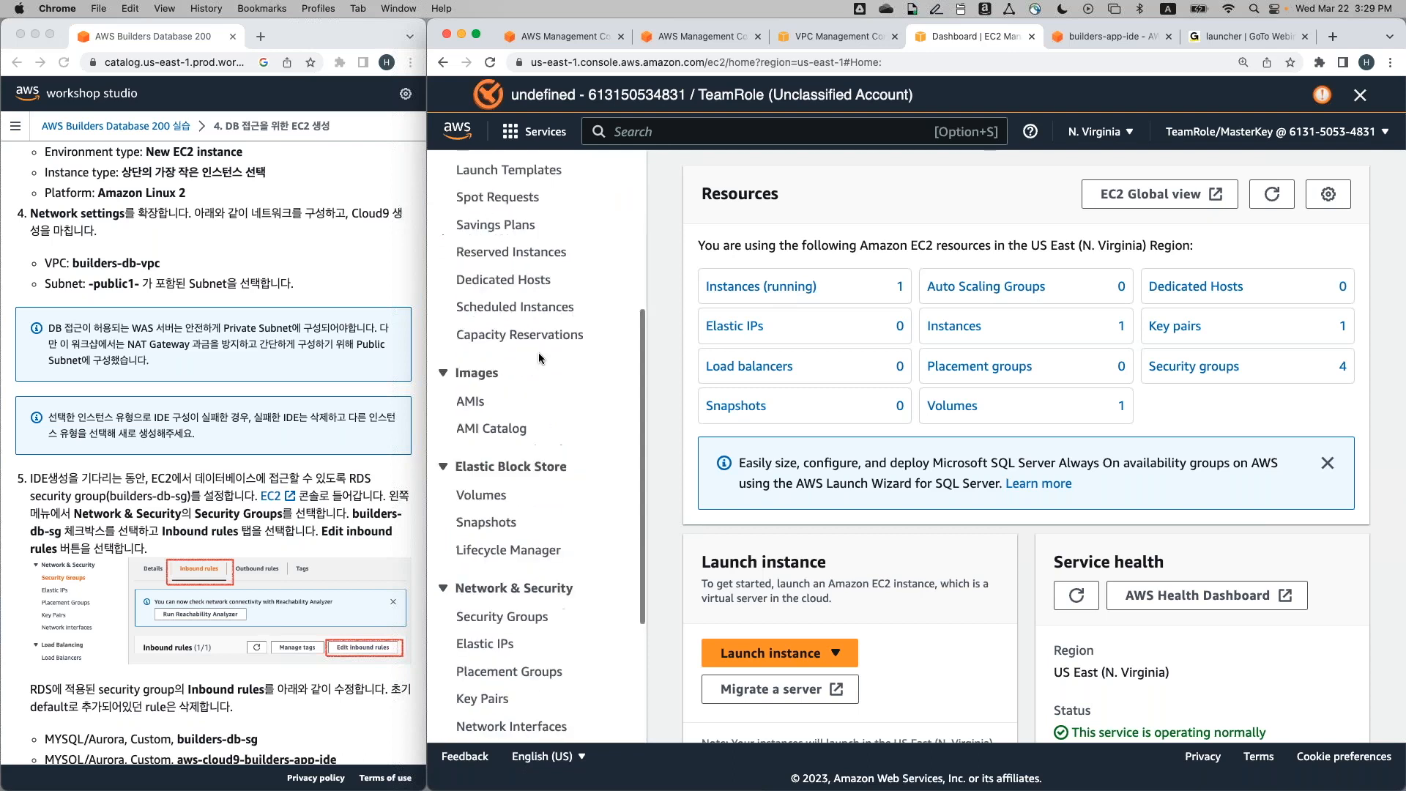
scroll(538, 353, "down", 1)
scroll(540, 359, "down", 2)
scroll(540, 359, "up", 10)
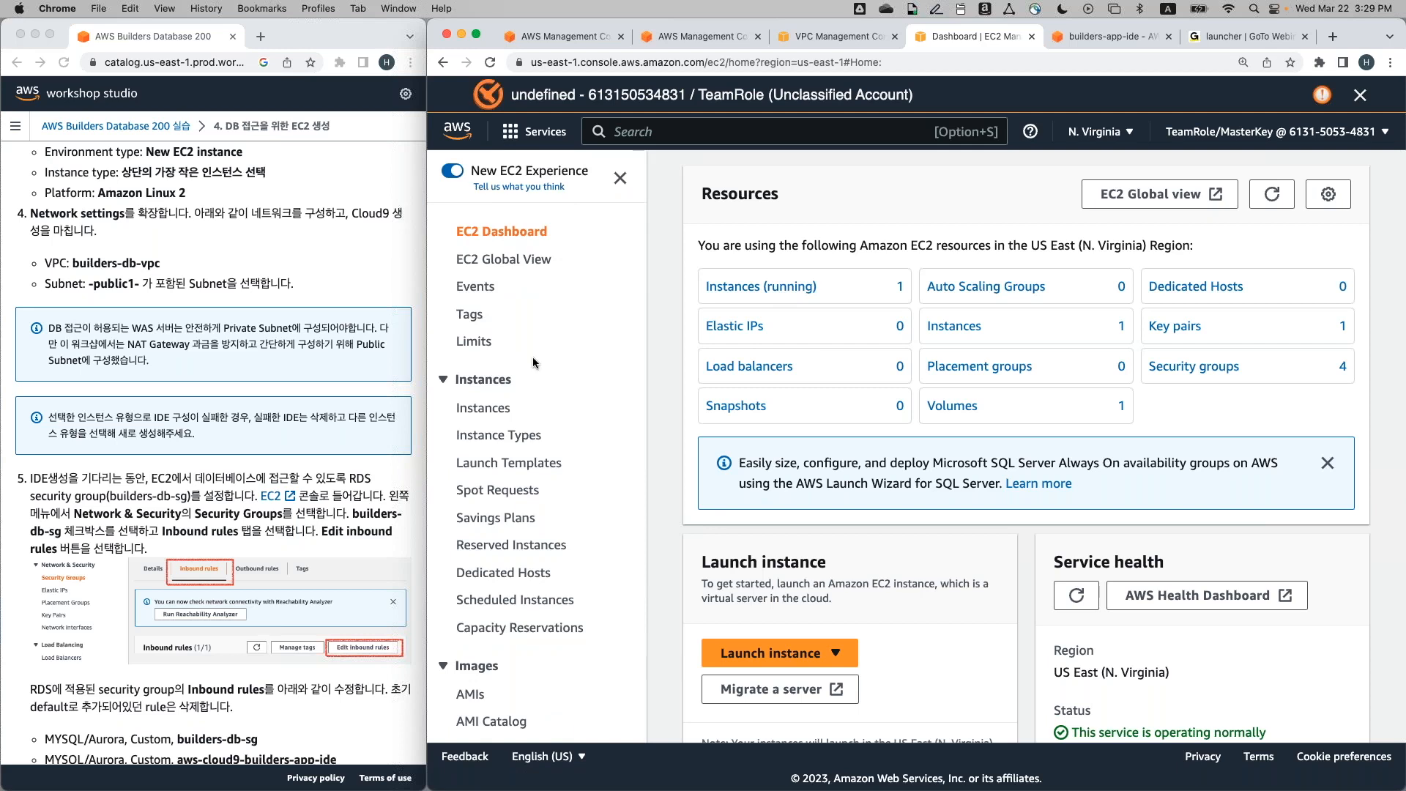
scroll(534, 362, "down", 3)
scroll(534, 364, "down", 3)
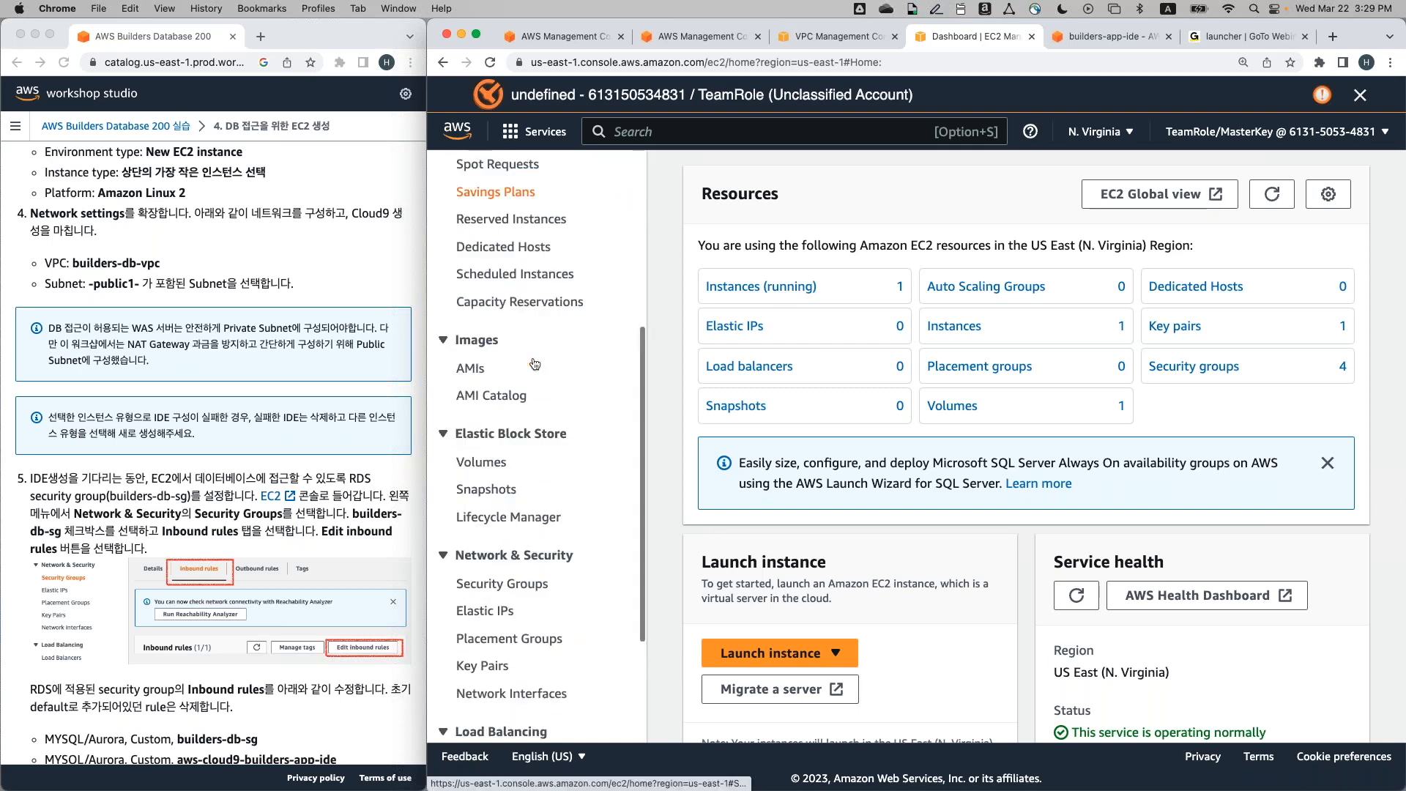
scroll(534, 362, "down", 2)
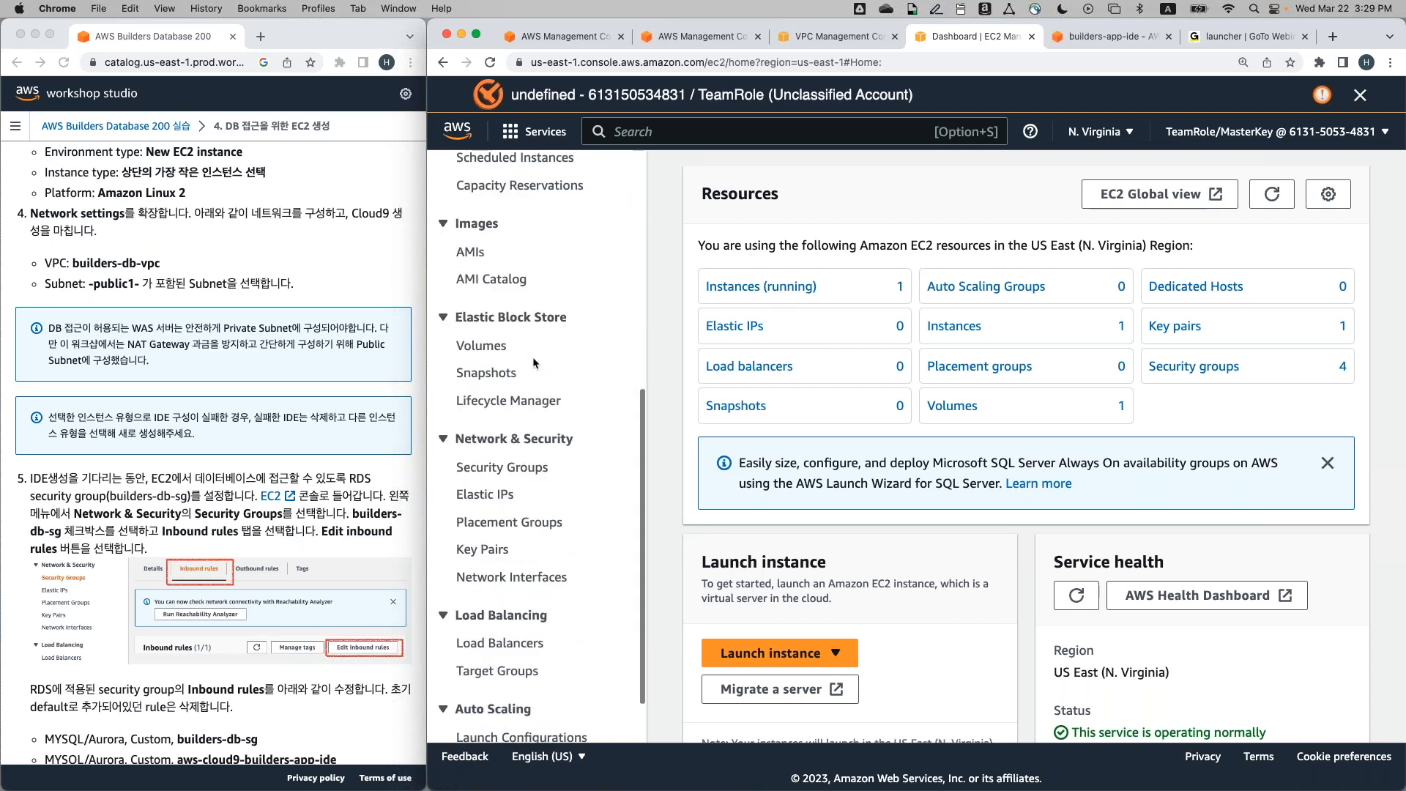
Select builders-db-sg in Security Groups and display its single inbound rule
left_click(513, 480)
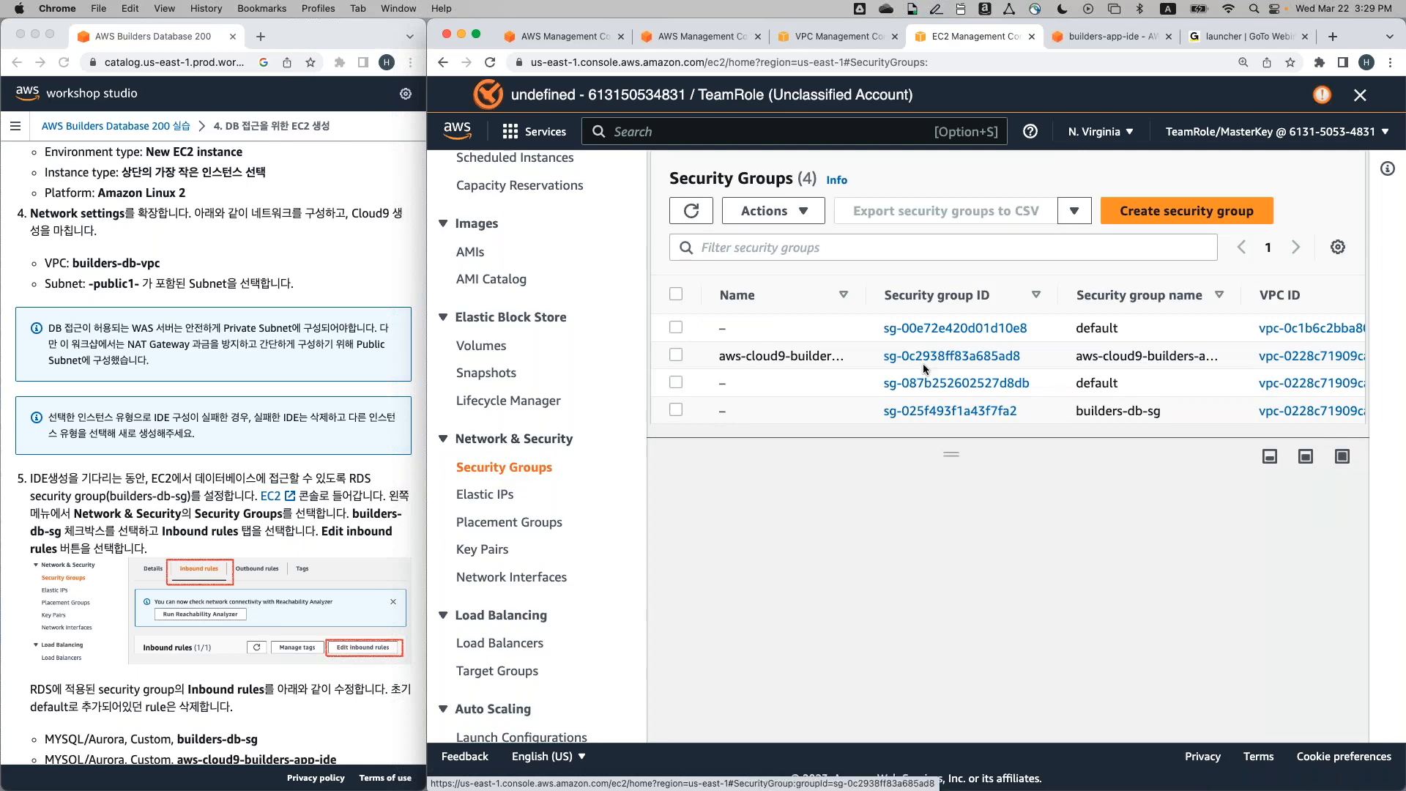
scroll(994, 390, "right", 2)
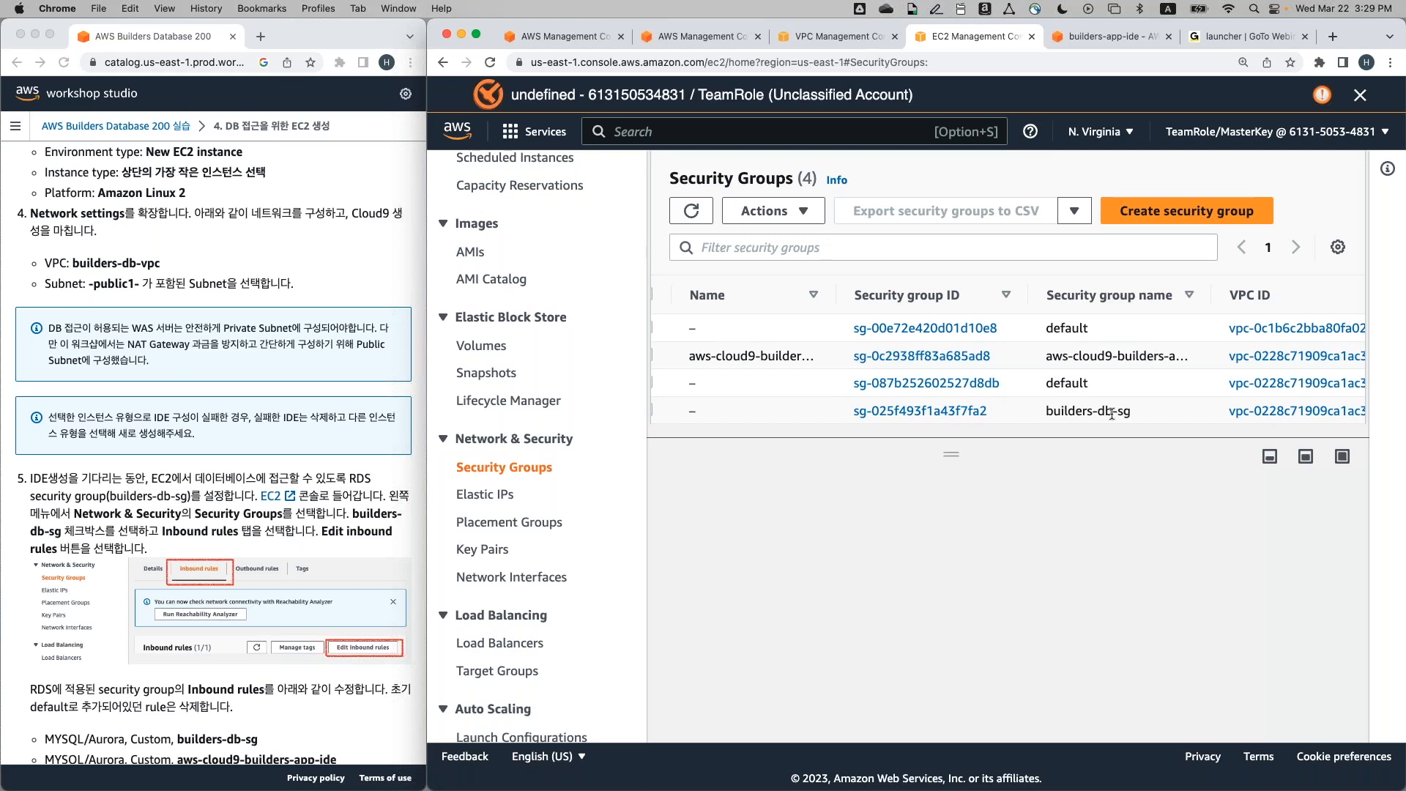
left_click_drag(1132, 411, 1044, 415)
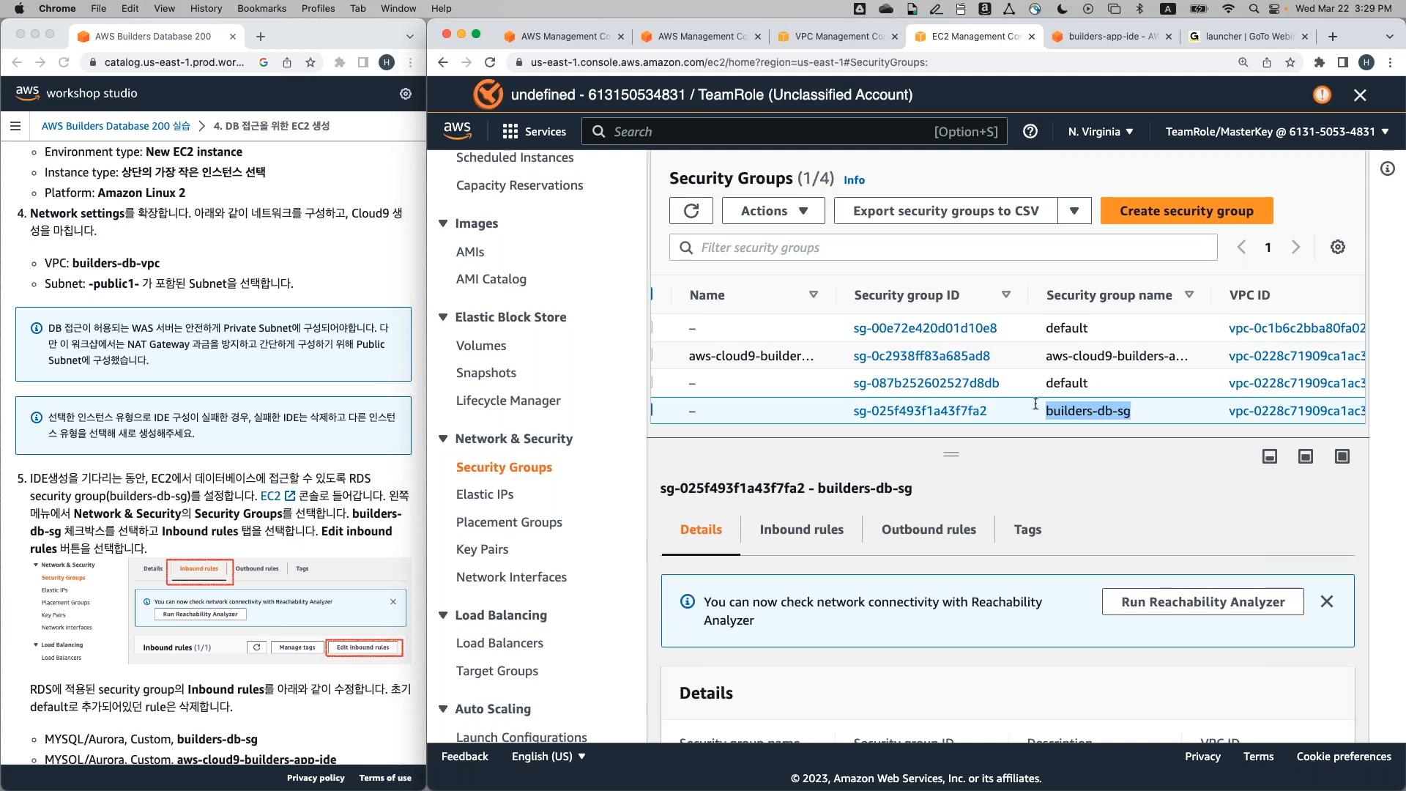
scroll(998, 401, "left", 2)
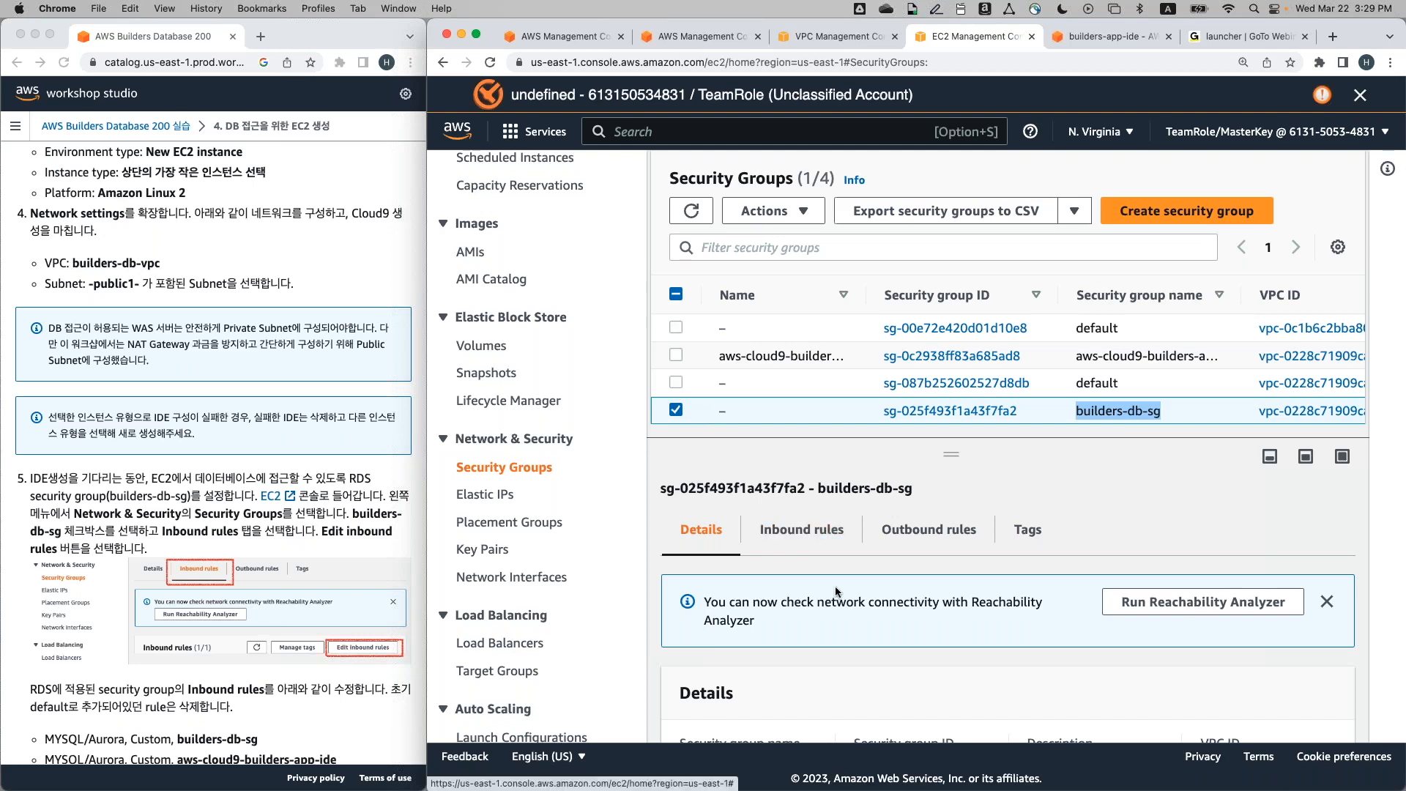
scroll(836, 592, "down", 1)
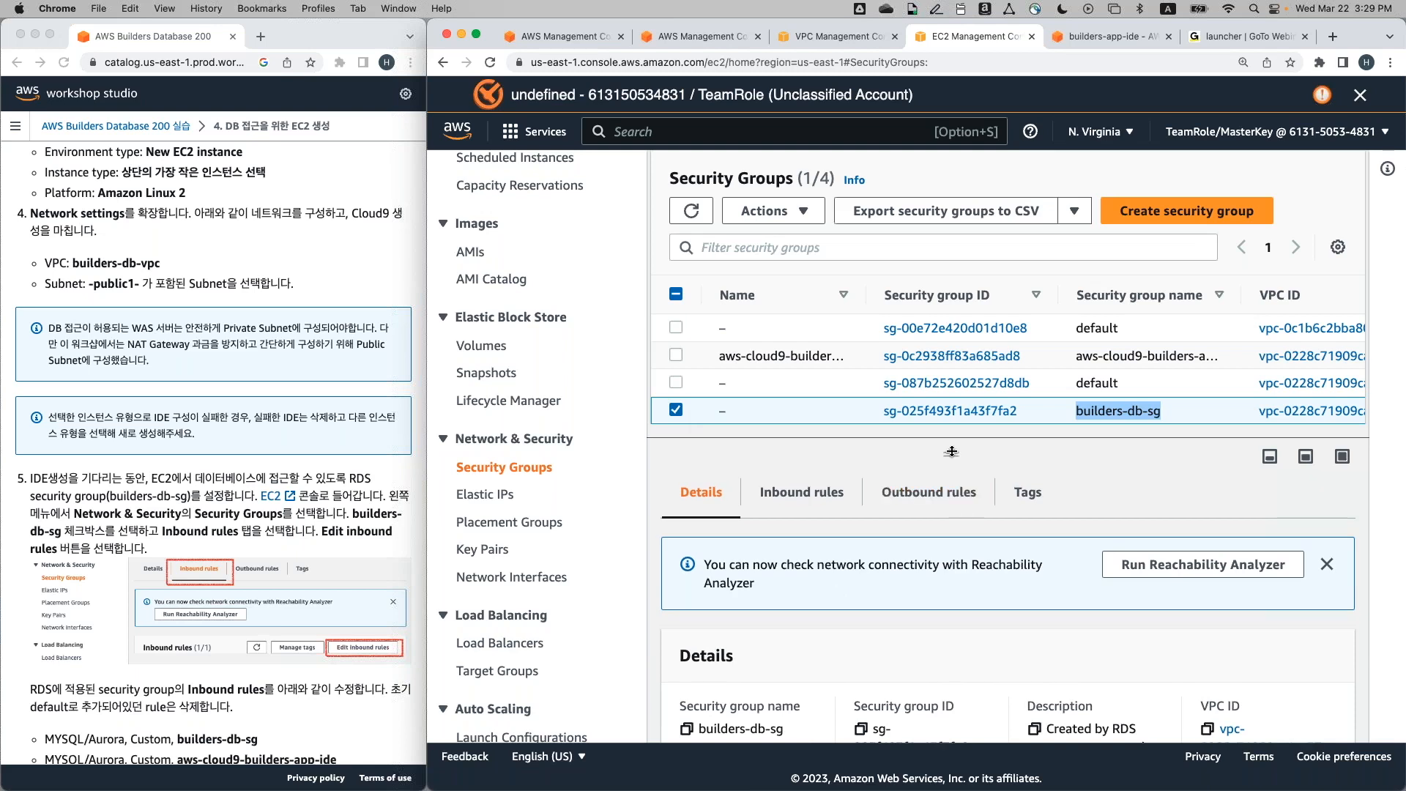
left_click_drag(951, 451, 955, 331)
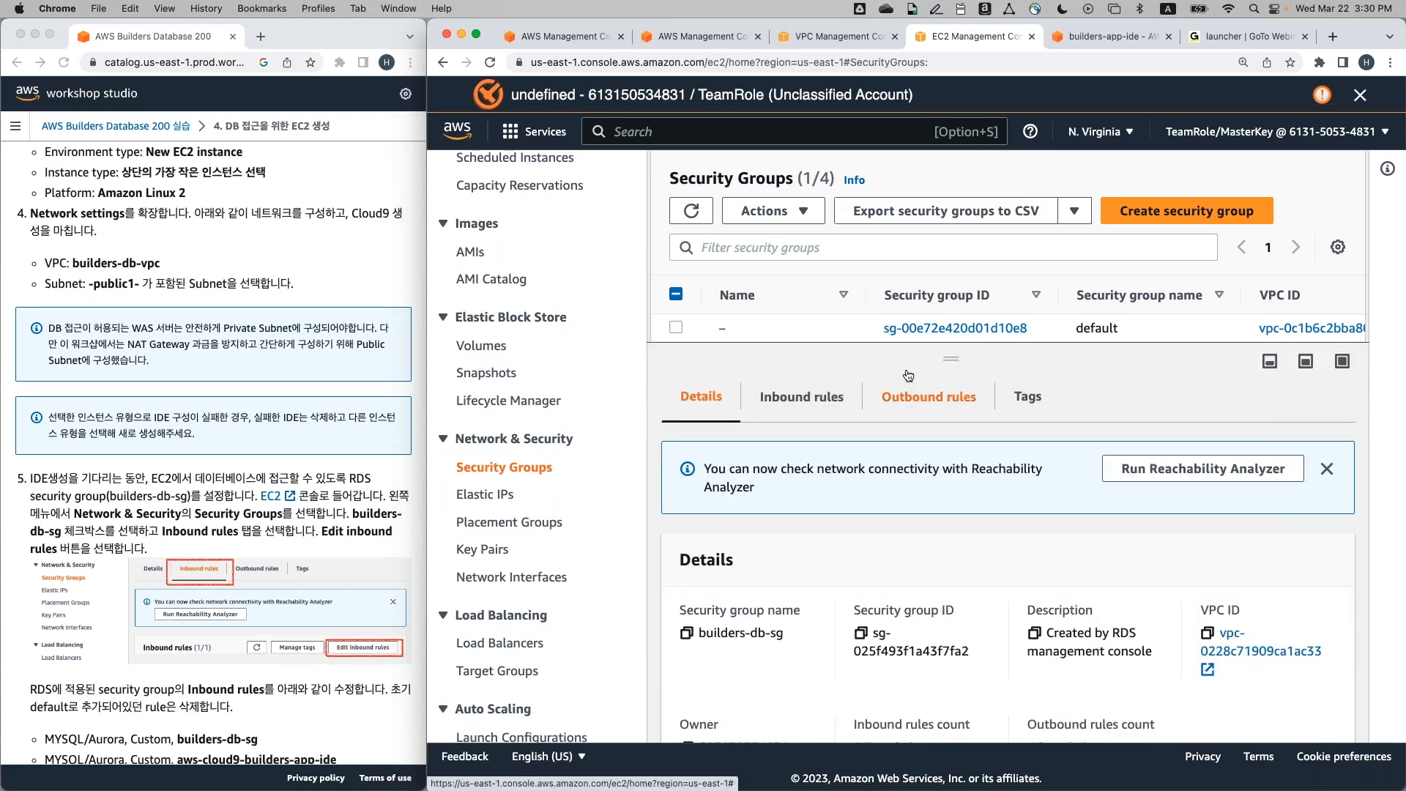
left_click_drag(945, 360, 945, 426)
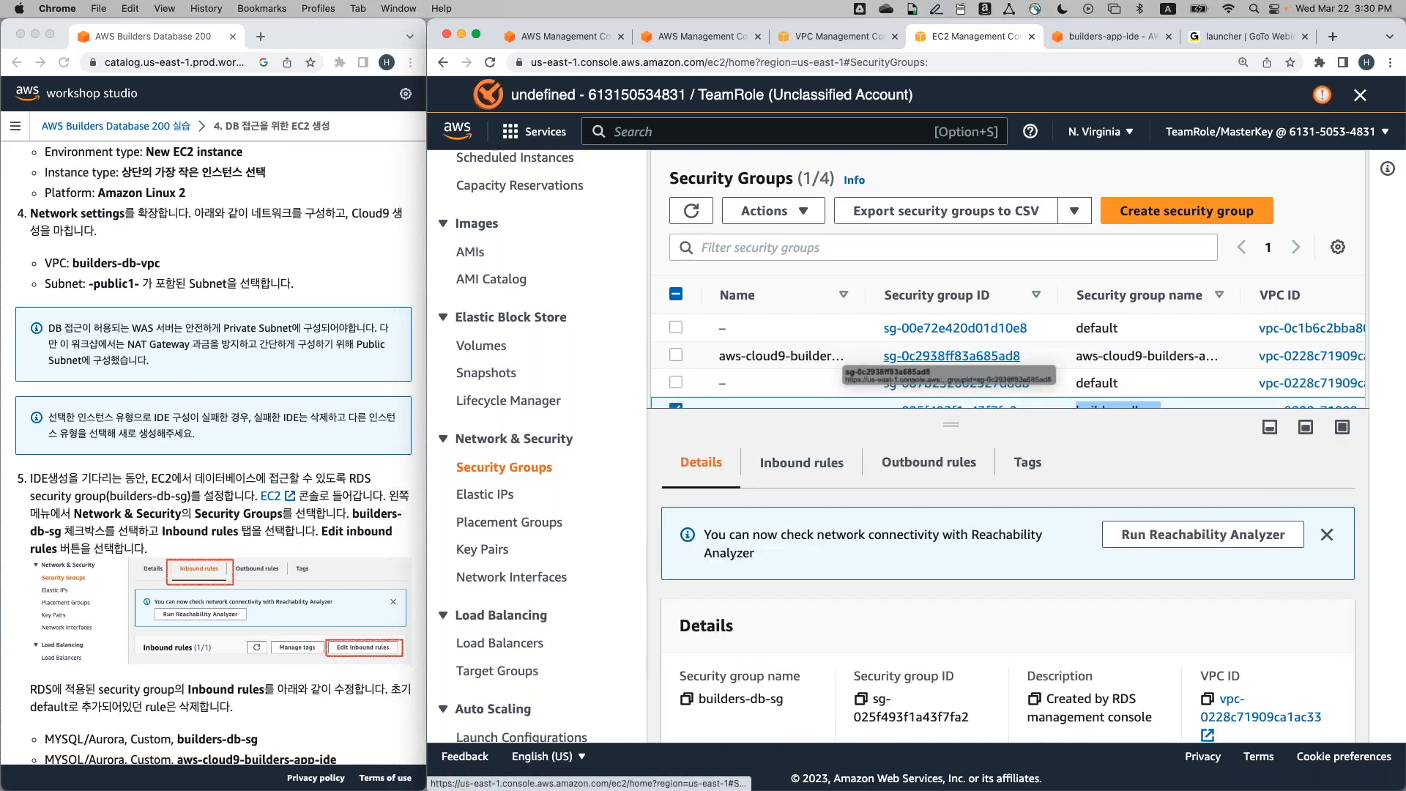
left_click(809, 466)
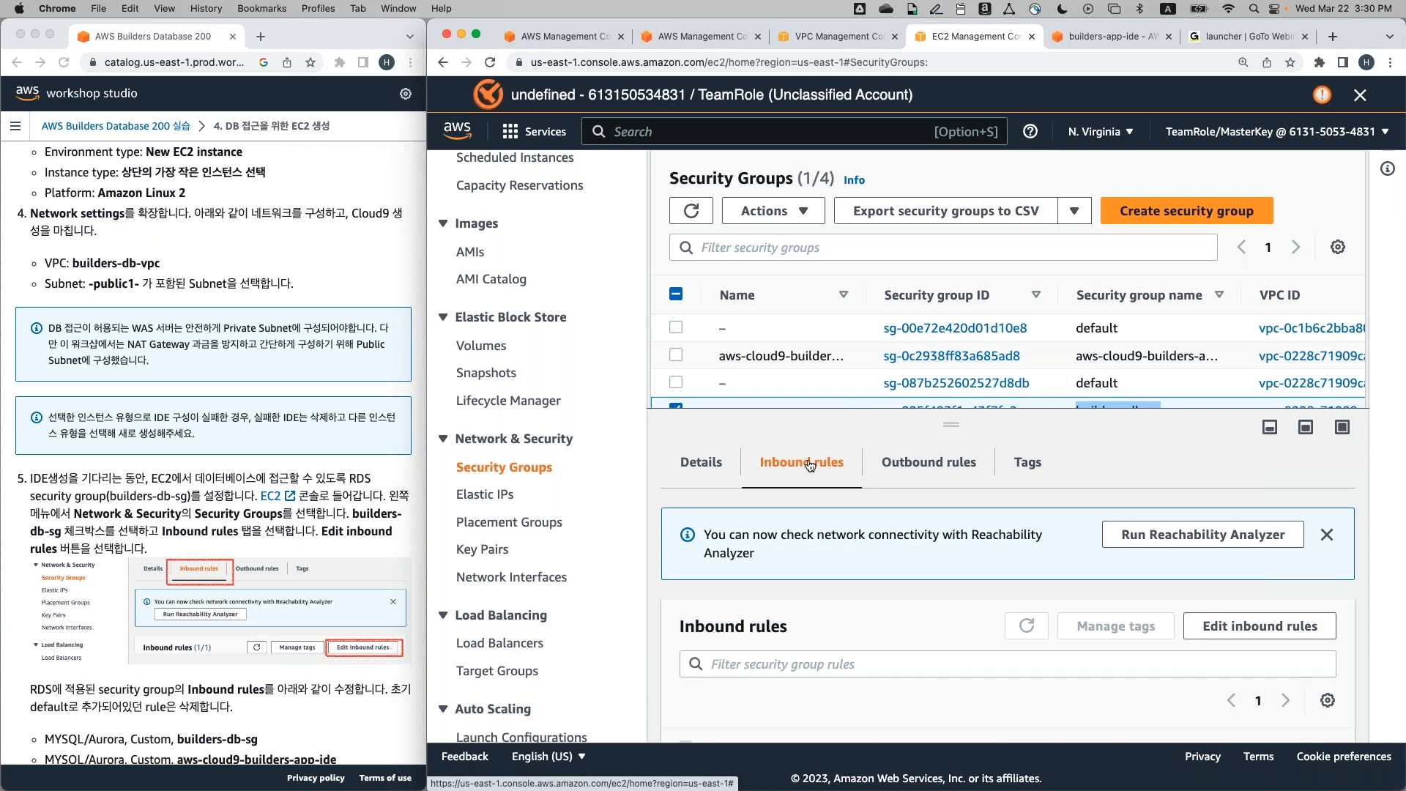
scroll(1047, 359, "down", 1)
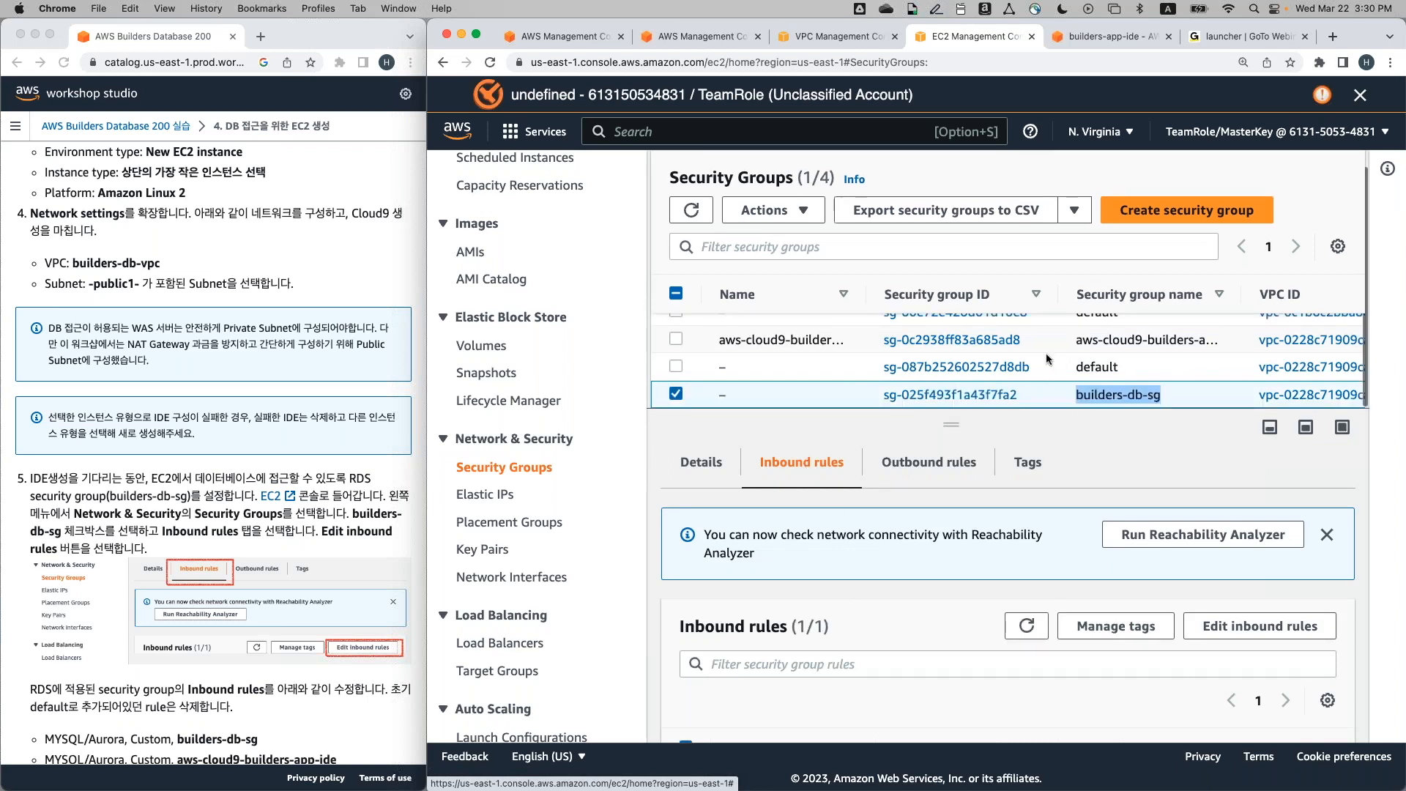
left_click(1146, 396)
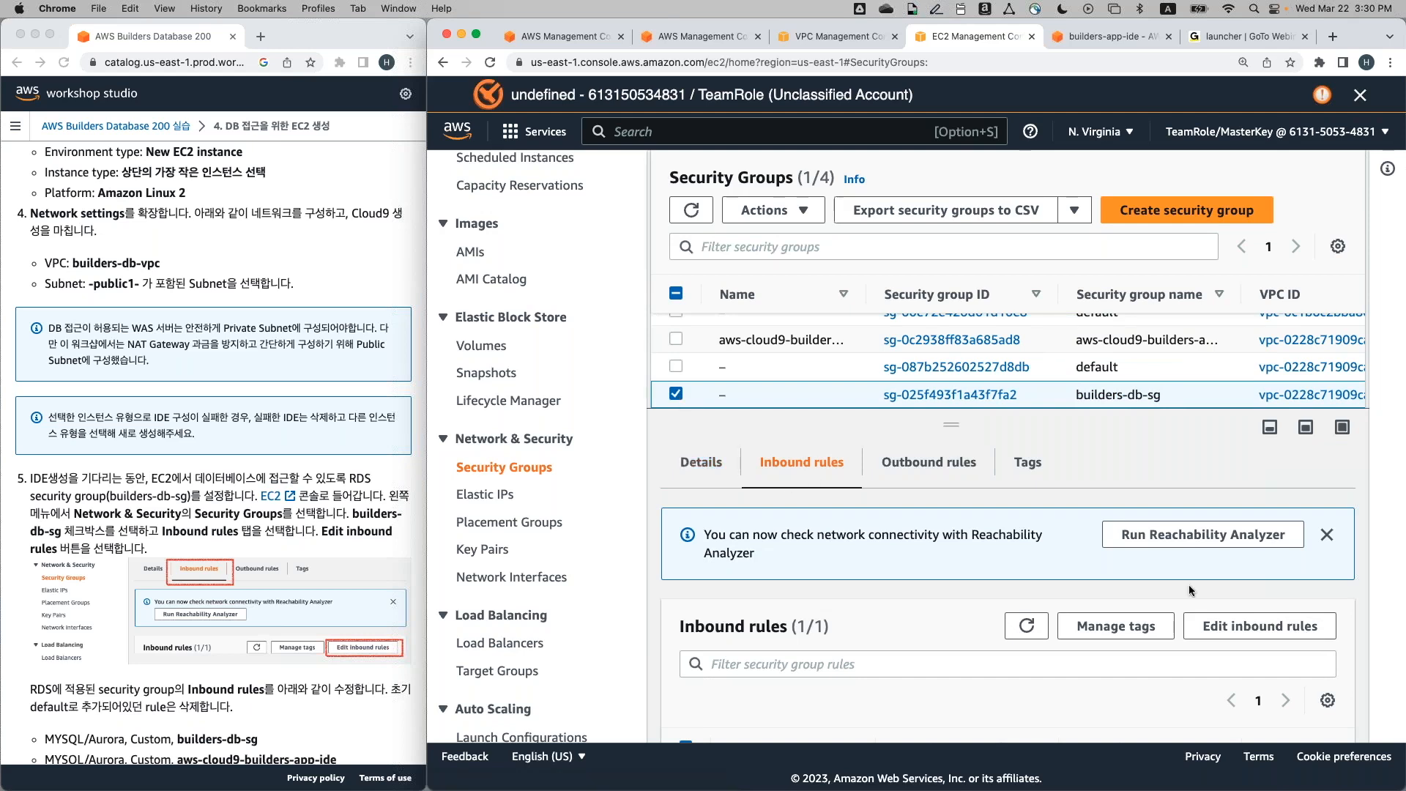
Edit builders-db-sg's inbound rules, deleting the 15.248.4.60/32 rule and adding a blank rule
left_click(1253, 629)
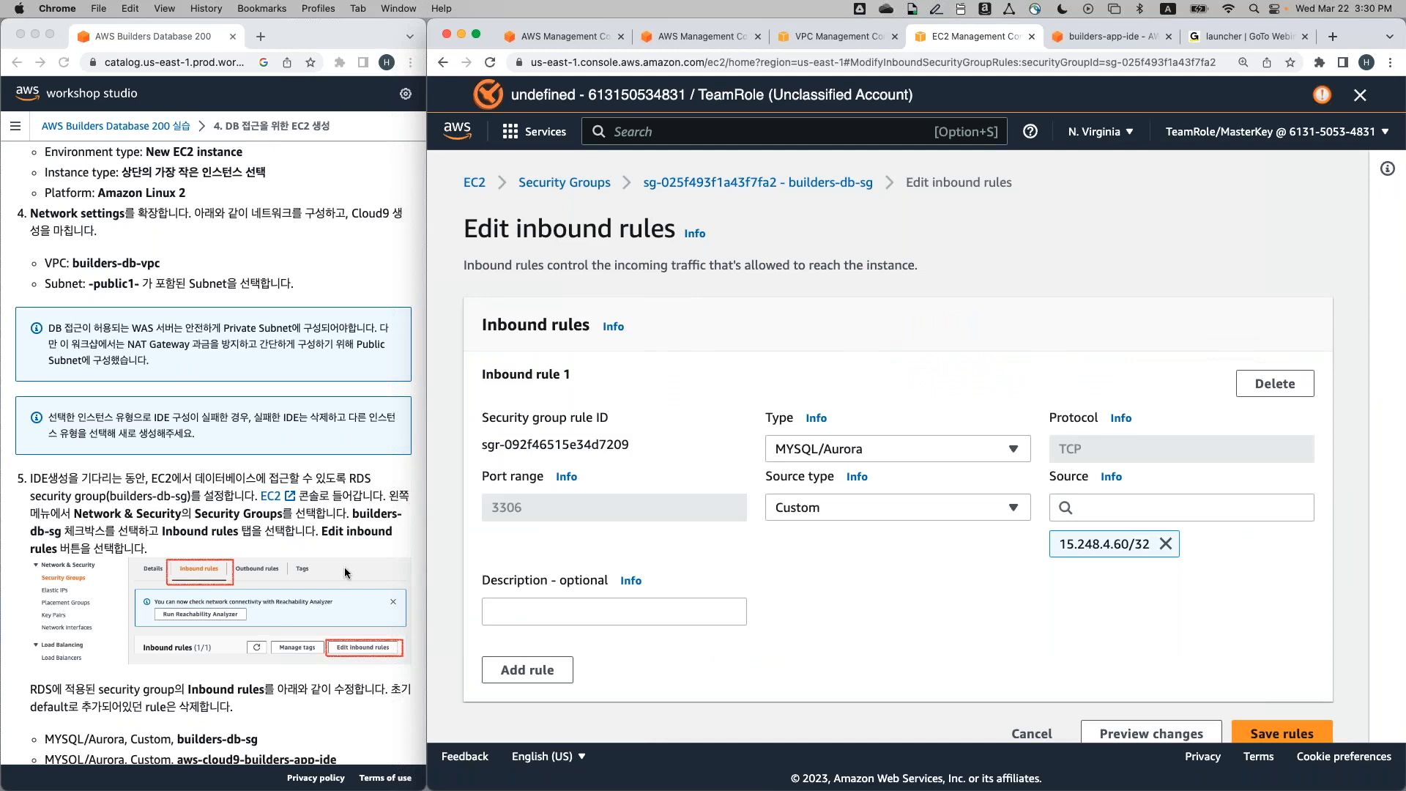
scroll(344, 567, "down", 6)
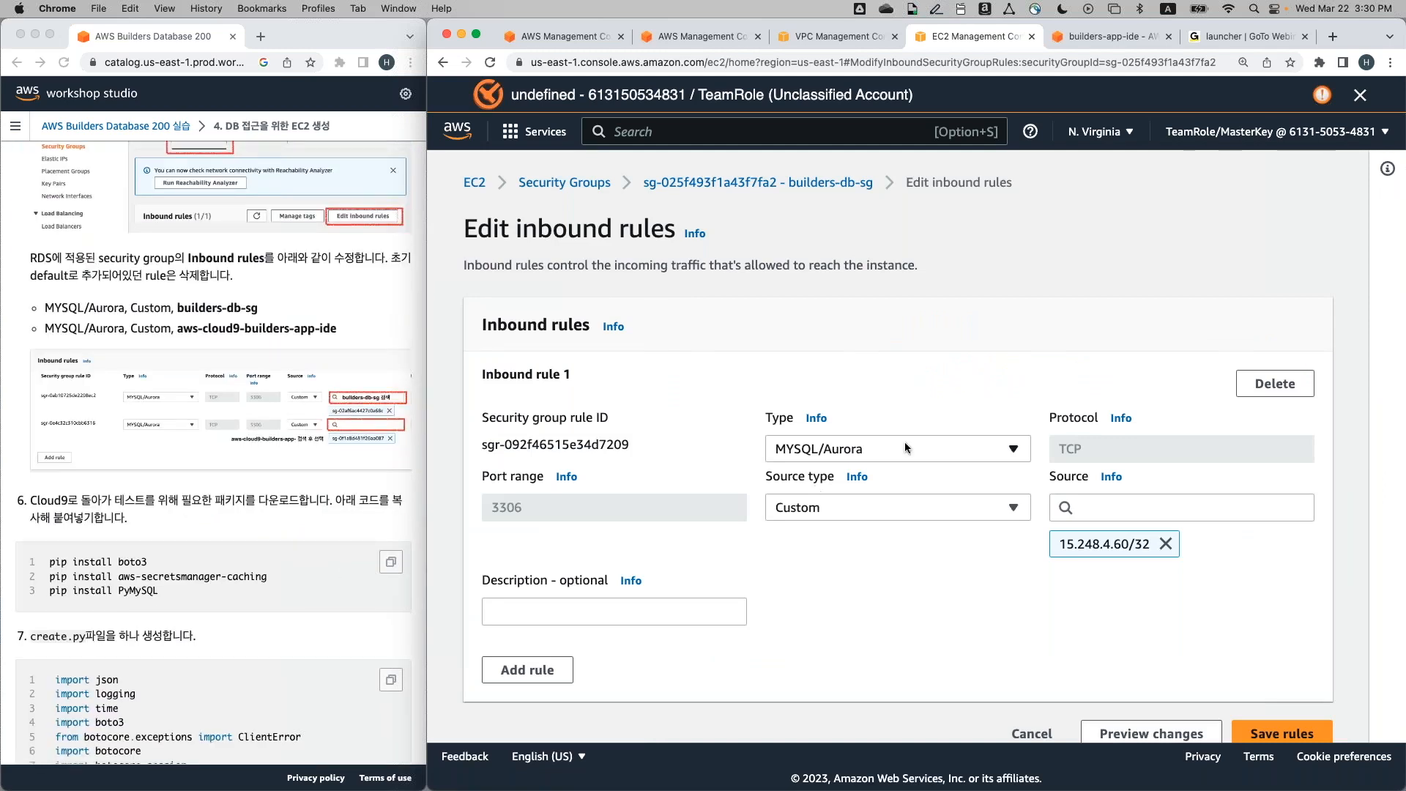
left_click(1273, 383)
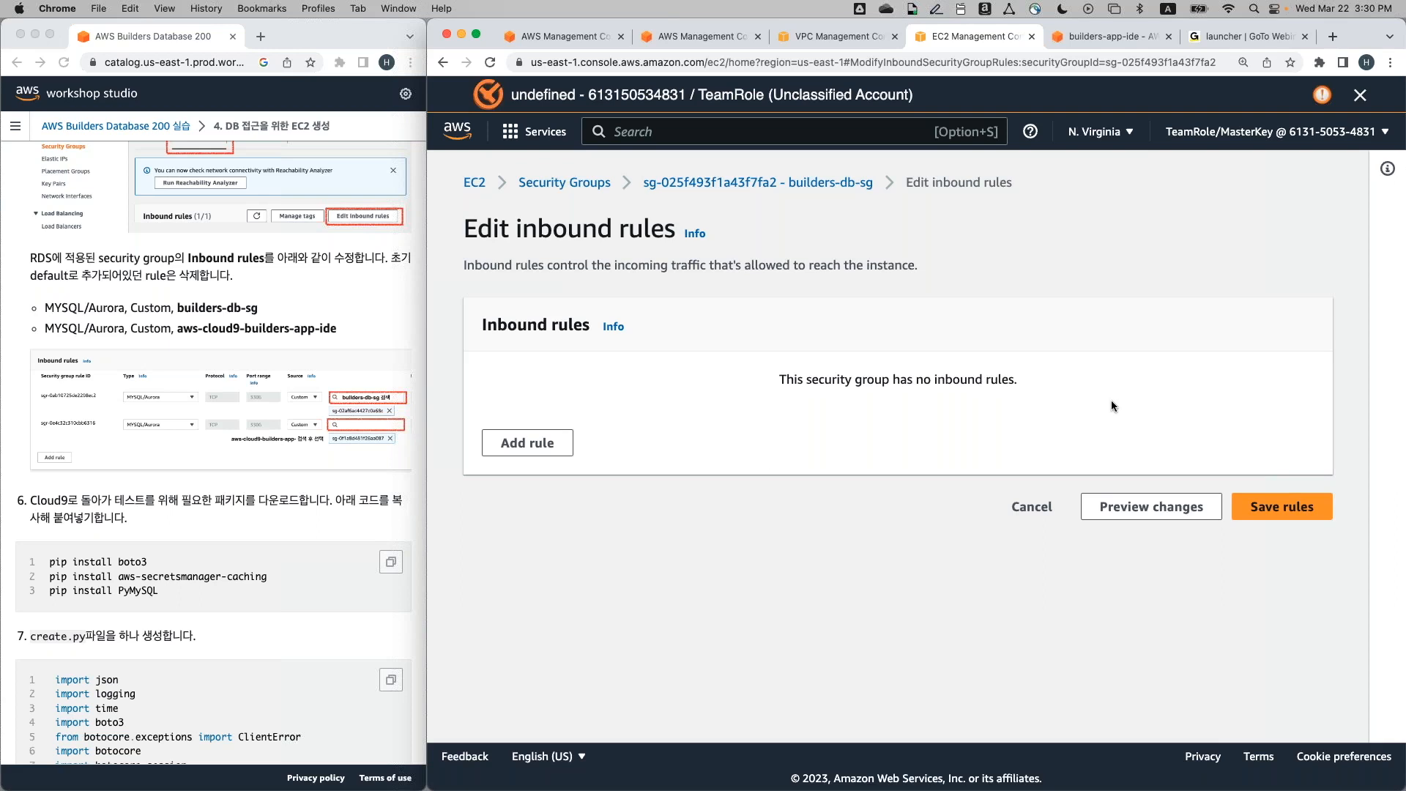
left_click(505, 443)
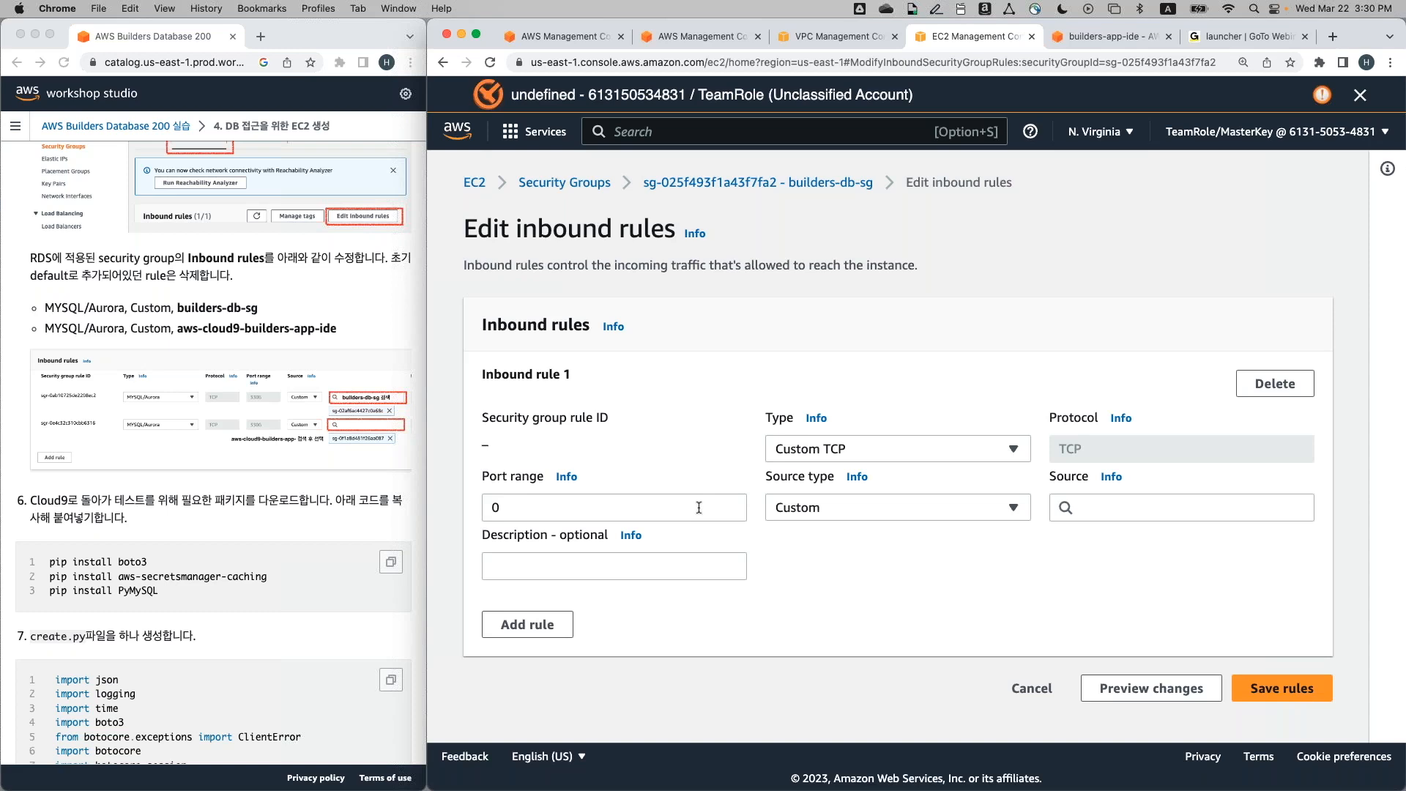
Make the new rule MYSQL/Aurora on port 3306, sourced from builders-db-sg itself
left_click(864, 450)
type("aurora")
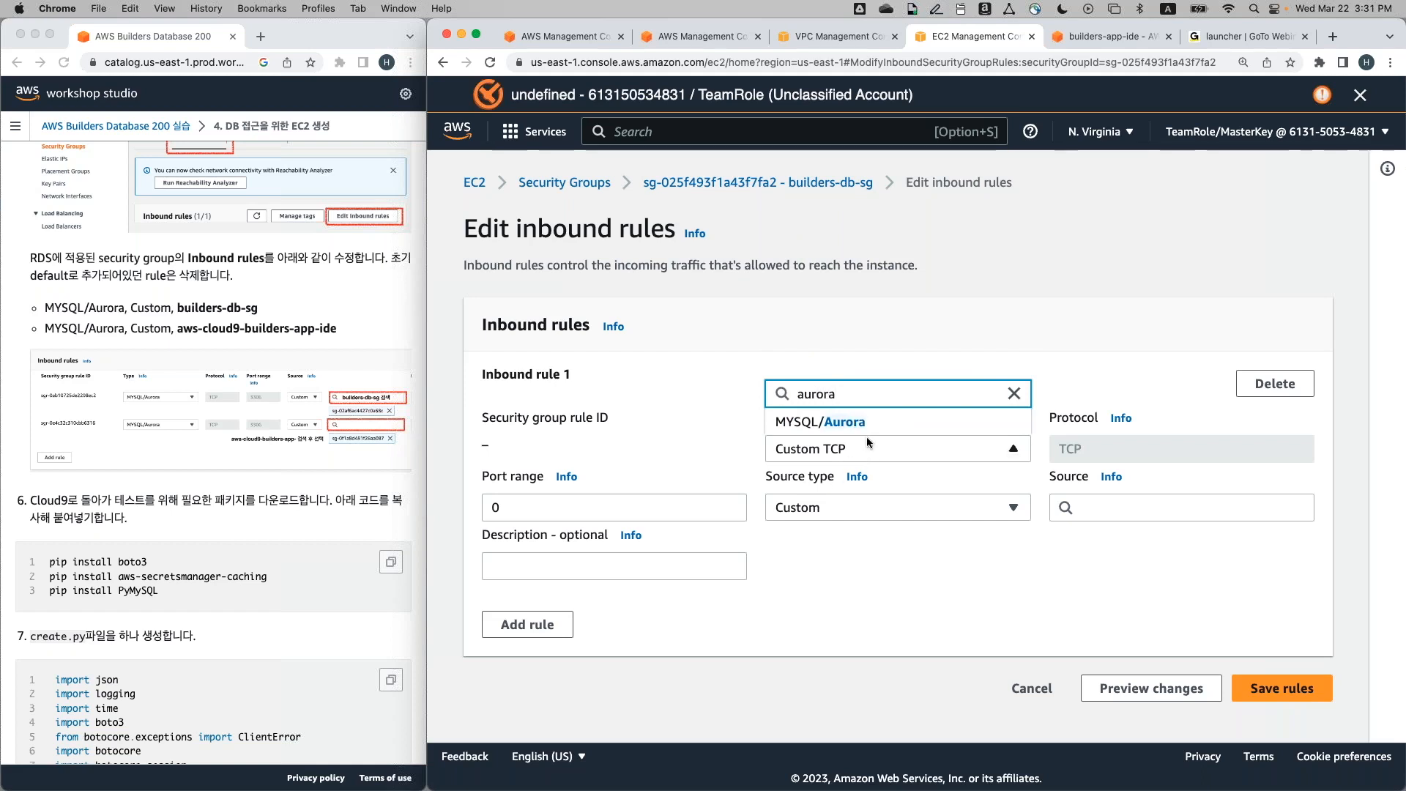
key("Return")
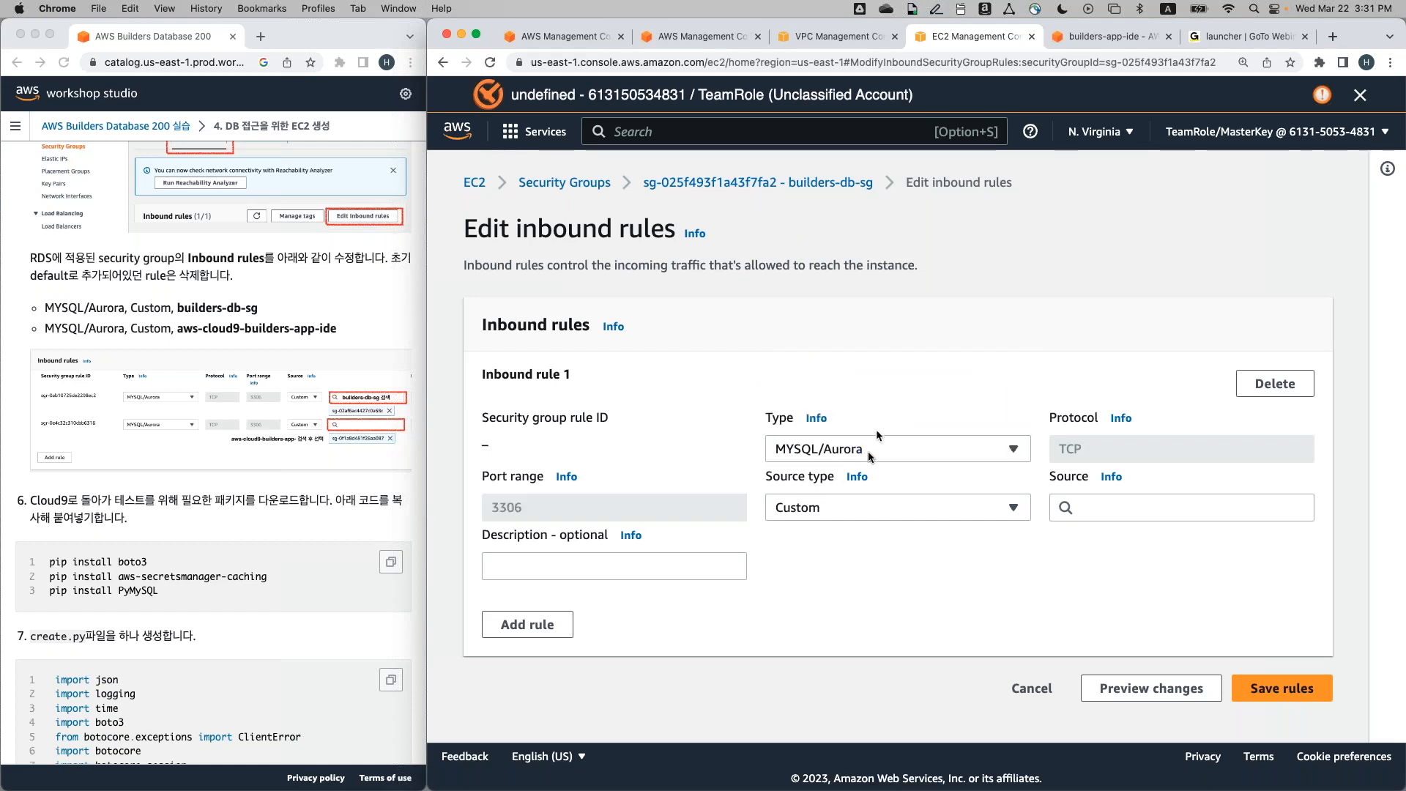
left_click(1127, 497)
scroll(1211, 389, "down", 5)
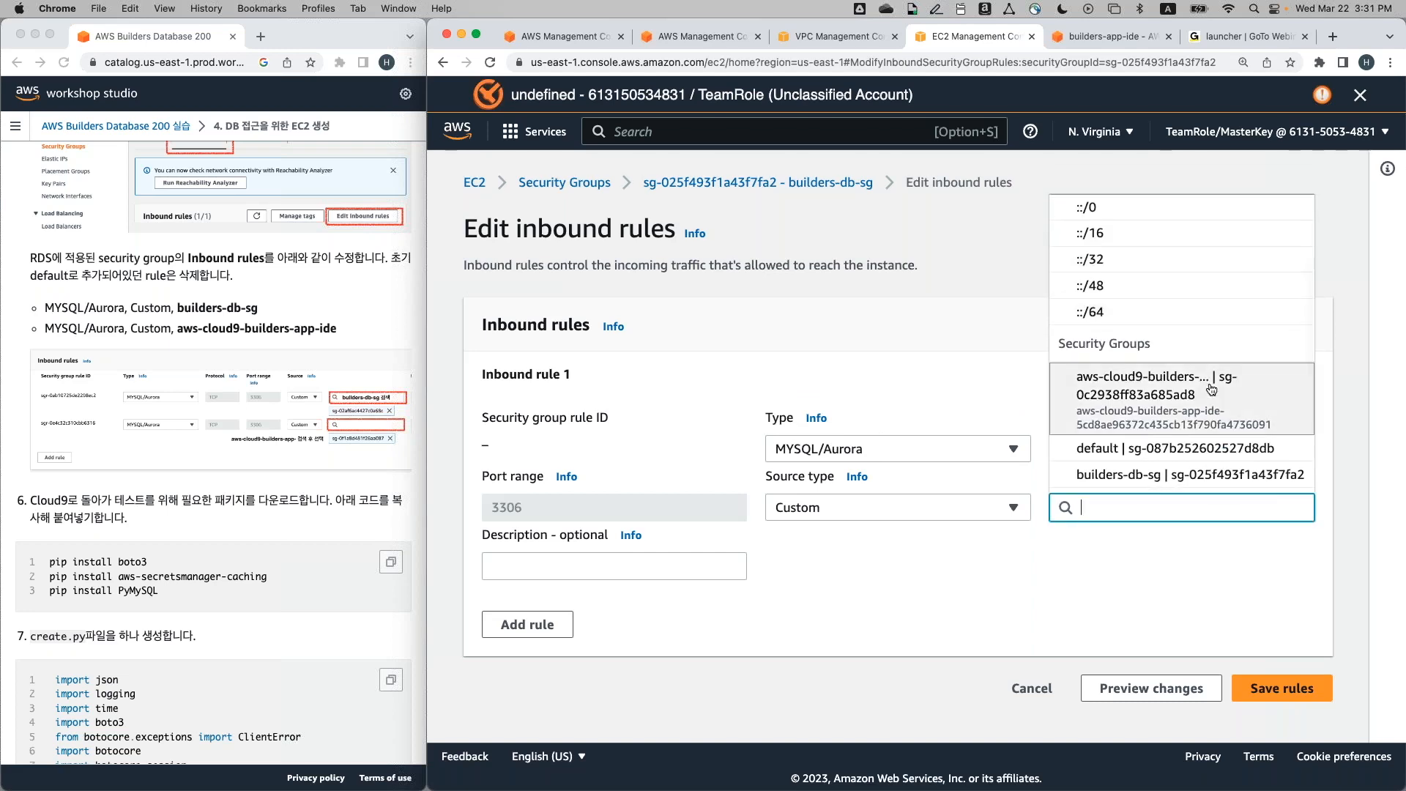
scroll(1211, 388, "down", 2)
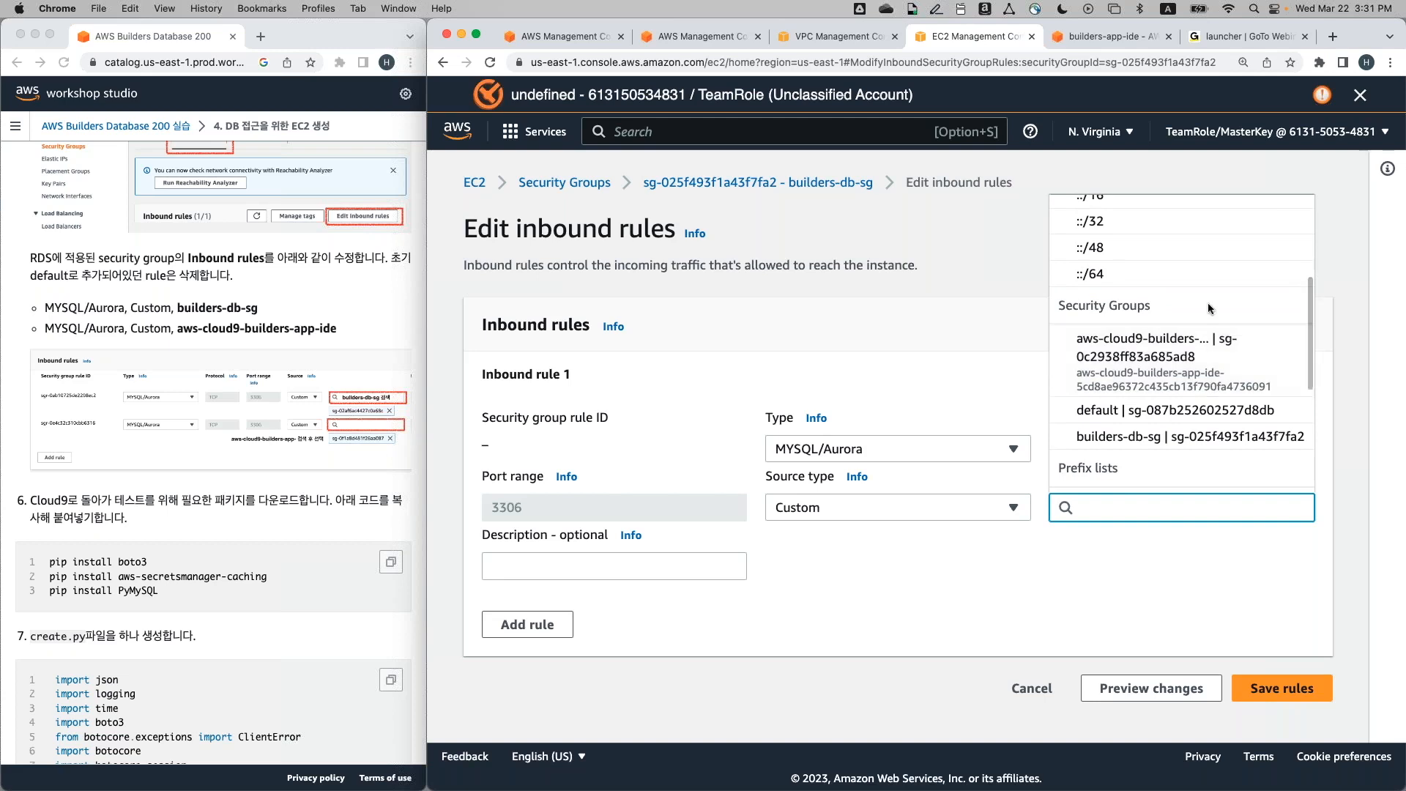
left_click(1181, 438)
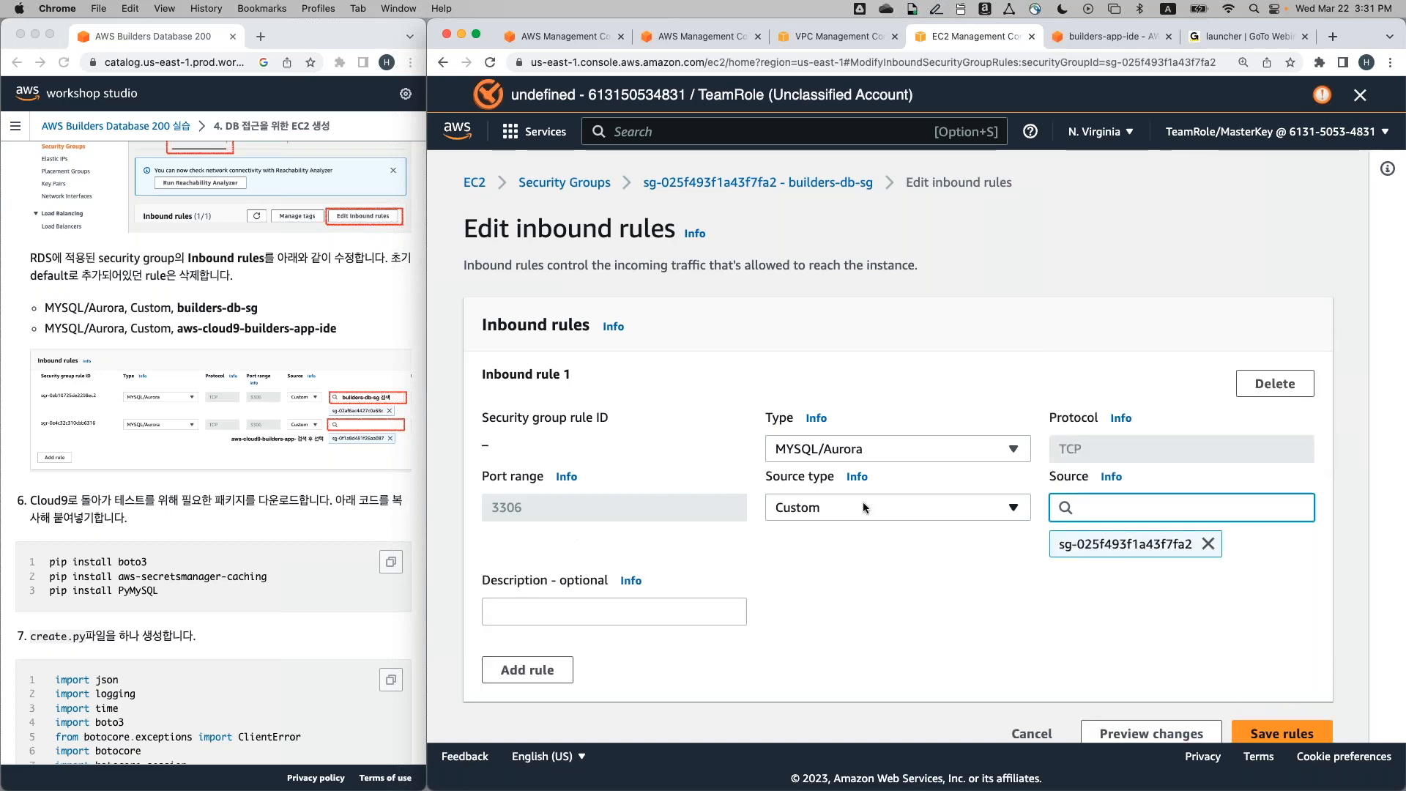
scroll(863, 502, "down", 1)
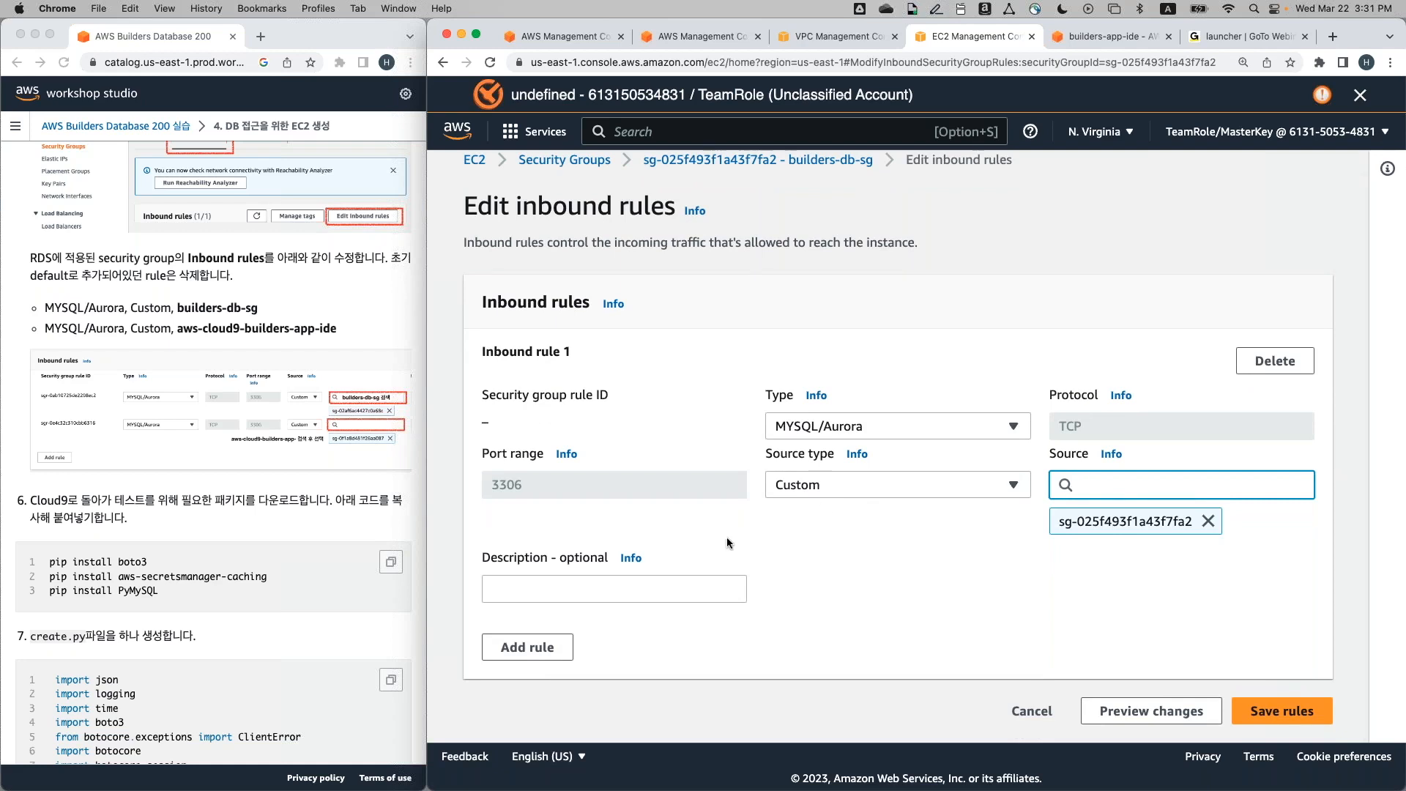
Add a second inbound rule of type MYSQL/Aurora
left_click(540, 654)
scroll(539, 651, "down", 2)
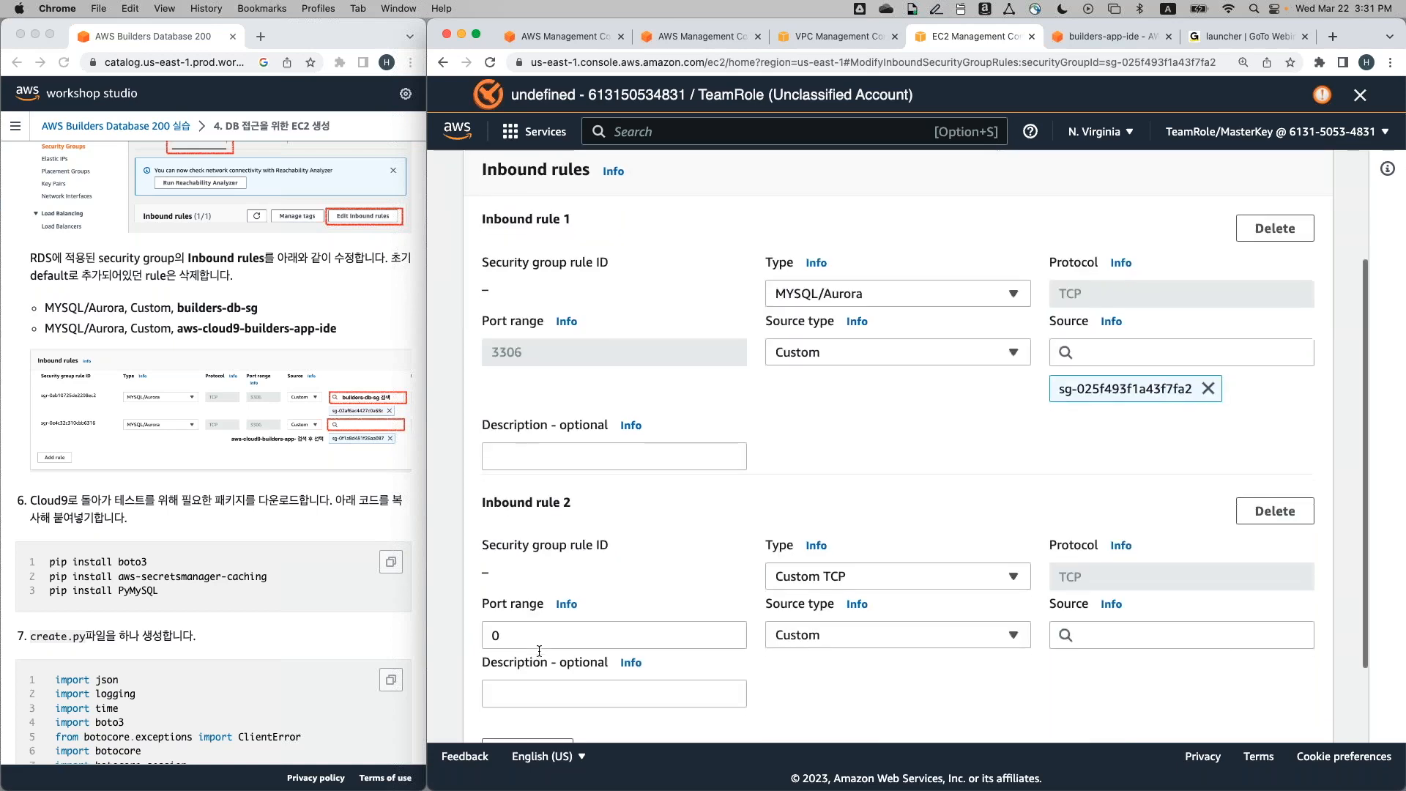
scroll(539, 651, "down", 2)
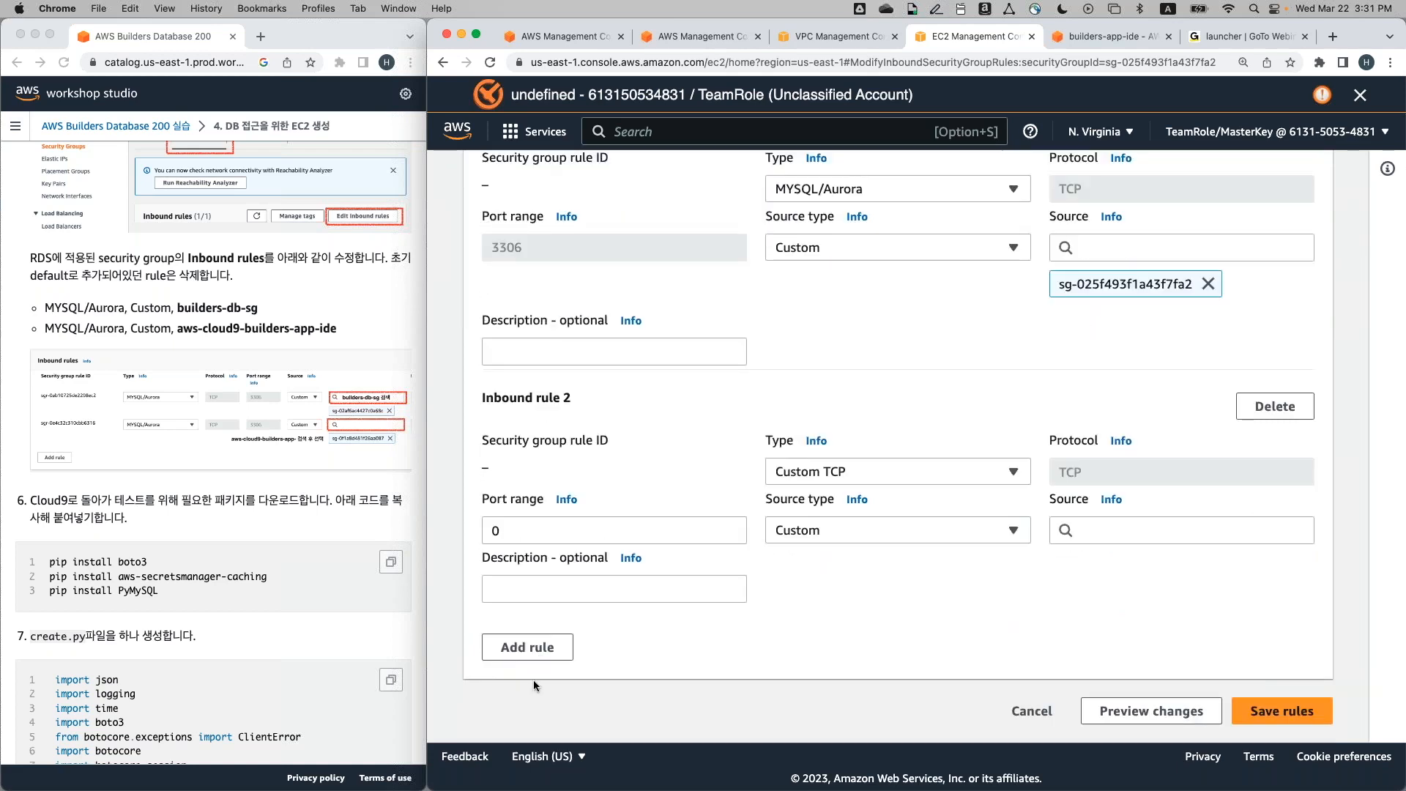
scroll(890, 447, "up", 1)
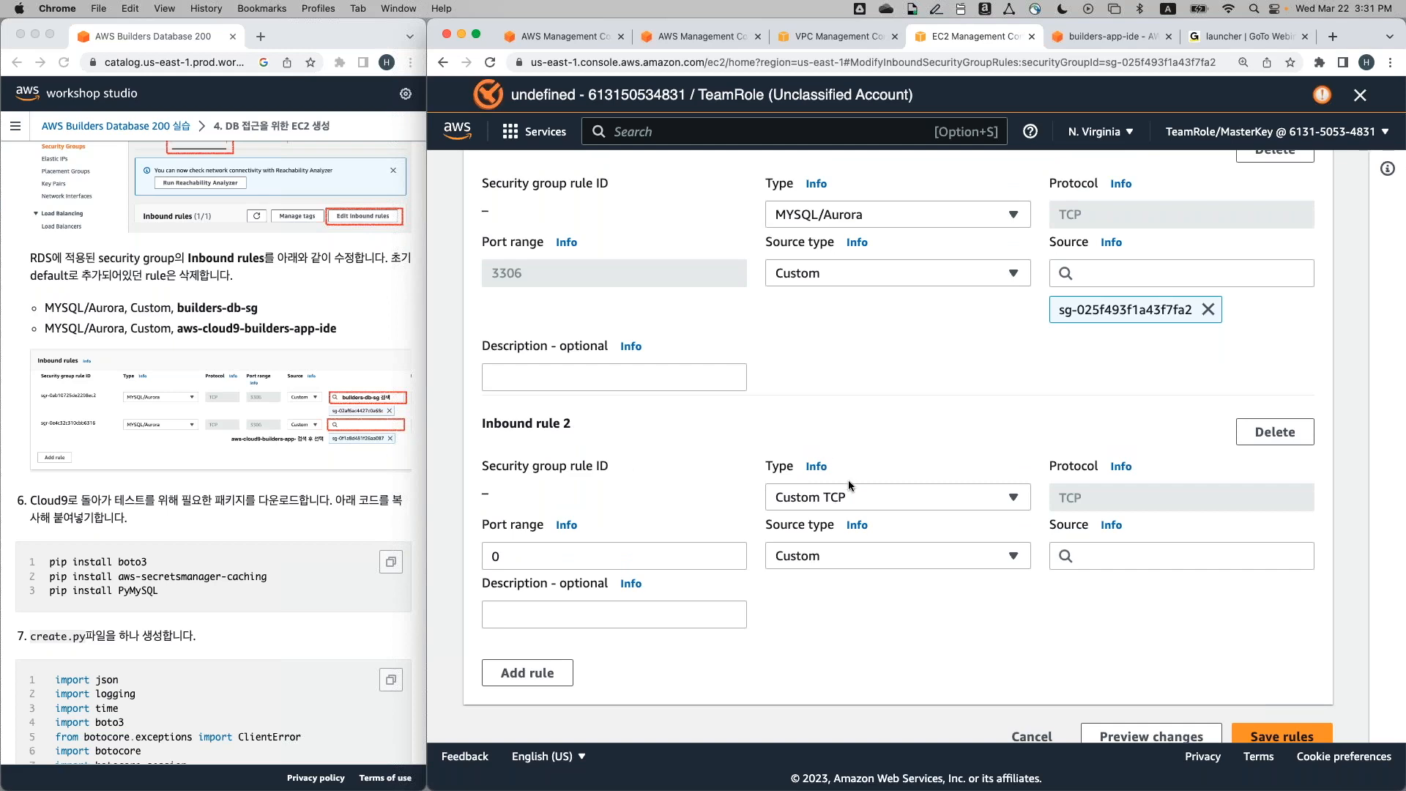
left_click(858, 495)
scroll(872, 477, "down", 6)
scroll(855, 402, "down", 5)
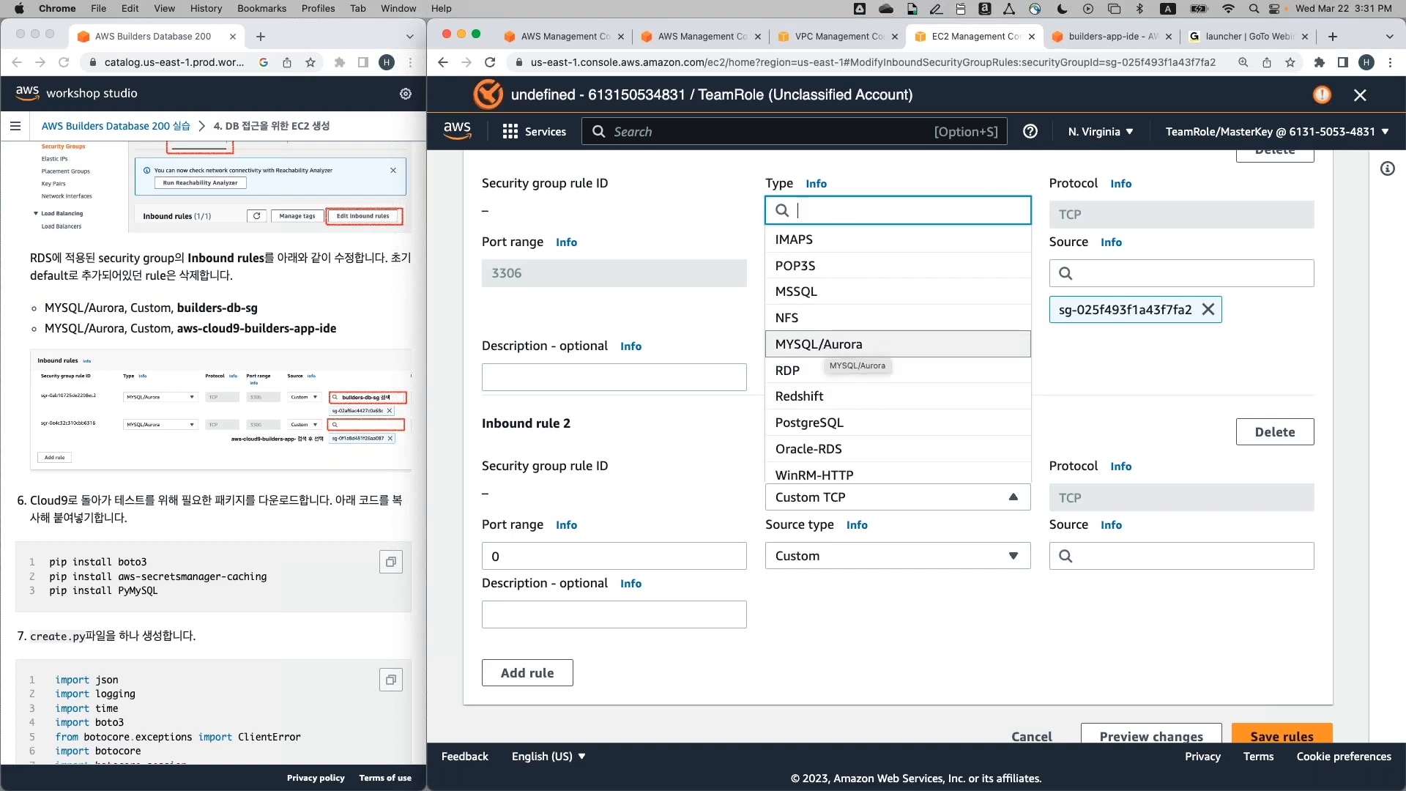
left_click(827, 344)
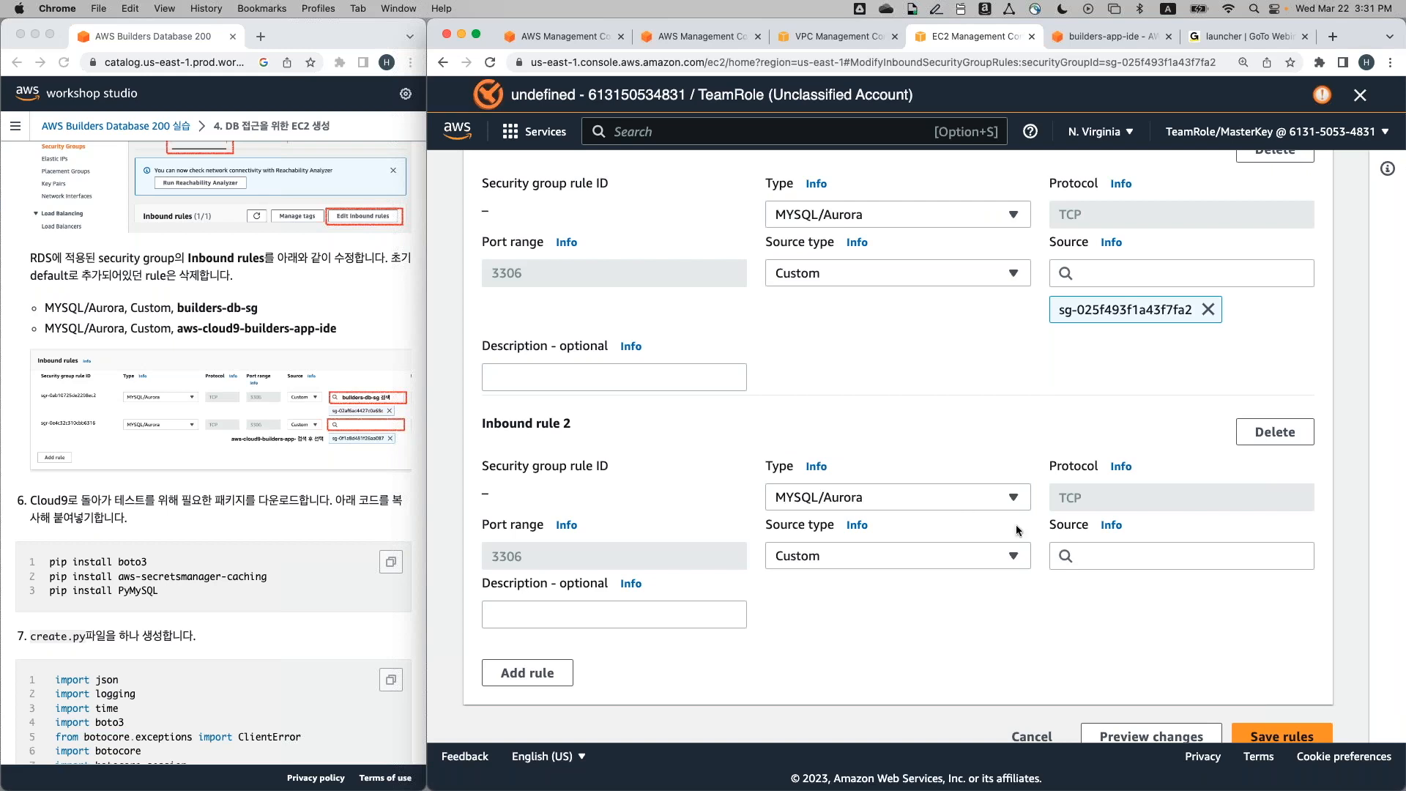
Set the second rule's source to the aws-cloud9-builders-app-ide group, sg-0c2938ff83a685ad8
left_click(1098, 555)
scroll(1142, 410, "down", 3)
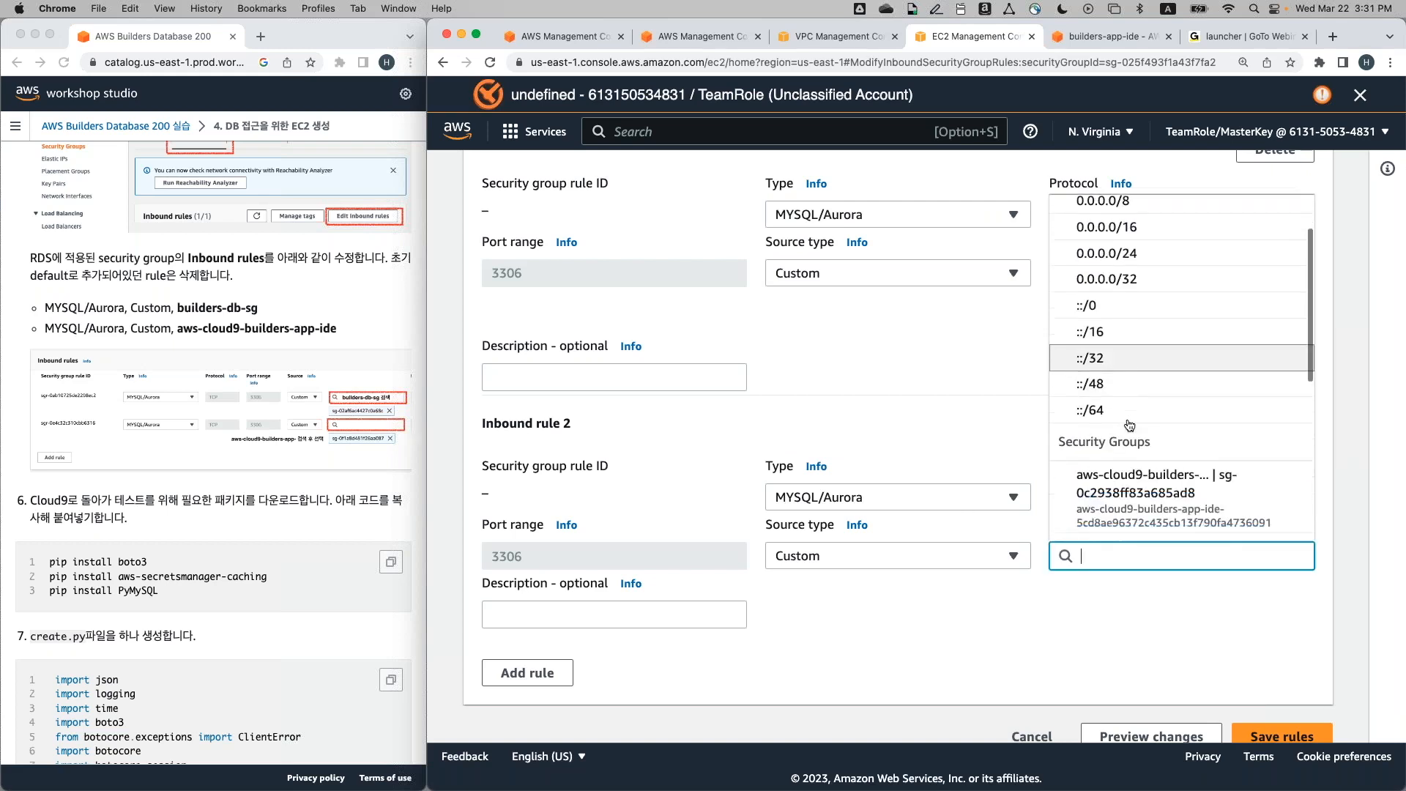
scroll(1129, 425, "down", 1)
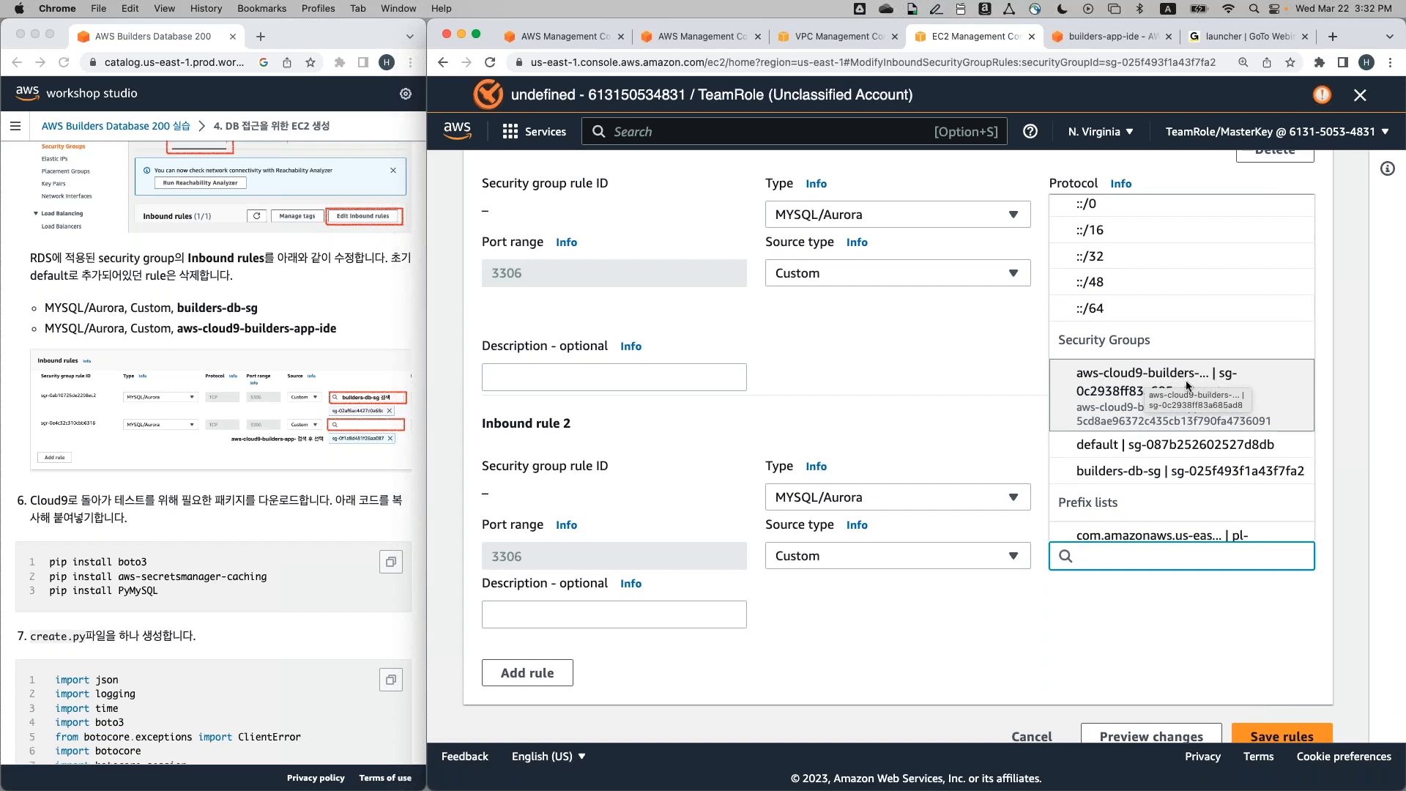
left_click(1174, 388)
left_click(1174, 388)
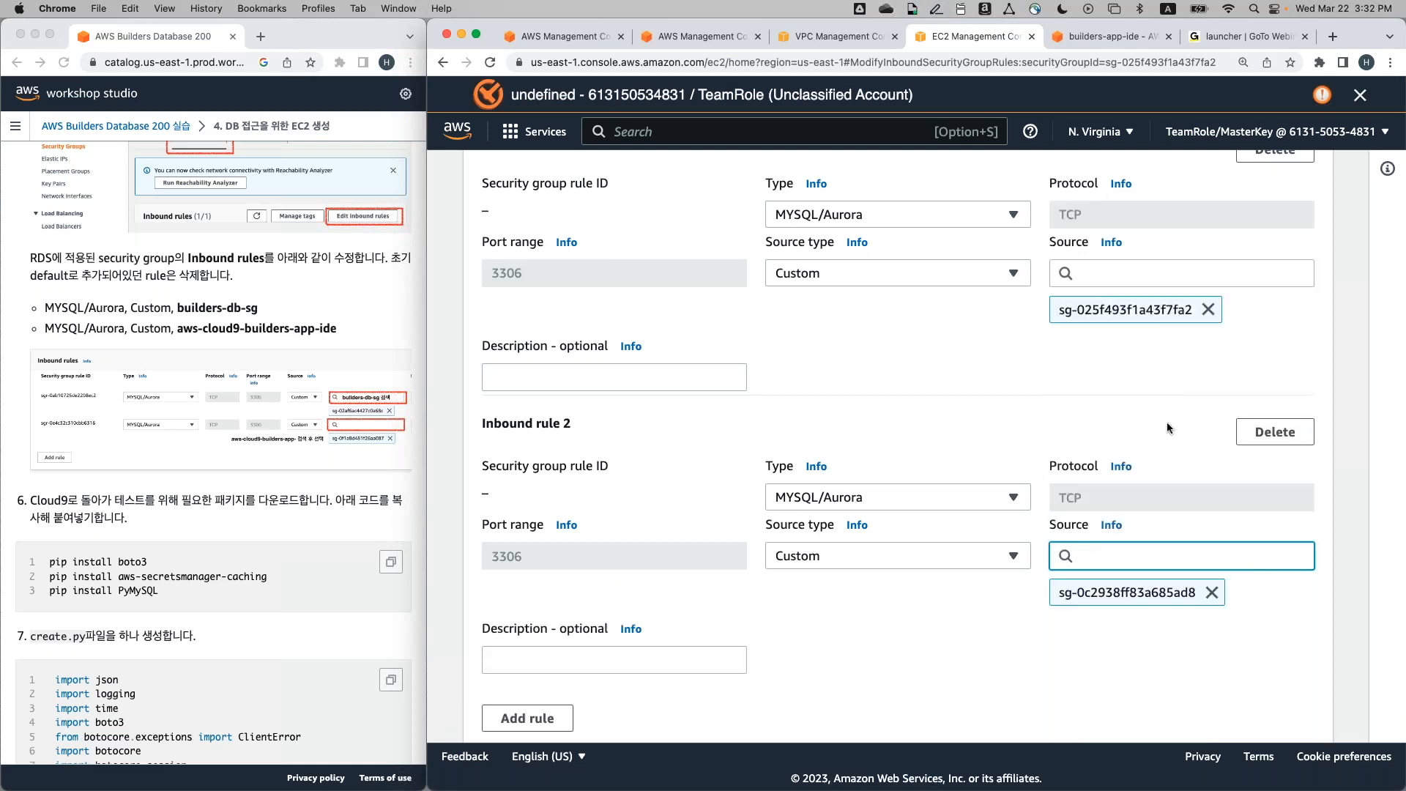
scroll(1166, 421, "up", 3)
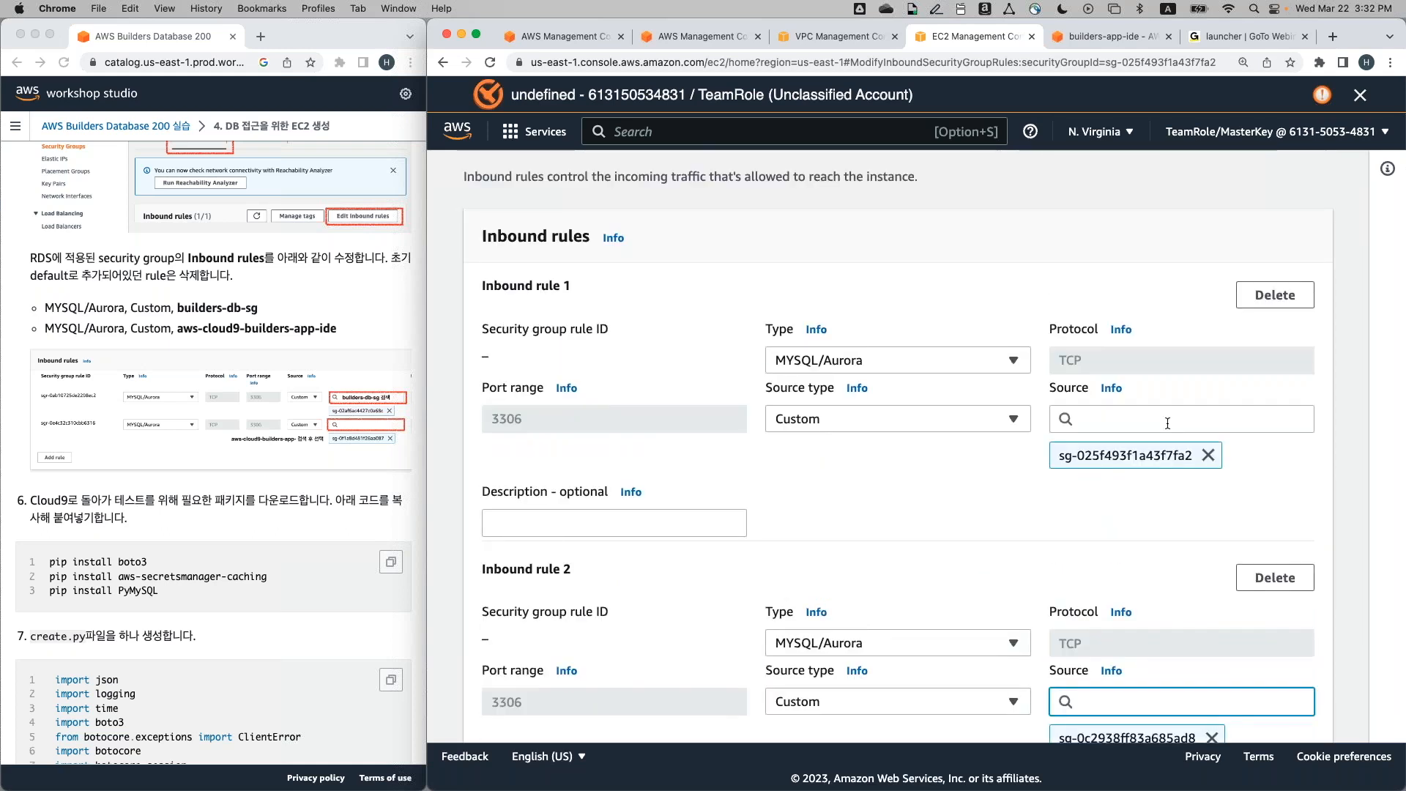
scroll(1167, 423, "down", 1)
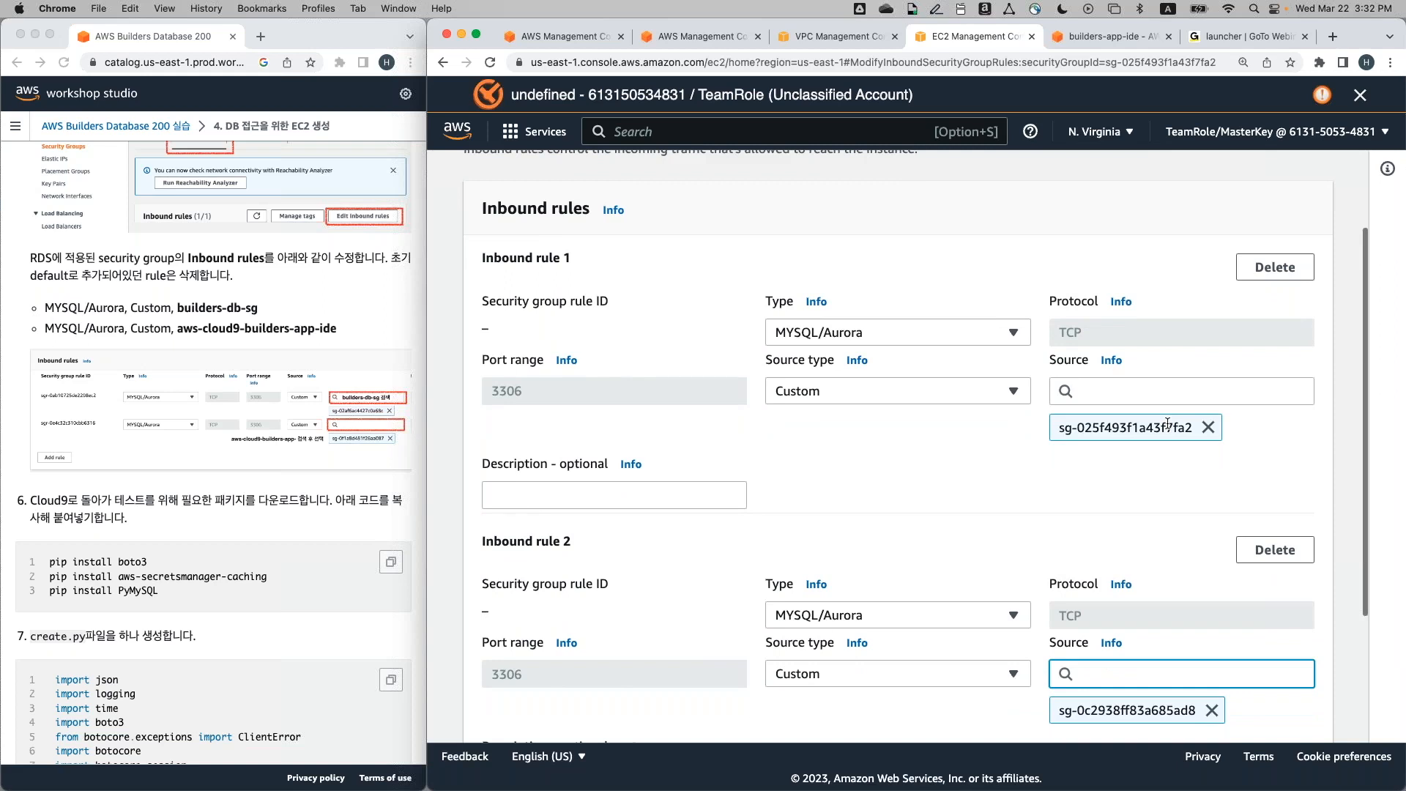
scroll(1167, 423, "down", 5)
scroll(1166, 421, "up", 3)
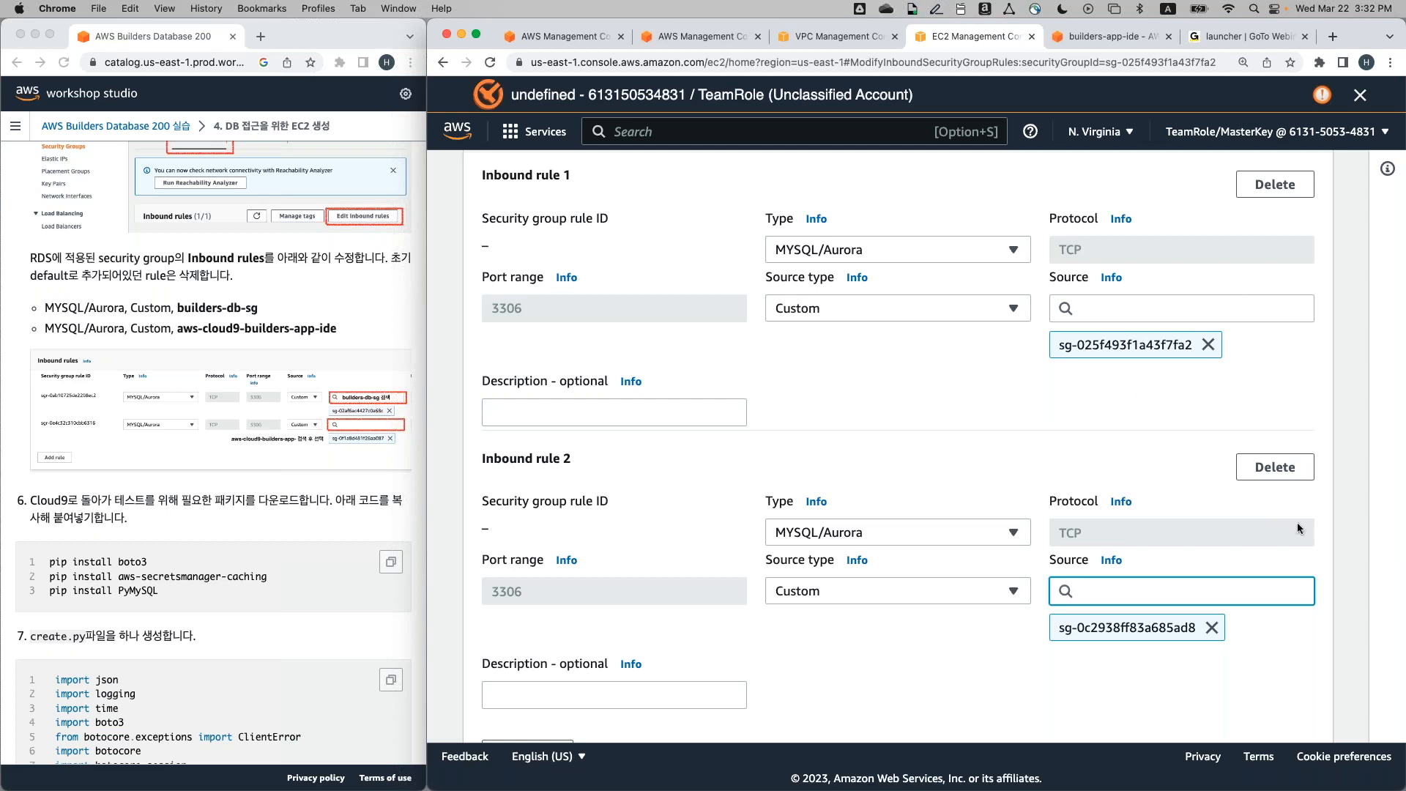
scroll(1172, 620, "down", 3)
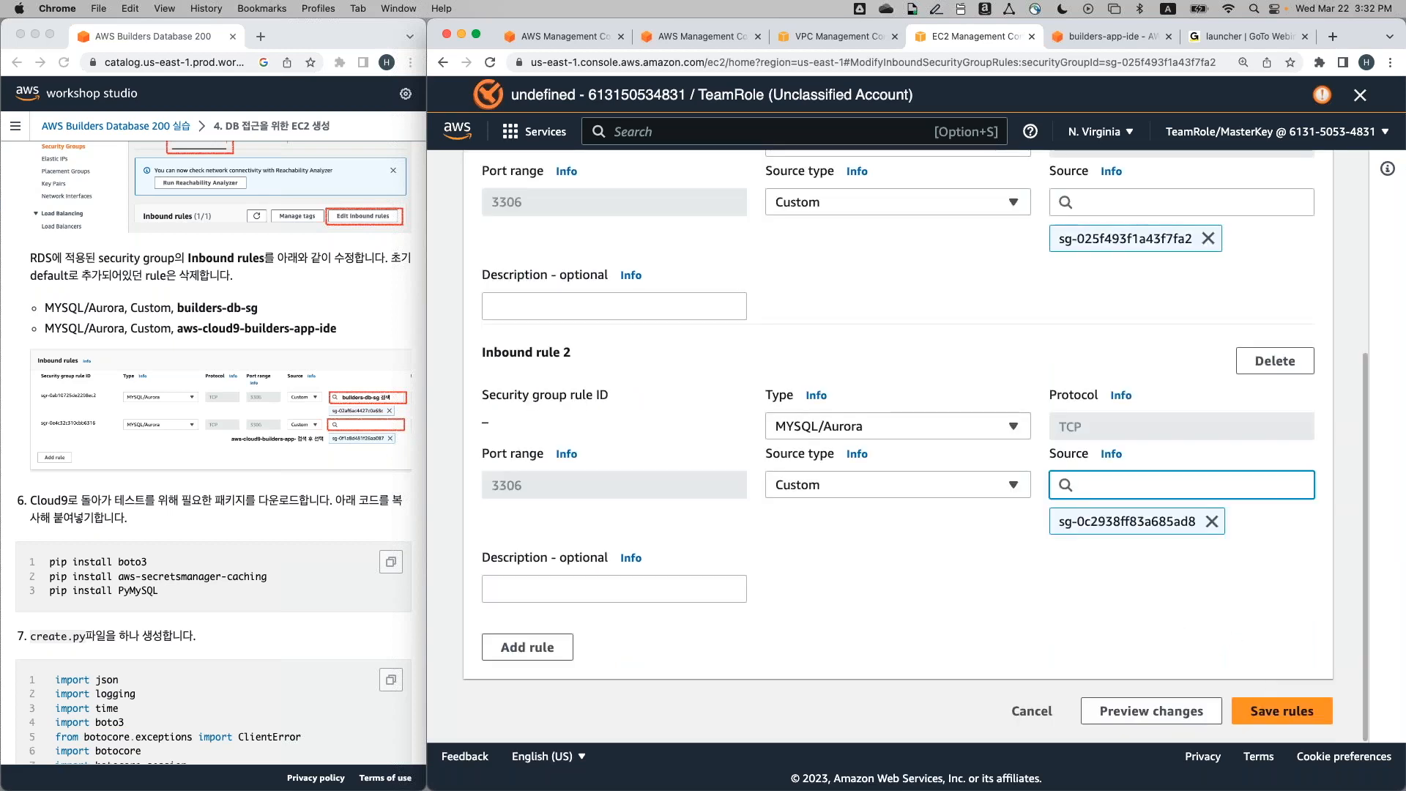
Save both MYSQL/Aurora rules and review their port 3306 sources in the Inbound rules table
left_click(1254, 715)
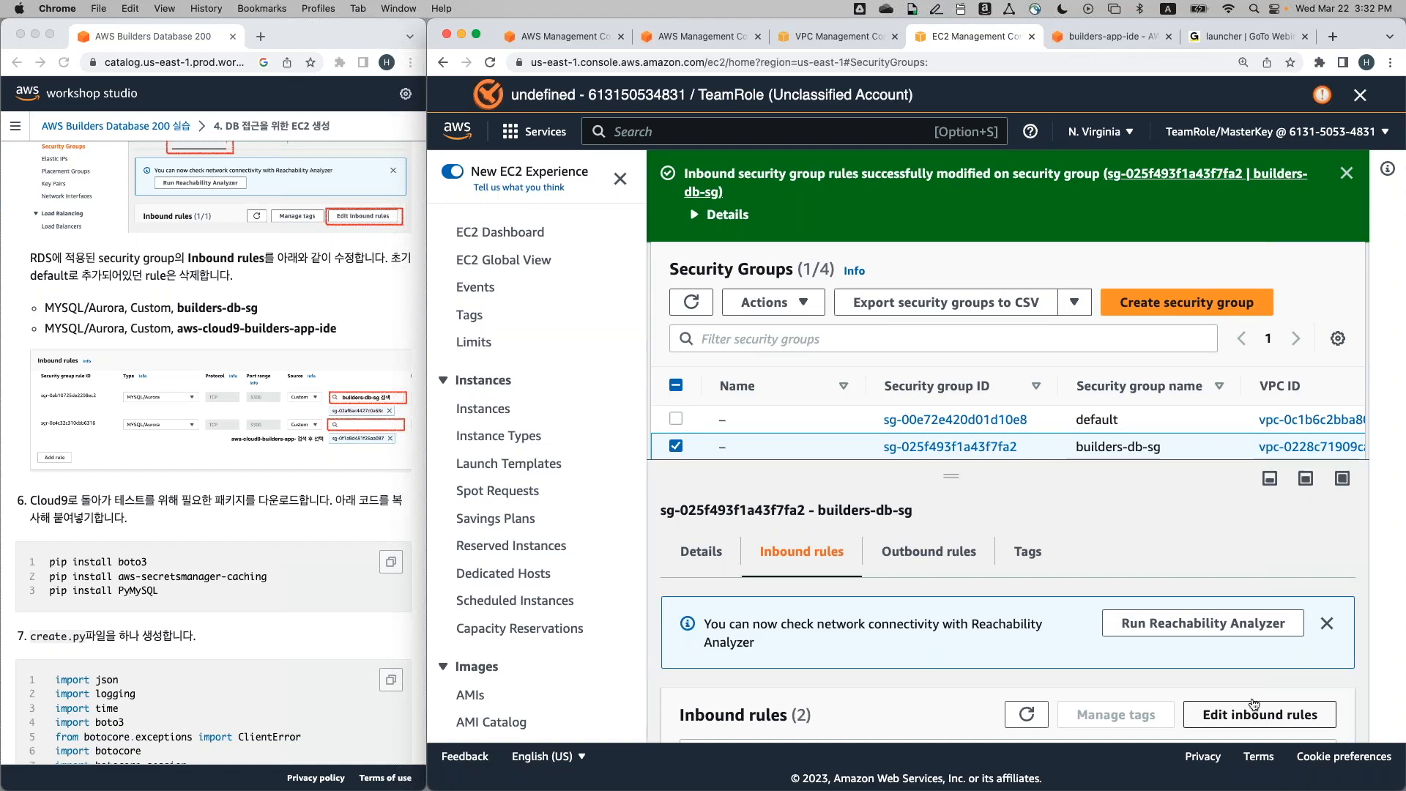
scroll(1254, 704, "down", 3)
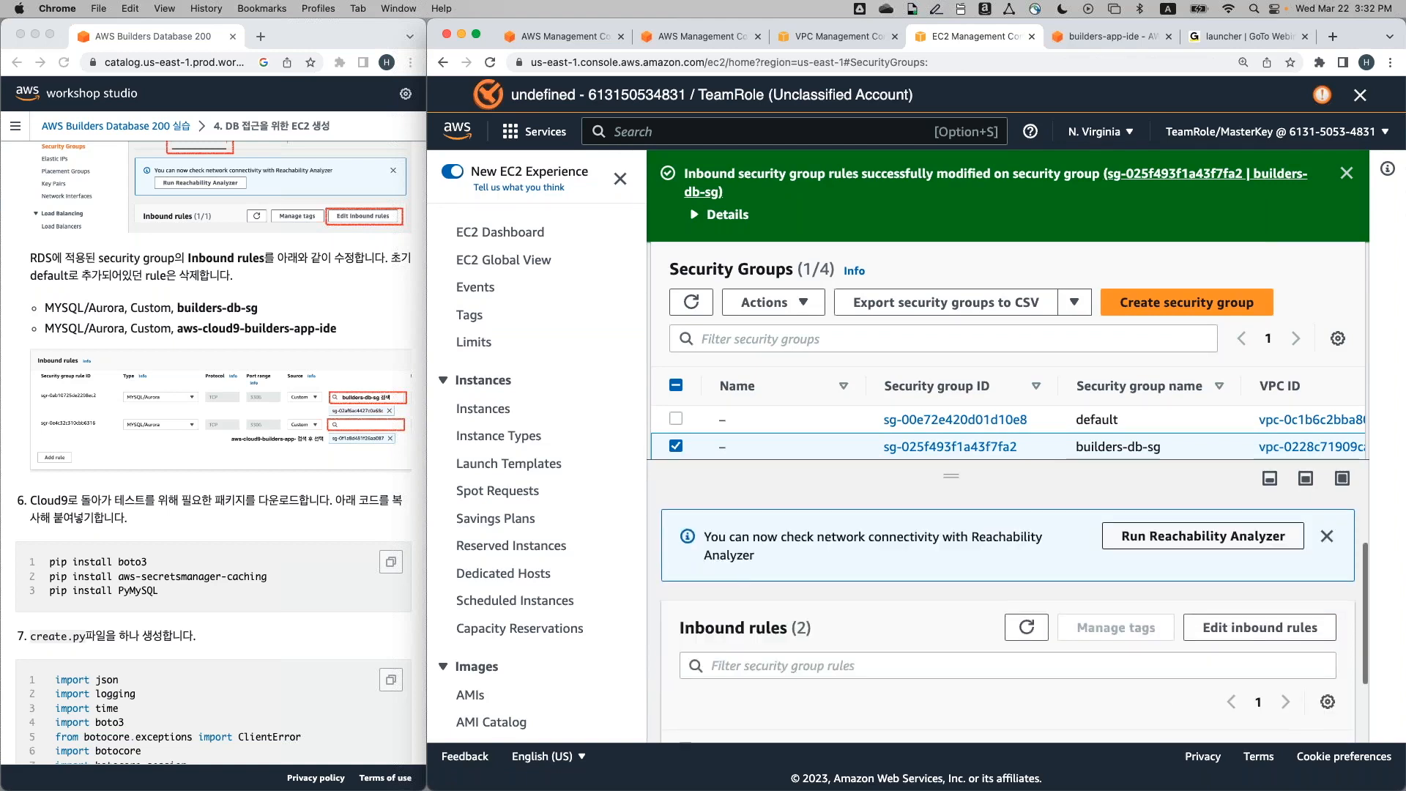
scroll(1016, 707, "down", 3)
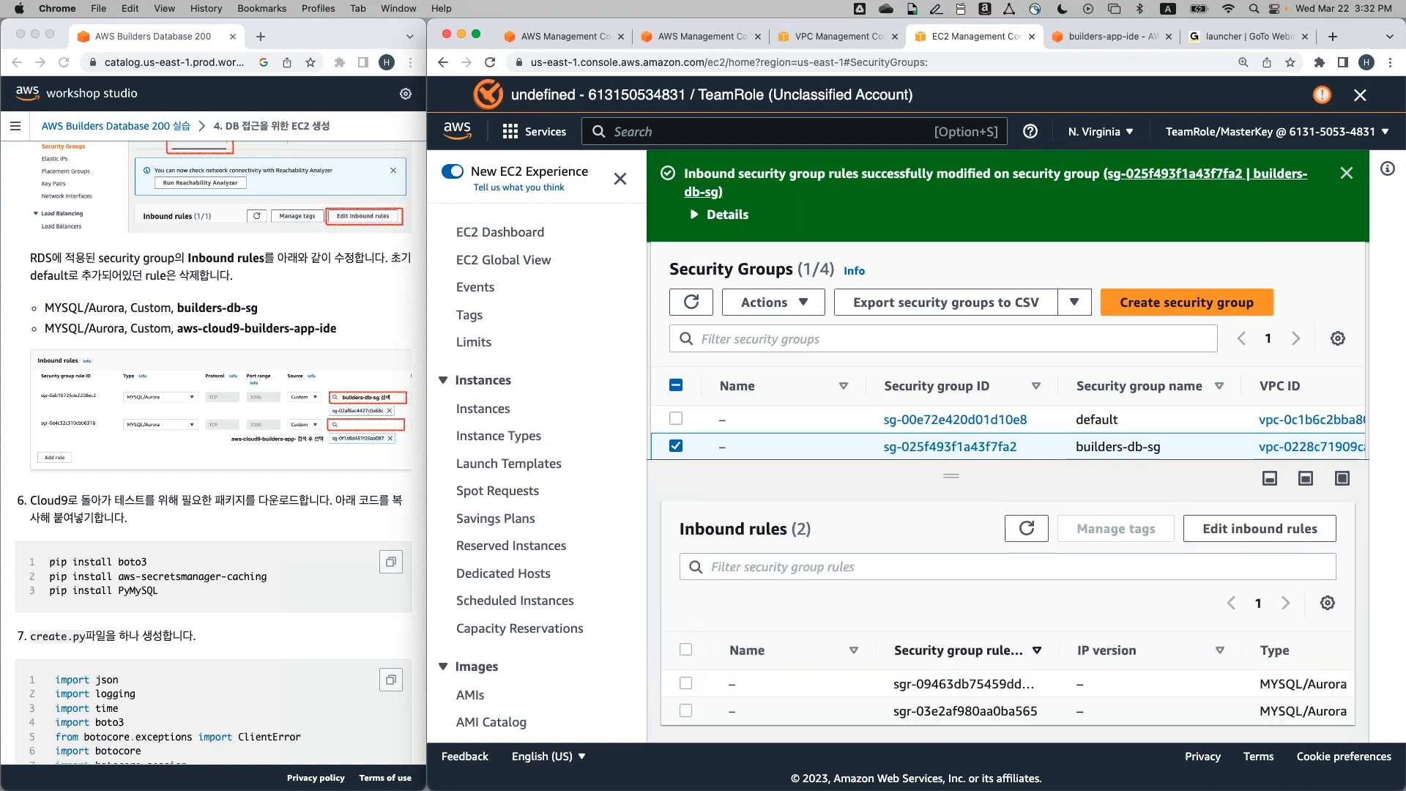
scroll(1016, 707, "right", 3)
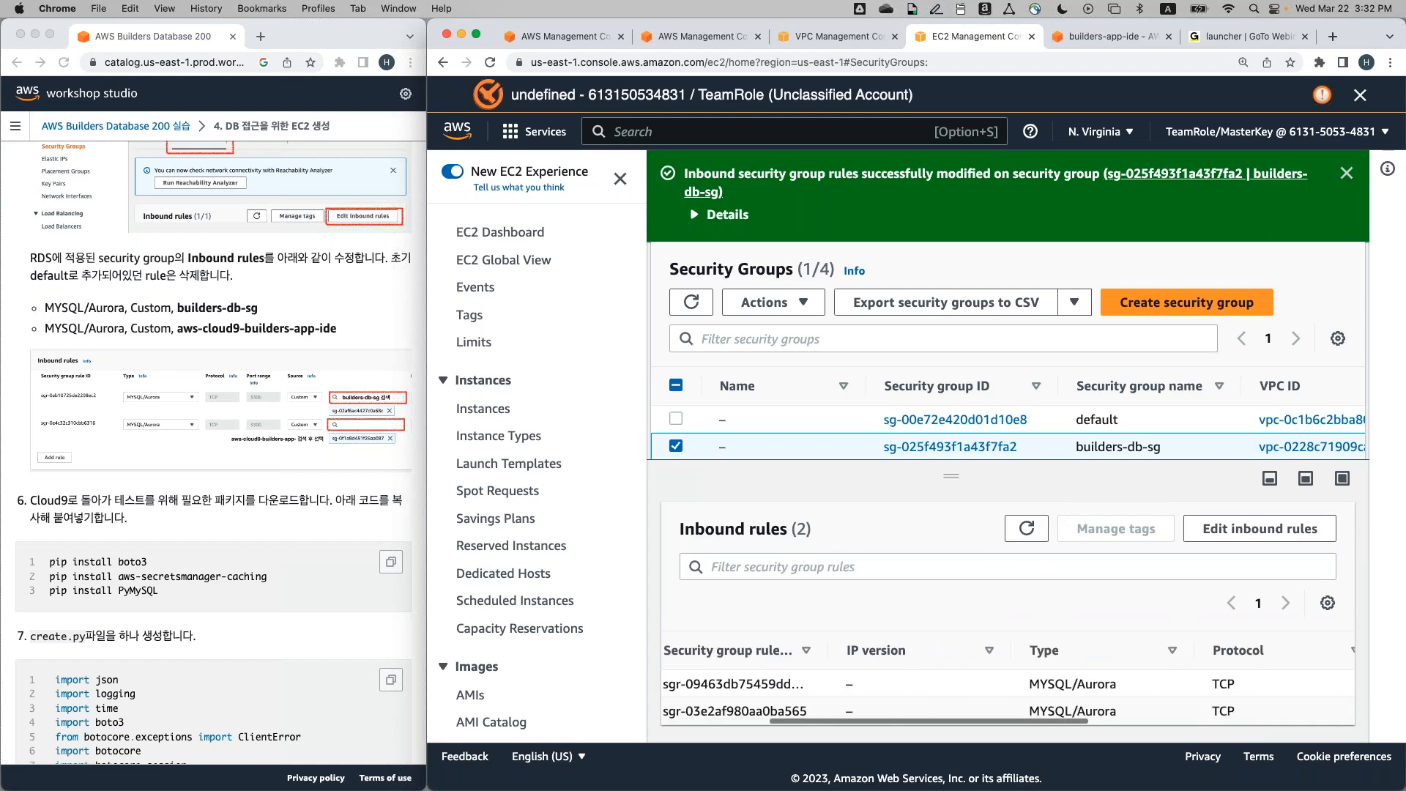
scroll(1007, 696, "right", 10)
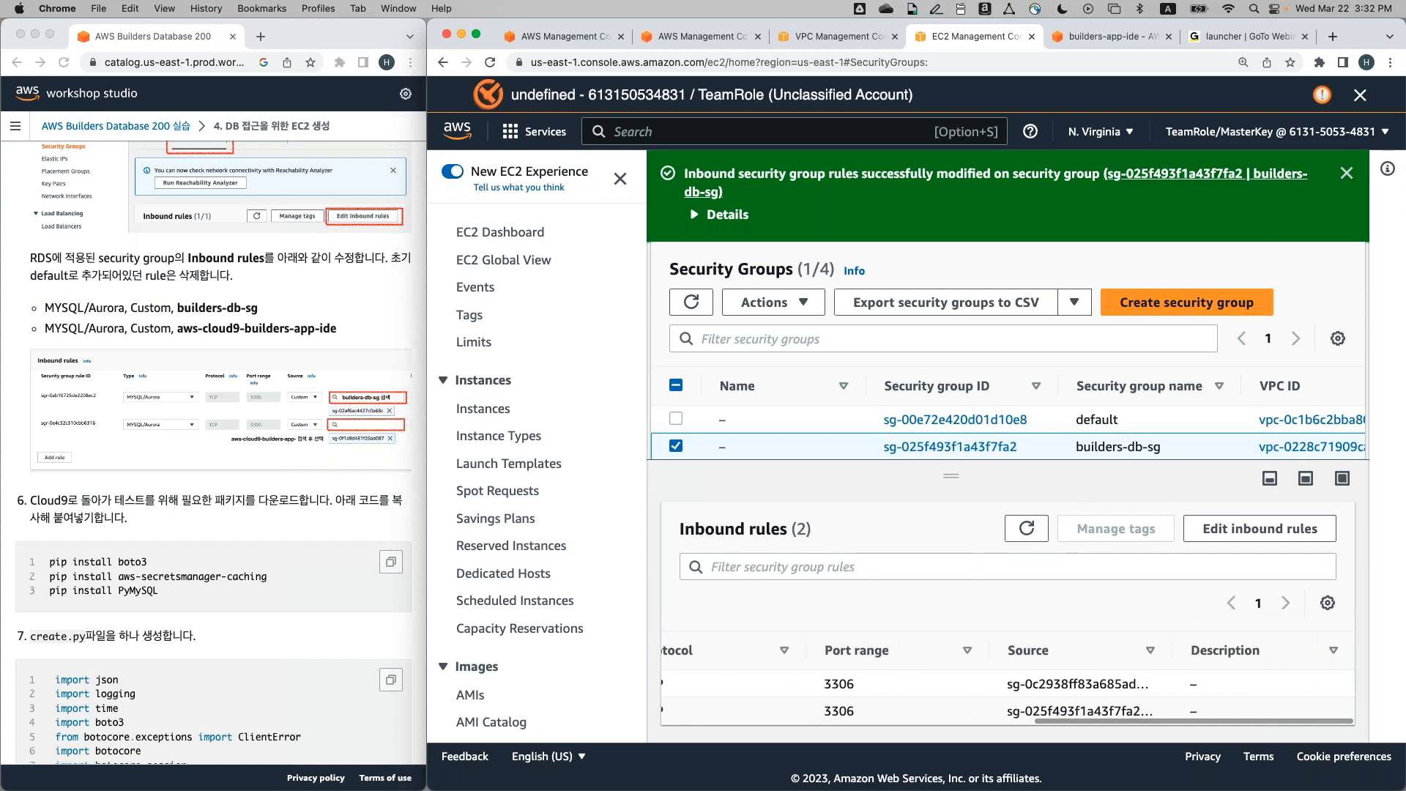
scroll(1017, 710, "left", 10)
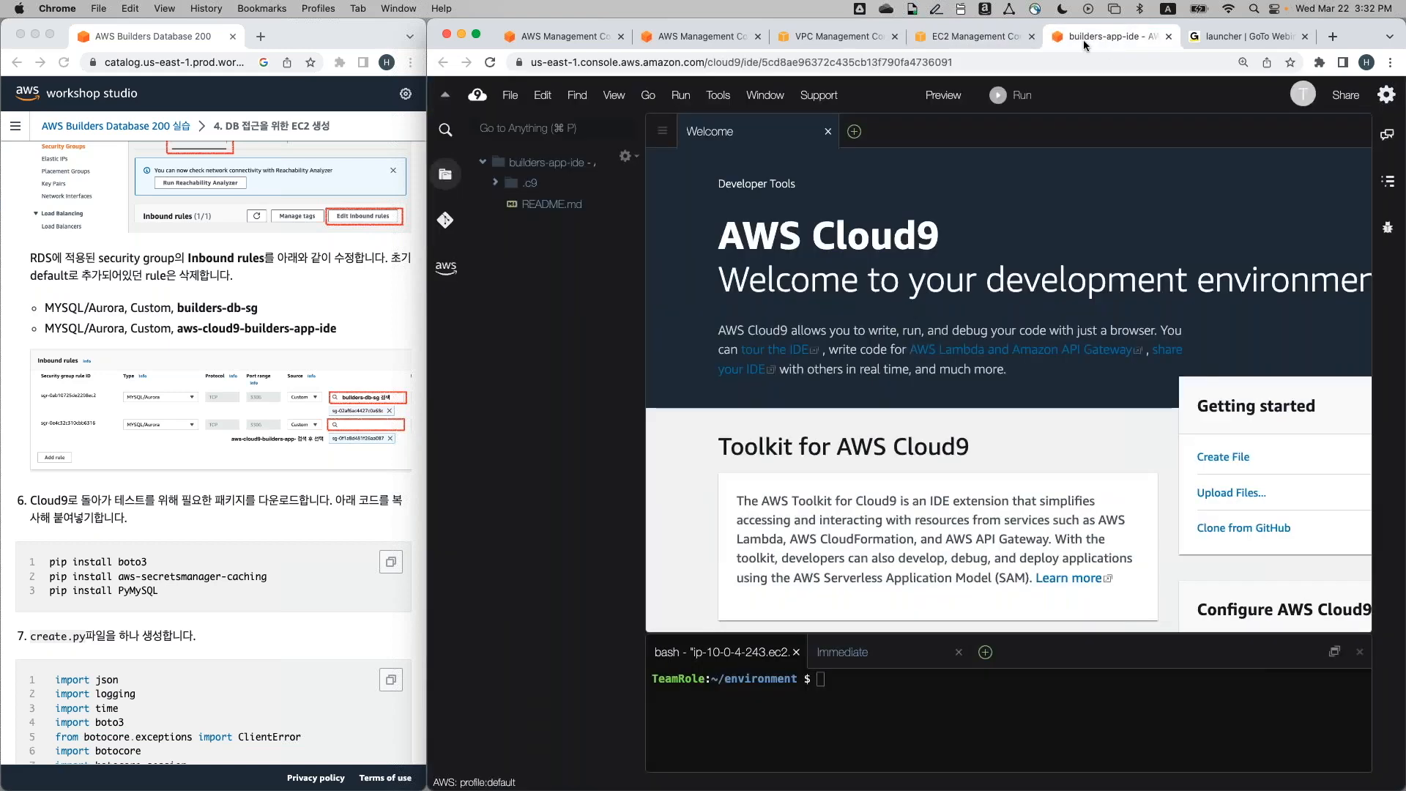
Search 'cloud9', go to the Cloud9 service, and open the builders-app-ide IDE
left_click(959, 31)
left_click(750, 132)
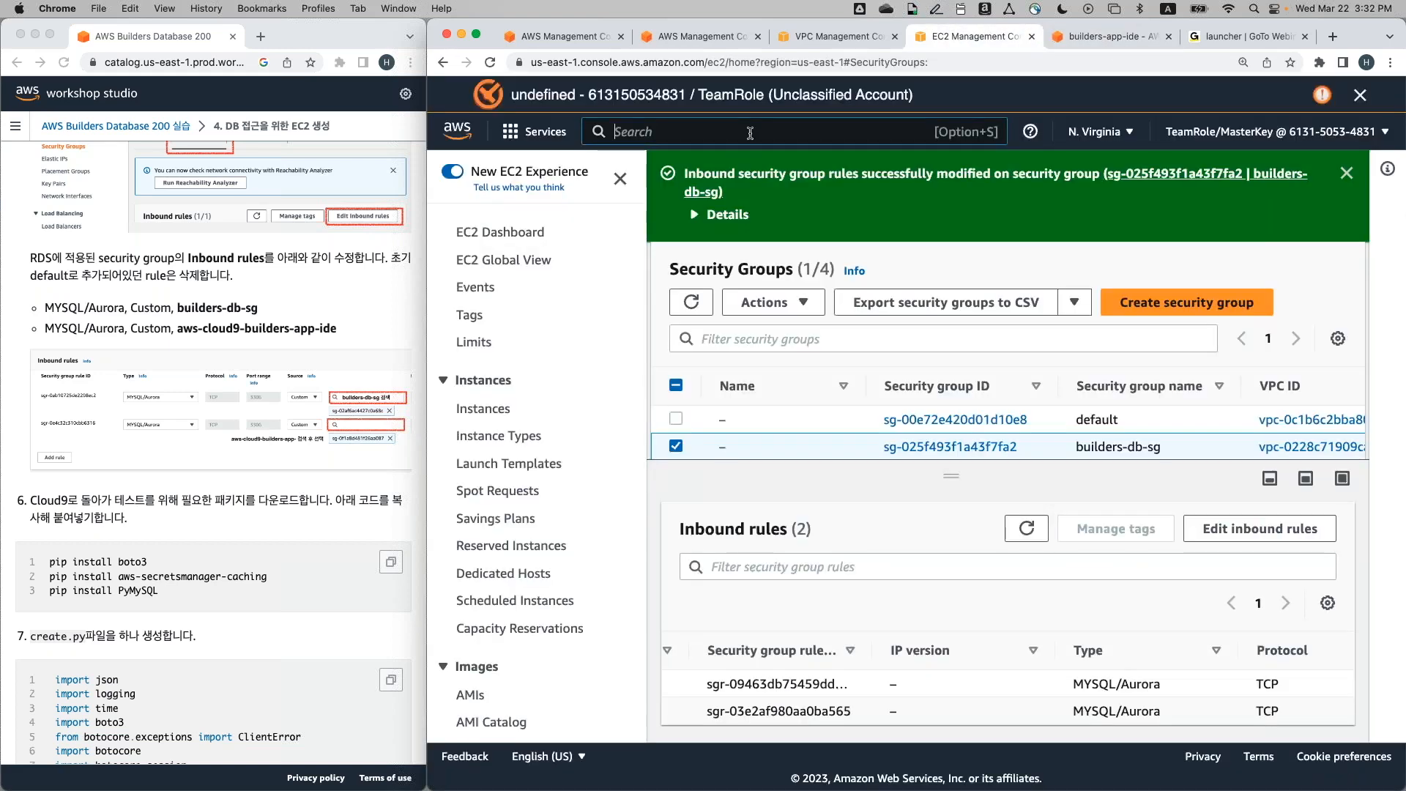
type("cloud")
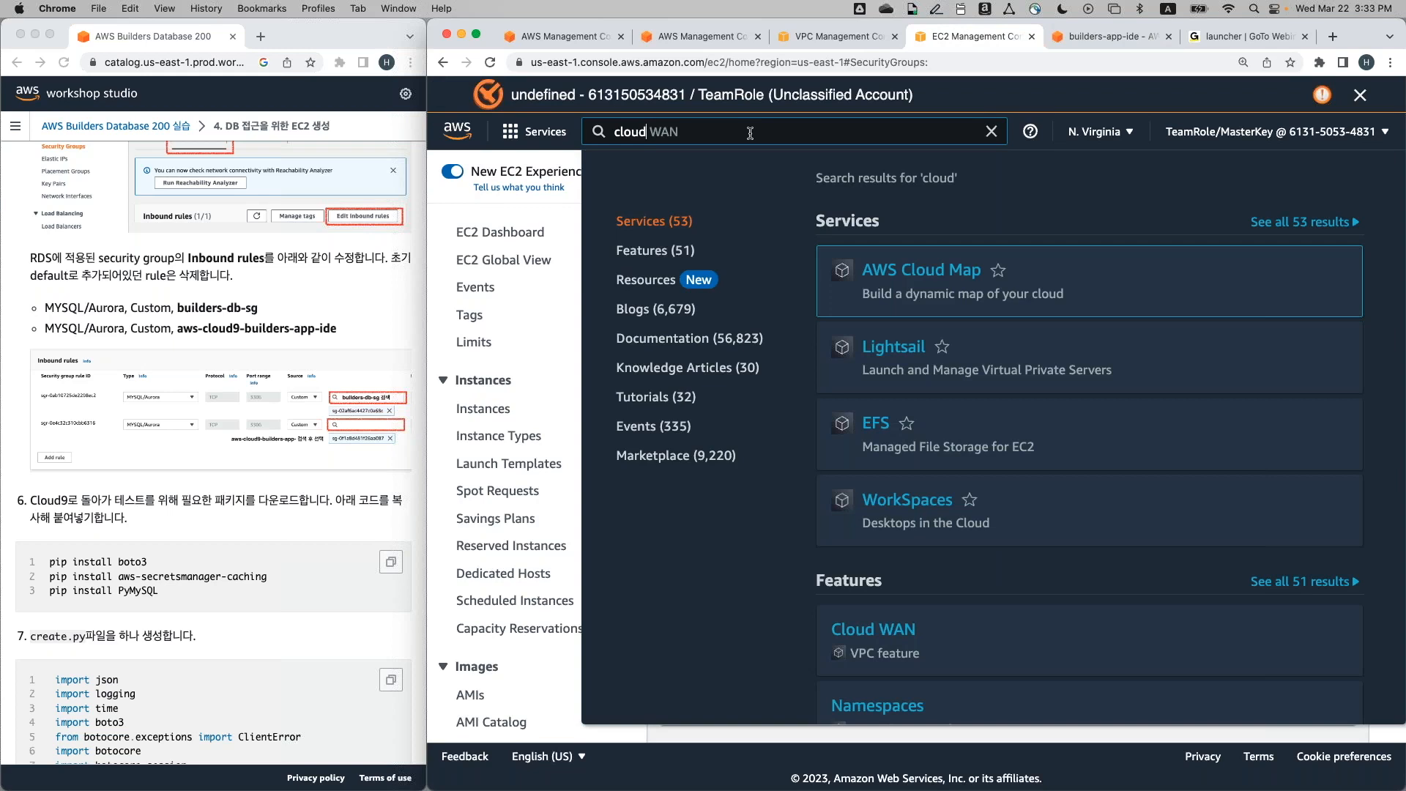
type("9")
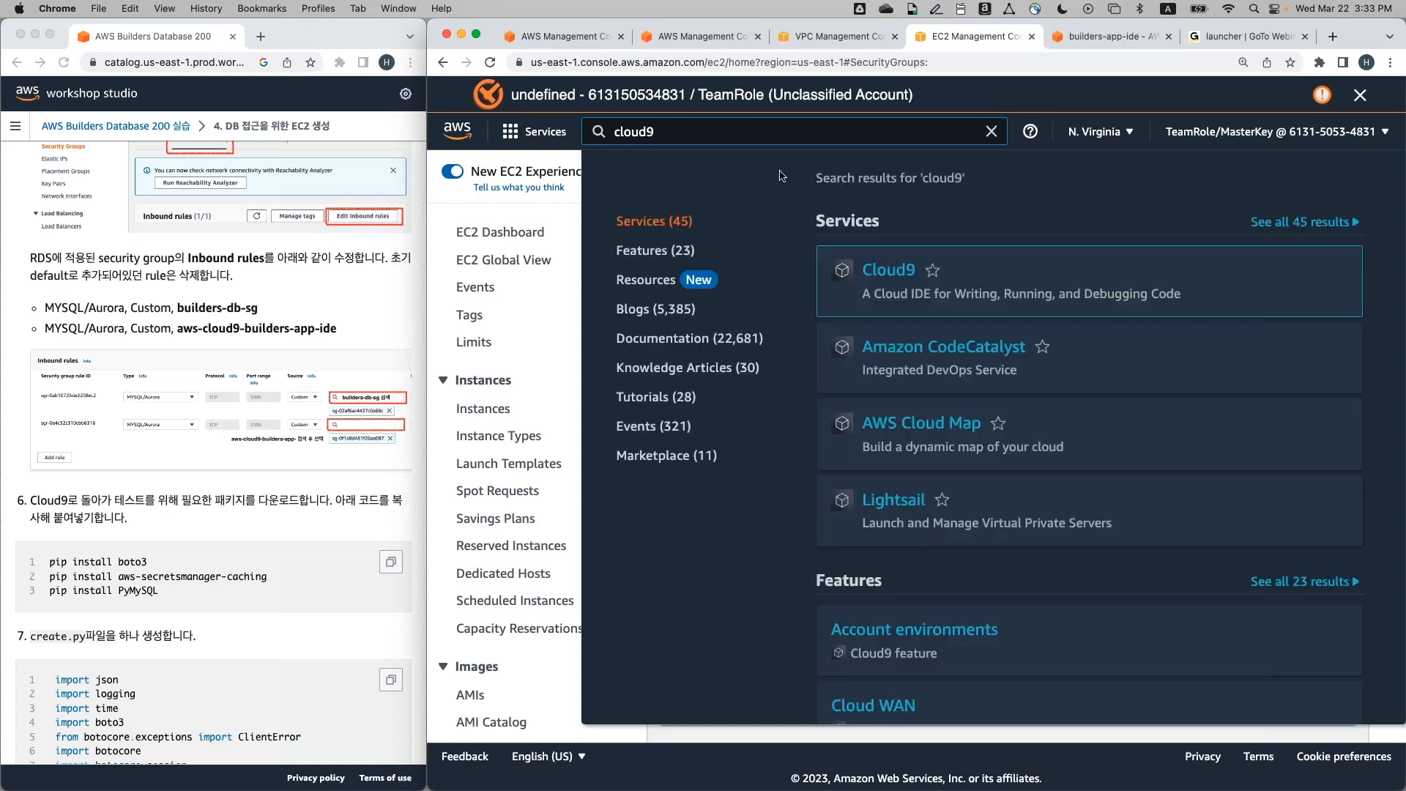
left_click(888, 275)
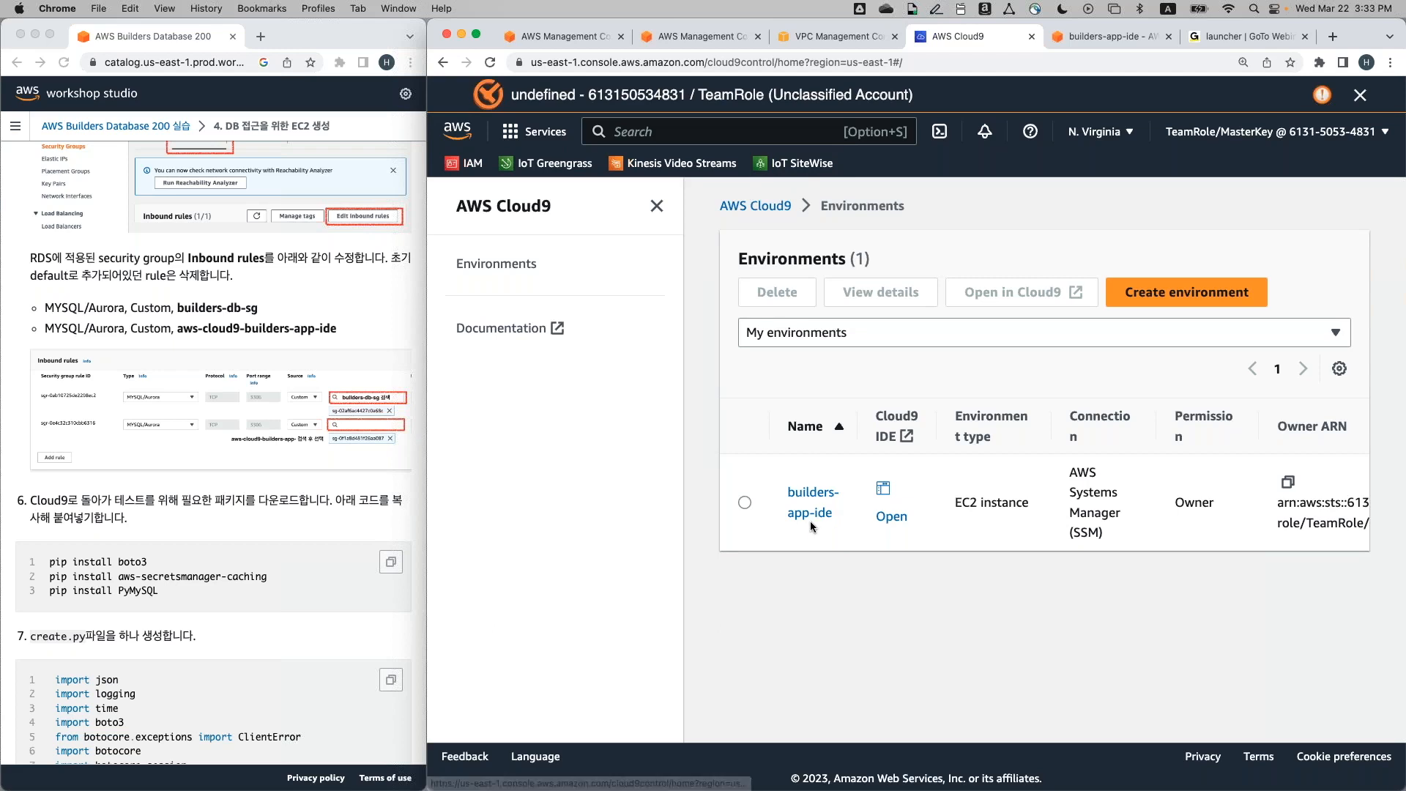
left_click(891, 517)
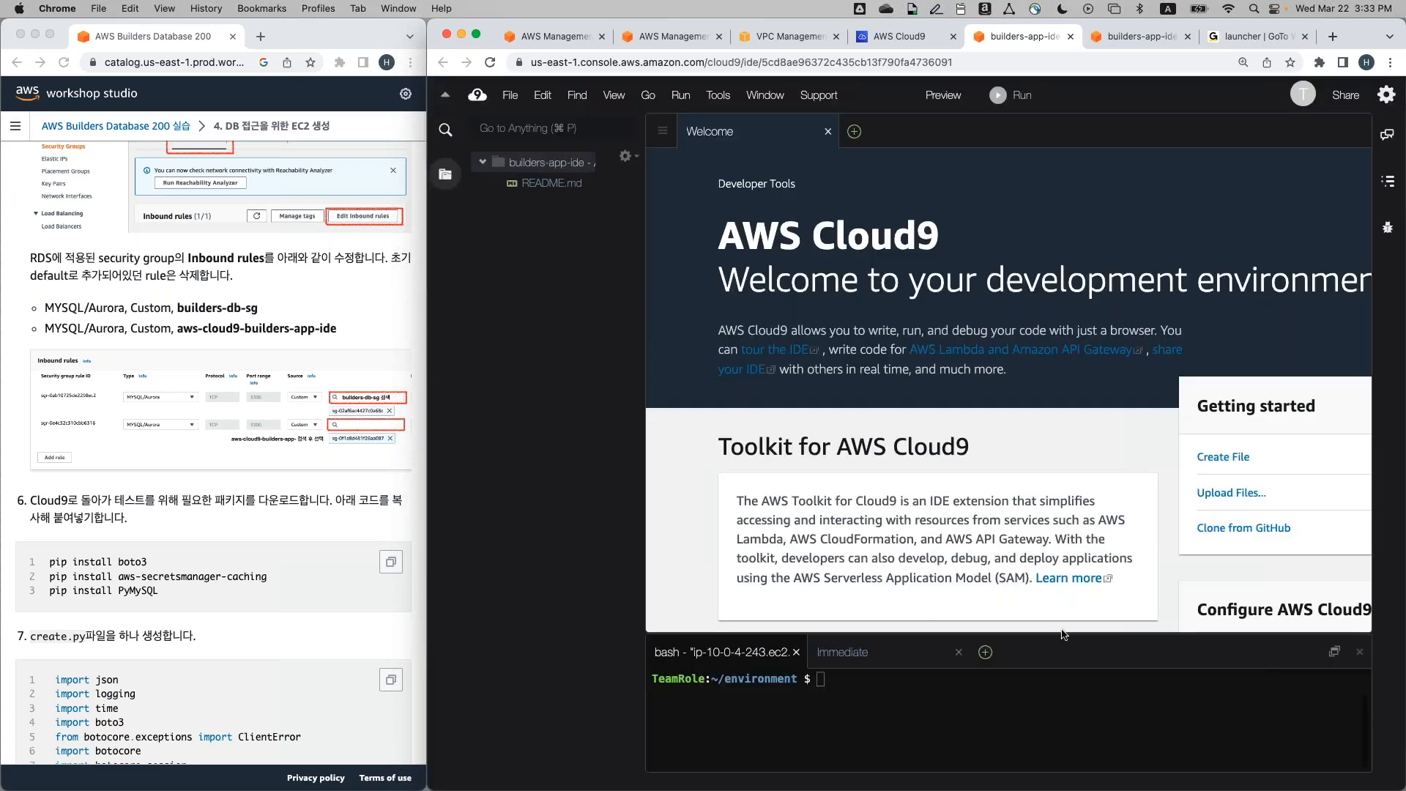
Enlarge the Cloud9 terminal and copy the workshop's pip install commands for boto3, aws-secretsmanager-caching and PyMySQL
left_click_drag(1063, 634, 1166, 353)
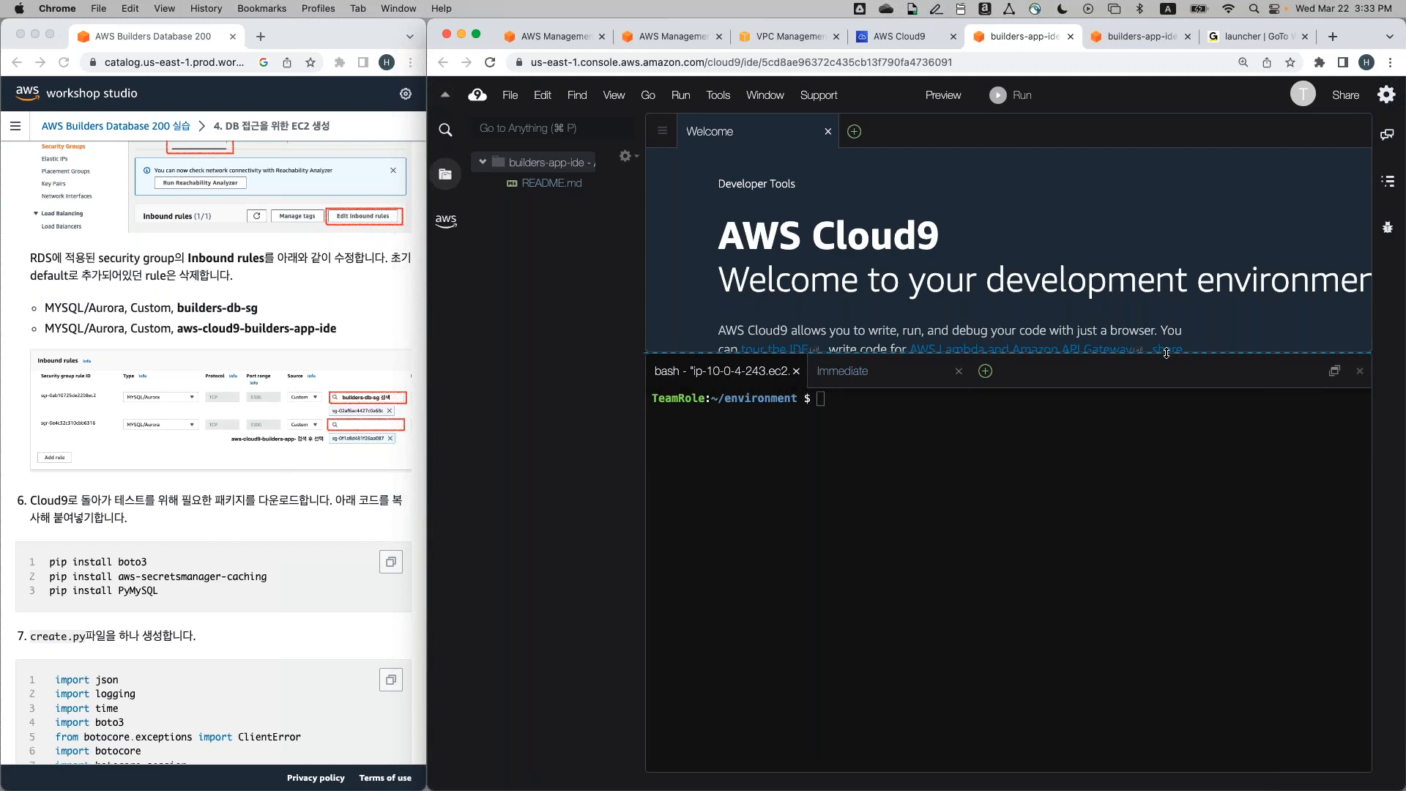
left_click(1029, 488)
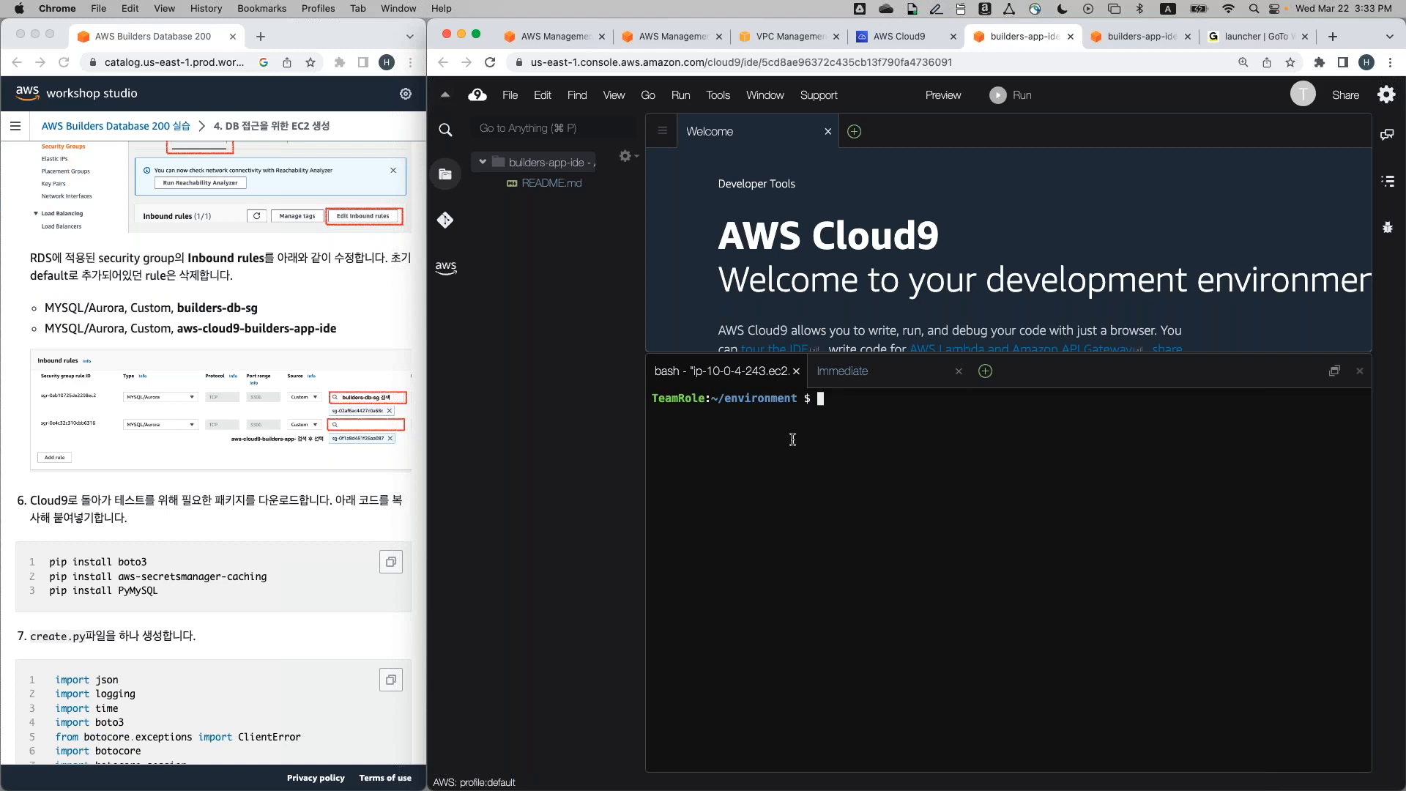
scroll(341, 498, "down", 3)
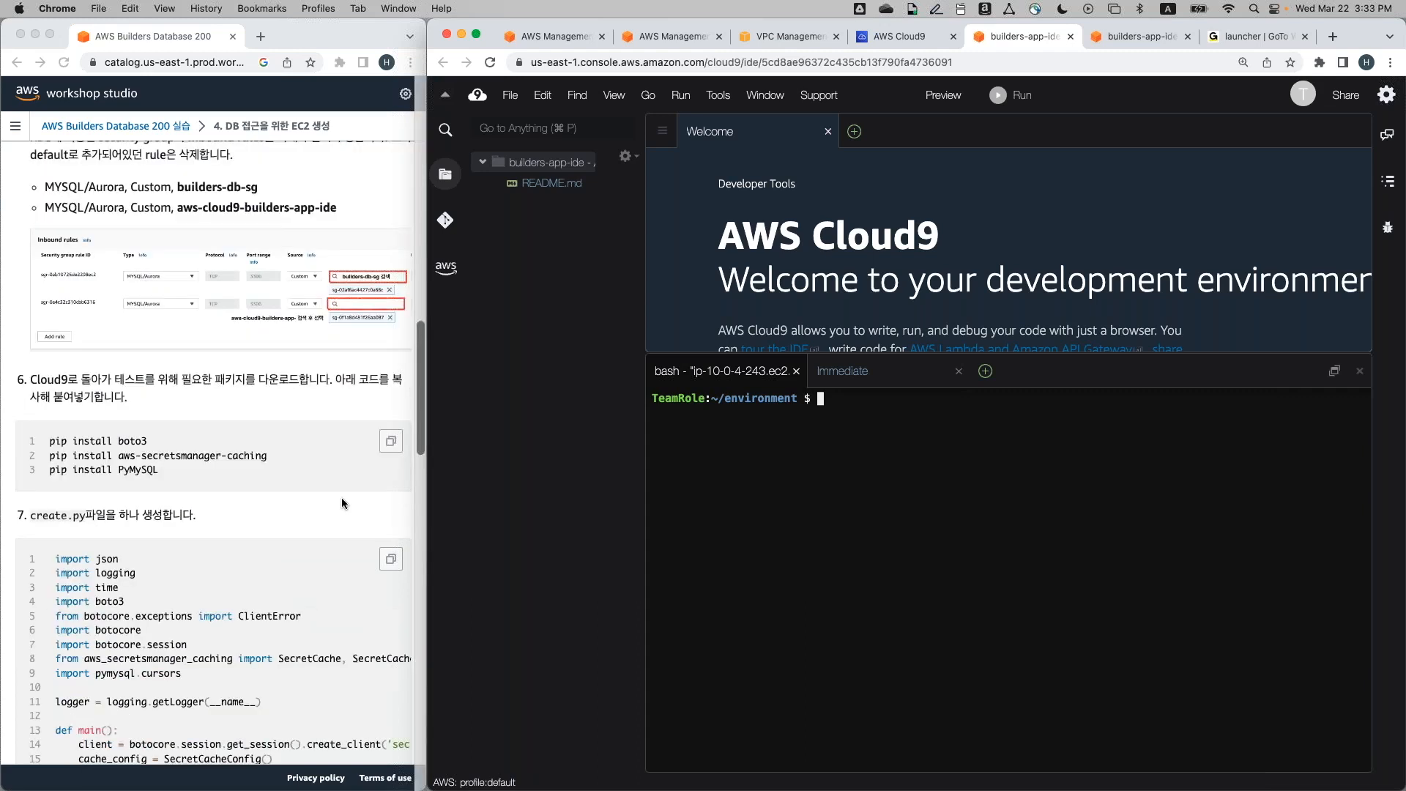
scroll(342, 498, "down", 1)
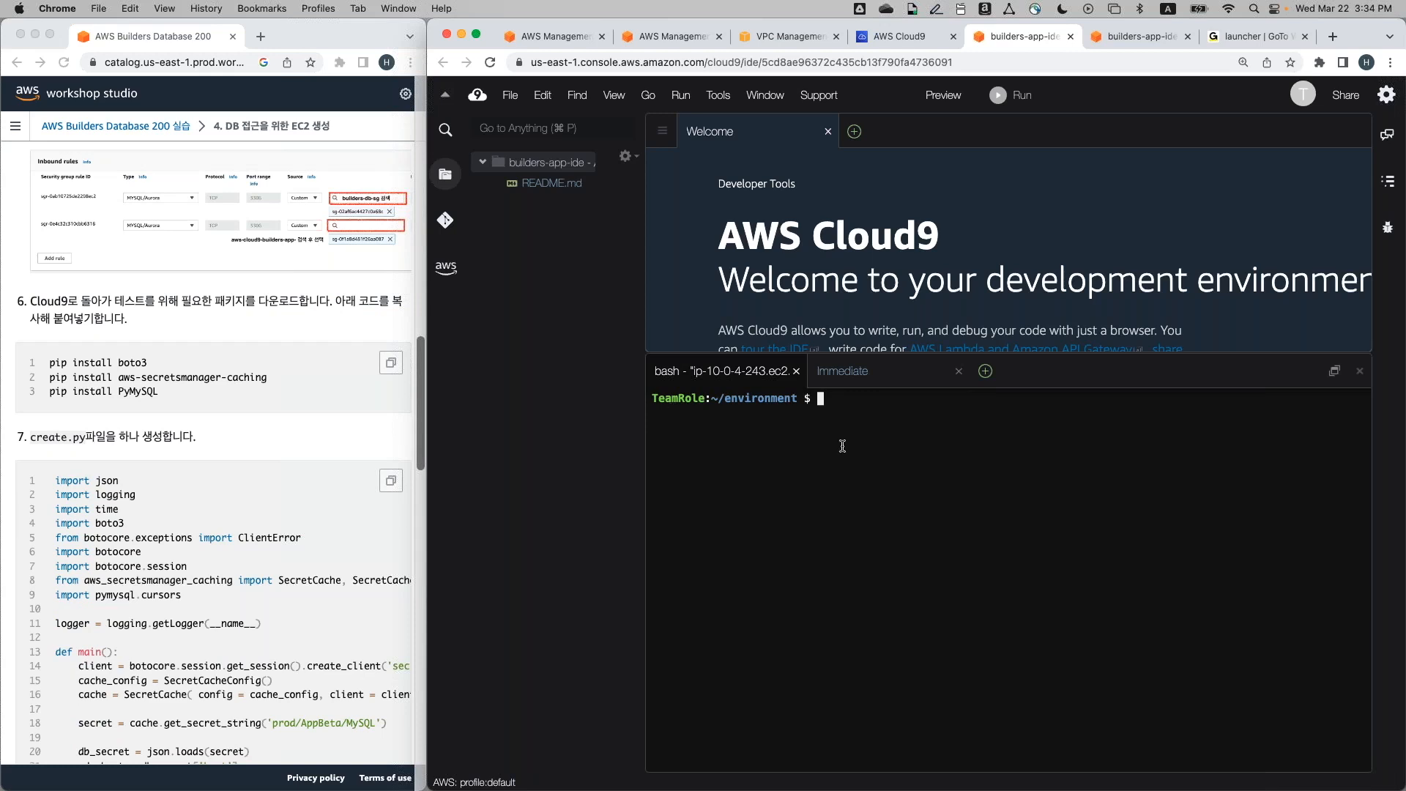
left_click(400, 363)
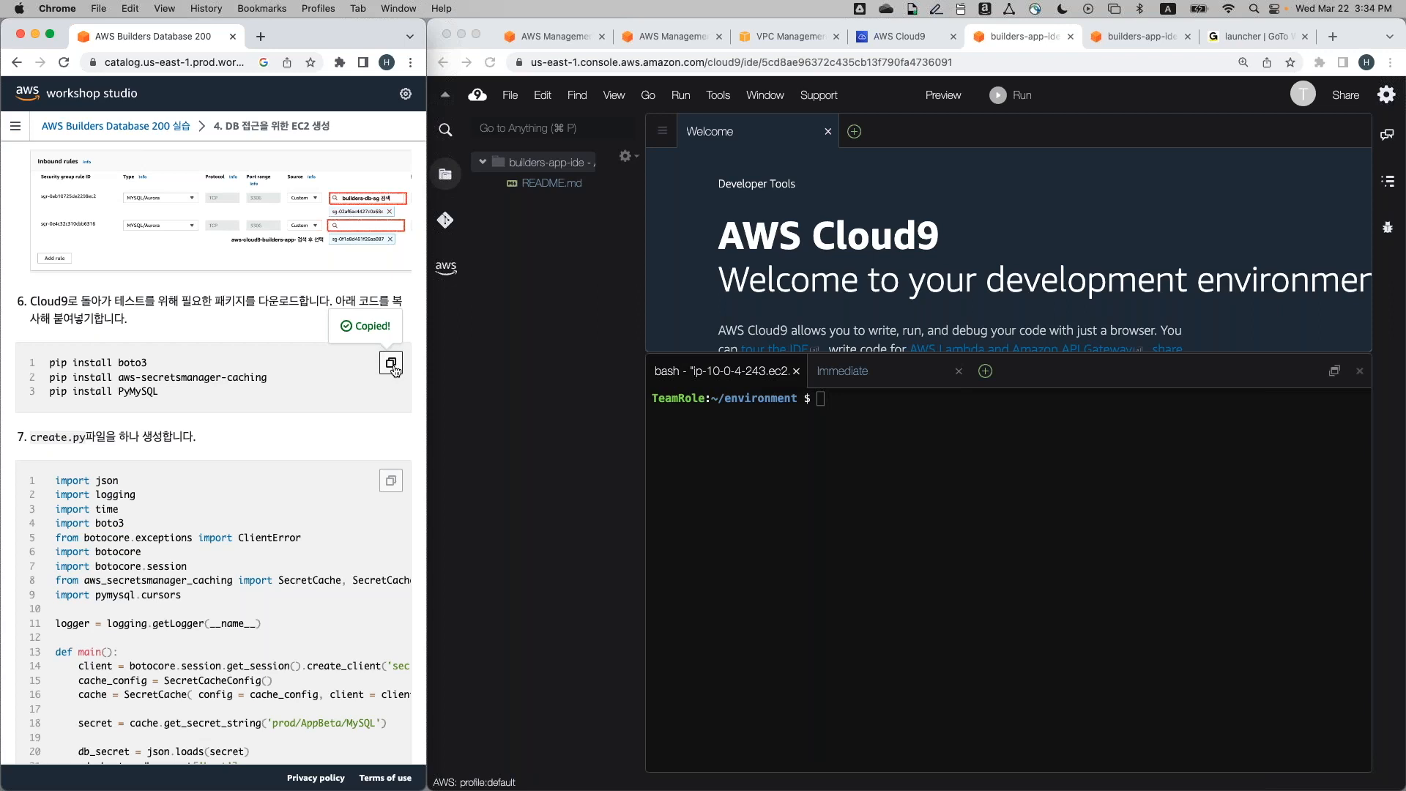
Run the pasted pip commands, installing boto3 1.26.96, aws-secretsmanager-caching 1.1.1.5 and PyMySQL 1.0.2
left_click(996, 458)
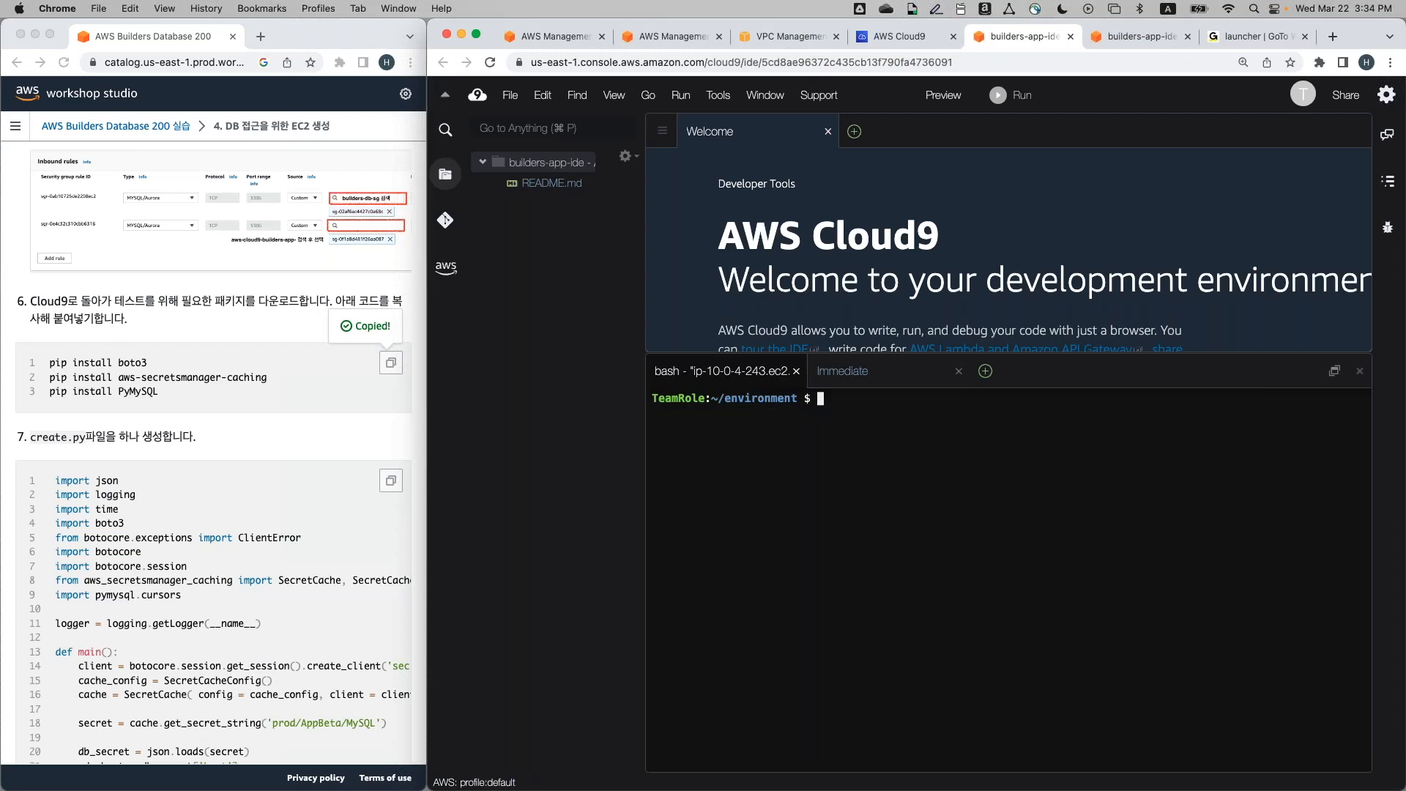
key("super+v")
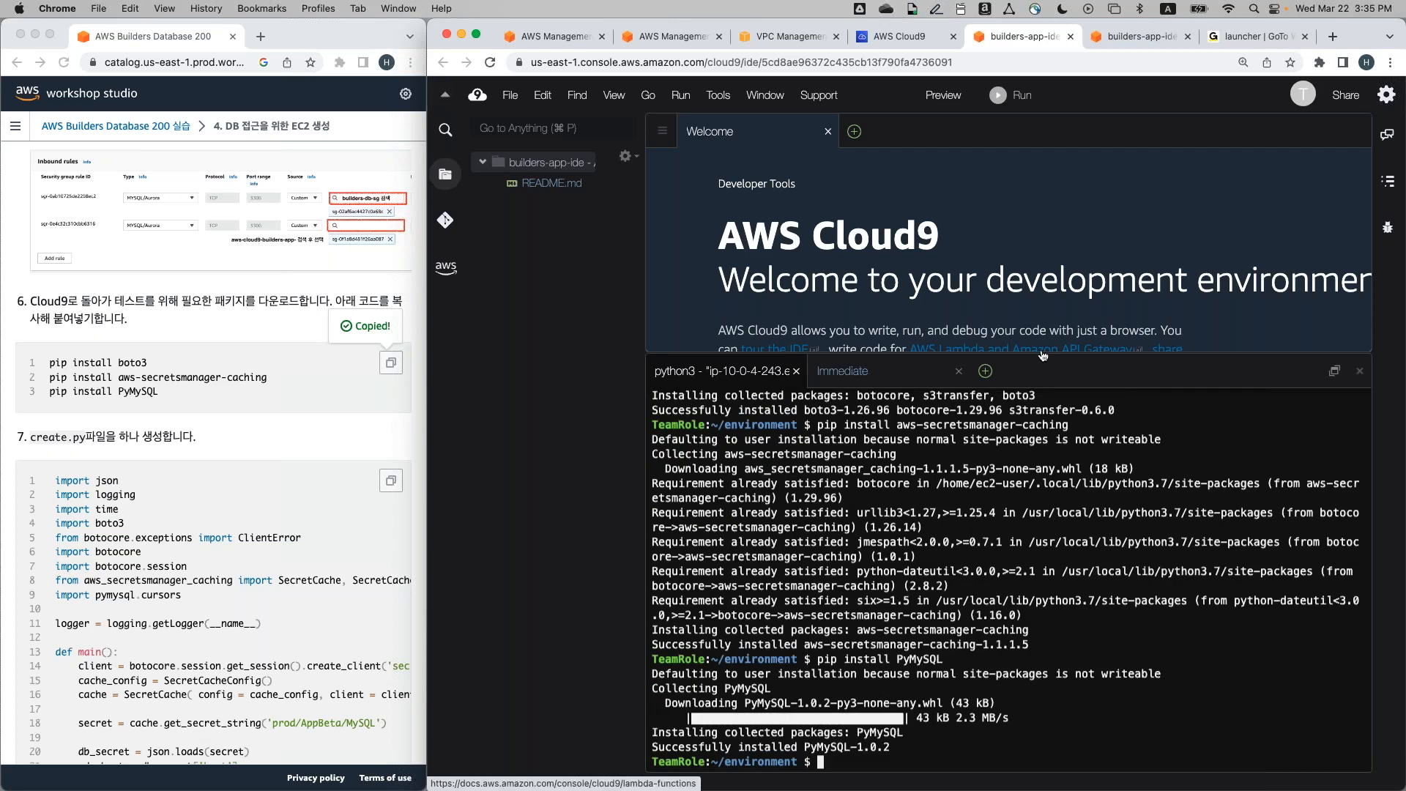
left_click_drag(1042, 354, 1042, 262)
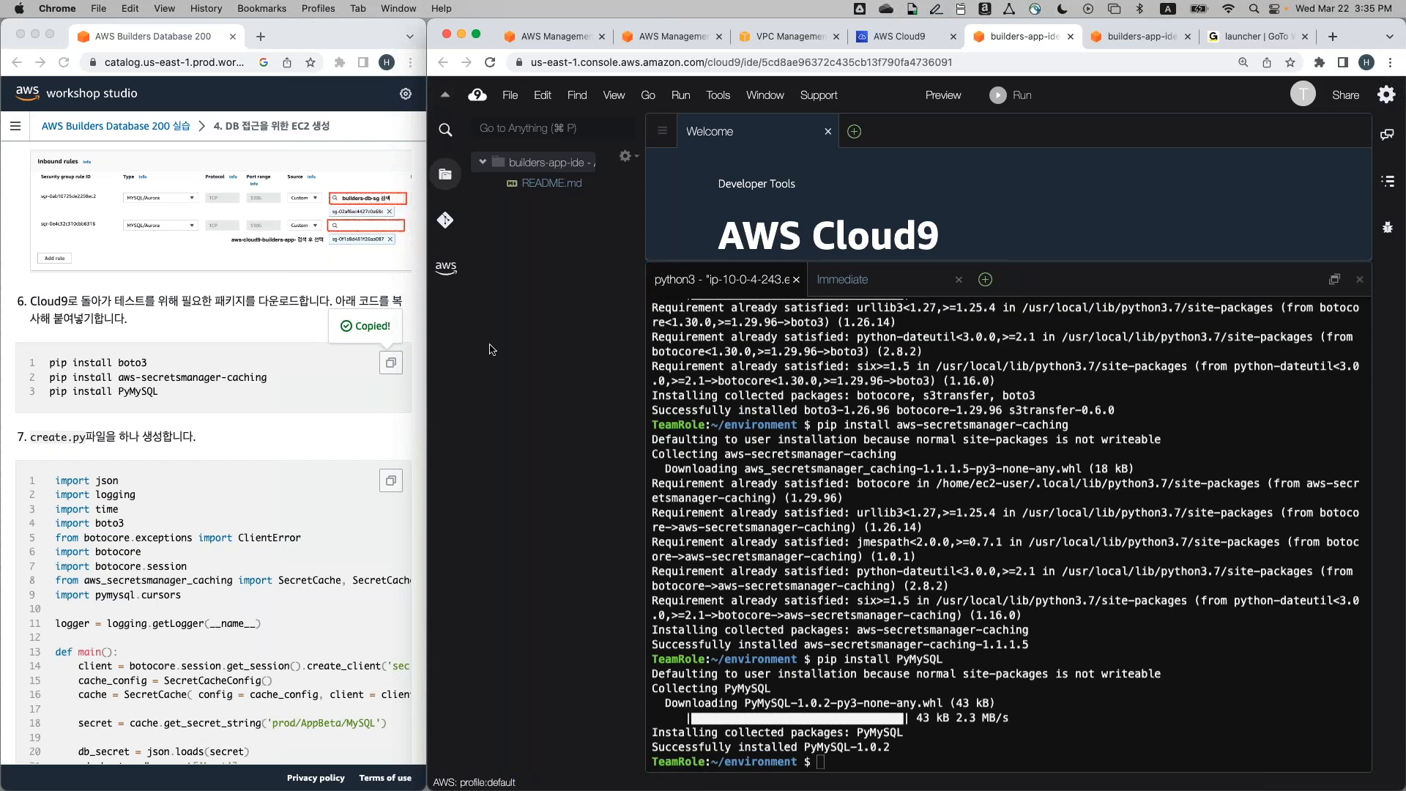
scroll(342, 419, "down", 5)
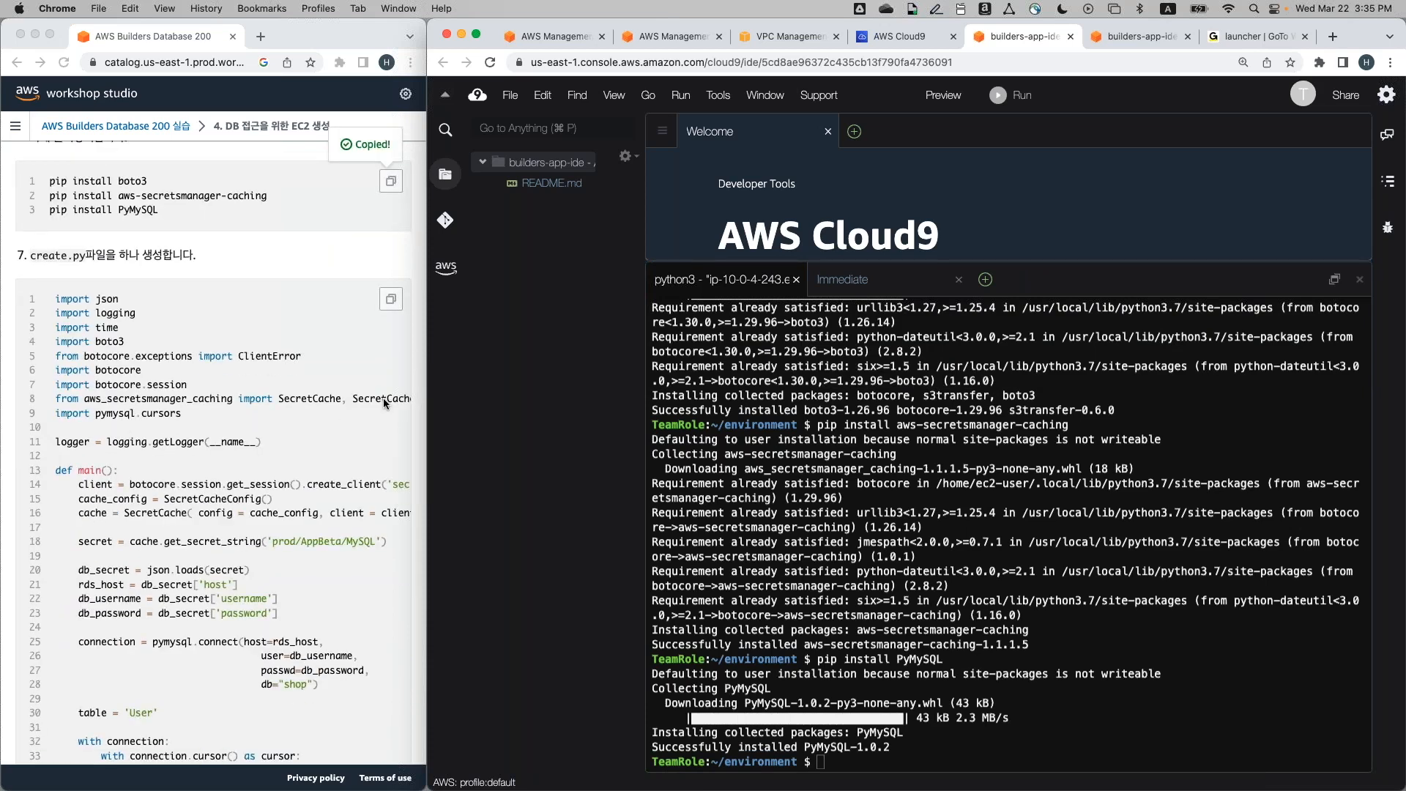
Add a new file to the environment folder and name it create.py
left_click(928, 410)
right_click(567, 176)
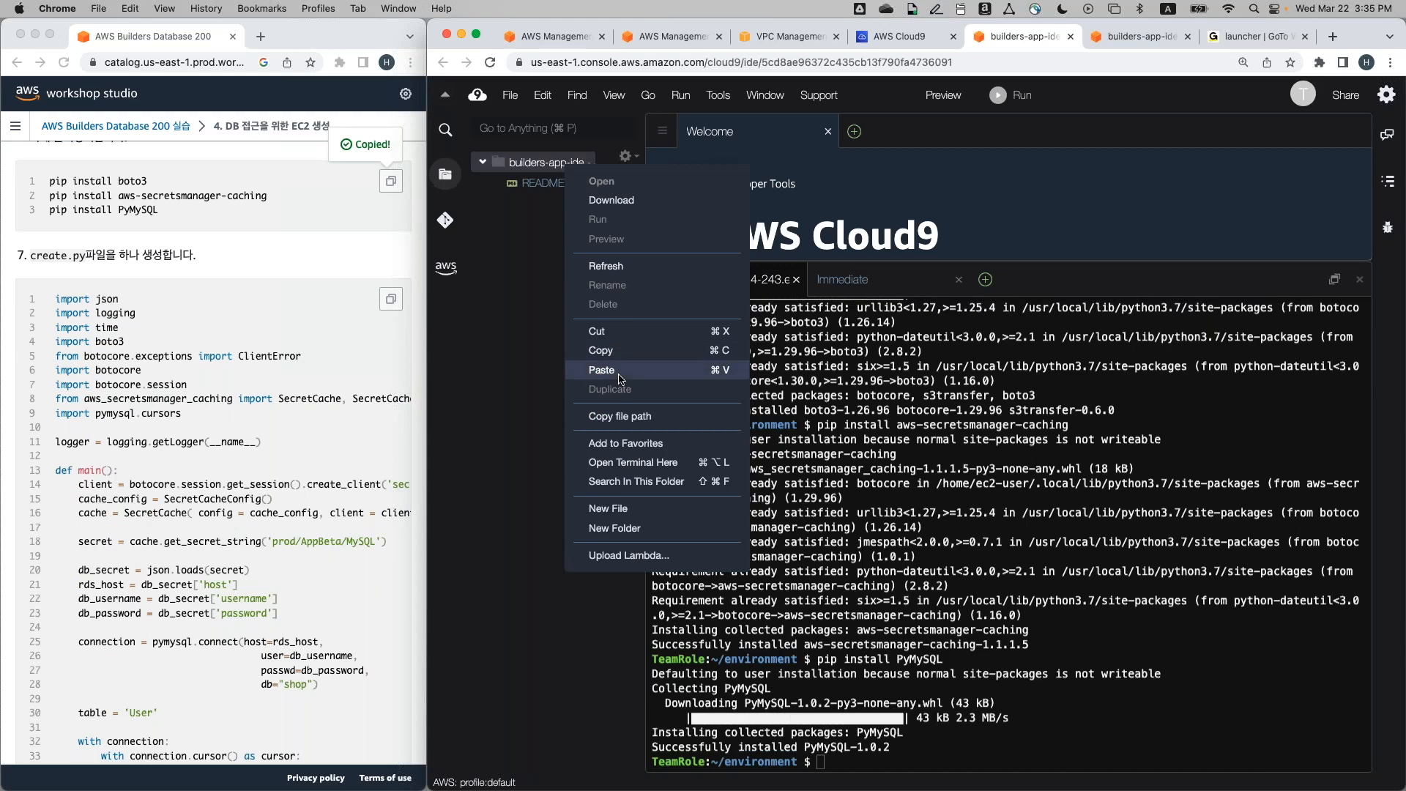
left_click(669, 508)
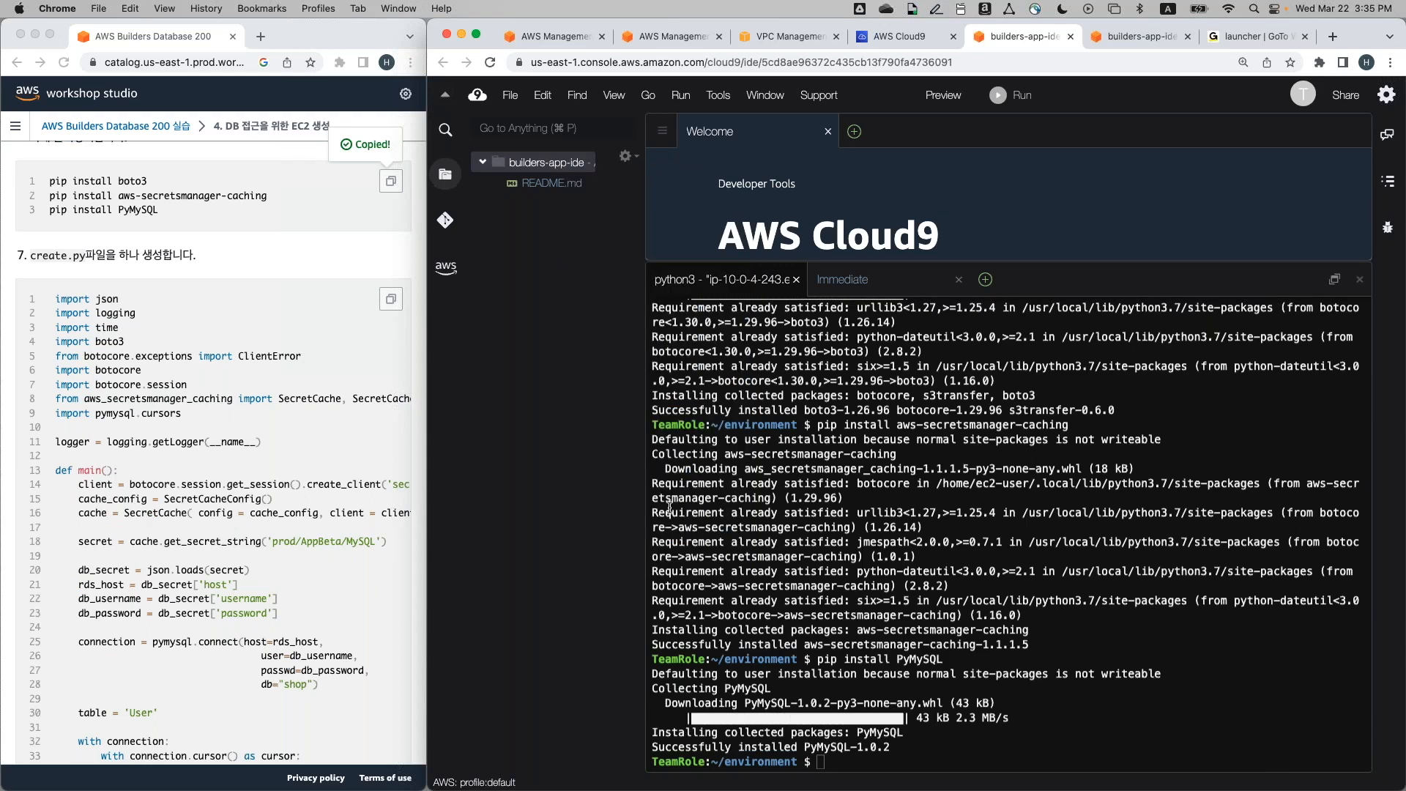
right_click(550, 210)
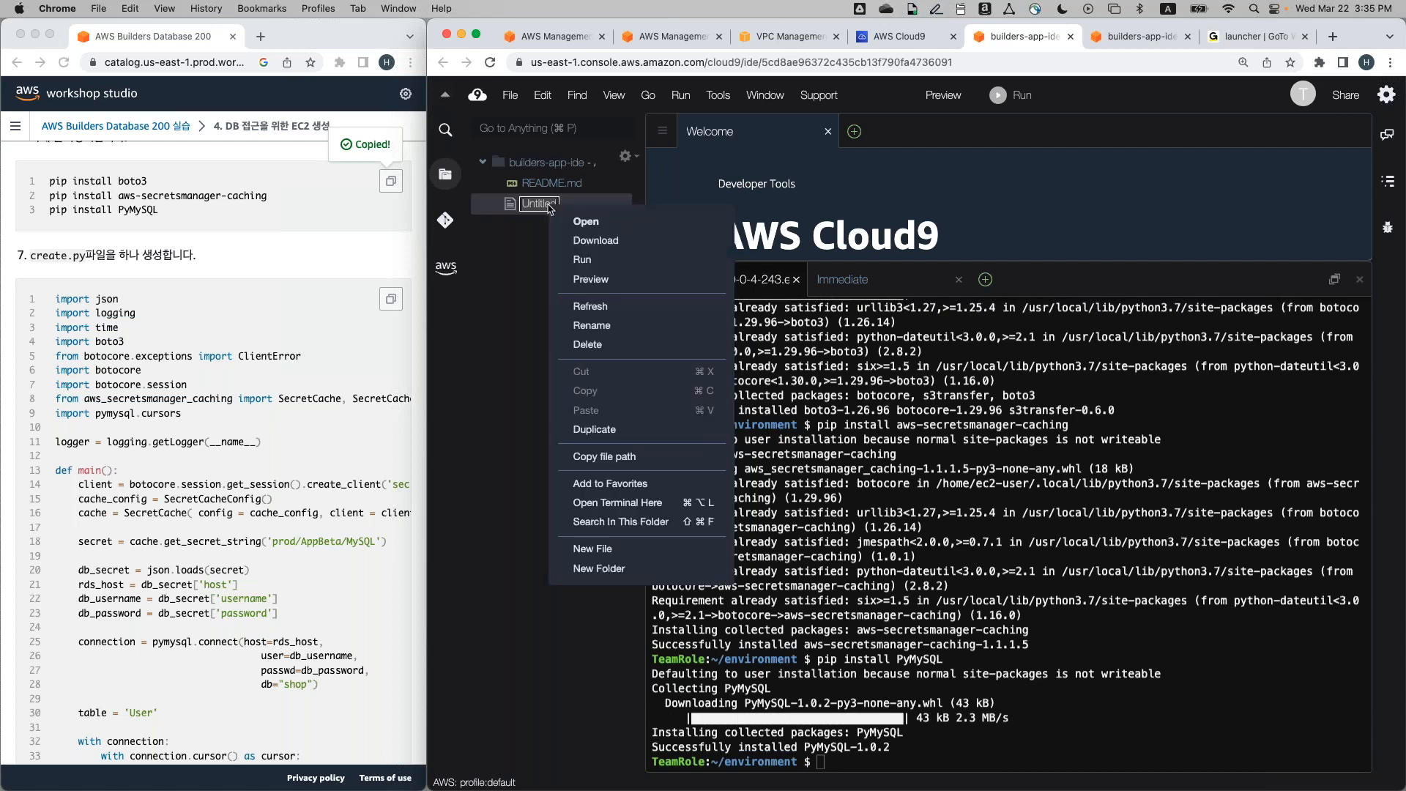
key("Escape")
type("create.py")
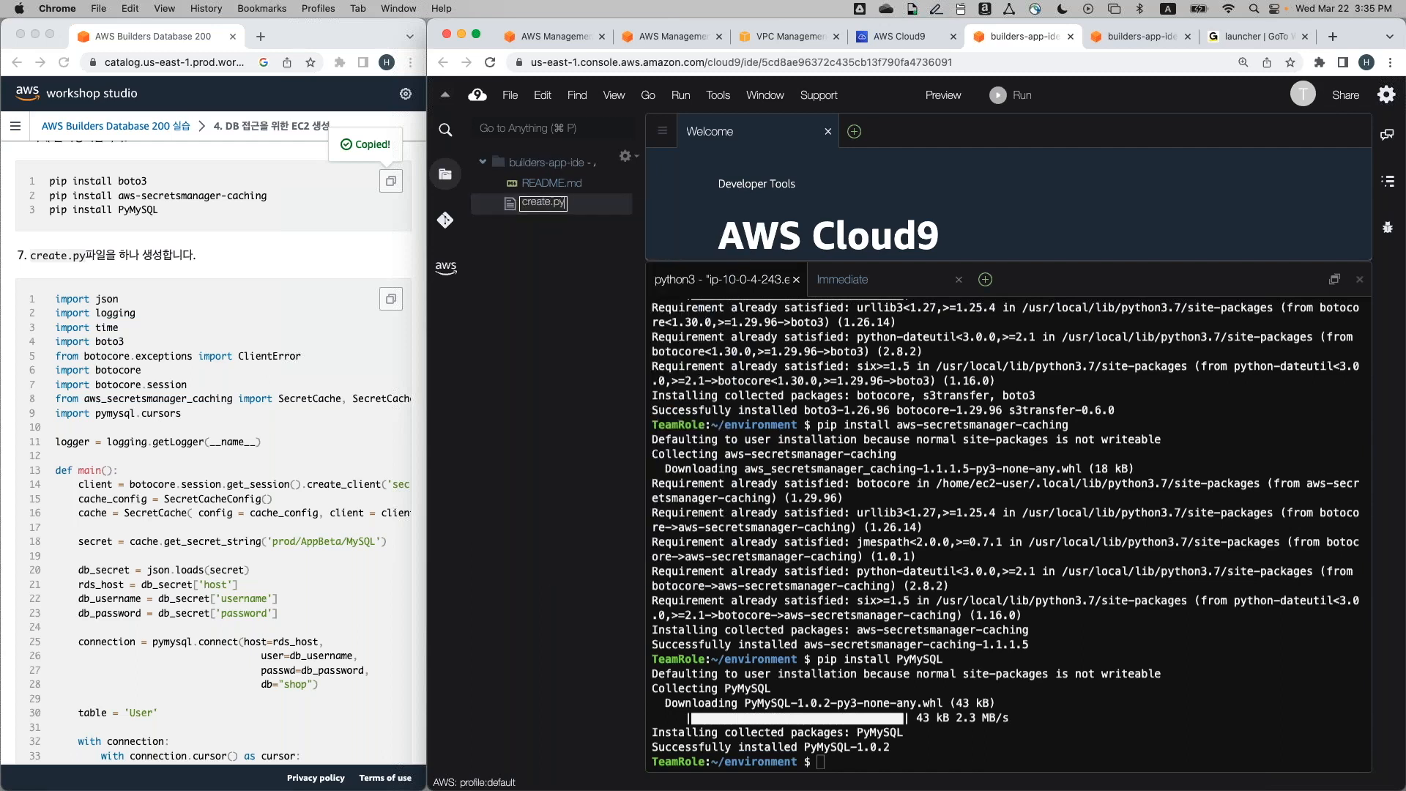
key("Return")
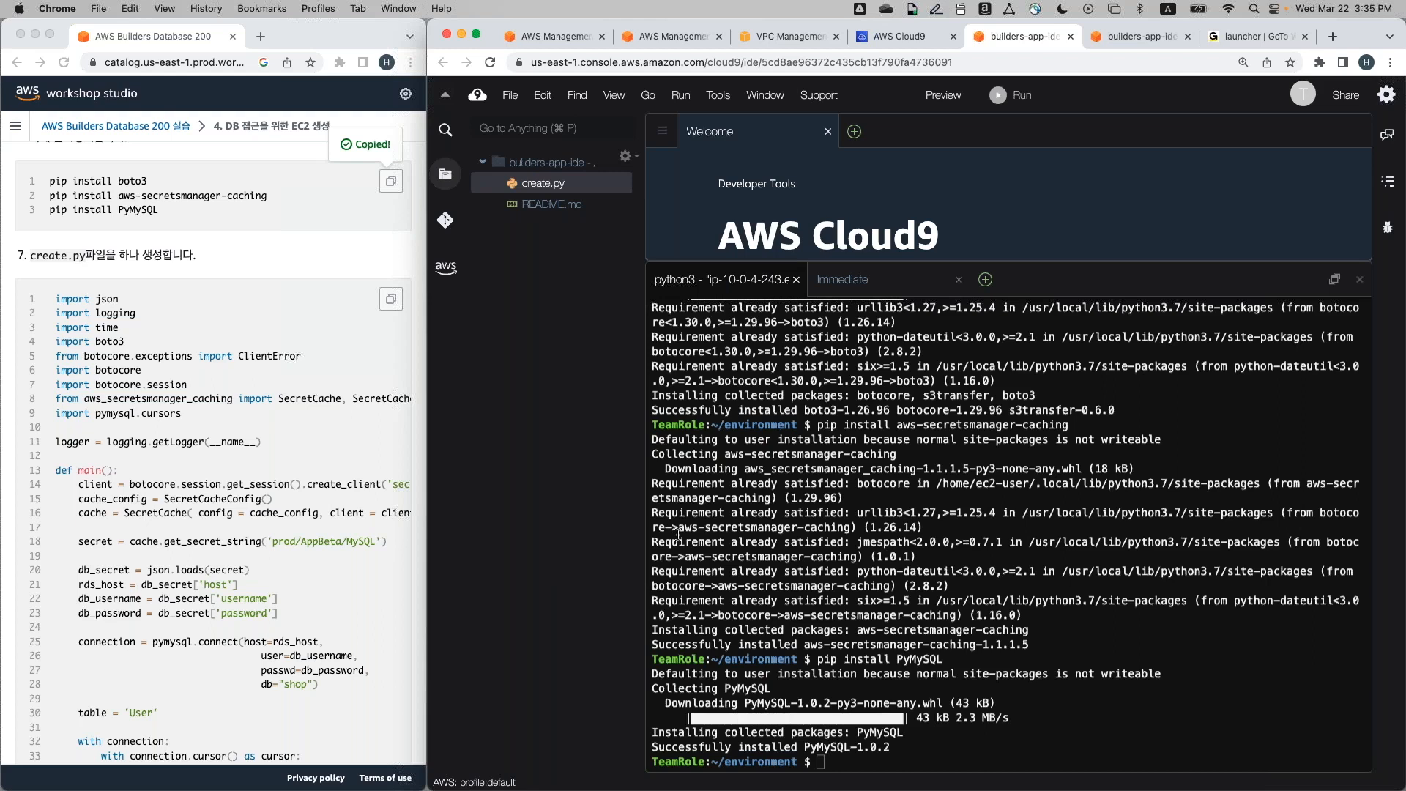
Create create1.py from the terminal with 'touch create1.py'
left_click(922, 598)
type("touch ")
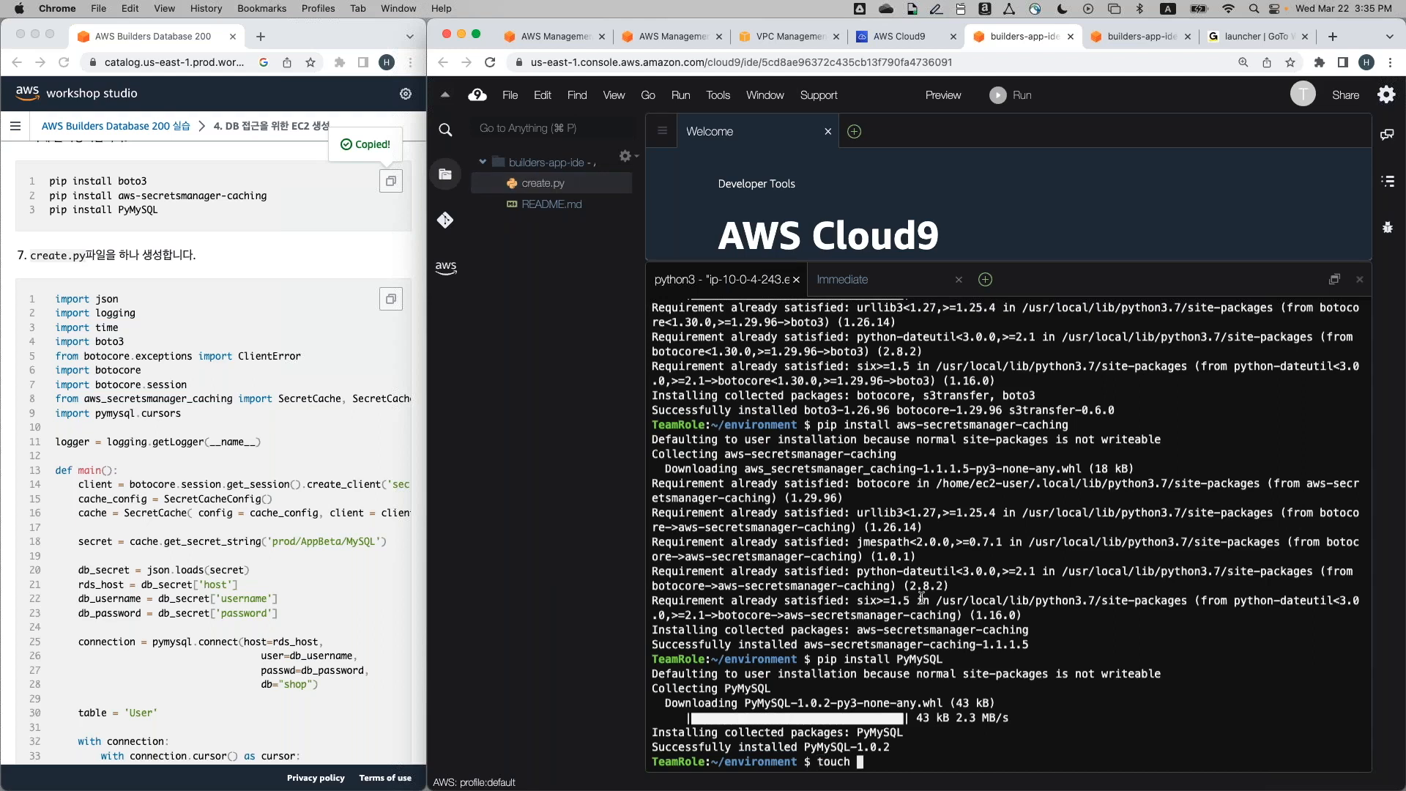
type("create1.py")
key("Left")
key("Left")
key("Left")
type("1")
key("Return")
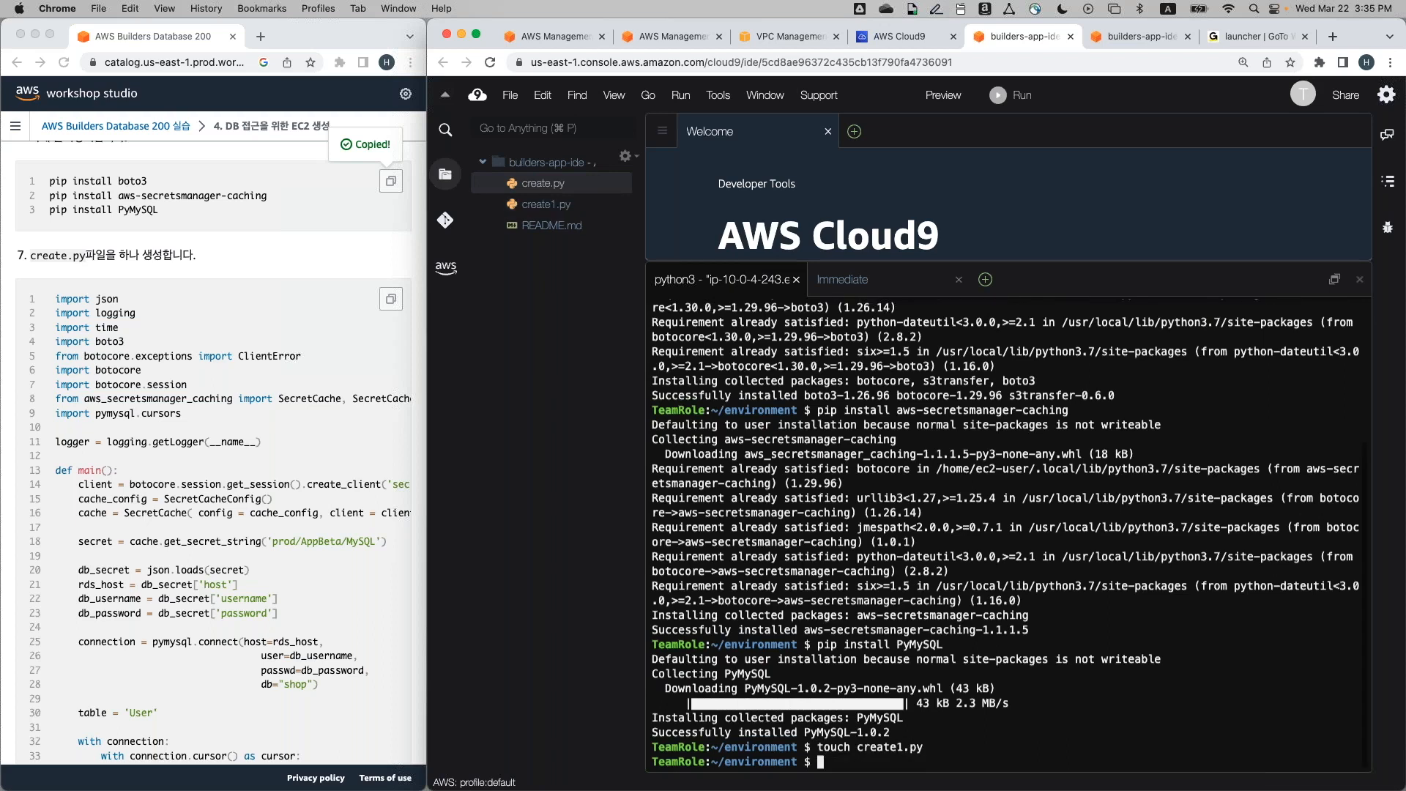
Open create.py and paste the workshop's create.py script into it
right_click(553, 168)
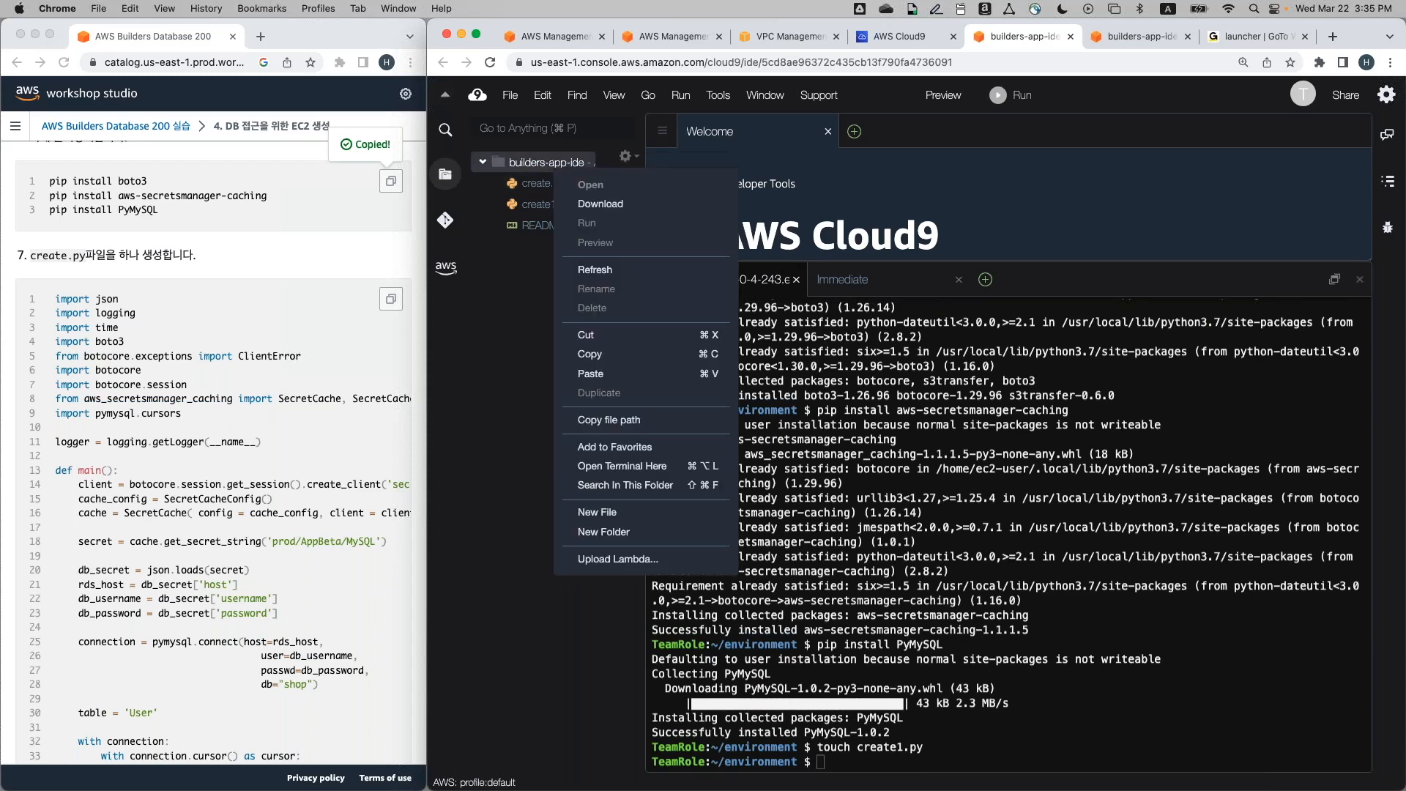
left_click(558, 186)
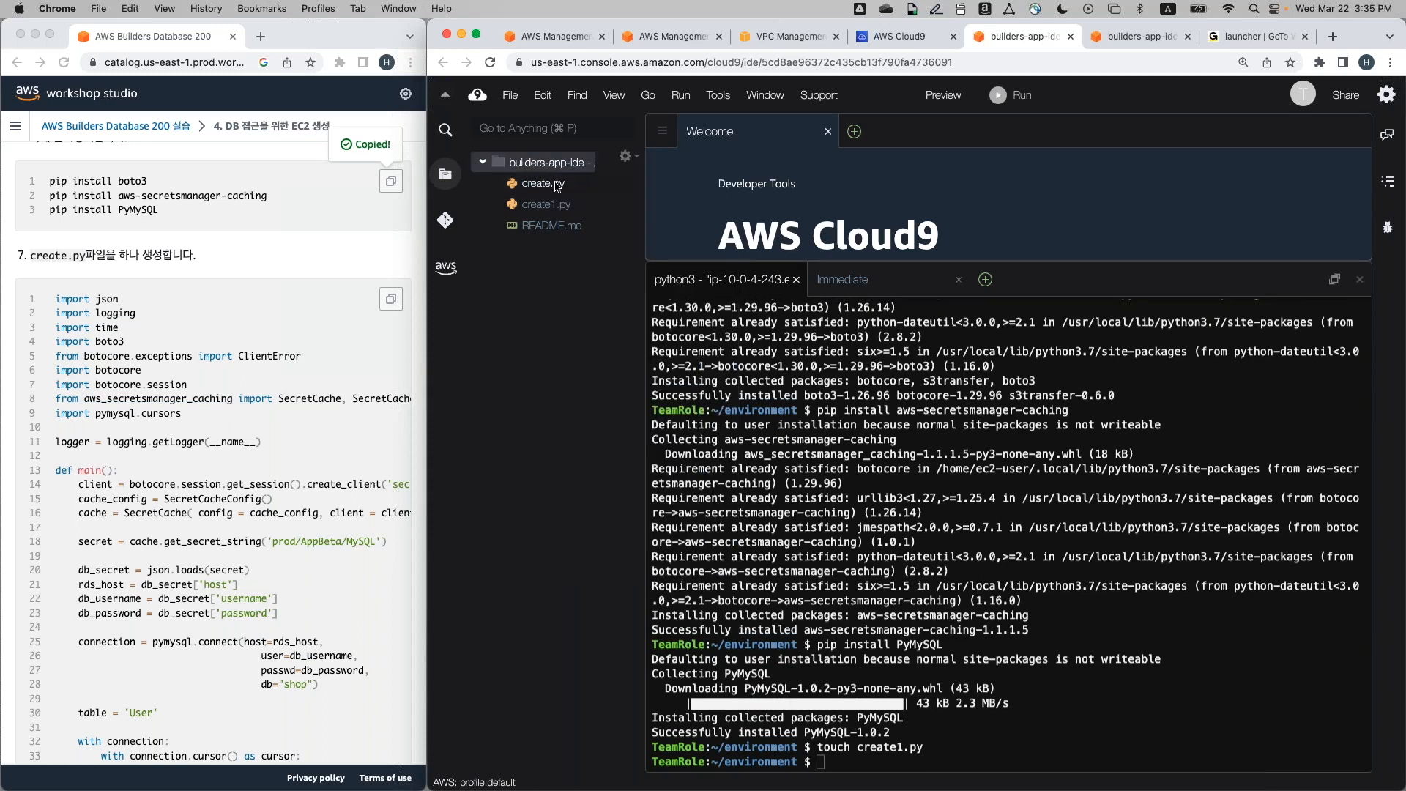
double_click(558, 184)
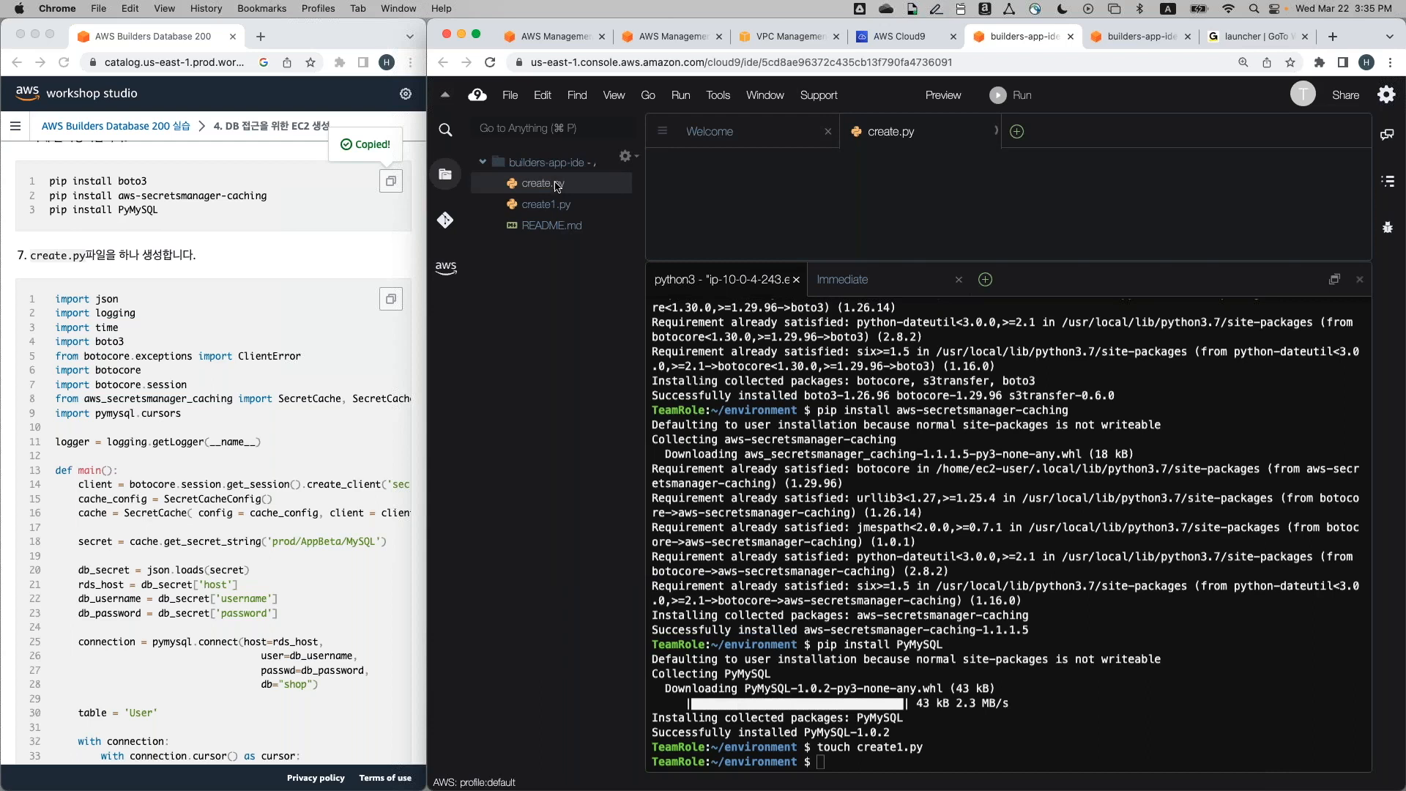
left_click_drag(941, 262, 970, 604)
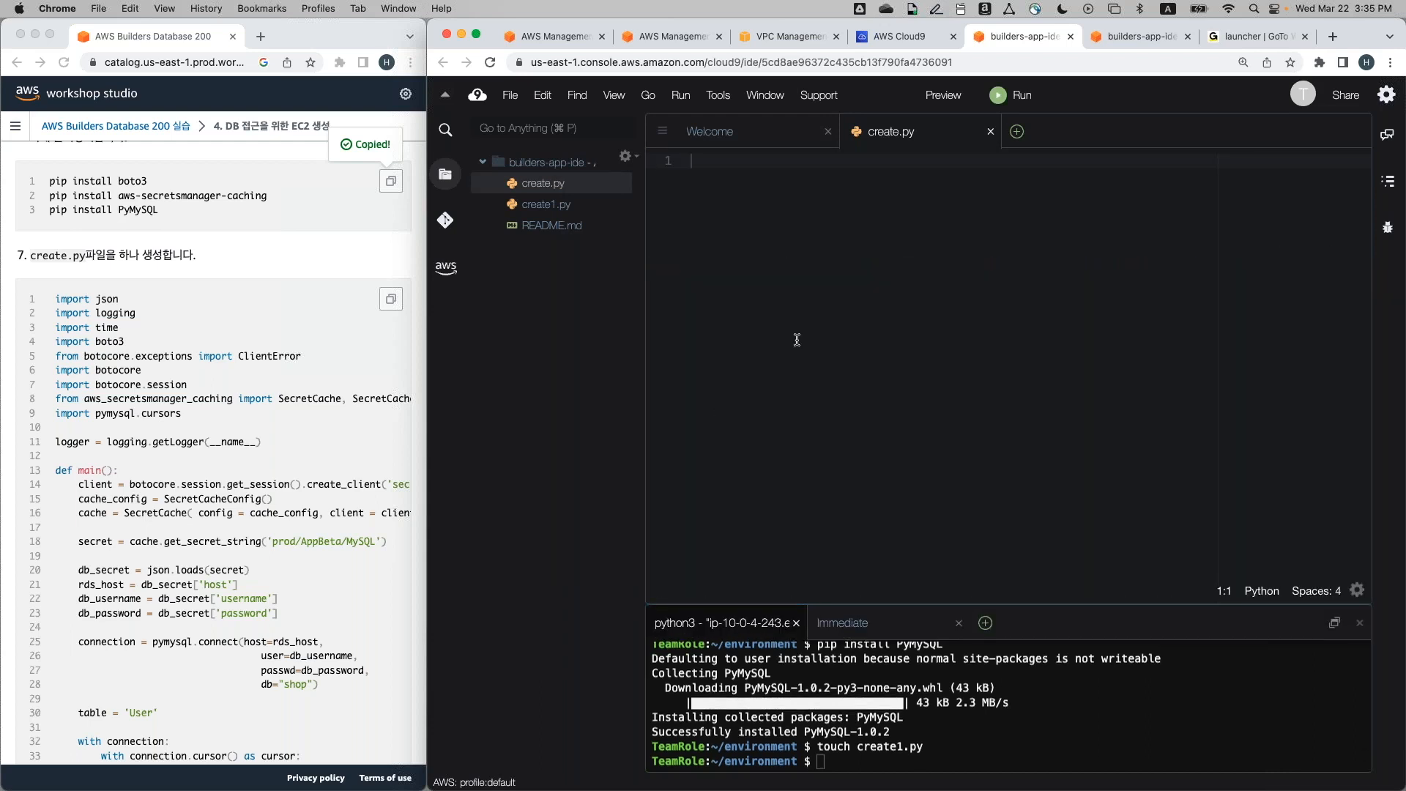
left_click(256, 283)
scroll(256, 283, "down", 2)
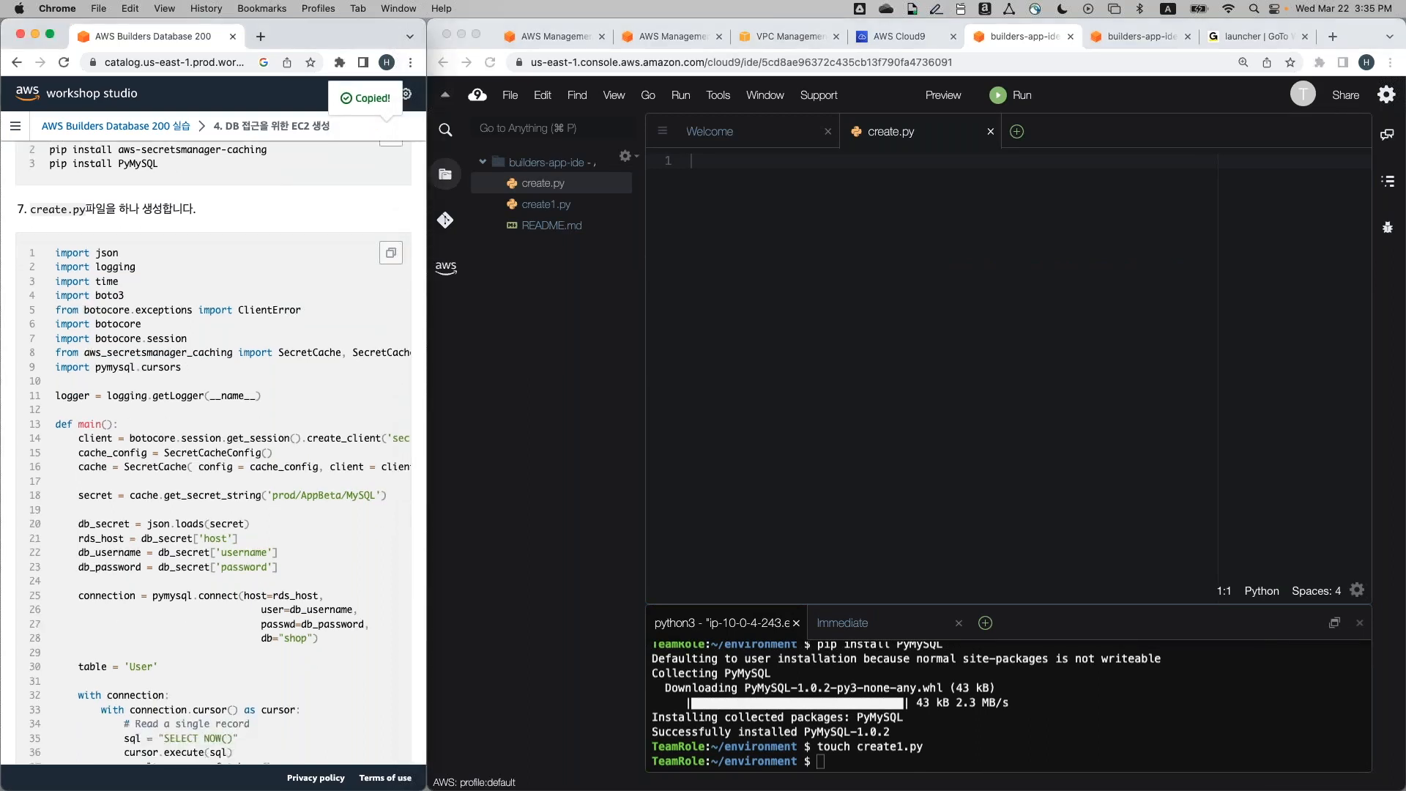
left_click(390, 253)
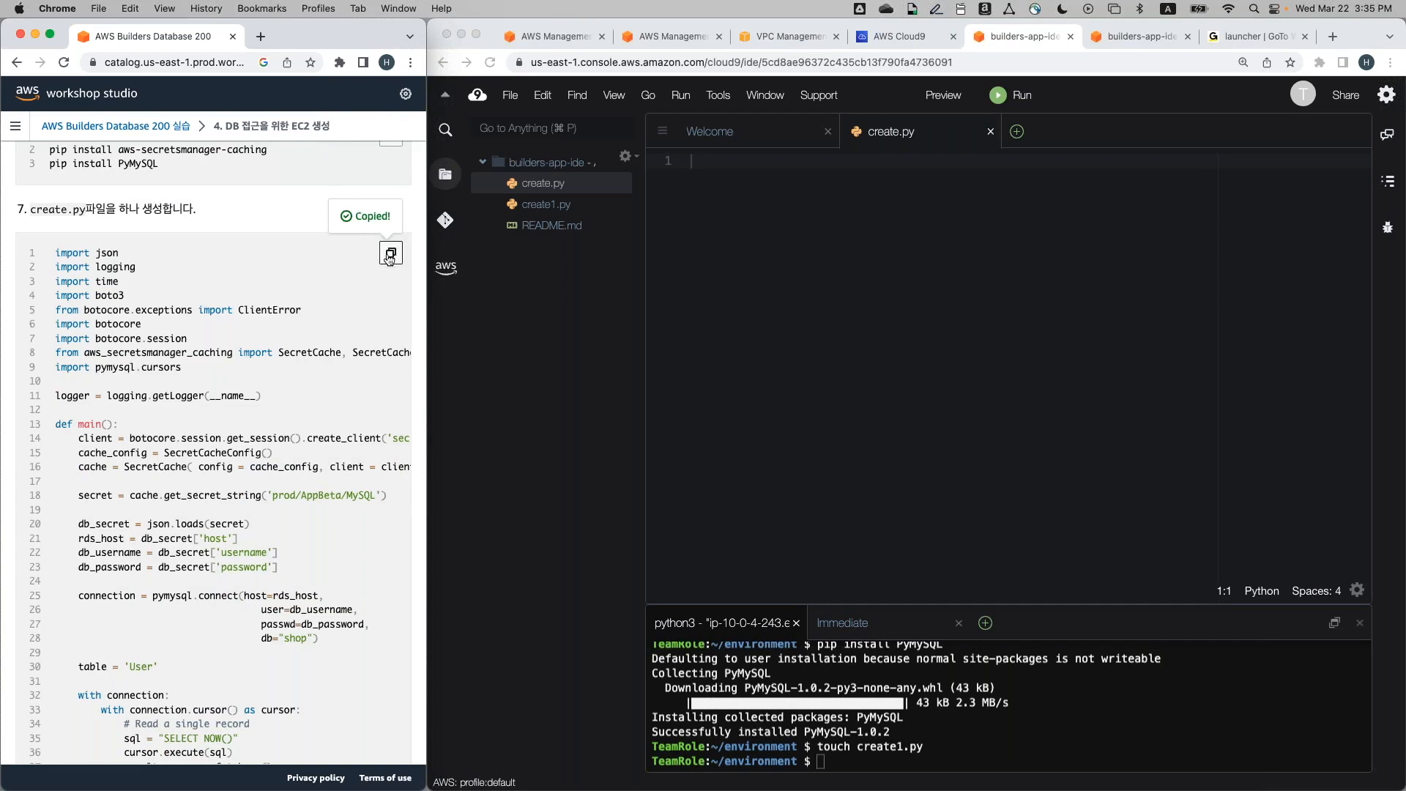
left_click(810, 295)
key("super+v")
Review the pasted script and save create.py via File > Save
scroll(952, 366, "up", 3)
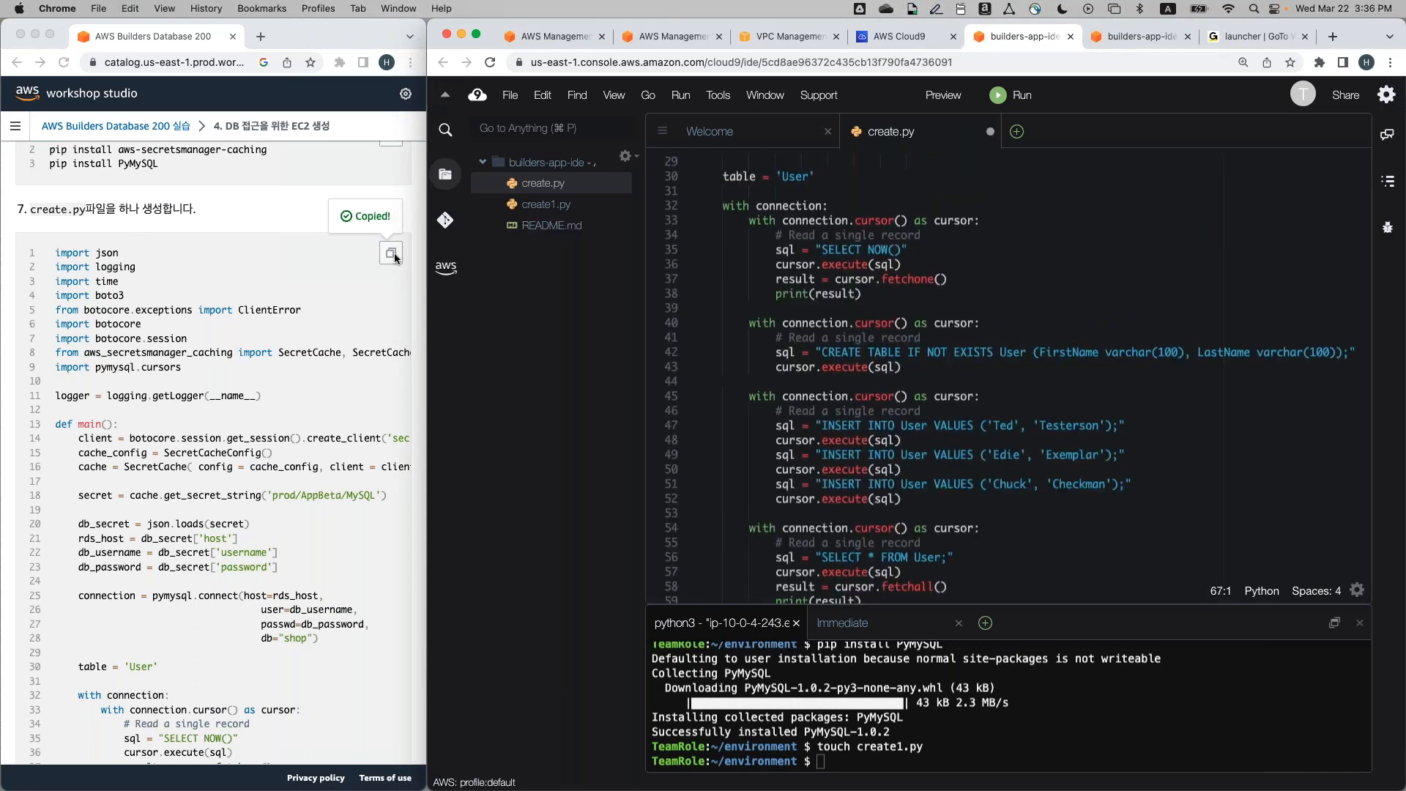
left_click(867, 265)
scroll(867, 265, "up", 5)
left_click(867, 265)
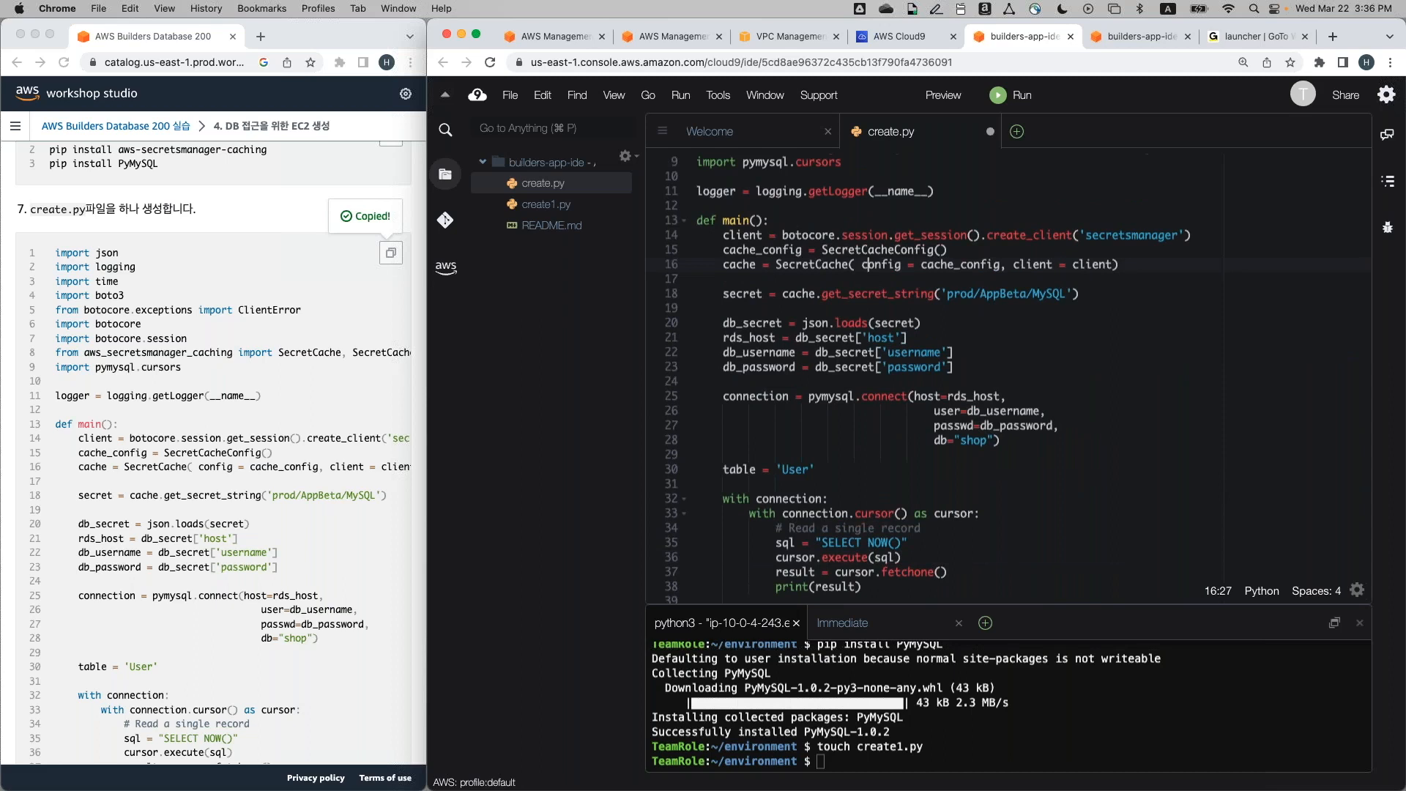
key("super+s")
left_click(510, 95)
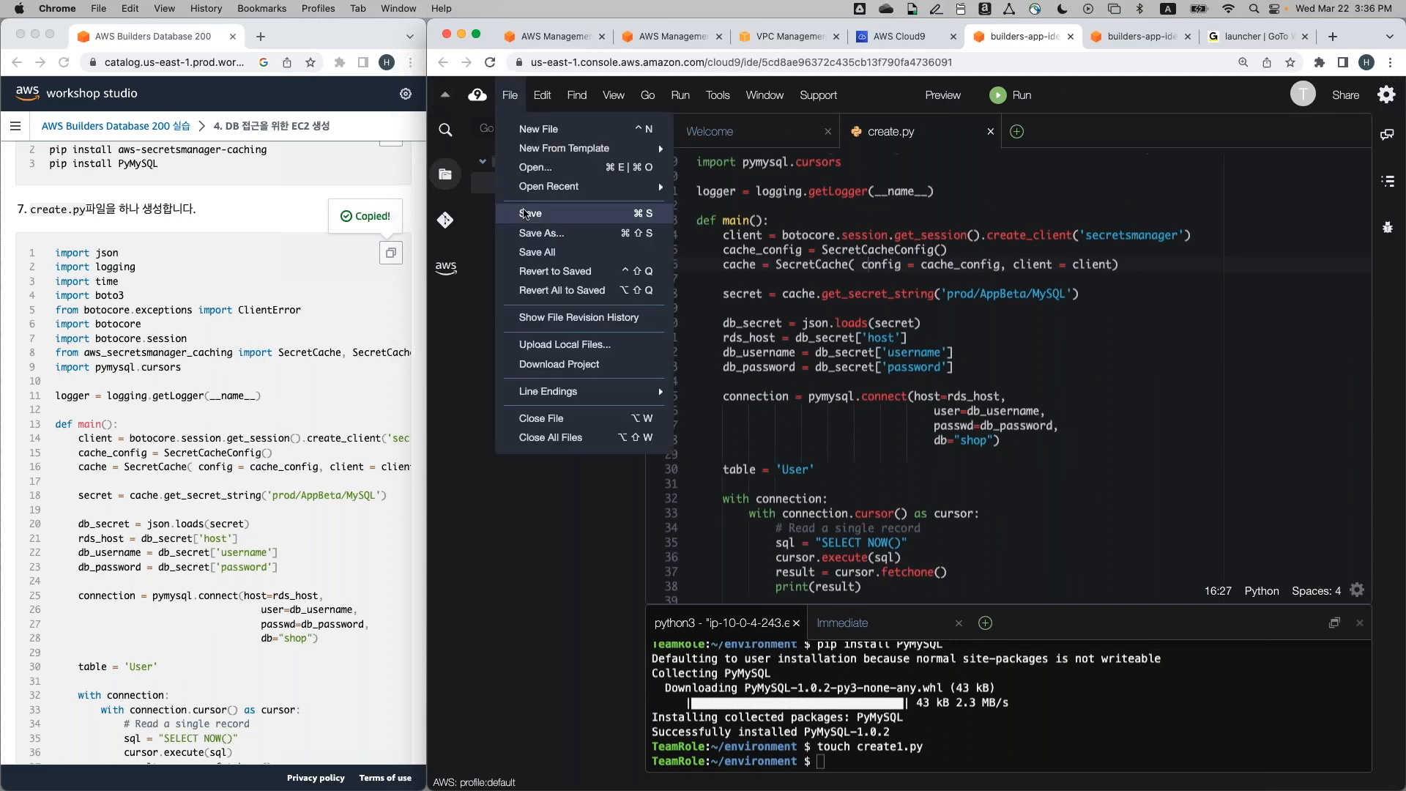
left_click(525, 213)
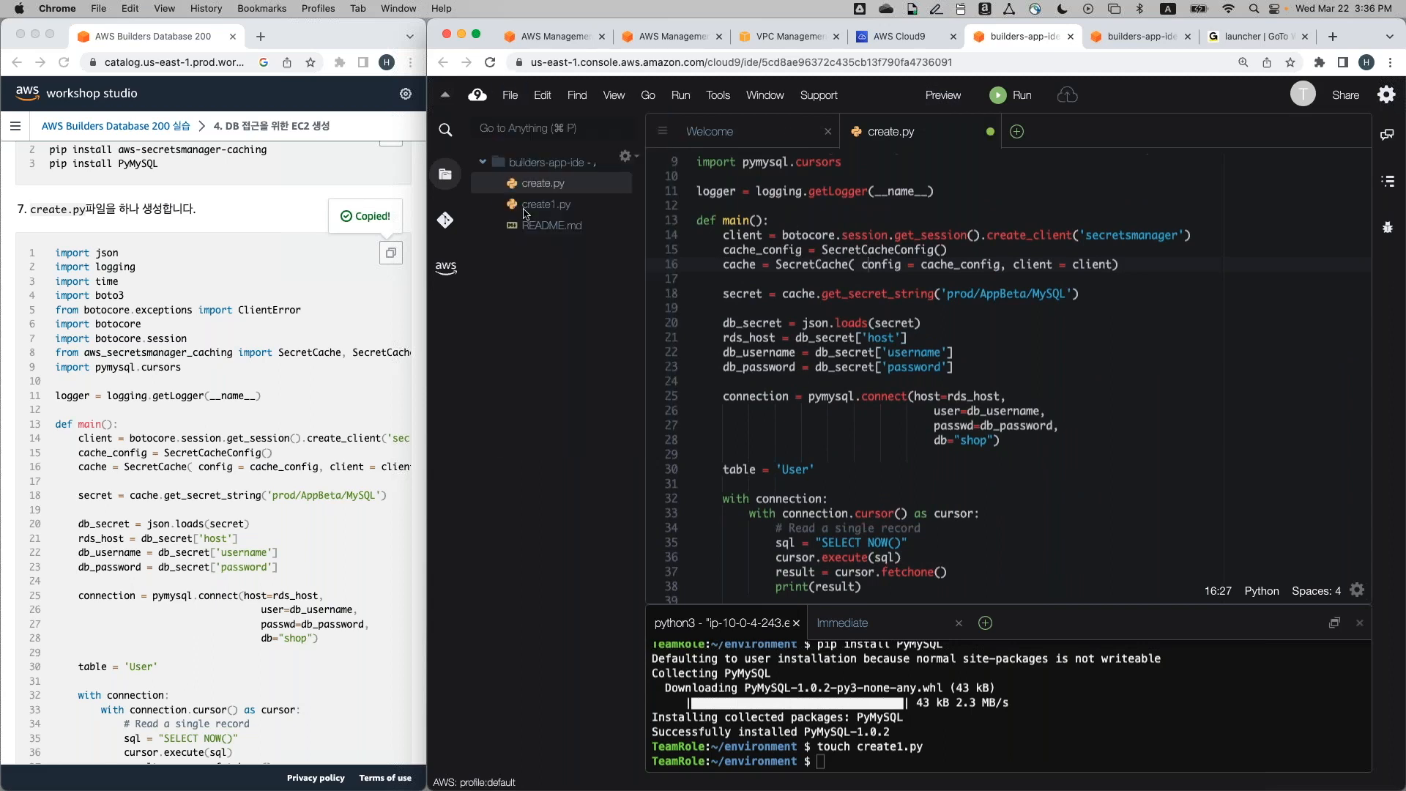
Scroll through create.py, then type and erase a touch command in the terminal
key("Down")
scroll(363, 341, "down", 15)
scroll(363, 341, "down", 15)
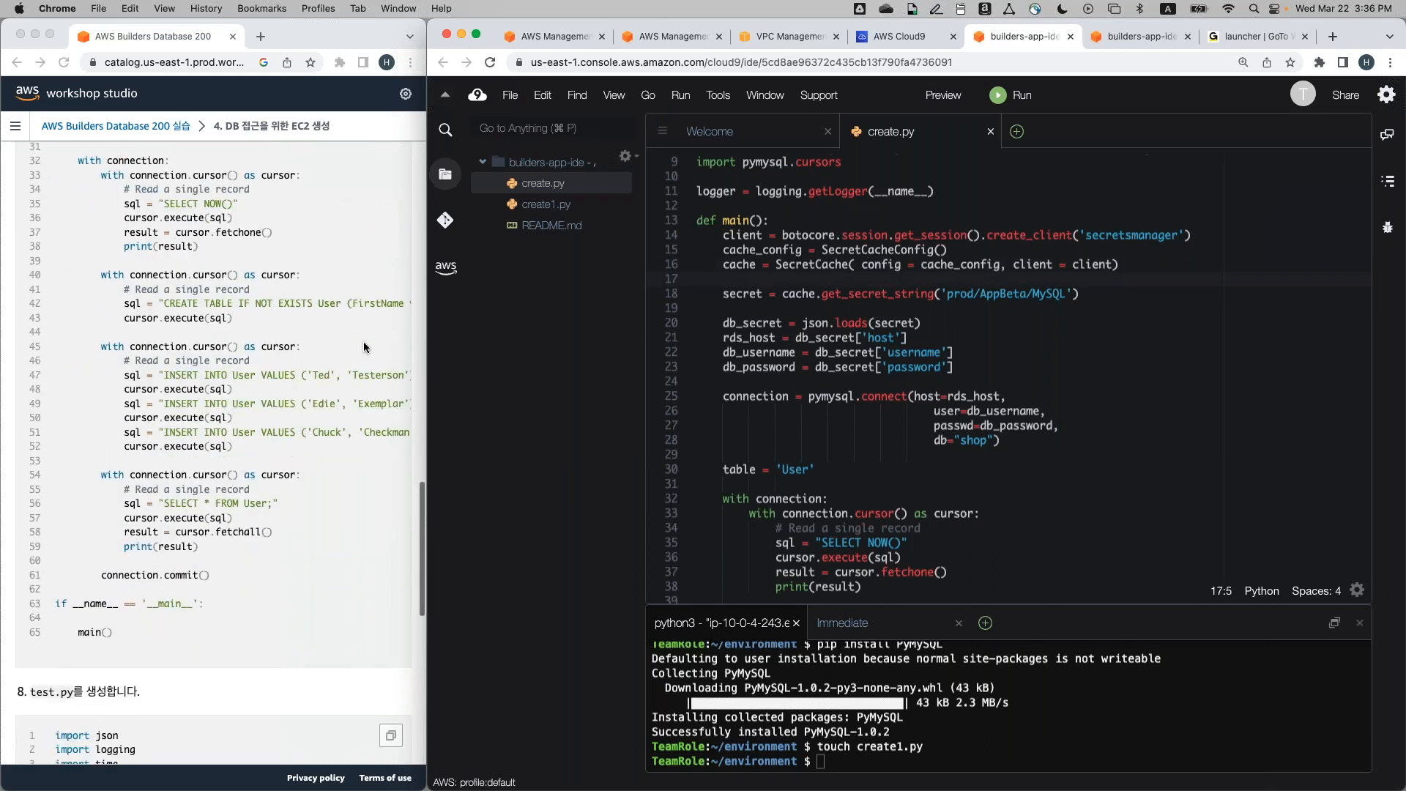
left_click(869, 688)
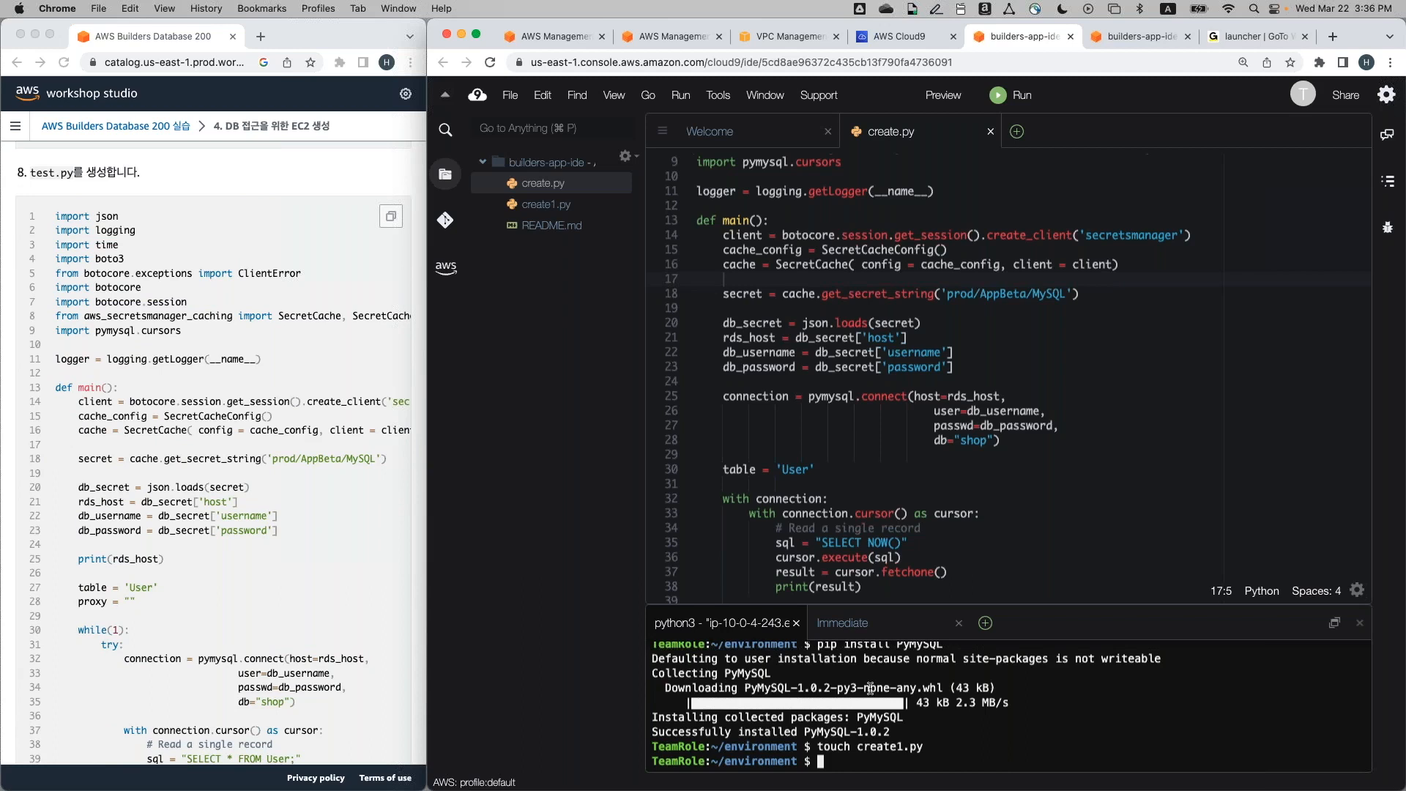
type("touch")
key("BackSpace")
key("BackSpace")
key("BackSpace")
key("BackSpace")
key("BackSpace")
key("BackSpace")
Create test.py in the project root folder and open it
right_click(558, 163)
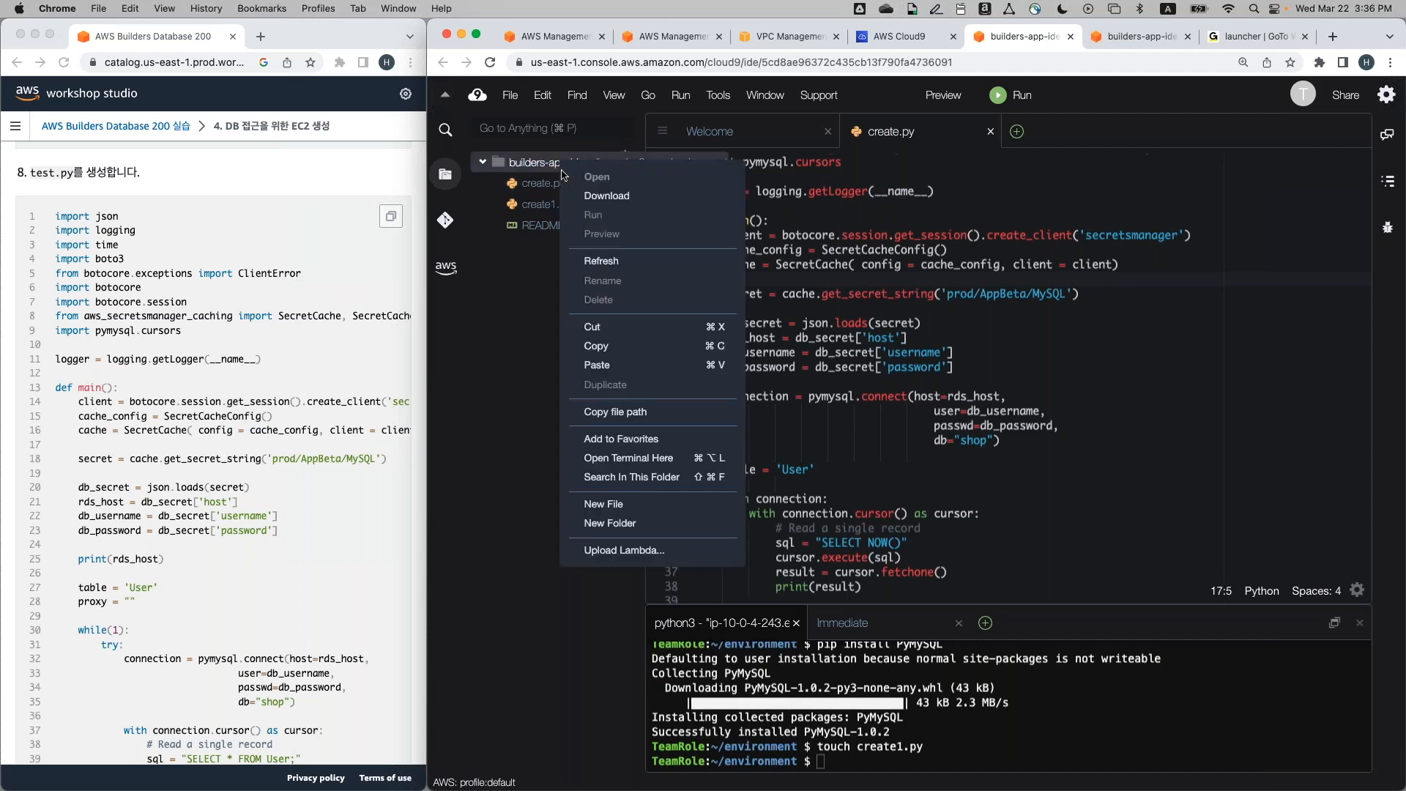
left_click(647, 509)
type("test.py")
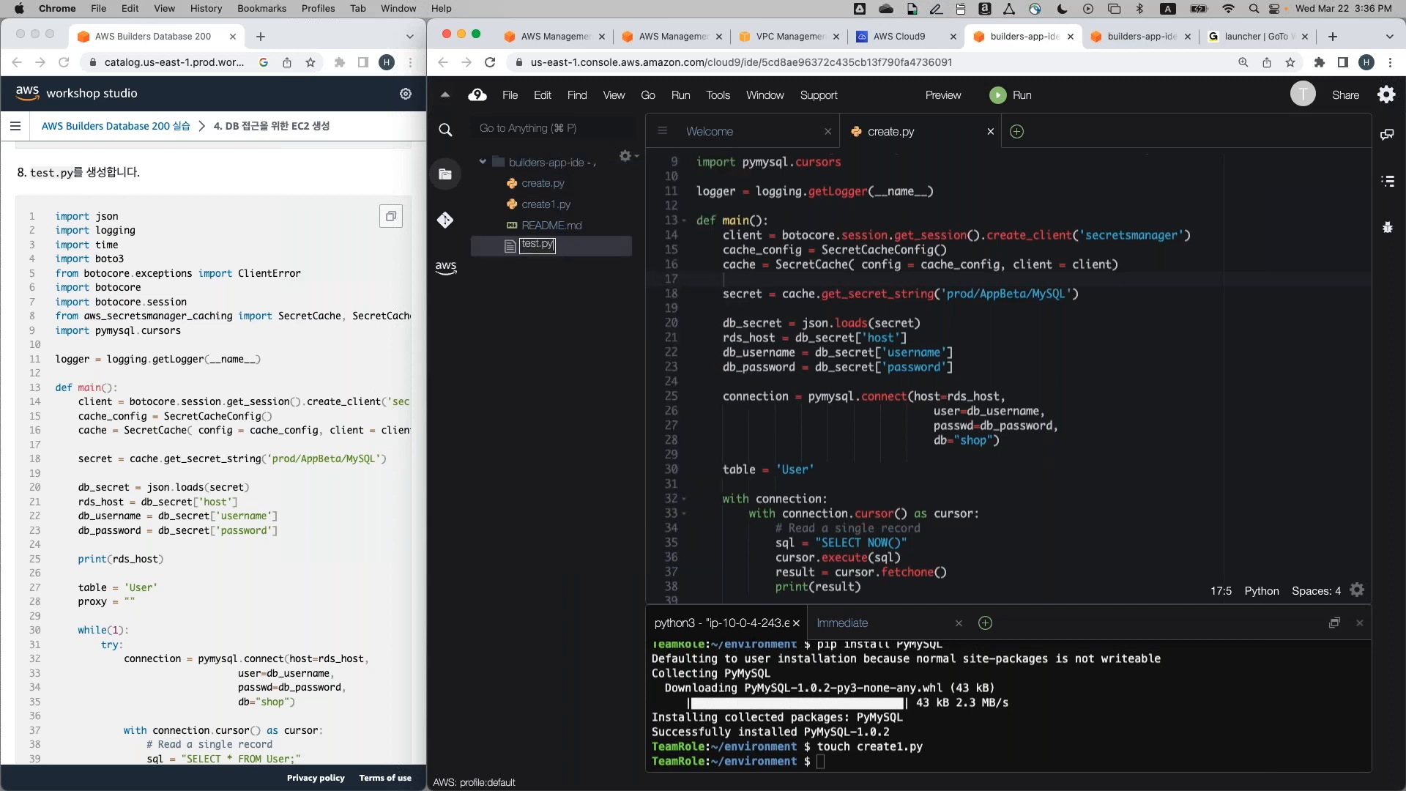
key("Return")
double_click(537, 248)
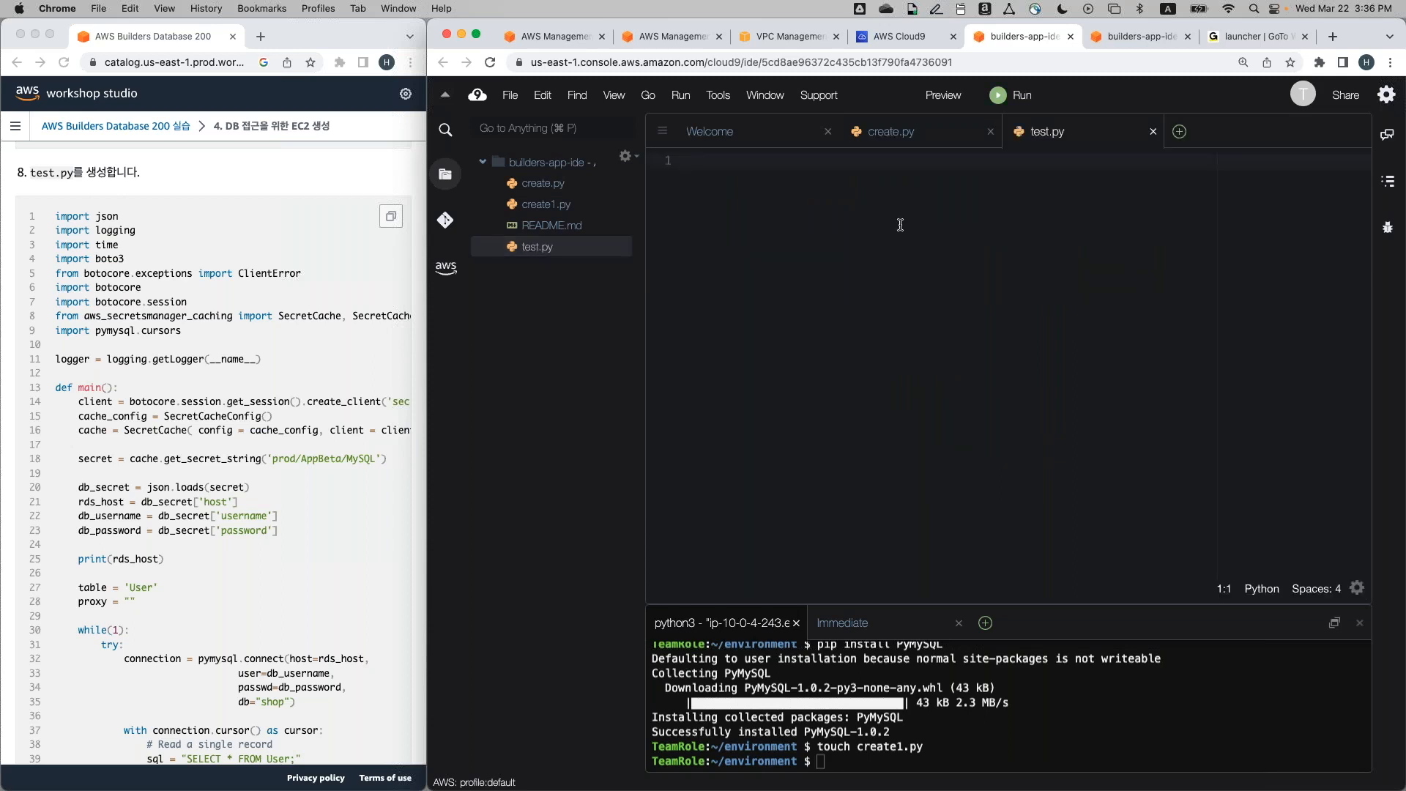
Paste the workshop's looping connection-test script into test.py and save it
left_click(395, 215)
left_click(396, 215)
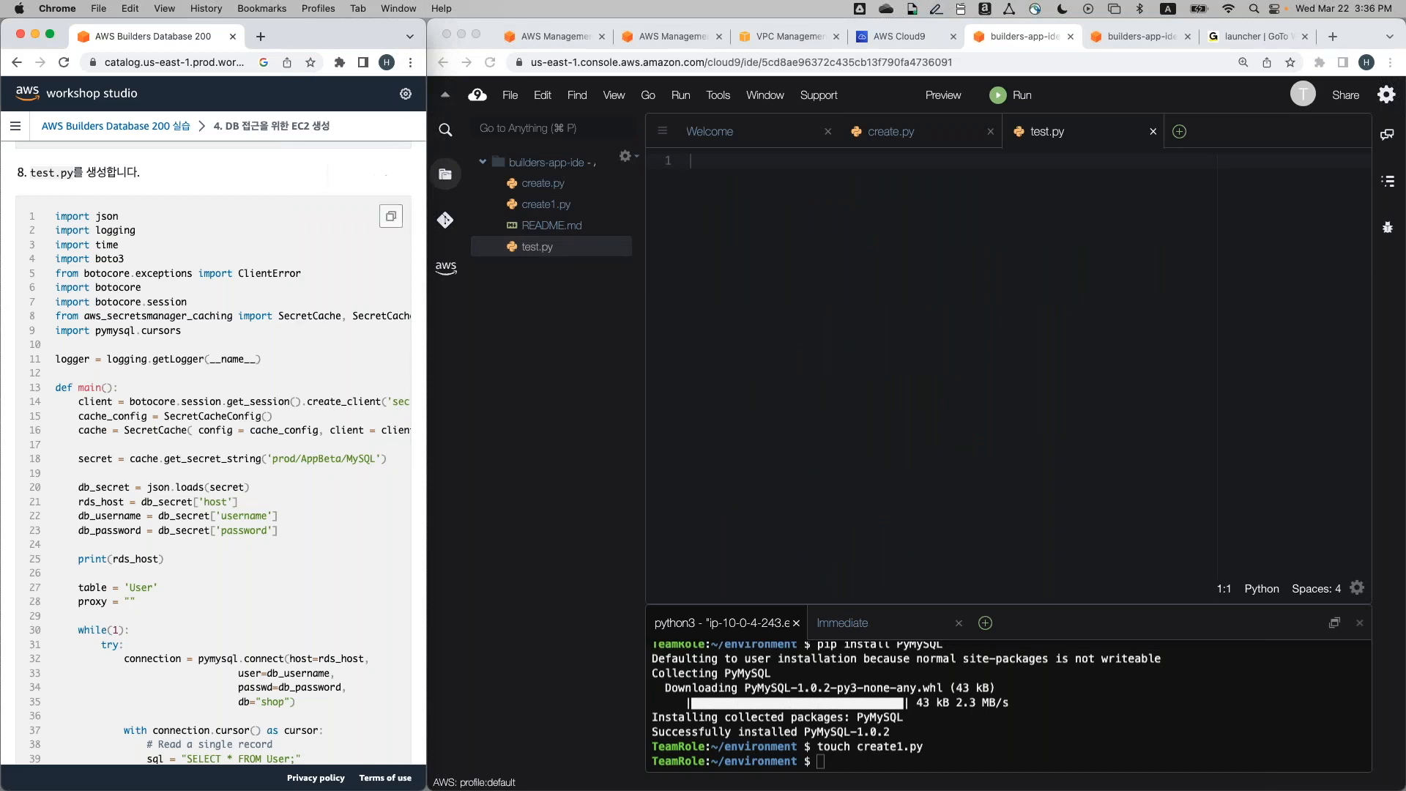
left_click(396, 216)
left_click(749, 217)
key("super+v")
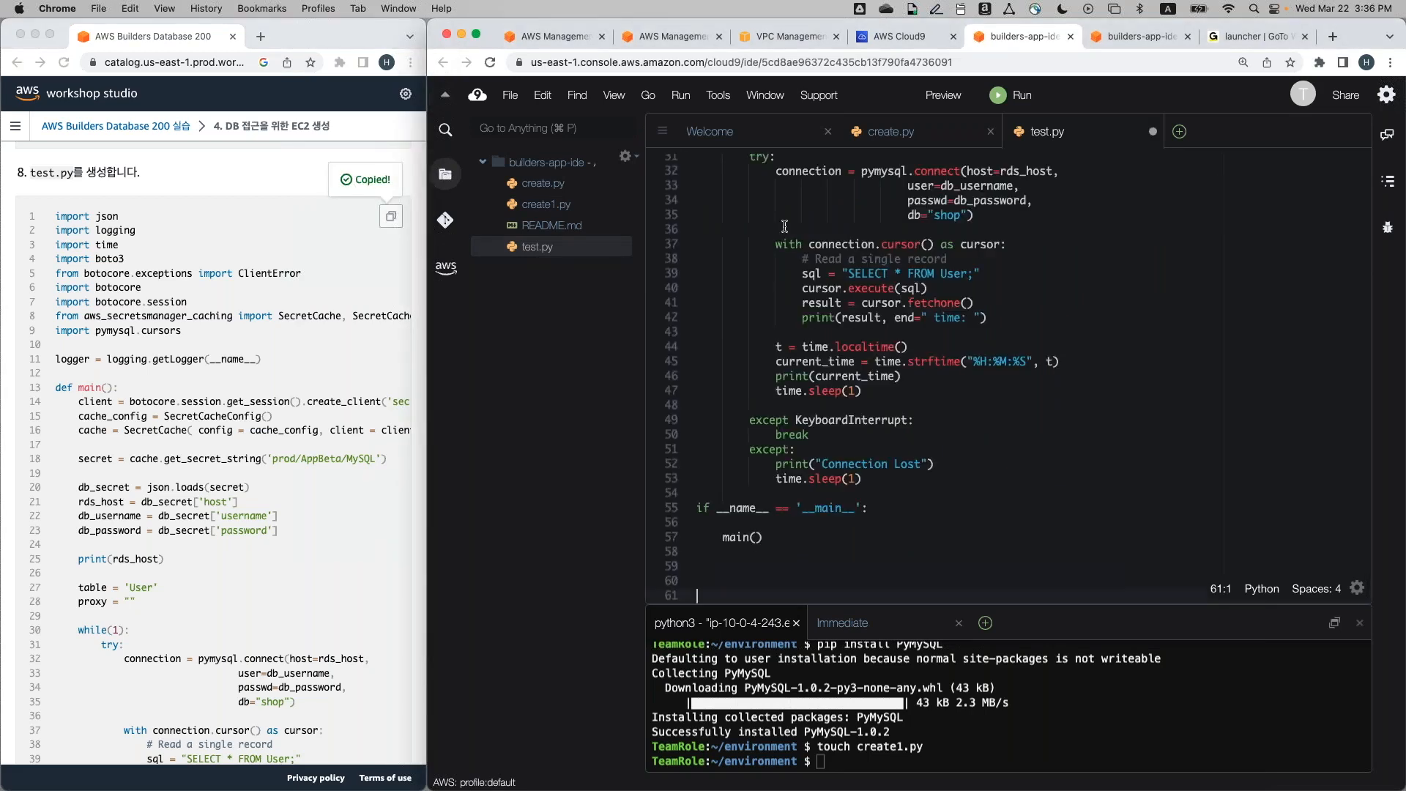
scroll(784, 226, "up", 10)
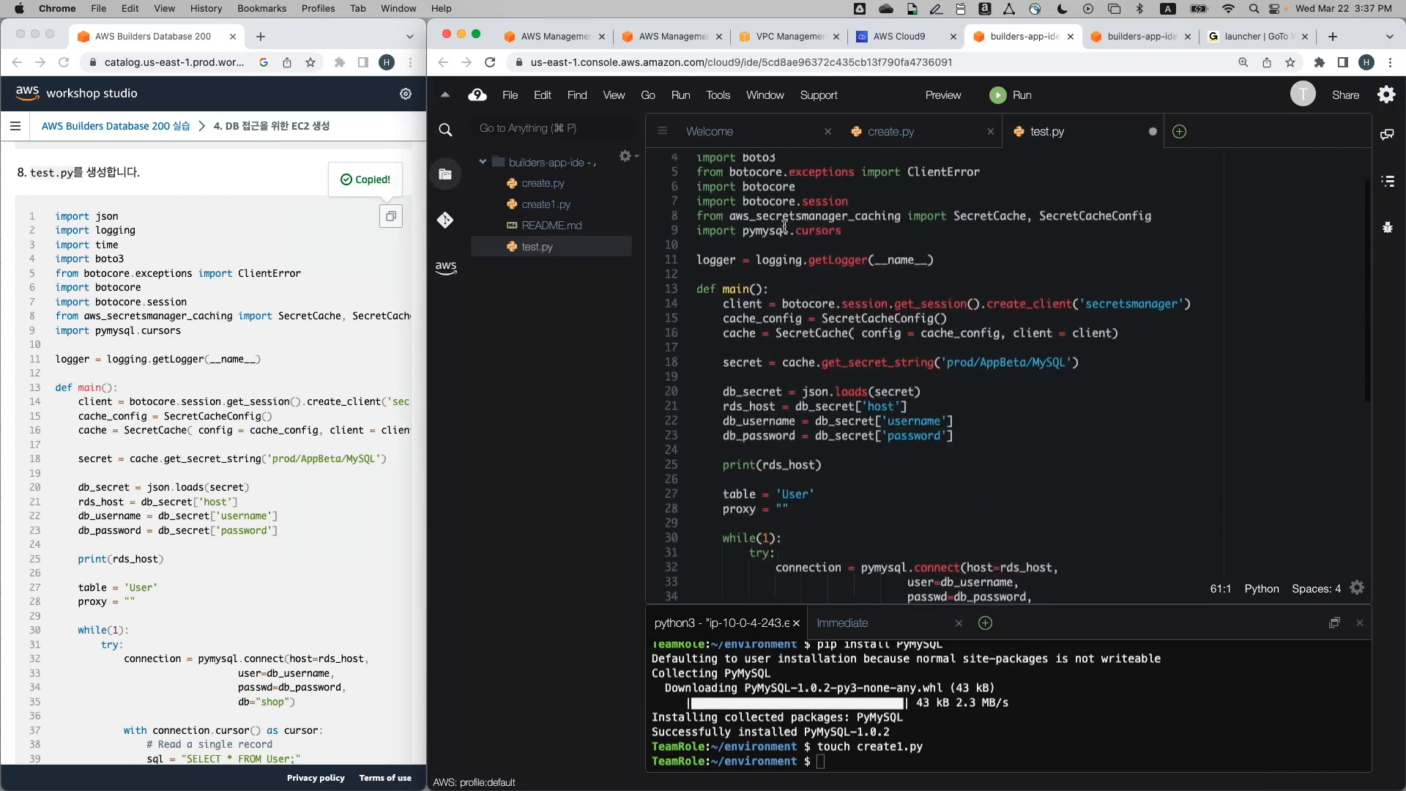
scroll(784, 226, "up", 2)
left_click(784, 223)
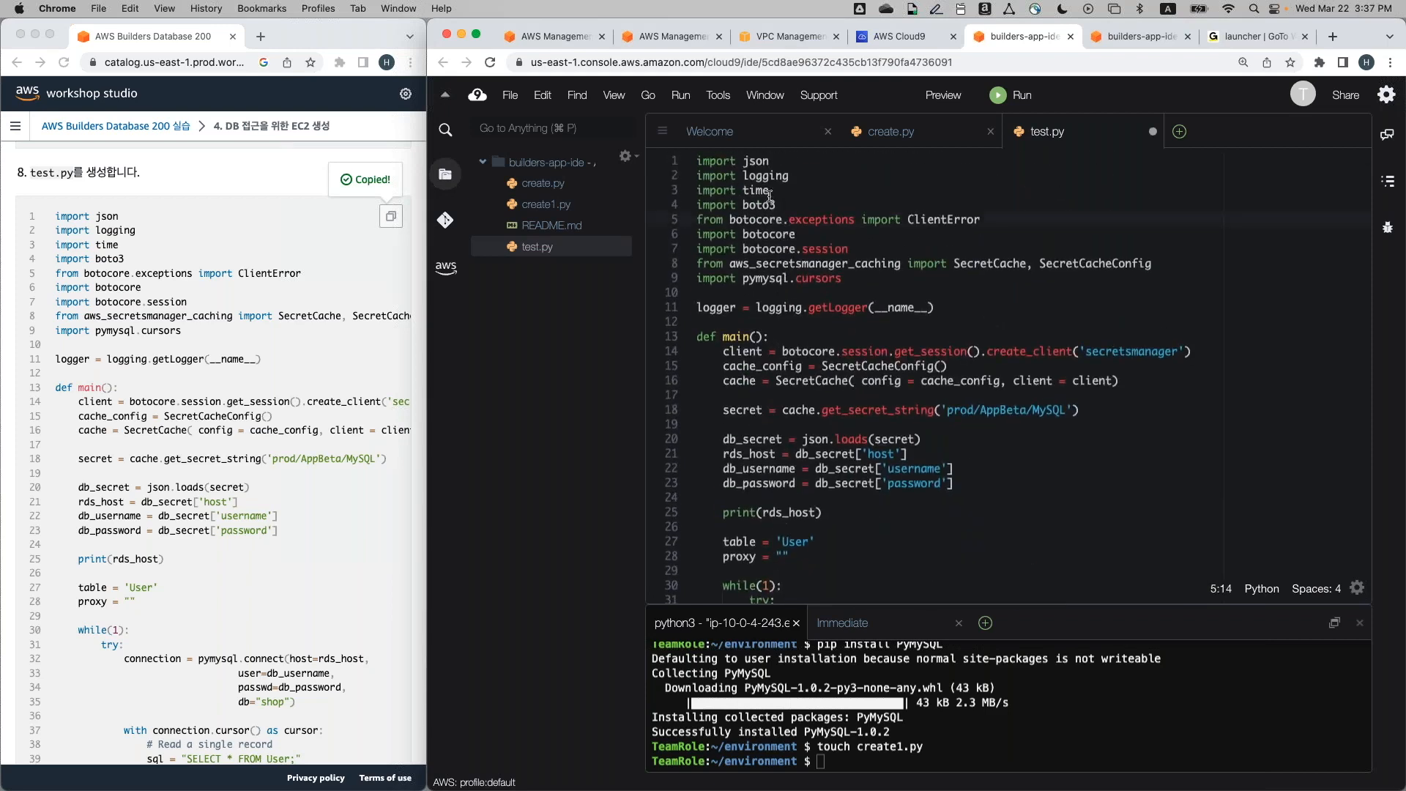
left_click(510, 95)
left_click(578, 213)
Review test.py and select the secret name prod/AppBeta/MySQL on line 18
scroll(885, 474, "down", 5)
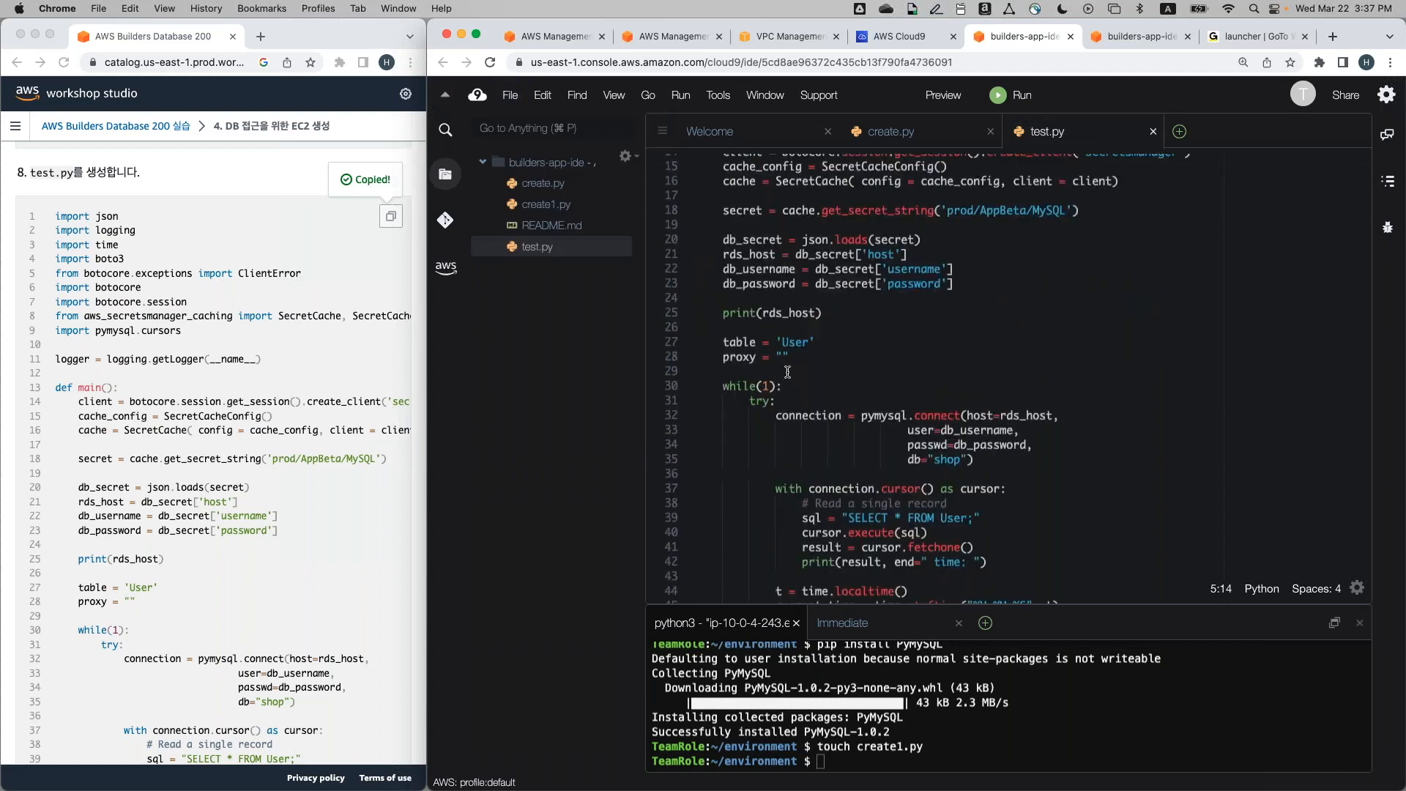
scroll(786, 362, "up", 2)
scroll(786, 361, "up", 3)
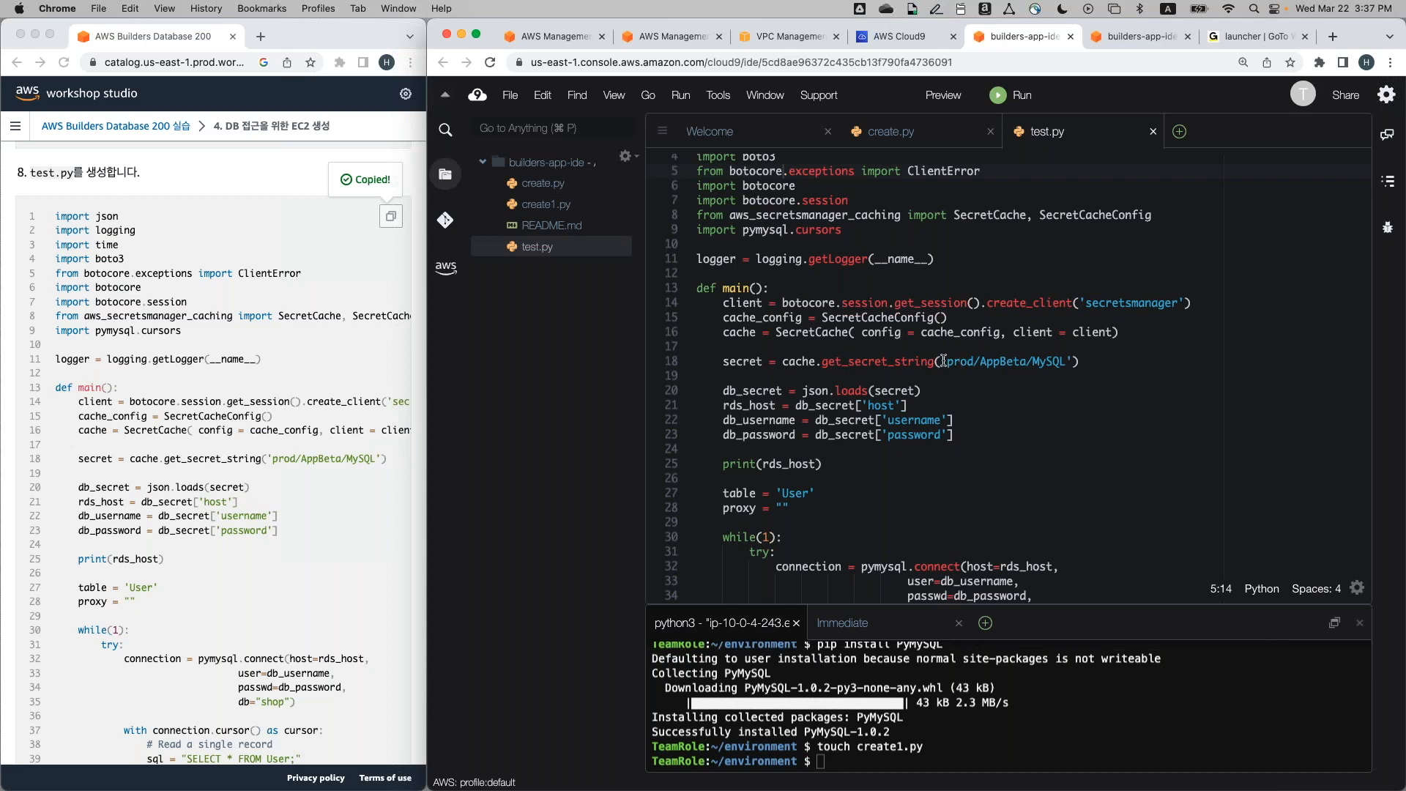
left_click_drag(946, 361, 1065, 358)
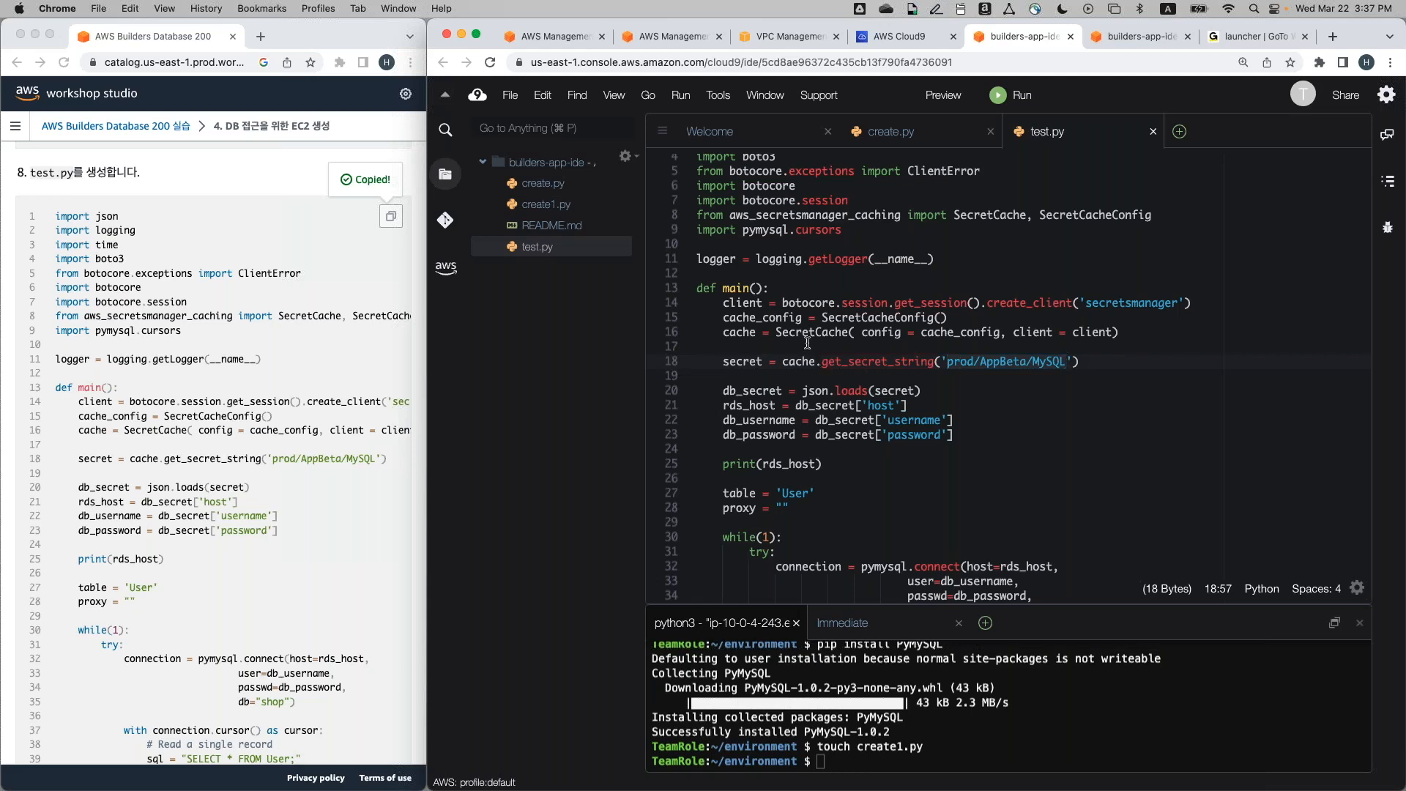
Return to create.py and review the secret lookup code on line 18
left_click(542, 183)
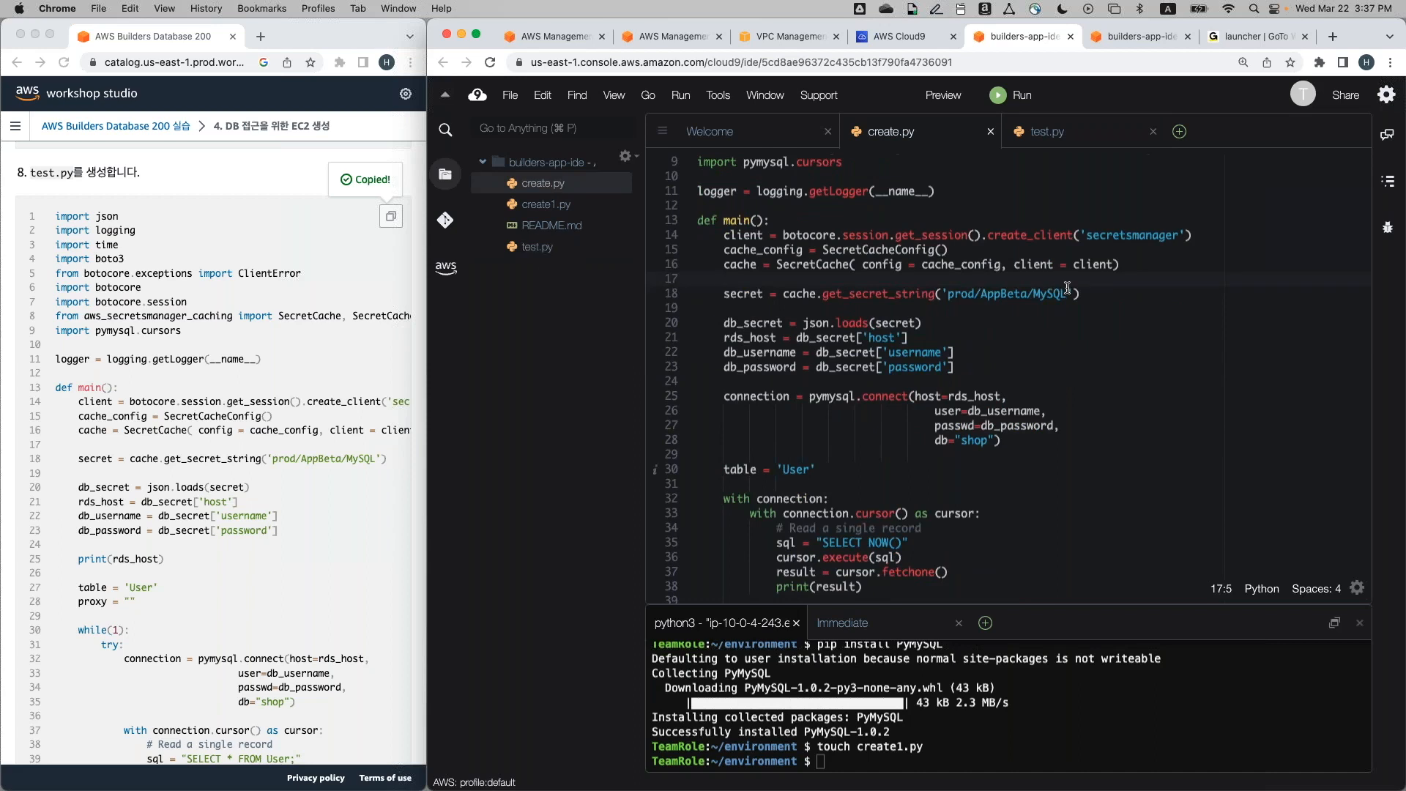
left_click_drag(1067, 287, 948, 291)
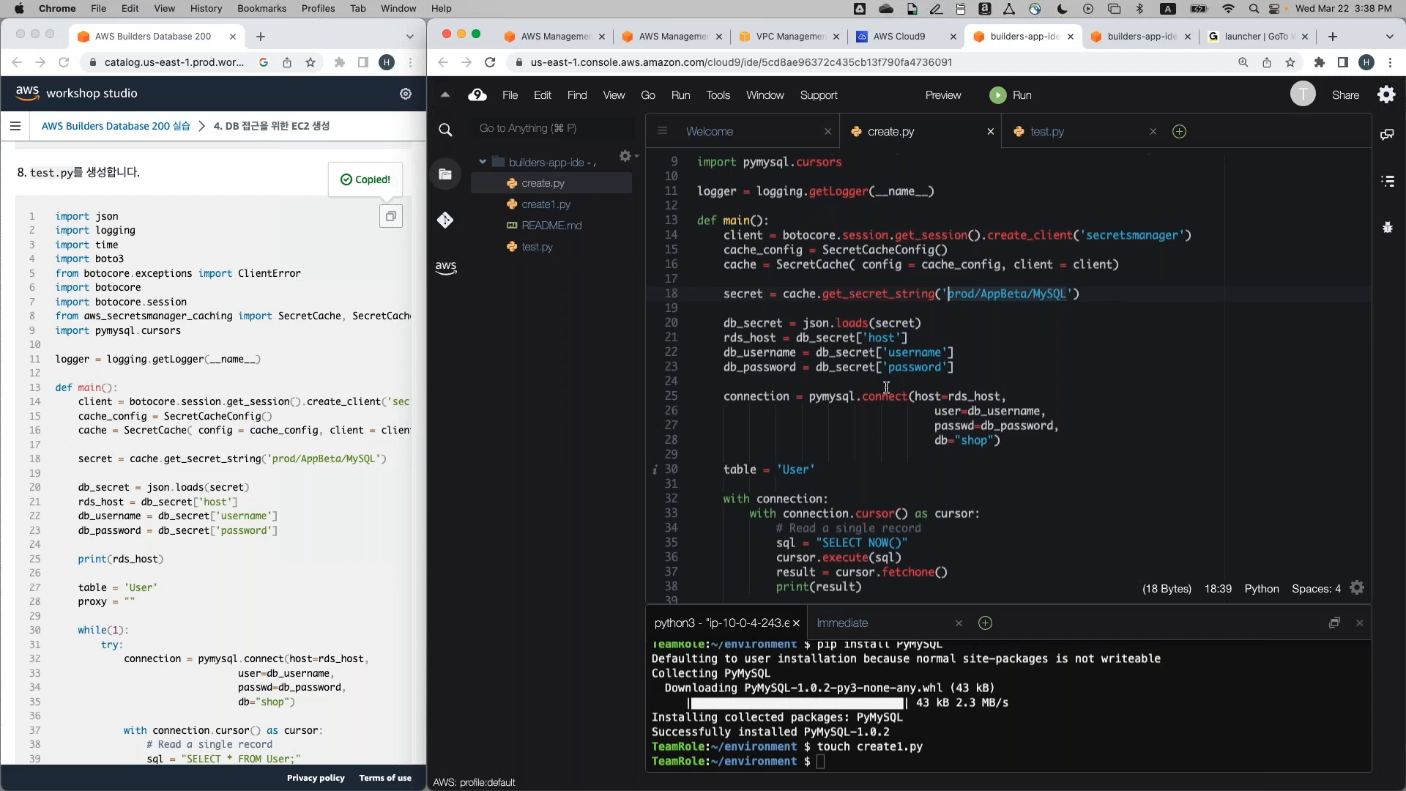
scroll(809, 529, "down", 2)
scroll(809, 528, "up", 2)
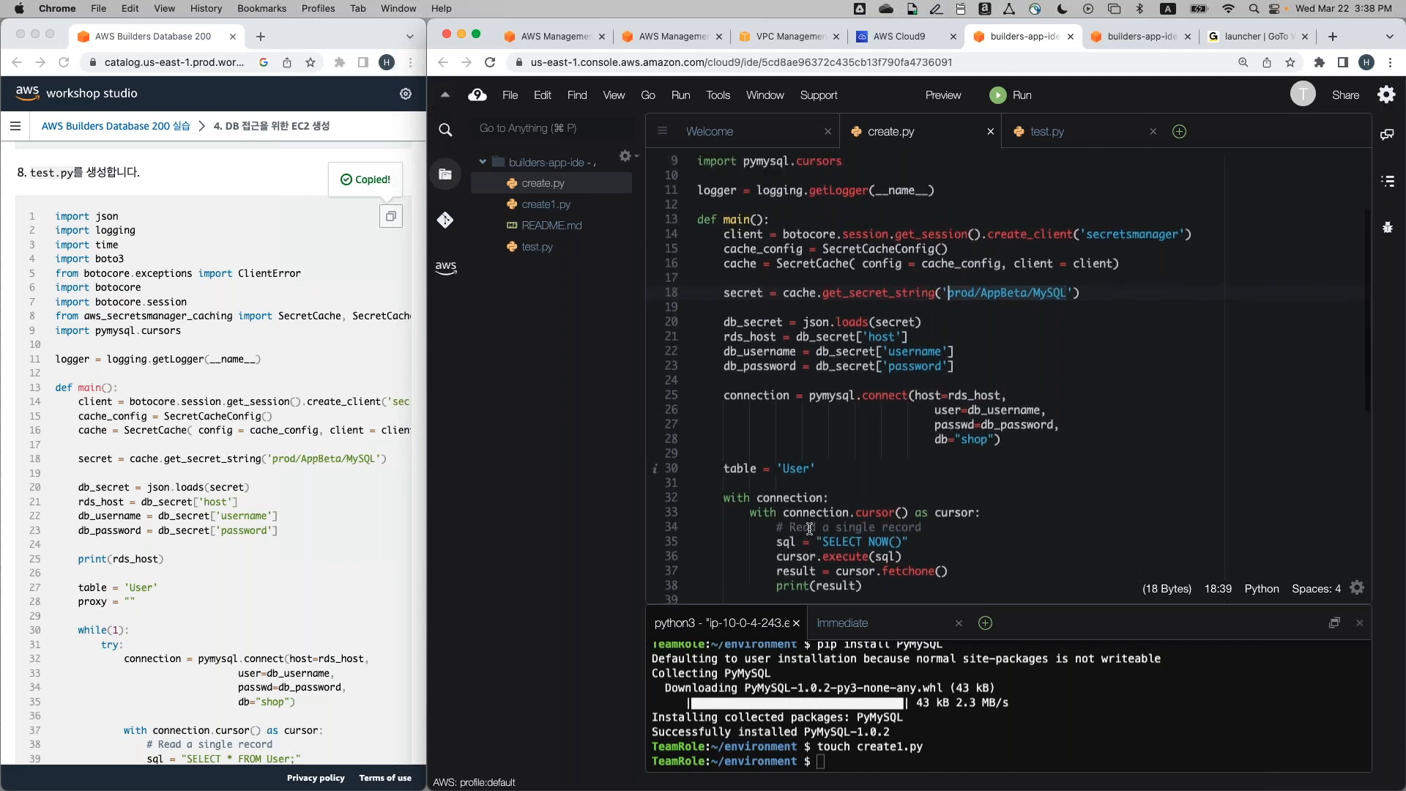
scroll(809, 529, "up", 1)
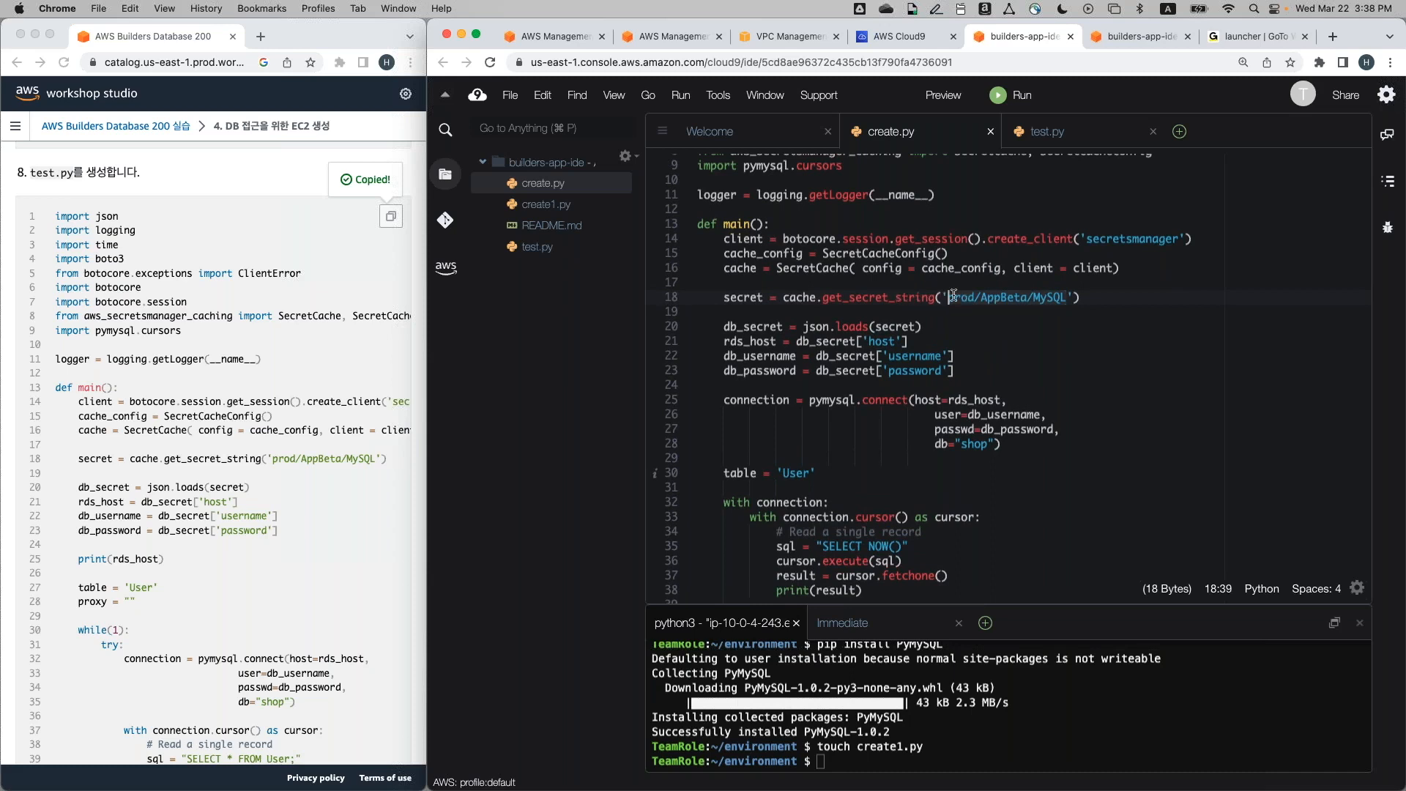
left_click_drag(718, 297, 1103, 299)
left_click(1103, 300)
scroll(345, 436, "down", 2)
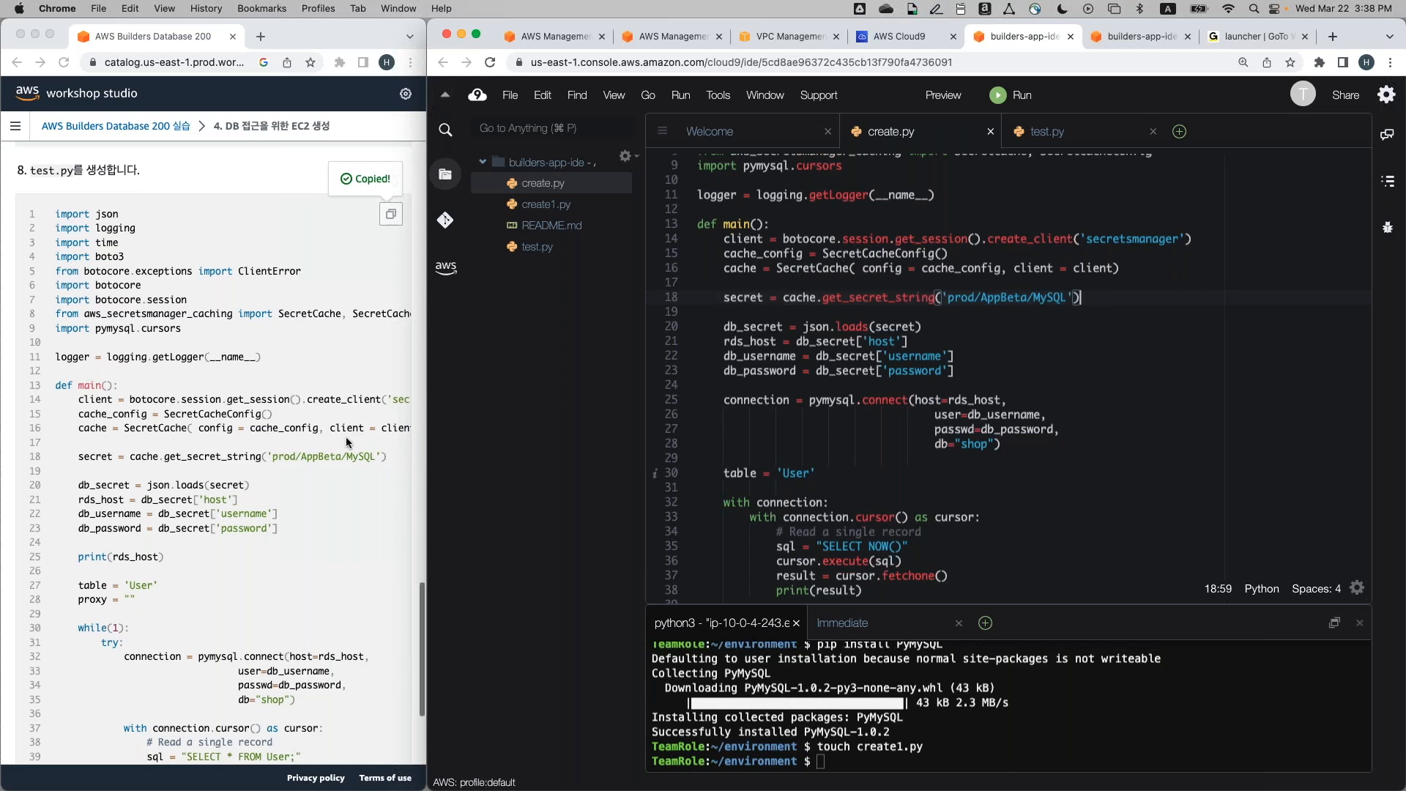
scroll(346, 437, "down", 10)
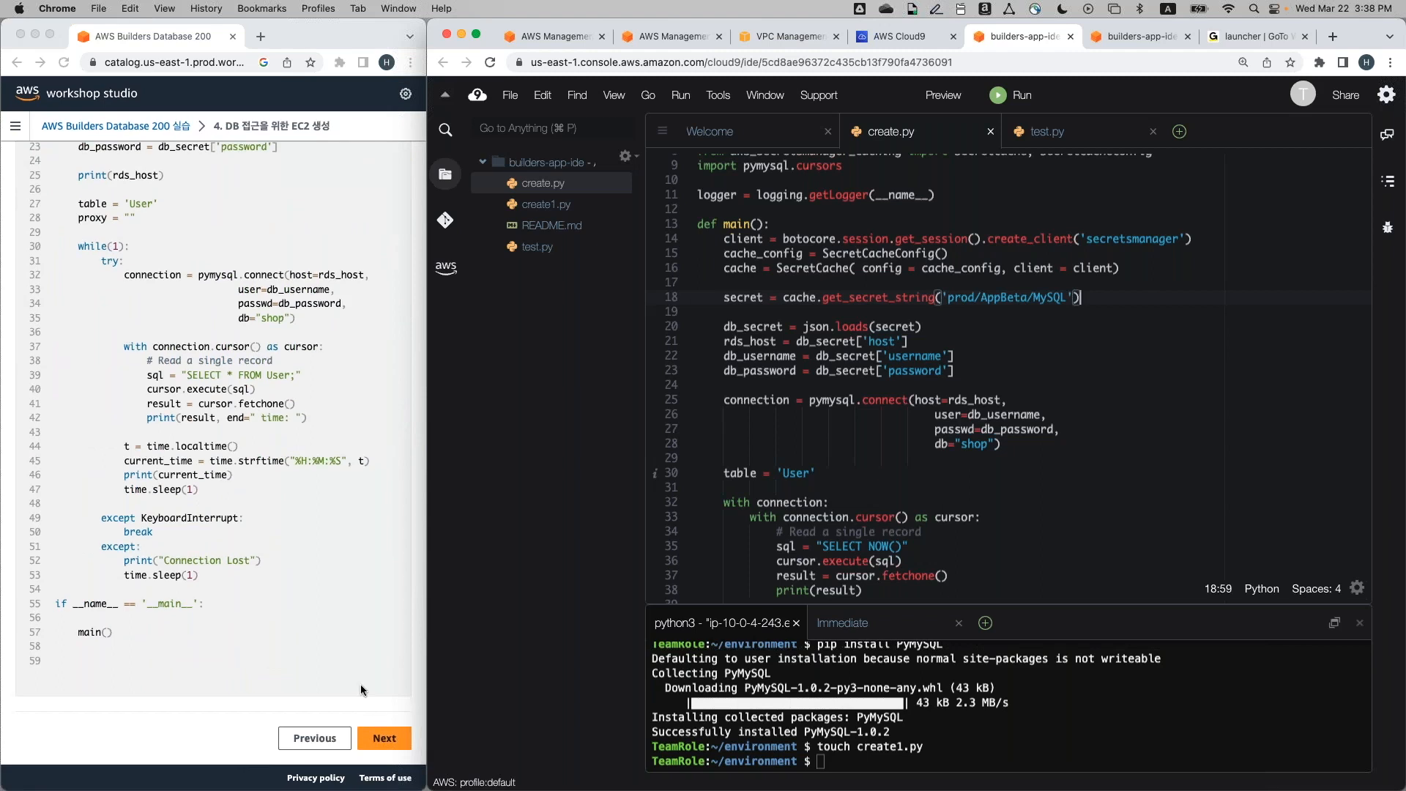
Advance the workshop guide to step 5, RDS Proxy 생성
left_click(384, 737)
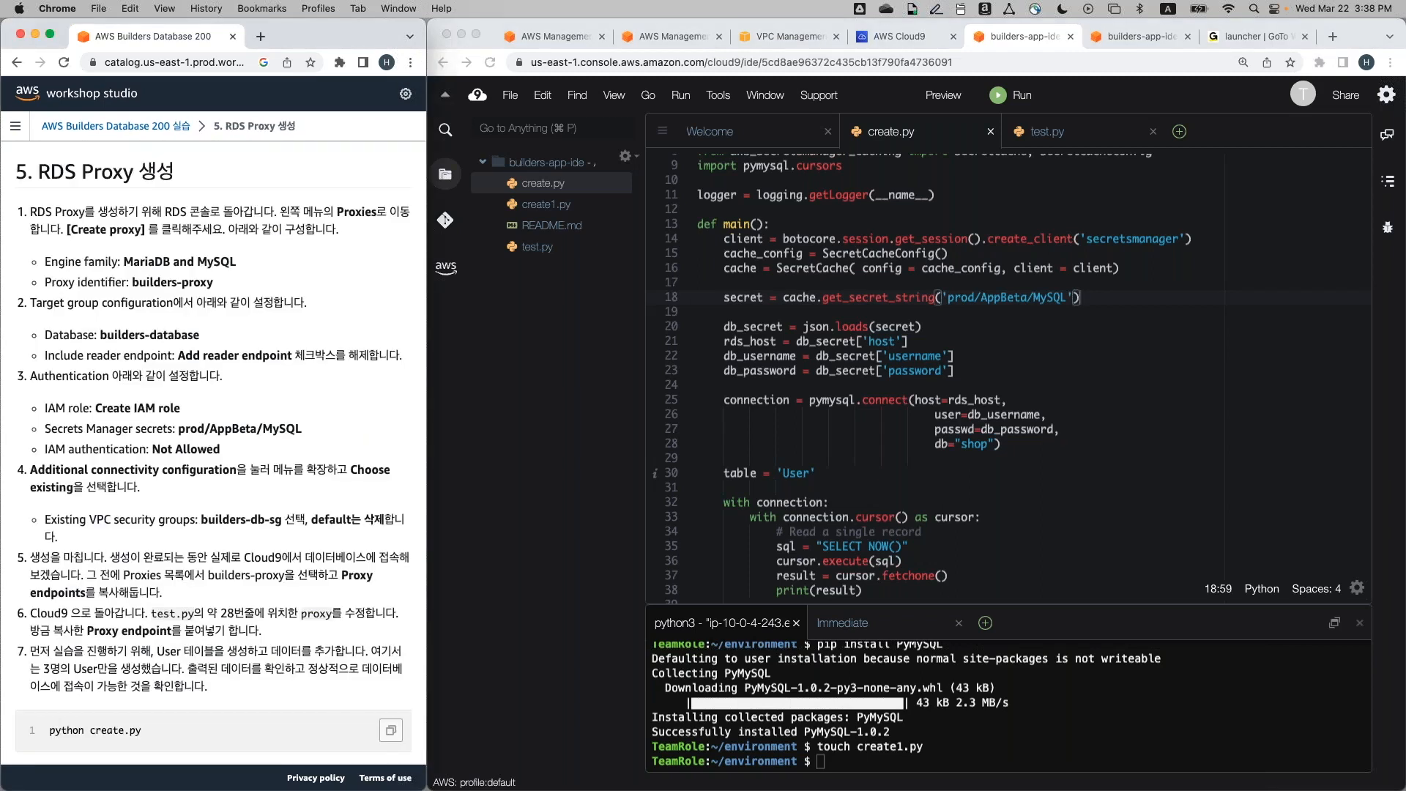
scroll(841, 374, "up", 3)
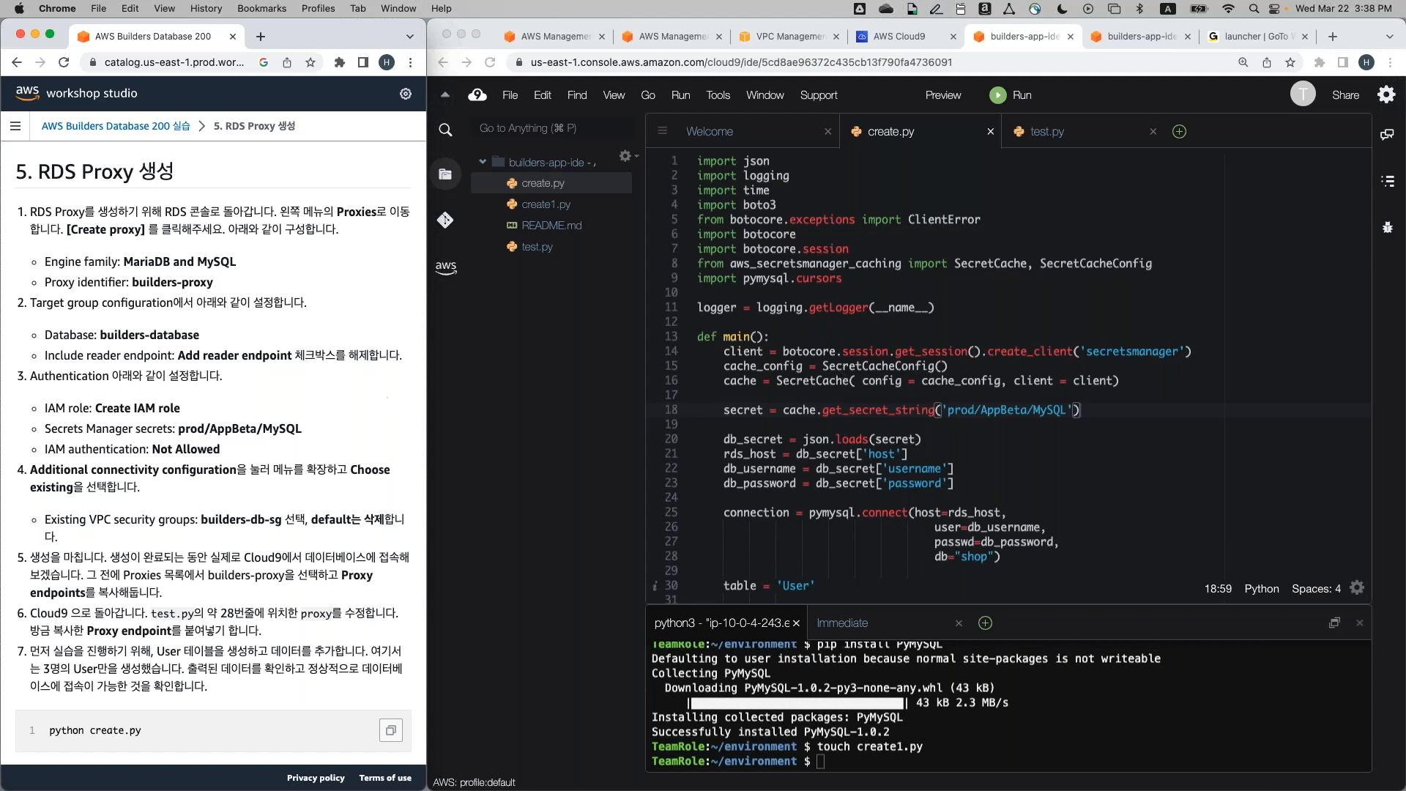
scroll(158, 244, "down", 1)
scroll(159, 244, "up", 1)
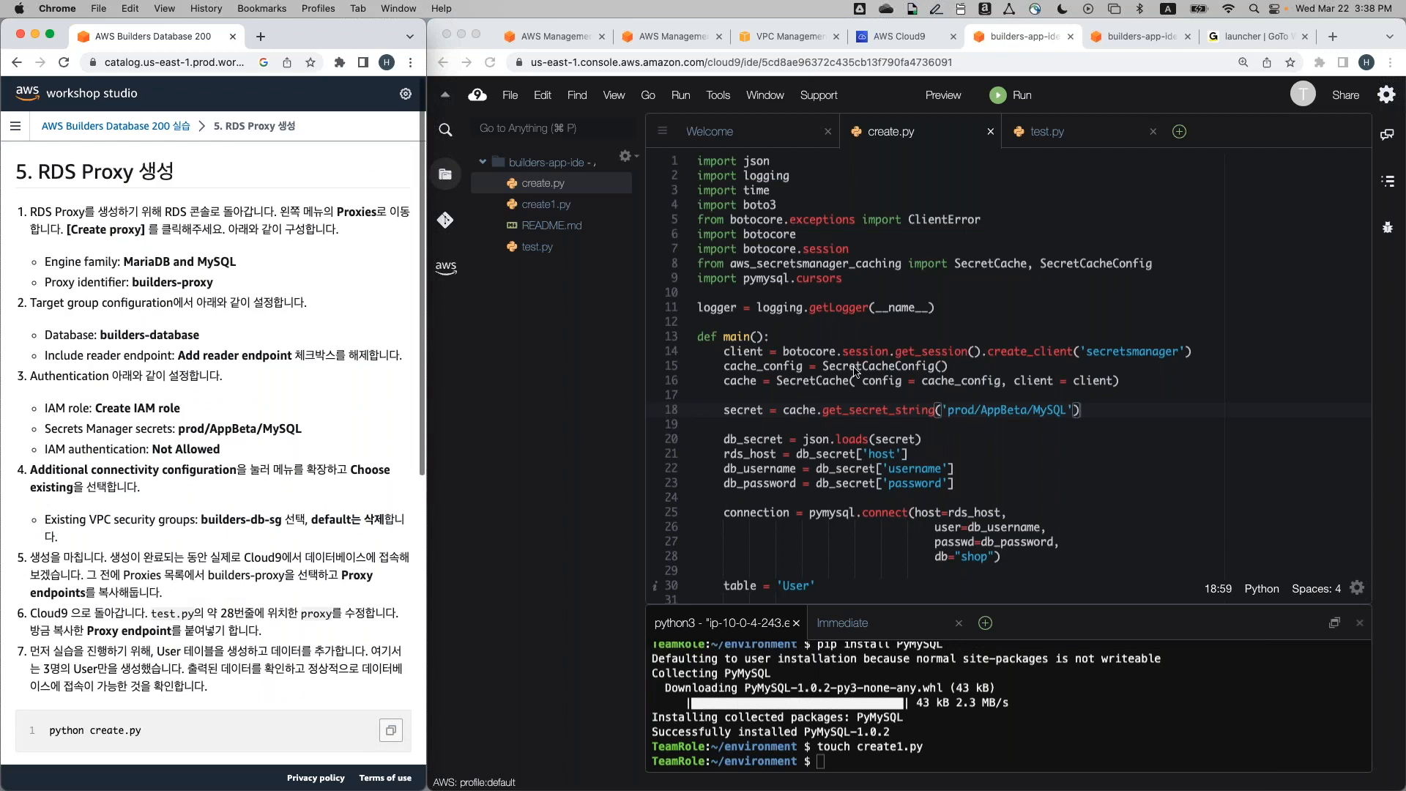
left_click(854, 371)
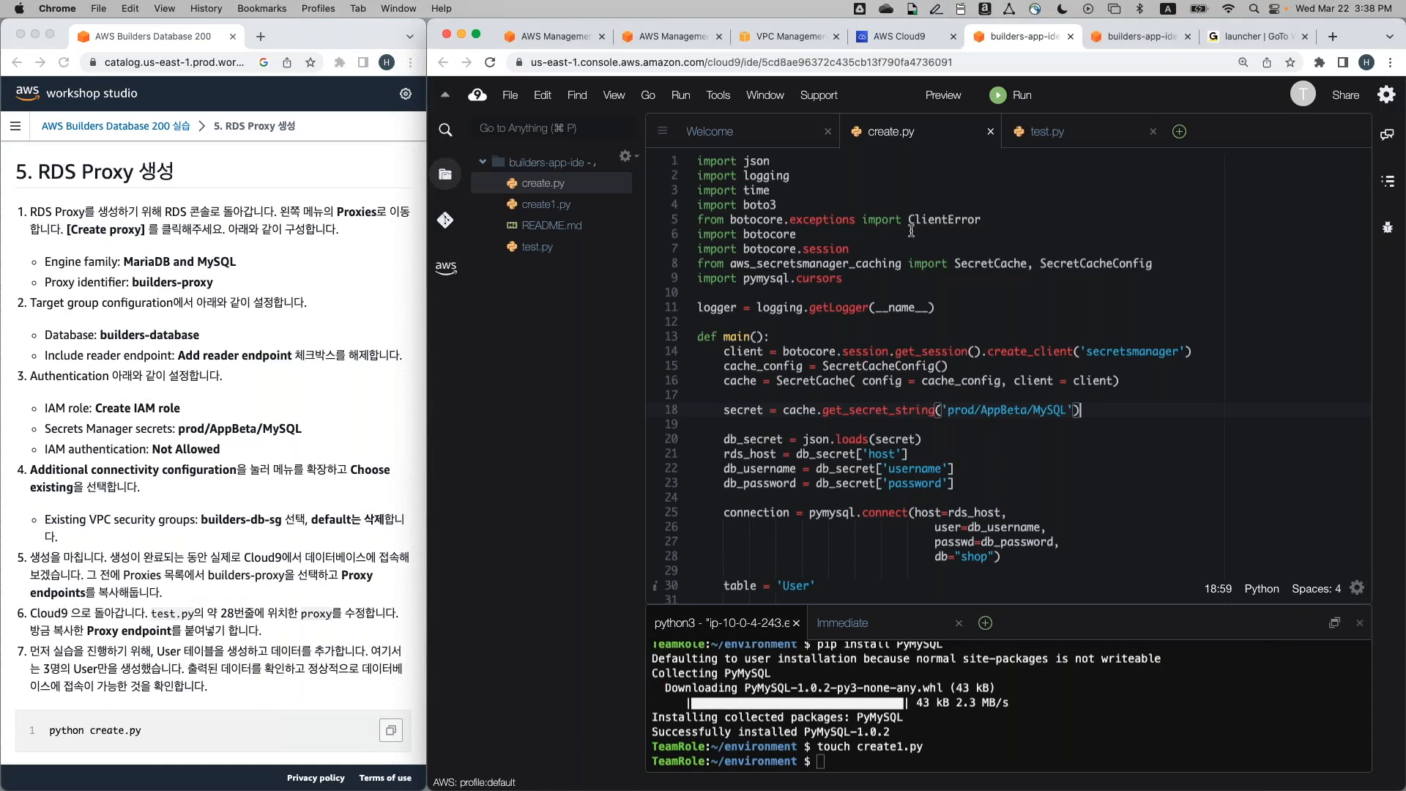
Search 'rds' in the console, open Amazon RDS, and go to its empty Proxies page
left_click(932, 39)
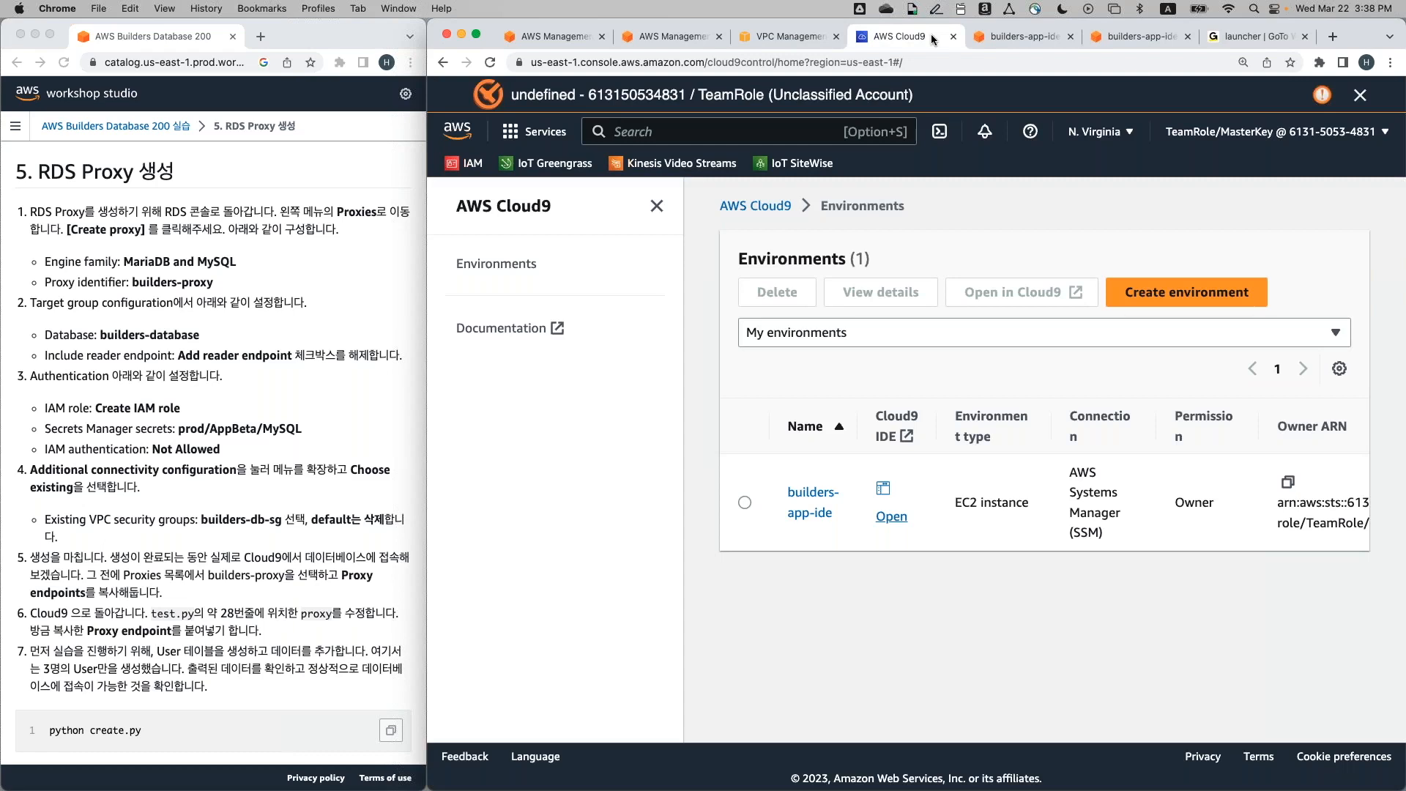
left_click(723, 134)
type("rds")
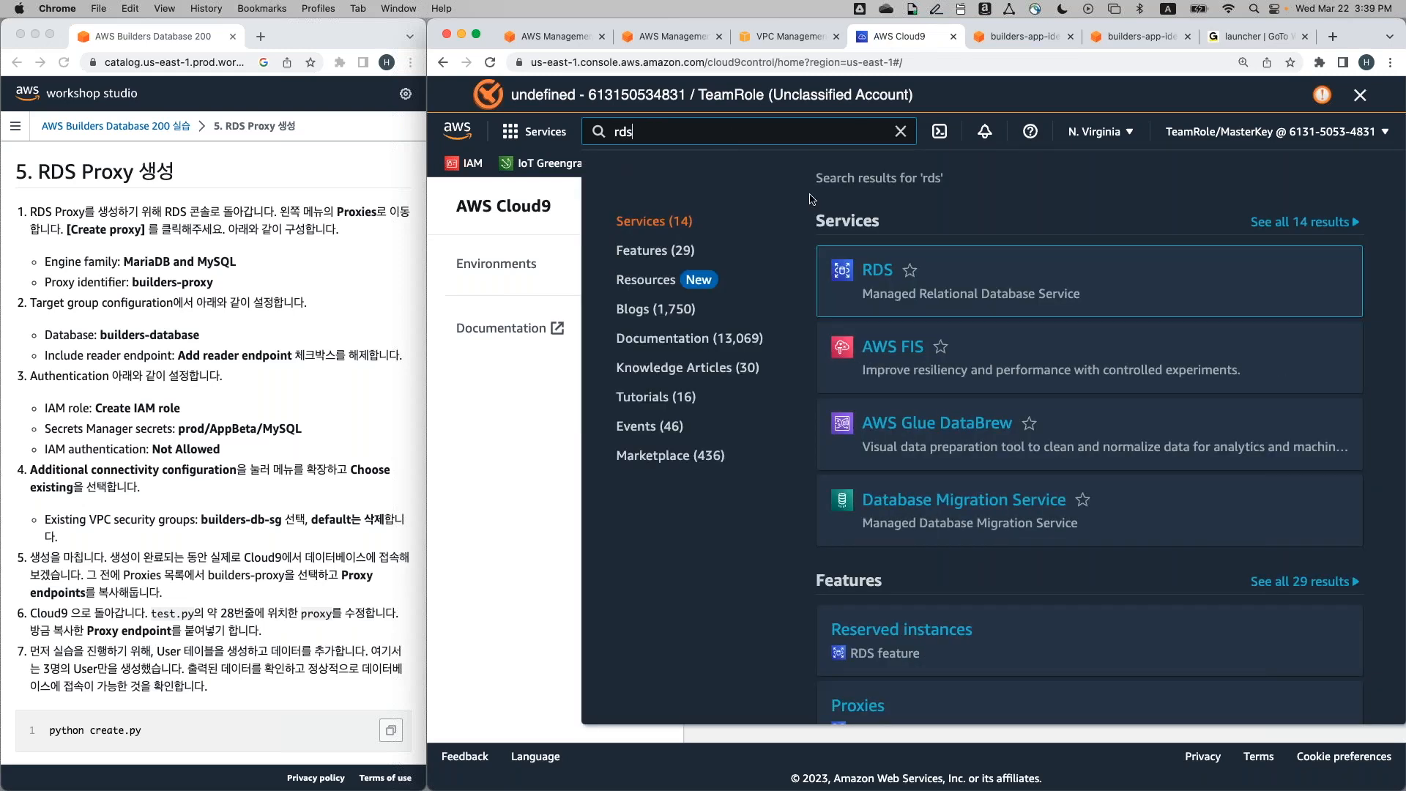
left_click(877, 271)
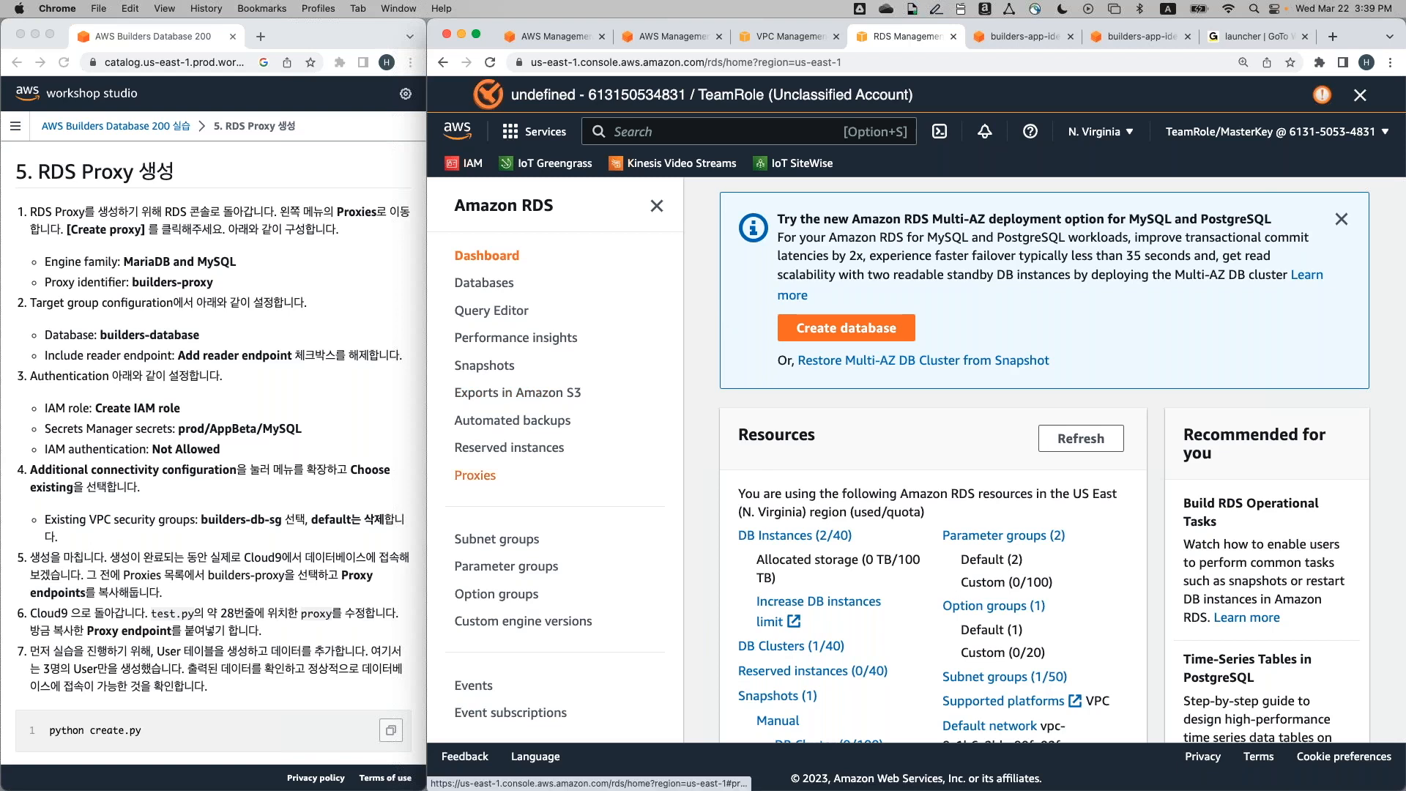
left_click(486, 479)
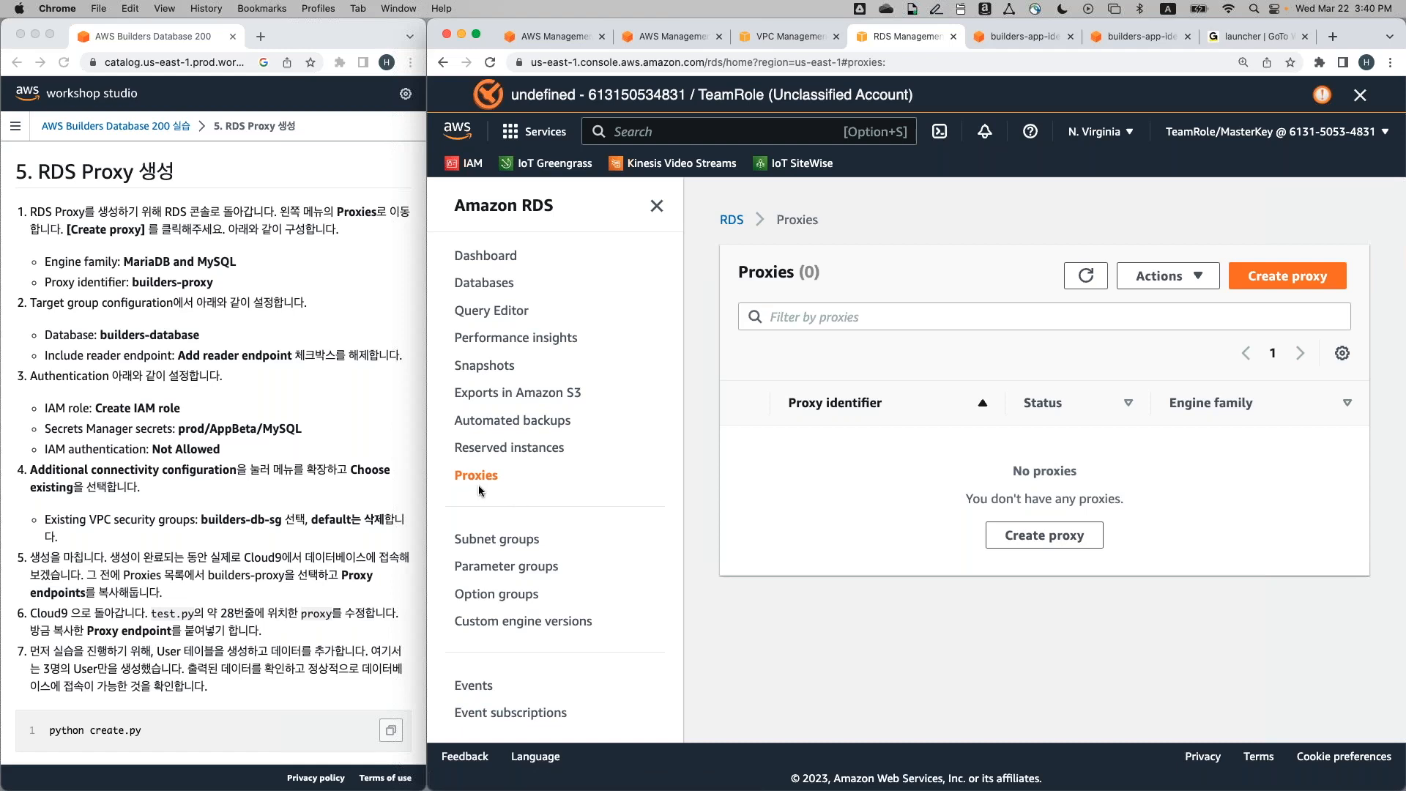
Start a new MariaDB and MySQL proxy with identifier builders-proxy
left_click(1264, 282)
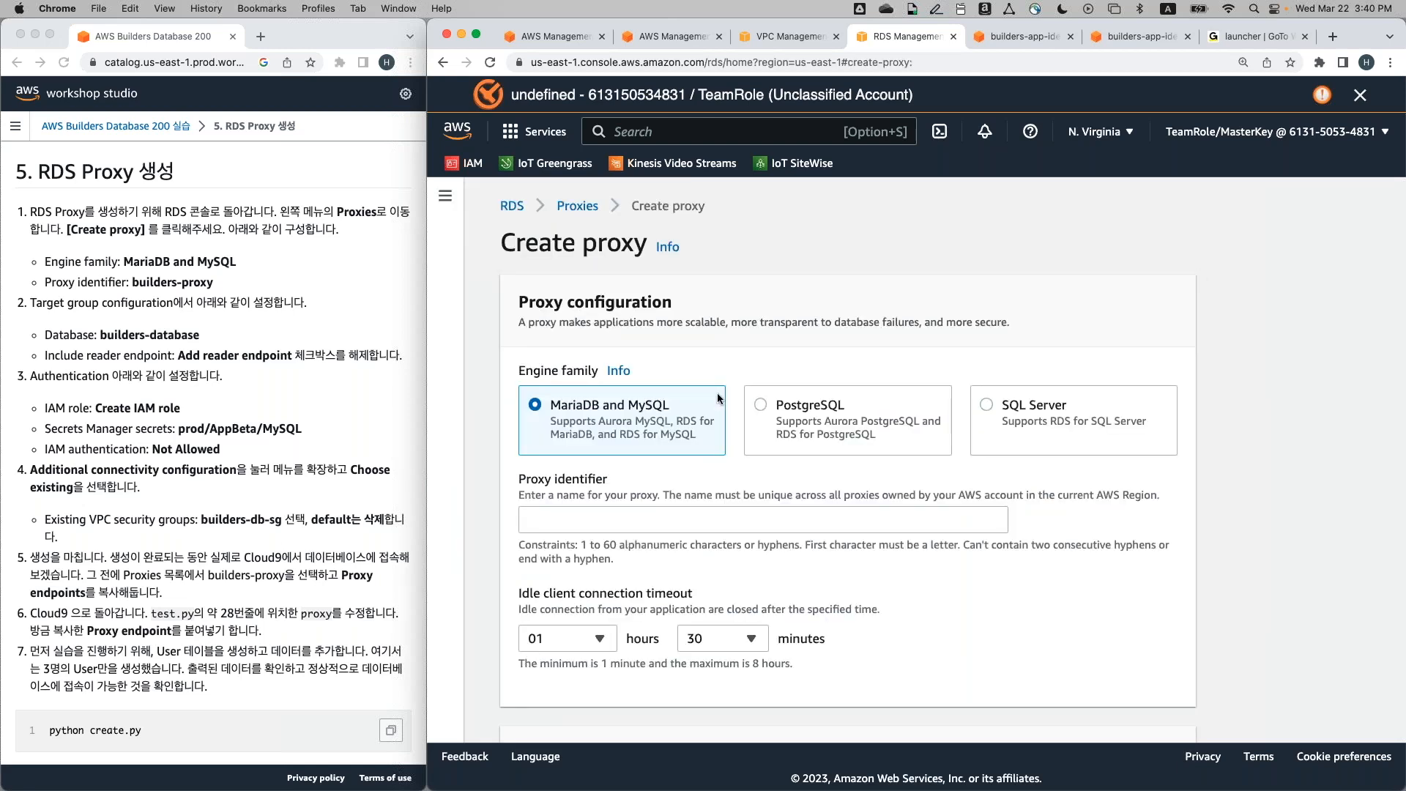
scroll(695, 381, "down", 2)
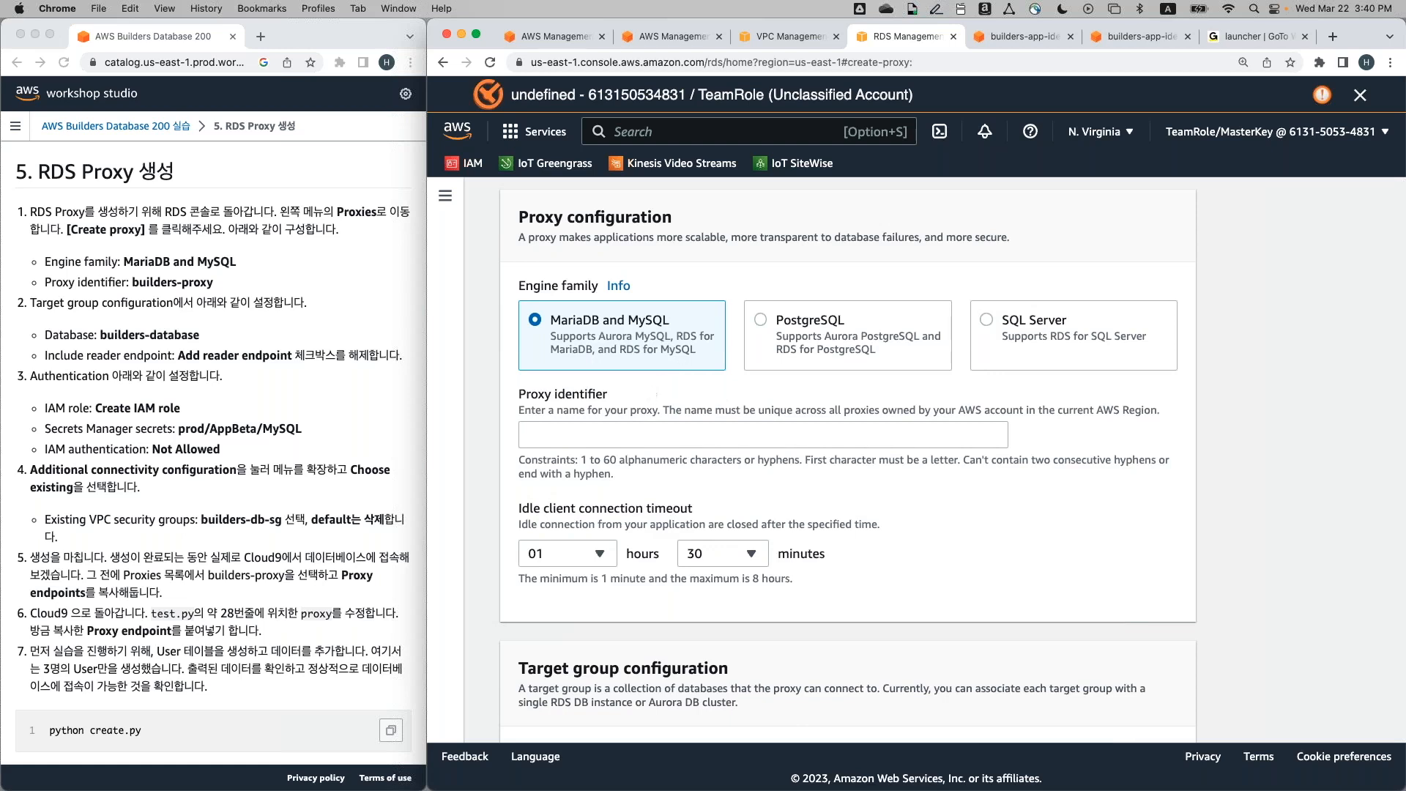
left_click(679, 434)
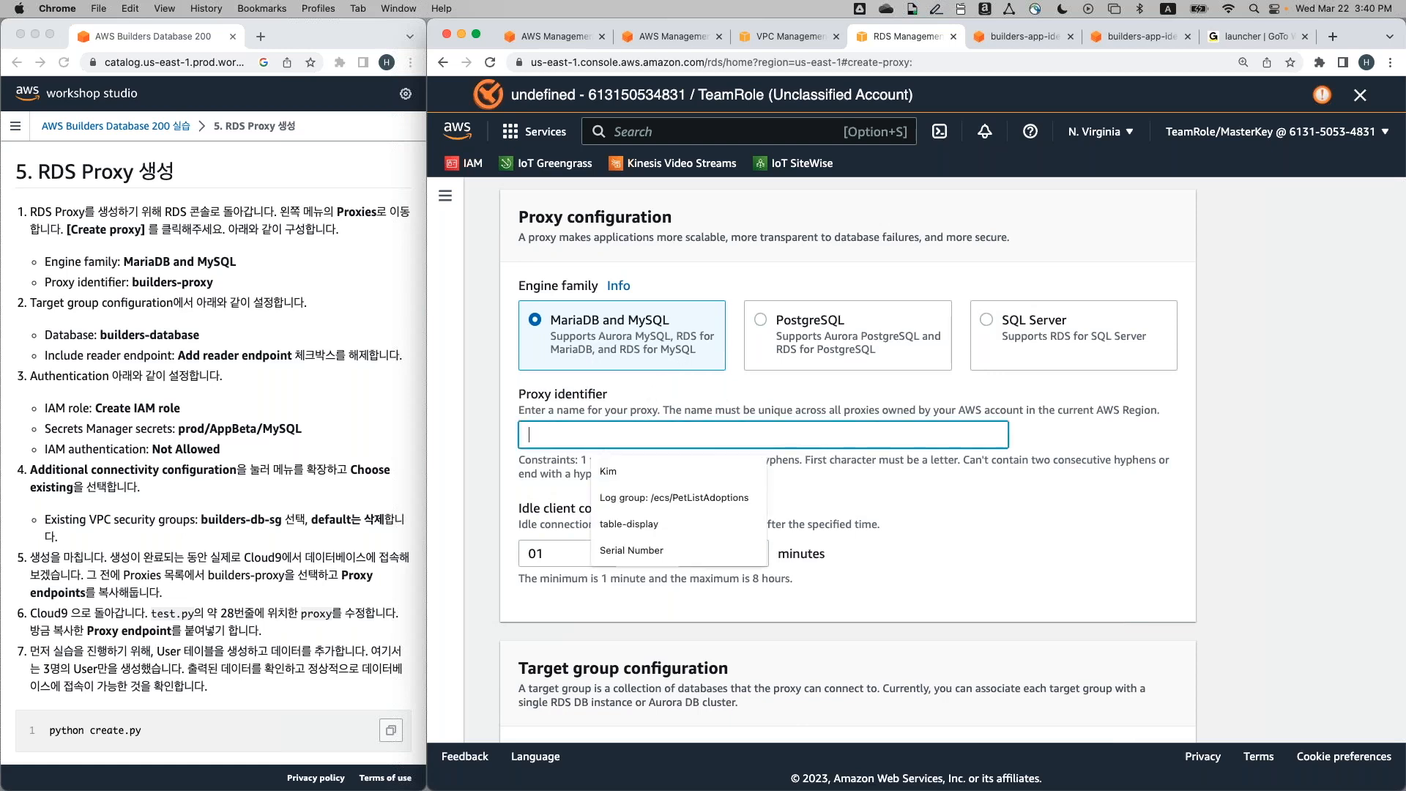
type("builders-proxy")
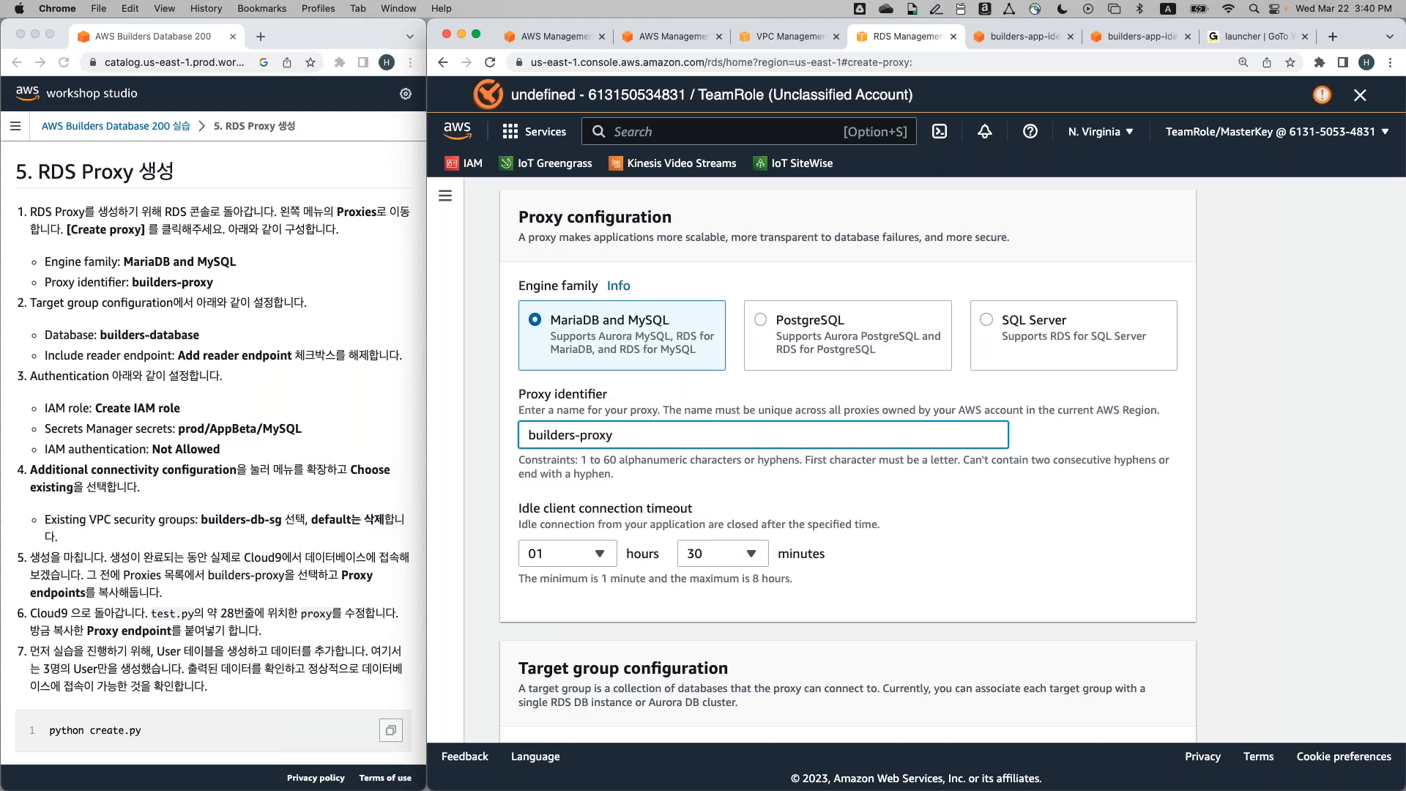
Choose builders-database as the proxy's target database
scroll(847, 461, "down", 2)
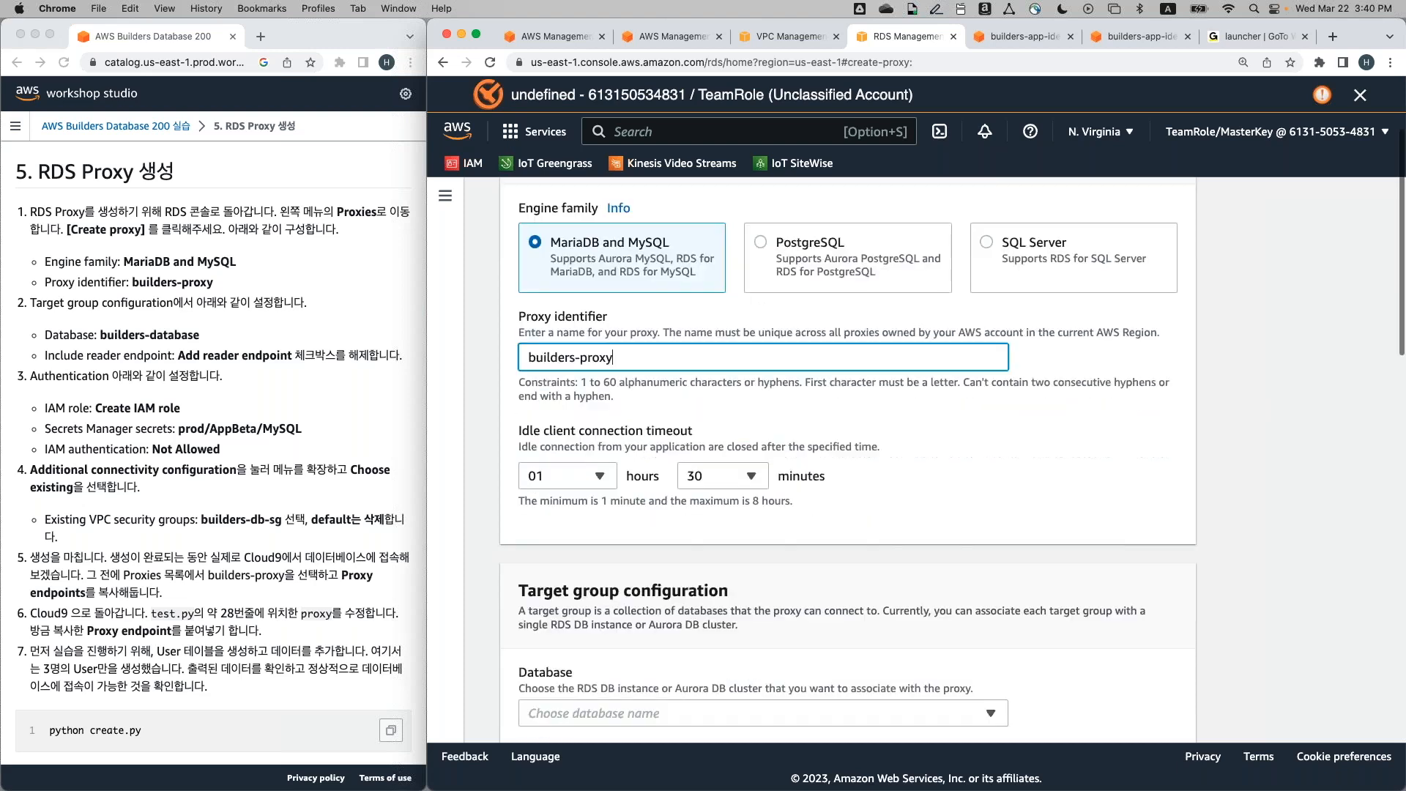
scroll(847, 461, "down", 4)
scroll(847, 461, "down", 4)
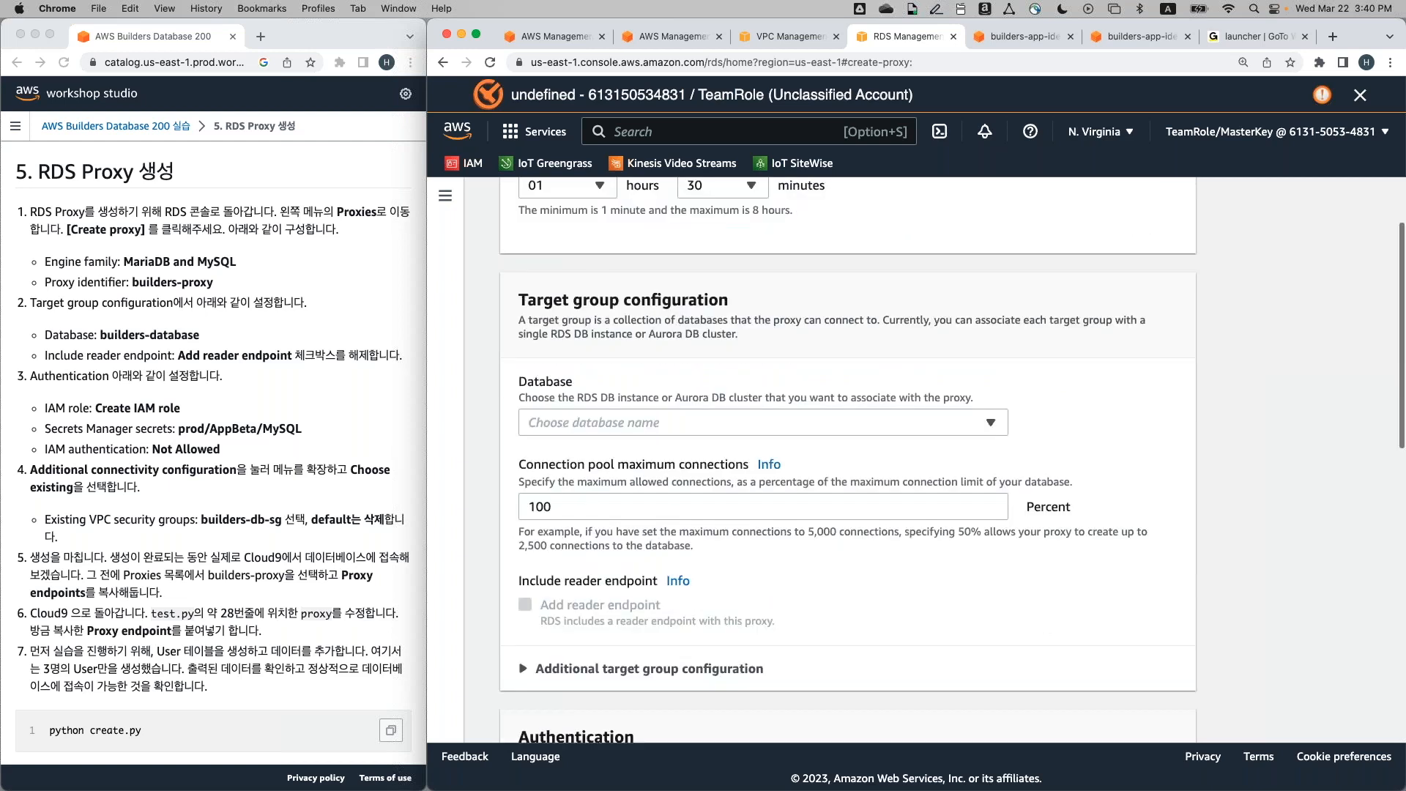
scroll(847, 461, "down", 1)
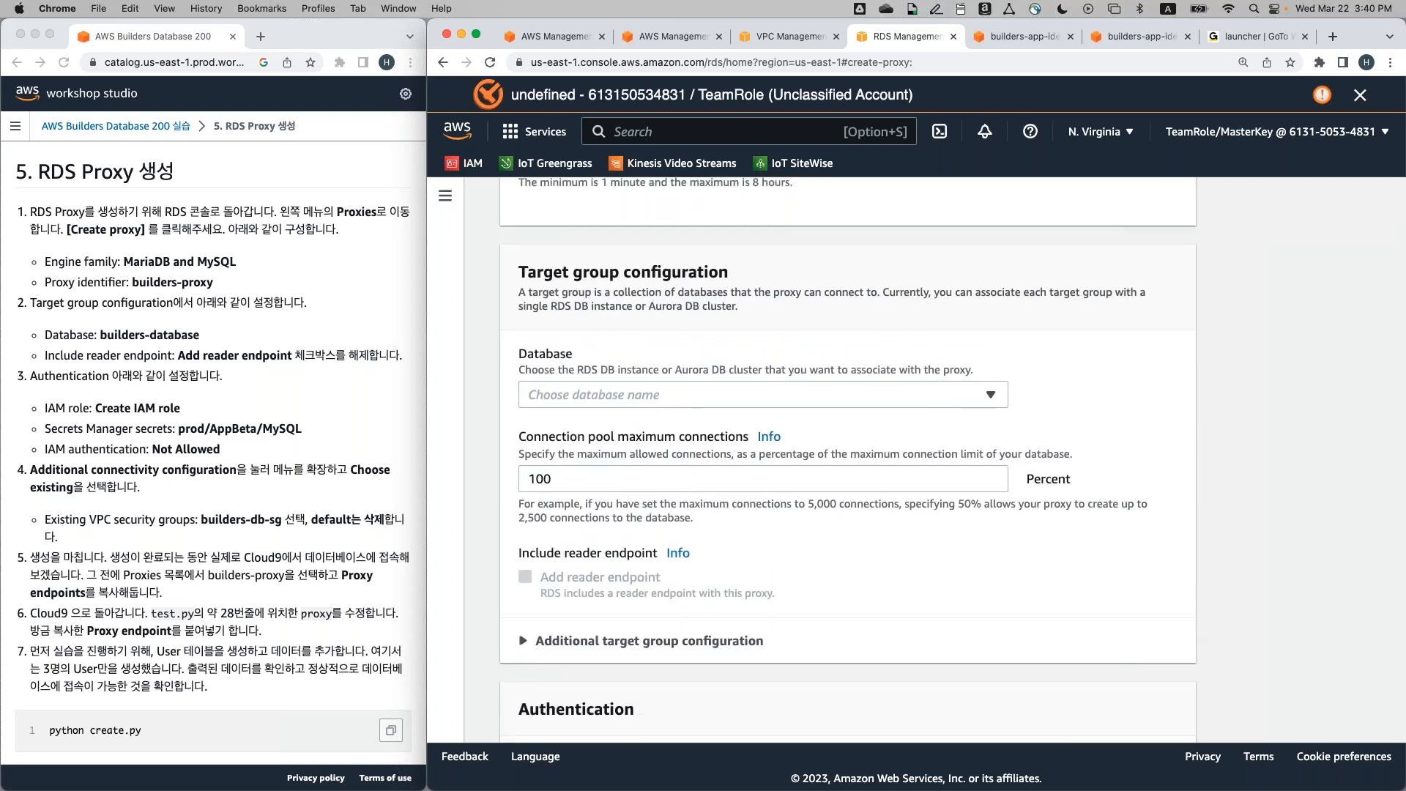
left_click(641, 396)
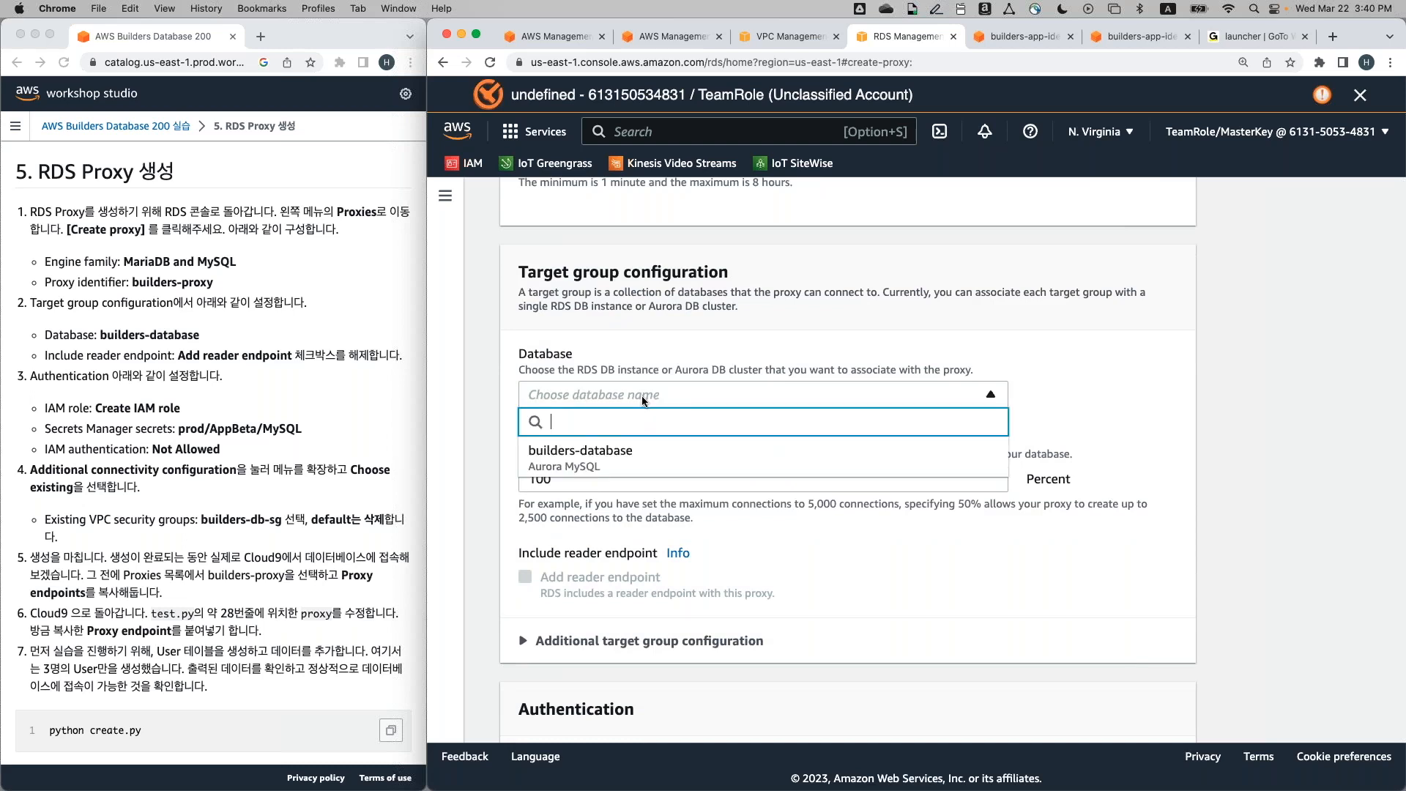
left_click(651, 468)
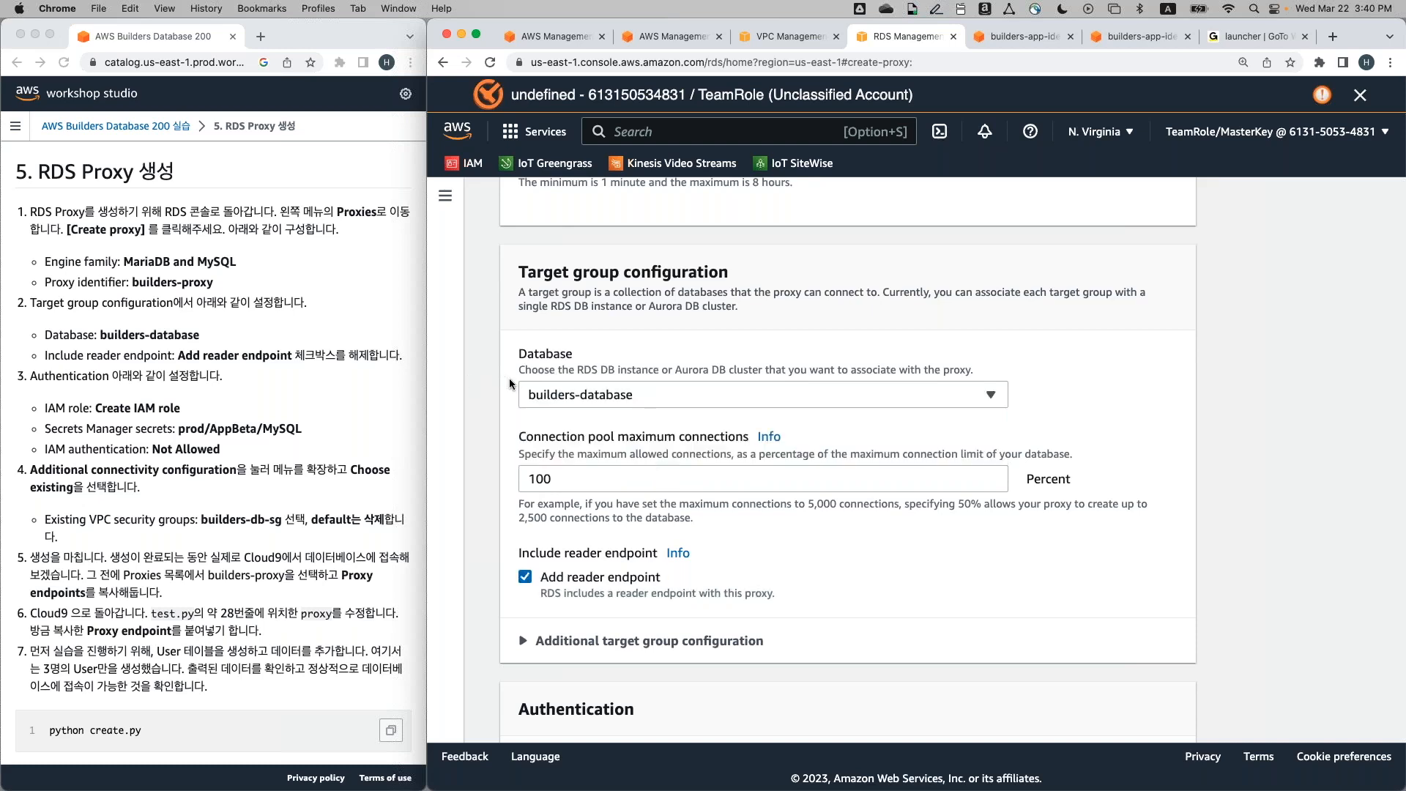
left_click(590, 399)
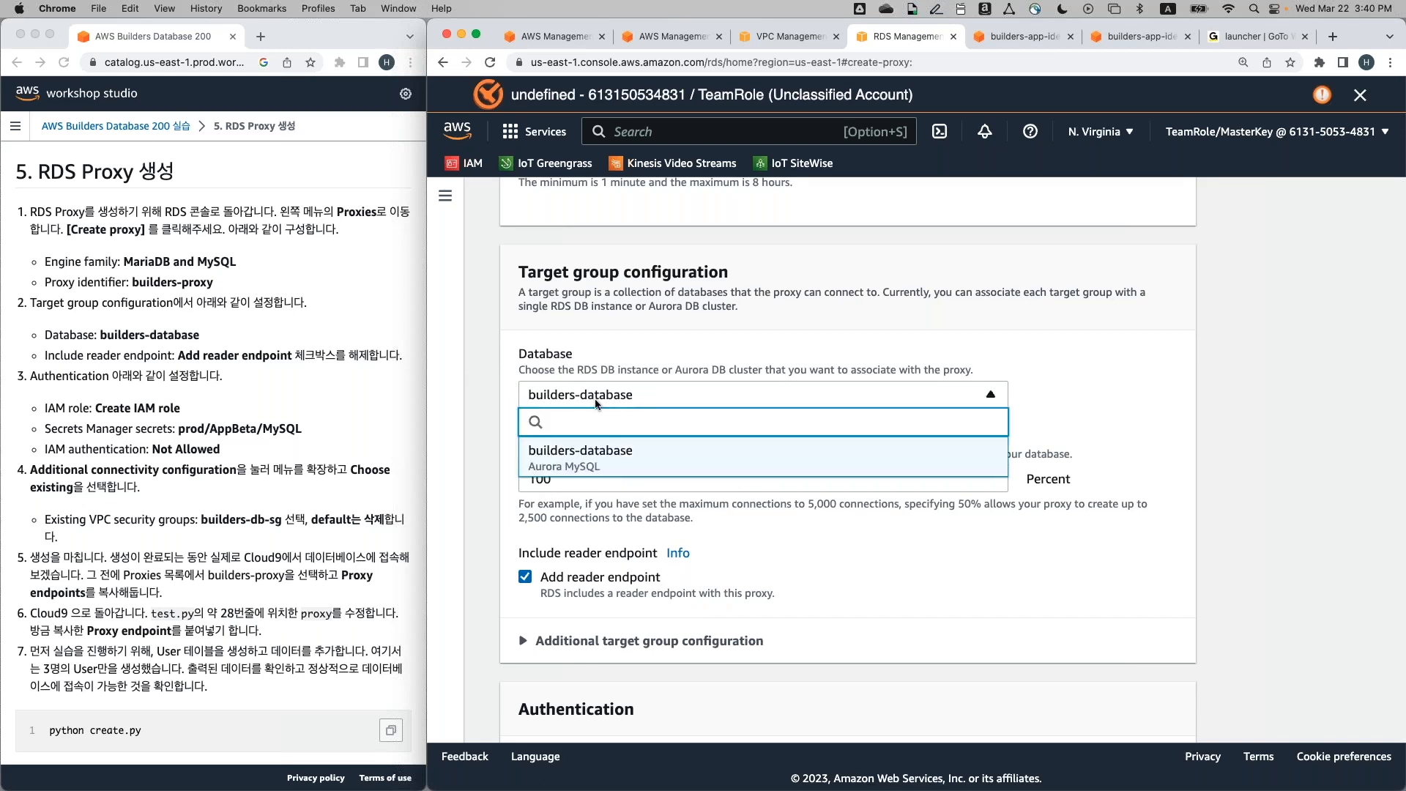
left_click(596, 407)
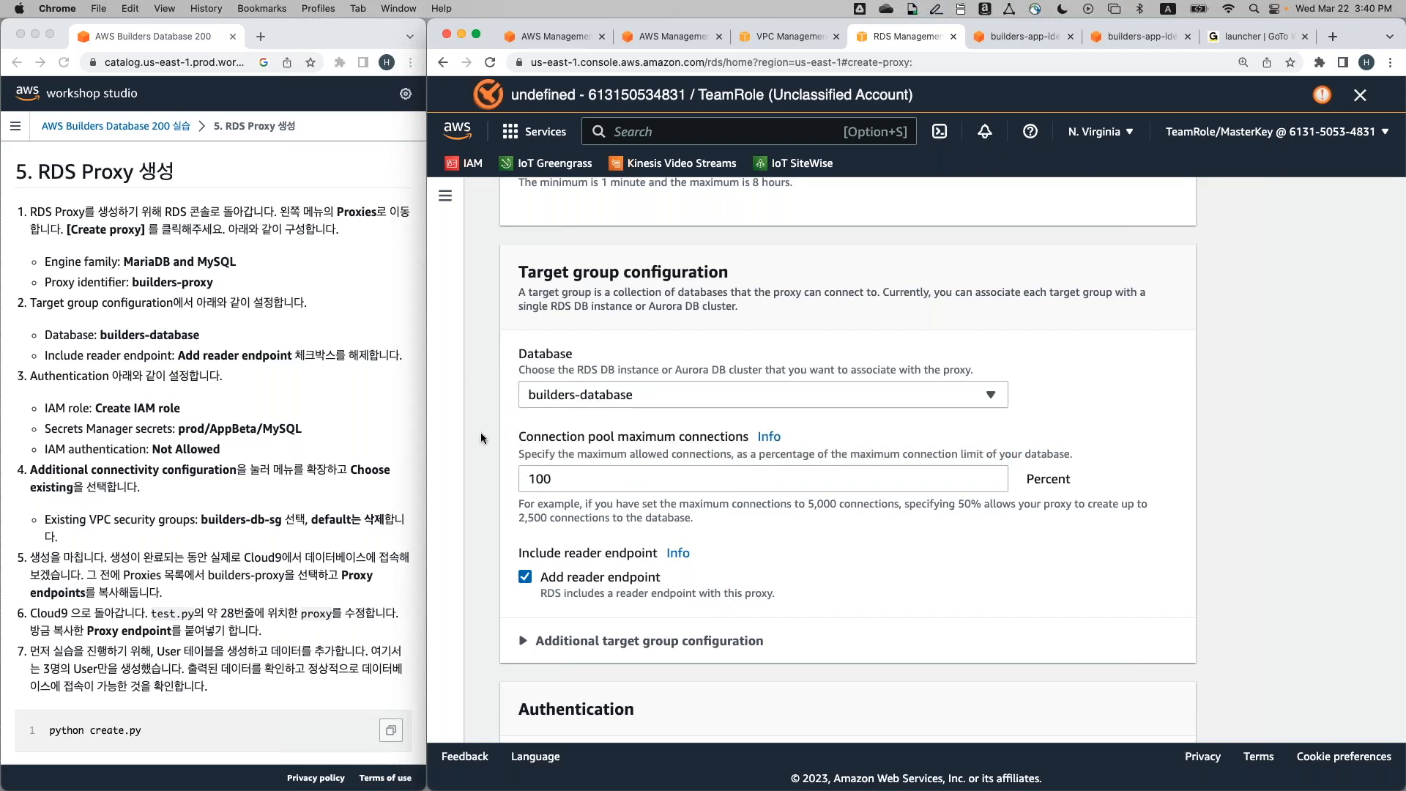
Turn off Add reader endpoint and review the remaining proxy settings
scroll(481, 438, "down", 2)
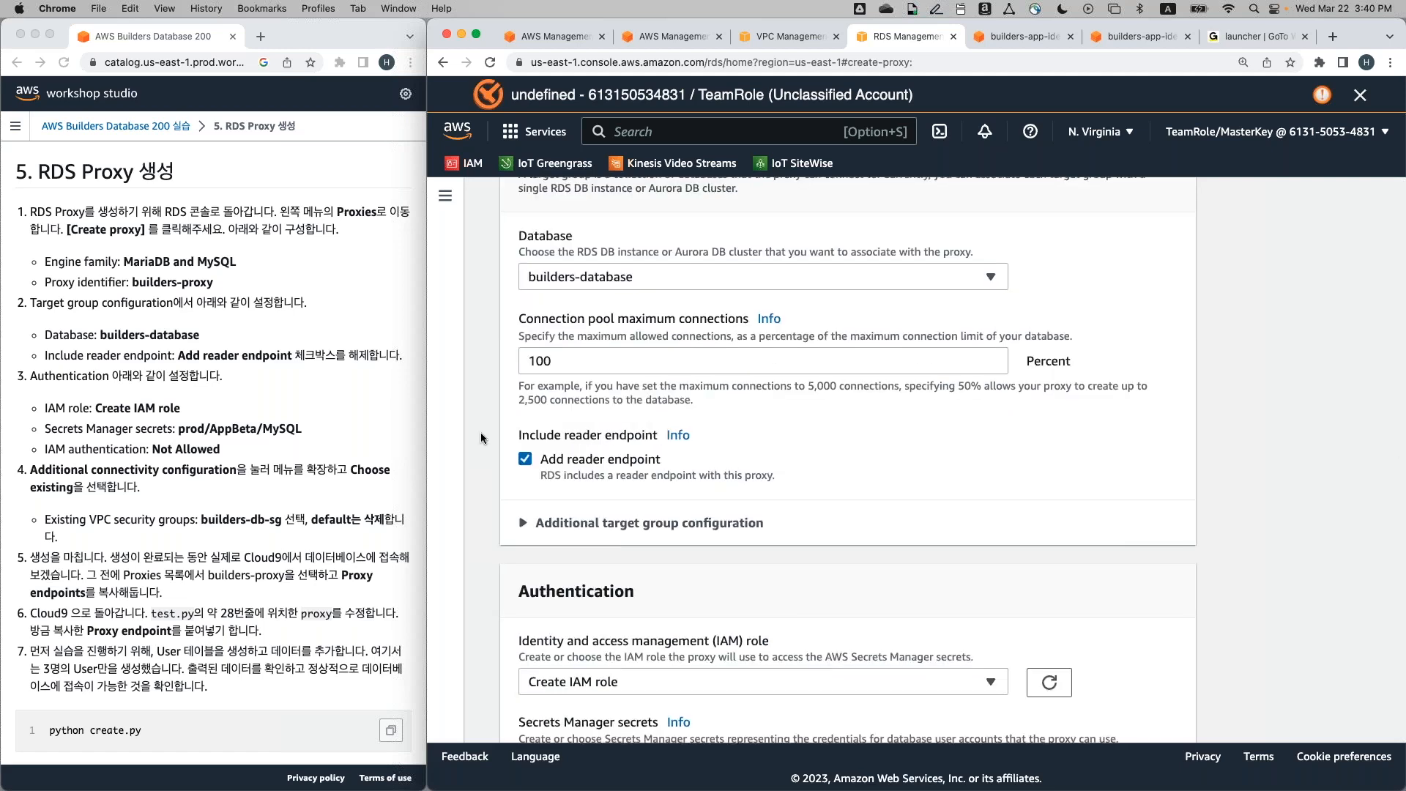
scroll(481, 437, "up", 1)
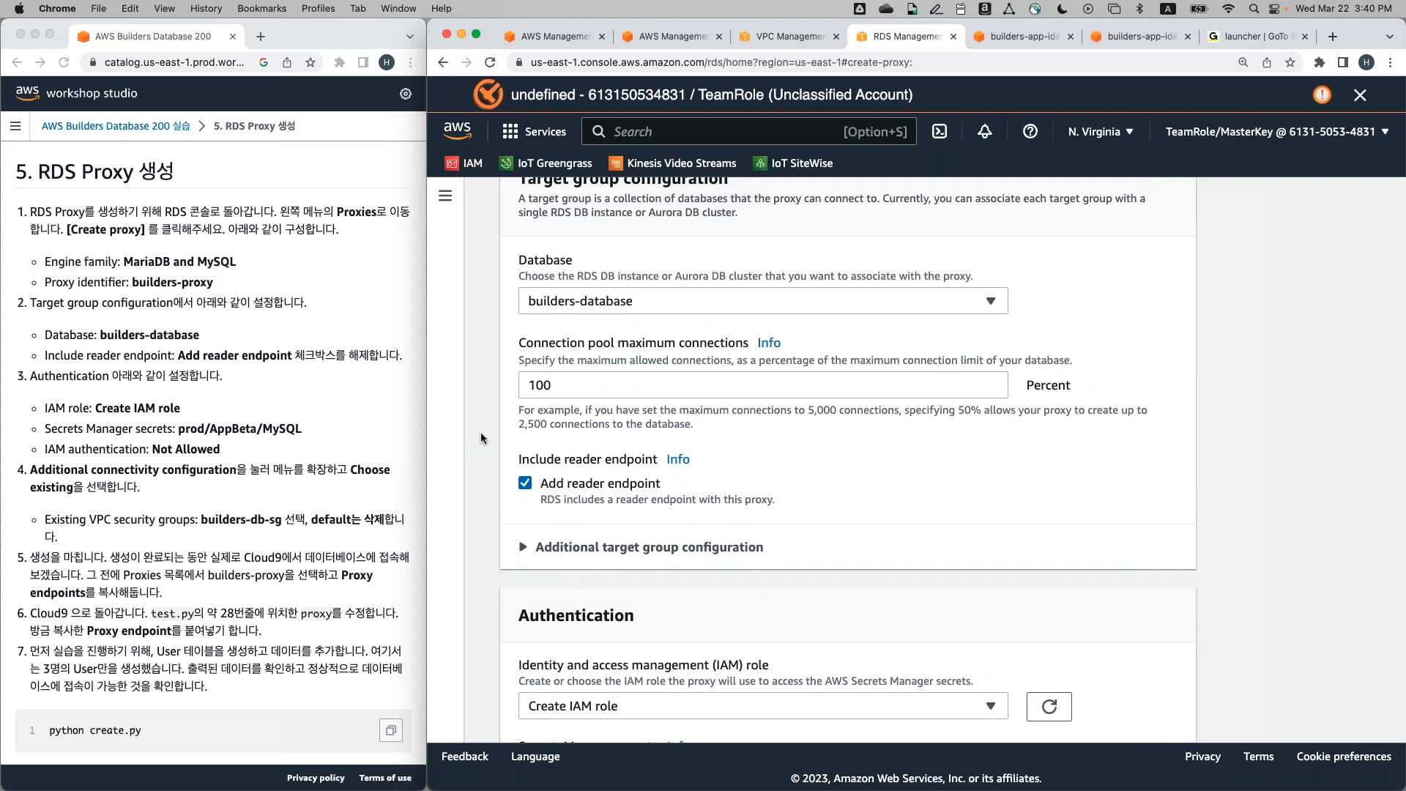
left_click(526, 487)
scroll(491, 543, "down", 2)
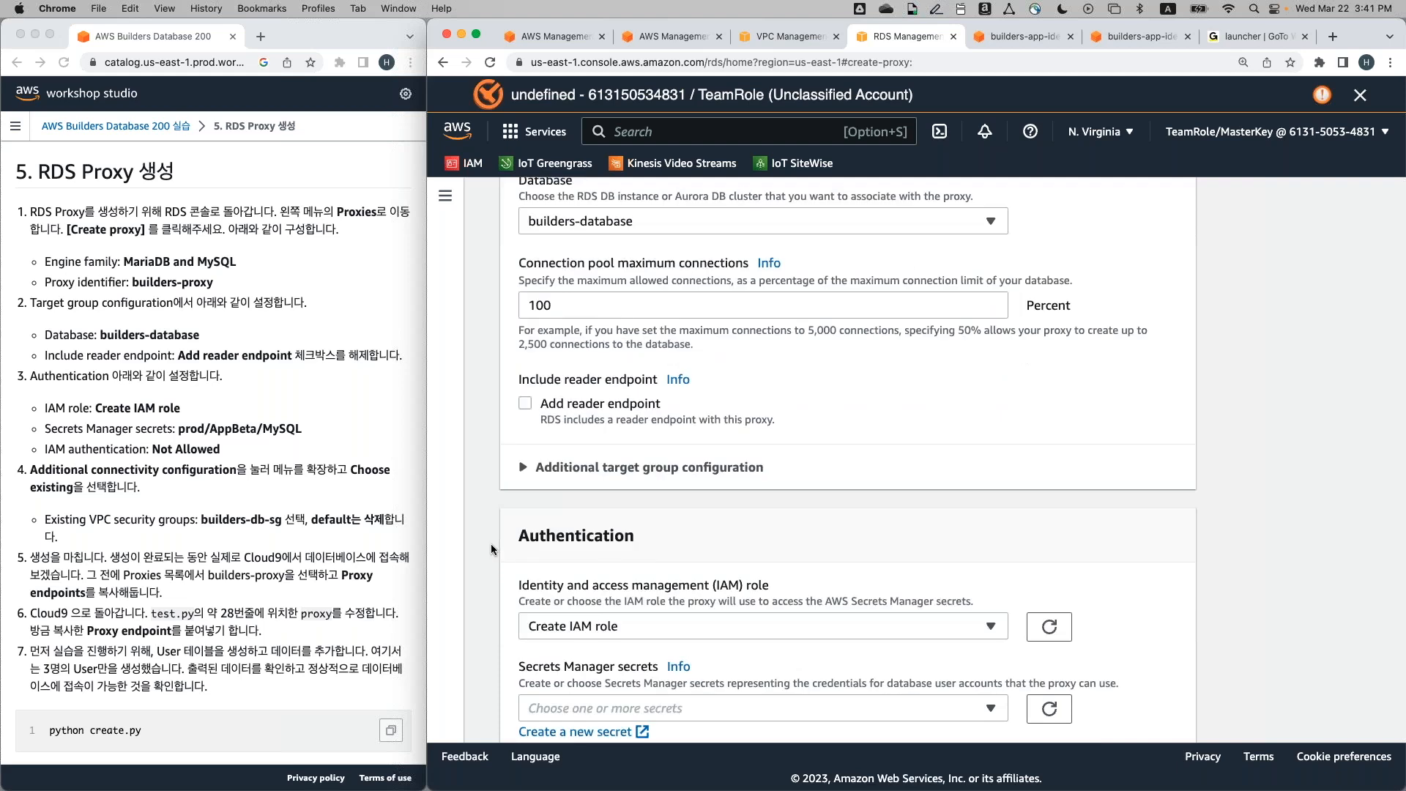
scroll(490, 543, "down", 3)
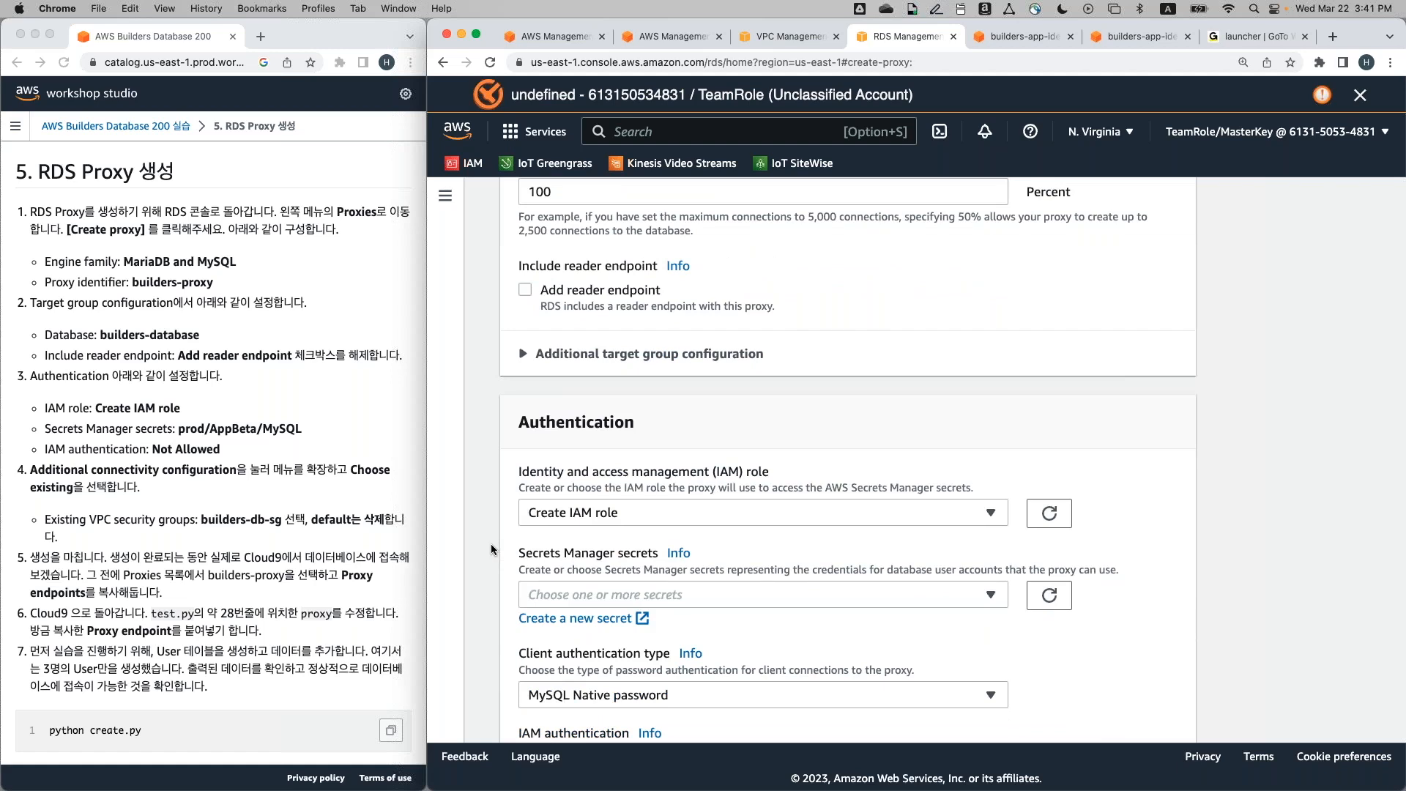
scroll(491, 543, "down", 2)
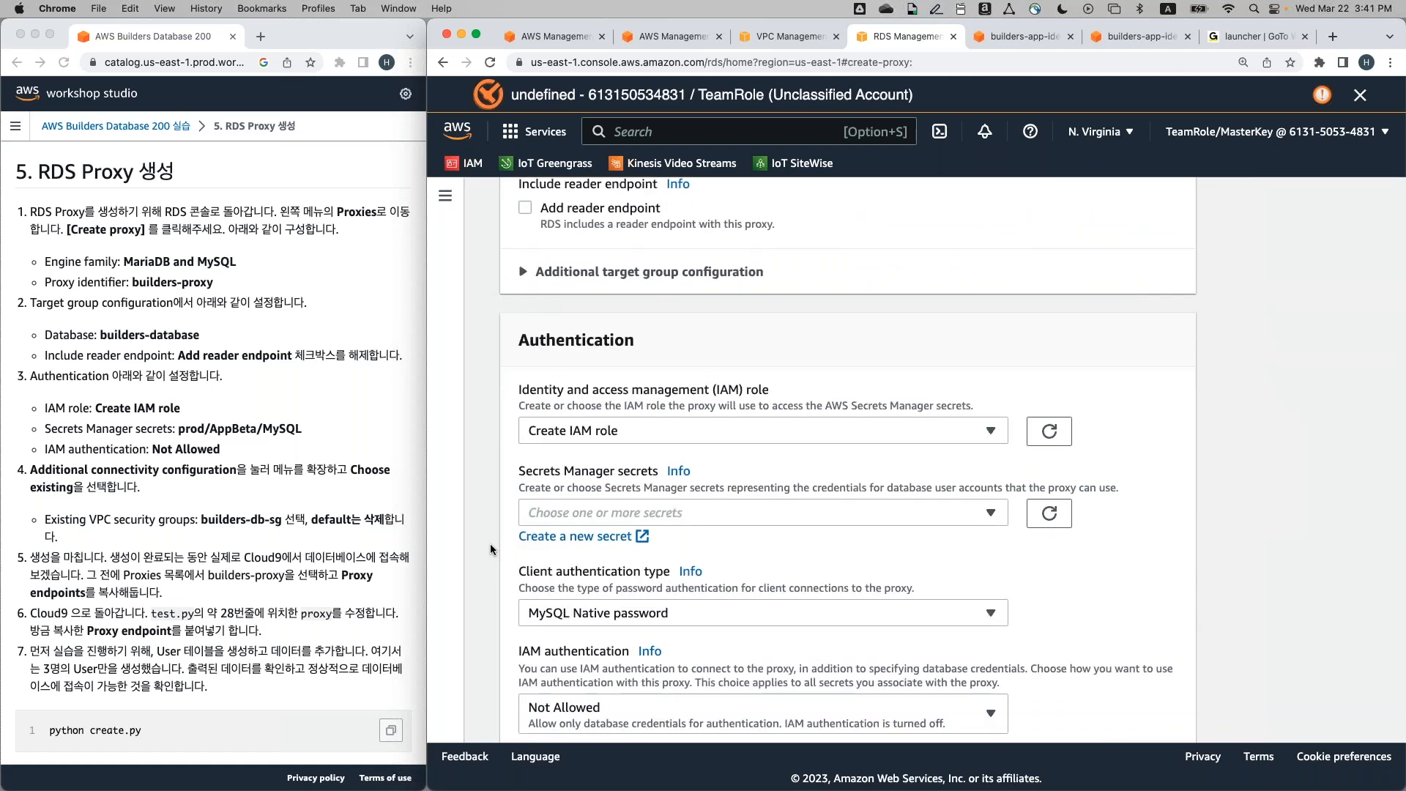
scroll(490, 543, "down", 2)
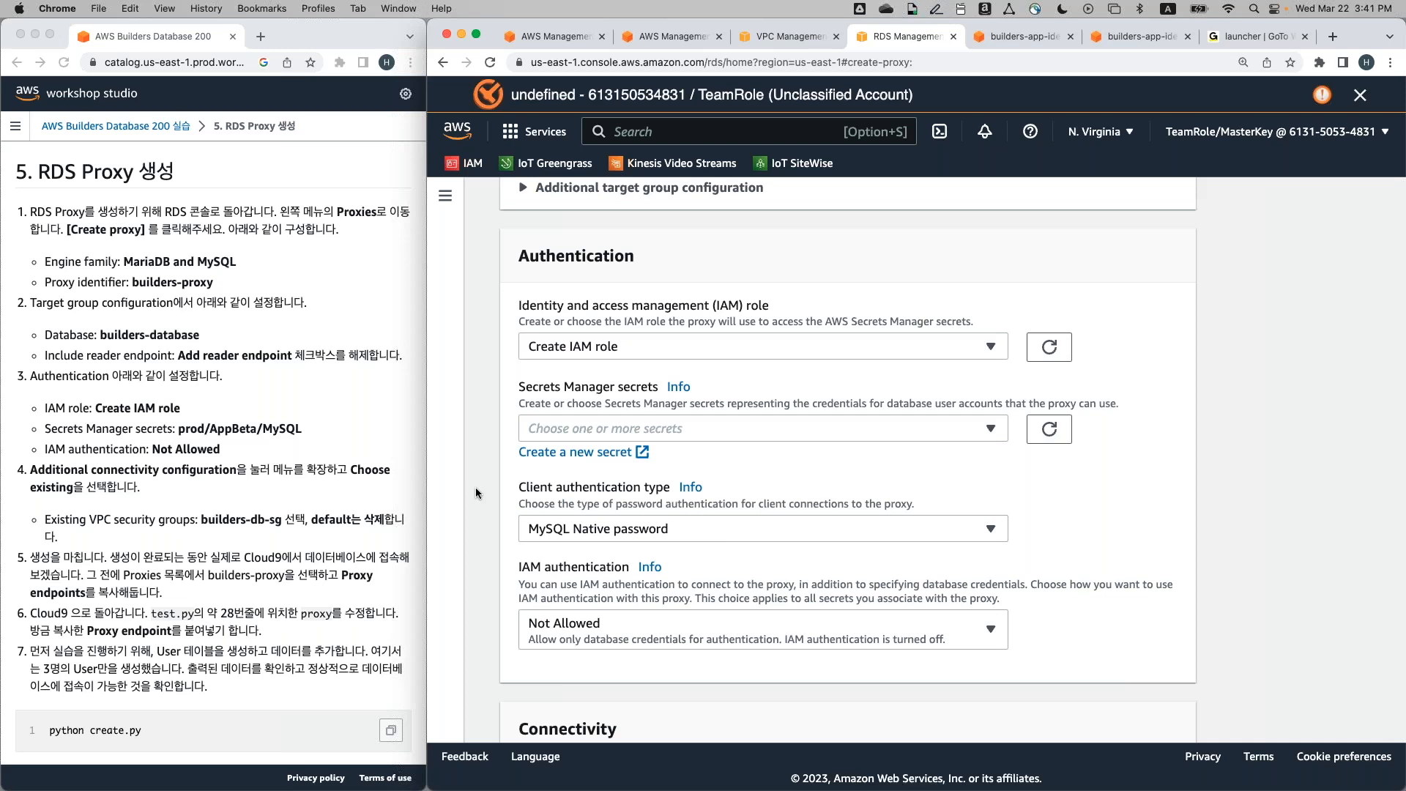
left_click(692, 429)
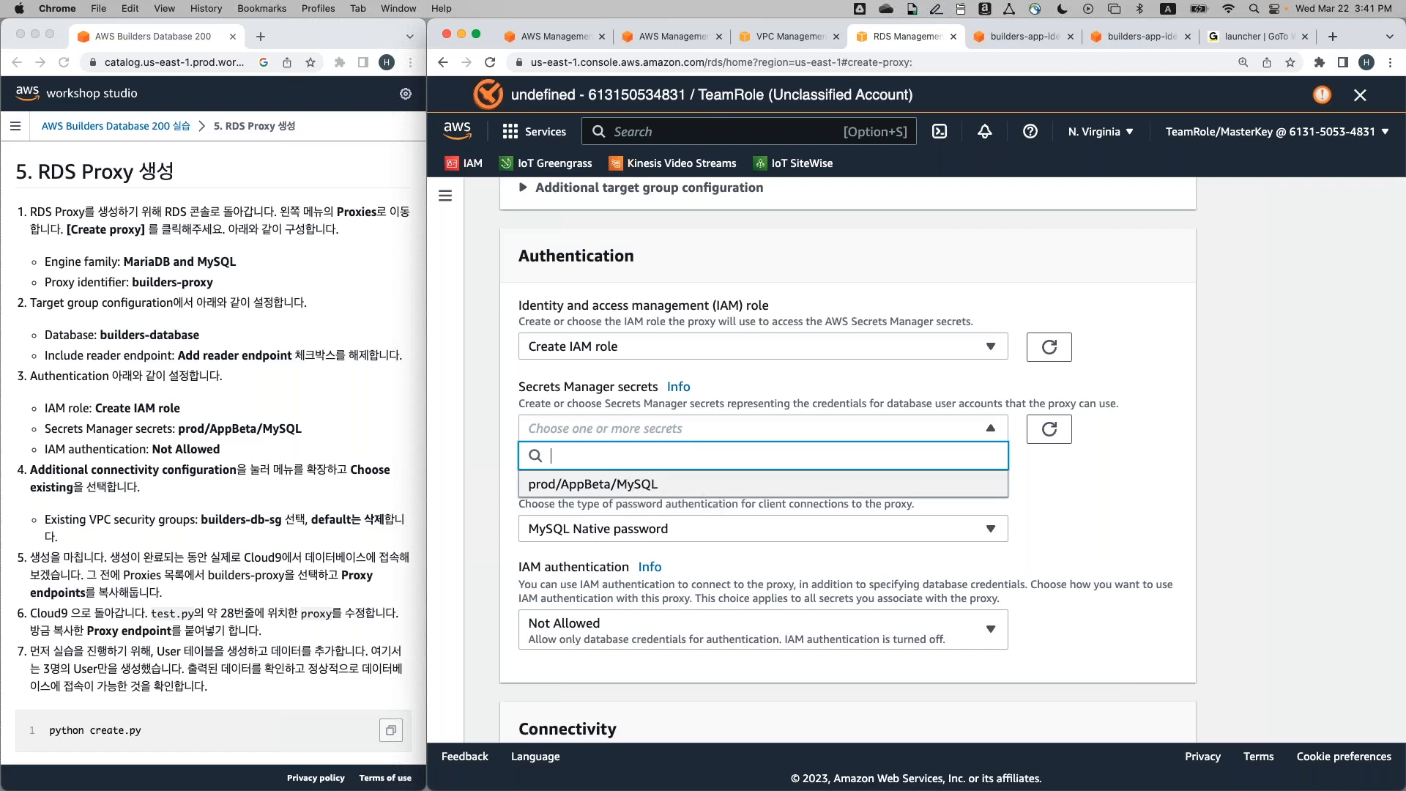
left_click(627, 484)
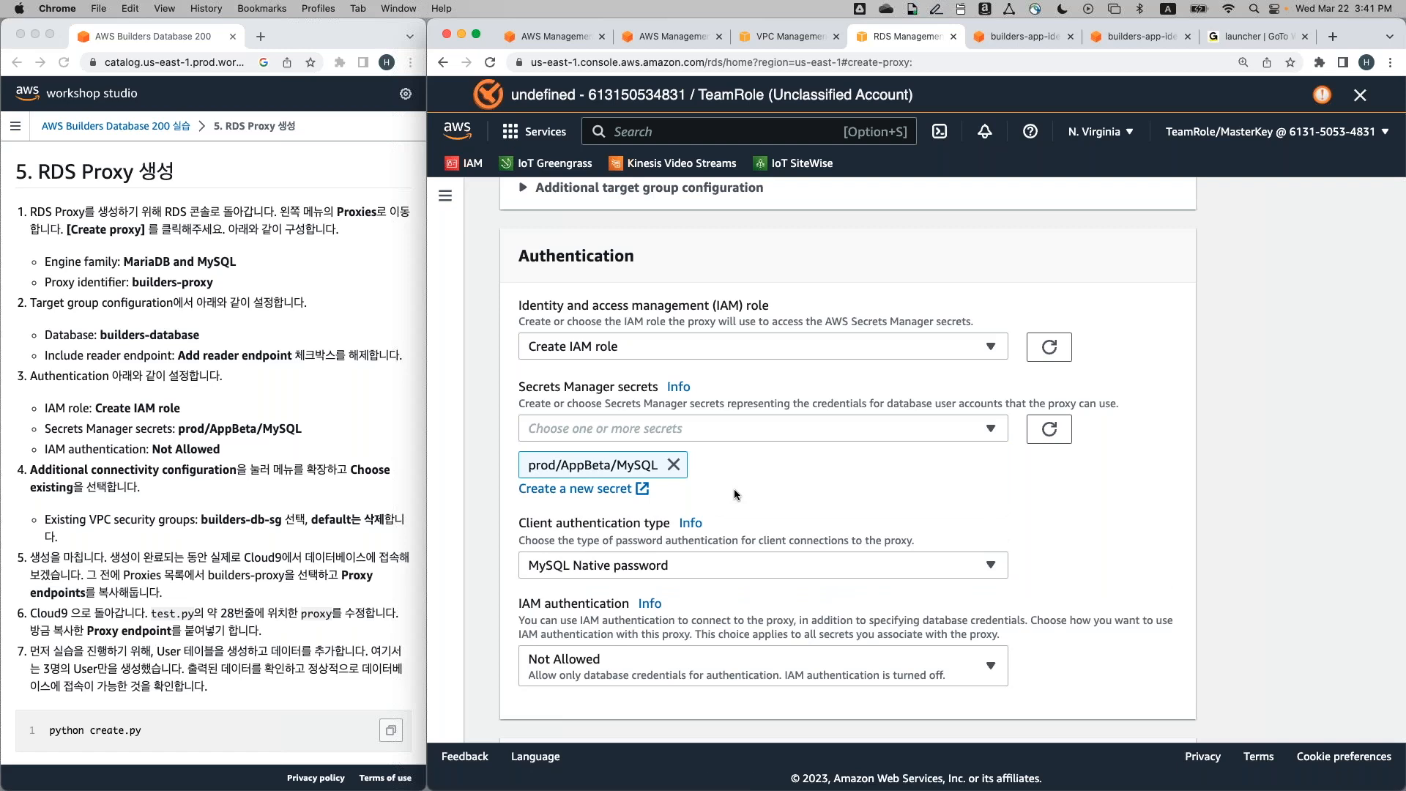
scroll(735, 494, "down", 1)
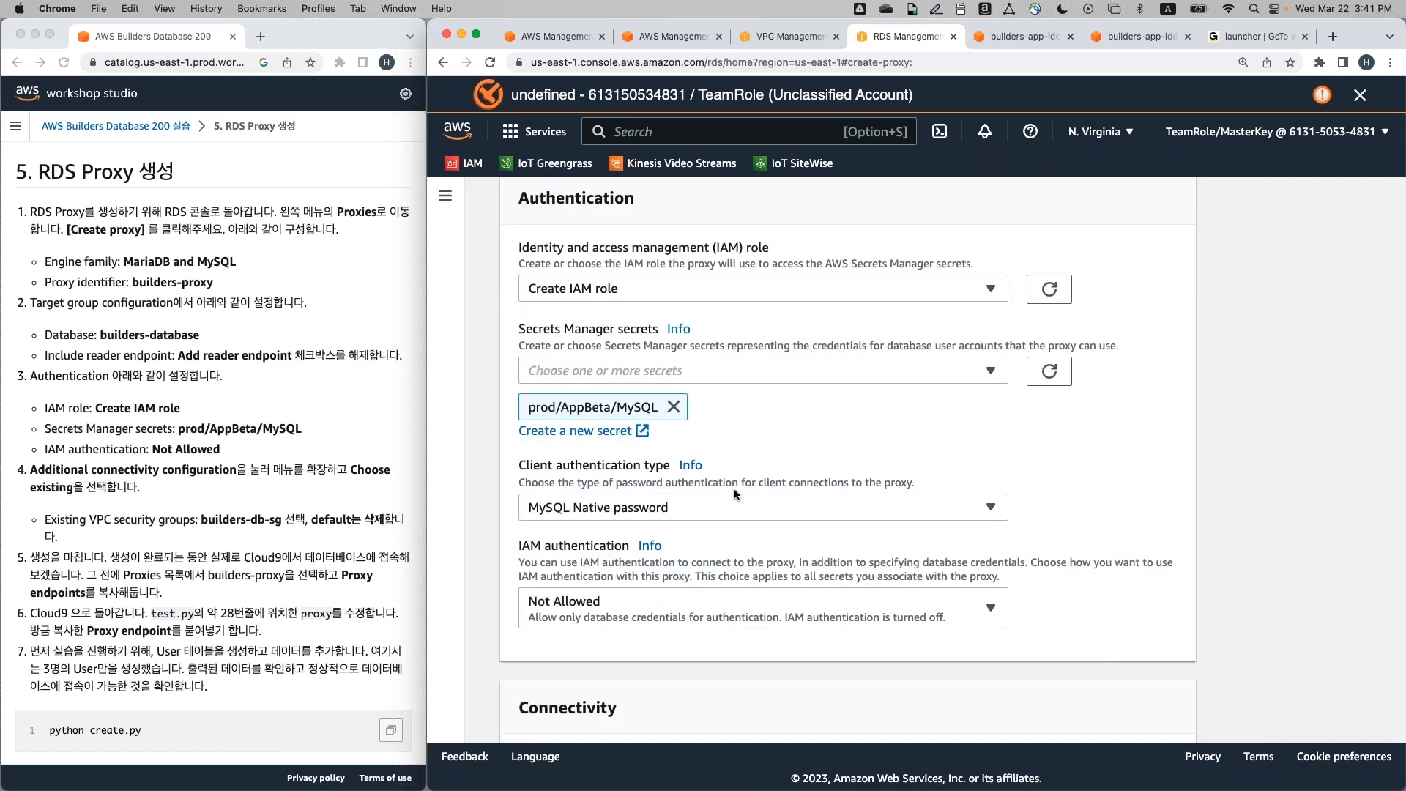
scroll(735, 492, "down", 2)
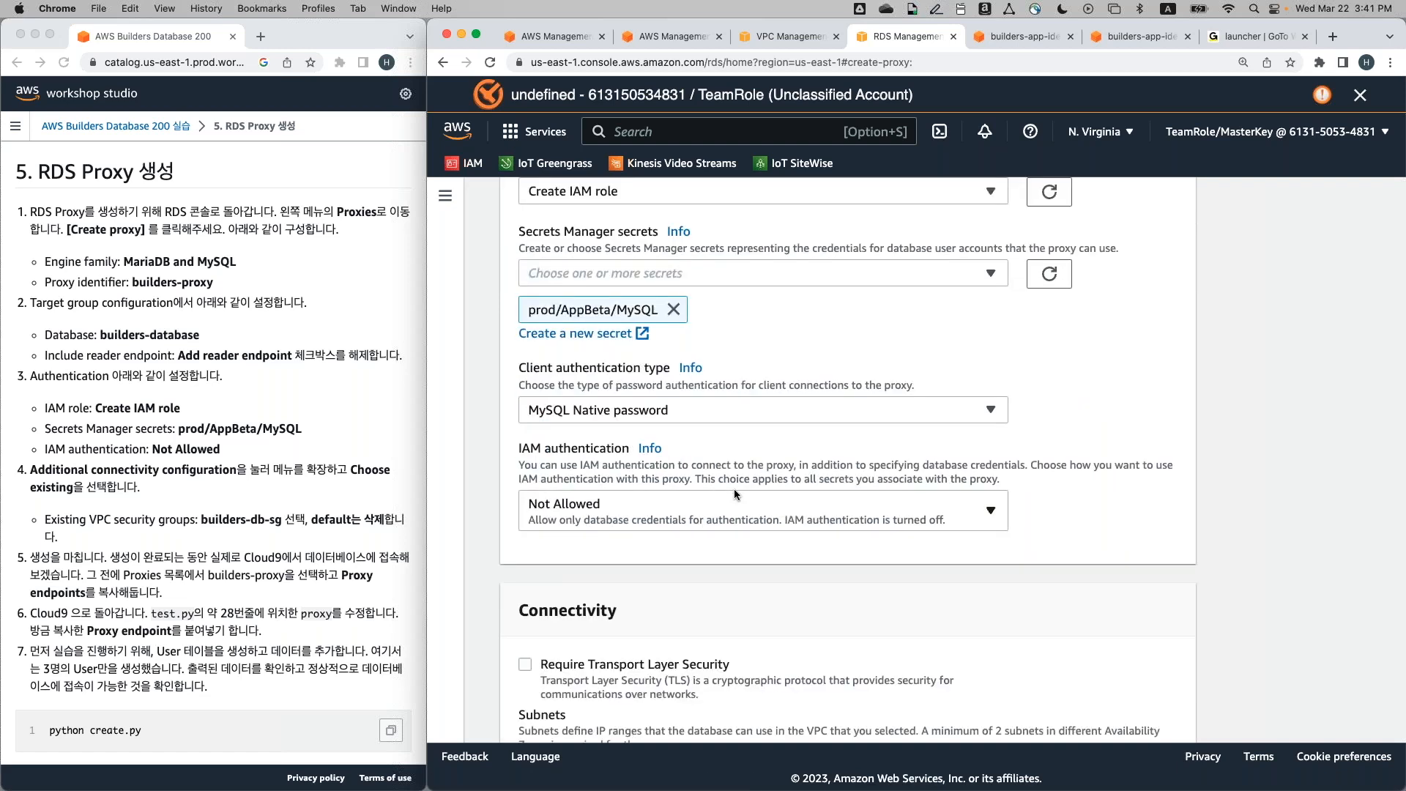
scroll(734, 489, "down", 3)
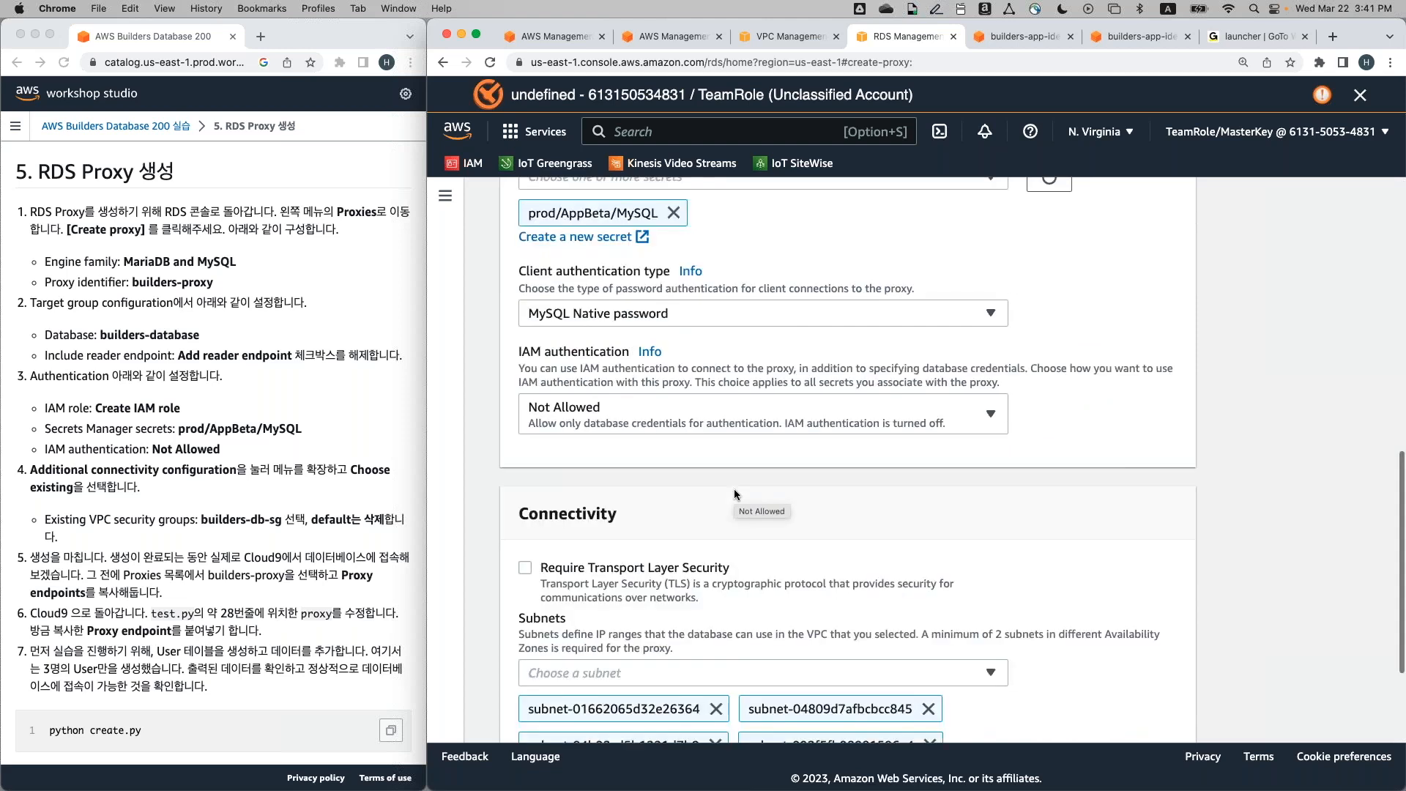
scroll(734, 489, "down", 1)
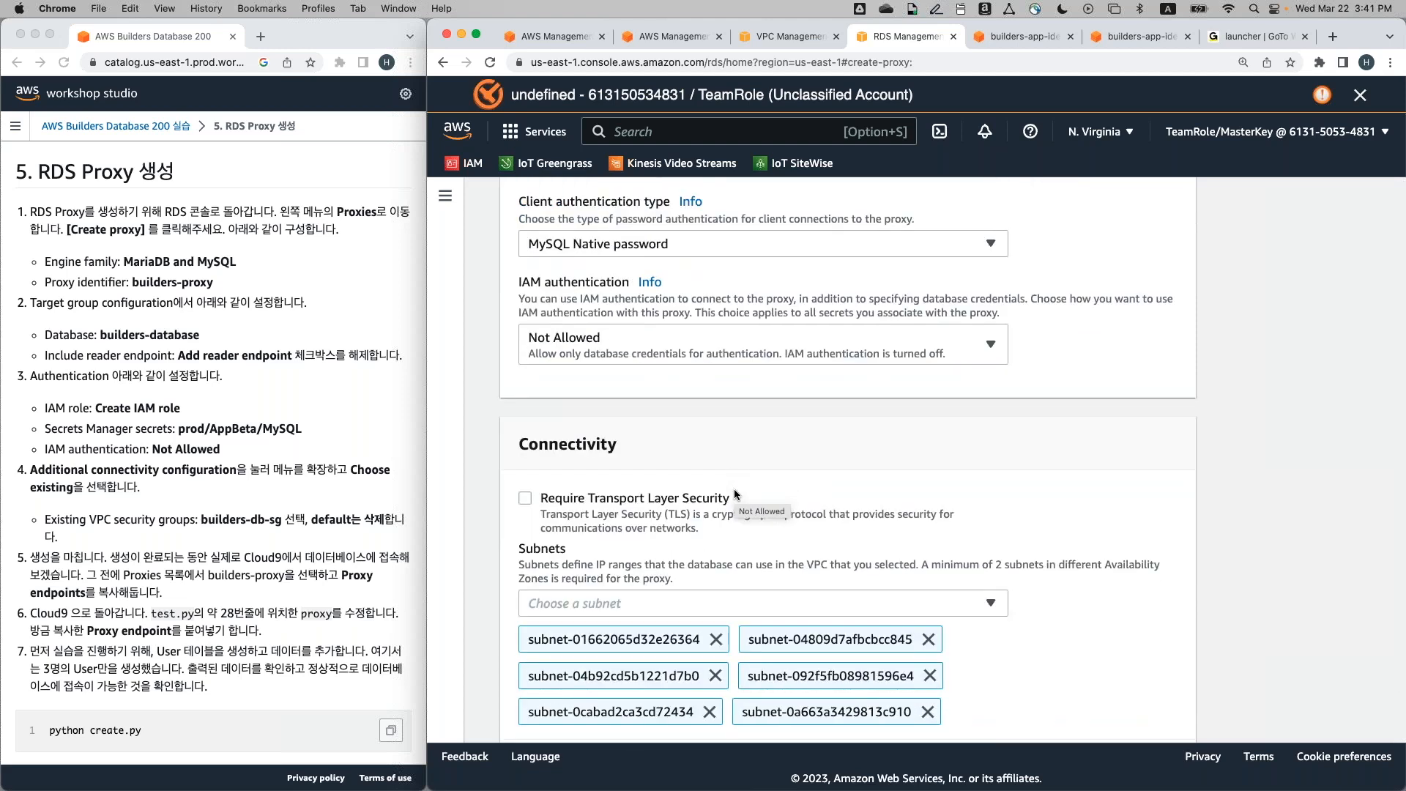
scroll(733, 489, "down", 2)
scroll(734, 489, "down", 2)
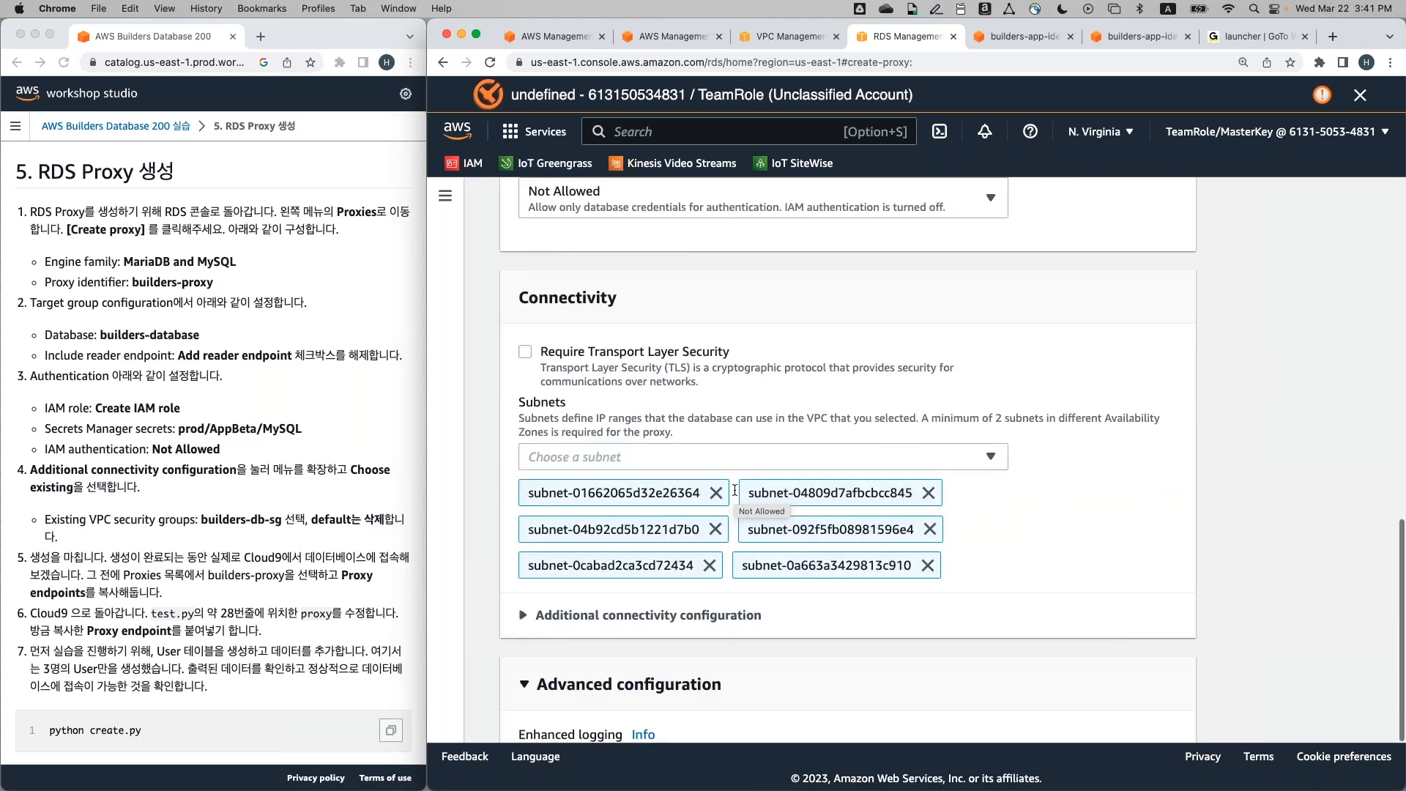
scroll(733, 489, "down", 3)
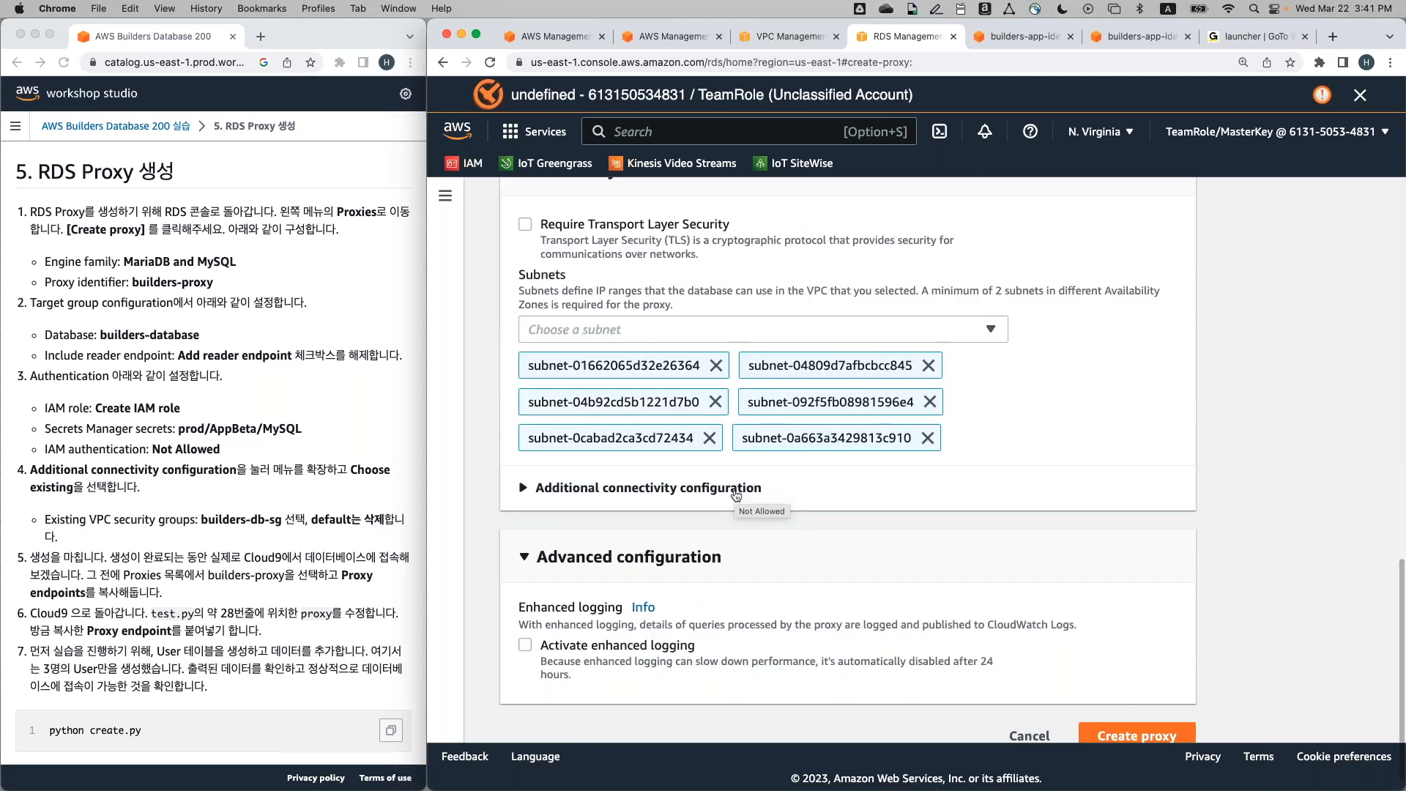
scroll(735, 493, "down", 1)
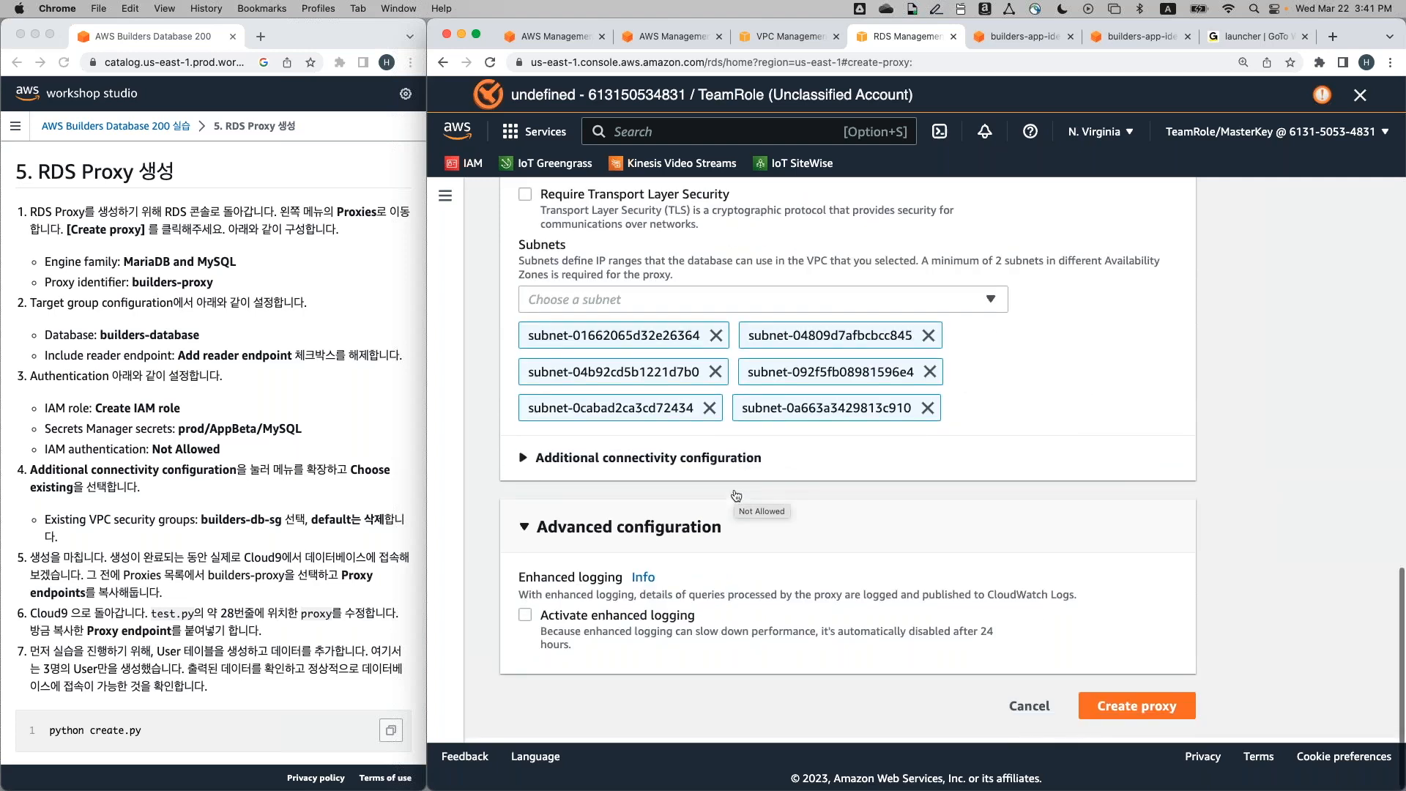
Under Additional connectivity configuration, remove the default group and select builders-db-sg
left_click(688, 470)
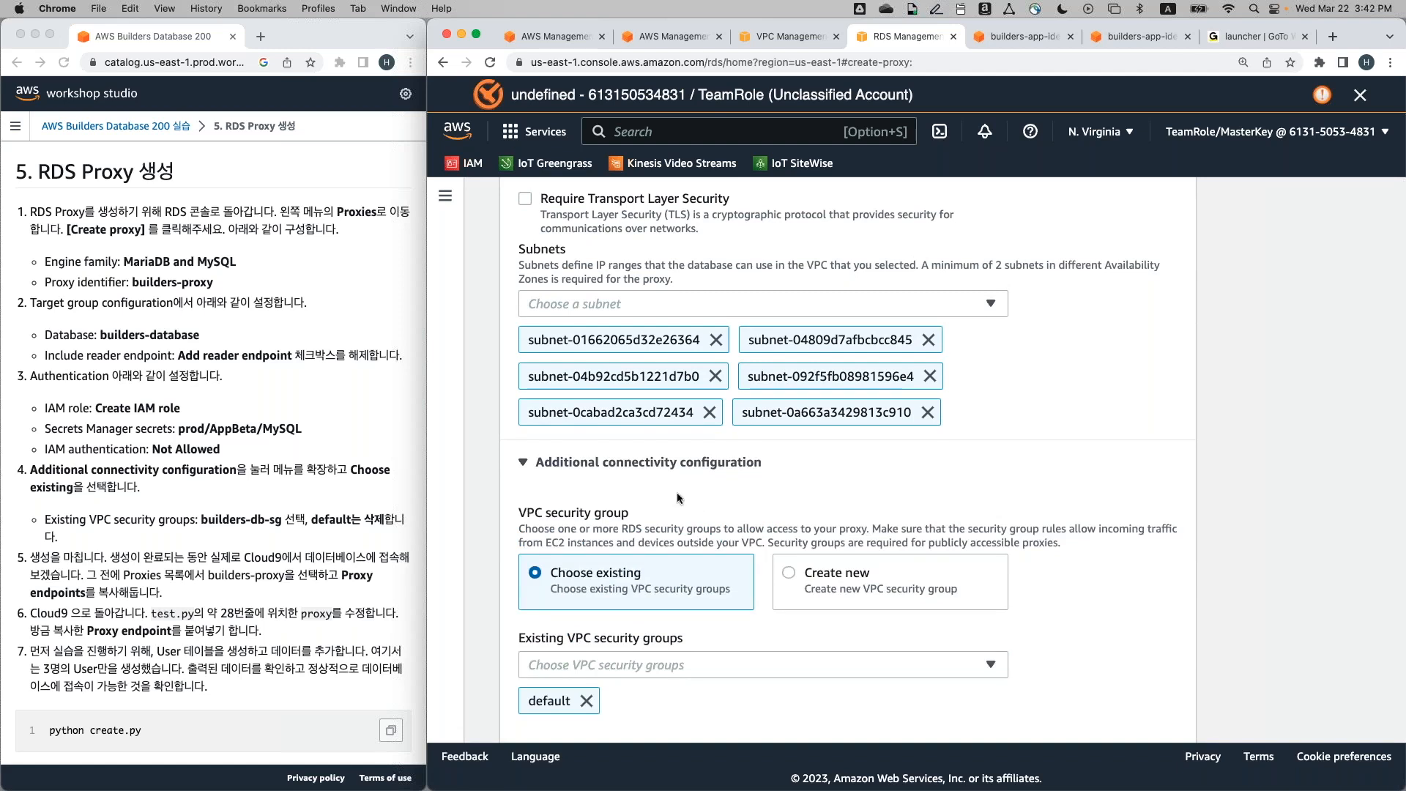
left_click(525, 464)
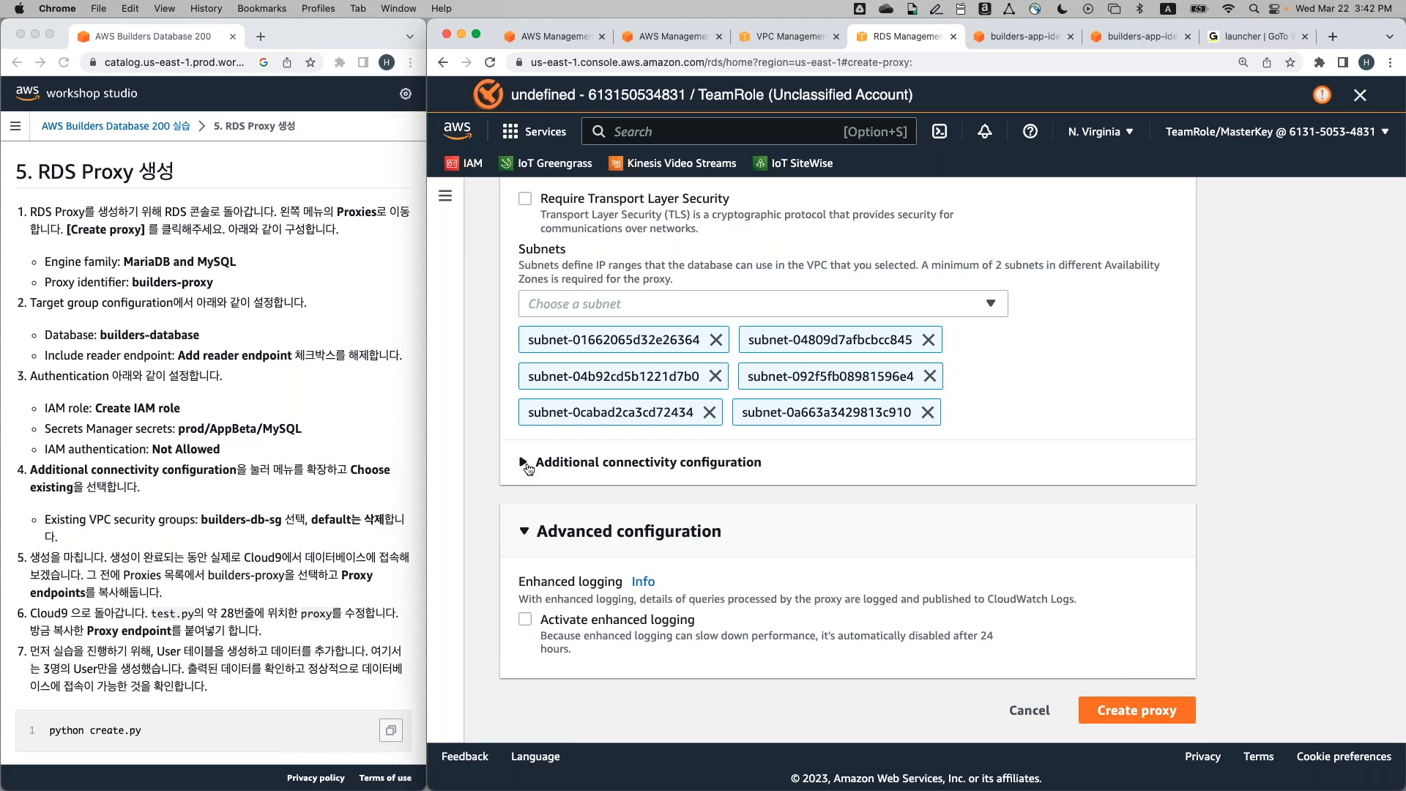
left_click(526, 465)
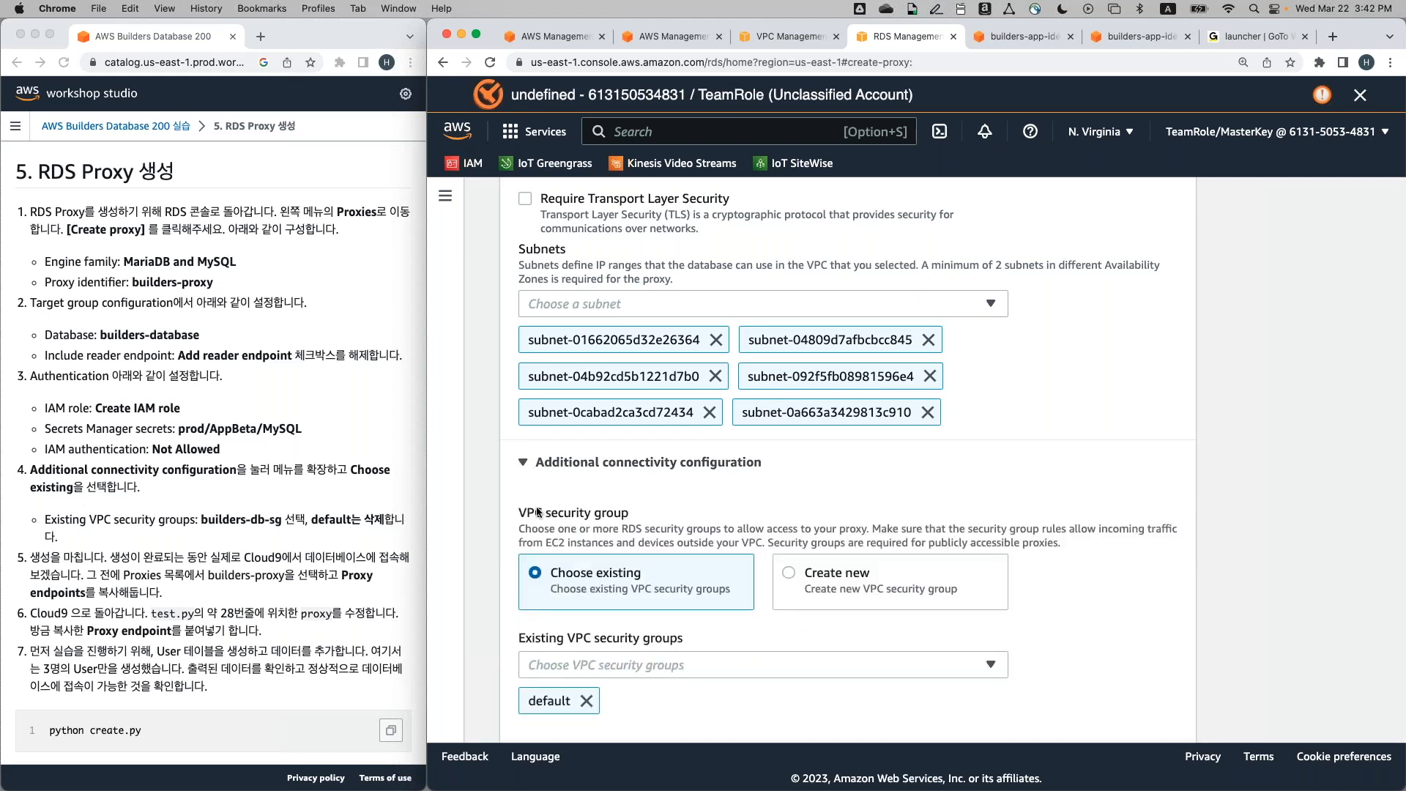
scroll(538, 514, "down", 1)
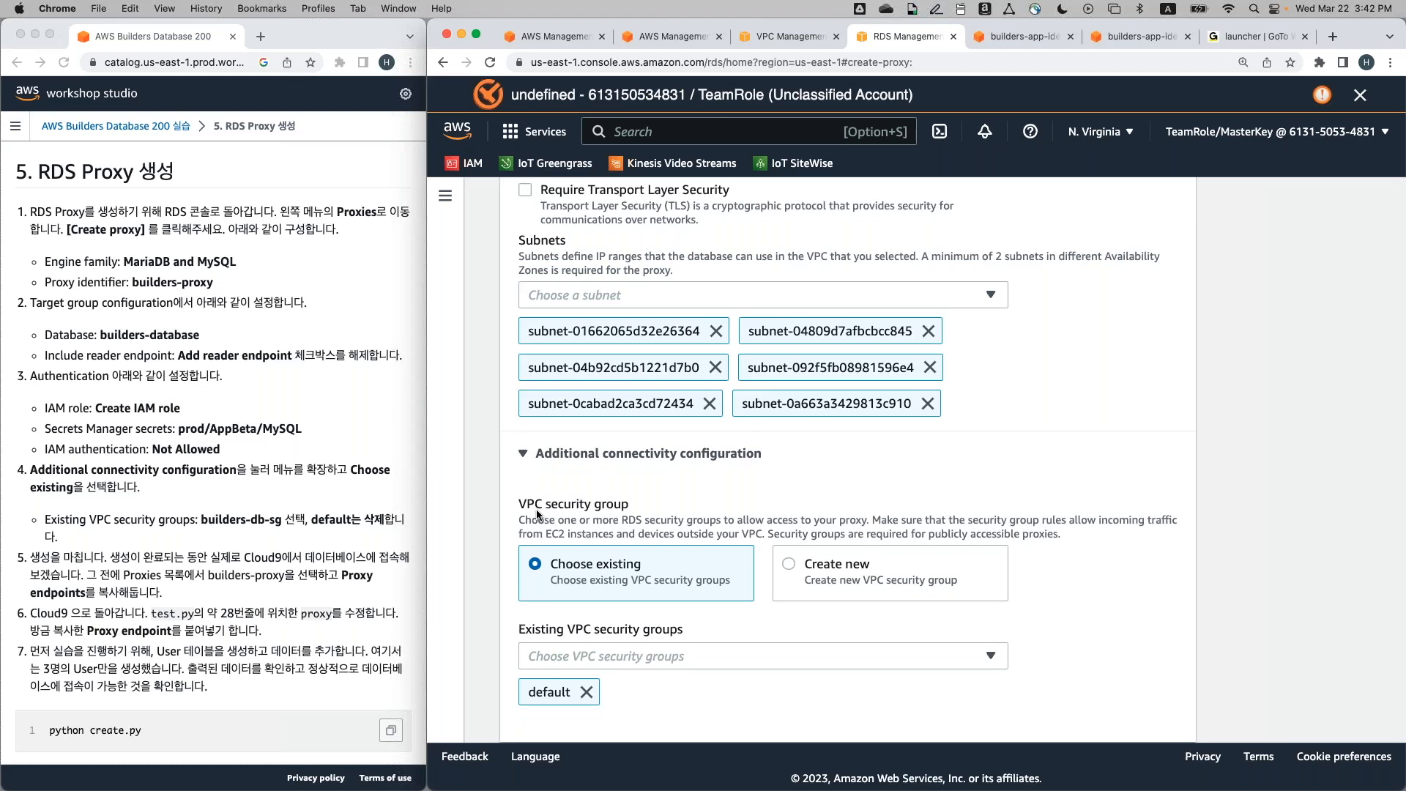
scroll(537, 513, "down", 3)
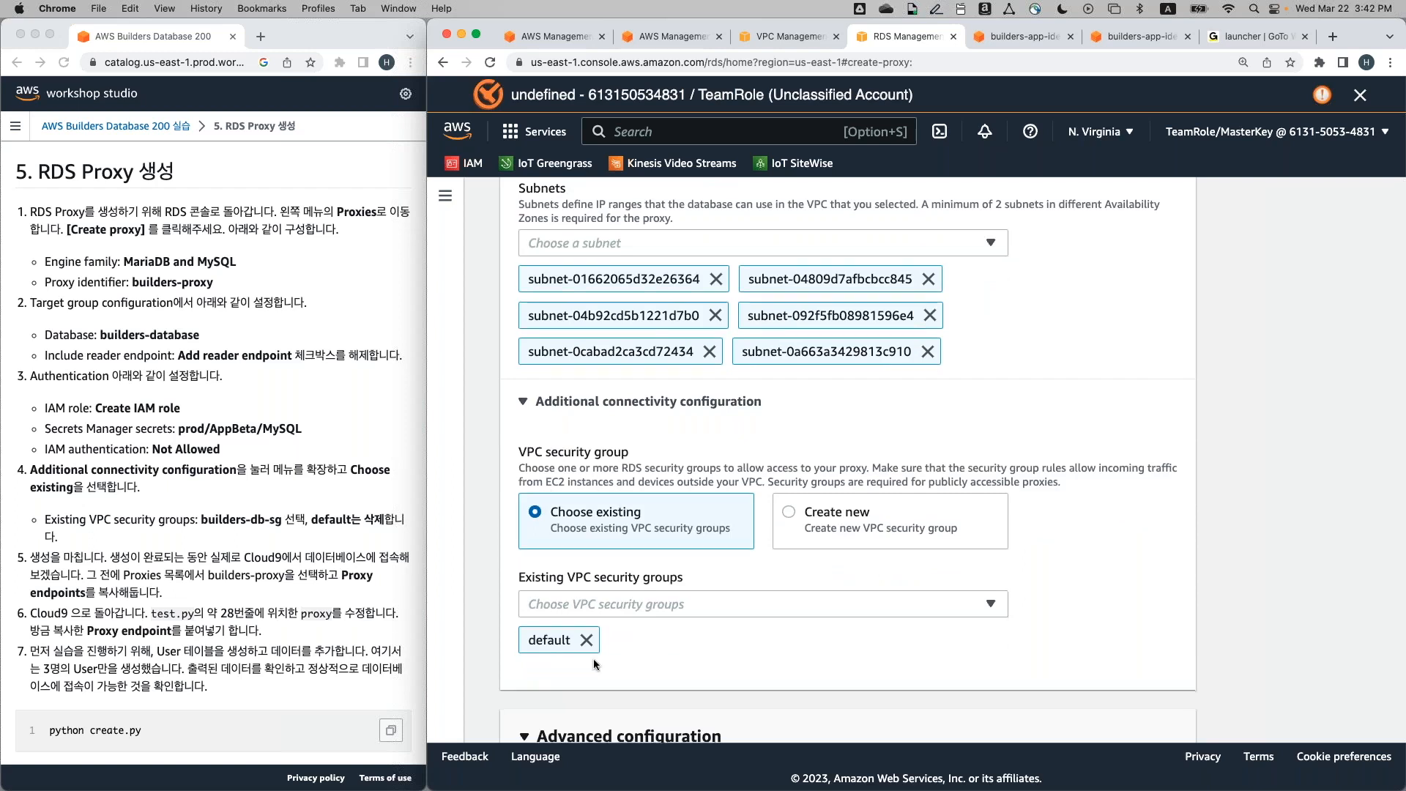
scroll(593, 657, "down", 2)
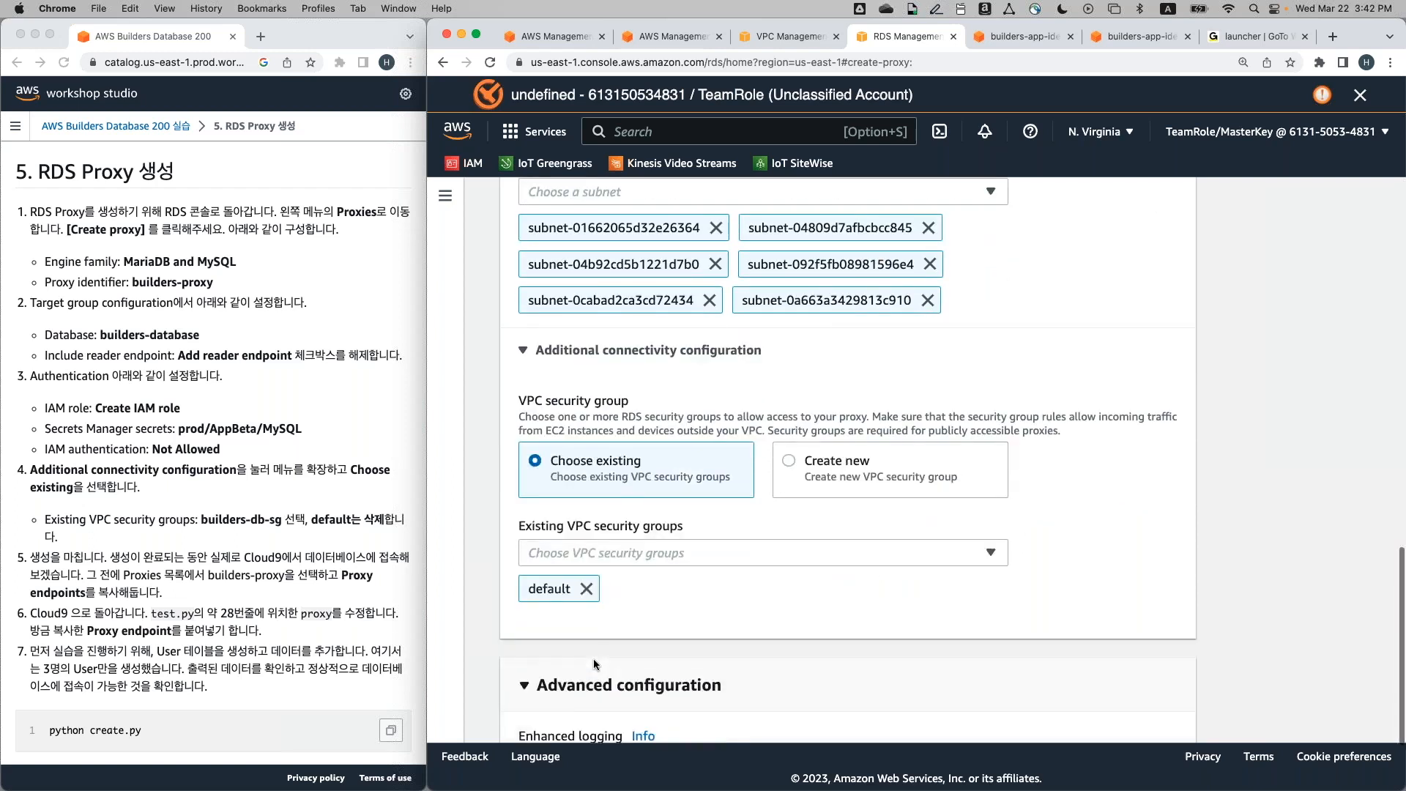
left_click(585, 590)
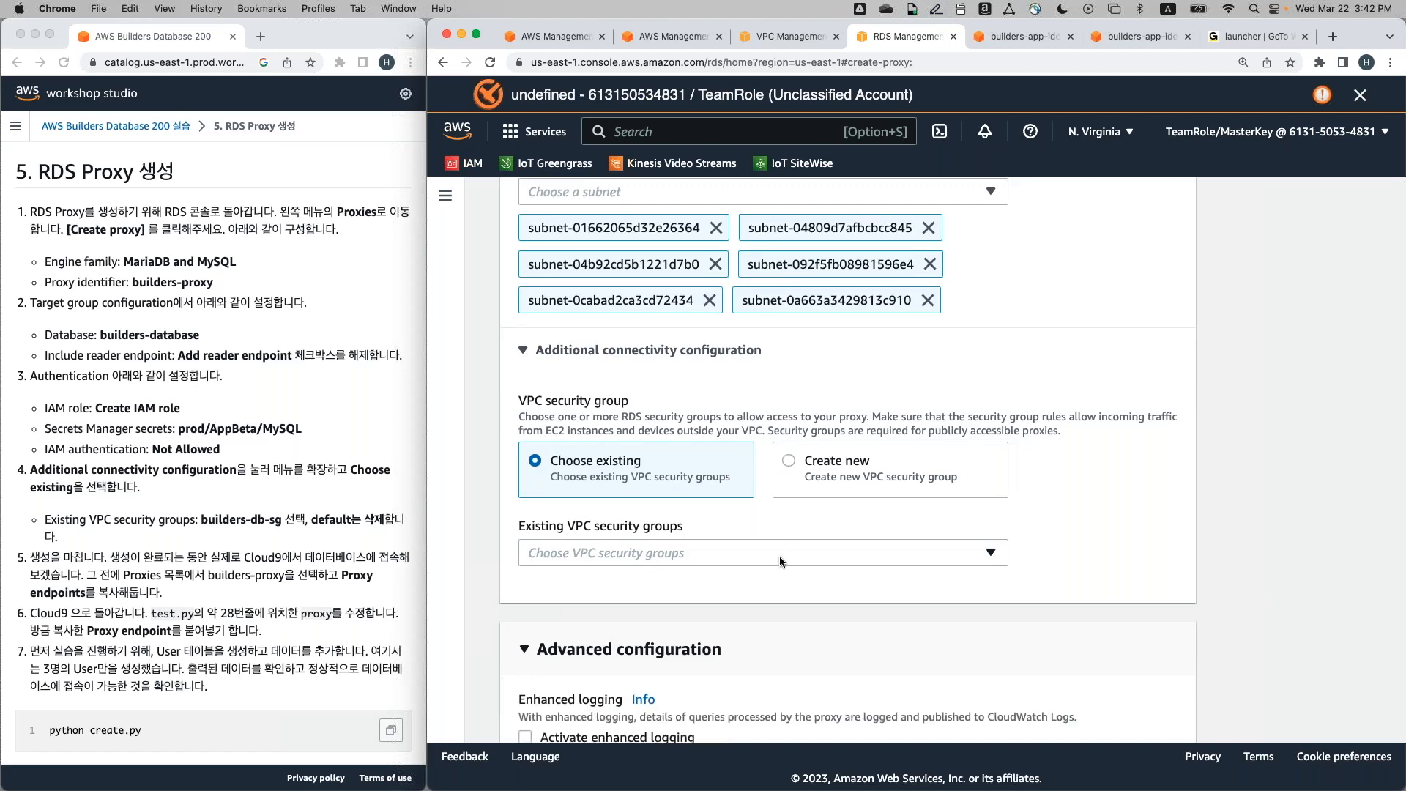
left_click(779, 555)
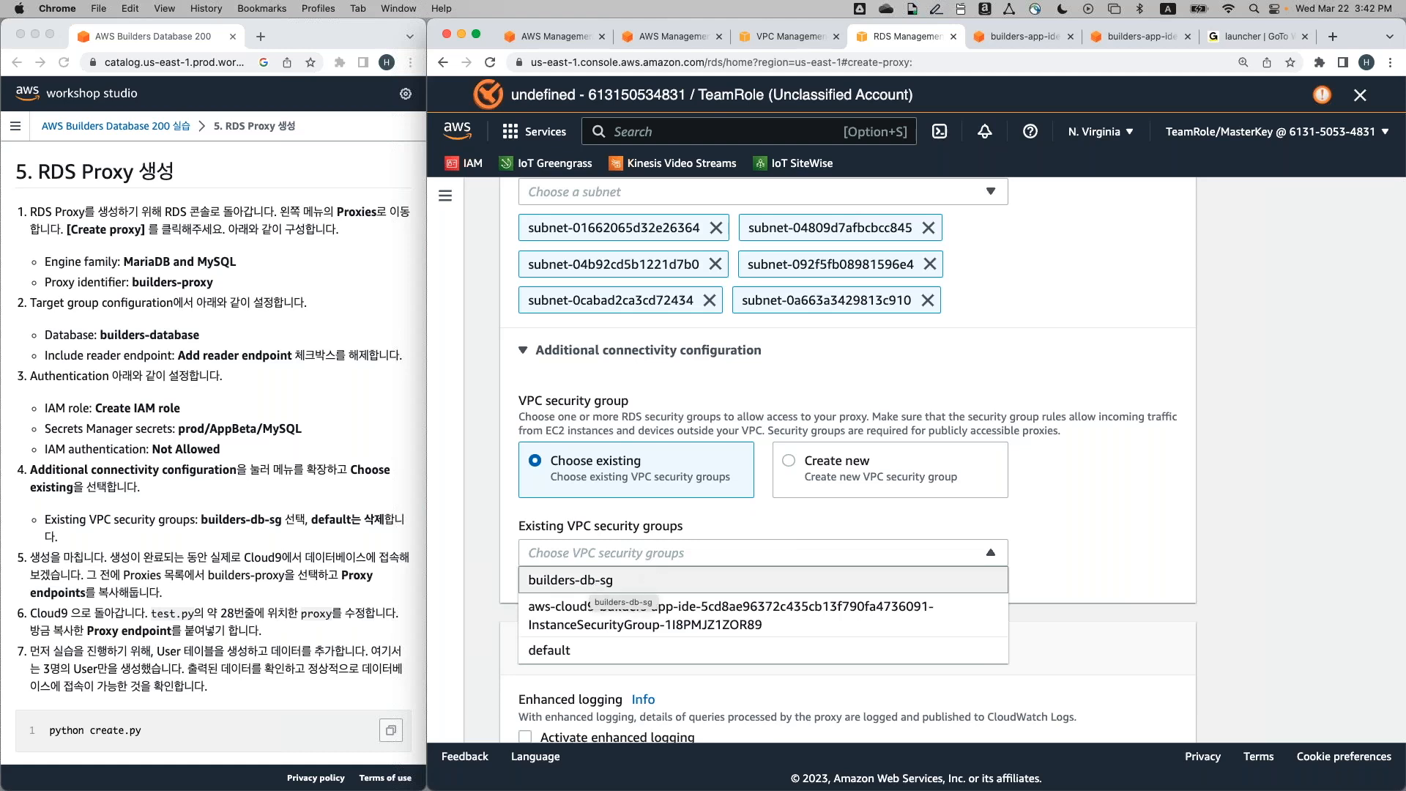
left_click(619, 582)
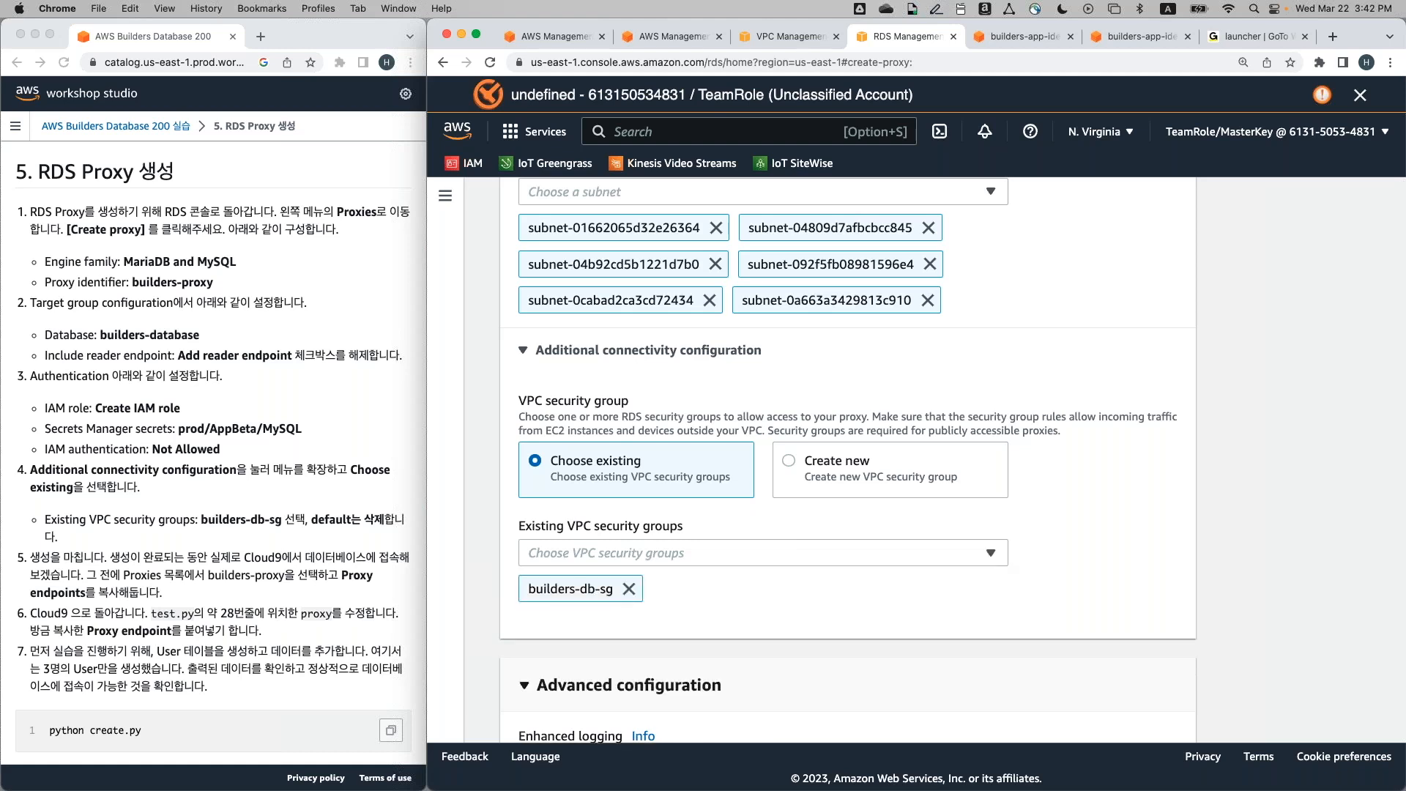
scroll(492, 605, "down", 4)
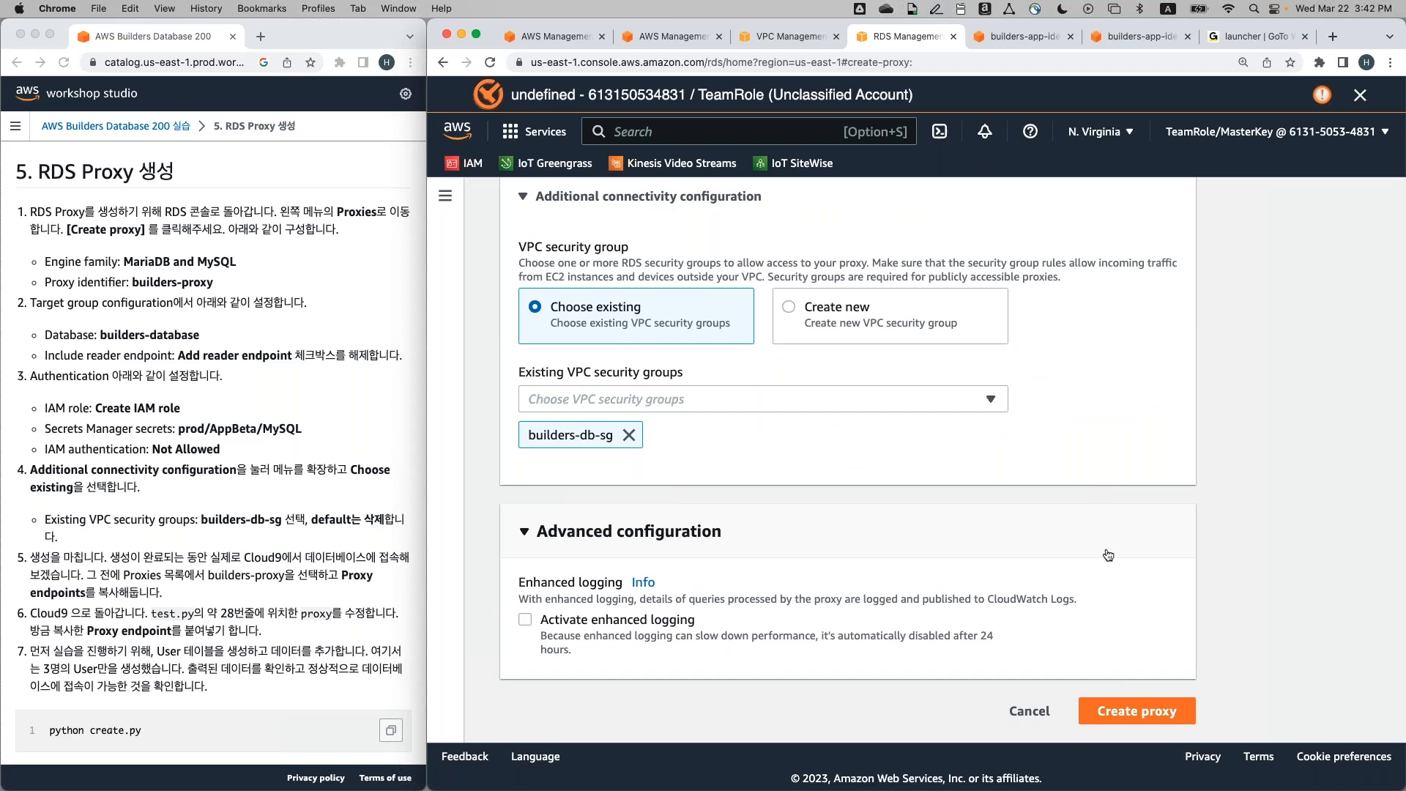
scroll(1107, 555, "up", 15)
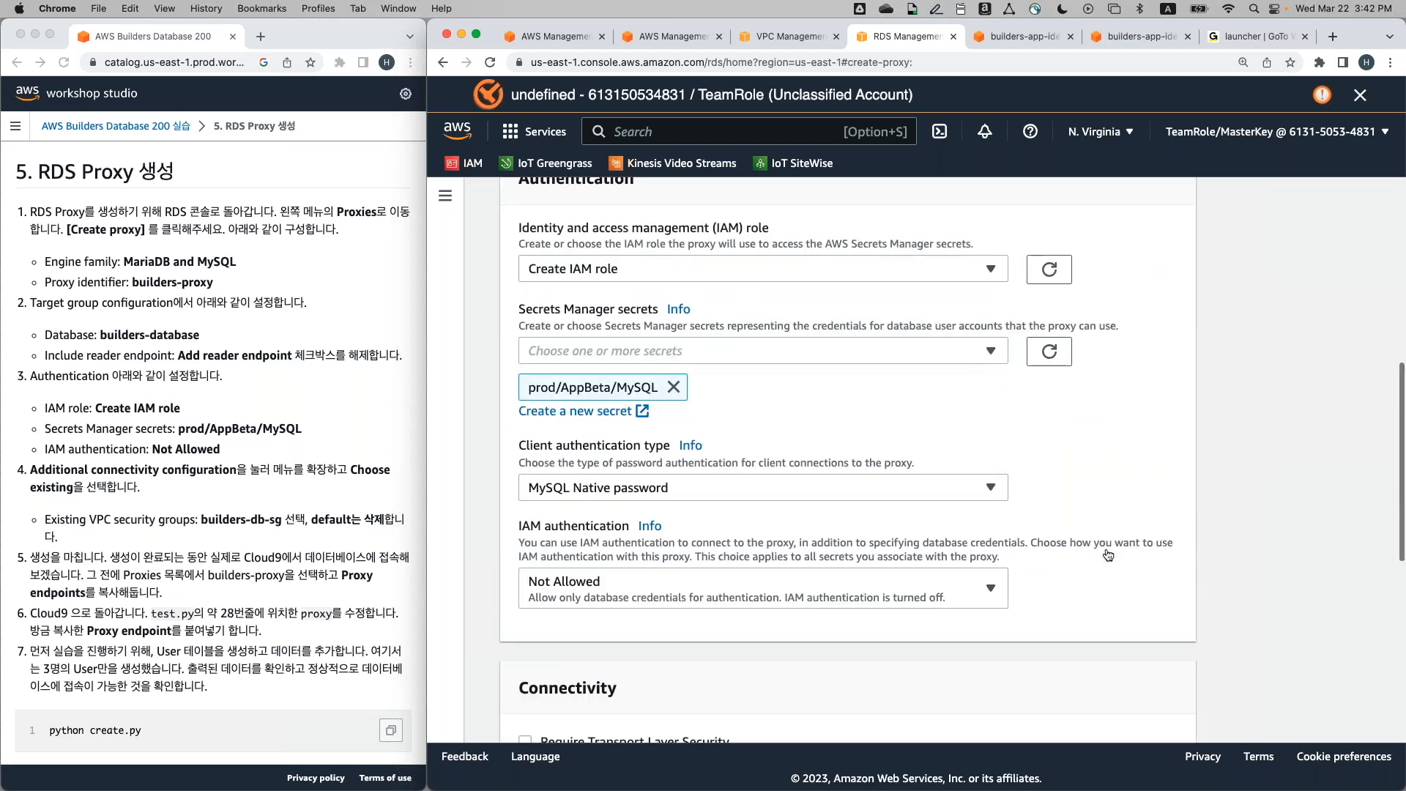
scroll(847, 469, "up", 15)
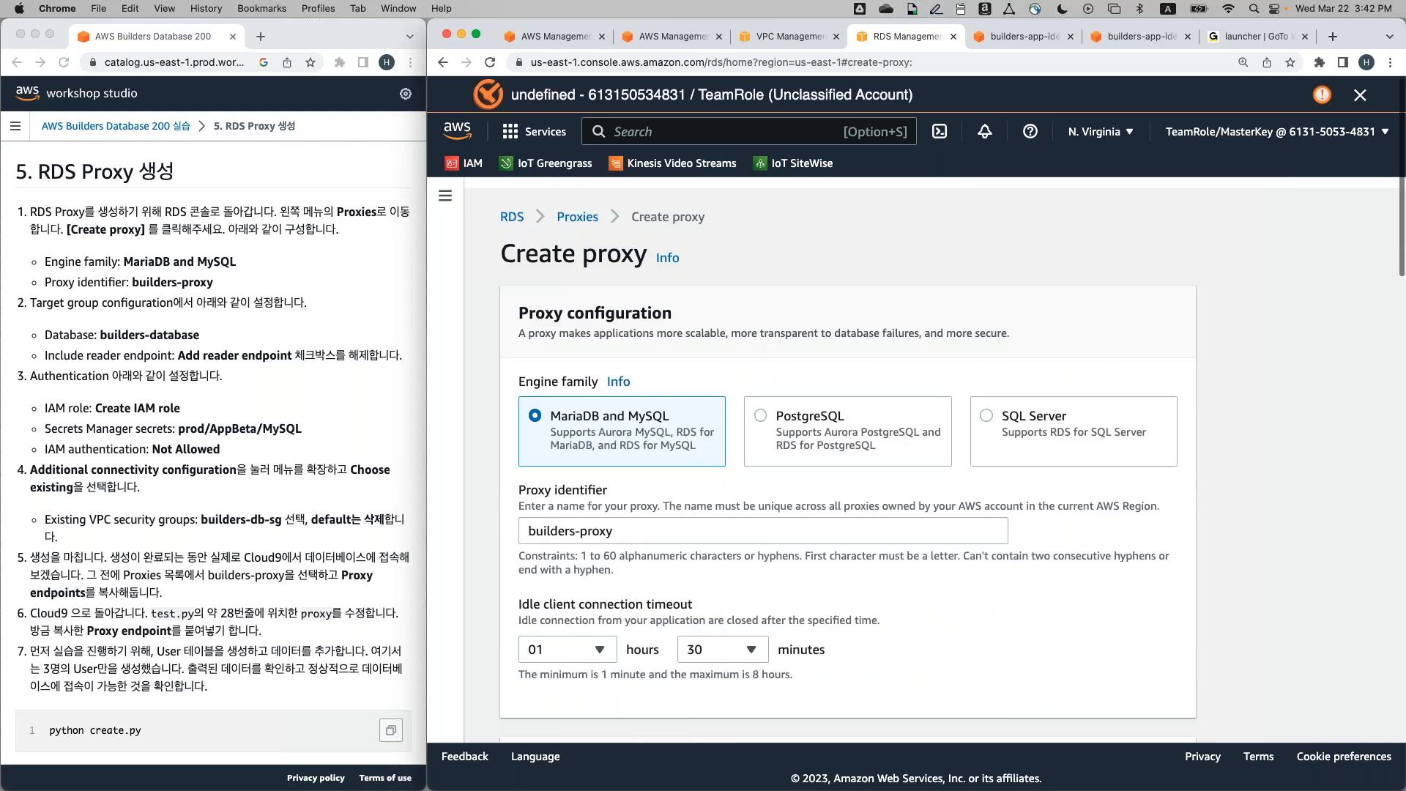
scroll(1106, 548, "down", 4)
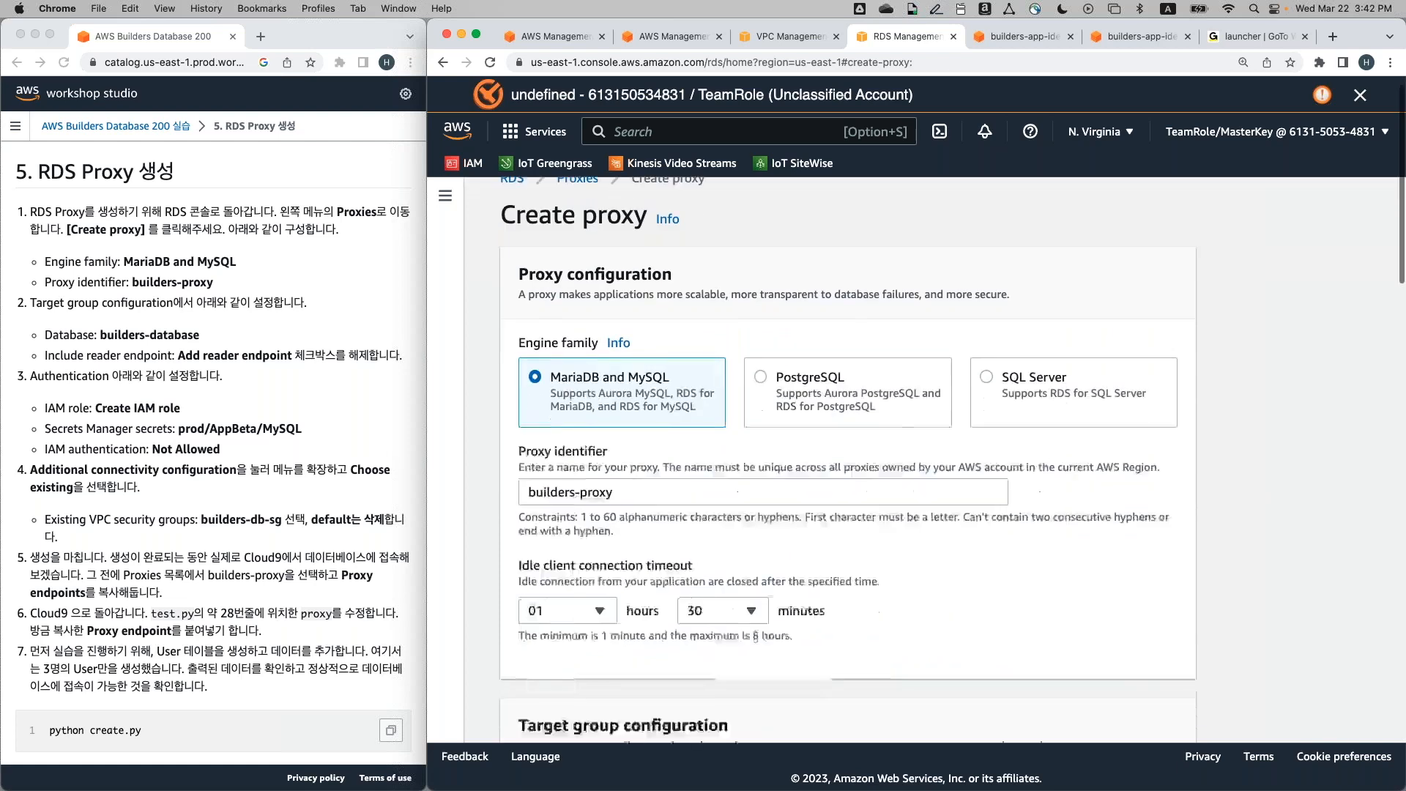
scroll(1105, 548, "down", 12)
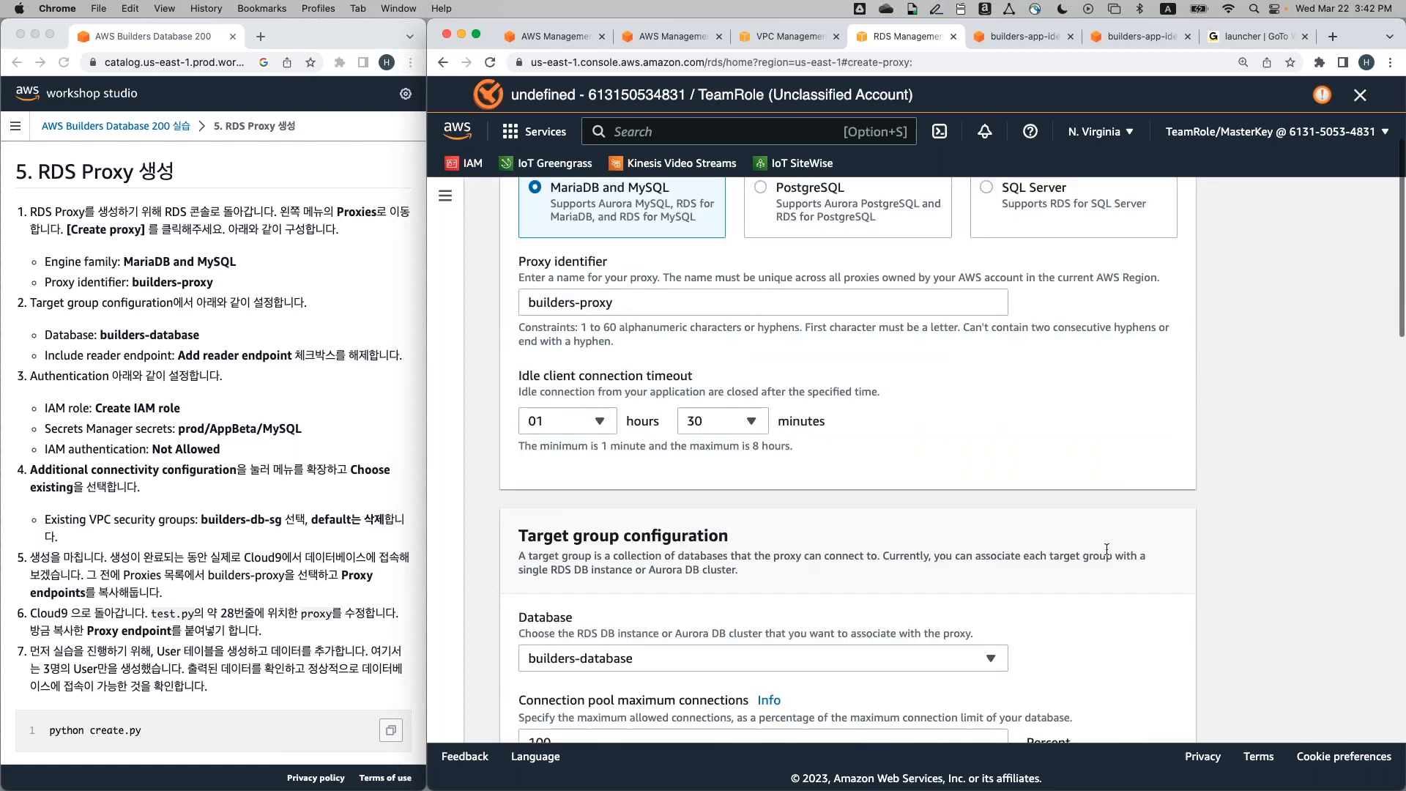
scroll(788, 441, "up", 3)
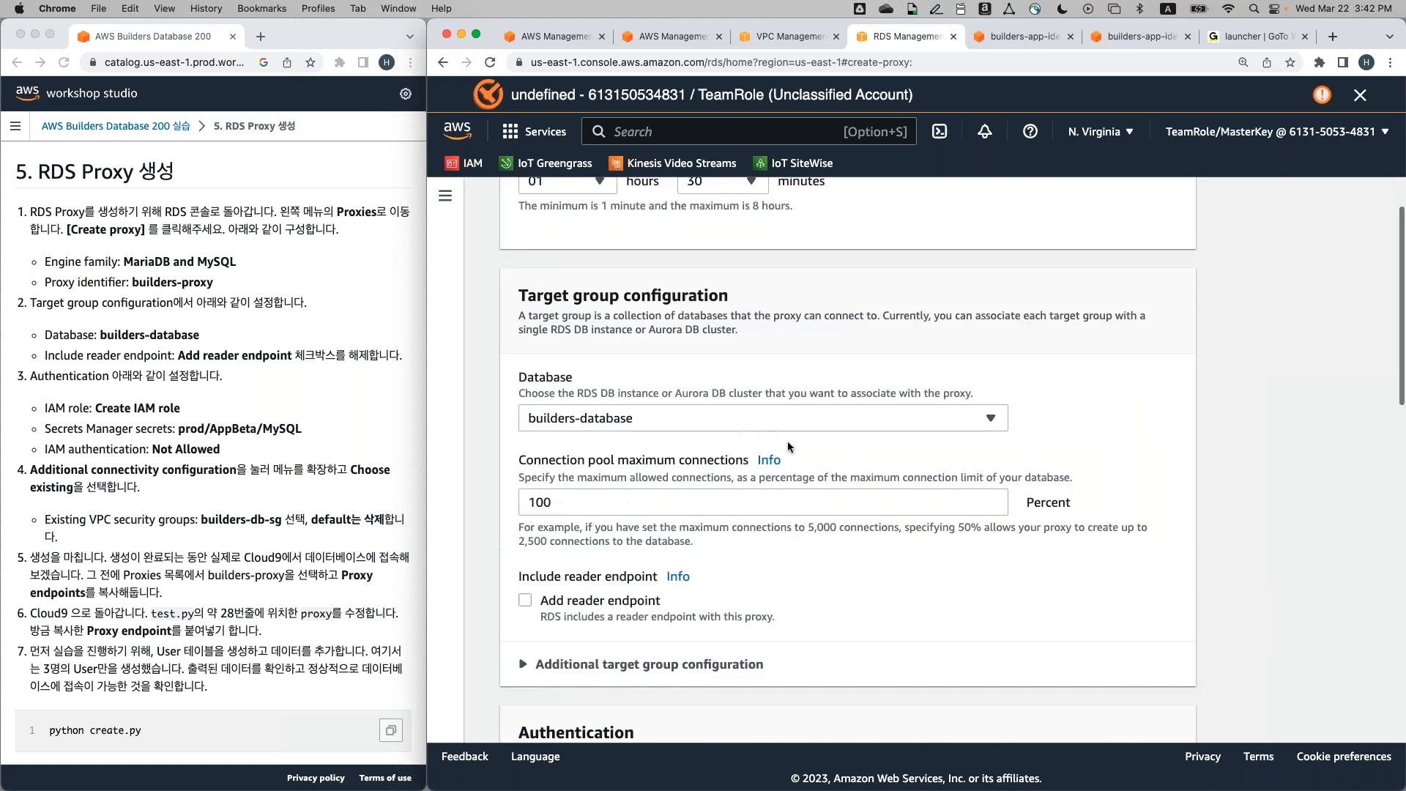
scroll(780, 402, "up", 8)
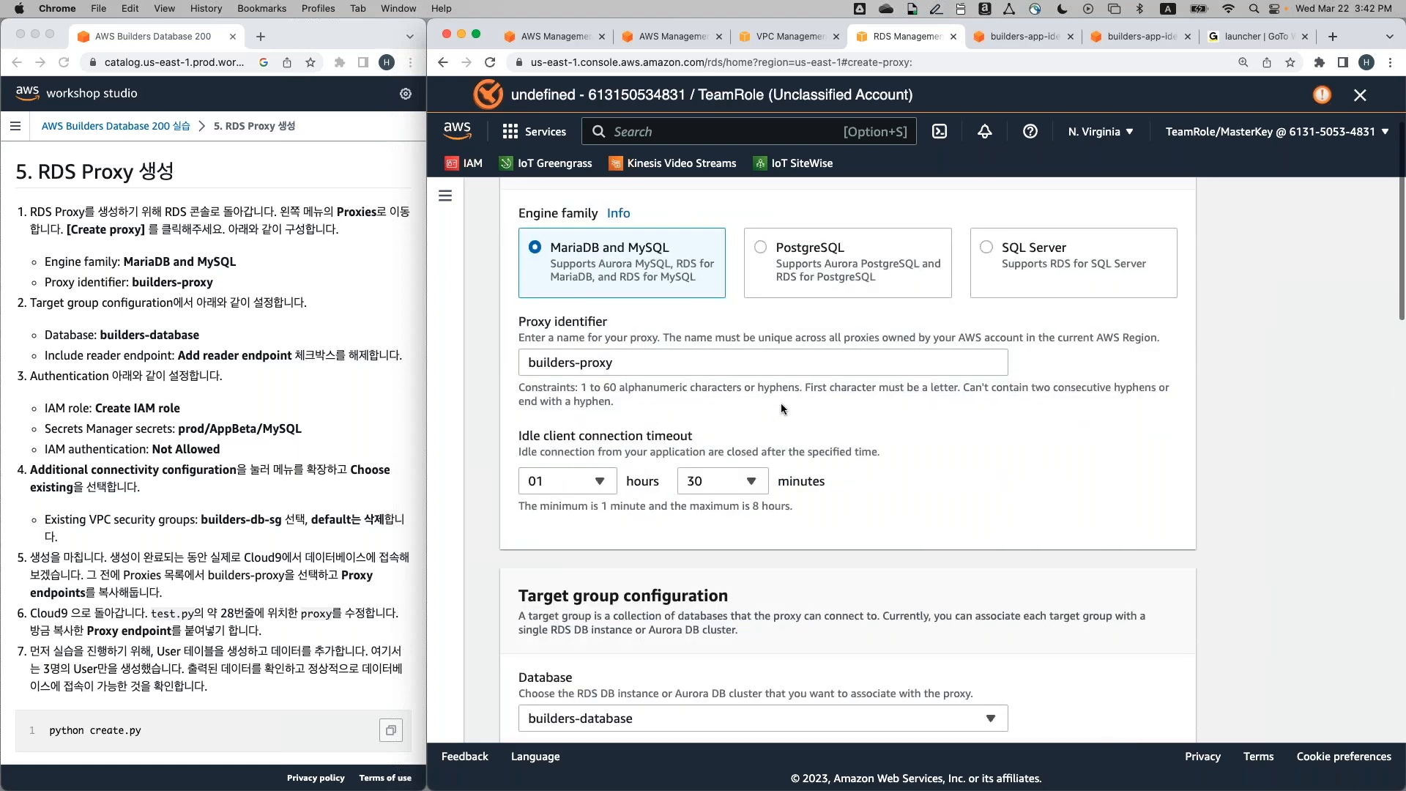
scroll(673, 362, "down", 3)
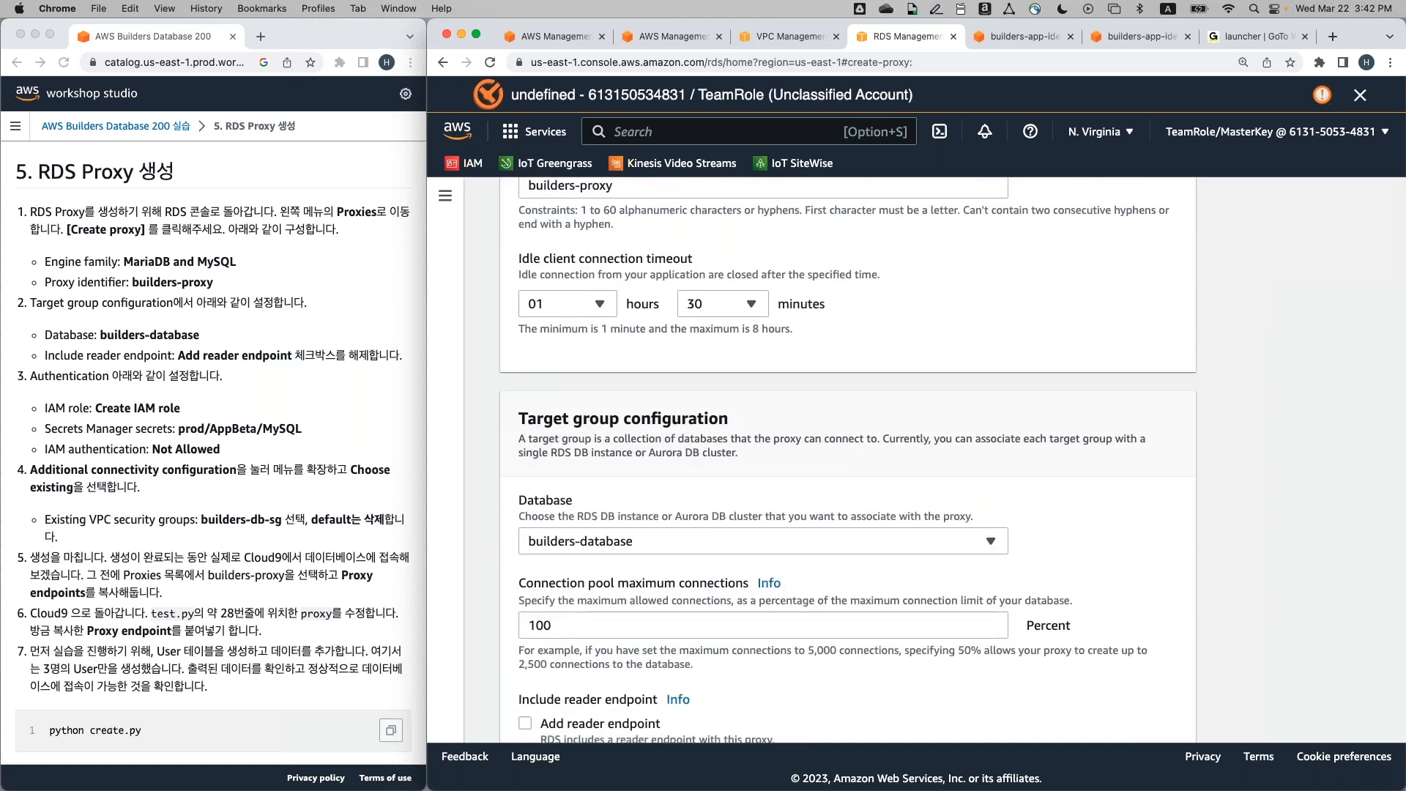
scroll(847, 460, "down", 5)
scroll(847, 460, "down", 4)
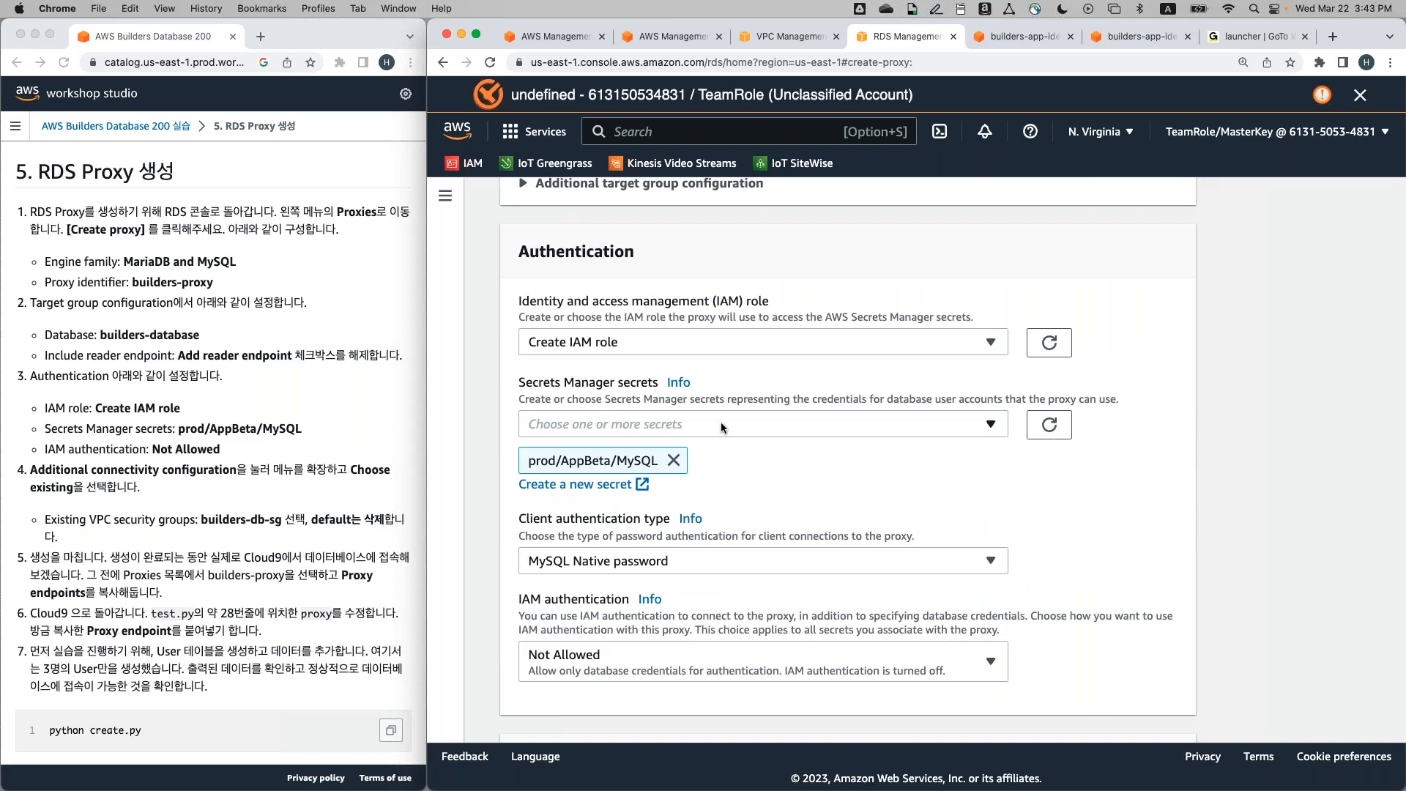
scroll(754, 508, "down", 4)
scroll(755, 513, "down", 3)
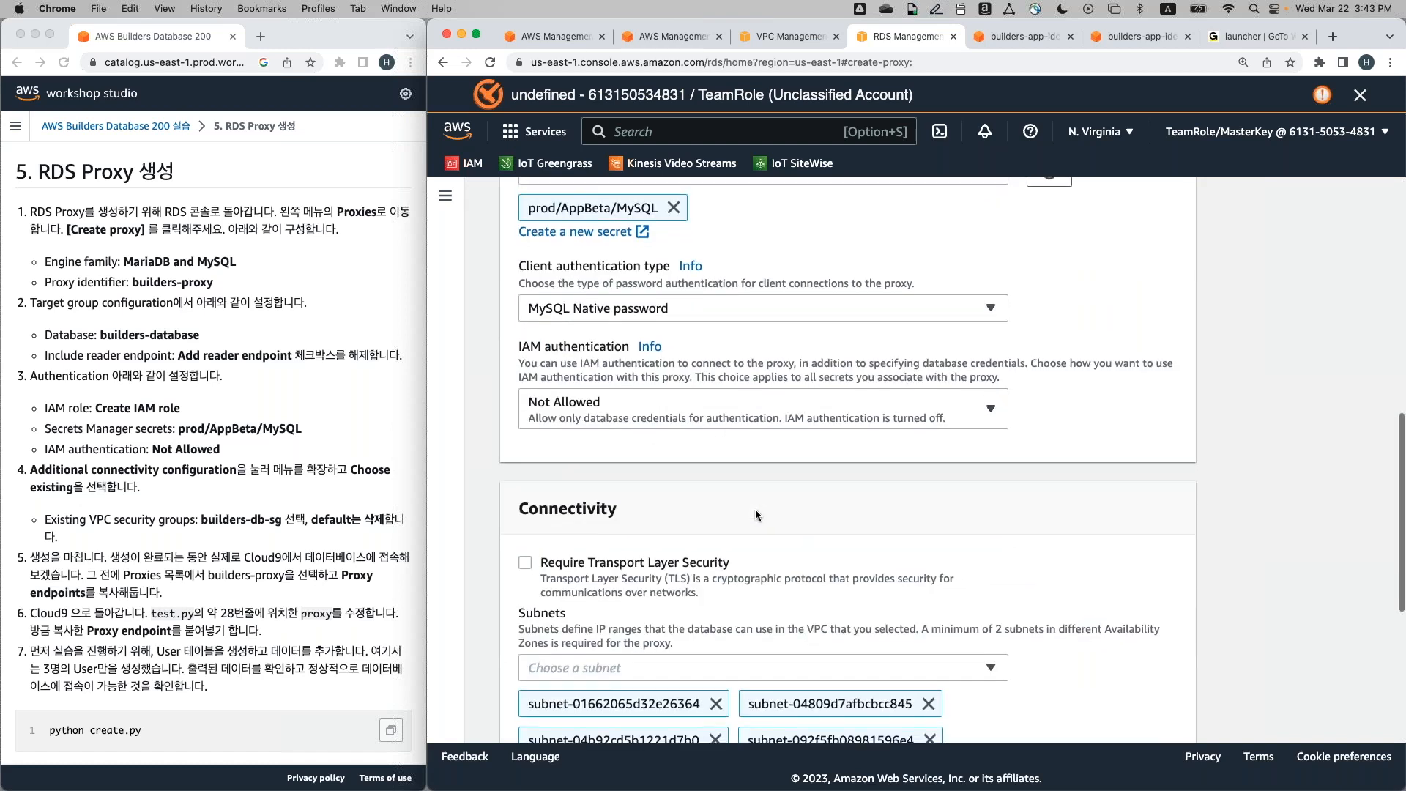
scroll(754, 508, "down", 2)
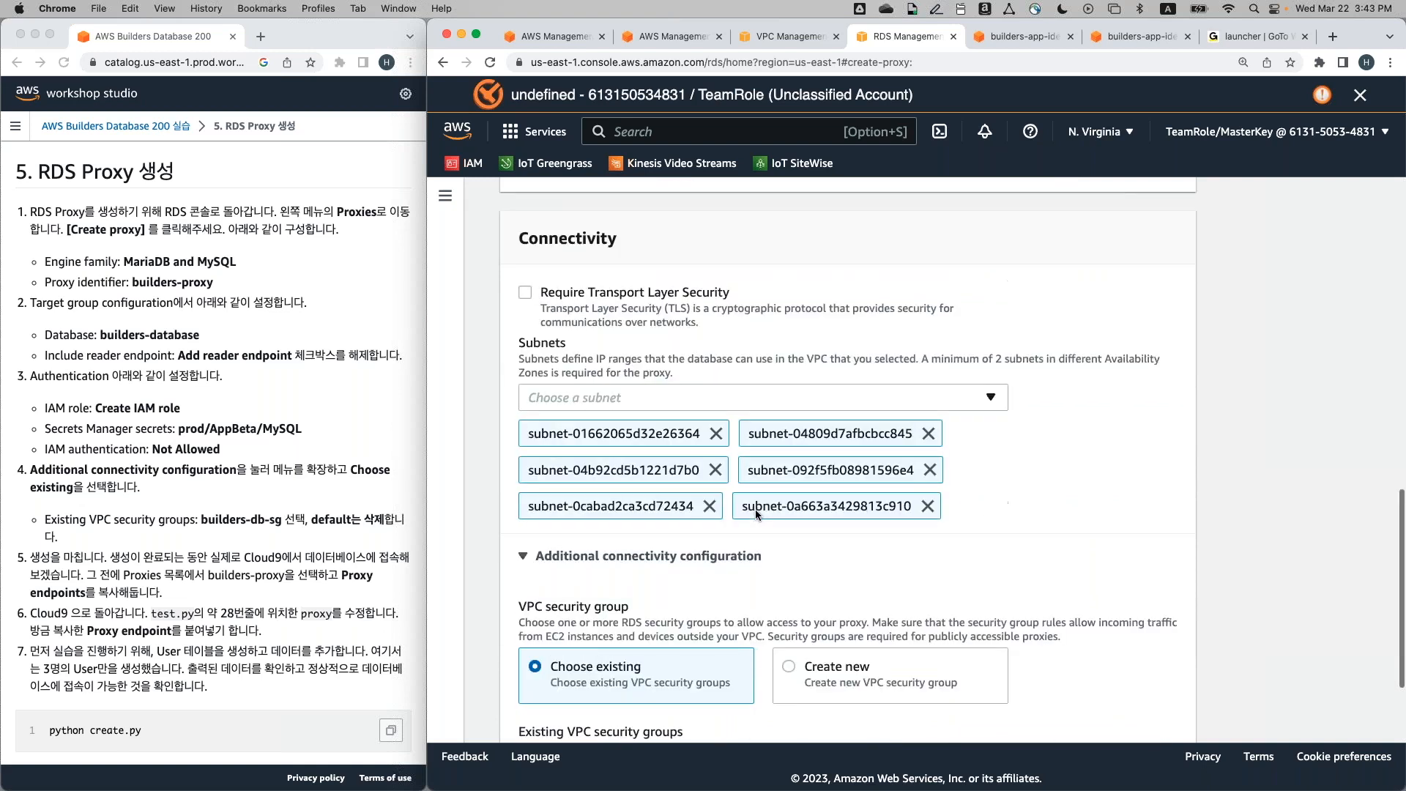
scroll(754, 508, "down", 2)
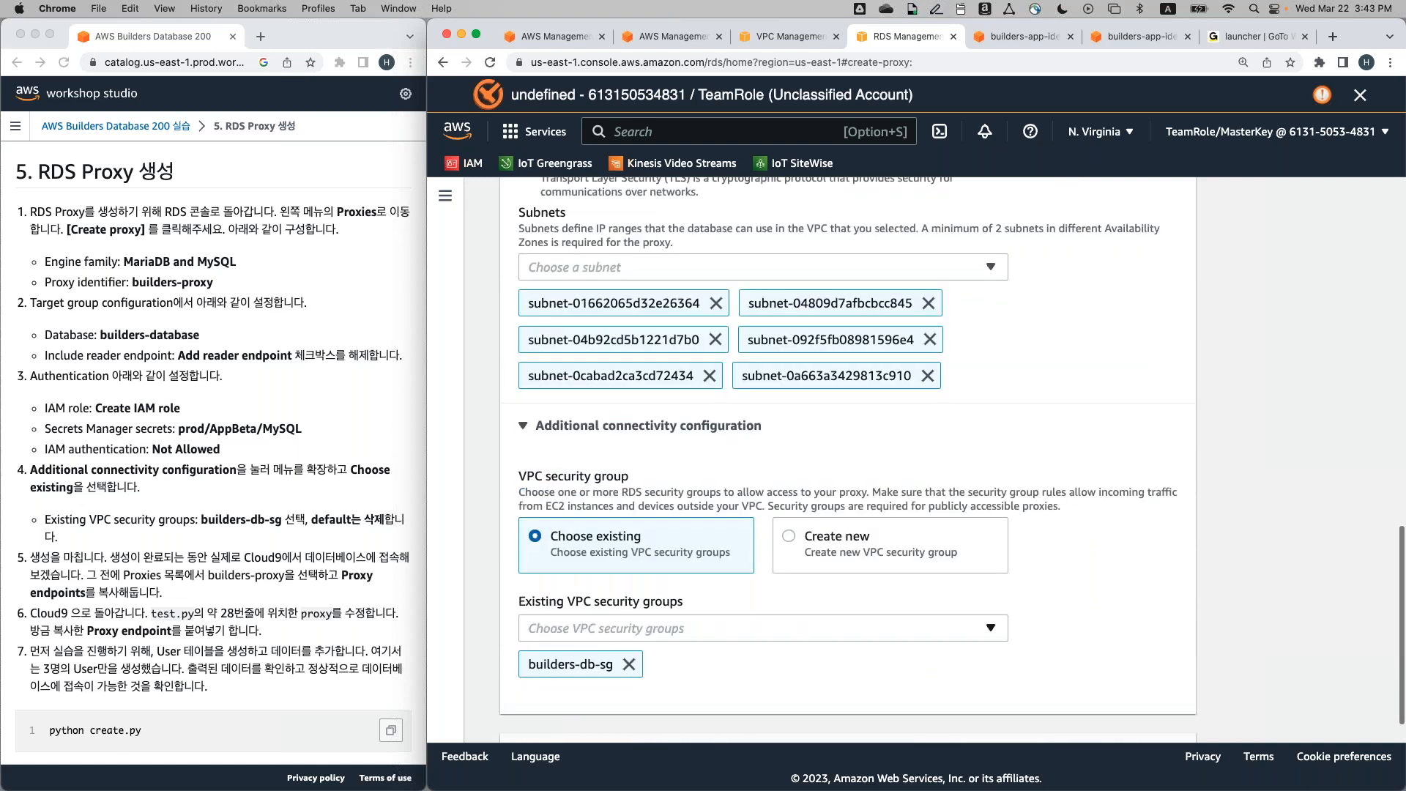
scroll(762, 588, "down", 3)
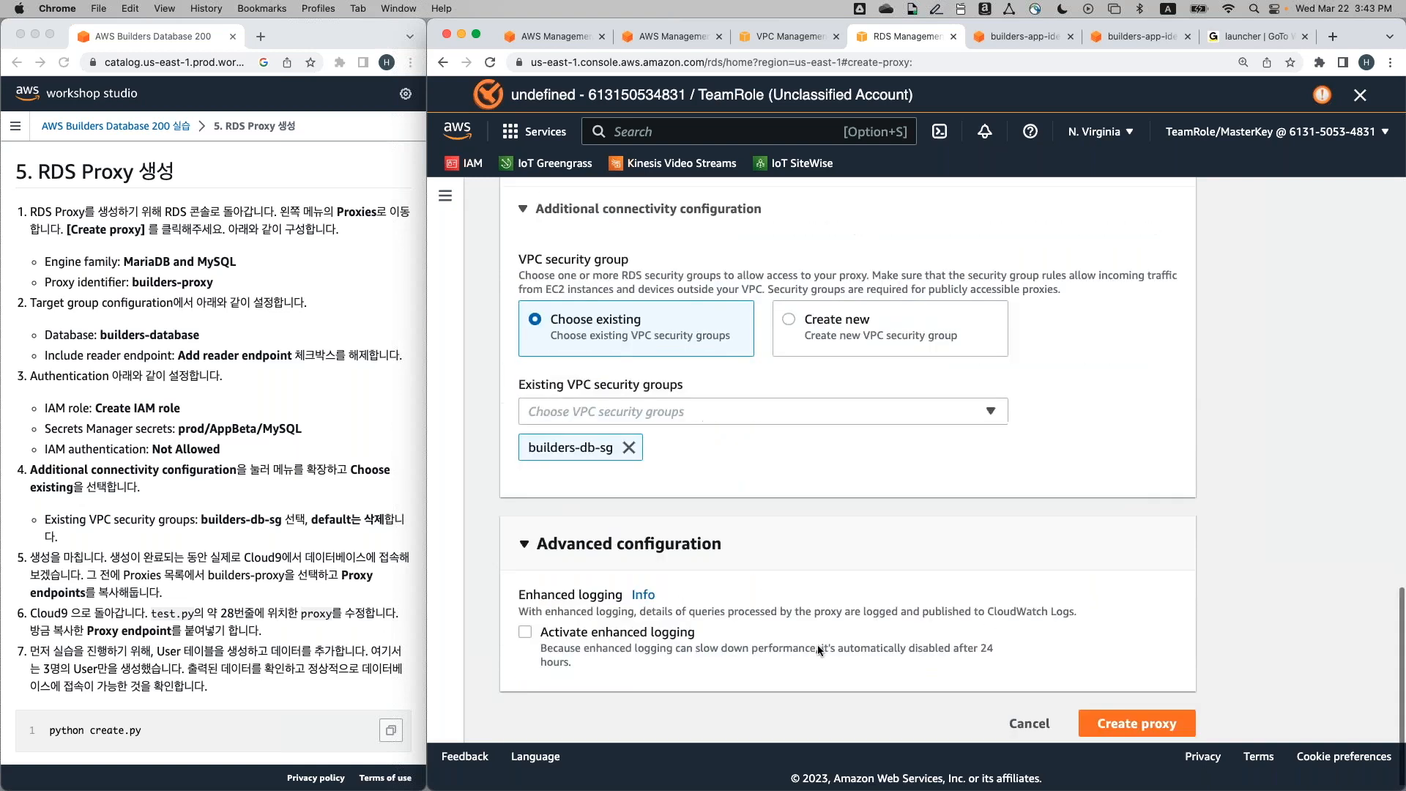
scroll(817, 644, "down", 1)
Create builders-proxy, then page the workshop deck to slide 4, 최종 아키텍처
left_click(1146, 714)
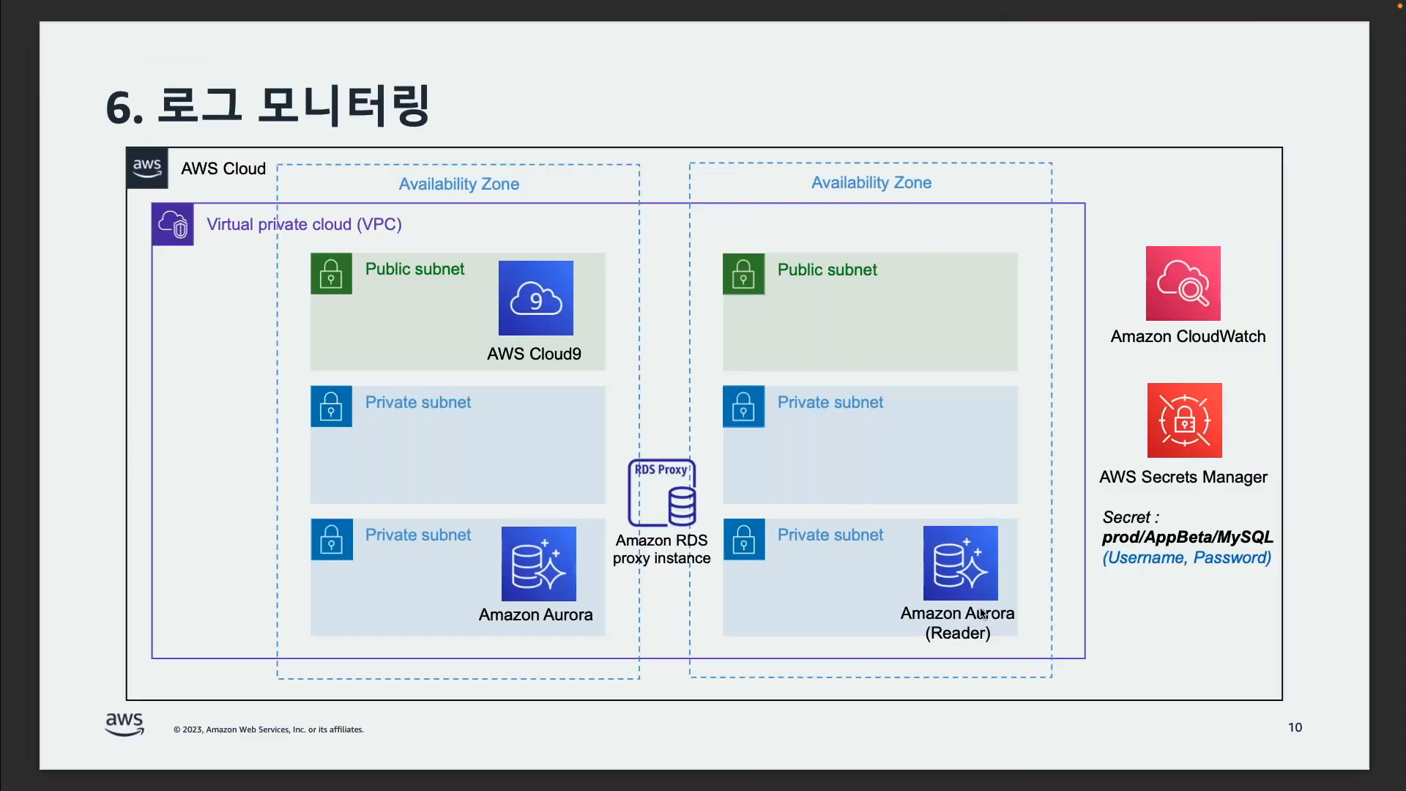
key("Left")
key("Left")
key("Left")
key("Left")
key("Left")
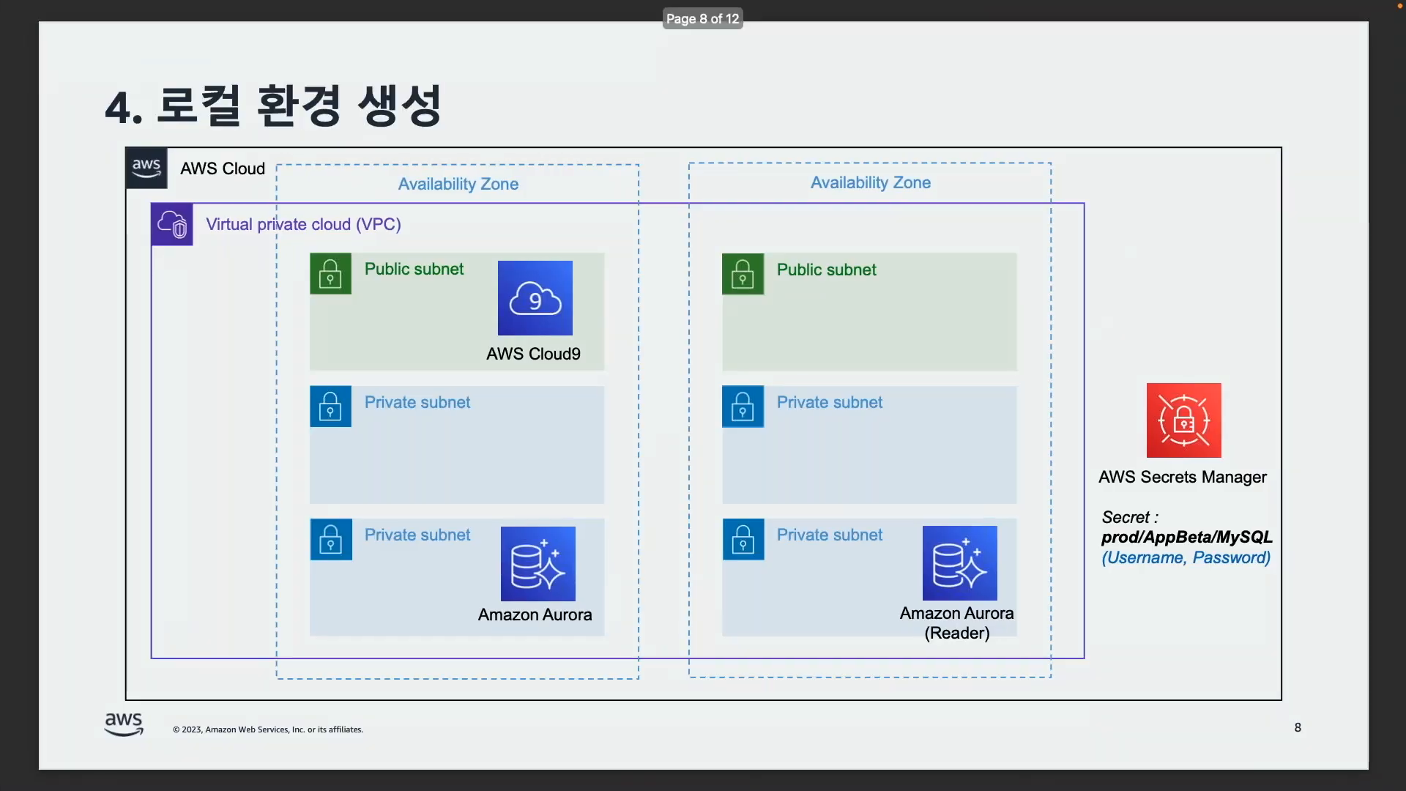
key("Left")
key("Left")
key("Right")
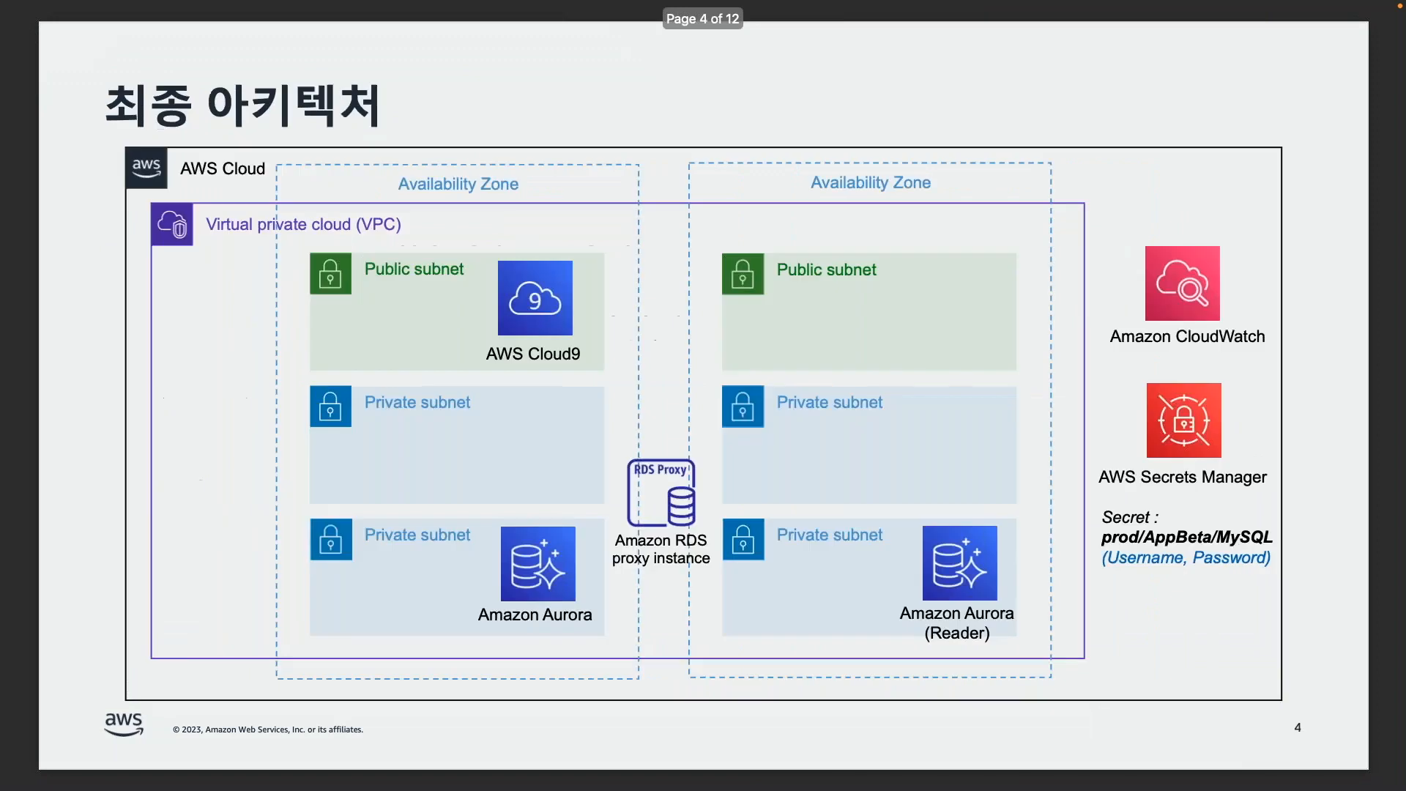